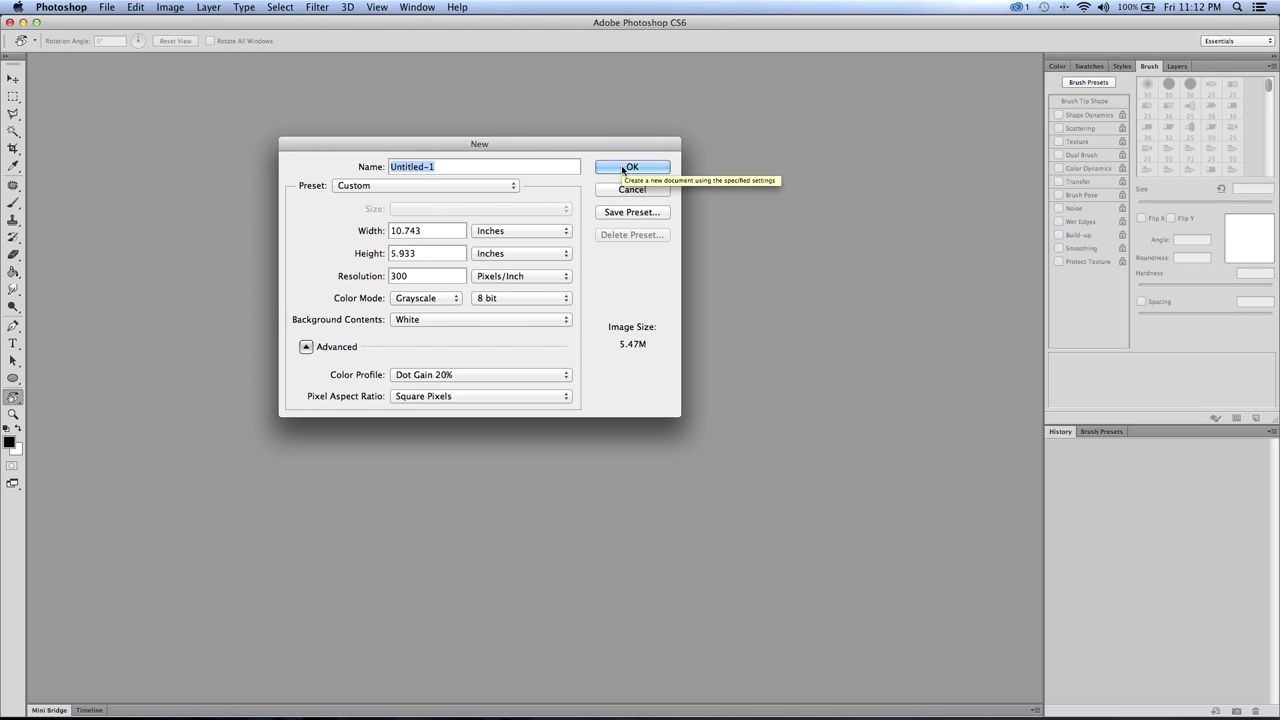
# Step: Create a new grayscale document 16 inches wide and 9 inches high at 300 pixels/inch
pyautogui.click(428, 255)
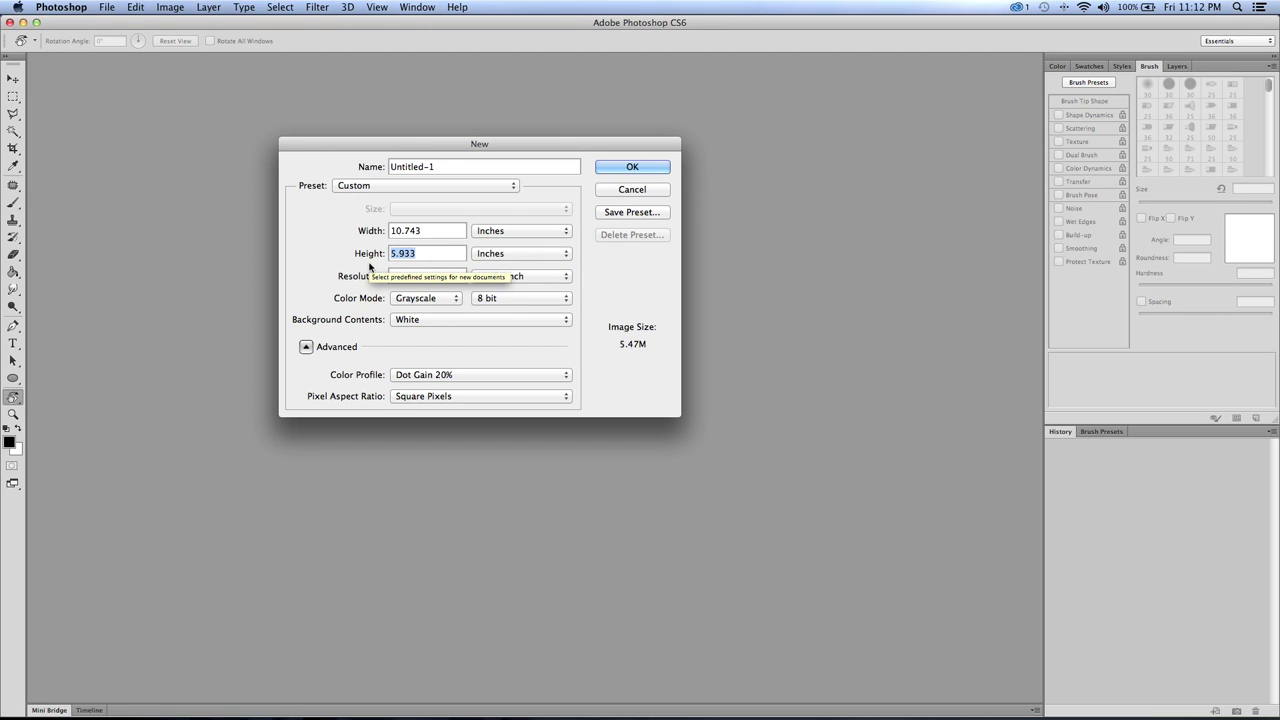
pyautogui.write('10')
pyautogui.doubleClick(409, 251)
pyautogui.write('9')
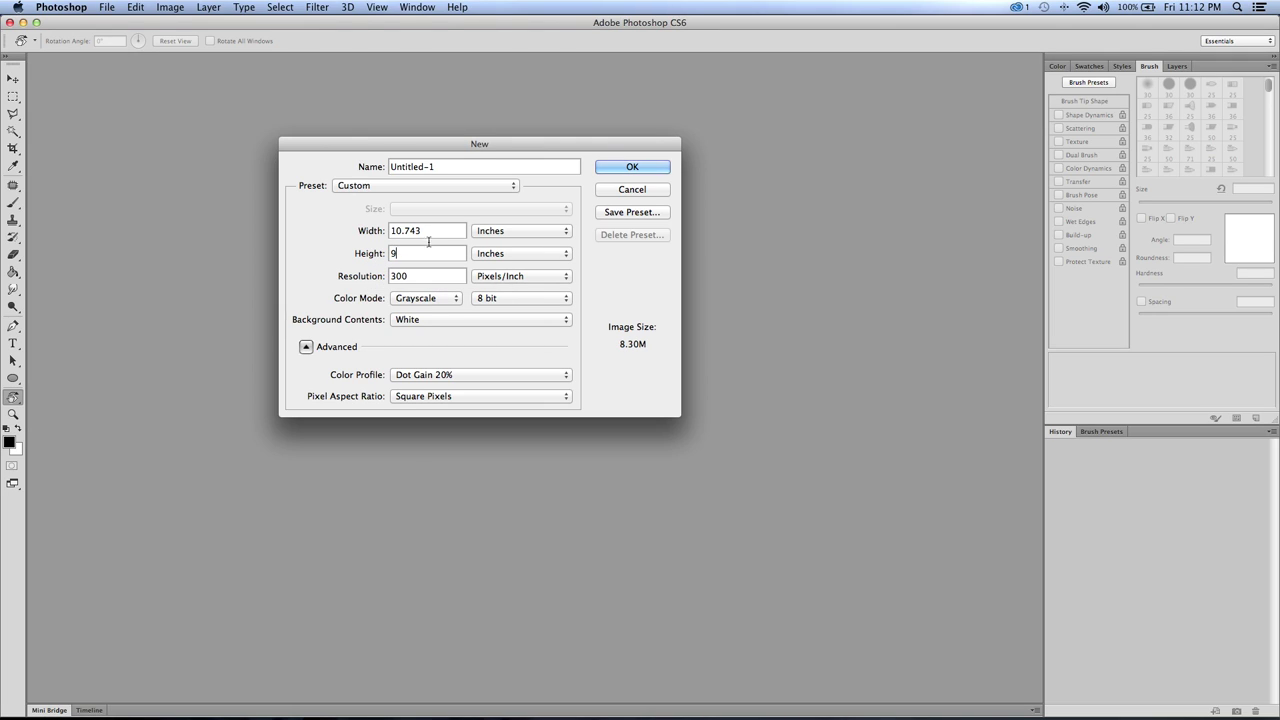
pyautogui.doubleClick(443, 231)
pyautogui.write('16')
pyautogui.doubleClick(420, 275)
pyautogui.write('600')
pyautogui.doubleClick(419, 277)
pyautogui.write('300')
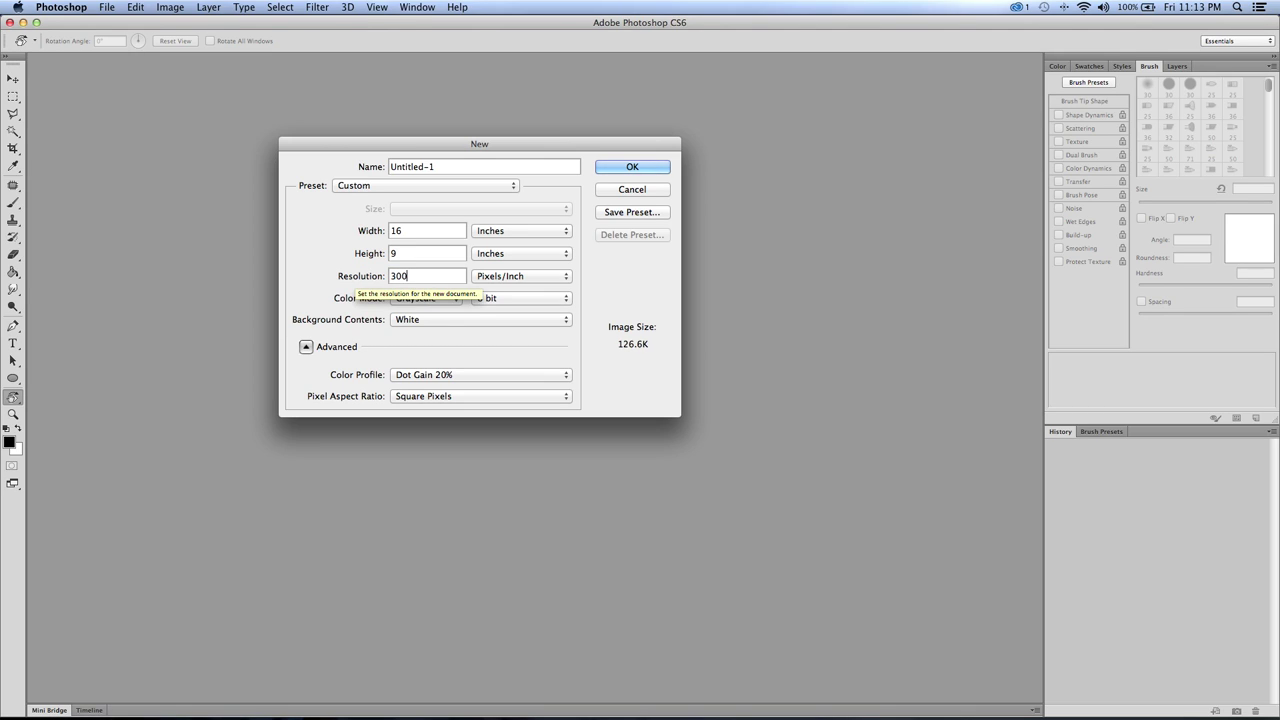
pyautogui.click(613, 170)
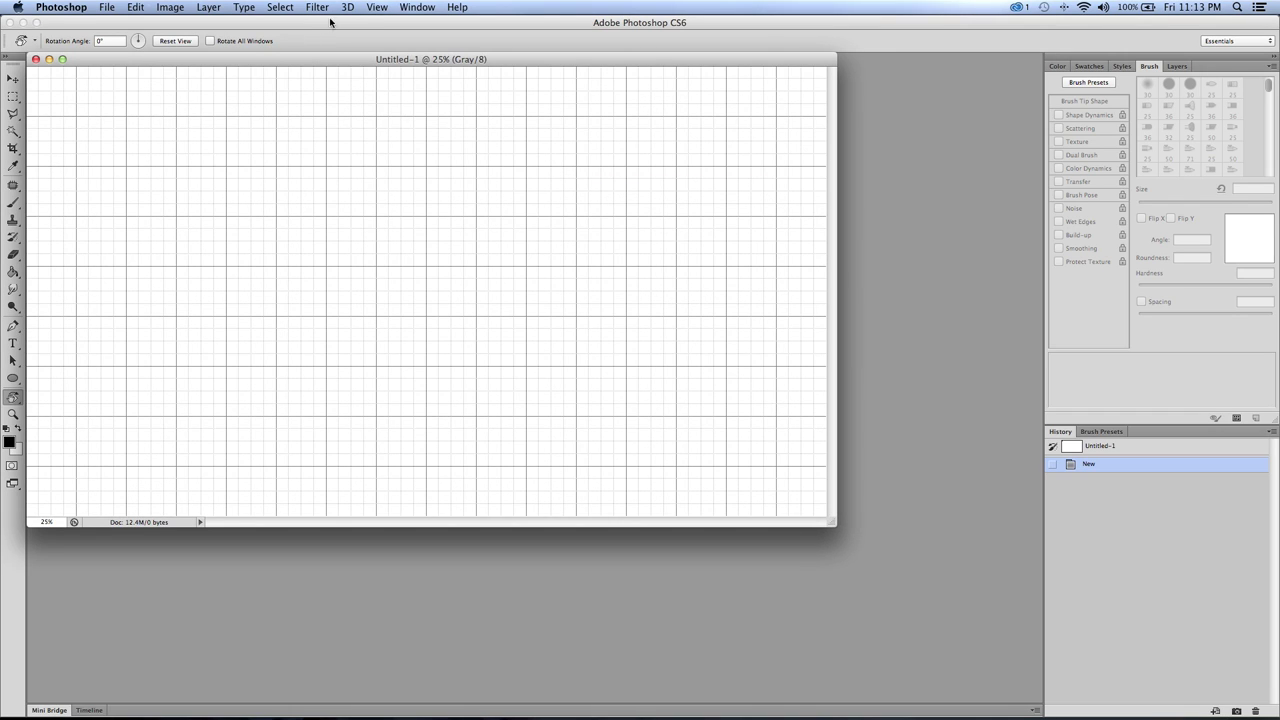
# Step: Hide the grid by turning off Extras and dock the floating document window in the workspace
pyautogui.click(370, 10)
pyautogui.click(390, 227)
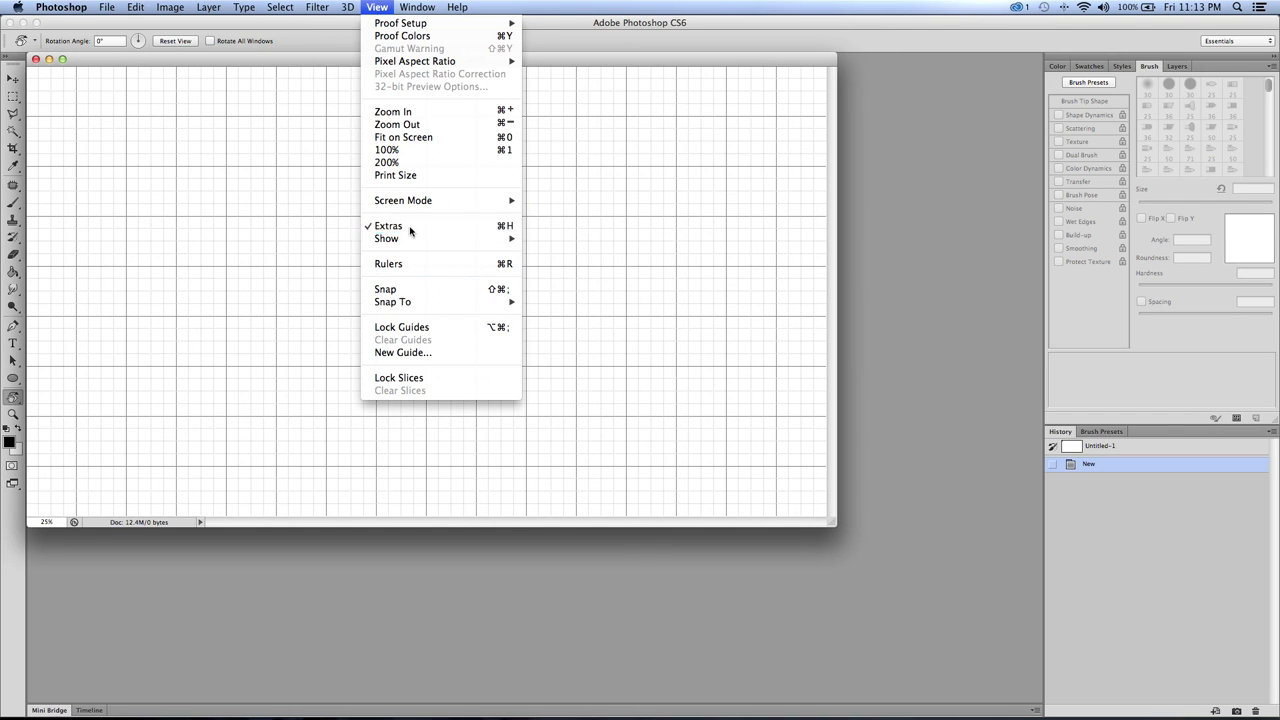
pyautogui.moveTo(398, 60)
pyautogui.mouseDown()
pyautogui.moveTo(392, 47)
pyautogui.moveTo(411, 50)
pyautogui.moveTo(414, 68)
pyautogui.moveTo(414, 55)
pyautogui.mouseUp()
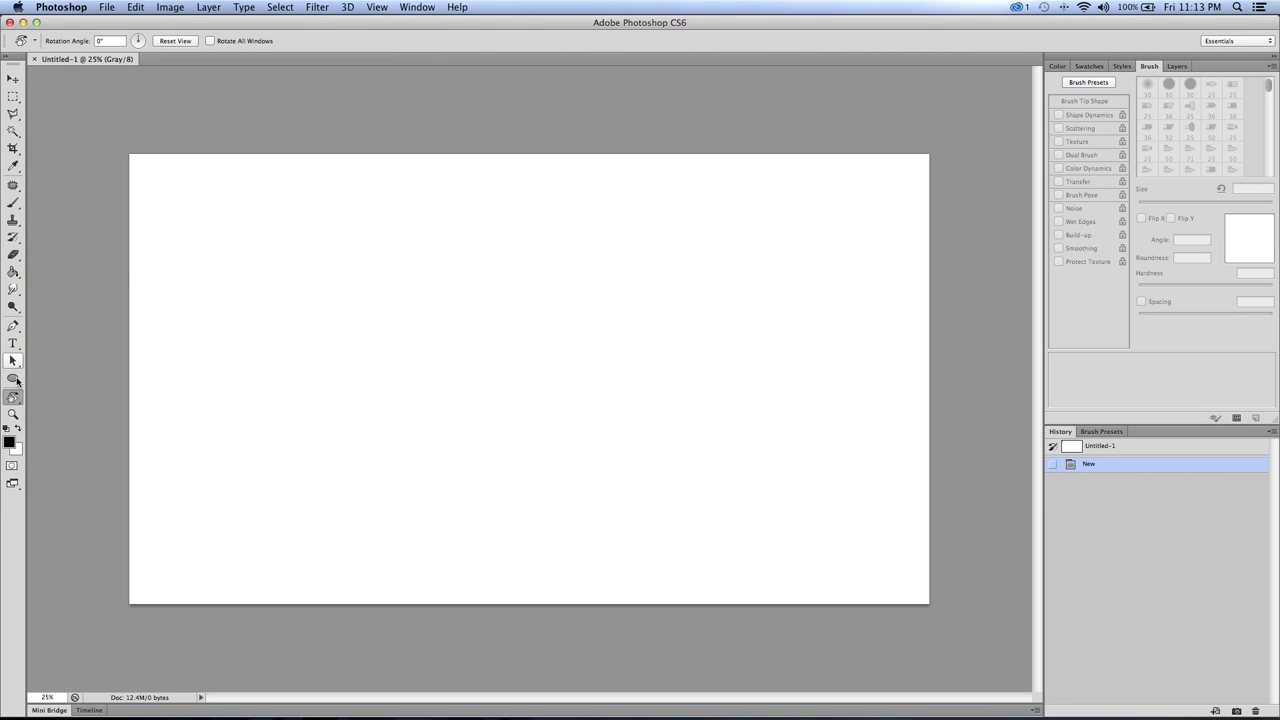
# Step: Add a new layer above the Background layer
pyautogui.click(13, 414)
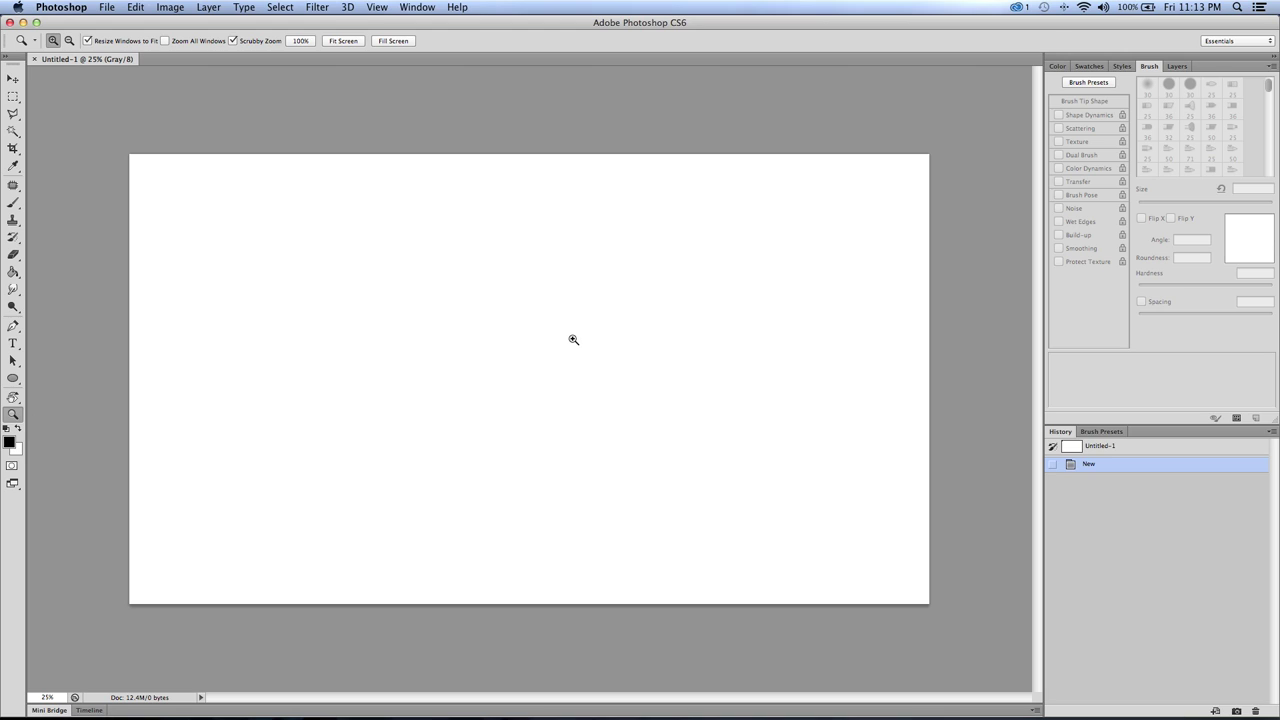
pyautogui.click(573, 339)
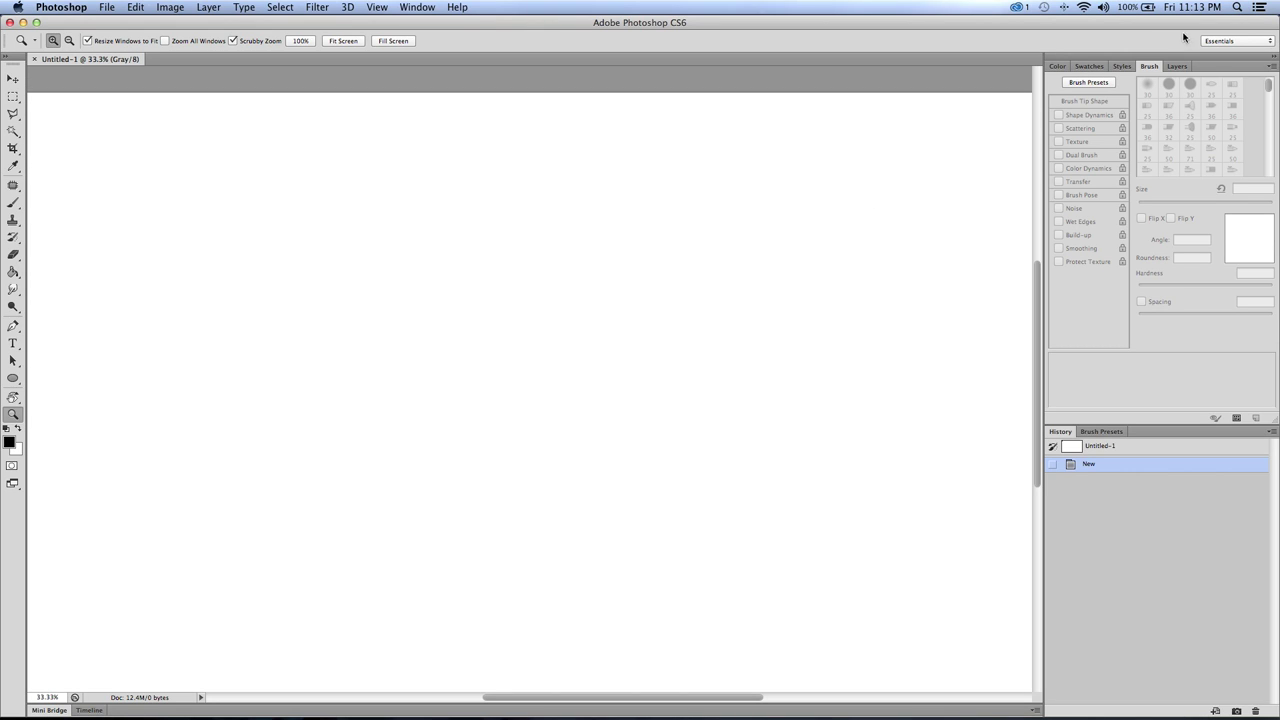
pyautogui.click(1176, 66)
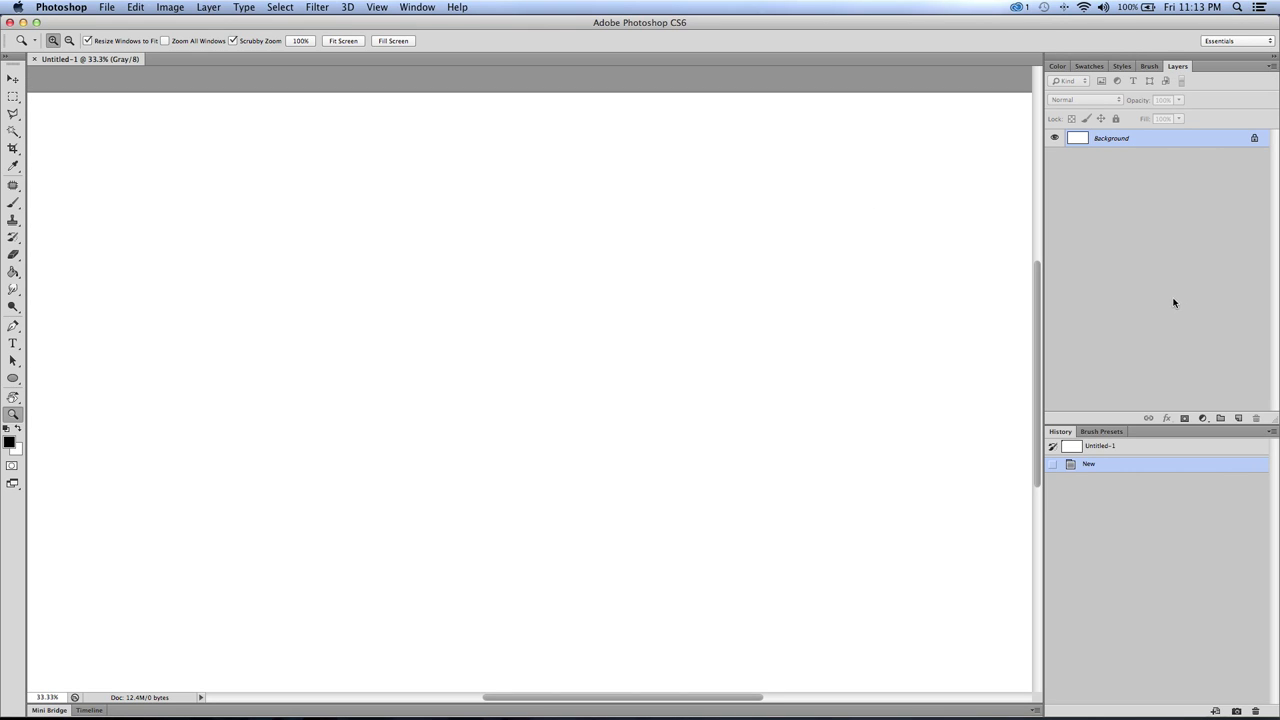
pyautogui.click(1237, 418)
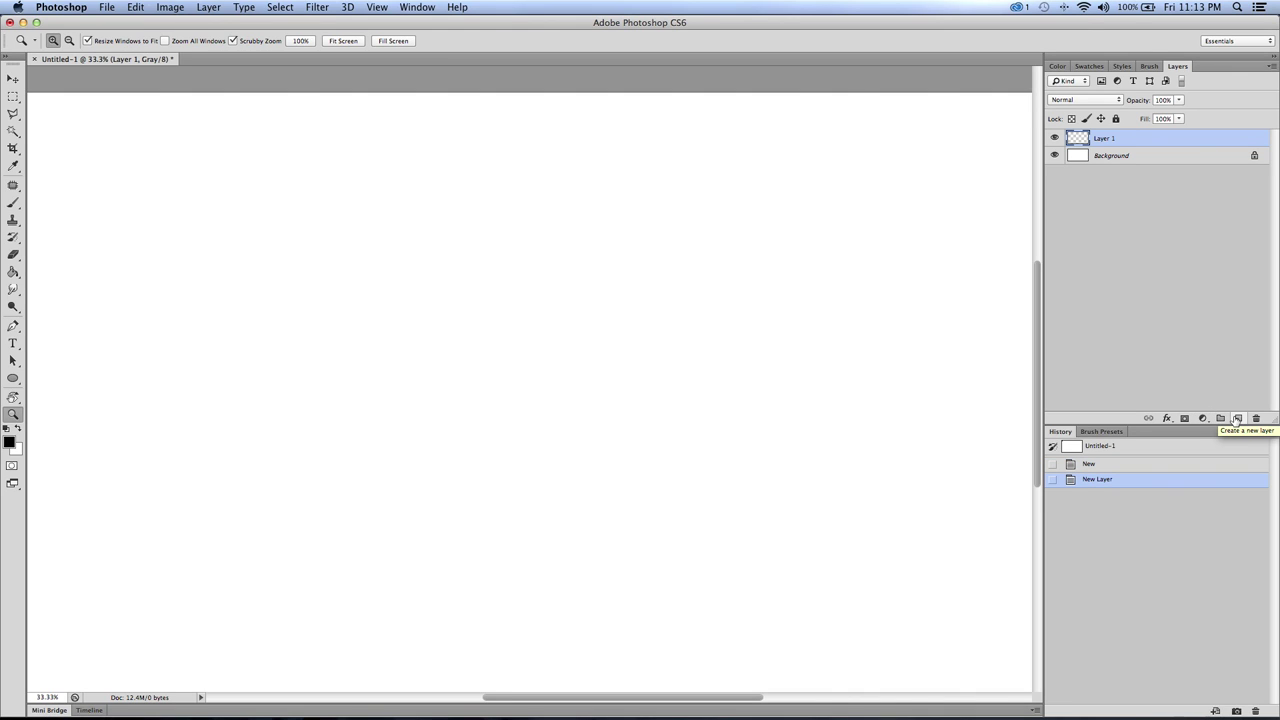
# Step: Activate the Brush tool, try a freehand zigzag stroke on the new layer and undo it
pyautogui.click(13, 203)
pyautogui.moveTo(392, 278)
pyautogui.mouseDown()
pyautogui.moveTo(423, 374)
pyautogui.moveTo(302, 258)
pyautogui.mouseUp()
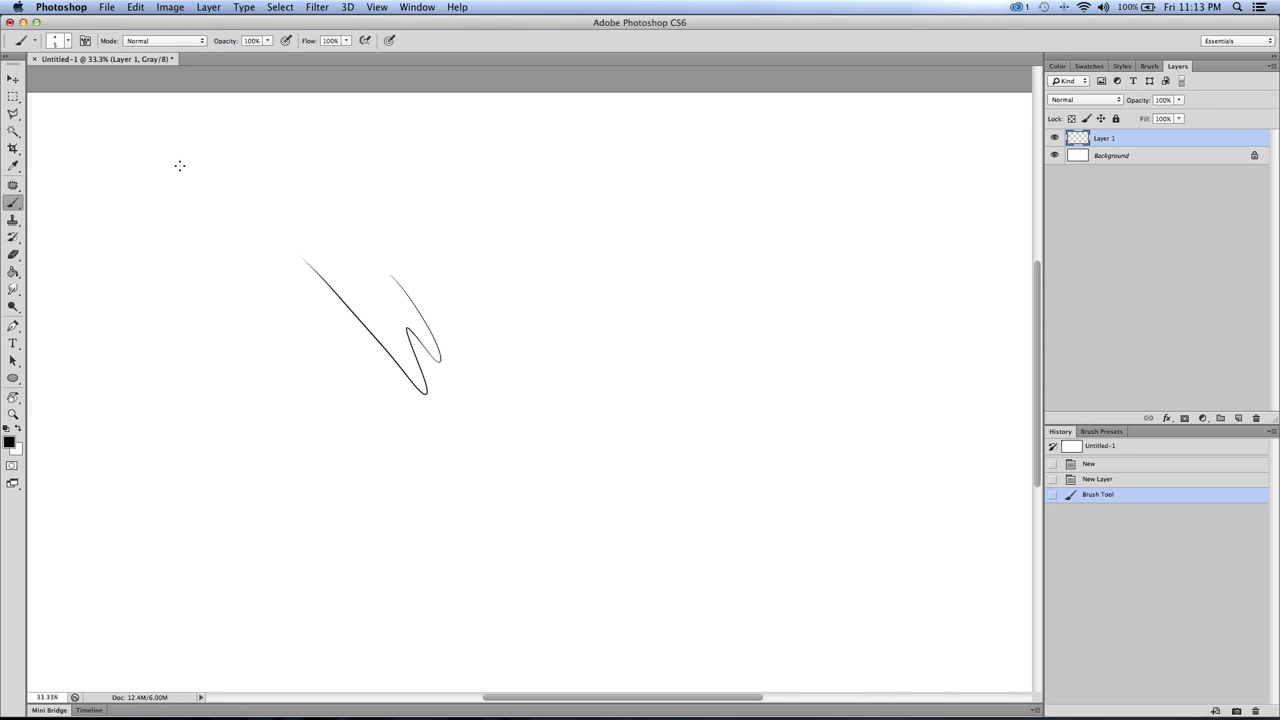
pyautogui.press('super+z')
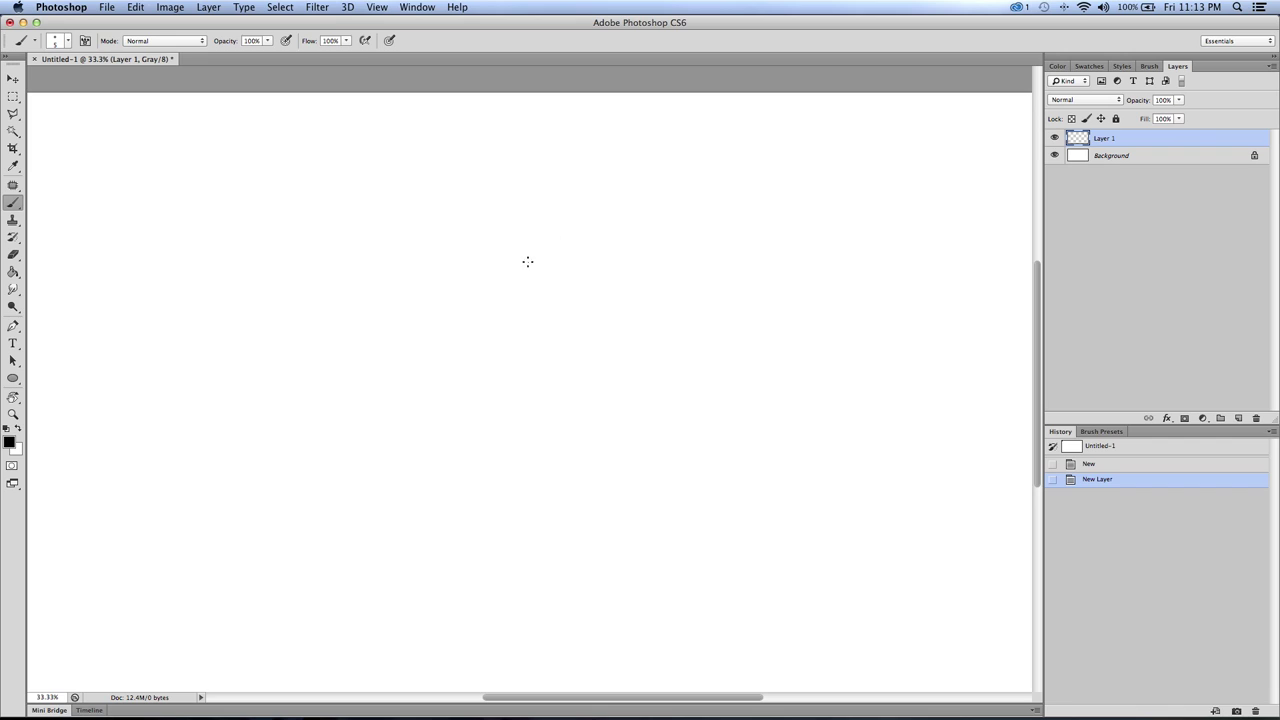
# Step: Choose the Painting - Chalk Marker brush and display its Transfer settings
pyautogui.click(68, 42)
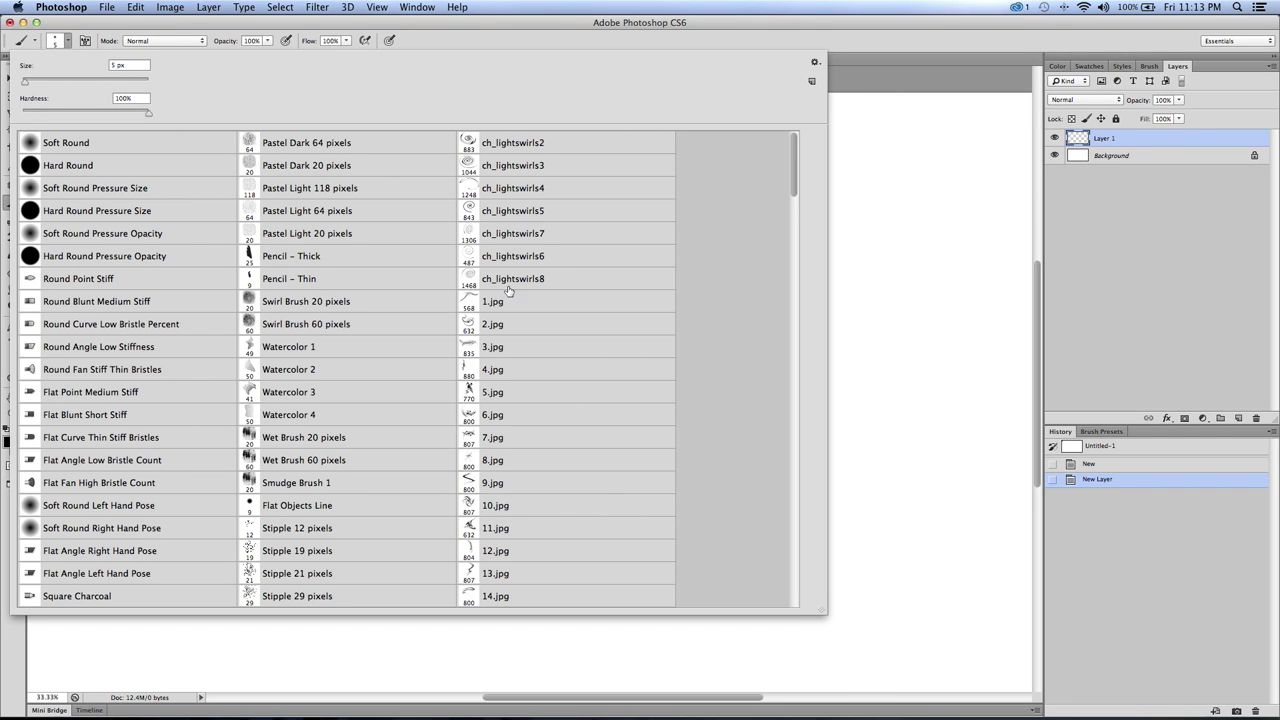
pyautogui.moveTo(791, 165)
pyautogui.mouseDown()
pyautogui.moveTo(791, 500)
pyautogui.moveTo(768, 674)
pyautogui.mouseUp()
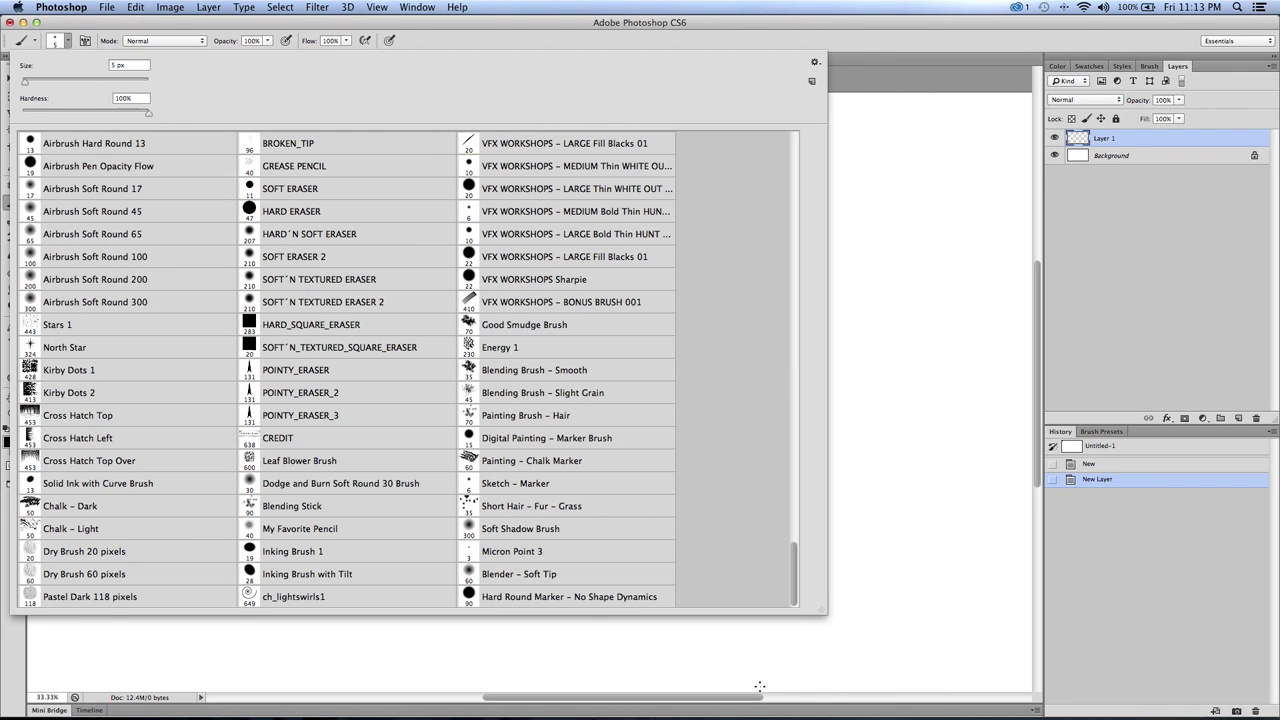
pyautogui.click(520, 460)
pyautogui.click(843, 78)
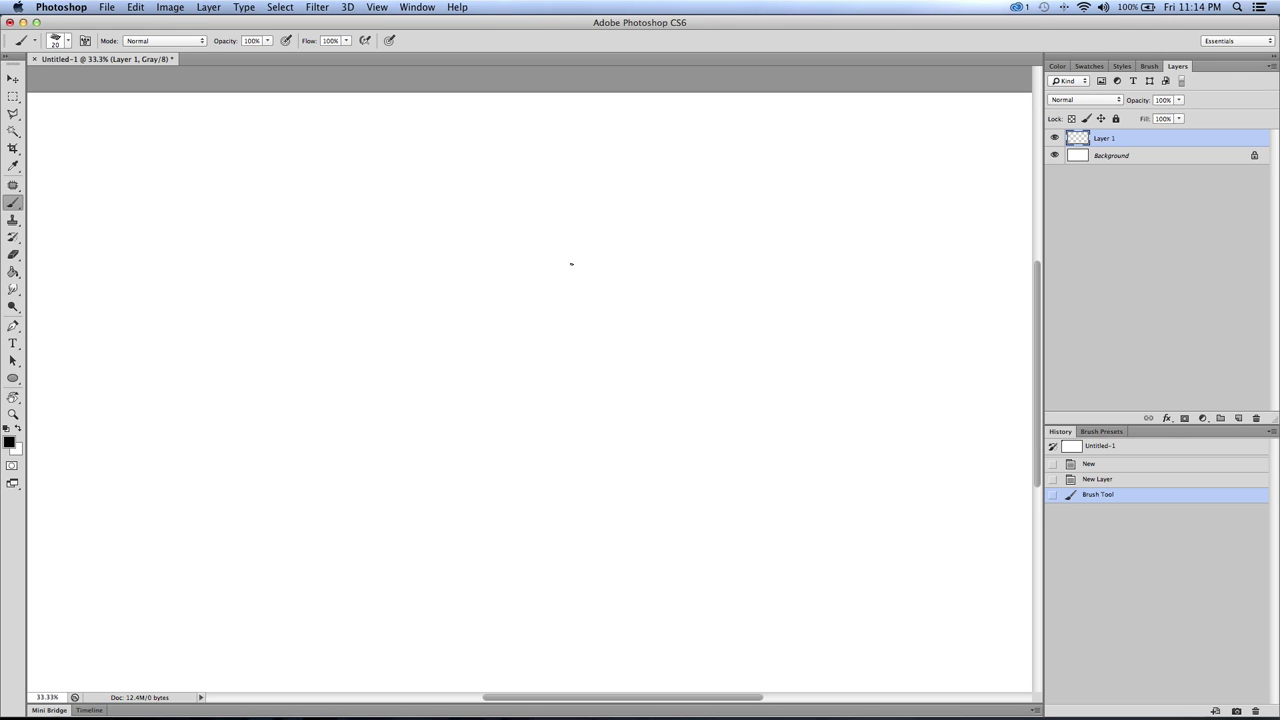
pyautogui.click(1148, 67)
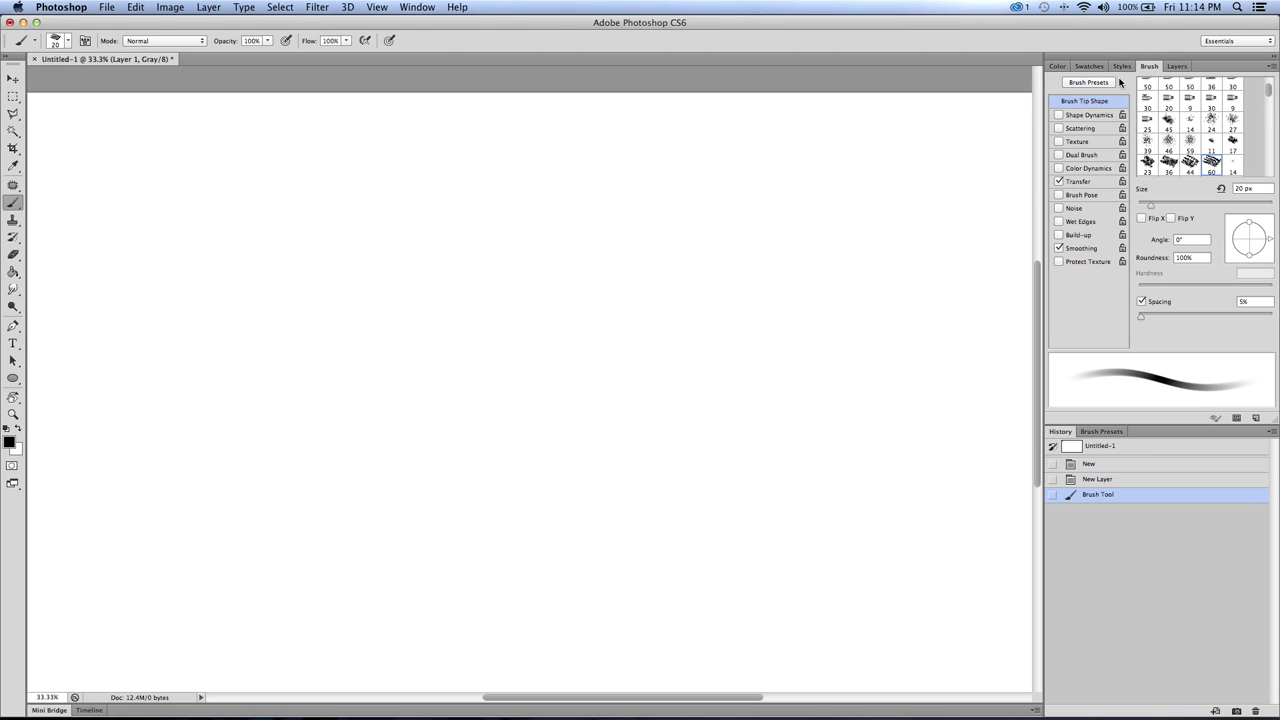
pyautogui.click(1061, 183)
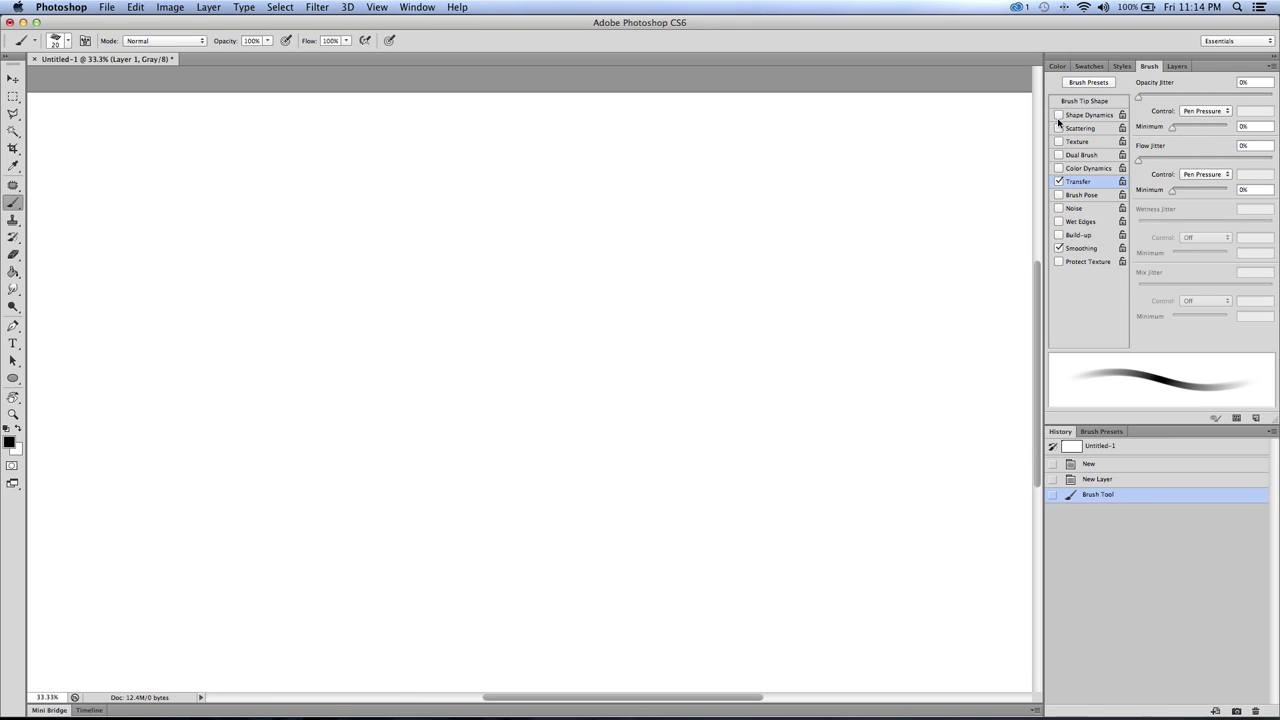
# Step: Enlarge the chalk marker to 80 px, try a freehand stroke of varying pressure and undo it
pyautogui.click(790, 155)
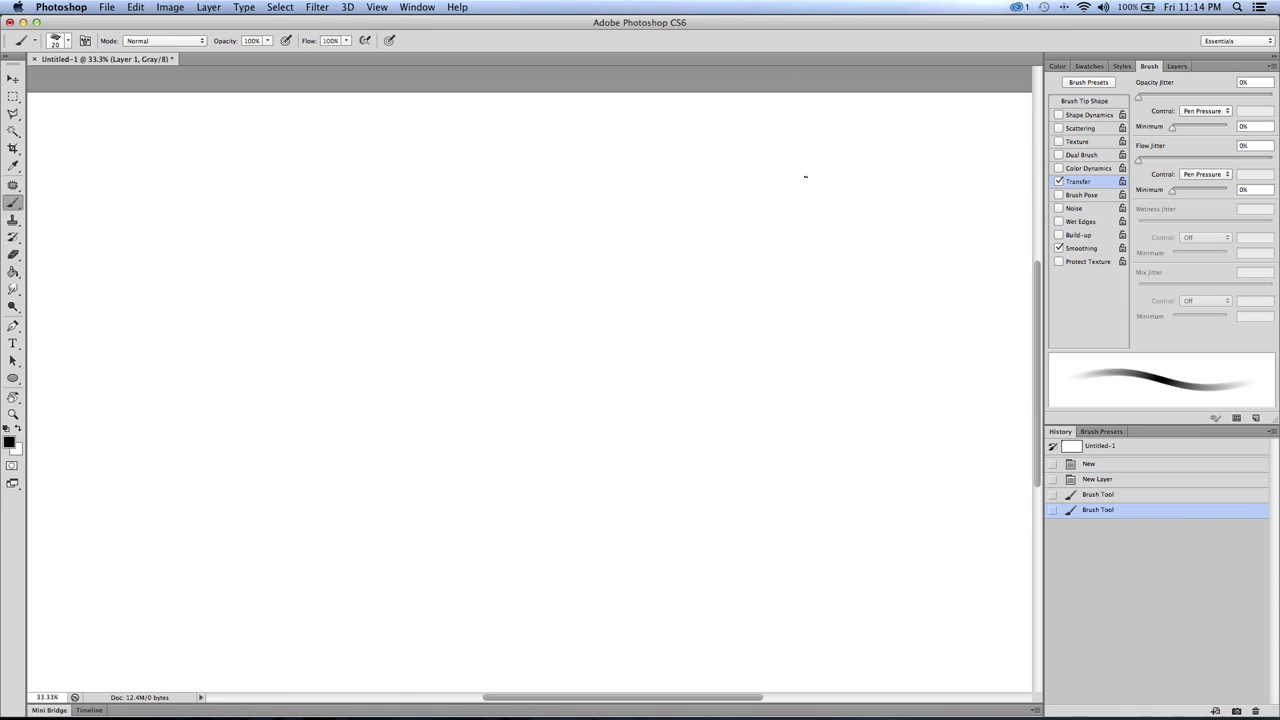
pyautogui.press(']')
pyautogui.press(']')
pyautogui.press(']')
pyautogui.press(']')
pyautogui.press(']')
pyautogui.press(']')
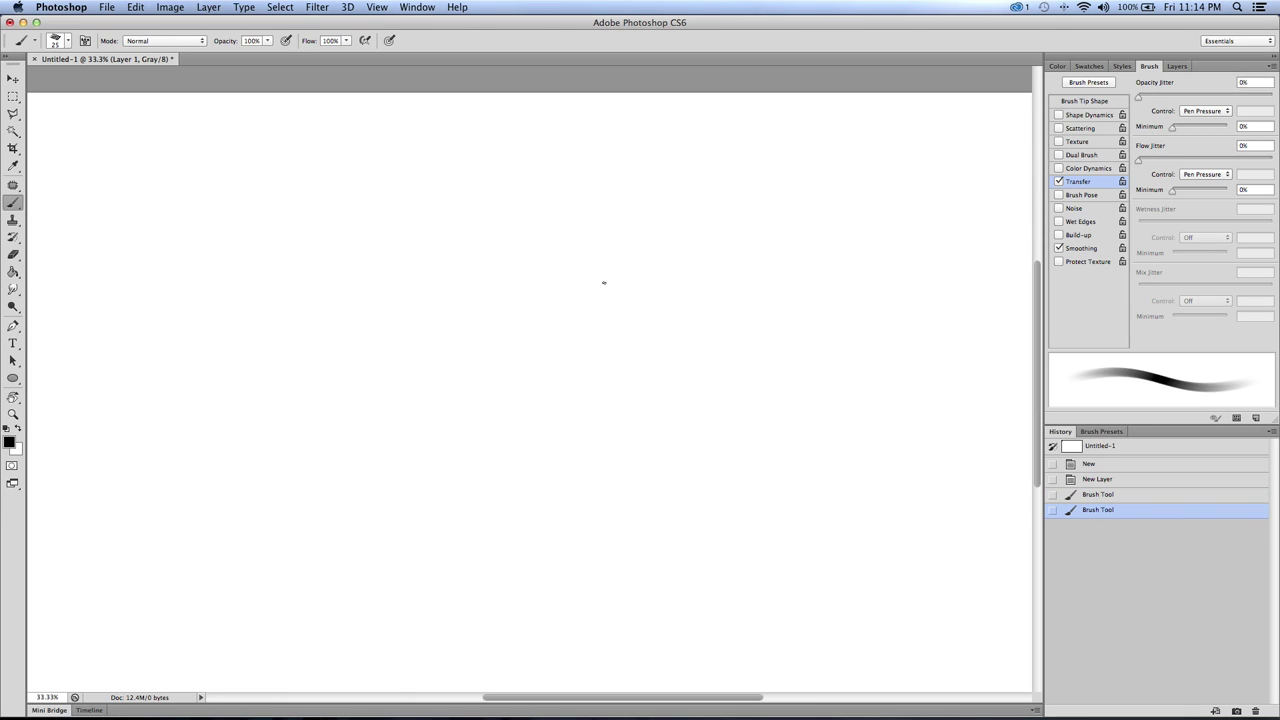
pyautogui.moveTo(586, 220)
pyautogui.mouseDown()
pyautogui.moveTo(603, 309)
pyautogui.moveTo(582, 356)
pyautogui.moveTo(565, 347)
pyautogui.moveTo(553, 267)
pyautogui.moveTo(520, 224)
pyautogui.moveTo(487, 220)
pyautogui.moveTo(514, 382)
pyautogui.moveTo(527, 409)
pyautogui.moveTo(596, 397)
pyautogui.moveTo(611, 427)
pyautogui.moveTo(632, 427)
pyautogui.moveTo(658, 334)
pyautogui.moveTo(679, 326)
pyautogui.moveTo(711, 346)
pyautogui.moveTo(707, 298)
pyautogui.moveTo(590, 163)
pyautogui.mouseUp()
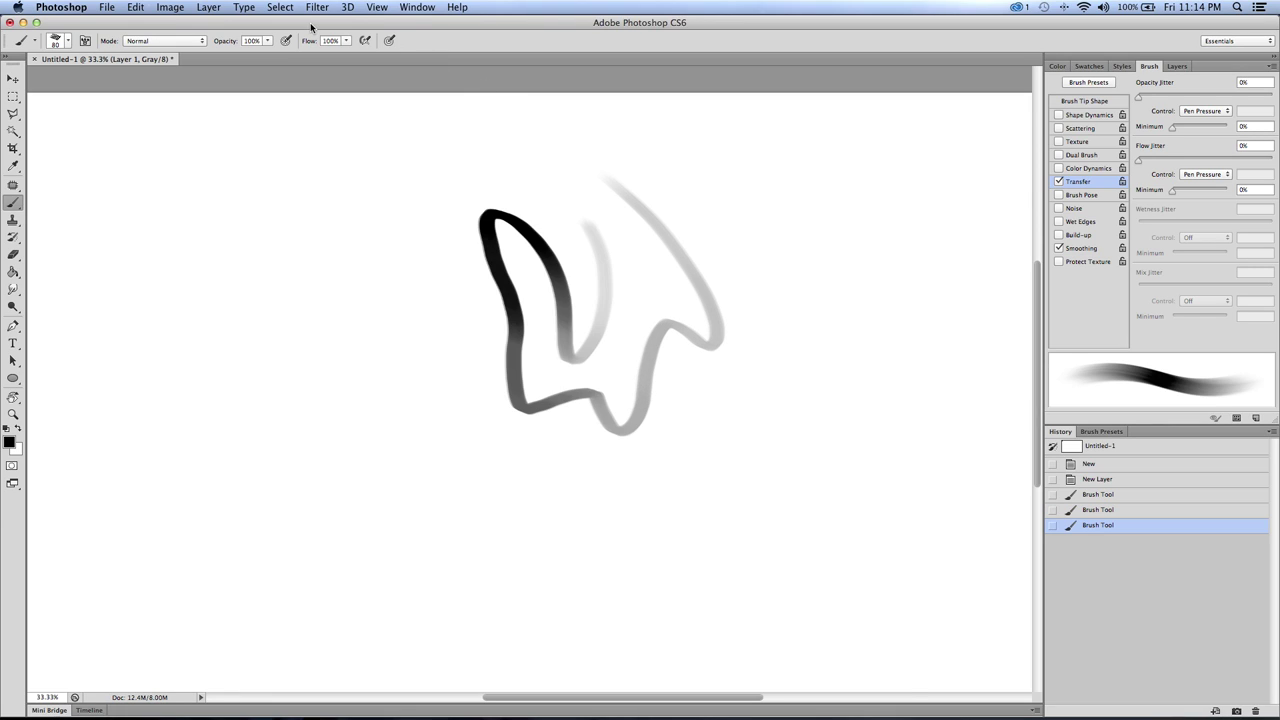
pyautogui.press('super+z')
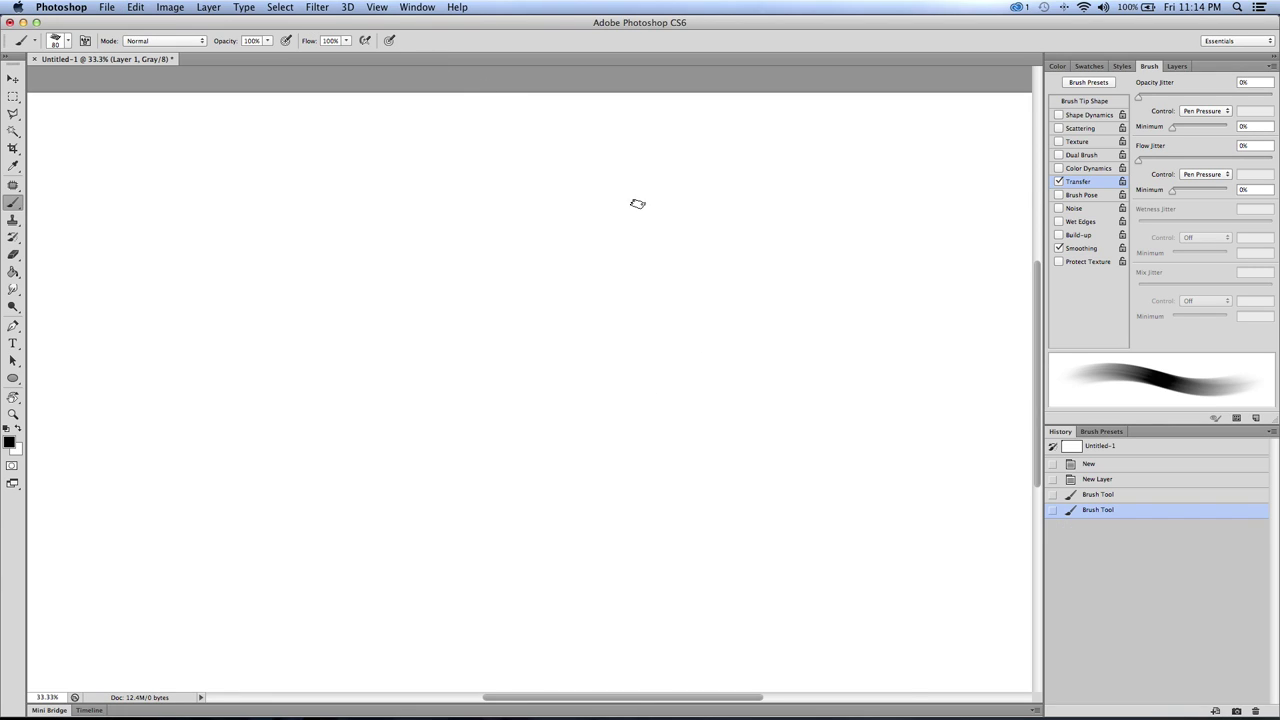
# Step: Paint a patch of overlapping vertical strokes with the chalk marker at 150 px and undo the last few stray strokes
pyautogui.press(']')
pyautogui.press(']')
pyautogui.press(']')
pyautogui.moveTo(637, 232)
pyautogui.mouseDown()
pyautogui.moveTo(634, 319)
pyautogui.moveTo(612, 388)
pyautogui.moveTo(620, 346)
pyautogui.mouseUp()
pyautogui.moveTo(626, 228)
pyautogui.mouseDown()
pyautogui.moveTo(616, 342)
pyautogui.moveTo(603, 343)
pyautogui.moveTo(597, 386)
pyautogui.moveTo(605, 415)
pyautogui.moveTo(566, 417)
pyautogui.moveTo(580, 400)
pyautogui.moveTo(635, 415)
pyautogui.moveTo(647, 216)
pyautogui.mouseUp()
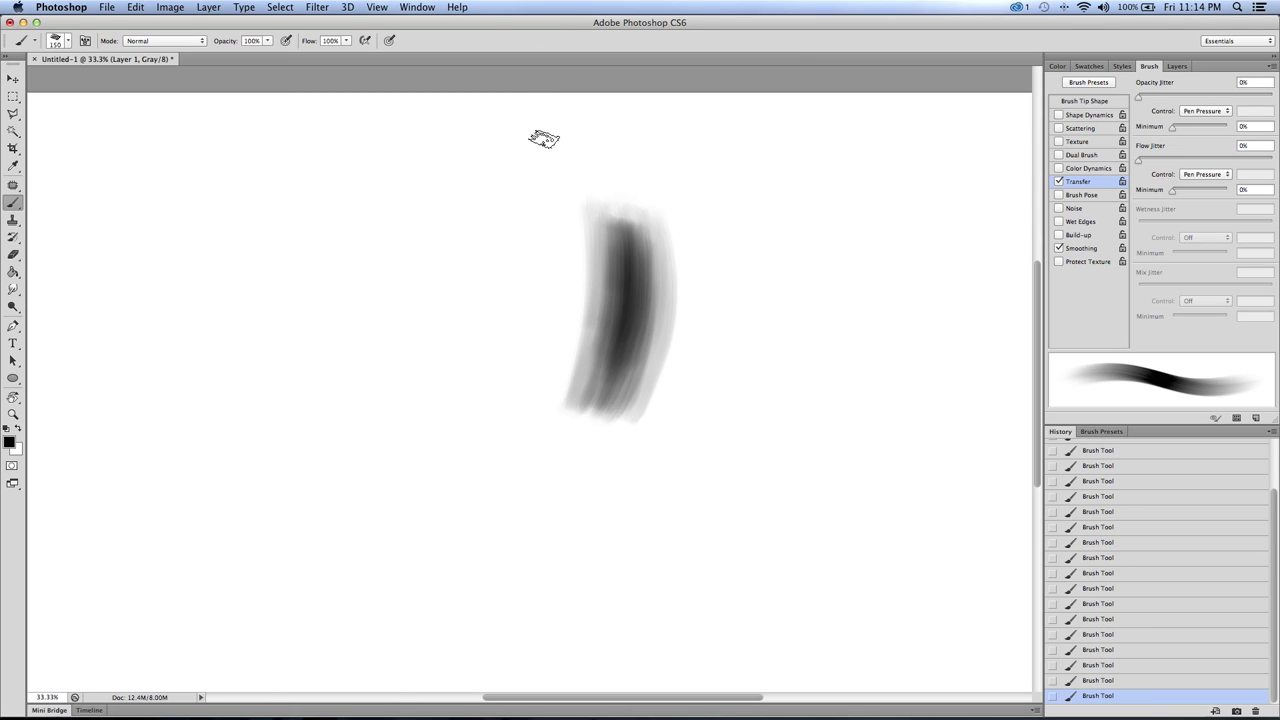
pyautogui.moveTo(609, 263)
pyautogui.mouseDown()
pyautogui.moveTo(561, 172)
pyautogui.moveTo(605, 236)
pyautogui.moveTo(582, 204)
pyautogui.mouseUp()
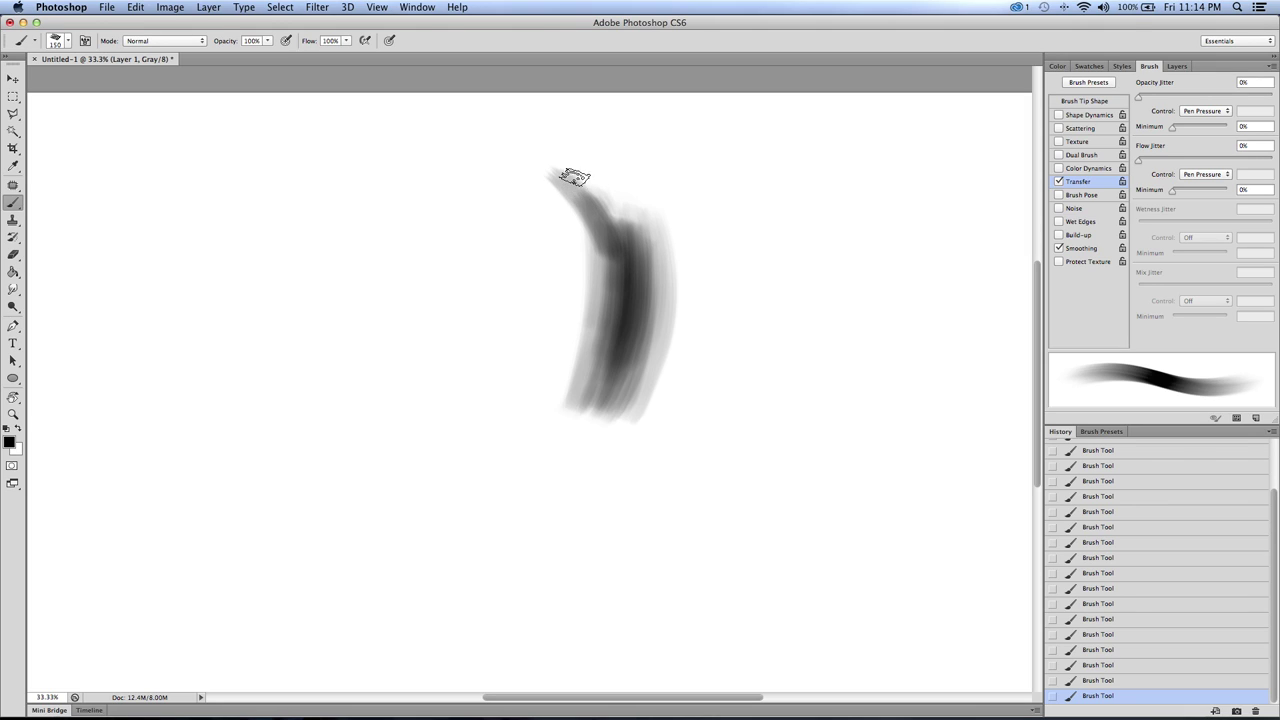
pyautogui.press('super+alt+z')
pyautogui.press('super+alt+z')
pyautogui.press('super+alt+z')
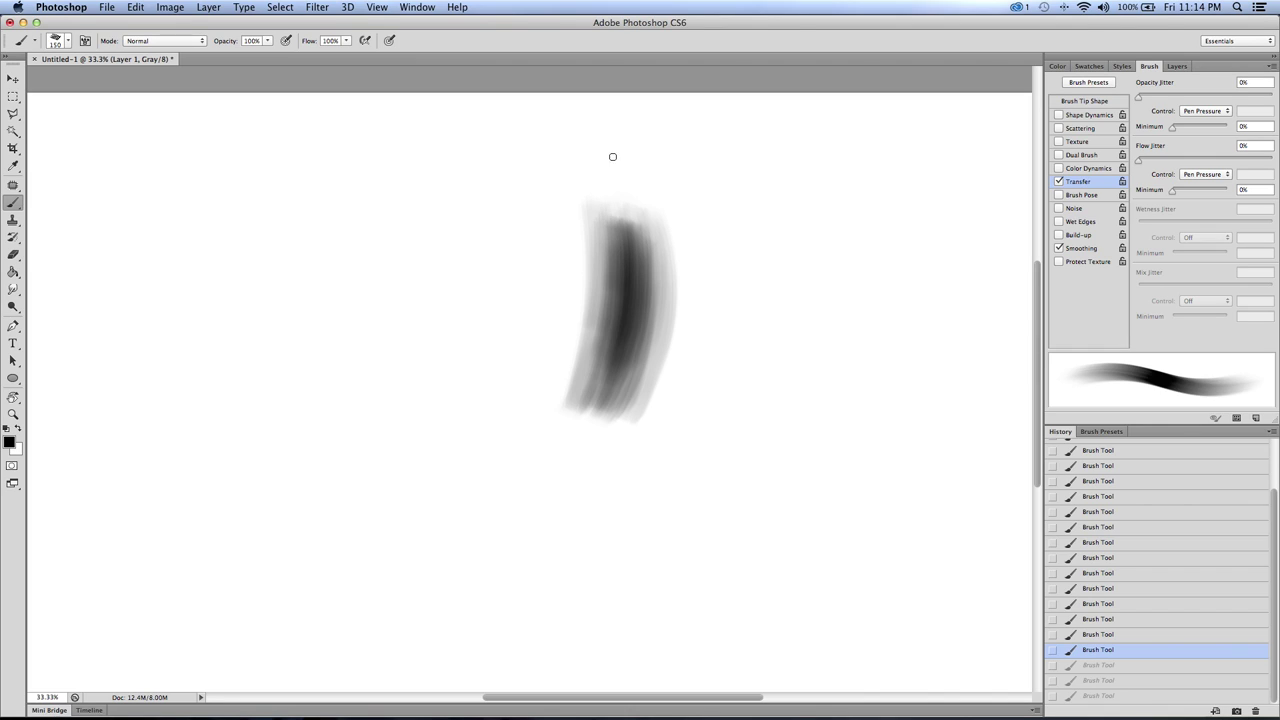
# Step: Erase over the painted patch, clear the rest of the layer's contents and deselect
pyautogui.moveTo(599, 195)
pyautogui.mouseDown()
pyautogui.moveTo(586, 197)
pyautogui.moveTo(586, 334)
pyautogui.moveTo(603, 351)
pyautogui.moveTo(602, 428)
pyautogui.moveTo(651, 337)
pyautogui.moveTo(675, 200)
pyautogui.mouseUp()
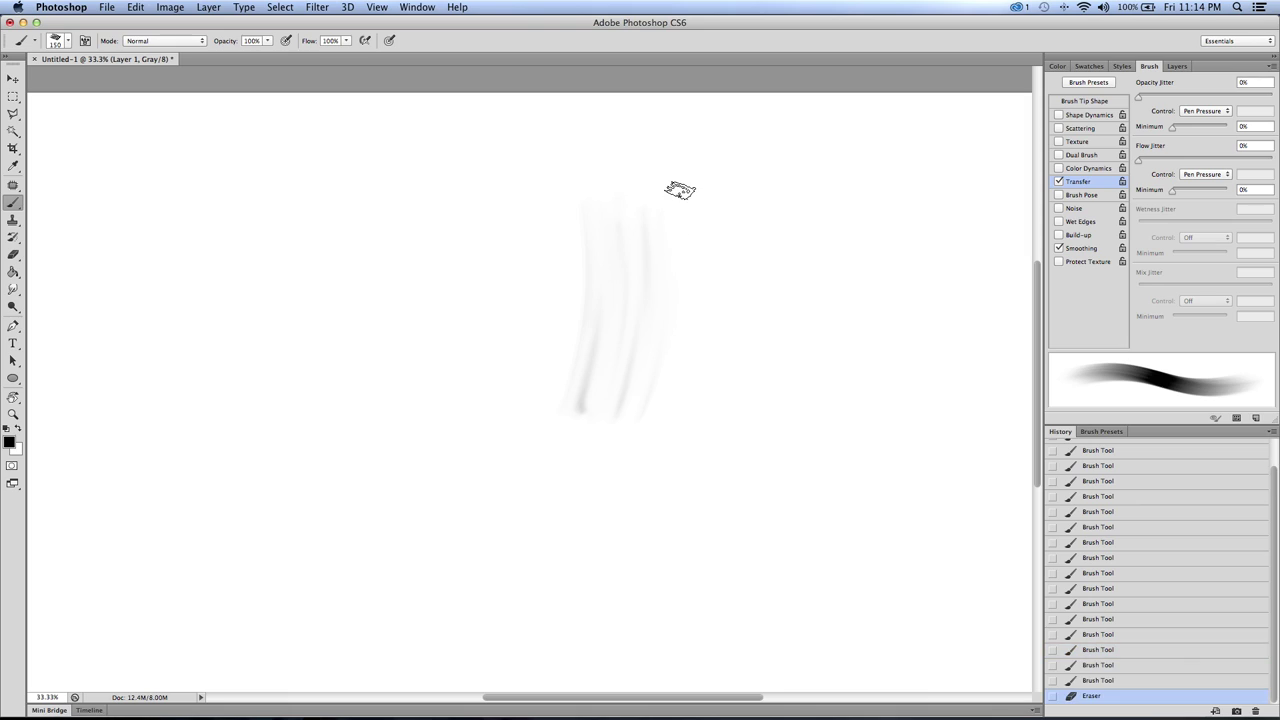
pyautogui.press('super+a')
pyautogui.press('BackSpace')
pyautogui.press('super+d')
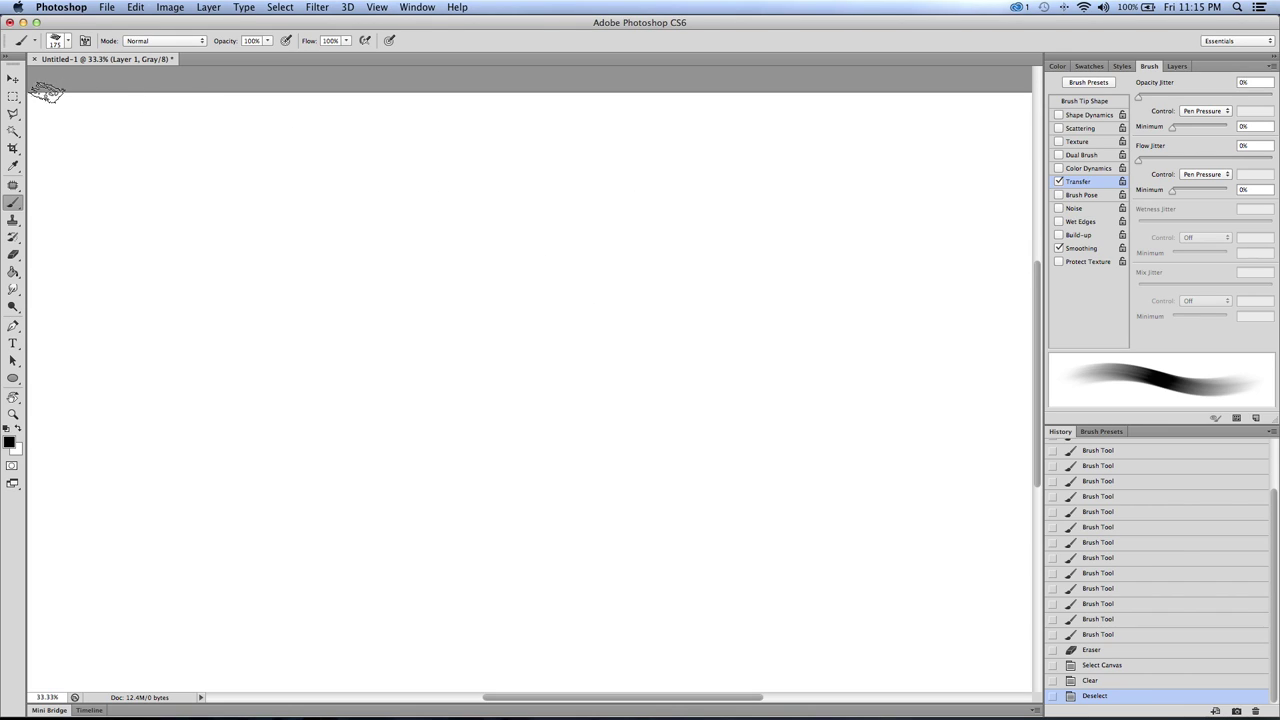
# Step: Choose the Hard Round Marker - No Shape Dynamics brush and paint a patch of overlapping vertical strokes at 90 px
pyautogui.click(68, 41)
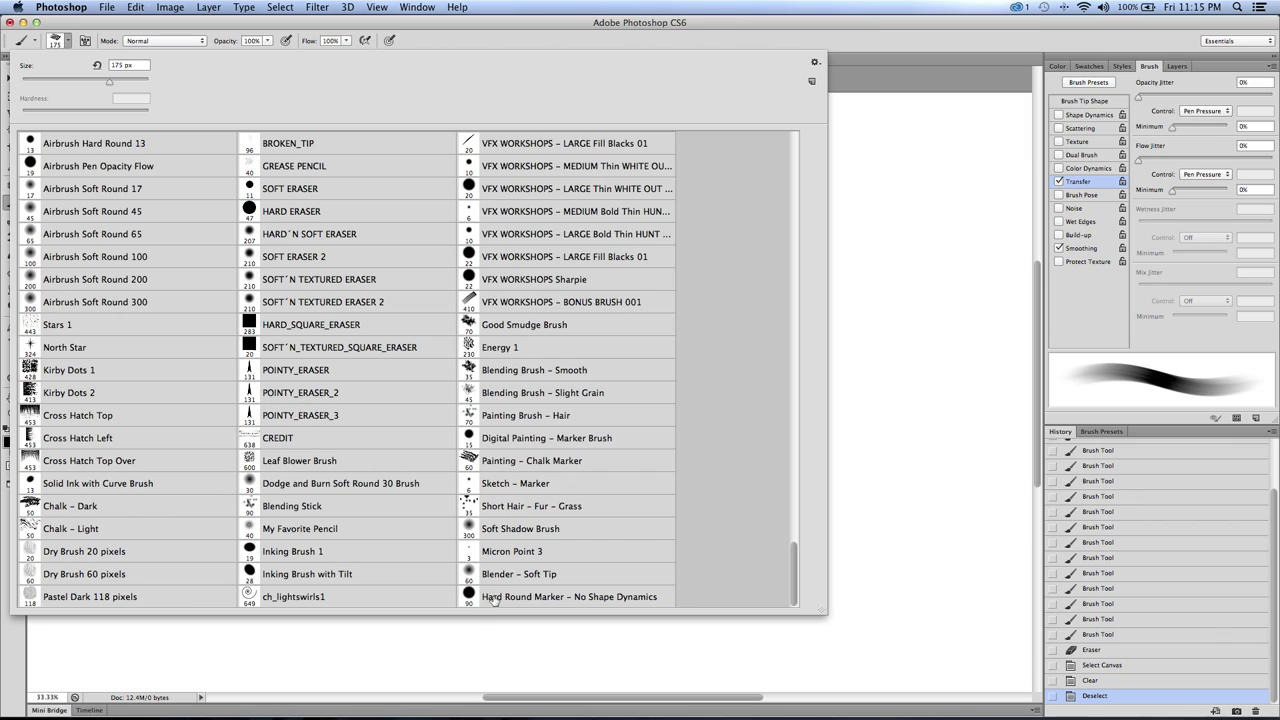
pyautogui.click(492, 598)
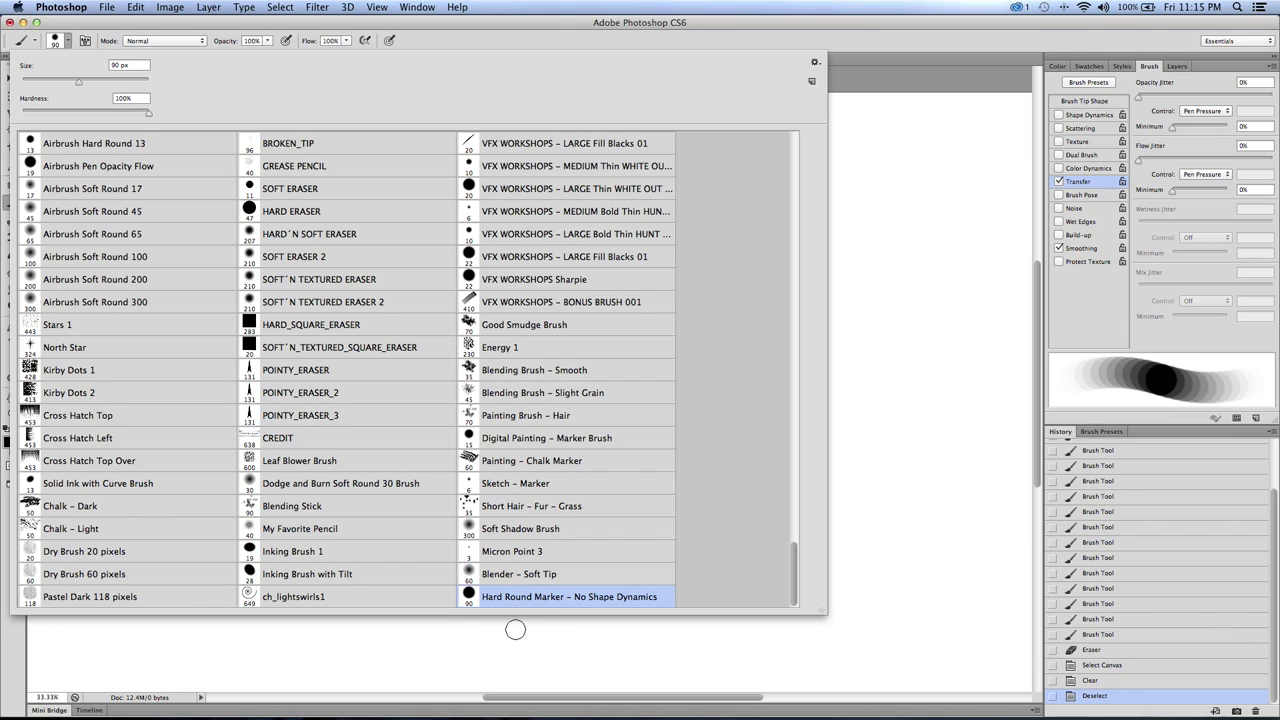
pyautogui.click(515, 629)
pyautogui.moveTo(495, 305)
pyautogui.mouseDown()
pyautogui.moveTo(503, 407)
pyautogui.moveTo(476, 491)
pyautogui.moveTo(488, 357)
pyautogui.moveTo(468, 278)
pyautogui.mouseUp()
pyautogui.moveTo(468, 278)
pyautogui.mouseDown()
pyautogui.moveTo(495, 356)
pyautogui.moveTo(477, 495)
pyautogui.moveTo(488, 361)
pyautogui.moveTo(468, 278)
pyautogui.mouseUp()
pyautogui.moveTo(467, 490)
pyautogui.mouseDown()
pyautogui.moveTo(474, 327)
pyautogui.moveTo(457, 275)
pyautogui.moveTo(476, 434)
pyautogui.moveTo(451, 263)
pyautogui.moveTo(499, 423)
pyautogui.moveTo(508, 388)
pyautogui.moveTo(477, 274)
pyautogui.moveTo(505, 486)
pyautogui.moveTo(486, 276)
pyautogui.moveTo(519, 466)
pyautogui.moveTo(488, 297)
pyautogui.moveTo(497, 505)
pyautogui.moveTo(459, 272)
pyautogui.moveTo(477, 487)
pyautogui.moveTo(453, 278)
pyautogui.moveTo(463, 503)
pyautogui.moveTo(443, 267)
pyautogui.moveTo(453, 505)
pyautogui.moveTo(422, 251)
pyautogui.moveTo(452, 487)
pyautogui.moveTo(447, 277)
pyautogui.moveTo(479, 451)
pyautogui.moveTo(476, 306)
pyautogui.moveTo(524, 373)
pyautogui.moveTo(528, 447)
pyautogui.moveTo(505, 277)
pyautogui.moveTo(524, 491)
pyautogui.moveTo(512, 340)
pyautogui.moveTo(507, 465)
pyautogui.mouseUp()
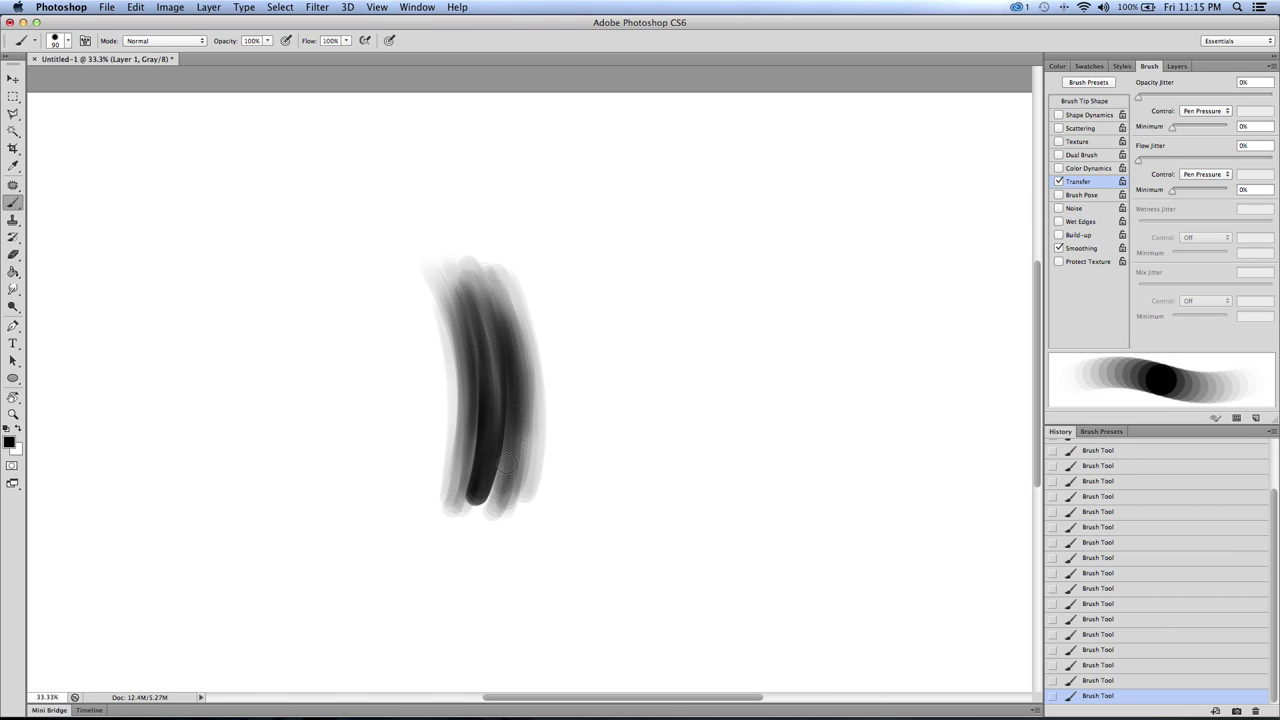
pyautogui.moveTo(487, 357)
pyautogui.mouseDown()
pyautogui.moveTo(491, 481)
pyautogui.moveTo(513, 463)
pyautogui.moveTo(510, 505)
pyautogui.mouseUp()
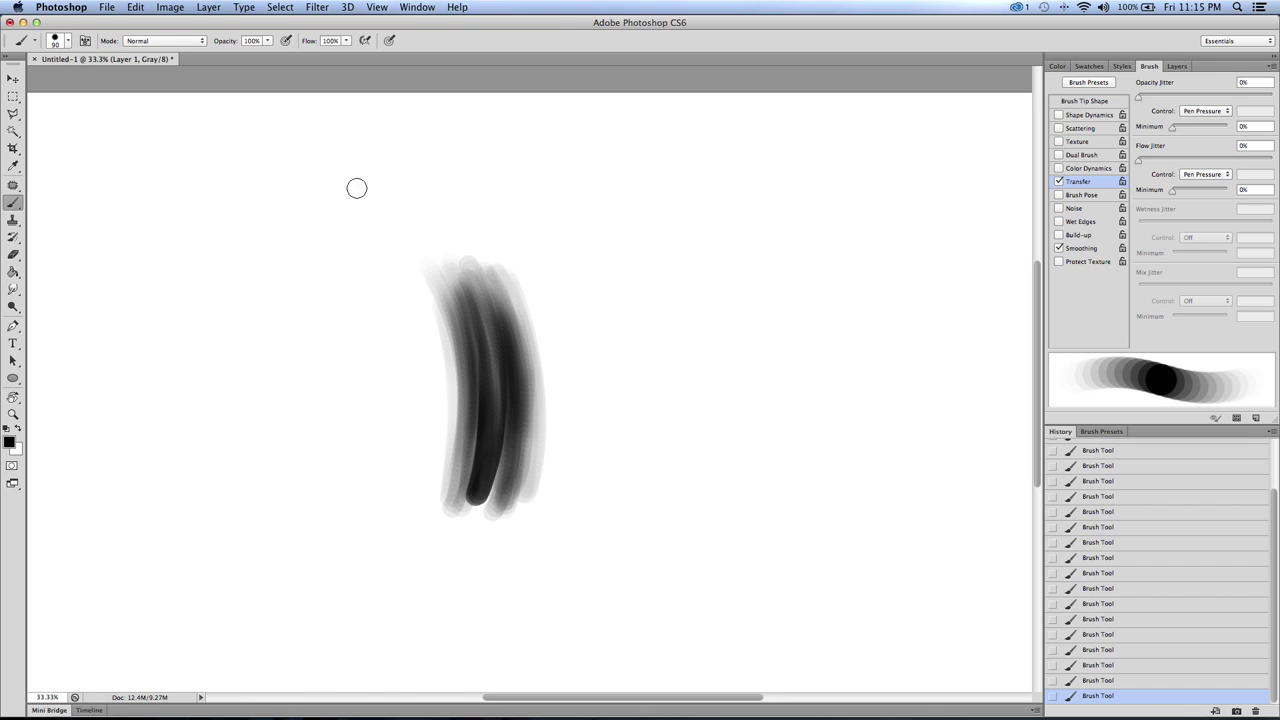
# Step: Delete the layer holding the marker strokes and reduce the brush size to 15 px
pyautogui.press('BackSpace')
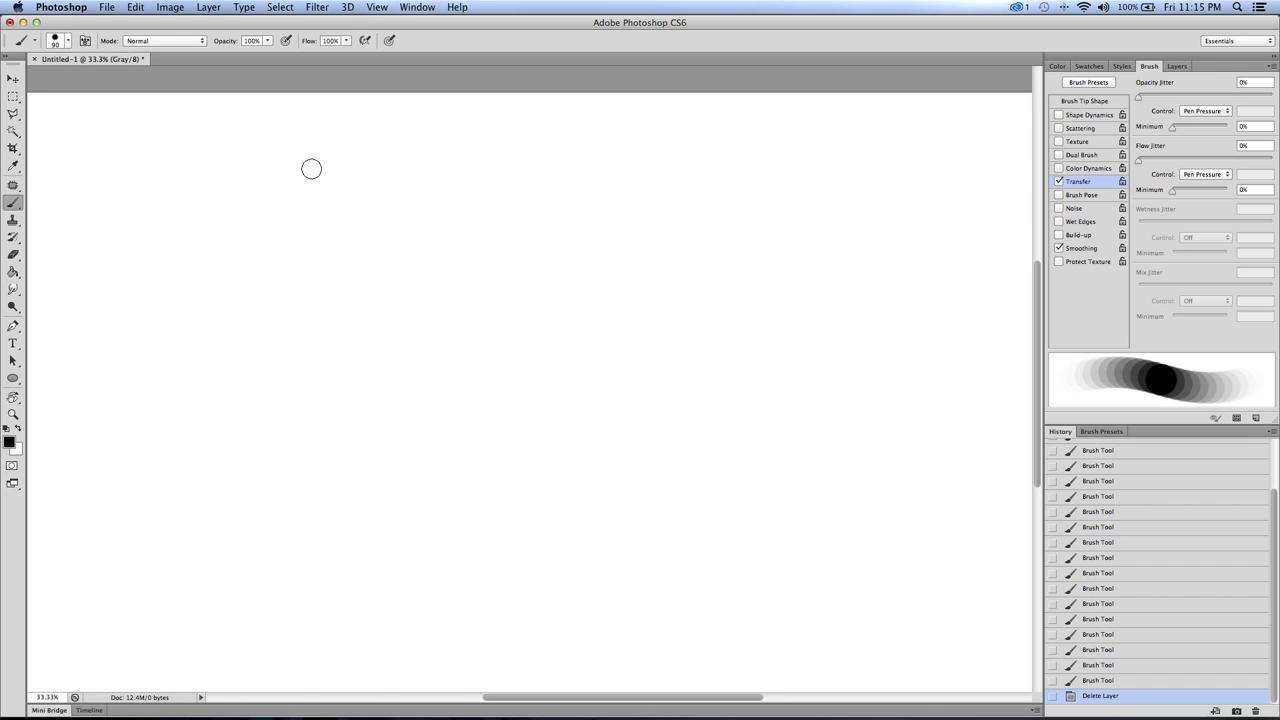
pyautogui.press('[')
pyautogui.press('[')
pyautogui.press('[')
pyautogui.press('[')
pyautogui.press('[')
pyautogui.press('[')
pyautogui.press('[')
pyautogui.press('[')
pyautogui.press('[')
pyautogui.press('[')
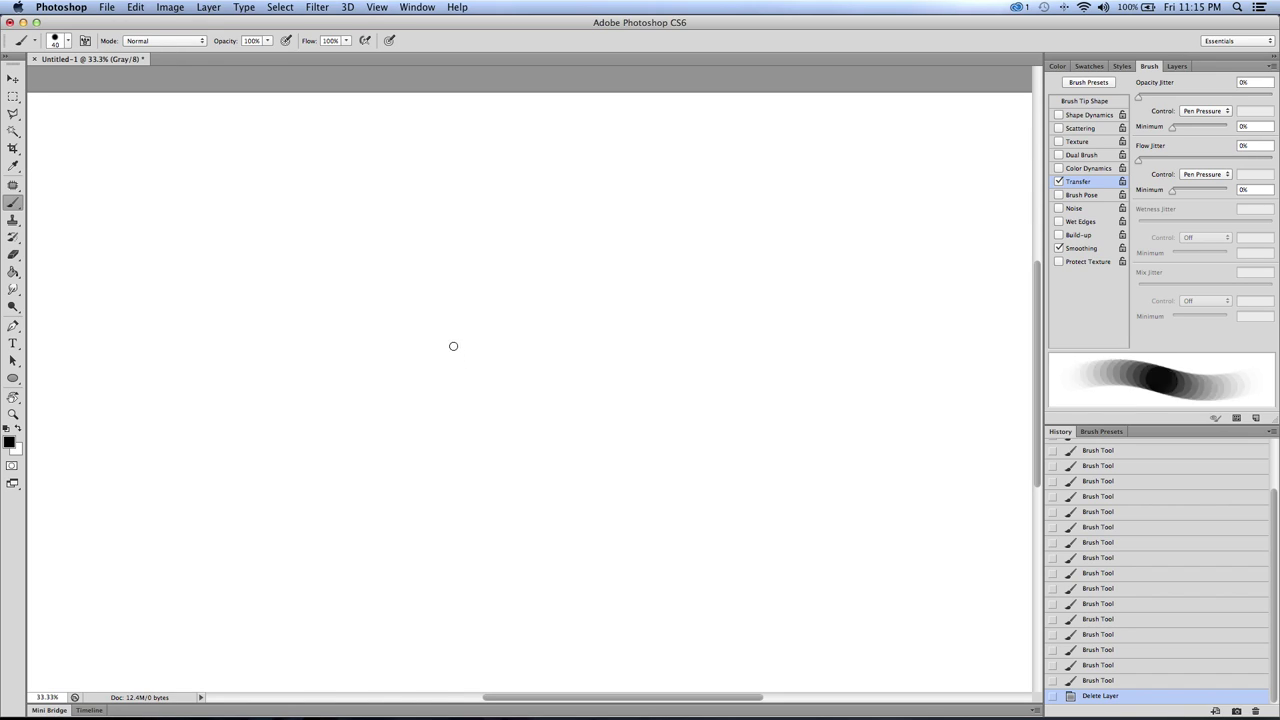
# Step: Switch to the Sketch - Marker brush at 25 px, trying and undoing a freehand zigzag stroke with it
pyautogui.click(59, 41)
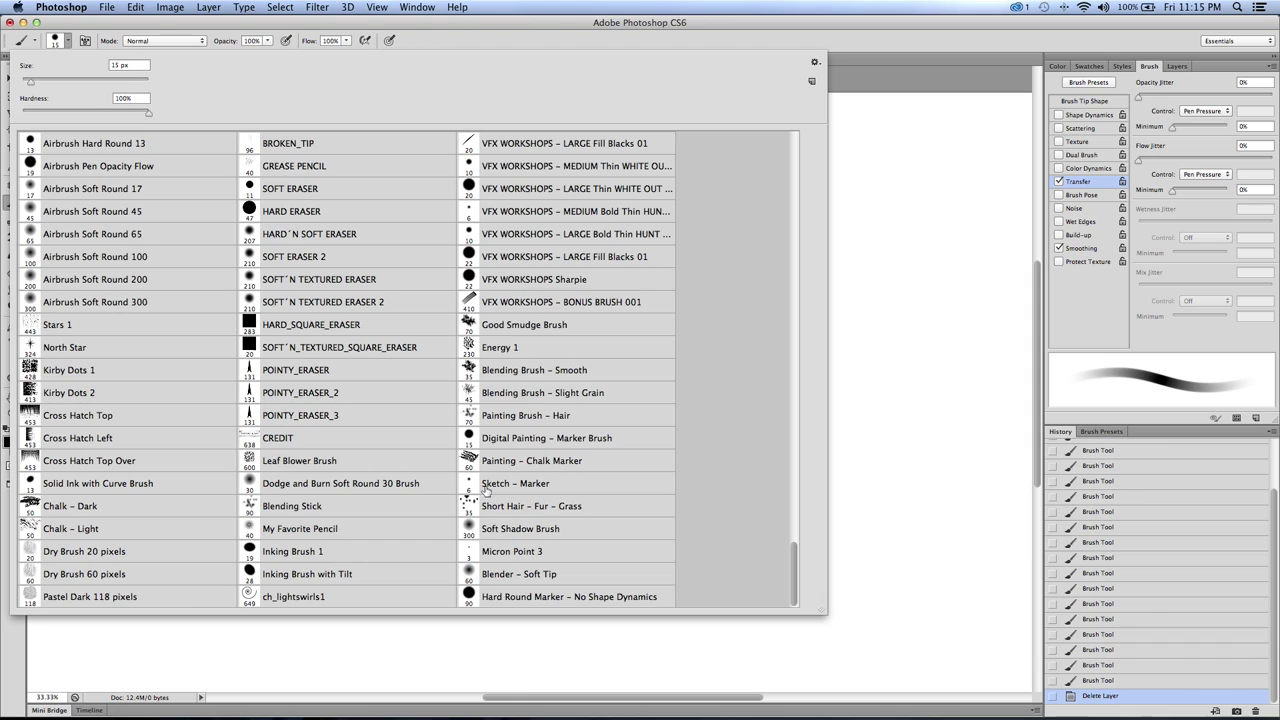
pyautogui.click(486, 490)
pyautogui.click(509, 640)
pyautogui.press(']')
pyautogui.press(']')
pyautogui.press(']')
pyautogui.press(']')
pyautogui.press(']')
pyautogui.press(']')
pyautogui.moveTo(556, 322)
pyautogui.mouseDown()
pyautogui.moveTo(463, 289)
pyautogui.moveTo(469, 381)
pyautogui.moveTo(413, 358)
pyautogui.moveTo(320, 168)
pyautogui.mouseUp()
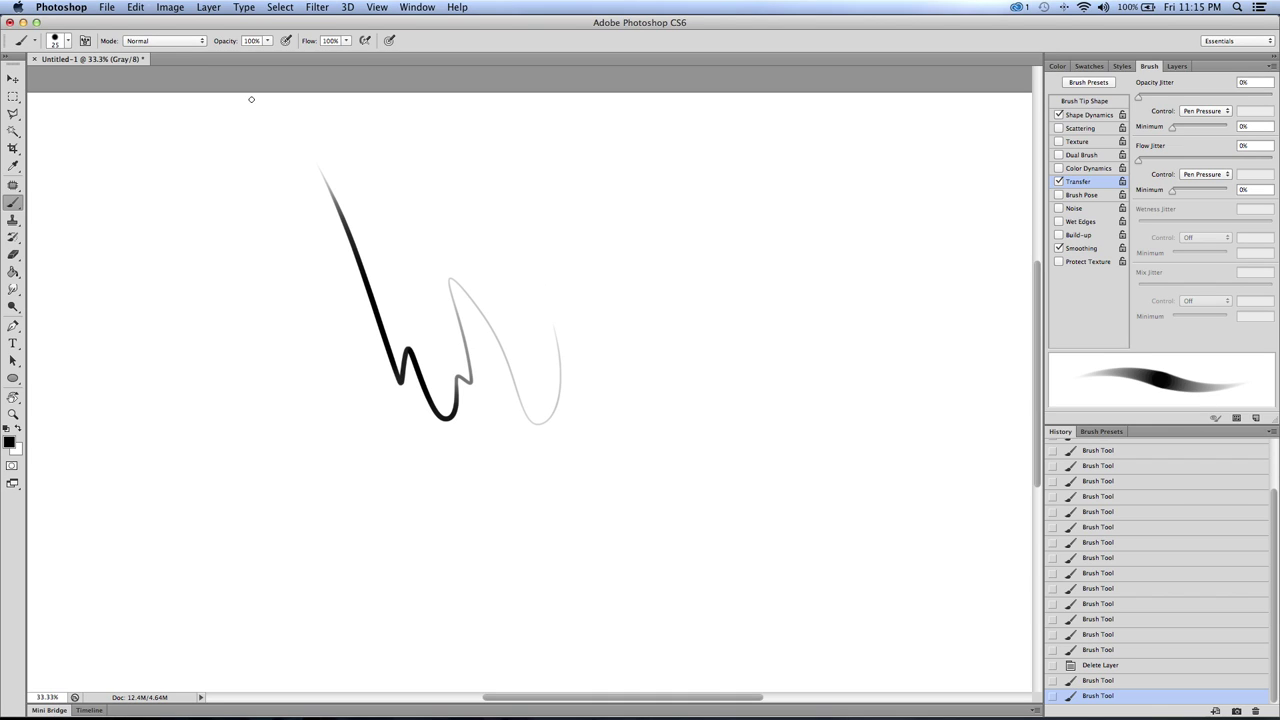
pyautogui.press('super+z')
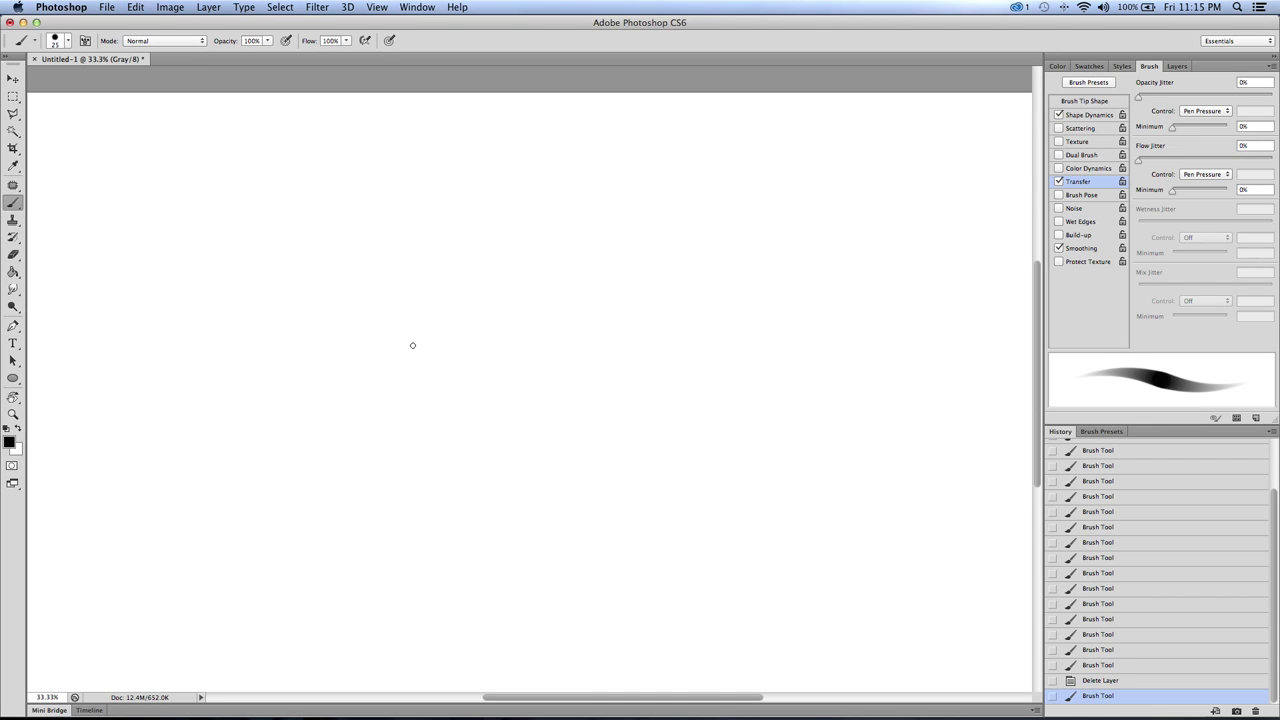
# Step: Sketch an almond-shaped eye outline at 15 px with a heavy upper lid, a lower lid and the first side of the iris
pyautogui.press('[')
pyautogui.press('[')
pyautogui.press('[')
pyautogui.press(']')
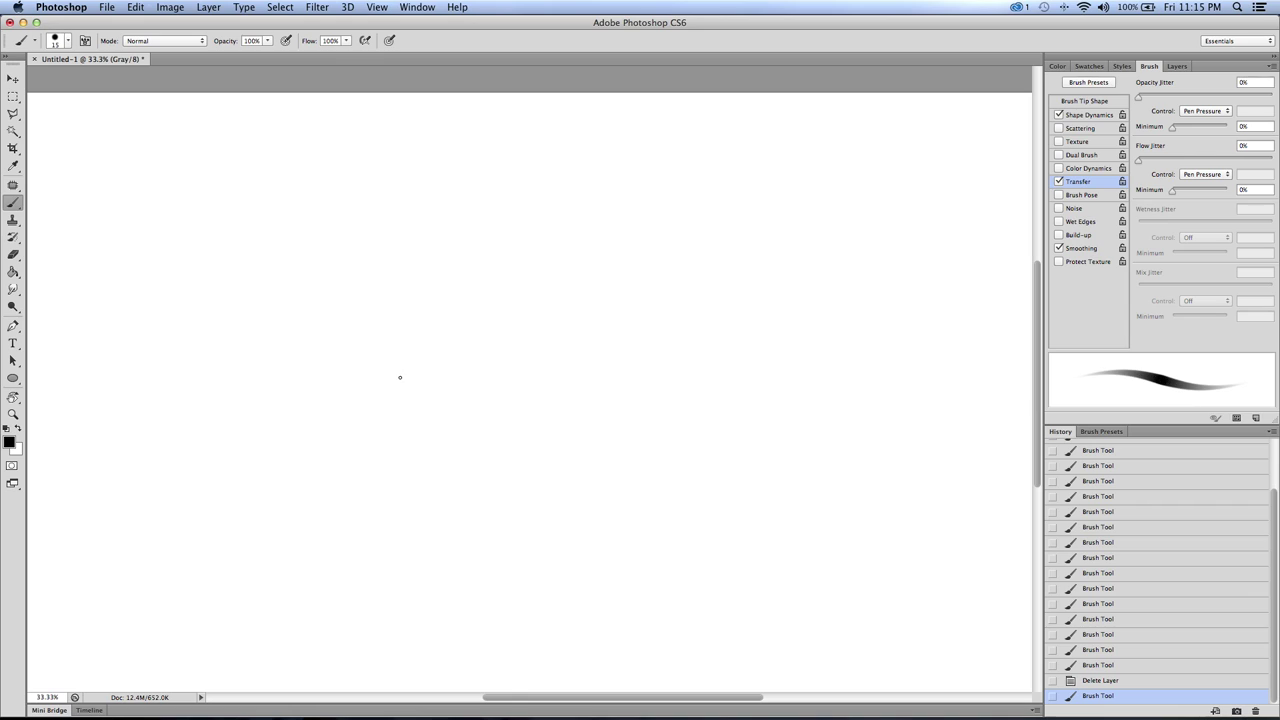
pyautogui.moveTo(540, 334); pyautogui.dragTo(550, 311)
pyautogui.moveTo(541, 336); pyautogui.dragTo(552, 308)
pyautogui.moveTo(543, 341); pyautogui.dragTo(560, 305)
pyautogui.moveTo(543, 340)
pyautogui.mouseDown()
pyautogui.moveTo(562, 306)
pyautogui.moveTo(590, 294)
pyautogui.mouseUp()
pyautogui.moveTo(556, 312)
pyautogui.mouseDown()
pyautogui.moveTo(608, 300)
pyautogui.moveTo(633, 311)
pyautogui.moveTo(574, 303)
pyautogui.moveTo(539, 340)
pyautogui.moveTo(539, 354)
pyautogui.moveTo(561, 349)
pyautogui.mouseUp()
pyautogui.moveTo(622, 318)
pyautogui.mouseDown()
pyautogui.moveTo(606, 340)
pyautogui.moveTo(572, 346)
pyautogui.moveTo(549, 325)
pyautogui.moveTo(539, 352)
pyautogui.mouseUp()
pyautogui.moveTo(580, 308)
pyautogui.mouseDown()
pyautogui.moveTo(589, 337)
pyautogui.moveTo(609, 336)
pyautogui.moveTo(580, 308)
pyautogui.moveTo(590, 336)
pyautogui.mouseUp()
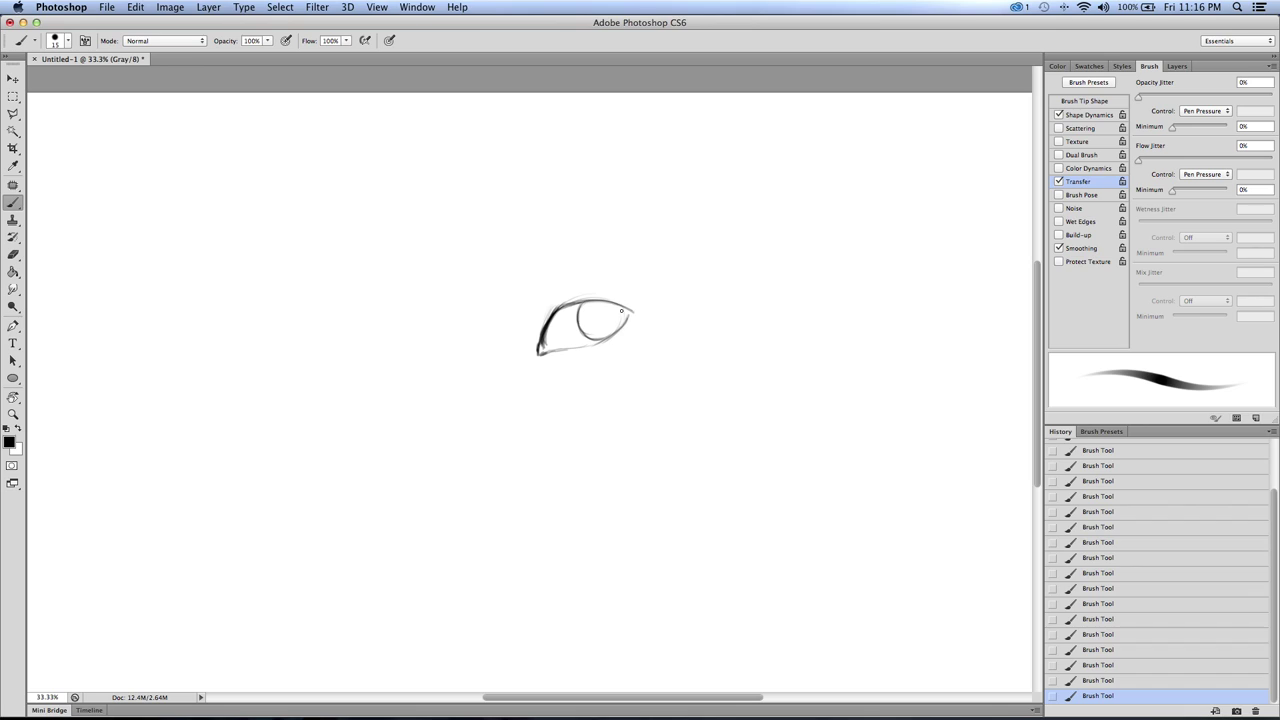
# Step: Close the iris circle and add the eyelid crease, the outer corner line and a faint line beneath the lower lid
pyautogui.moveTo(619, 305)
pyautogui.mouseDown()
pyautogui.moveTo(622, 332)
pyautogui.moveTo(624, 318)
pyautogui.moveTo(588, 338)
pyautogui.moveTo(606, 338)
pyautogui.mouseUp()
pyautogui.moveTo(578, 314); pyautogui.dragTo(580, 300)
pyautogui.moveTo(538, 332)
pyautogui.mouseDown()
pyautogui.moveTo(546, 306)
pyautogui.moveTo(576, 290)
pyautogui.moveTo(548, 304)
pyautogui.moveTo(542, 328)
pyautogui.mouseUp()
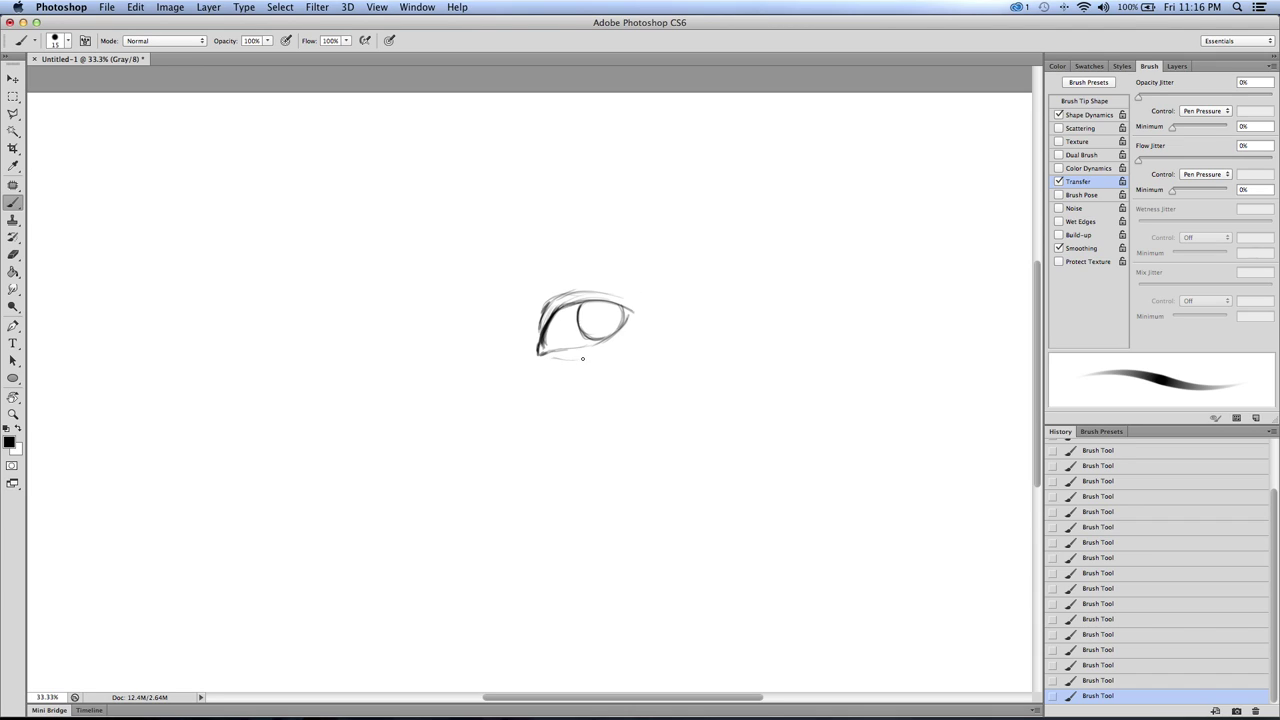
pyautogui.moveTo(550, 358); pyautogui.dragTo(568, 358)
pyautogui.moveTo(631, 313); pyautogui.dragTo(613, 335)
# Step: Shade the iris with an even grey tone using a 100 px brush at 41% opacity
pyautogui.press(']')
pyautogui.press(']')
pyautogui.press(']')
pyautogui.press(']')
pyautogui.press(']')
pyautogui.press(']')
pyautogui.press(']')
pyautogui.press(']')
pyautogui.press(']')
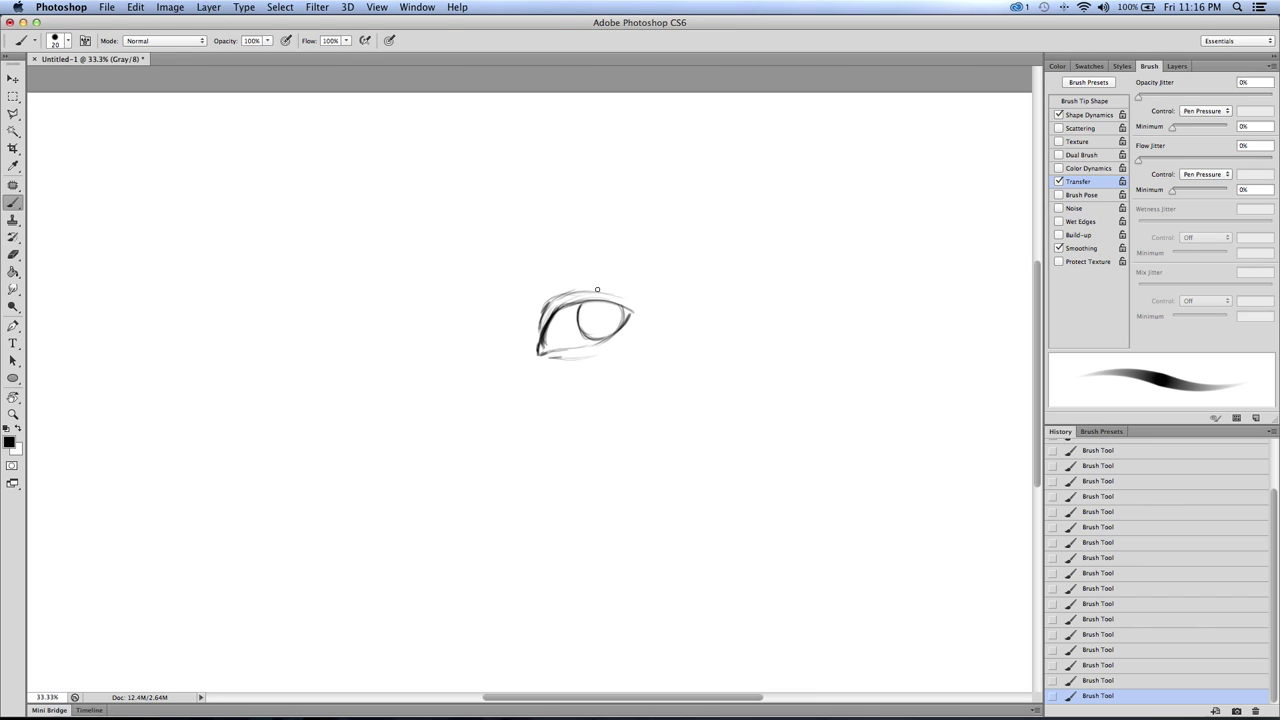
pyautogui.moveTo(267, 41); pyautogui.dragTo(231, 60)
pyautogui.moveTo(578, 309); pyautogui.dragTo(604, 332)
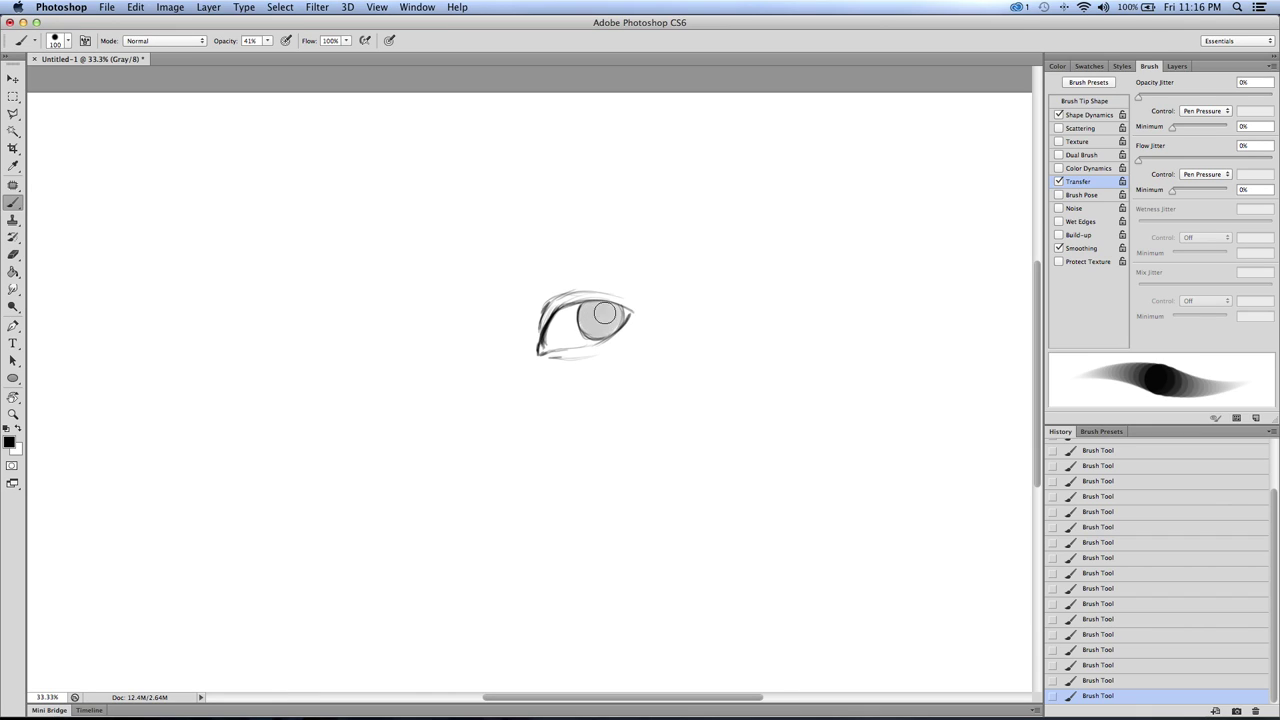
# Step: Paint a dark round pupil in the centre of the iris with a smaller brush, ending at 60 px
pyautogui.press('[')
pyautogui.press('[')
pyautogui.press('[')
pyautogui.press('[')
pyautogui.moveTo(601, 318); pyautogui.dragTo(597, 314)
pyautogui.press('[')
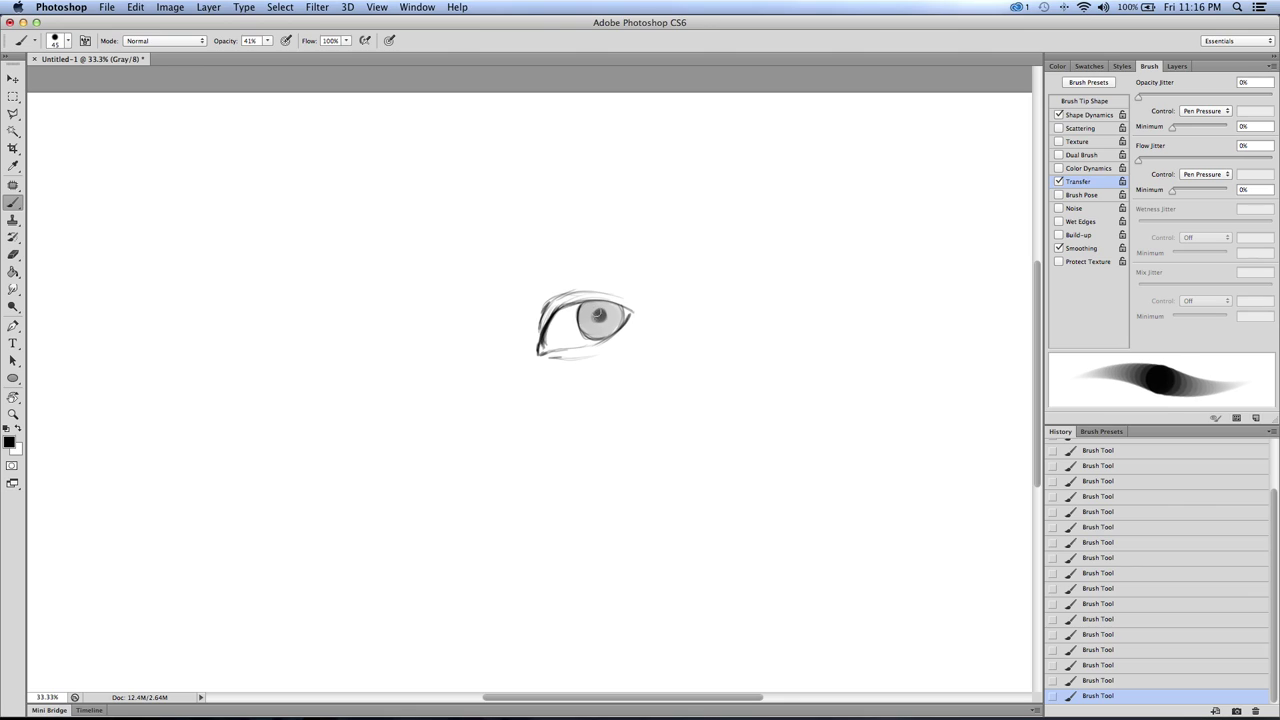
pyautogui.press(']')
pyautogui.press(']')
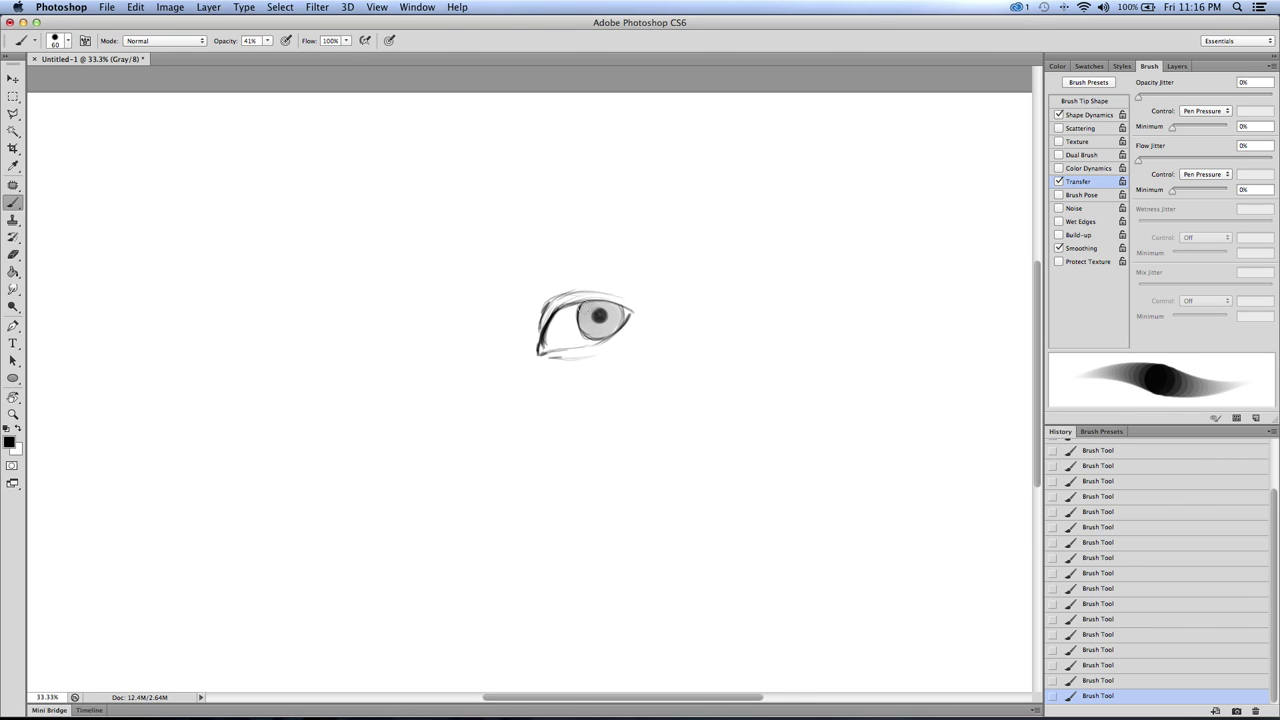
# Step: Shade beneath the upper eyelid and along its crease toward the inner corner, then reduce the brush to 20 px
pyautogui.moveTo(594, 304)
pyautogui.mouseDown()
pyautogui.moveTo(588, 306)
pyautogui.moveTo(574, 276)
pyautogui.moveTo(562, 314)
pyautogui.moveTo(546, 304)
pyautogui.moveTo(536, 320)
pyautogui.moveTo(583, 295)
pyautogui.moveTo(538, 332)
pyautogui.mouseUp()
pyautogui.press(']')
pyautogui.press(']')
pyautogui.press('[')
pyautogui.press('[')
pyautogui.press('[')
pyautogui.press('[')
pyautogui.press('[')
pyautogui.press('[')
# Step: Raise the brush opacity to 71% and paint a tapering eyebrow above the eye, finishing with a 35 px brush
pyautogui.click(268, 41)
pyautogui.moveTo(277, 54); pyautogui.dragTo(286, 42)
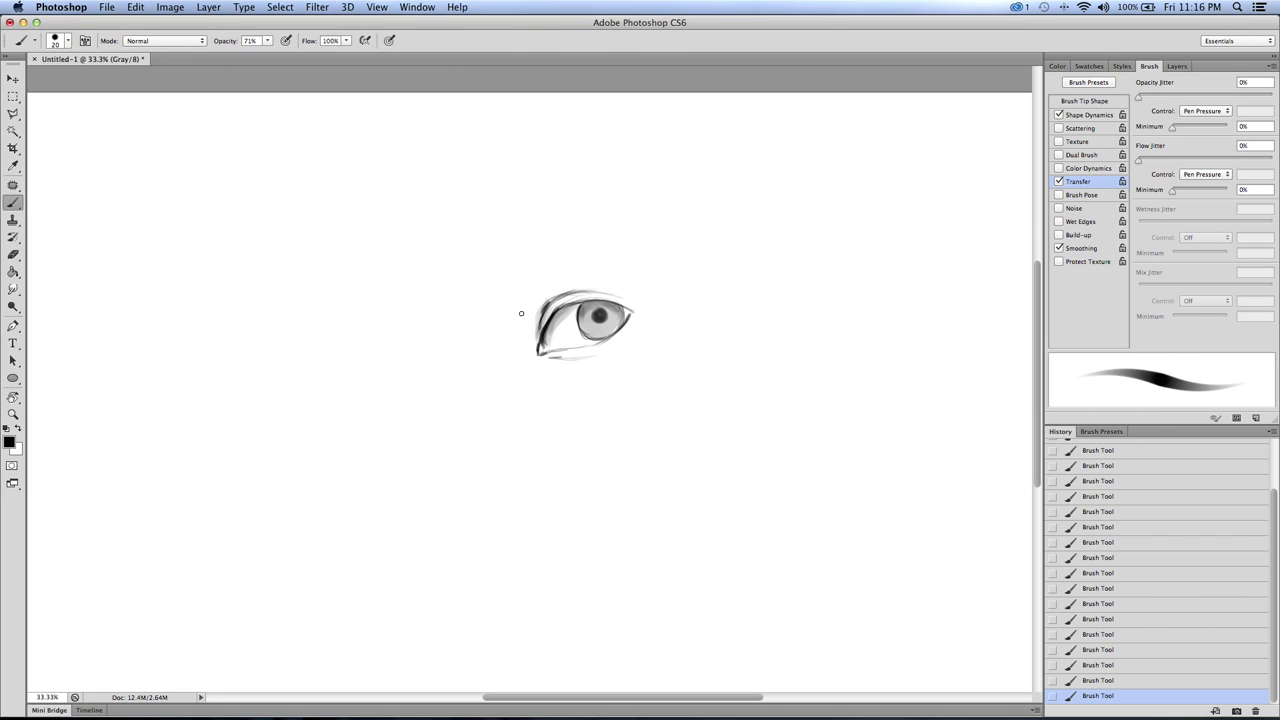
pyautogui.press(']')
pyautogui.press(']')
pyautogui.press(']')
pyautogui.press(']')
pyautogui.moveTo(530, 278); pyautogui.dragTo(507, 316)
pyautogui.press('[')
pyautogui.moveTo(540, 275)
pyautogui.mouseDown()
pyautogui.moveTo(508, 314)
pyautogui.moveTo(581, 260)
pyautogui.moveTo(640, 258)
pyautogui.mouseUp()
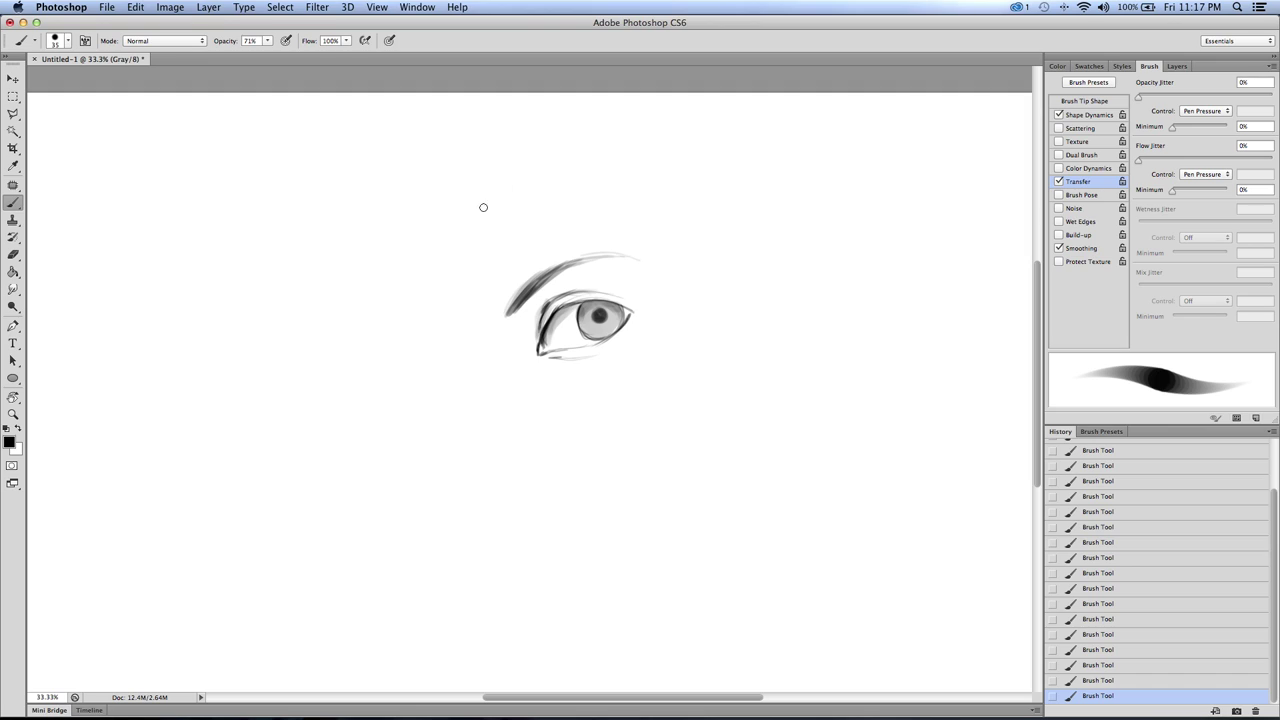
# Step: Sketch the nose at 15 px, drawing the bridge line, rounded tip, nostril and outer wing, and correcting stray lines
pyautogui.moveTo(451, 330); pyautogui.dragTo(464, 344)
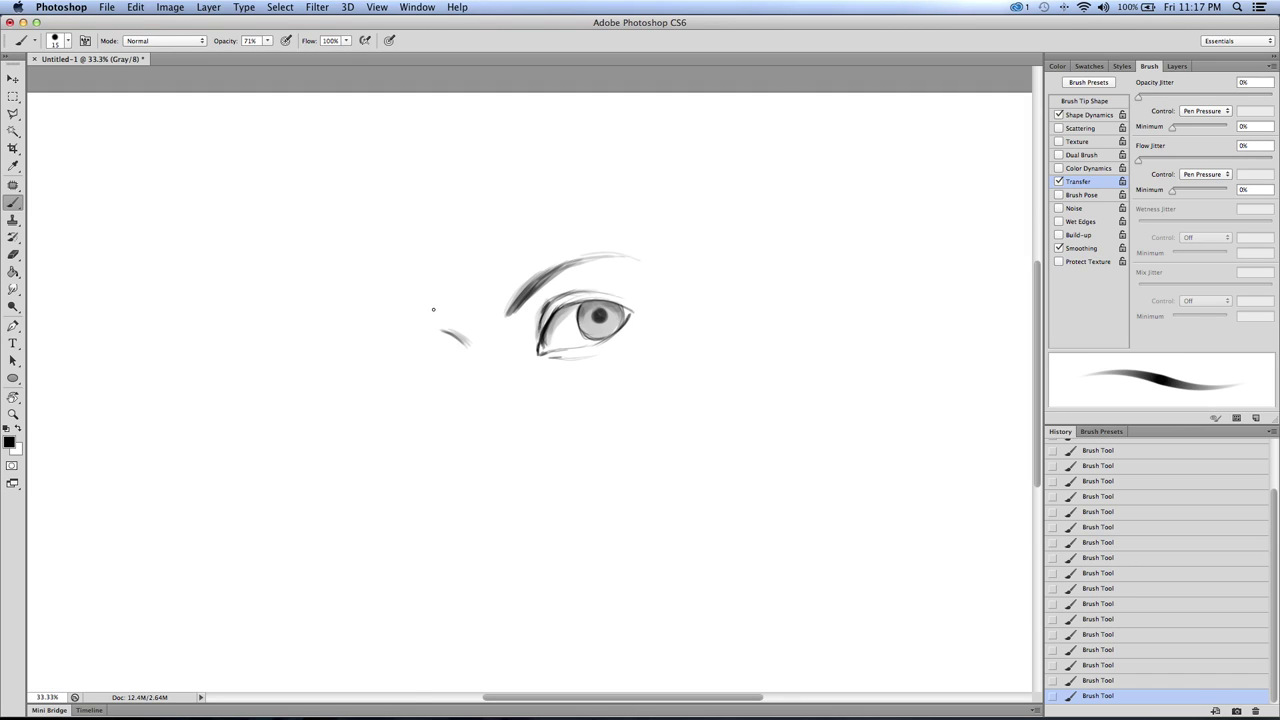
pyautogui.moveTo(468, 348)
pyautogui.mouseDown()
pyautogui.moveTo(469, 423)
pyautogui.moveTo(469, 393)
pyautogui.mouseUp()
pyautogui.moveTo(435, 323)
pyautogui.mouseDown()
pyautogui.moveTo(460, 342)
pyautogui.moveTo(448, 336)
pyautogui.moveTo(460, 352)
pyautogui.moveTo(453, 431)
pyautogui.mouseUp()
pyautogui.press('e')
pyautogui.moveTo(468, 346)
pyautogui.mouseDown()
pyautogui.moveTo(465, 450)
pyautogui.moveTo(469, 331)
pyautogui.moveTo(444, 317)
pyautogui.moveTo(452, 341)
pyautogui.moveTo(430, 323)
pyautogui.moveTo(458, 350)
pyautogui.mouseUp()
pyautogui.moveTo(430, 324)
pyautogui.mouseDown()
pyautogui.moveTo(459, 356)
pyautogui.moveTo(453, 436)
pyautogui.mouseUp()
pyautogui.moveTo(455, 430)
pyautogui.mouseDown()
pyautogui.moveTo(447, 463)
pyautogui.moveTo(475, 481)
pyautogui.mouseUp()
pyautogui.moveTo(449, 465)
pyautogui.mouseDown()
pyautogui.moveTo(468, 480)
pyautogui.moveTo(518, 469)
pyautogui.moveTo(506, 467)
pyautogui.mouseUp()
pyautogui.moveTo(529, 469); pyautogui.dragTo(542, 447)
# Step: Sketch the outline of the second eye beside the nose bridge, with its lids, crease and a short dark eyebrow
pyautogui.moveTo(428, 323); pyautogui.dragTo(456, 345)
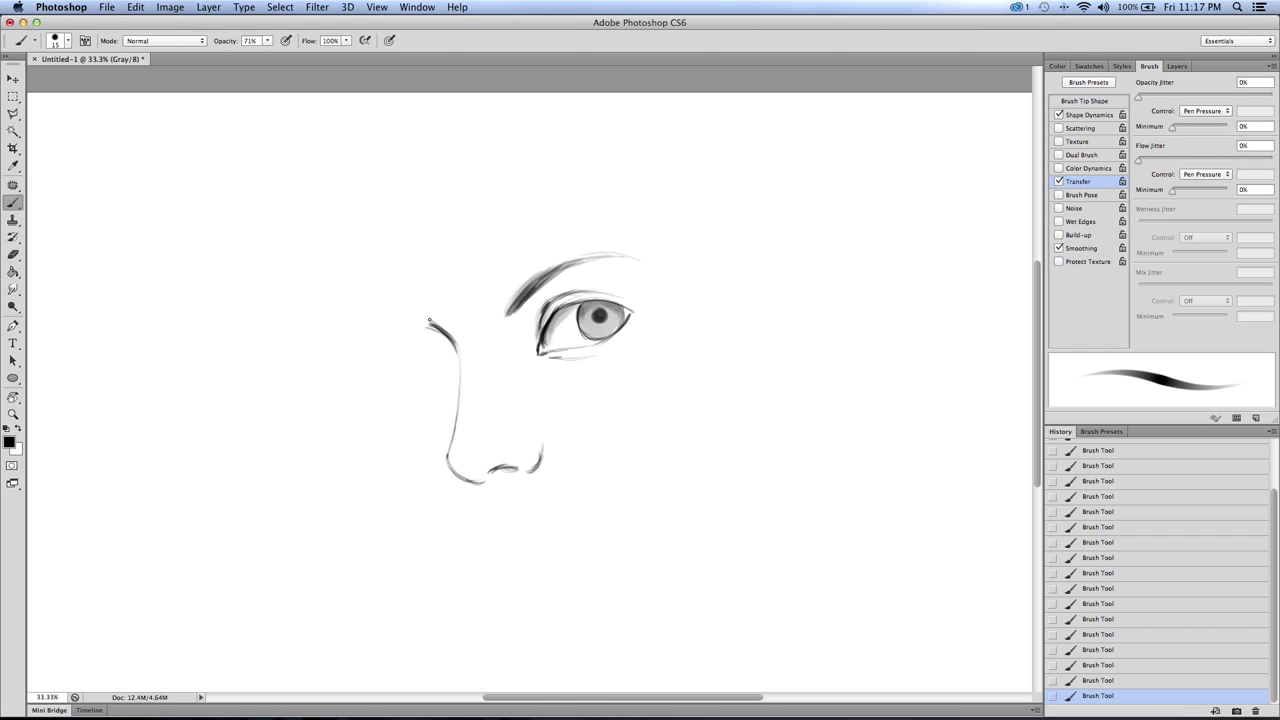
pyautogui.moveTo(428, 333); pyautogui.dragTo(456, 348)
pyautogui.moveTo(430, 329)
pyautogui.mouseDown()
pyautogui.moveTo(389, 335)
pyautogui.moveTo(424, 331)
pyautogui.moveTo(403, 334)
pyautogui.moveTo(425, 333)
pyautogui.moveTo(396, 357)
pyautogui.moveTo(404, 365)
pyautogui.mouseUp()
pyautogui.moveTo(417, 366)
pyautogui.mouseDown()
pyautogui.moveTo(449, 360)
pyautogui.moveTo(415, 368)
pyautogui.moveTo(392, 326)
pyautogui.moveTo(410, 321)
pyautogui.moveTo(386, 344)
pyautogui.moveTo(424, 314)
pyautogui.moveTo(387, 305)
pyautogui.mouseUp()
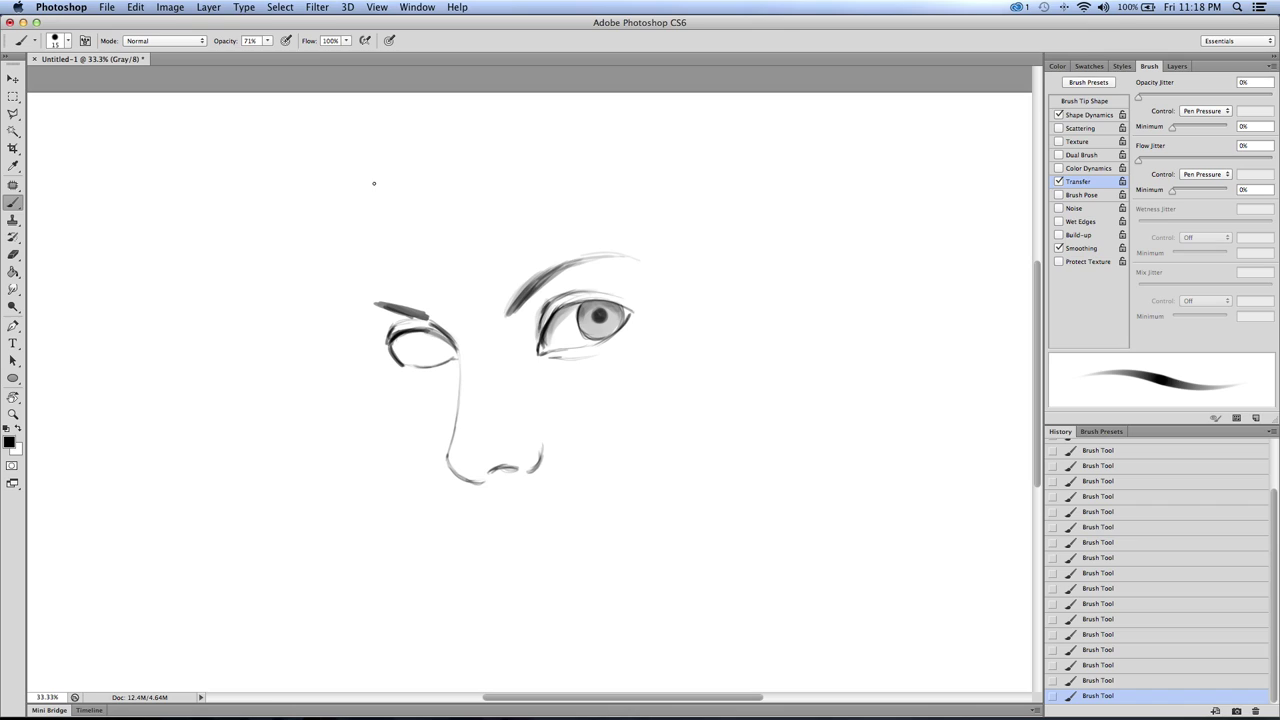
# Step: Draw the face contour from forehead to cheek beside the second eye and add that eye's iris and pupil
pyautogui.moveTo(370, 317); pyautogui.dragTo(395, 364)
pyautogui.moveTo(383, 349)
pyautogui.mouseDown()
pyautogui.moveTo(393, 418)
pyautogui.moveTo(418, 460)
pyautogui.mouseUp()
pyautogui.moveTo(416, 334); pyautogui.dragTo(422, 363)
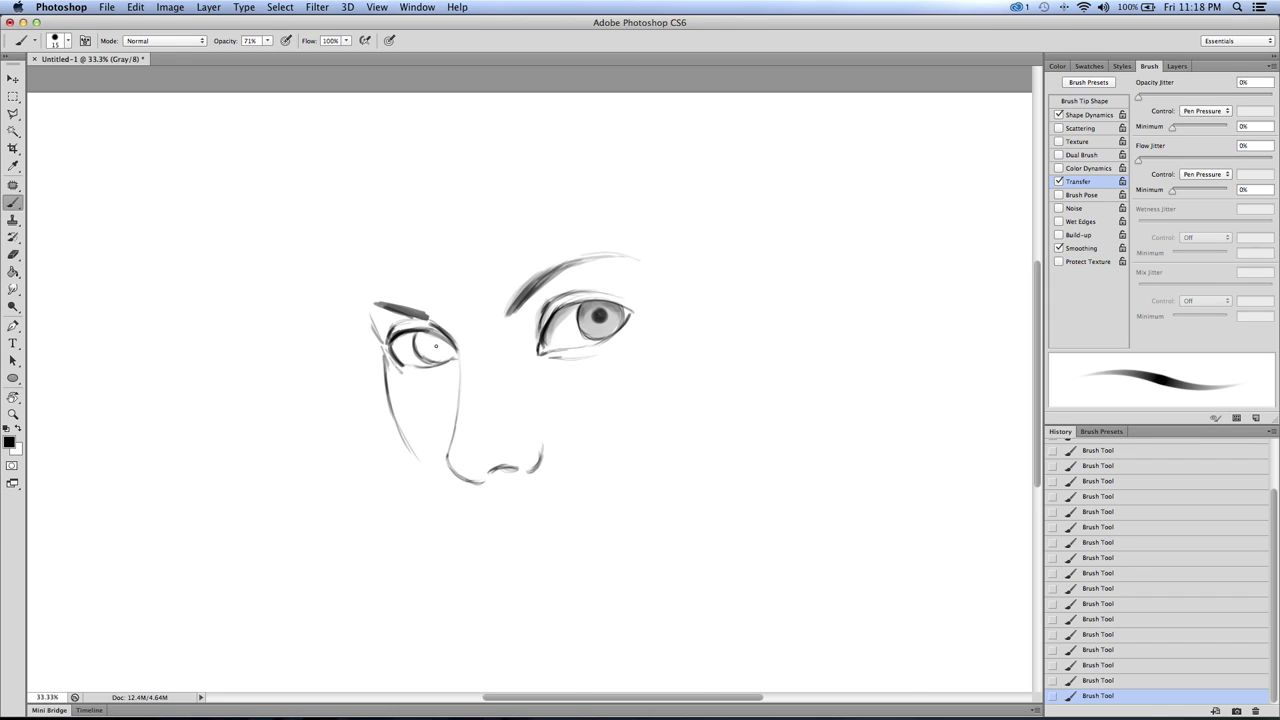
pyautogui.moveTo(436, 349); pyautogui.dragTo(447, 339)
pyautogui.moveTo(367, 296)
pyautogui.mouseDown()
pyautogui.moveTo(366, 254)
pyautogui.moveTo(367, 290)
pyautogui.mouseUp()
pyautogui.moveTo(369, 234)
pyautogui.mouseDown()
pyautogui.moveTo(366, 312)
pyautogui.moveTo(383, 358)
pyautogui.mouseUp()
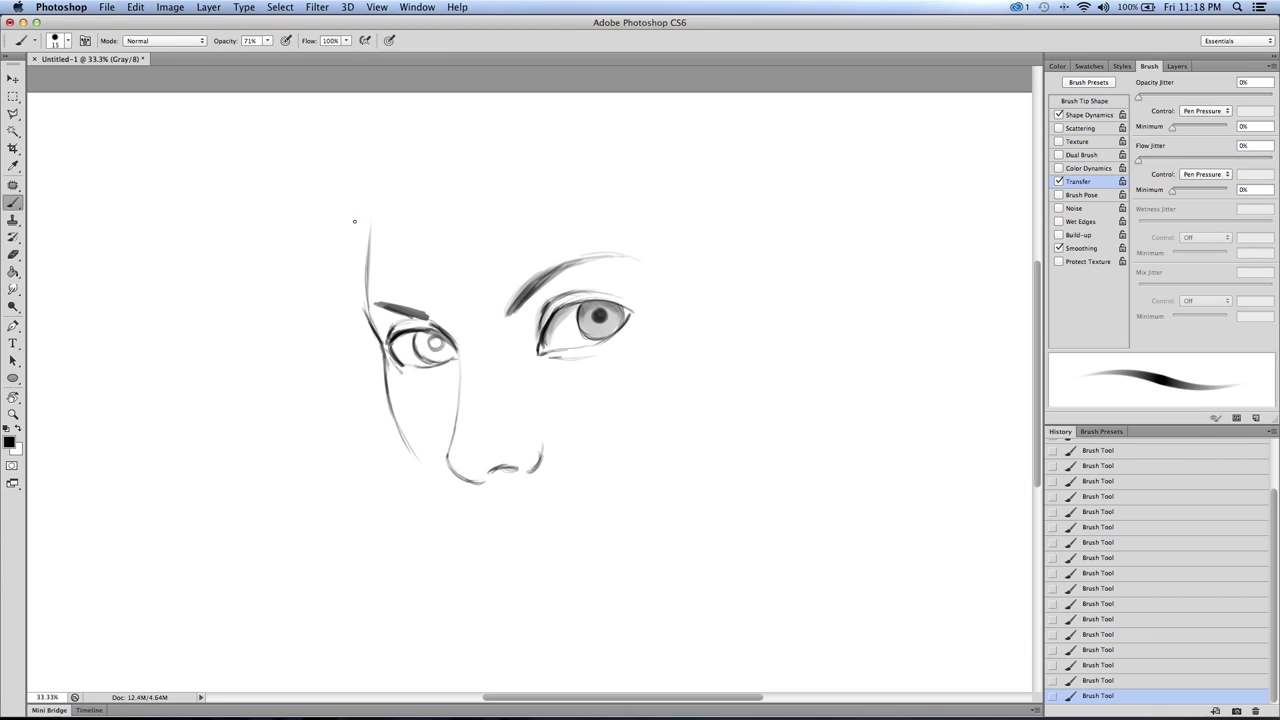
# Step: Bring the whole canvas into view and show the document's layers
pyautogui.click(15, 81)
pyautogui.click(13, 413)
pyautogui.moveTo(286, 374); pyautogui.dragTo(244, 332)
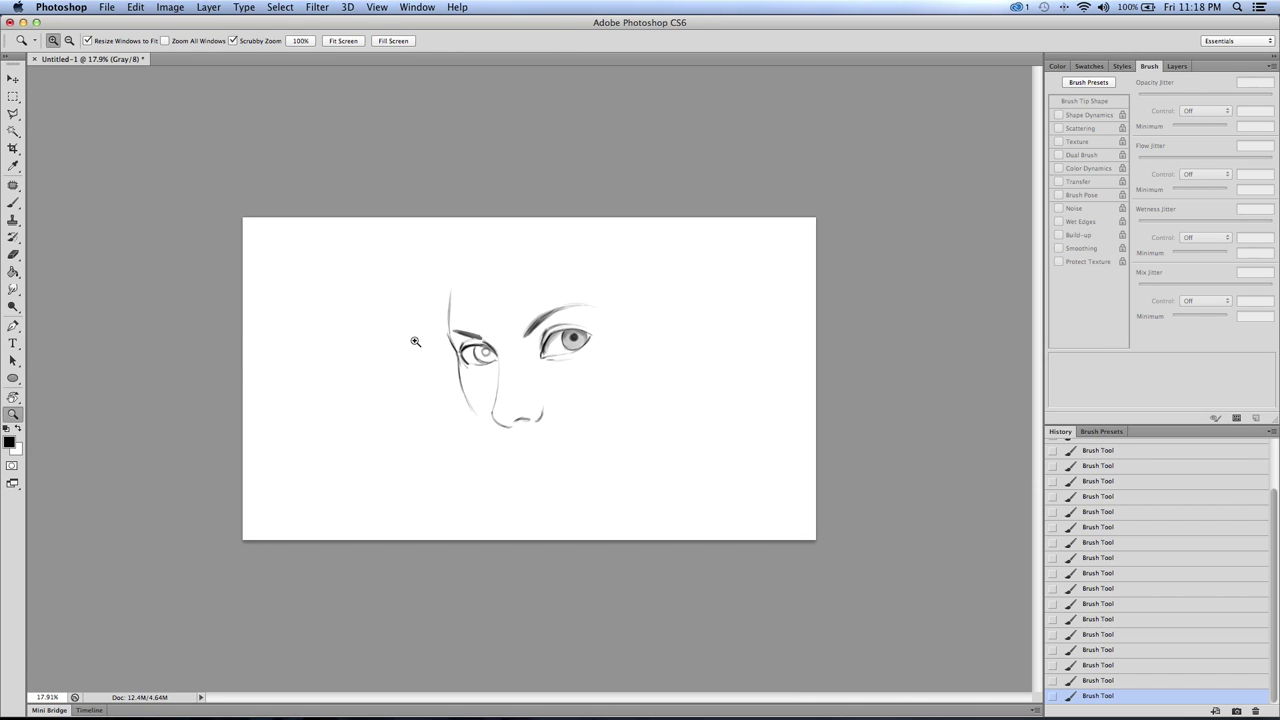
pyautogui.click(135, 8)
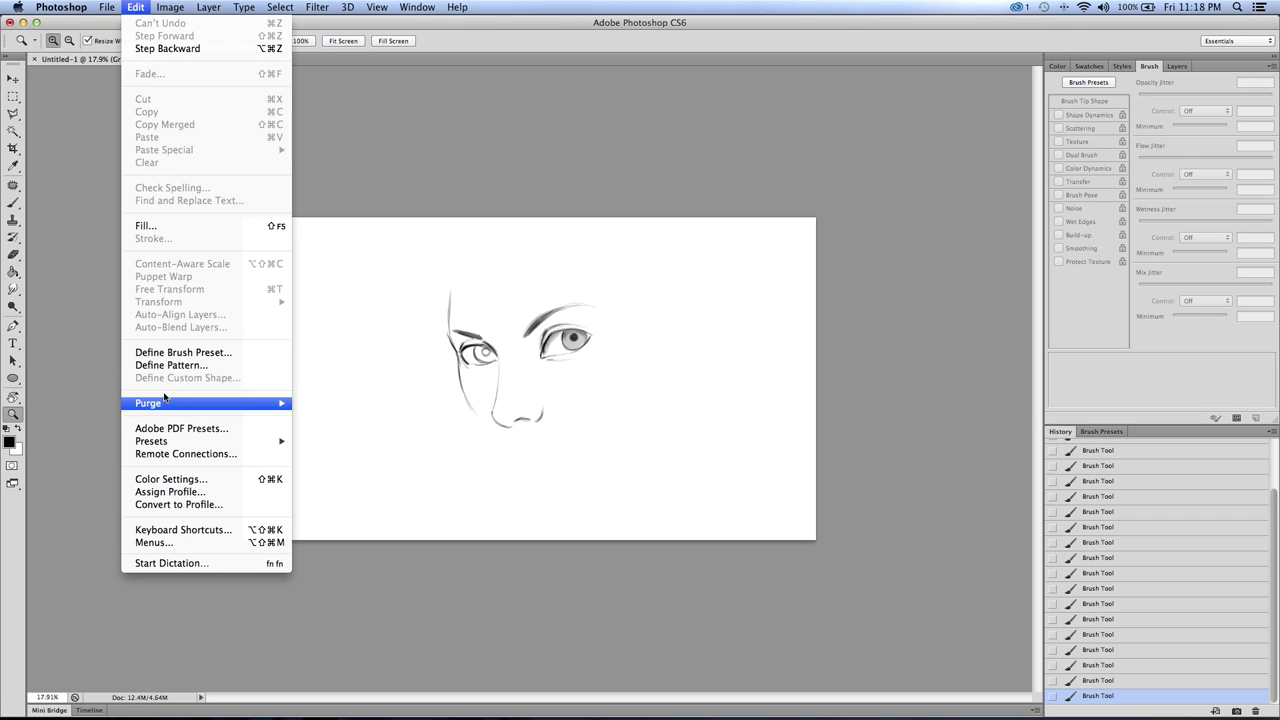
pyautogui.moveTo(208, 7)
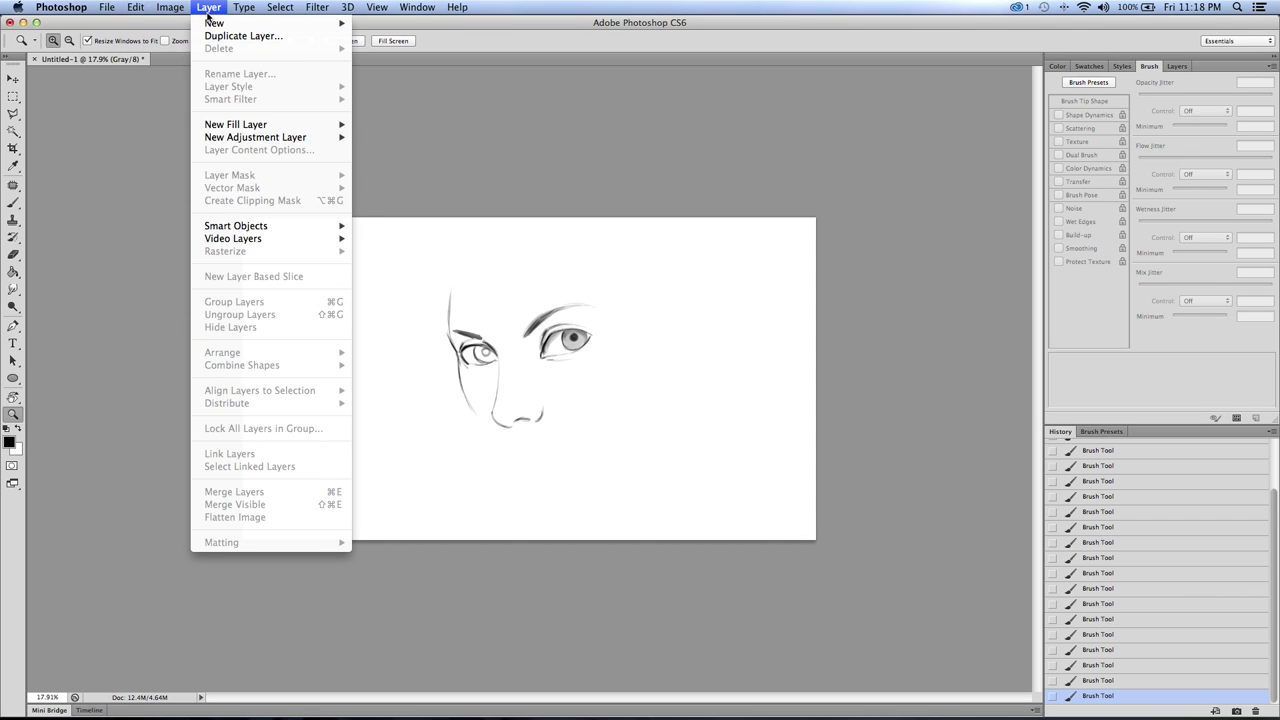
pyautogui.click(1169, 64)
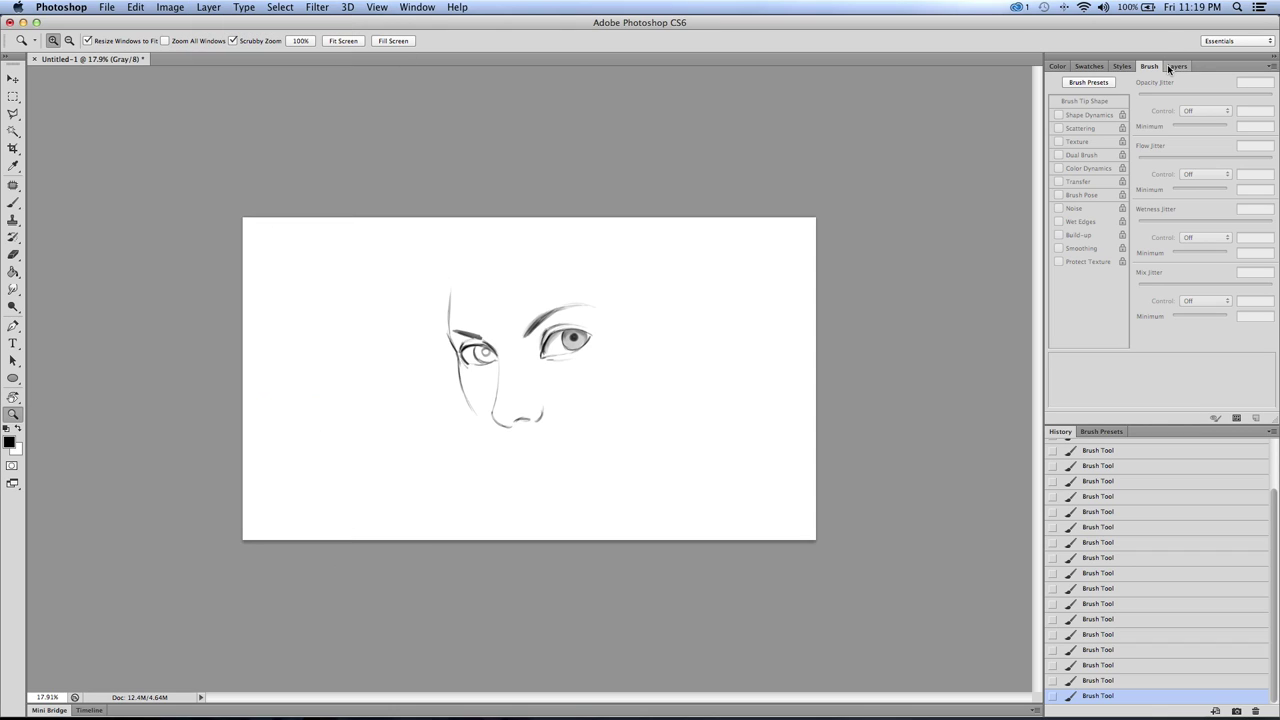
pyautogui.click(1171, 64)
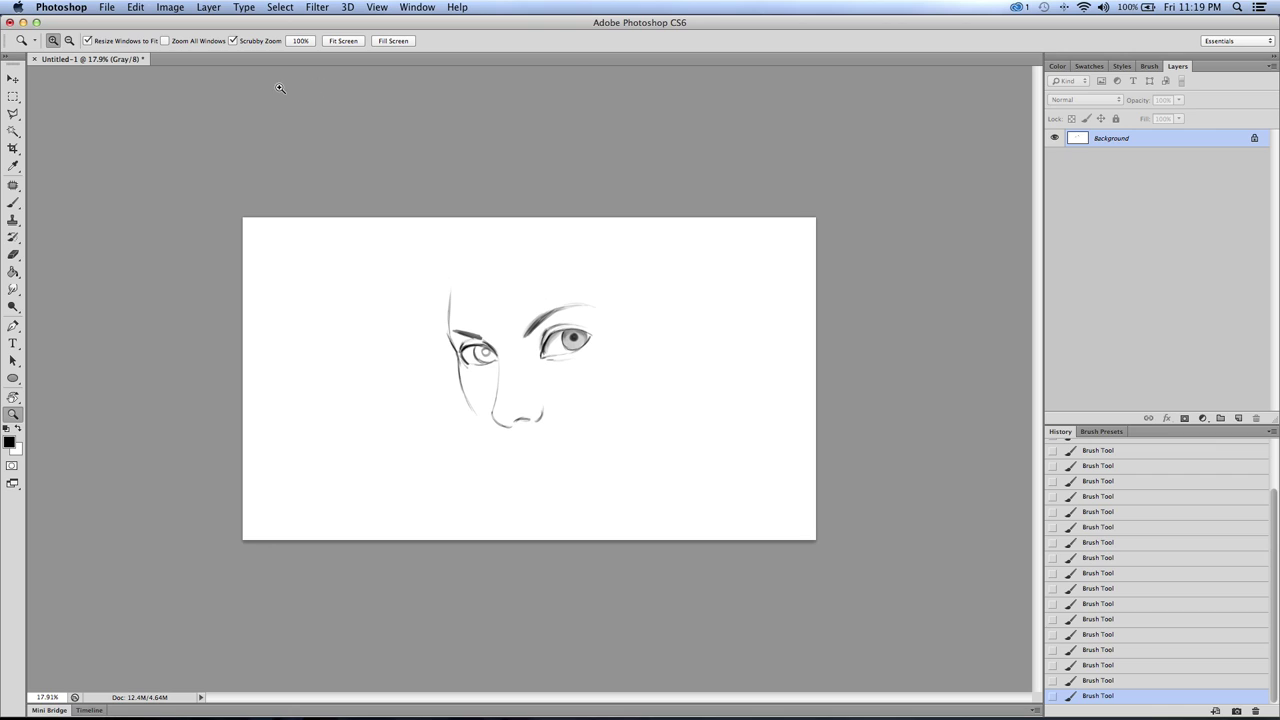
# Step: Select the area around the face sketch with the Polygonal Lasso and copy it onto a new layer
pyautogui.press('l')
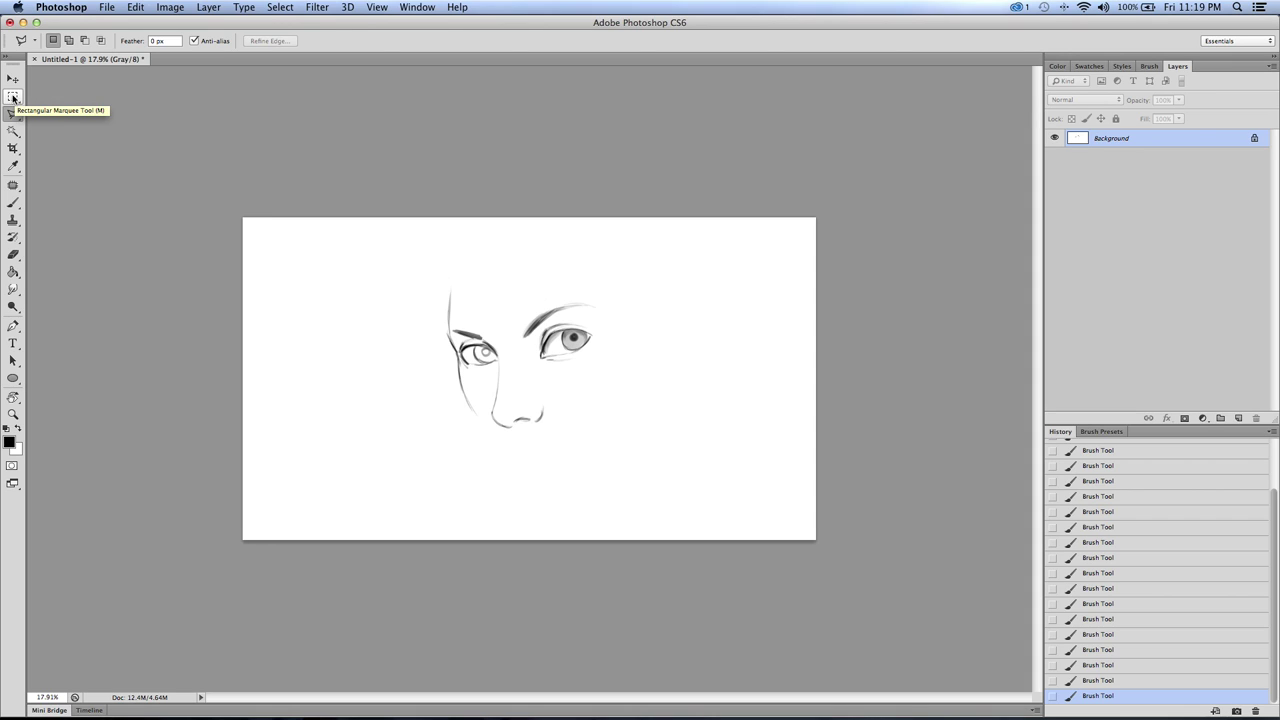
pyautogui.click(428, 287)
pyautogui.click(465, 261)
pyautogui.click(567, 265)
pyautogui.click(620, 293)
pyautogui.click(611, 408)
pyautogui.click(499, 498)
pyautogui.click(411, 397)
pyautogui.click(427, 286)
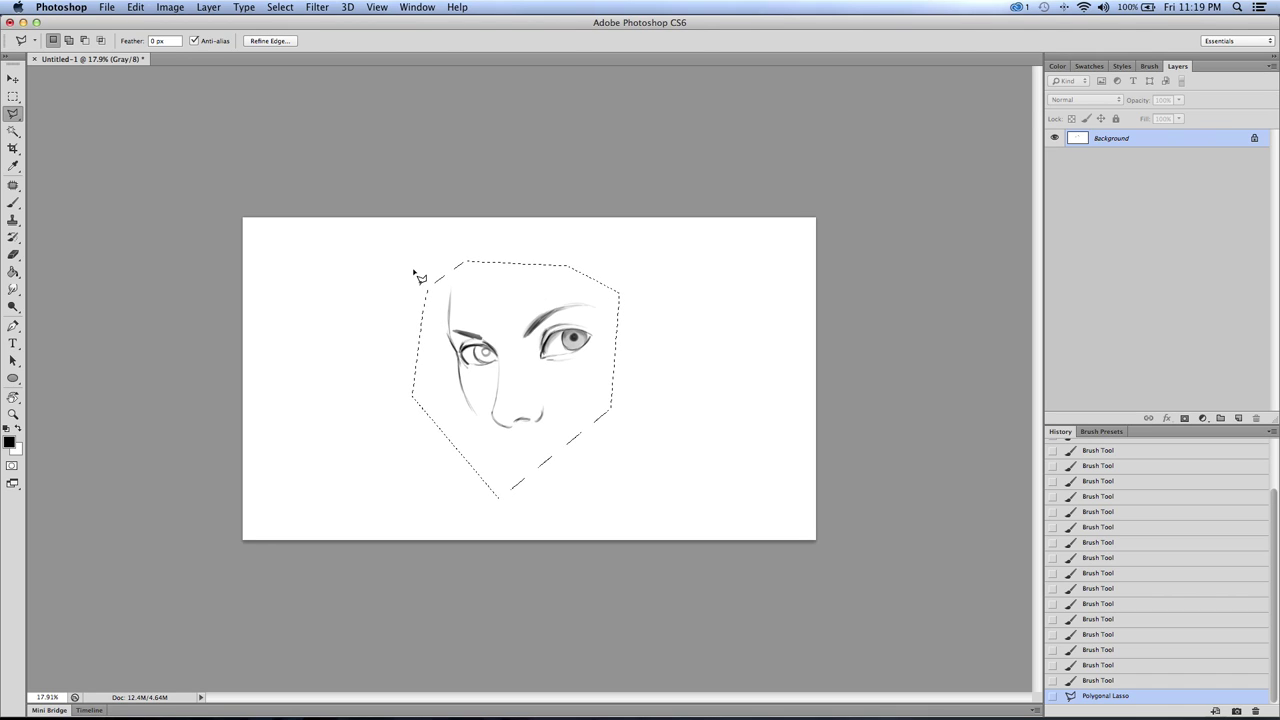
pyautogui.press('super+c')
pyautogui.press('super+v')
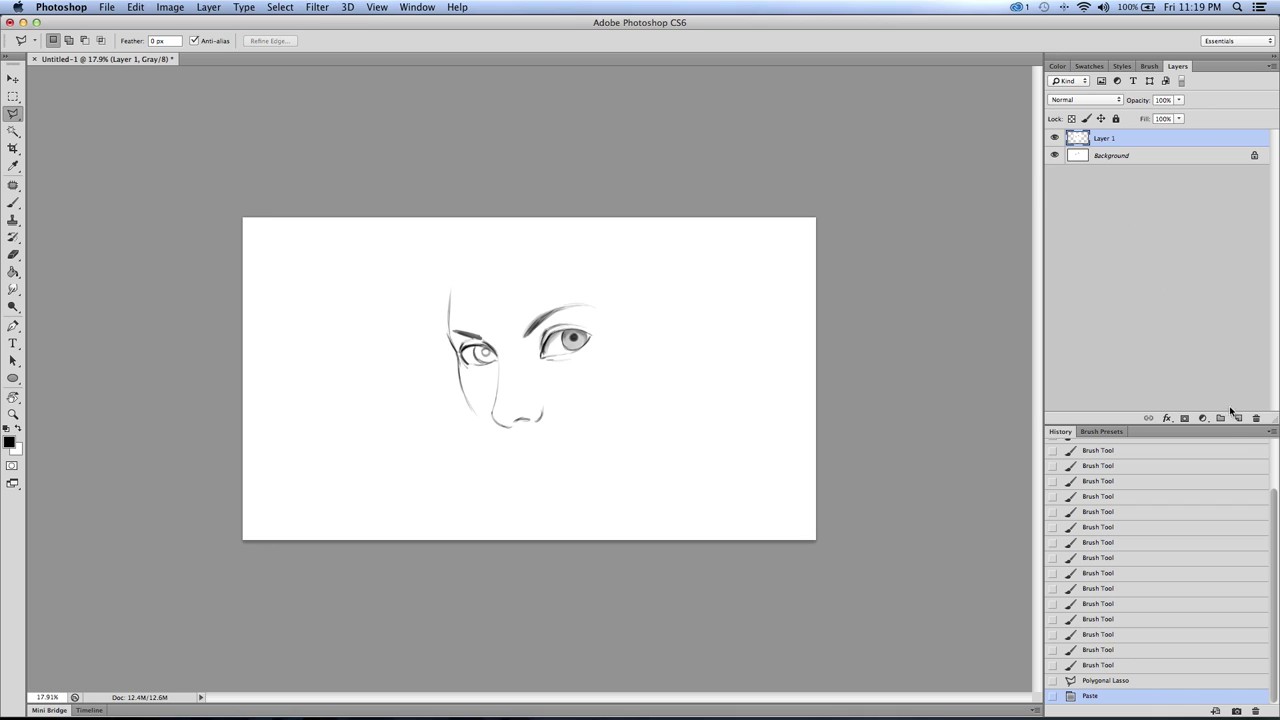
# Step: Add a new layer filled with white beneath the pasted face layer and reselect the face layer
pyautogui.click(17, 428)
pyautogui.click(12, 272)
pyautogui.click(310, 342)
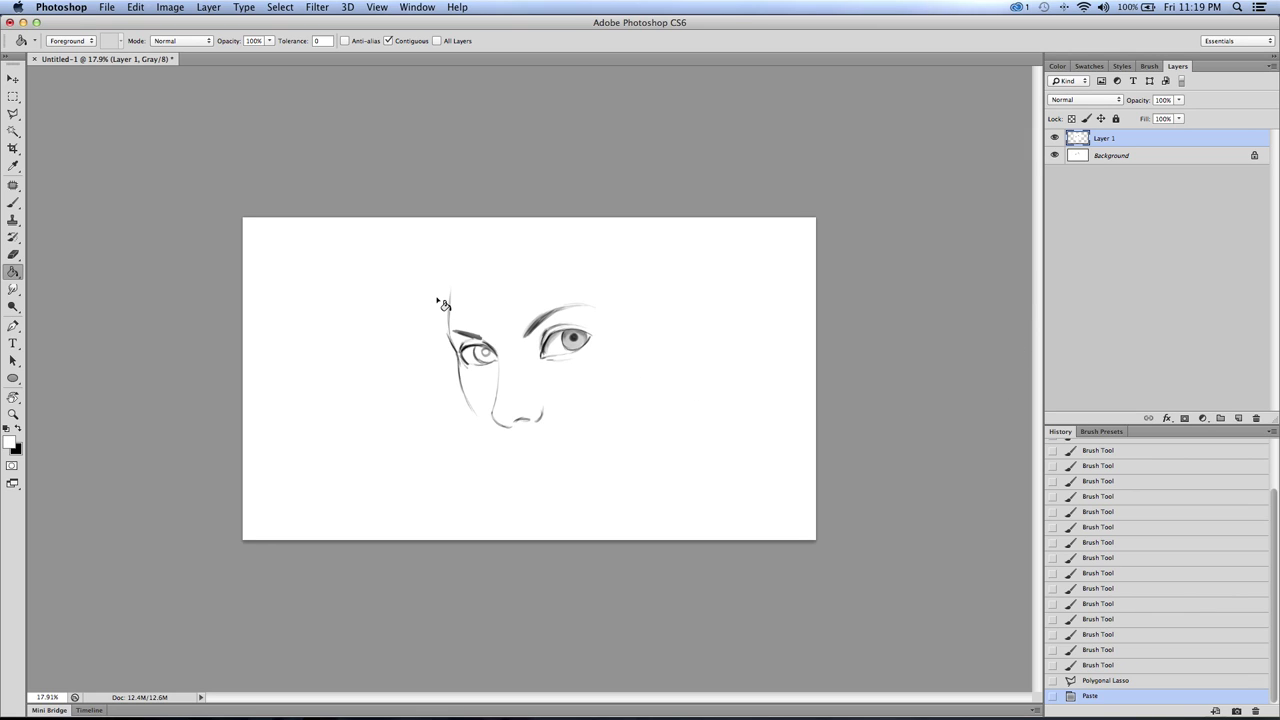
pyautogui.click(1238, 418)
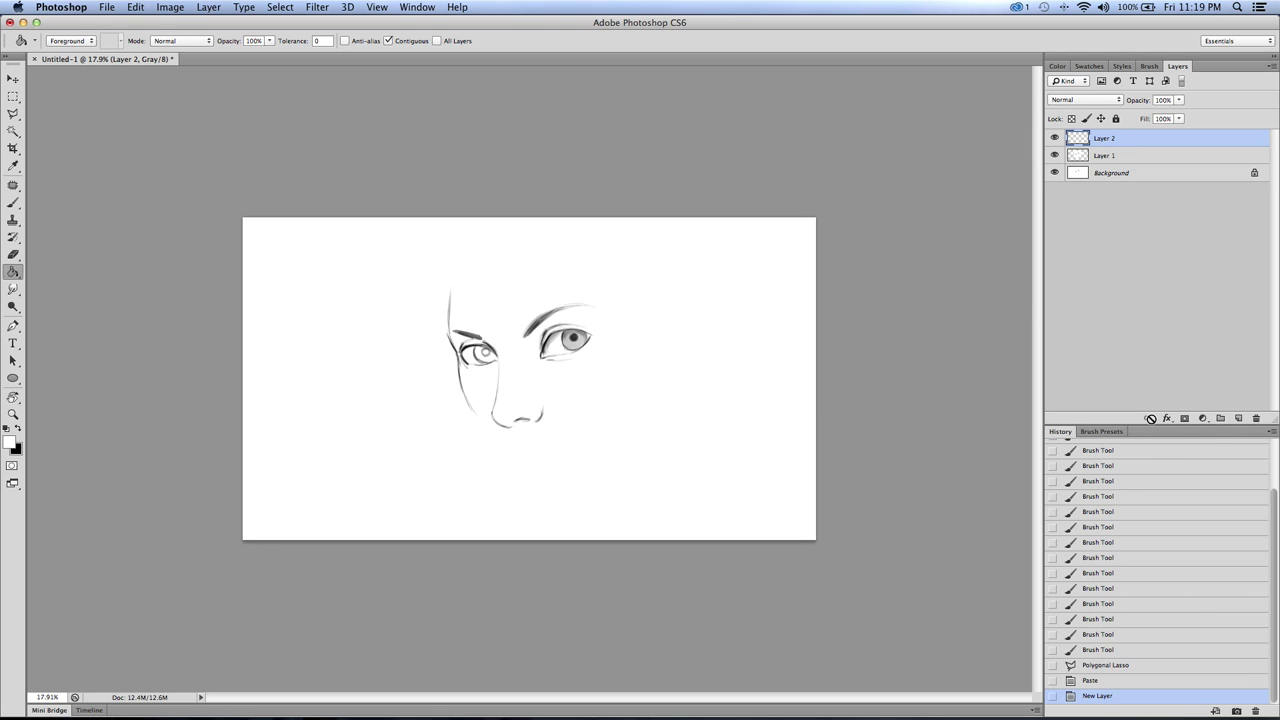
pyautogui.click(812, 295)
pyautogui.moveTo(1104, 139); pyautogui.dragTo(1107, 156)
pyautogui.click(1100, 140)
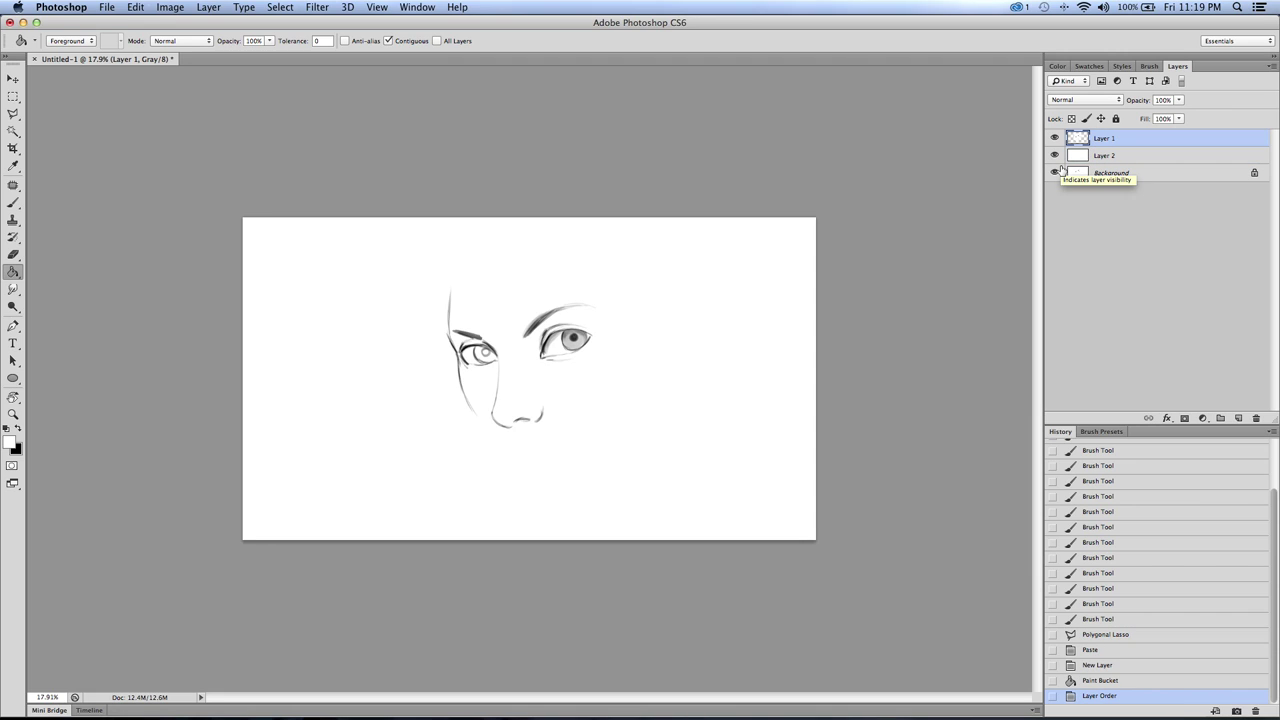
# Step: Scale the pasted face down slightly with Free Transform and move it up and to the left on the canvas
pyautogui.click(13, 78)
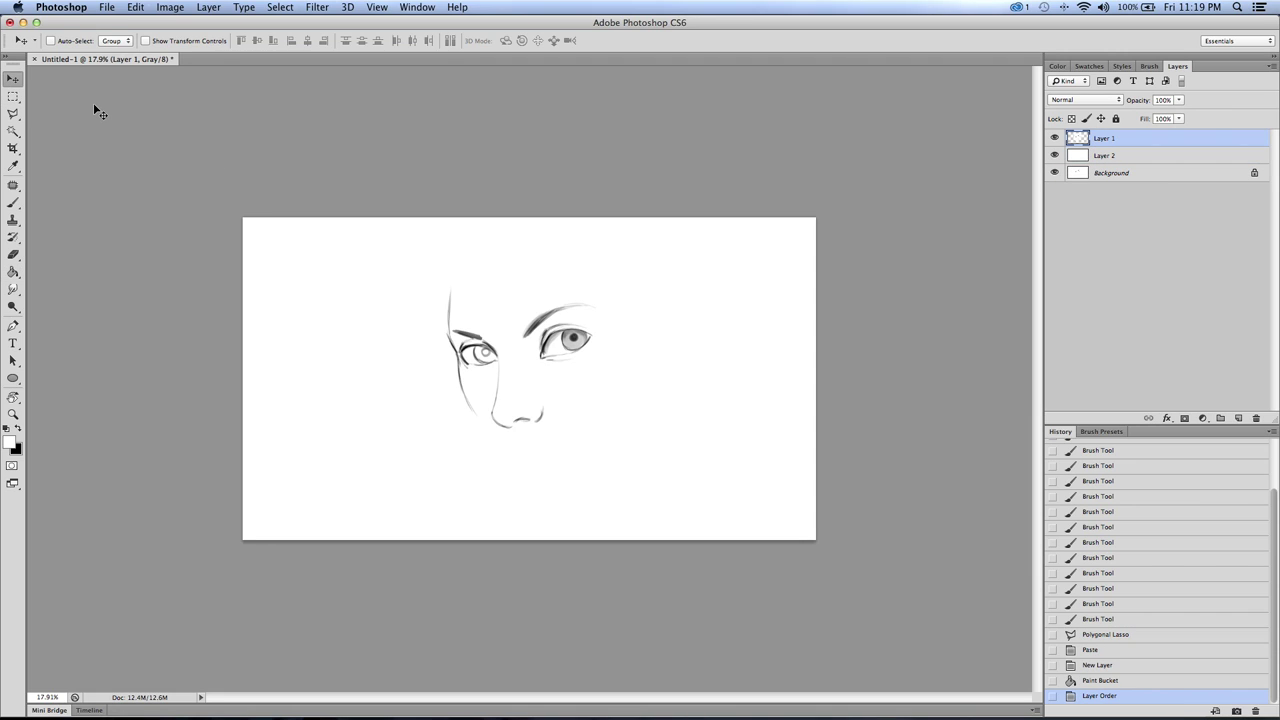
pyautogui.hotkey('ctrl', 't')
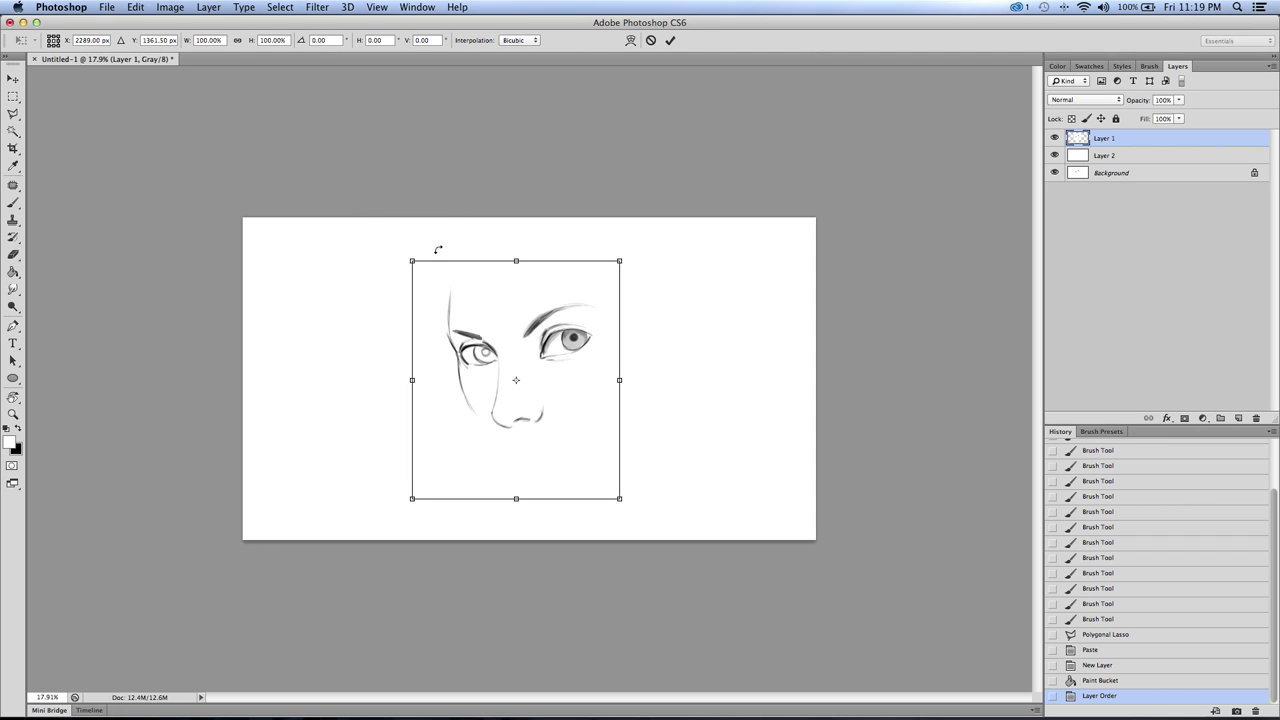
pyautogui.moveTo(412, 262); pyautogui.dragTo(423, 301)
pyautogui.press('Return')
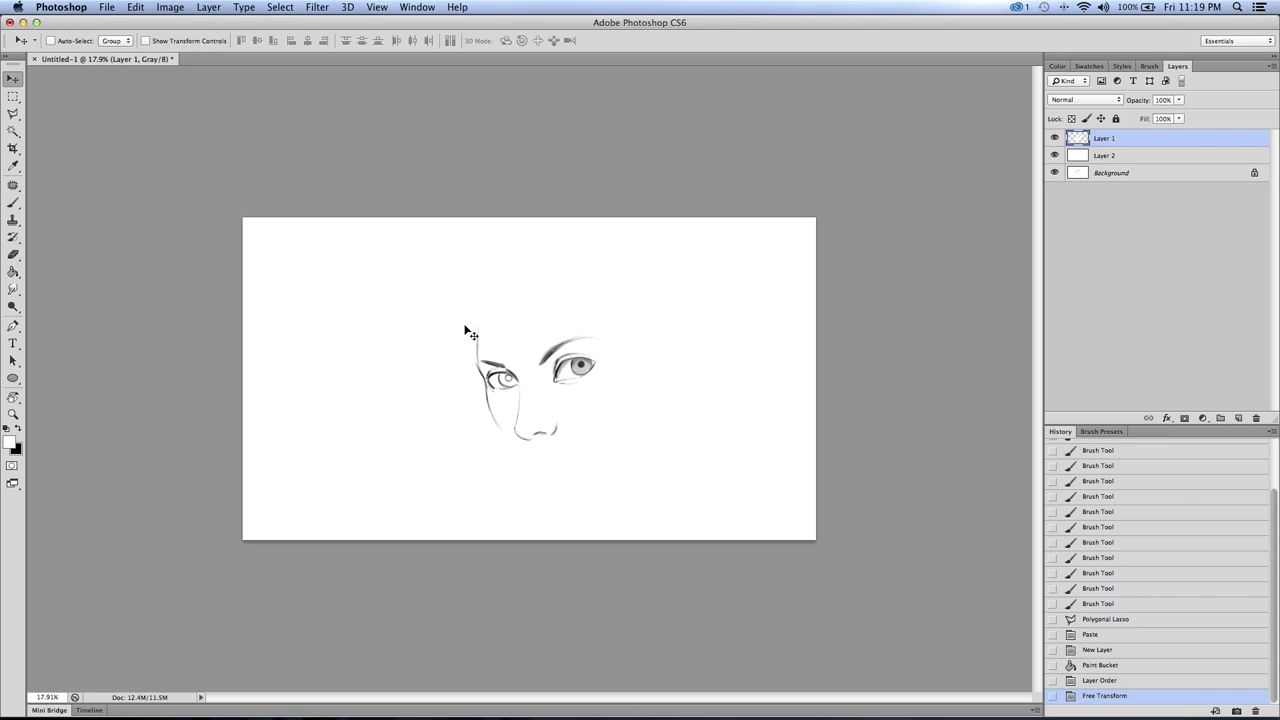
pyautogui.moveTo(518, 357); pyautogui.dragTo(465, 307)
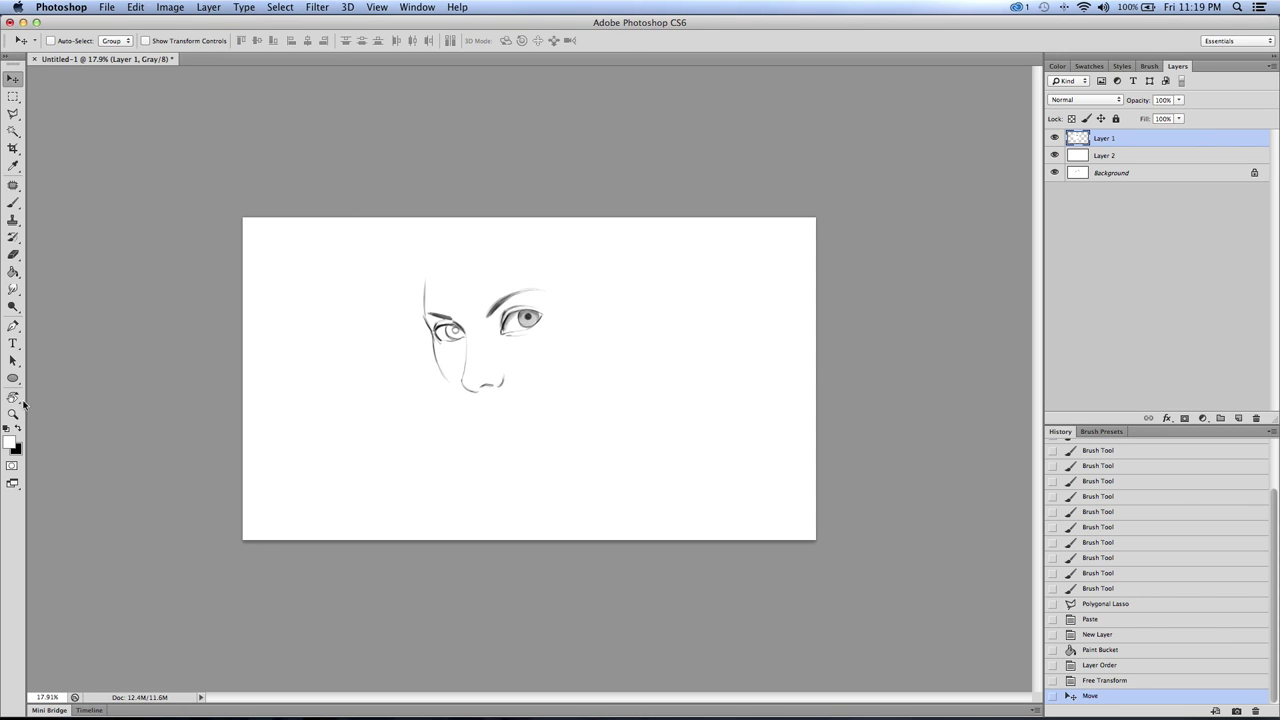
# Step: Flip the face layer horizontally
pyautogui.click(13, 413)
pyautogui.click(424, 320)
pyautogui.click(137, 7)
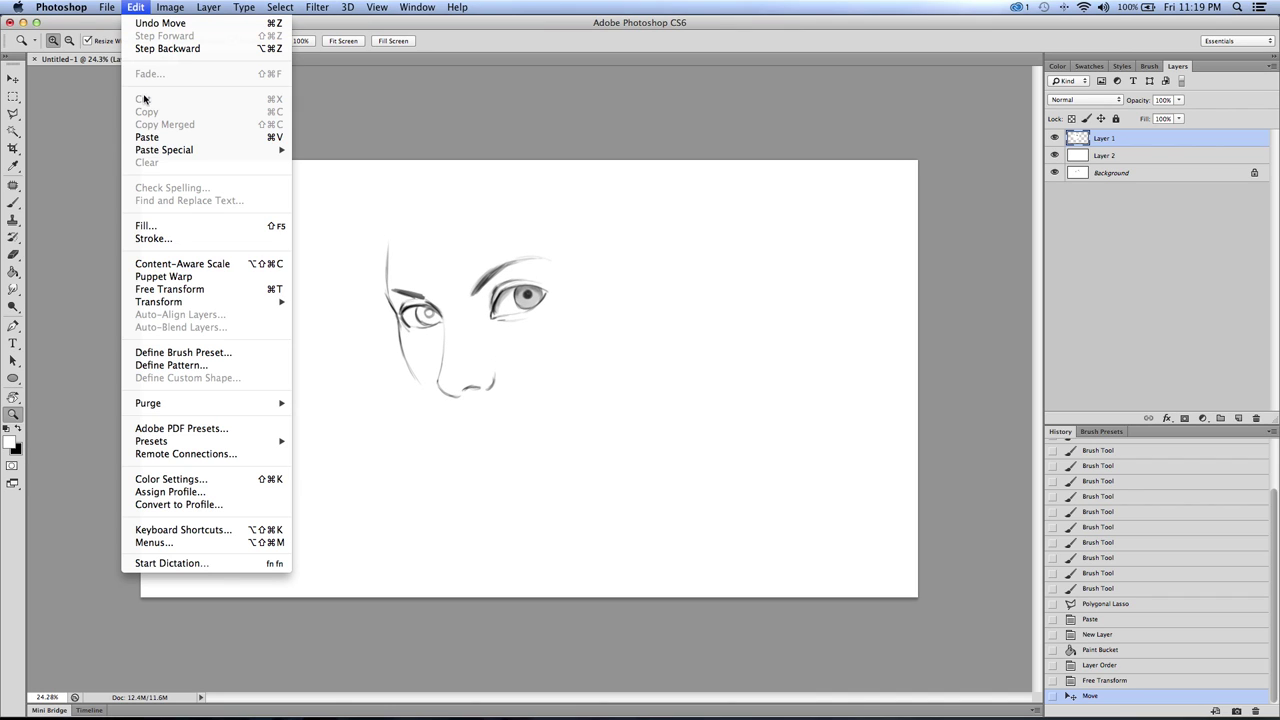
pyautogui.moveTo(176, 302)
pyautogui.click(315, 467)
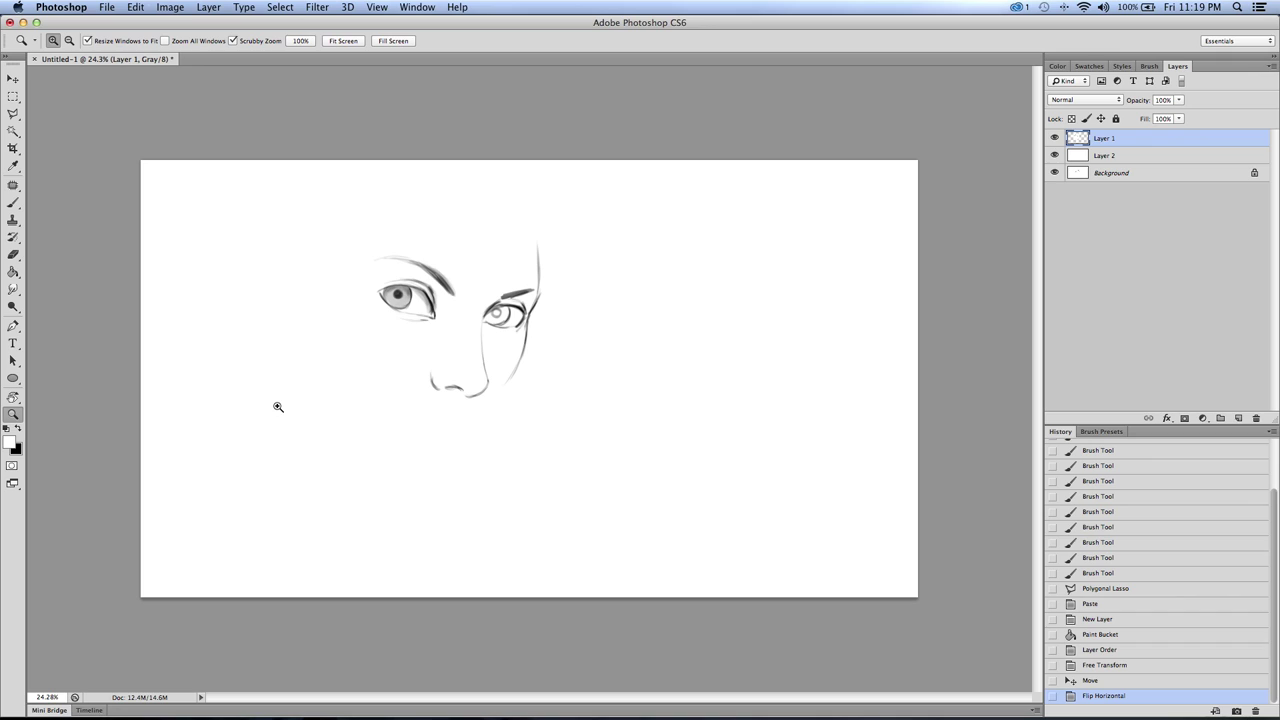
# Step: Touch up the upper lid of the shaded eye with short white brush strokes at 15 px
pyautogui.click(13, 203)
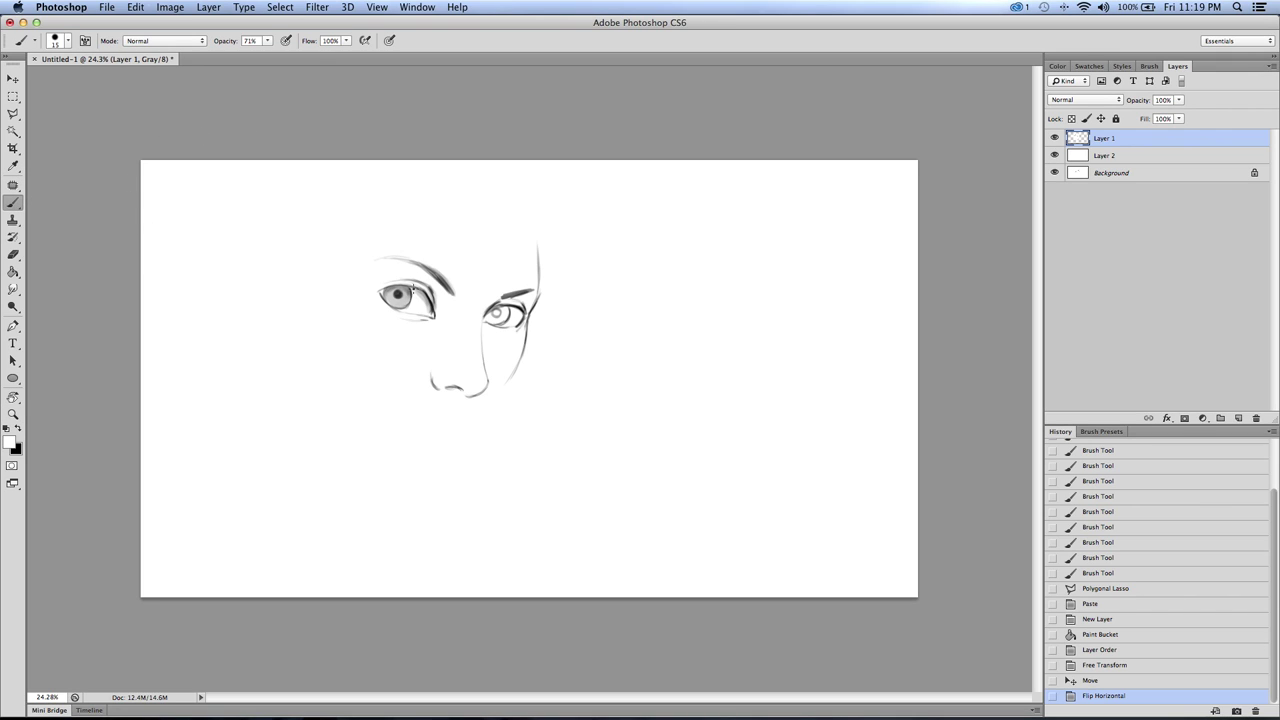
pyautogui.click(411, 288)
pyautogui.click(414, 288)
pyautogui.moveTo(404, 284); pyautogui.dragTo(418, 289)
pyautogui.click(433, 297)
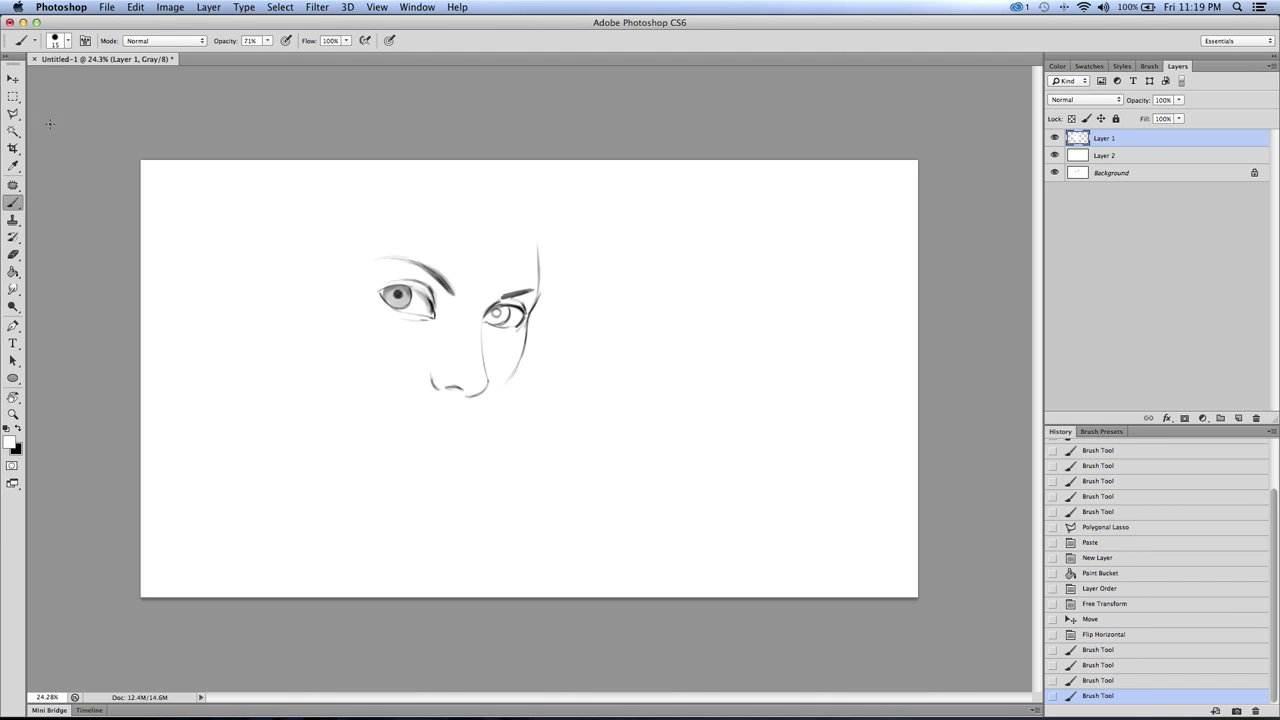
# Step: Switch the foreground colour to black and redraw the shaded eye's upper lid line with short strokes
pyautogui.click(20, 432)
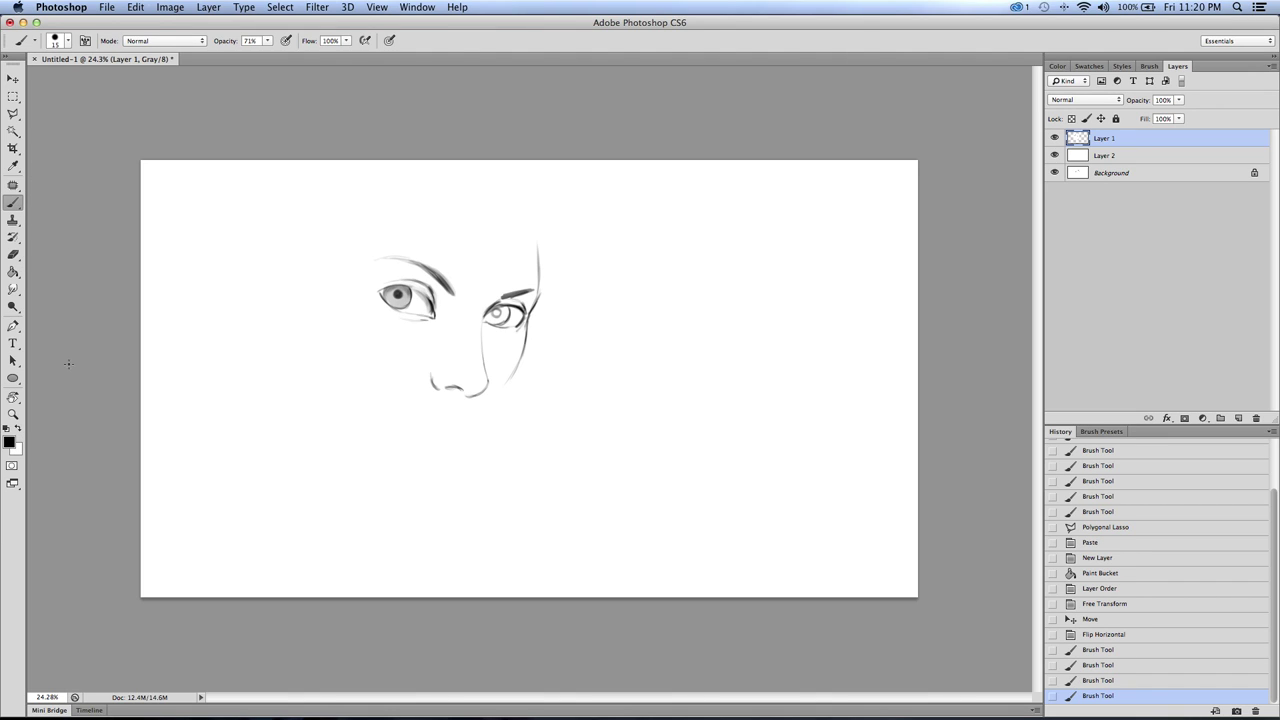
pyautogui.click(408, 287)
pyautogui.moveTo(411, 288); pyautogui.dragTo(418, 291)
pyautogui.moveTo(410, 287); pyautogui.dragTo(424, 295)
pyautogui.moveTo(411, 287)
pyautogui.mouseDown()
pyautogui.moveTo(377, 298)
pyautogui.moveTo(418, 291)
pyautogui.mouseUp()
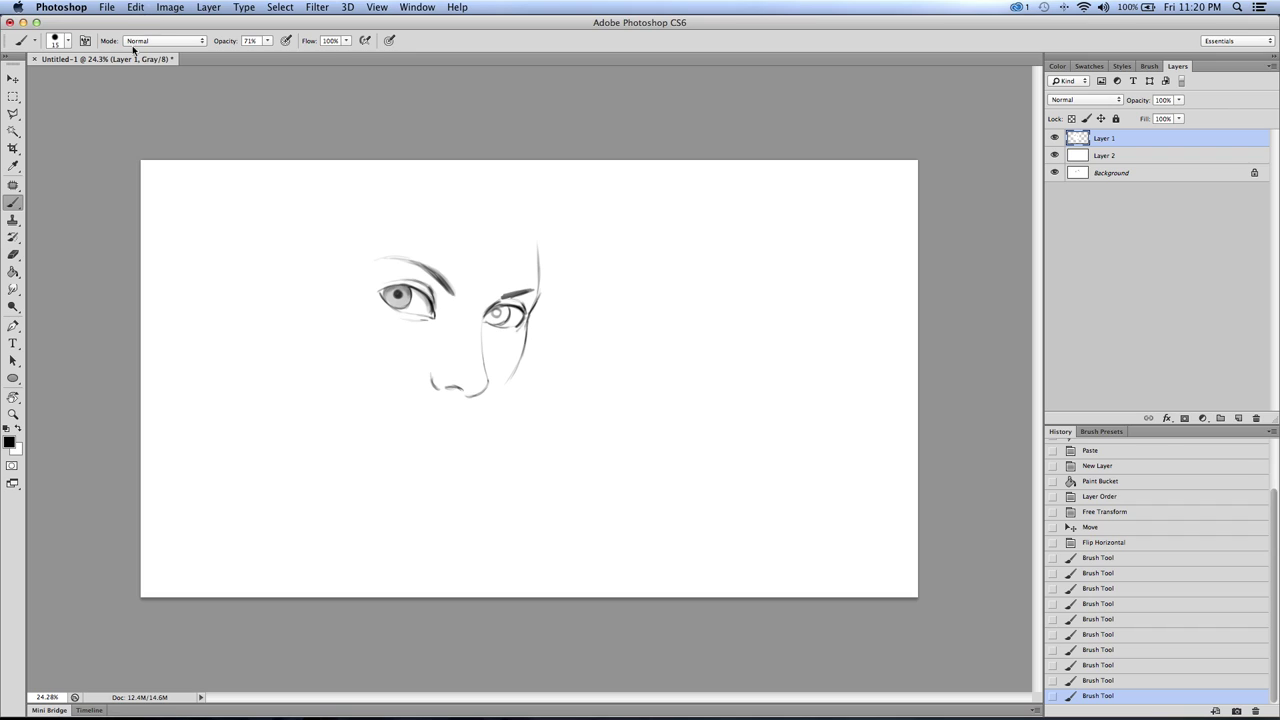
# Step: Flip the face layer horizontally back to its original direction
pyautogui.click(136, 9)
pyautogui.moveTo(144, 306)
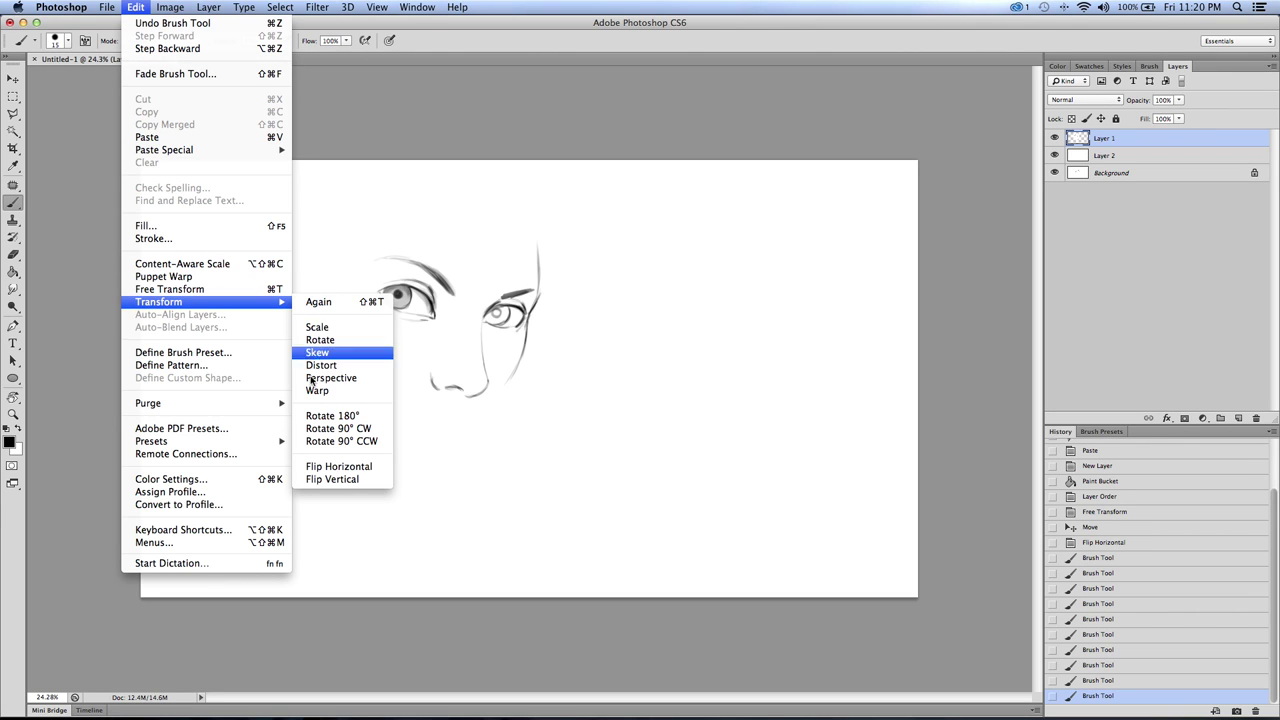
pyautogui.click(313, 467)
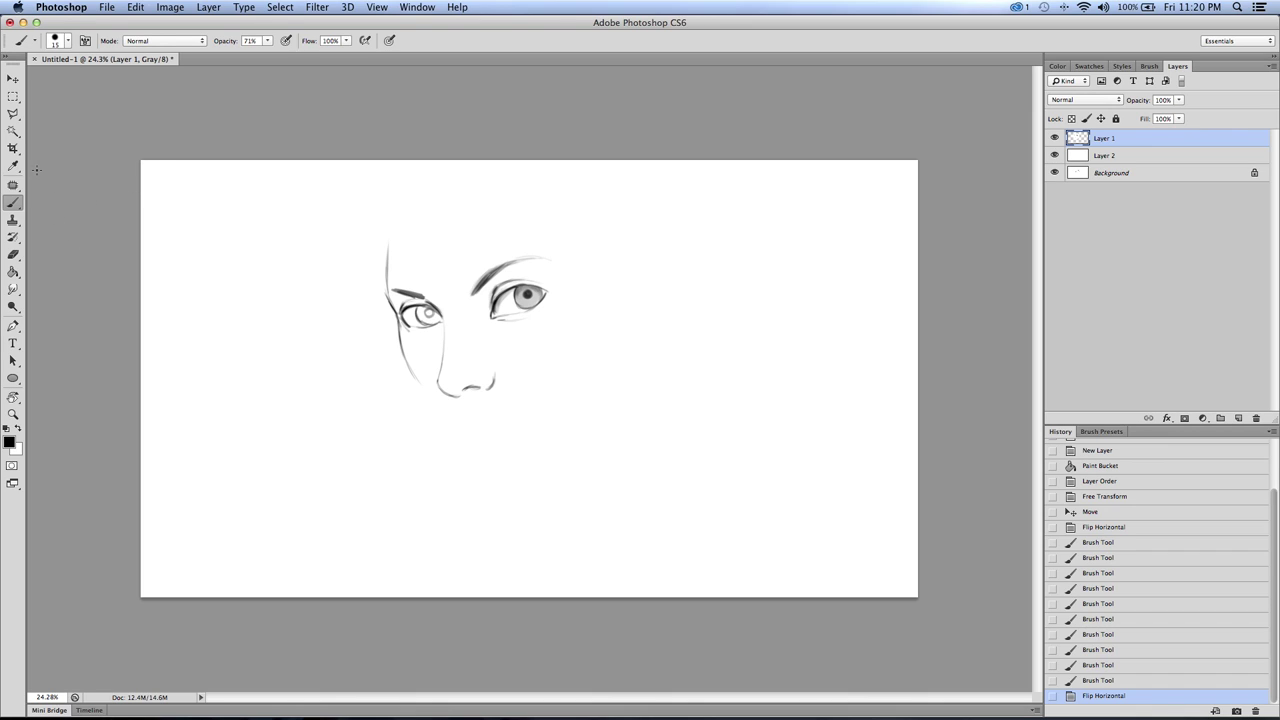
# Step: Select the nearer eye with its eyebrow, rotate it clockwise by about 5.6° with Free Transform, and deselect
pyautogui.click(13, 96)
pyautogui.moveTo(460, 227); pyautogui.dragTo(586, 335)
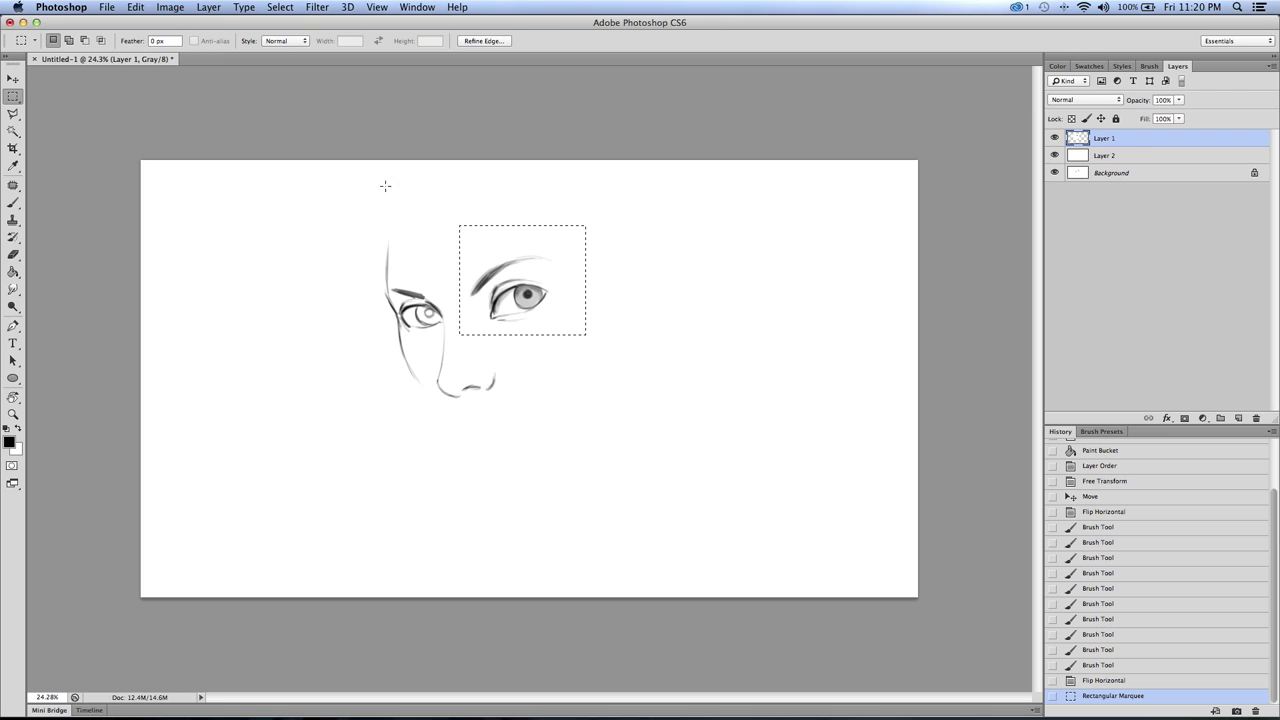
pyautogui.press('super+t')
pyautogui.moveTo(429, 214); pyautogui.dragTo(441, 207)
pyautogui.moveTo(479, 281); pyautogui.dragTo(477, 286)
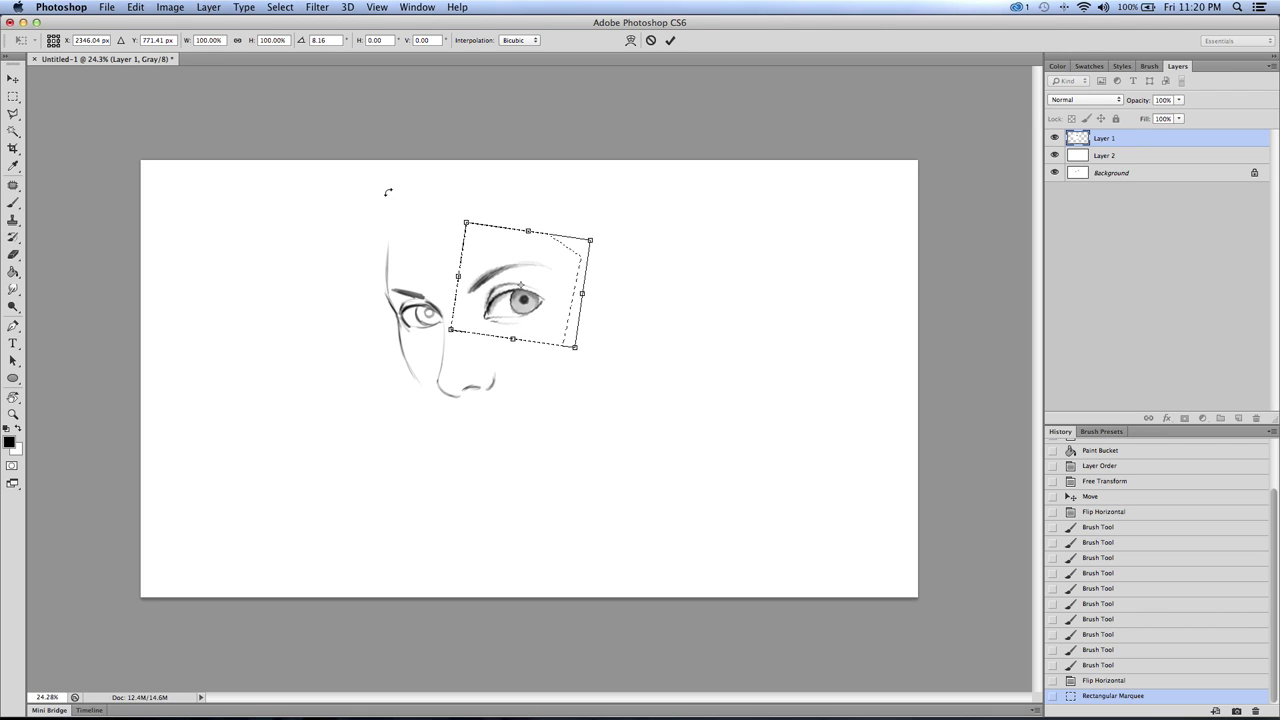
pyautogui.moveTo(418, 222); pyautogui.dragTo(423, 219)
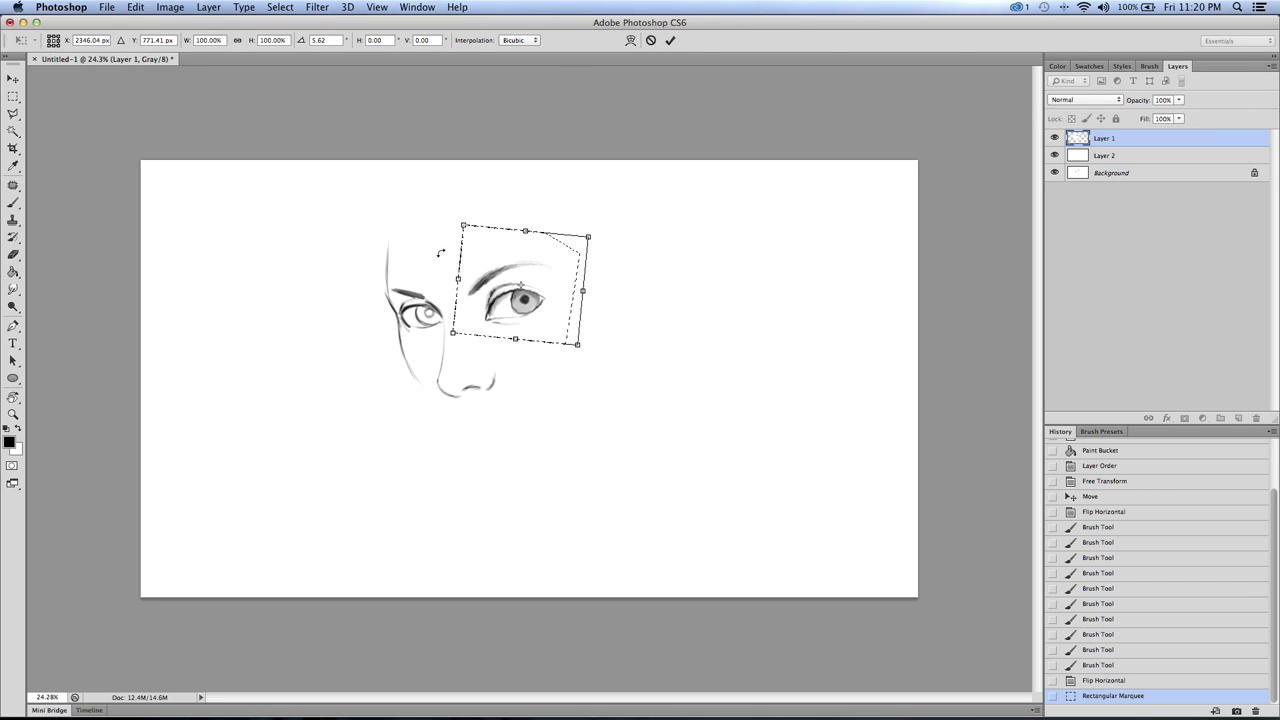
pyautogui.press('Return')
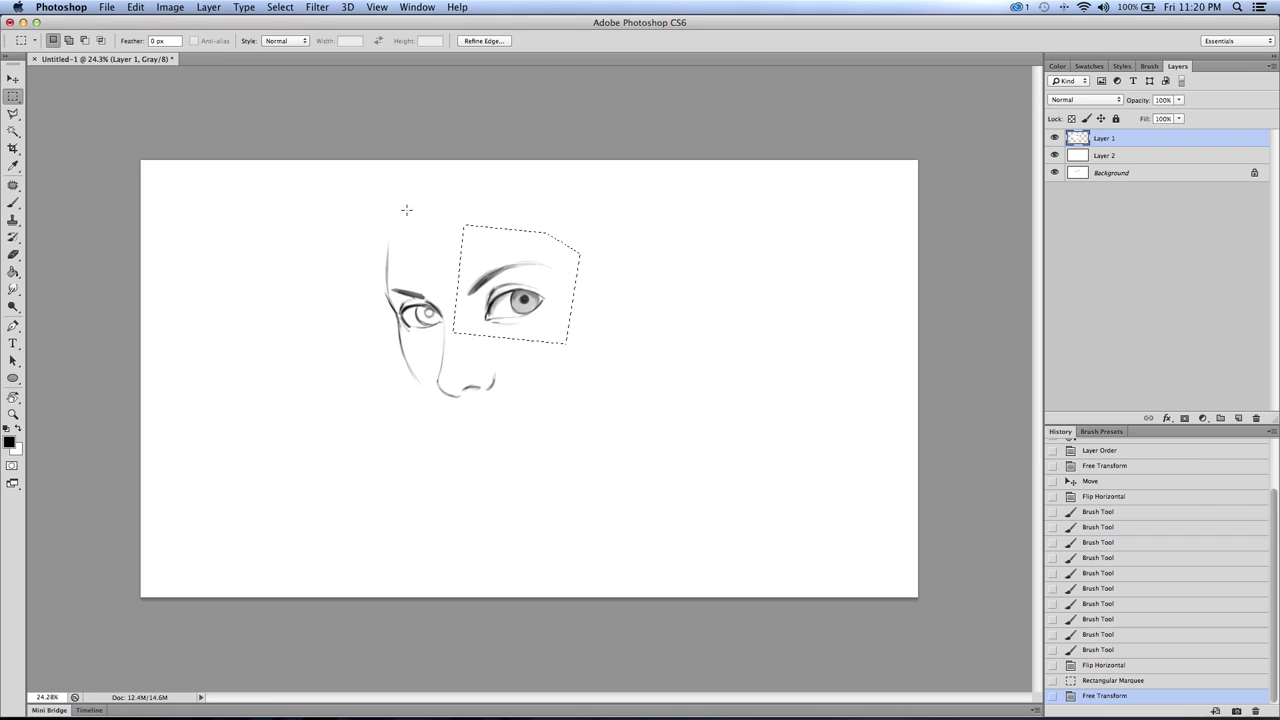
pyautogui.press('super+d')
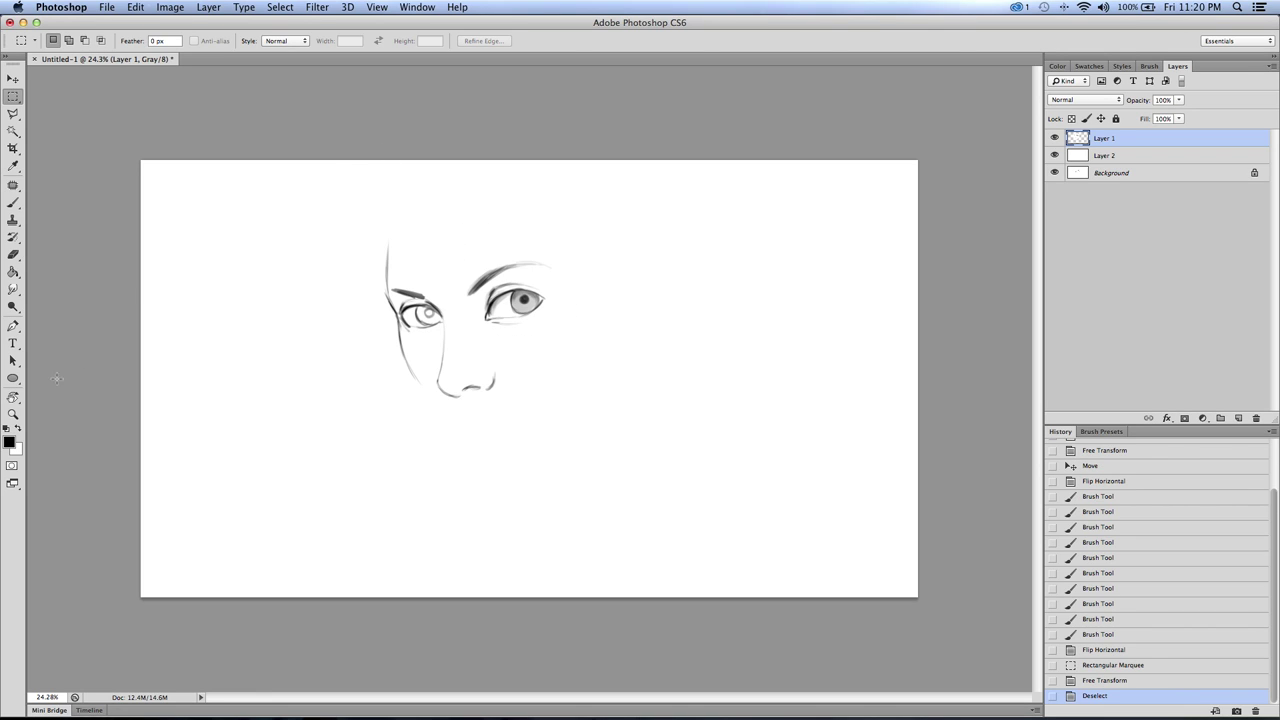
# Step: Darken the line along the nose bridge and beside the nostril with short brush strokes
pyautogui.click(13, 413)
pyautogui.moveTo(400, 336); pyautogui.dragTo(445, 338)
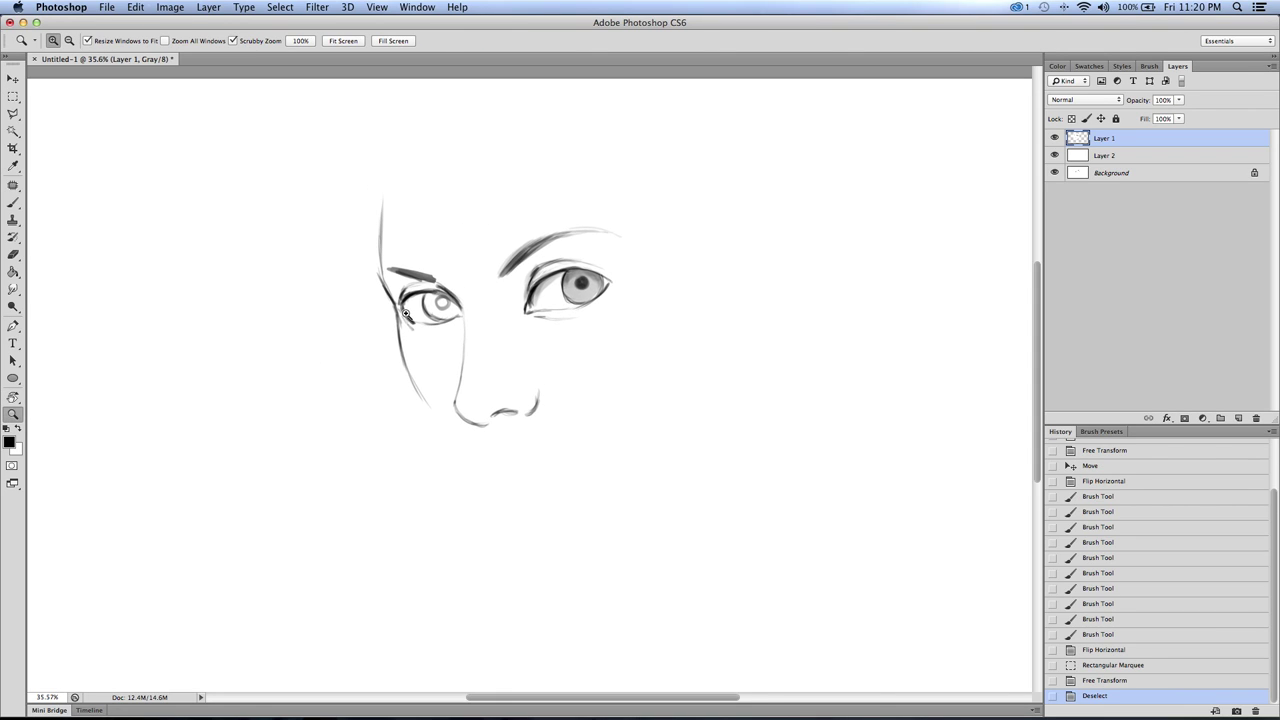
pyautogui.click(13, 202)
pyautogui.moveTo(460, 383); pyautogui.dragTo(456, 399)
pyautogui.moveTo(450, 292); pyautogui.dragTo(464, 334)
pyautogui.moveTo(463, 314); pyautogui.dragTo(464, 346)
# Step: Sketch light, curved hair strokes across the top of the forehead and at the far temple
pyautogui.moveTo(381, 199); pyautogui.dragTo(362, 212)
pyautogui.moveTo(376, 202)
pyautogui.mouseDown()
pyautogui.moveTo(358, 218)
pyautogui.moveTo(445, 232)
pyautogui.moveTo(516, 222)
pyautogui.mouseUp()
pyautogui.moveTo(420, 197); pyautogui.dragTo(560, 209)
pyautogui.moveTo(430, 207)
pyautogui.mouseDown()
pyautogui.moveTo(545, 212)
pyautogui.moveTo(590, 193)
pyautogui.mouseUp()
pyautogui.moveTo(530, 203); pyautogui.dragTo(602, 192)
pyautogui.moveTo(536, 202); pyautogui.dragTo(592, 194)
pyautogui.moveTo(372, 181); pyautogui.dragTo(397, 194)
pyautogui.moveTo(480, 188); pyautogui.dragTo(424, 194)
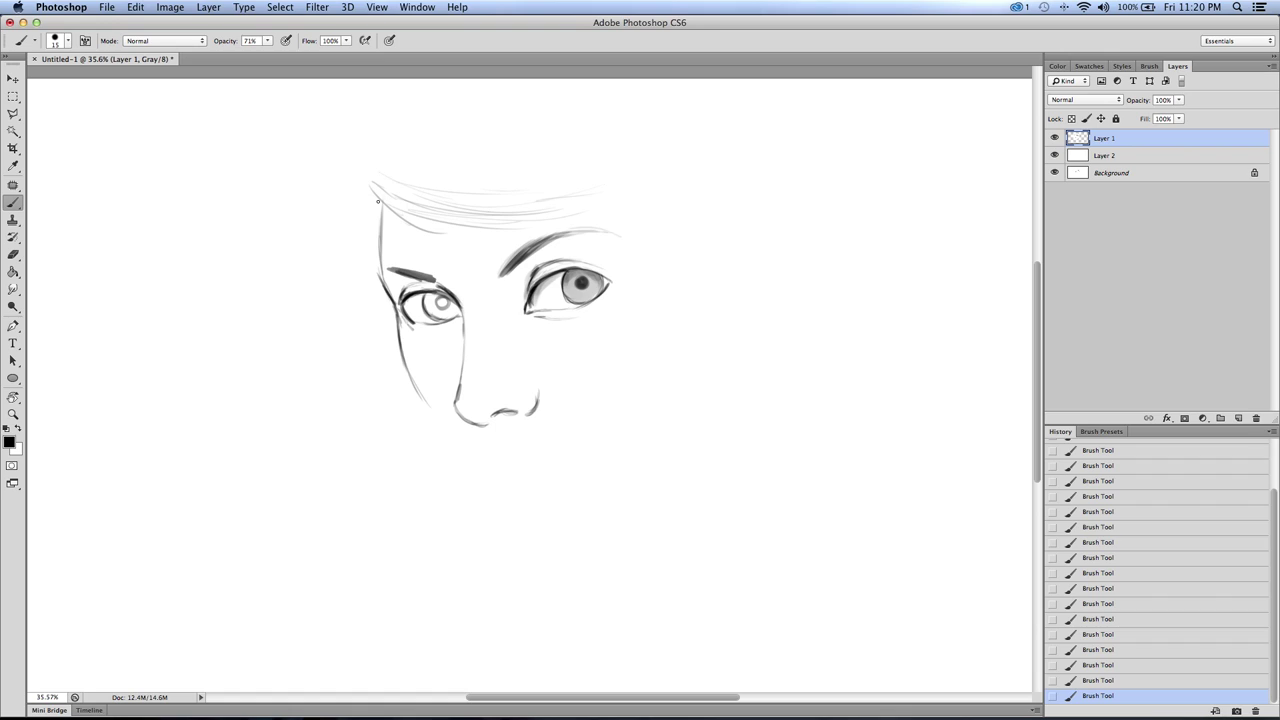
pyautogui.moveTo(364, 166)
pyautogui.mouseDown()
pyautogui.moveTo(367, 214)
pyautogui.moveTo(356, 166)
pyautogui.mouseUp()
# Step: Sketch the upper lip below the nose and extend the far cheek contour down towards the mouth
pyautogui.moveTo(520, 450); pyautogui.dragTo(584, 458)
pyautogui.moveTo(526, 471)
pyautogui.mouseDown()
pyautogui.moveTo(603, 465)
pyautogui.moveTo(528, 472)
pyautogui.mouseUp()
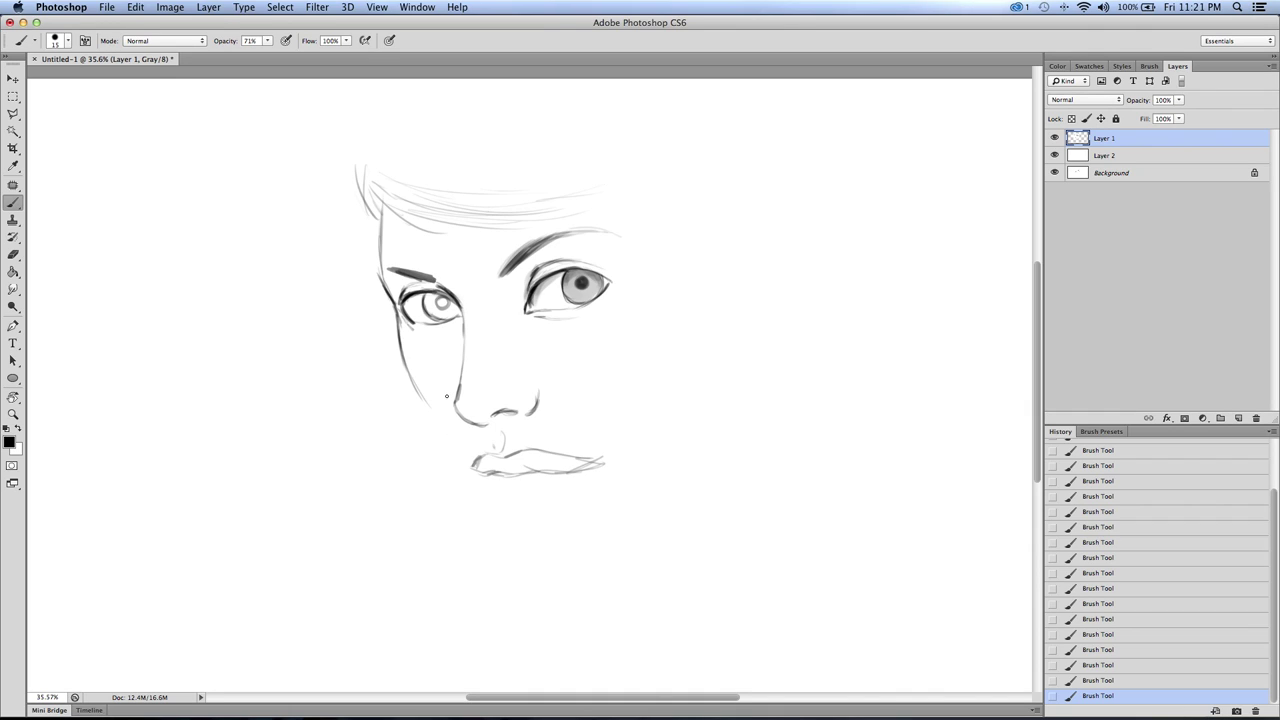
pyautogui.moveTo(434, 415); pyautogui.dragTo(459, 457)
pyautogui.moveTo(397, 328)
pyautogui.mouseDown()
pyautogui.moveTo(408, 380)
pyautogui.moveTo(453, 429)
pyautogui.mouseUp()
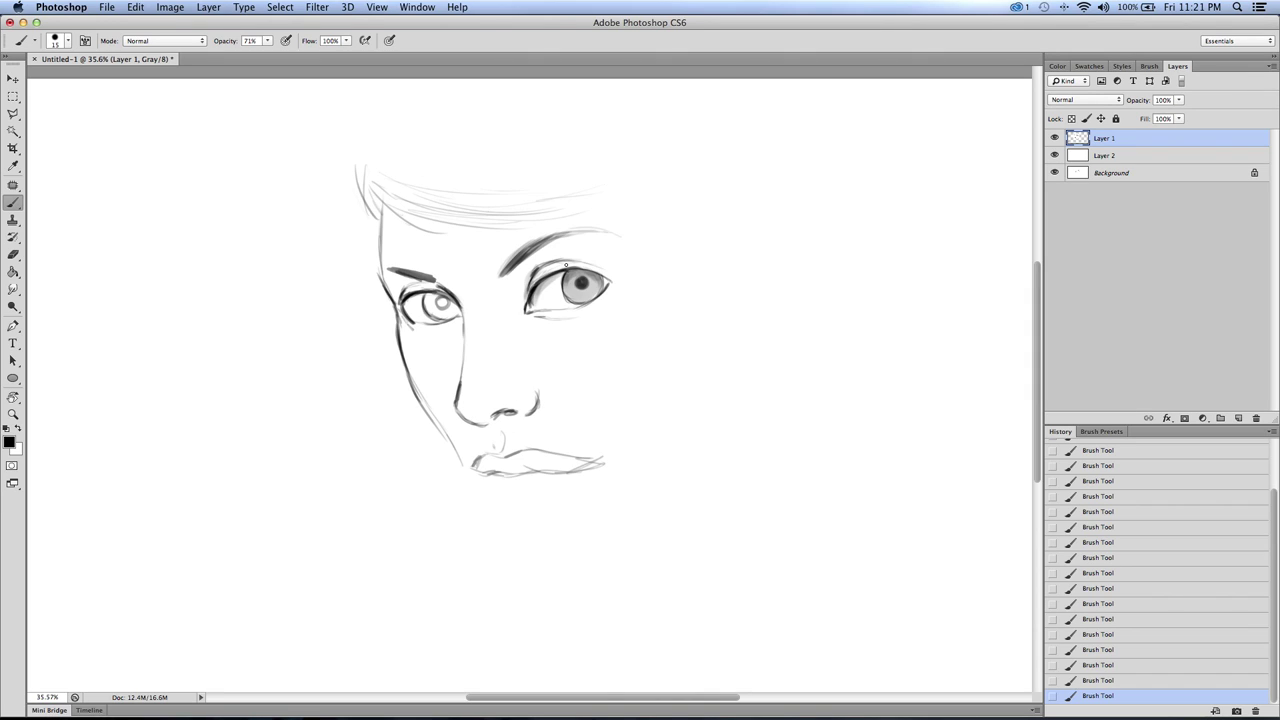
# Step: Darken the nearer eye's upper lid line and go over the upper lip's outline with heavier strokes
pyautogui.moveTo(553, 275)
pyautogui.mouseDown()
pyautogui.moveTo(614, 286)
pyautogui.moveTo(585, 272)
pyautogui.moveTo(609, 269)
pyautogui.moveTo(594, 274)
pyautogui.moveTo(608, 283)
pyautogui.moveTo(582, 271)
pyautogui.moveTo(614, 288)
pyautogui.mouseUp()
pyautogui.moveTo(499, 456); pyautogui.dragTo(572, 455)
pyautogui.moveTo(498, 472); pyautogui.dragTo(516, 472)
pyautogui.moveTo(504, 472)
pyautogui.mouseDown()
pyautogui.moveTo(554, 471)
pyautogui.moveTo(472, 472)
pyautogui.mouseUp()
pyautogui.moveTo(478, 462); pyautogui.dragTo(480, 480)
pyautogui.moveTo(474, 477); pyautogui.dragTo(500, 474)
pyautogui.moveTo(500, 474)
pyautogui.mouseDown()
pyautogui.moveTo(558, 475)
pyautogui.moveTo(572, 456)
pyautogui.moveTo(600, 467)
pyautogui.mouseUp()
pyautogui.moveTo(524, 451); pyautogui.dragTo(508, 458)
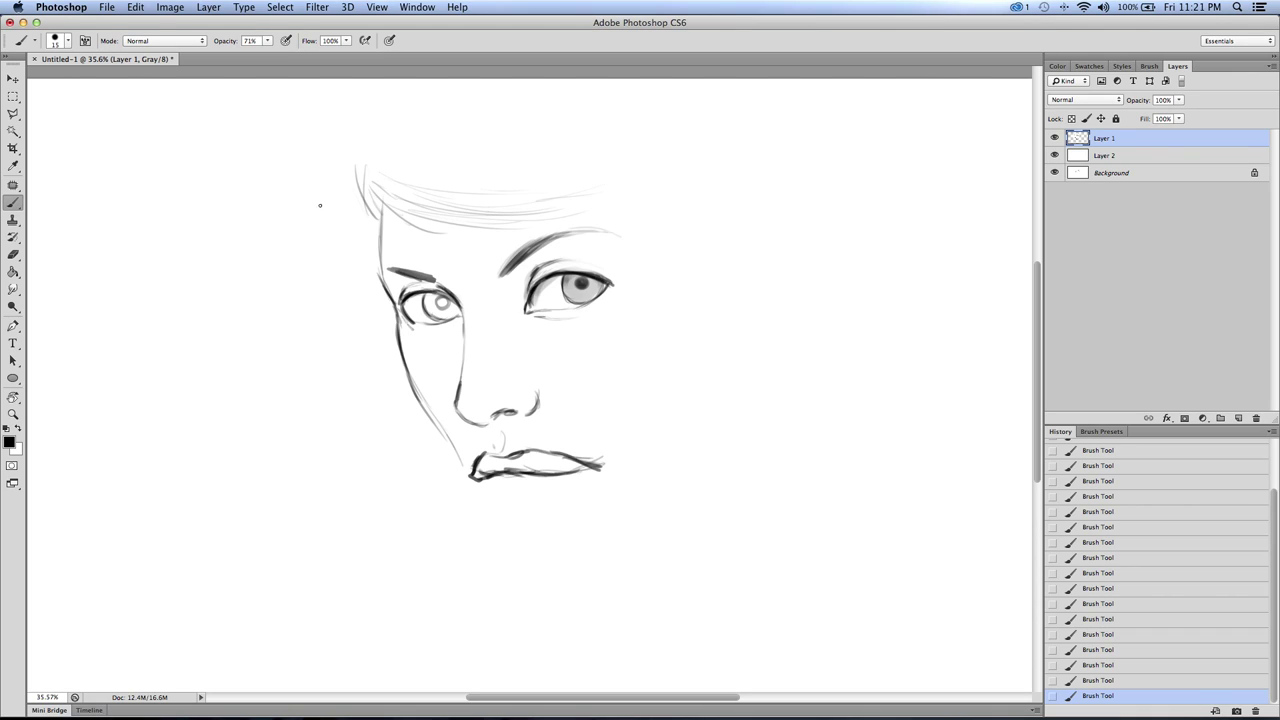
# Step: Lasso the nose and mouth area, move it up closer to the eyes, and deselect
pyautogui.moveTo(13, 114); pyautogui.dragTo(60, 108)
pyautogui.moveTo(441, 442)
pyautogui.mouseDown()
pyautogui.moveTo(653, 463)
pyautogui.moveTo(422, 449)
pyautogui.mouseUp()
pyautogui.press('v')
pyautogui.moveTo(434, 404); pyautogui.dragTo(444, 362)
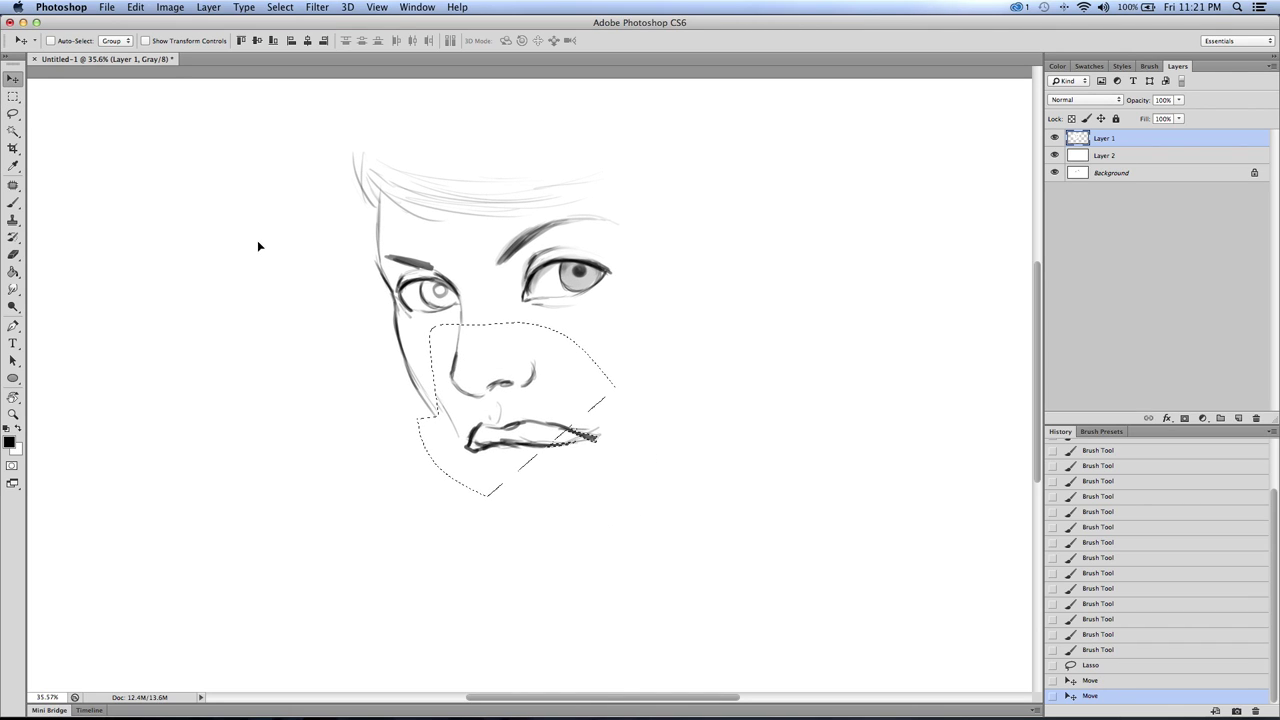
pyautogui.press('super+d')
# Step: Continue the far cheek line down past the mouth and outline the full lower lip
pyautogui.click(13, 204)
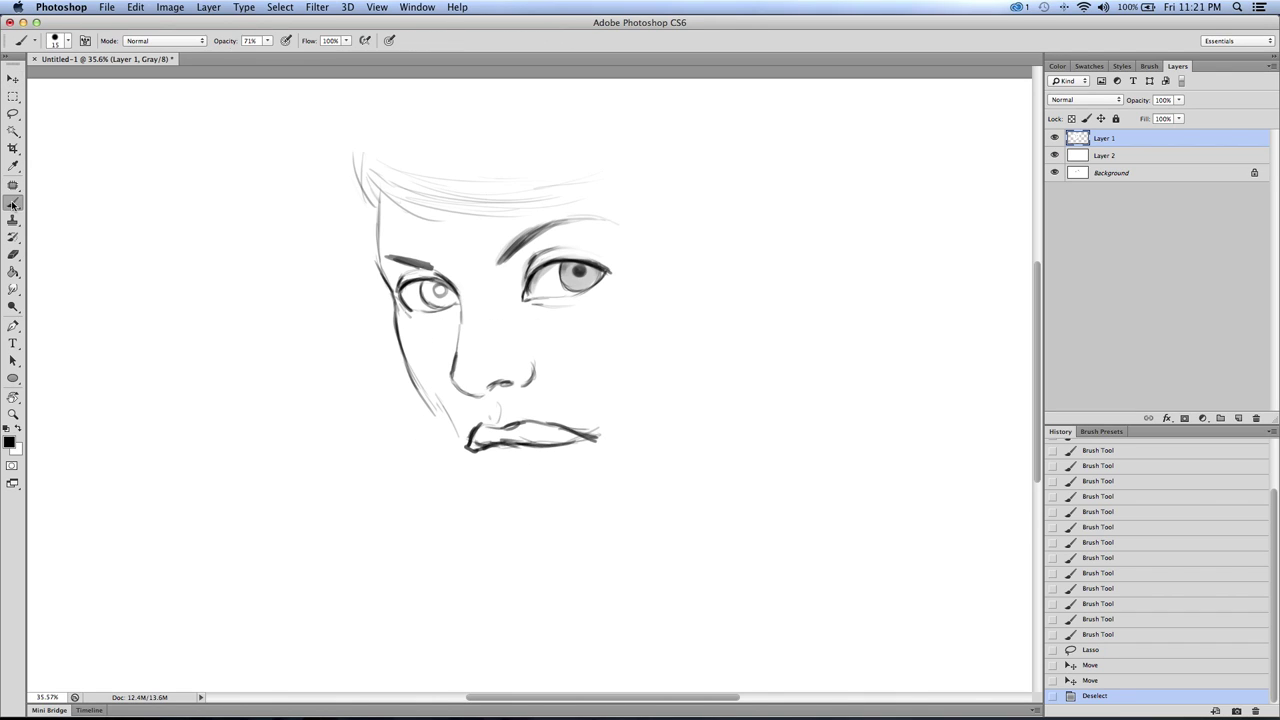
pyautogui.moveTo(402, 362); pyautogui.dragTo(474, 488)
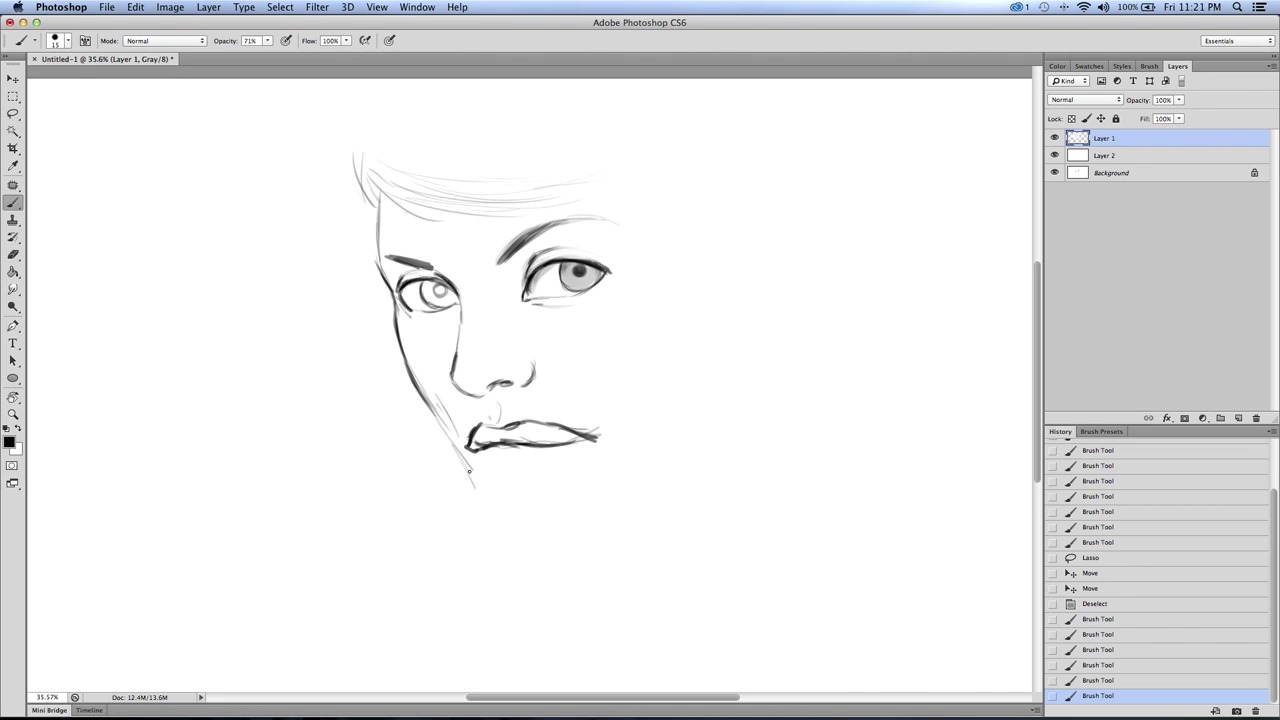
pyautogui.moveTo(484, 449)
pyautogui.mouseDown()
pyautogui.moveTo(522, 452)
pyautogui.moveTo(486, 452)
pyautogui.mouseUp()
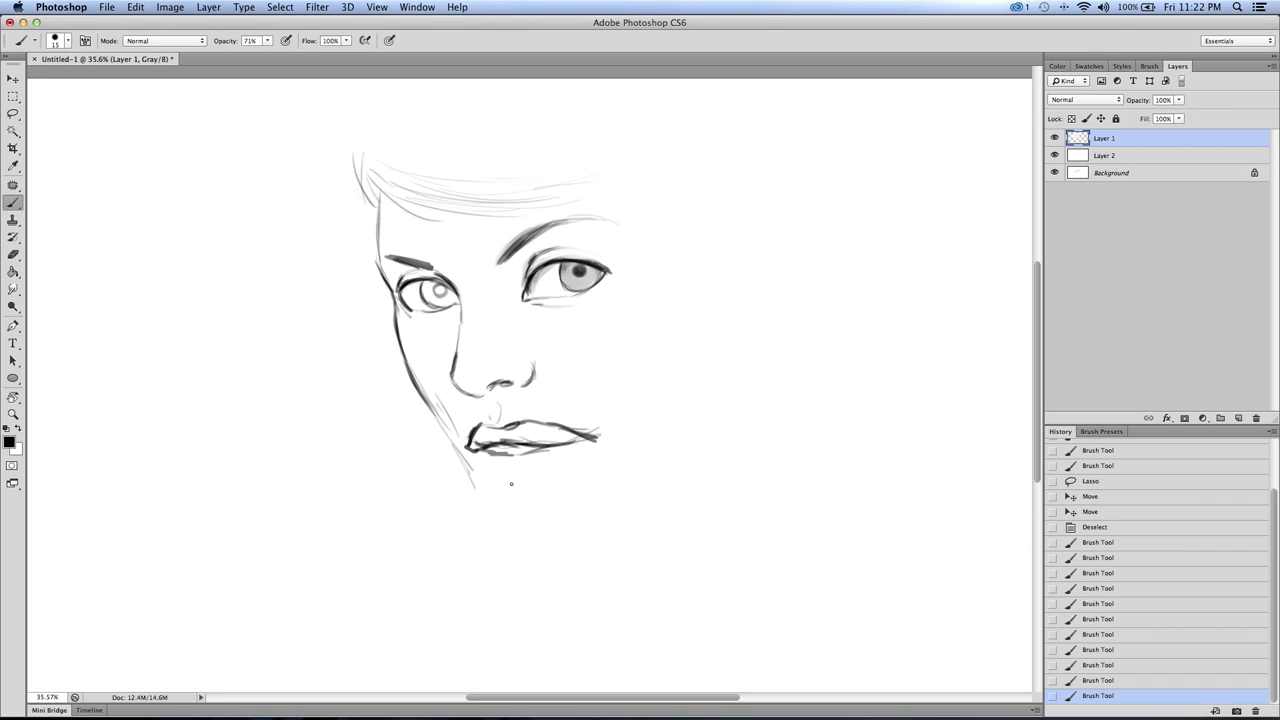
pyautogui.moveTo(495, 487)
pyautogui.mouseDown()
pyautogui.moveTo(550, 485)
pyautogui.moveTo(575, 462)
pyautogui.mouseUp()
pyautogui.moveTo(481, 468)
pyautogui.mouseDown()
pyautogui.moveTo(492, 485)
pyautogui.moveTo(578, 459)
pyautogui.moveTo(580, 434)
pyautogui.mouseUp()
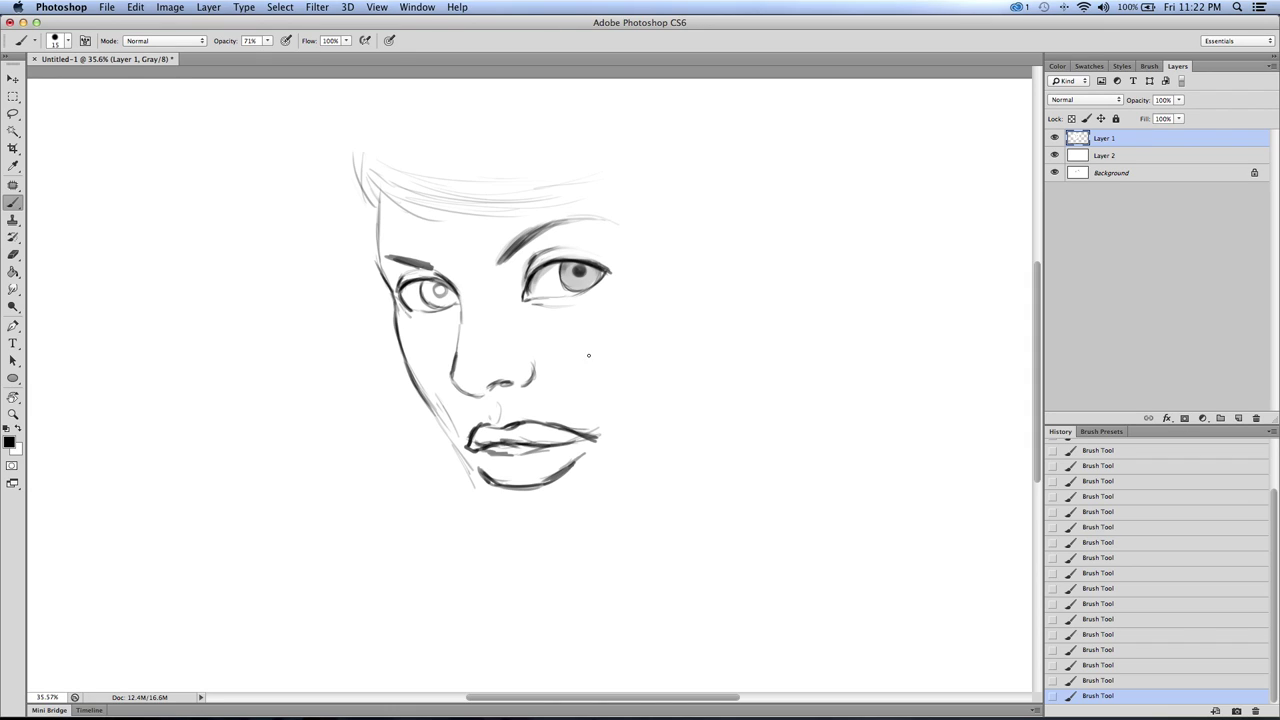
# Step: Enlarge the brush to 70 px and shade the upper lip dark grey and the lower lip mid grey
pyautogui.moveTo(483, 433); pyautogui.dragTo(578, 438)
pyautogui.press(']')
pyautogui.press(']')
pyautogui.press(']')
pyautogui.press(']')
pyautogui.moveTo(475, 446)
pyautogui.mouseDown()
pyautogui.moveTo(485, 429)
pyautogui.moveTo(565, 436)
pyautogui.moveTo(578, 452)
pyautogui.moveTo(540, 479)
pyautogui.moveTo(515, 462)
pyautogui.moveTo(540, 452)
pyautogui.moveTo(485, 458)
pyautogui.moveTo(500, 474)
pyautogui.moveTo(486, 476)
pyautogui.moveTo(475, 450)
pyautogui.moveTo(488, 435)
pyautogui.moveTo(586, 438)
pyautogui.moveTo(478, 453)
pyautogui.mouseUp()
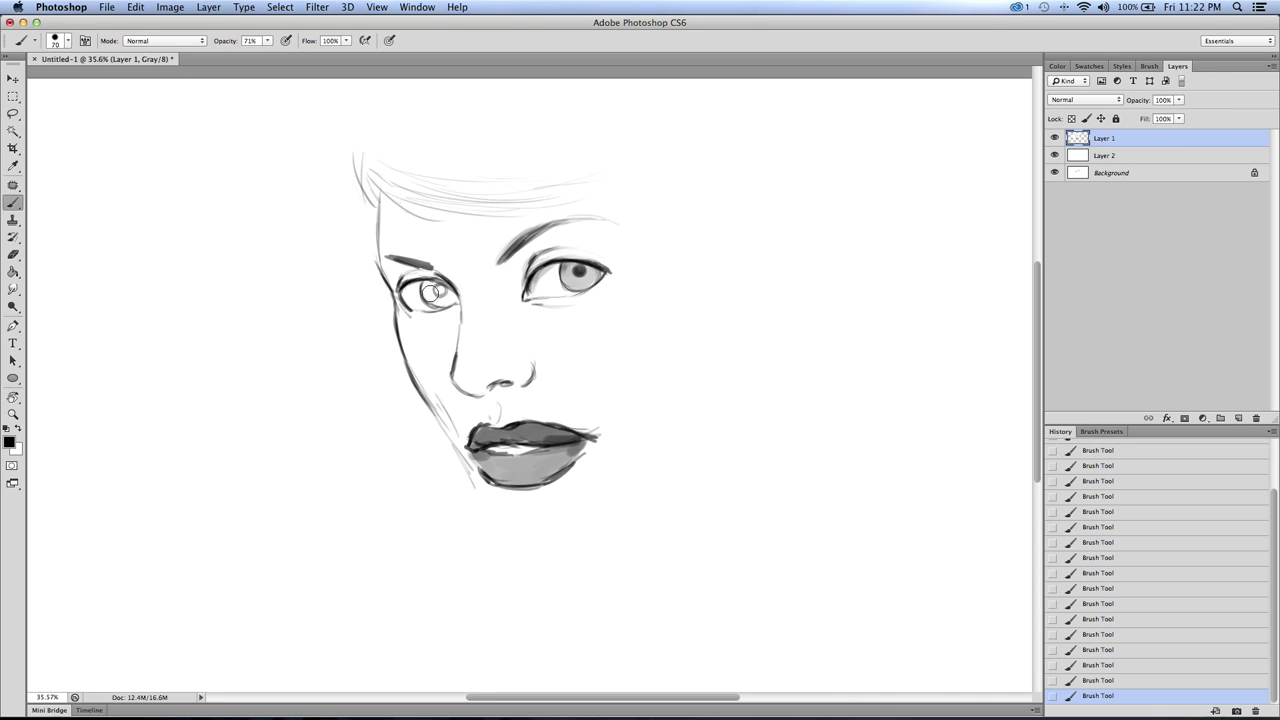
# Step: Shade the far eye's iris grey and darken its pupil with a smaller brush
pyautogui.moveTo(430, 295)
pyautogui.mouseDown()
pyautogui.moveTo(455, 293)
pyautogui.moveTo(438, 301)
pyautogui.moveTo(439, 290)
pyautogui.mouseUp()
pyautogui.press('[')
pyautogui.press('[')
pyautogui.press('[')
pyautogui.press('[')
# Step: Enlarge the brush and add soft grey shading to the lids and sockets around both eyes
pyautogui.press(']')
pyautogui.press(']')
pyautogui.press(']')
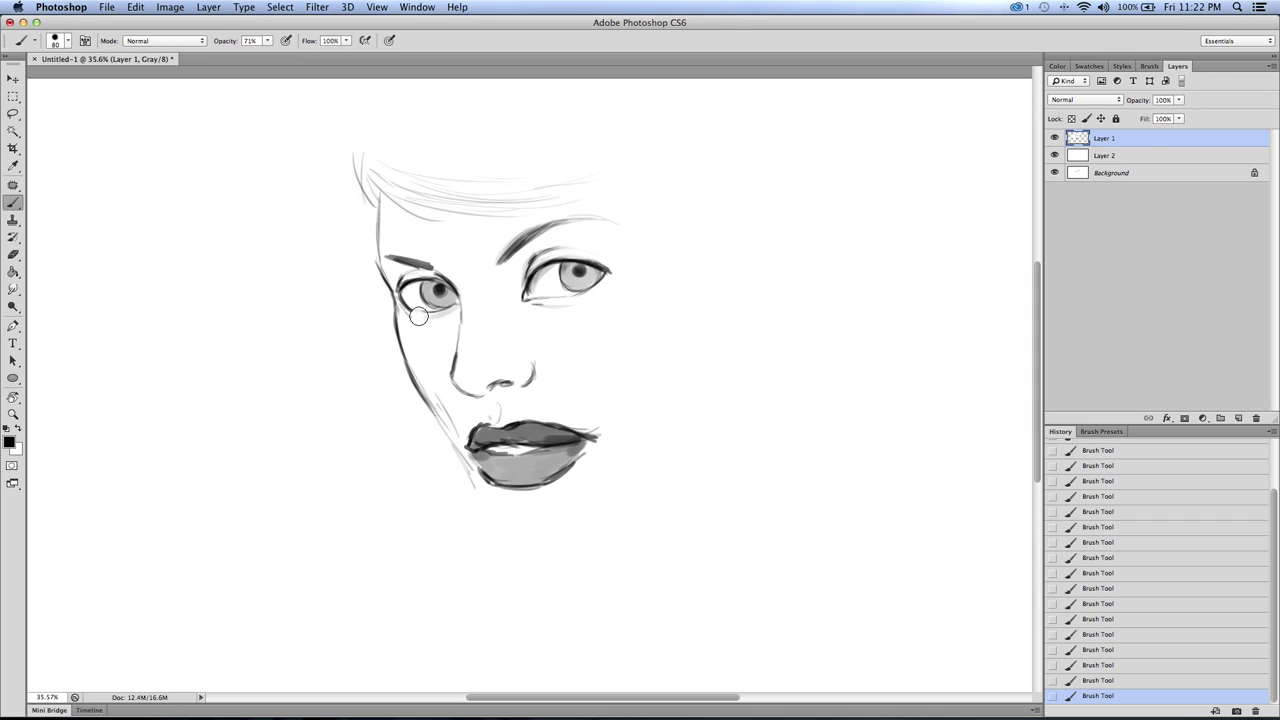
pyautogui.press(']')
pyautogui.press(']')
pyautogui.press(']')
pyautogui.press(']')
pyautogui.press(']')
pyautogui.moveTo(525, 281)
pyautogui.mouseDown()
pyautogui.moveTo(546, 256)
pyautogui.moveTo(604, 261)
pyautogui.moveTo(575, 291)
pyautogui.moveTo(588, 296)
pyautogui.moveTo(534, 305)
pyautogui.moveTo(589, 300)
pyautogui.moveTo(521, 276)
pyautogui.moveTo(517, 288)
pyautogui.moveTo(551, 256)
pyautogui.moveTo(618, 263)
pyautogui.moveTo(507, 245)
pyautogui.mouseUp()
pyautogui.press('[')
pyautogui.press('[')
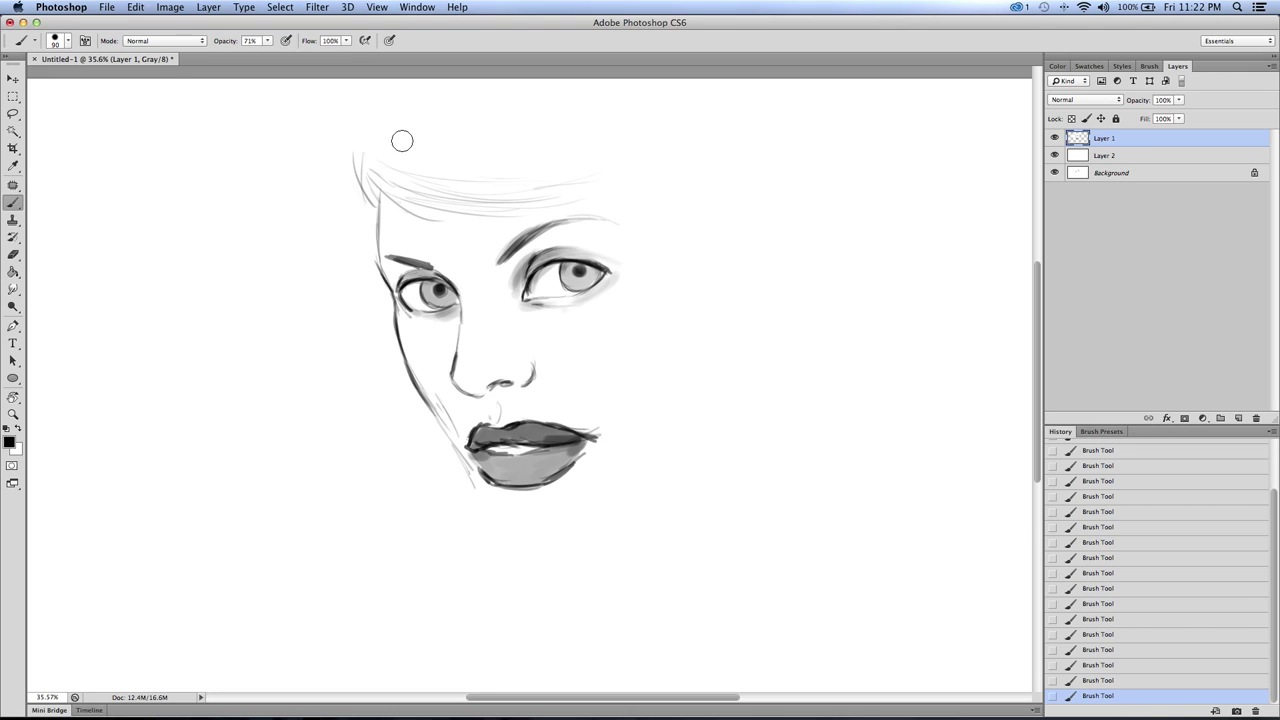
# Step: Shade the underside of the nose and the groove above the lip at a 150 px brush size
pyautogui.press(']')
pyautogui.press(']')
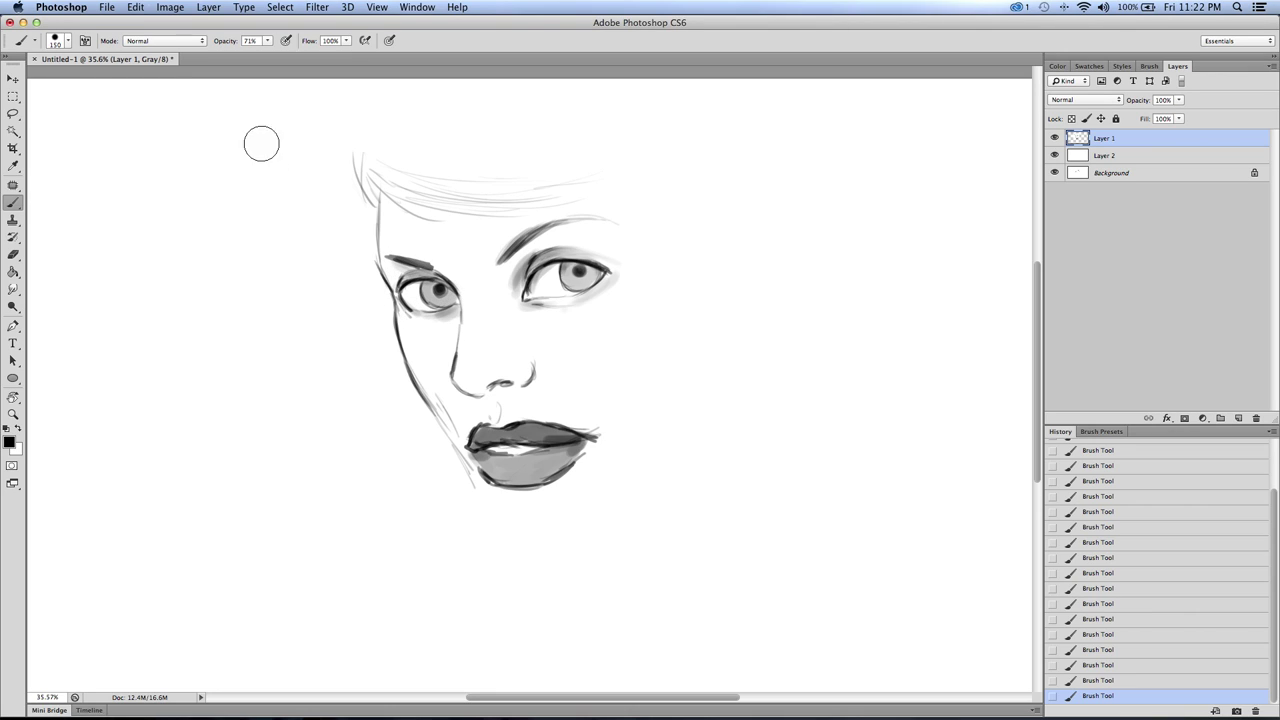
pyautogui.moveTo(493, 382)
pyautogui.mouseDown()
pyautogui.moveTo(520, 382)
pyautogui.moveTo(493, 403)
pyautogui.mouseUp()
# Step: Set the brush to 125 px and block in grey tone over the hair strokes and temple edge
pyautogui.press('[')
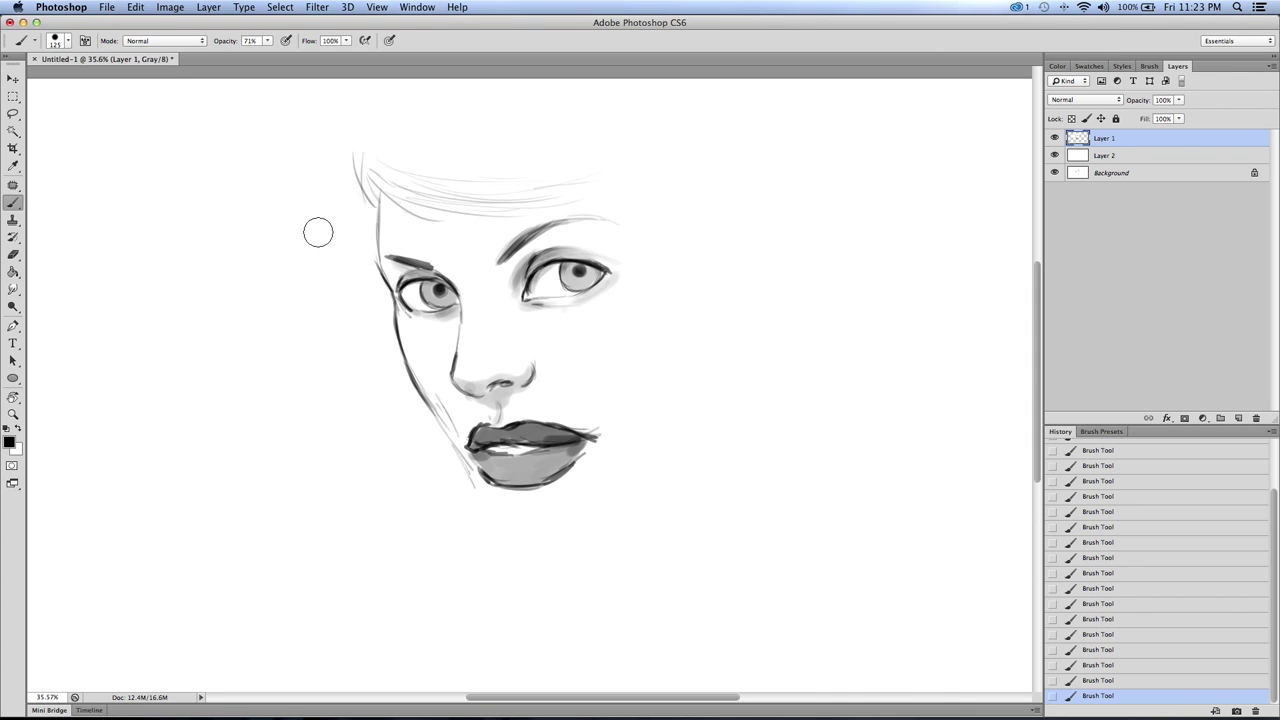
pyautogui.moveTo(369, 191)
pyautogui.mouseDown()
pyautogui.moveTo(583, 193)
pyautogui.moveTo(412, 183)
pyautogui.moveTo(382, 274)
pyautogui.mouseUp()
pyautogui.moveTo(402, 337); pyautogui.dragTo(446, 434)
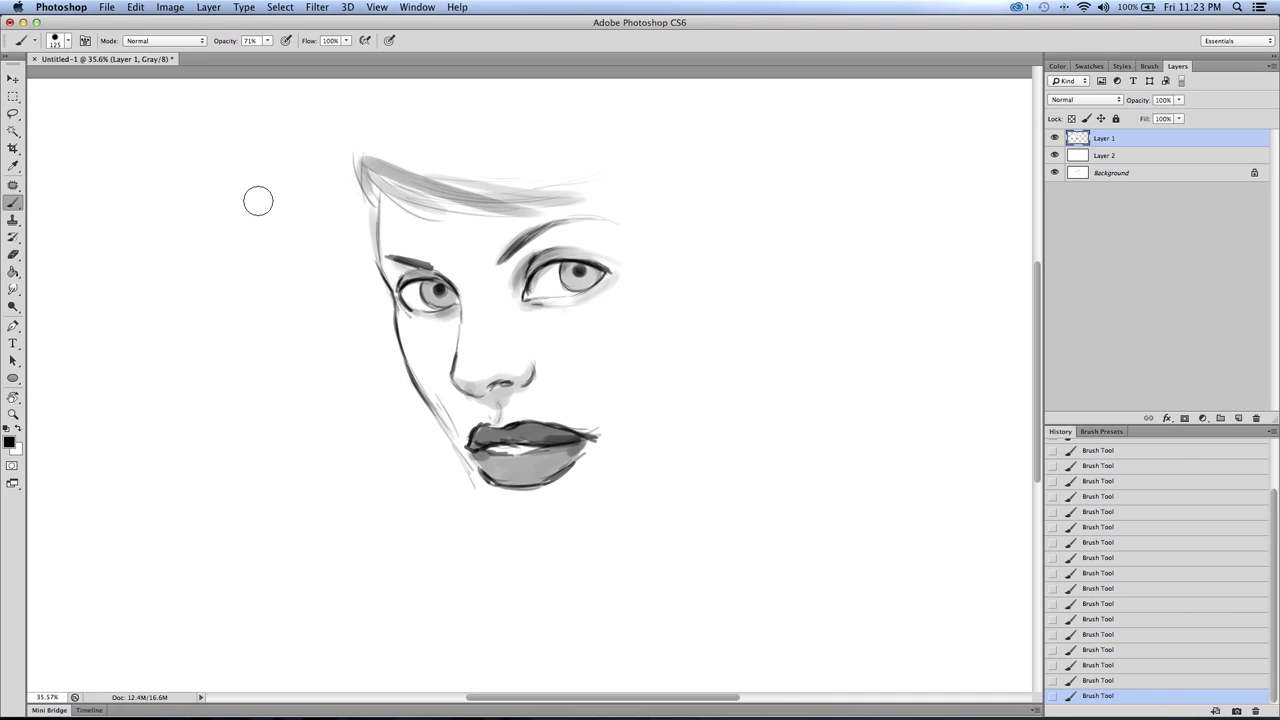
# Step: Erase the stray lines inside the far cheek and set the eraser to the Digital Painting – Marker Brush tip
pyautogui.moveTo(440, 404); pyautogui.dragTo(456, 429)
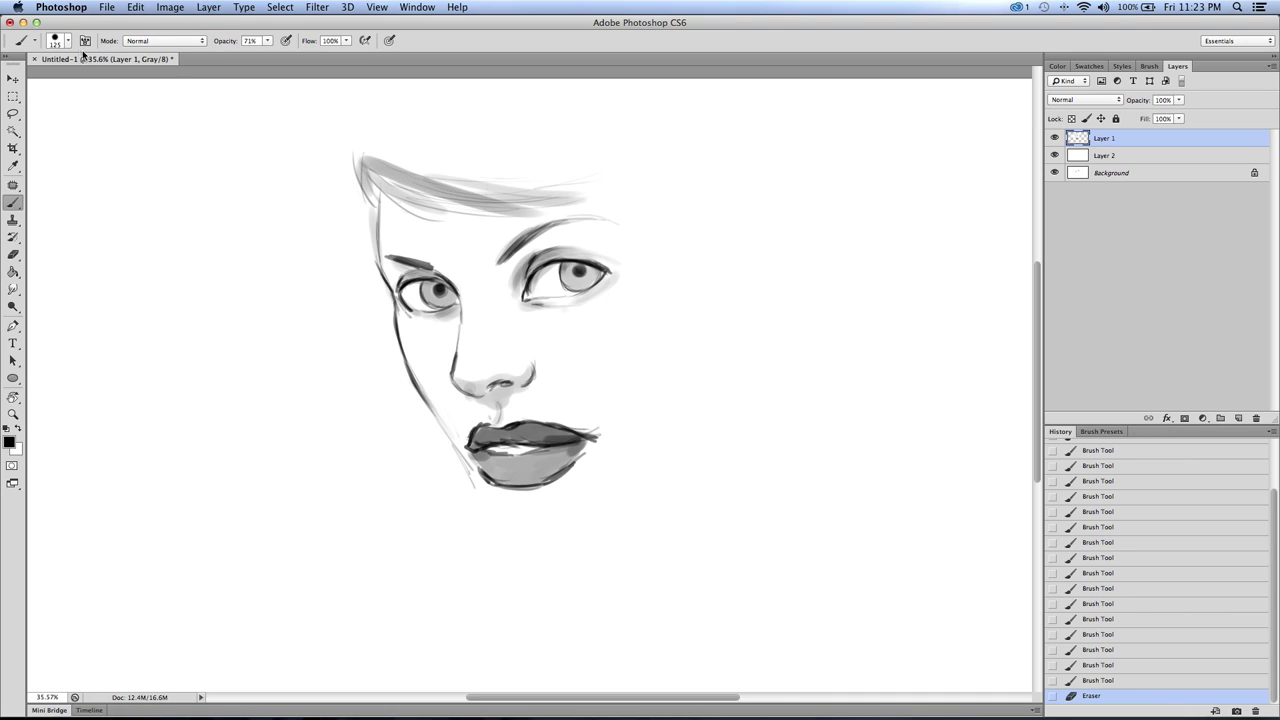
pyautogui.click(13, 254)
pyautogui.click(67, 41)
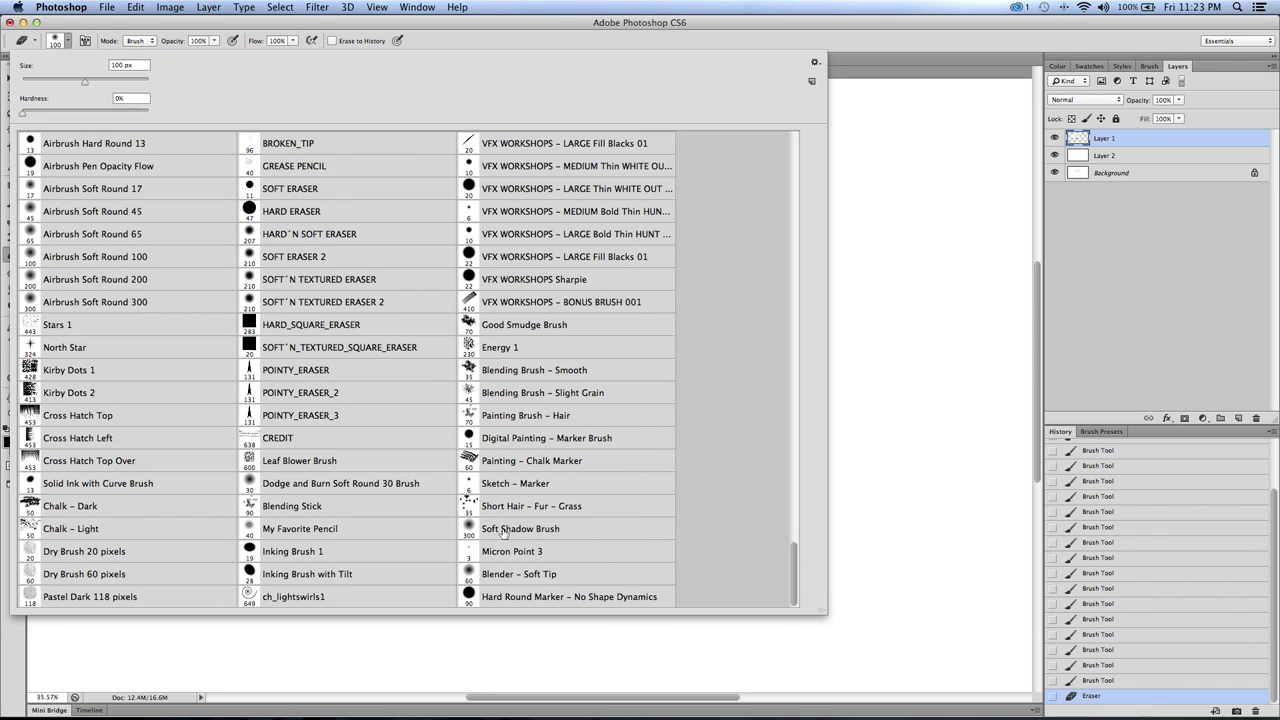
pyautogui.click(495, 440)
pyautogui.press('Return')
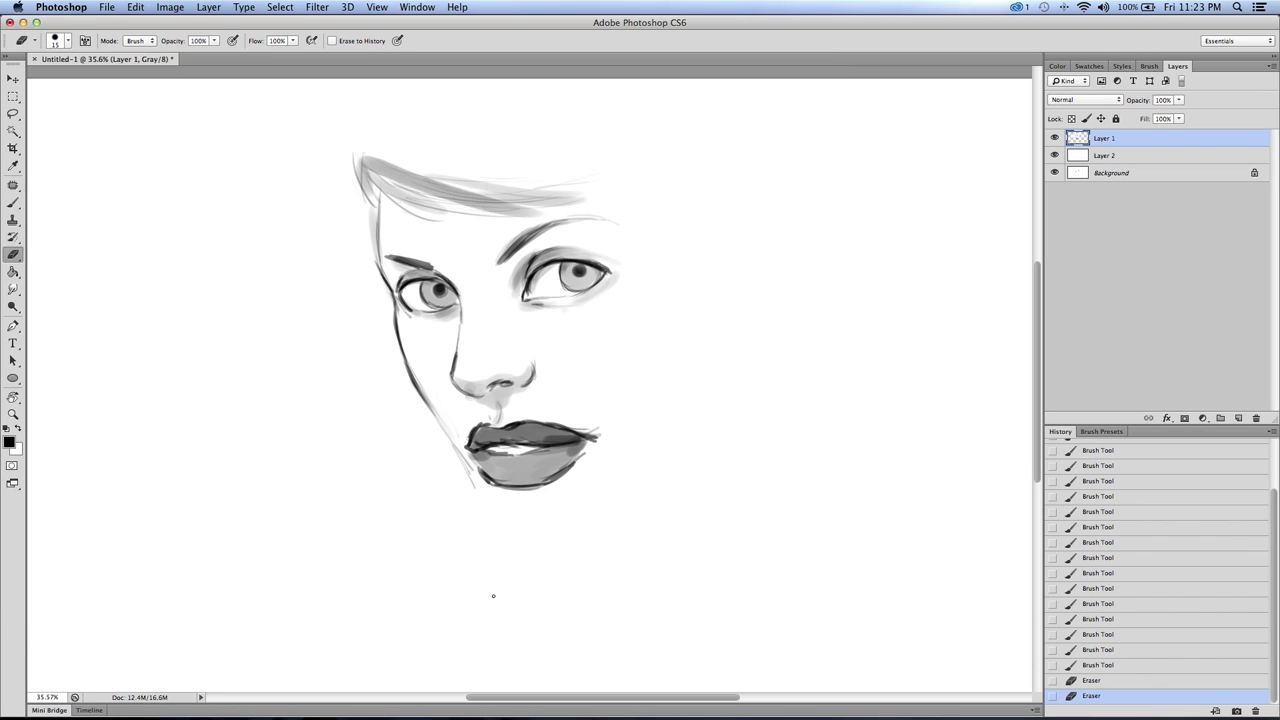
# Step: Reduce the brush to 15 px and draw the jaw line from the mouth corner down around the chin
pyautogui.click(13, 202)
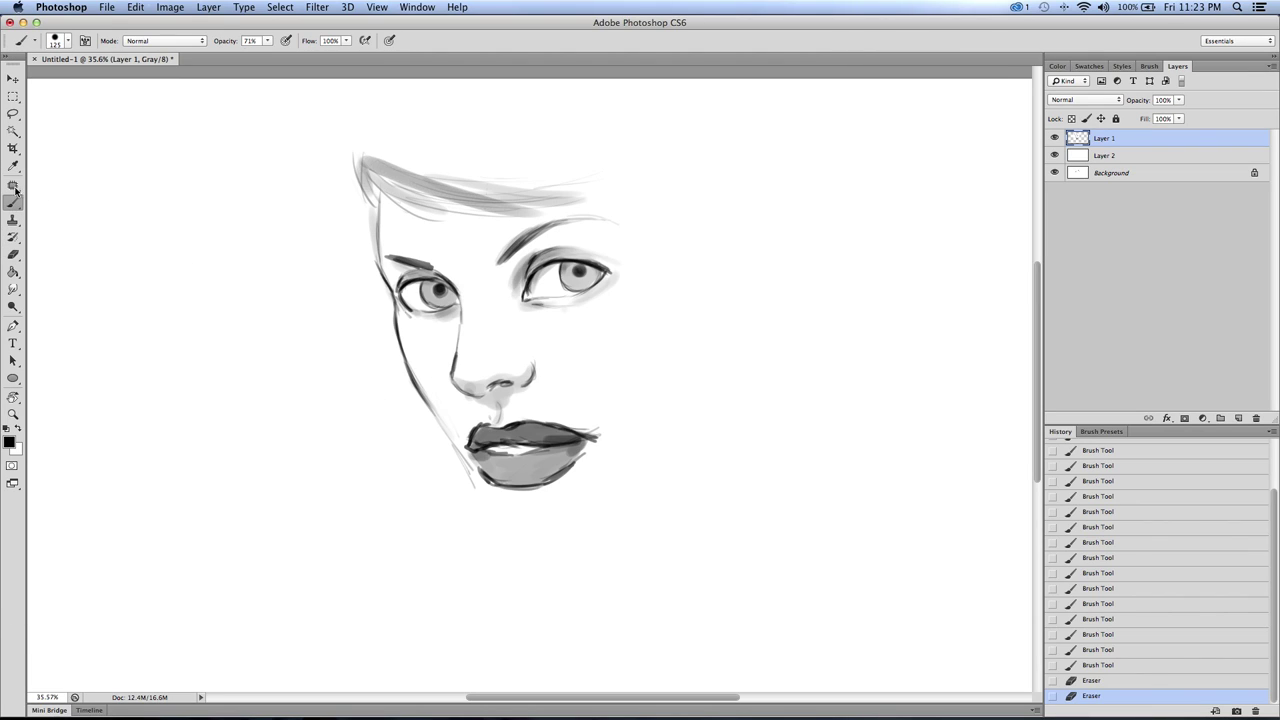
pyautogui.press('[')
pyautogui.moveTo(462, 508); pyautogui.dragTo(437, 522)
pyautogui.press('super+z')
pyautogui.press('[')
pyautogui.press('[')
pyautogui.press('[')
pyautogui.press('[')
pyautogui.press('[')
pyautogui.press('[')
pyautogui.press('[')
pyautogui.press('[')
pyautogui.press('[')
pyautogui.press('[')
pyautogui.moveTo(466, 467); pyautogui.dragTo(490, 512)
pyautogui.moveTo(488, 504)
pyautogui.mouseDown()
pyautogui.moveTo(542, 545)
pyautogui.moveTo(514, 542)
pyautogui.moveTo(556, 542)
pyautogui.mouseUp()
pyautogui.moveTo(540, 544); pyautogui.dragTo(558, 544)
pyautogui.moveTo(490, 513)
pyautogui.mouseDown()
pyautogui.moveTo(541, 544)
pyautogui.moveTo(526, 539)
pyautogui.moveTo(568, 533)
pyautogui.moveTo(520, 536)
pyautogui.mouseUp()
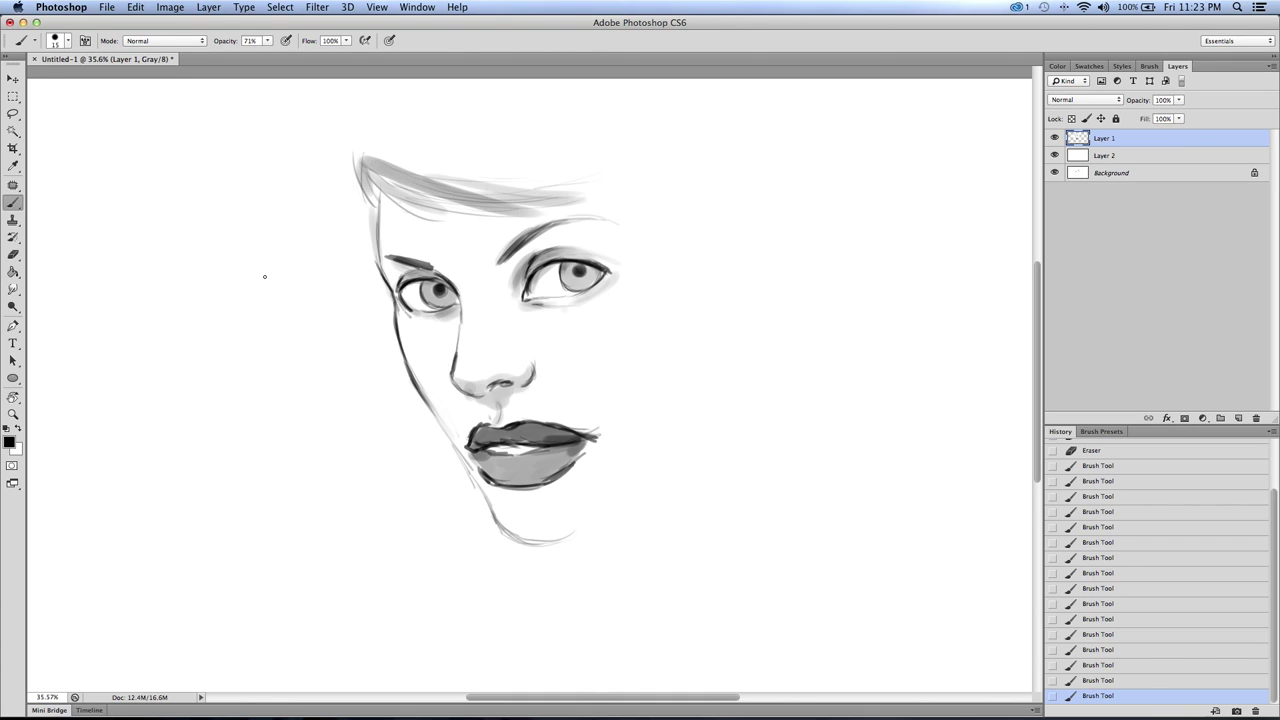
# Step: Erase the heavy contour line along the far cheek
pyautogui.moveTo(377, 324)
pyautogui.mouseDown()
pyautogui.moveTo(392, 313)
pyautogui.moveTo(408, 370)
pyautogui.mouseUp()
pyautogui.press('e')
pyautogui.moveTo(392, 310)
pyautogui.mouseDown()
pyautogui.moveTo(437, 420)
pyautogui.moveTo(396, 302)
pyautogui.mouseUp()
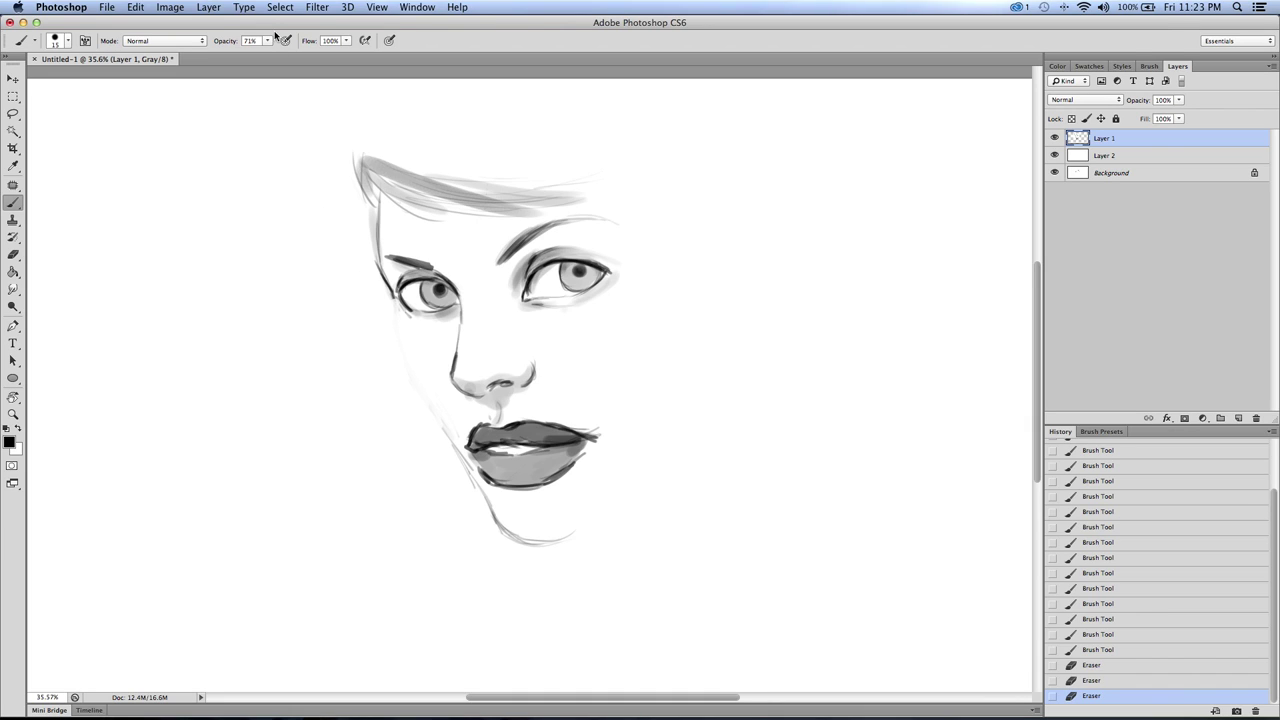
# Step: Raise the brush opacity to 100% and redraw the far side of the face from the forehead to the chin
pyautogui.click(268, 41)
pyautogui.moveTo(274, 54); pyautogui.dragTo(291, 54)
pyautogui.click(404, 332)
pyautogui.moveTo(412, 372); pyautogui.dragTo(438, 404)
pyautogui.moveTo(385, 282); pyautogui.dragTo(396, 325)
pyautogui.moveTo(395, 308); pyautogui.dragTo(400, 350)
pyautogui.moveTo(396, 316)
pyautogui.mouseDown()
pyautogui.moveTo(406, 378)
pyautogui.moveTo(401, 360)
pyautogui.mouseUp()
pyautogui.moveTo(428, 422)
pyautogui.mouseDown()
pyautogui.moveTo(404, 377)
pyautogui.moveTo(455, 452)
pyautogui.moveTo(412, 392)
pyautogui.mouseUp()
pyautogui.moveTo(480, 486)
pyautogui.mouseDown()
pyautogui.moveTo(445, 443)
pyautogui.moveTo(491, 513)
pyautogui.mouseUp()
pyautogui.moveTo(424, 412); pyautogui.dragTo(442, 436)
pyautogui.moveTo(401, 352); pyautogui.dragTo(409, 379)
pyautogui.moveTo(396, 314); pyautogui.dragTo(404, 364)
pyautogui.moveTo(394, 302); pyautogui.dragTo(398, 331)
pyautogui.moveTo(384, 276)
pyautogui.mouseDown()
pyautogui.moveTo(395, 303)
pyautogui.moveTo(374, 192)
pyautogui.mouseUp()
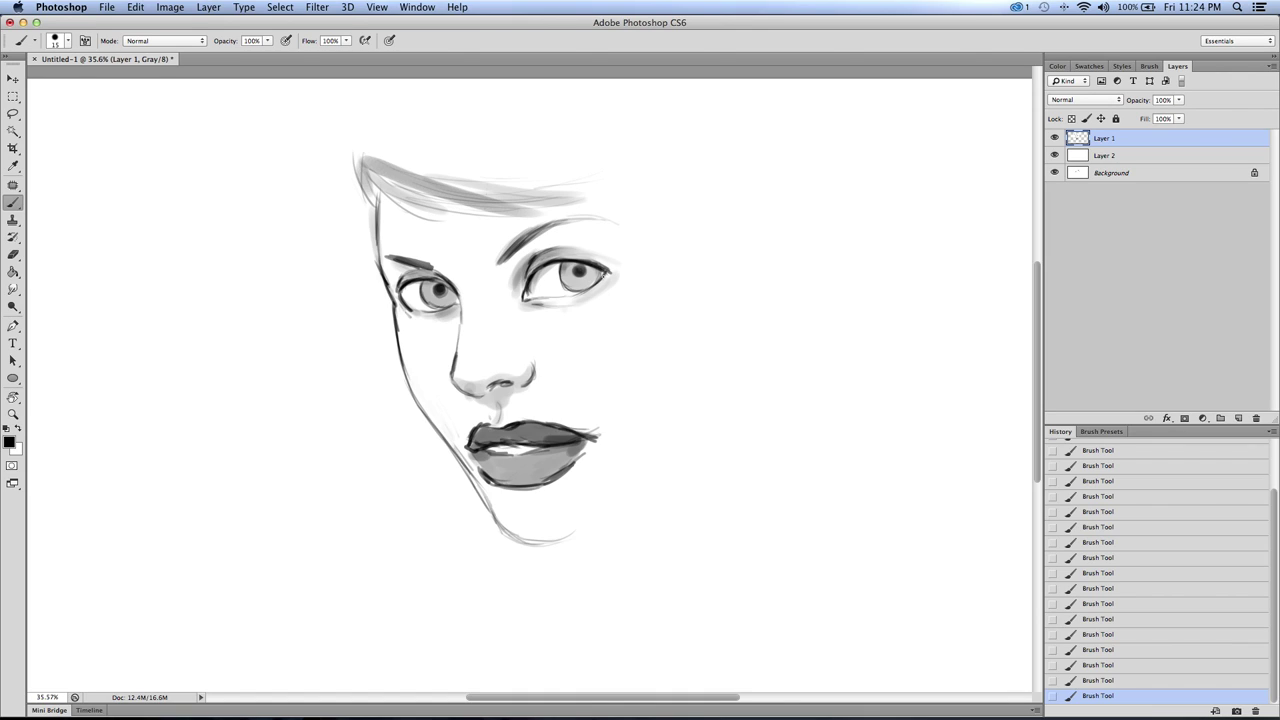
# Step: Strengthen the lower lids of both eyes and thicken the far forehead and temple outline
pyautogui.moveTo(577, 295); pyautogui.dragTo(557, 298)
pyautogui.moveTo(450, 305); pyautogui.dragTo(403, 300)
pyautogui.moveTo(398, 328); pyautogui.dragTo(392, 294)
pyautogui.moveTo(396, 306); pyautogui.dragTo(379, 199)
pyautogui.moveTo(375, 267)
pyautogui.mouseDown()
pyautogui.moveTo(384, 290)
pyautogui.moveTo(374, 238)
pyautogui.moveTo(390, 293)
pyautogui.moveTo(374, 204)
pyautogui.moveTo(383, 236)
pyautogui.mouseUp()
pyautogui.moveTo(381, 230); pyautogui.dragTo(386, 266)
pyautogui.moveTo(376, 208); pyautogui.dragTo(384, 258)
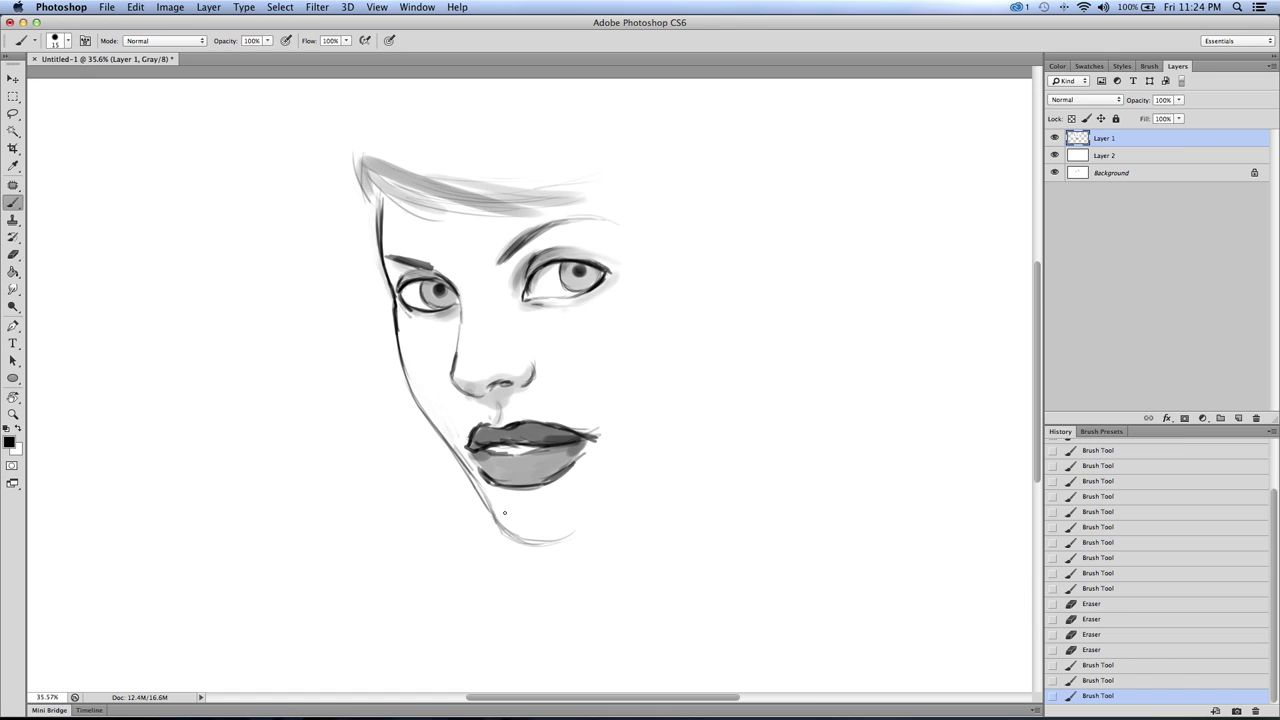
# Step: Draw the near jaw line in long strokes from the chin up to the base of the ear
pyautogui.moveTo(551, 537); pyautogui.dragTo(575, 531)
pyautogui.moveTo(572, 533); pyautogui.dragTo(622, 507)
pyautogui.moveTo(586, 526); pyautogui.dragTo(689, 441)
pyautogui.moveTo(673, 460)
pyautogui.mouseDown()
pyautogui.moveTo(699, 428)
pyautogui.moveTo(652, 480)
pyautogui.mouseUp()
pyautogui.moveTo(668, 468); pyautogui.dragTo(584, 528)
pyautogui.moveTo(705, 440); pyautogui.dragTo(615, 518)
pyautogui.moveTo(656, 482)
pyautogui.mouseDown()
pyautogui.moveTo(568, 538)
pyautogui.moveTo(637, 506)
pyautogui.moveTo(707, 425)
pyautogui.moveTo(692, 451)
pyautogui.moveTo(711, 381)
pyautogui.mouseUp()
pyautogui.moveTo(684, 460)
pyautogui.mouseDown()
pyautogui.moveTo(711, 358)
pyautogui.moveTo(713, 418)
pyautogui.mouseUp()
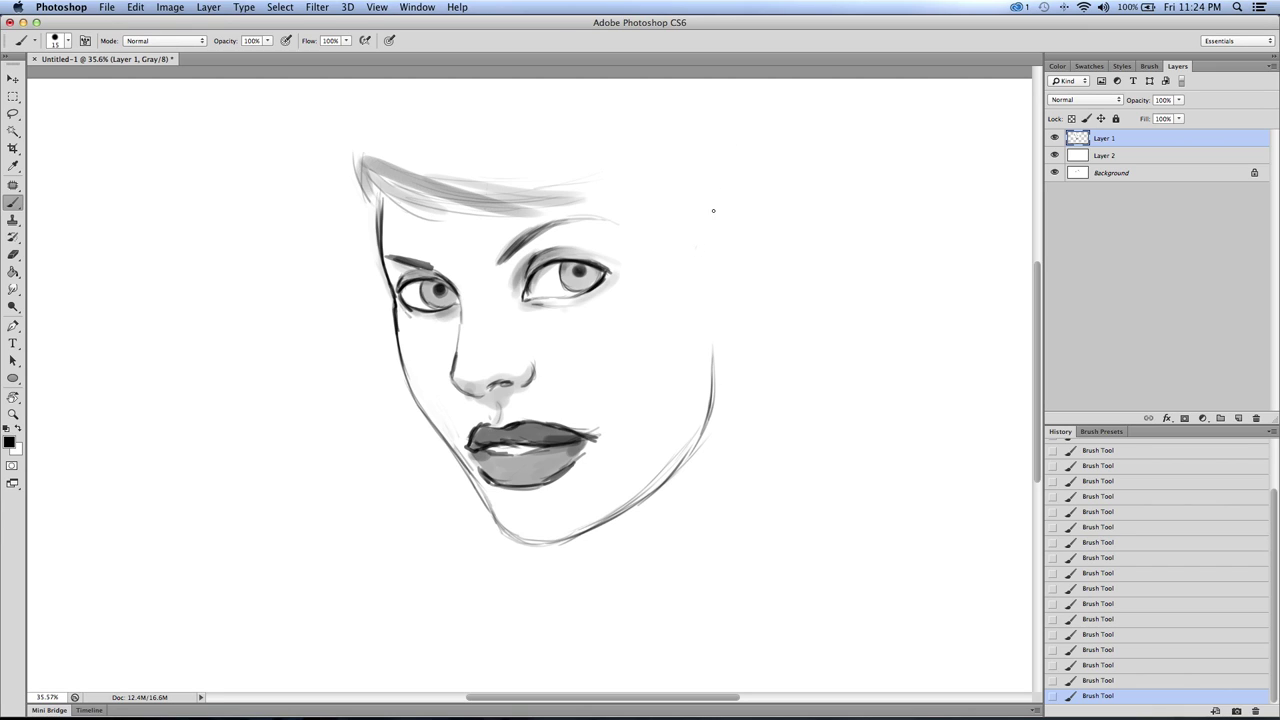
# Step: Sketch the near ear above the jaw line, with its outer rim, inner folds and shaded hollows
pyautogui.moveTo(711, 217)
pyautogui.mouseDown()
pyautogui.moveTo(770, 227)
pyautogui.moveTo(759, 309)
pyautogui.moveTo(766, 285)
pyautogui.moveTo(719, 342)
pyautogui.moveTo(766, 282)
pyautogui.mouseUp()
pyautogui.moveTo(698, 240)
pyautogui.mouseDown()
pyautogui.moveTo(725, 214)
pyautogui.moveTo(712, 232)
pyautogui.moveTo(752, 223)
pyautogui.moveTo(747, 293)
pyautogui.moveTo(714, 270)
pyautogui.moveTo(721, 309)
pyautogui.mouseUp()
pyautogui.moveTo(742, 237); pyautogui.dragTo(755, 240)
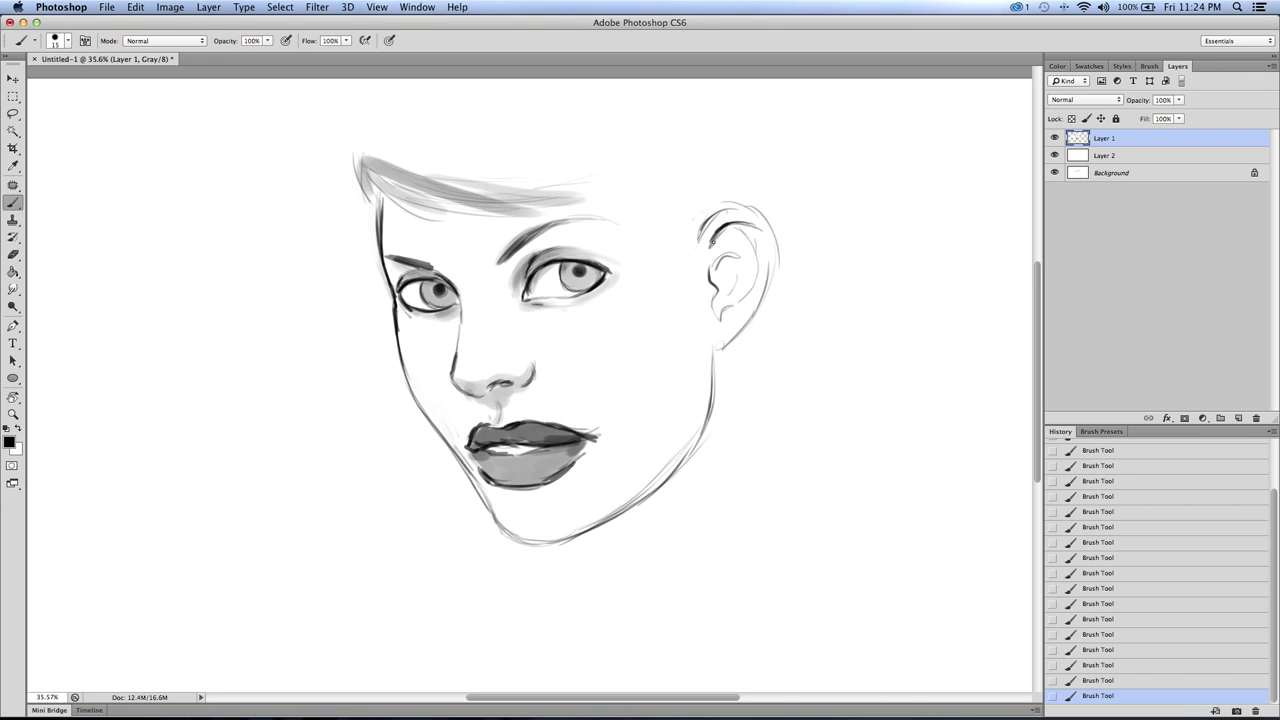
pyautogui.moveTo(722, 241)
pyautogui.mouseDown()
pyautogui.moveTo(756, 232)
pyautogui.moveTo(712, 274)
pyautogui.mouseUp()
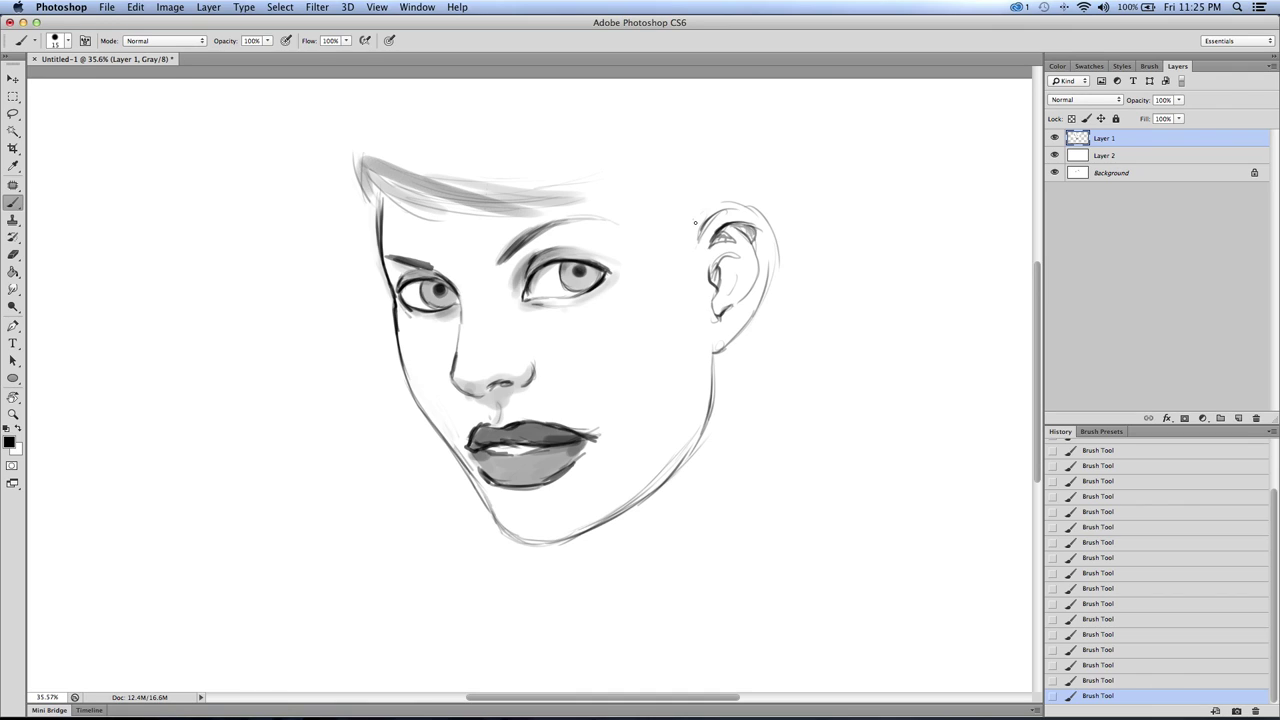
pyautogui.moveTo(695, 224)
pyautogui.mouseDown()
pyautogui.moveTo(745, 208)
pyautogui.moveTo(771, 237)
pyautogui.moveTo(768, 314)
pyautogui.mouseUp()
# Step: Add darker hair strokes along the hairline, sweeping across the forehead towards the ear
pyautogui.moveTo(389, 160)
pyautogui.mouseDown()
pyautogui.moveTo(522, 206)
pyautogui.moveTo(636, 202)
pyautogui.mouseUp()
pyautogui.moveTo(500, 186); pyautogui.dragTo(646, 204)
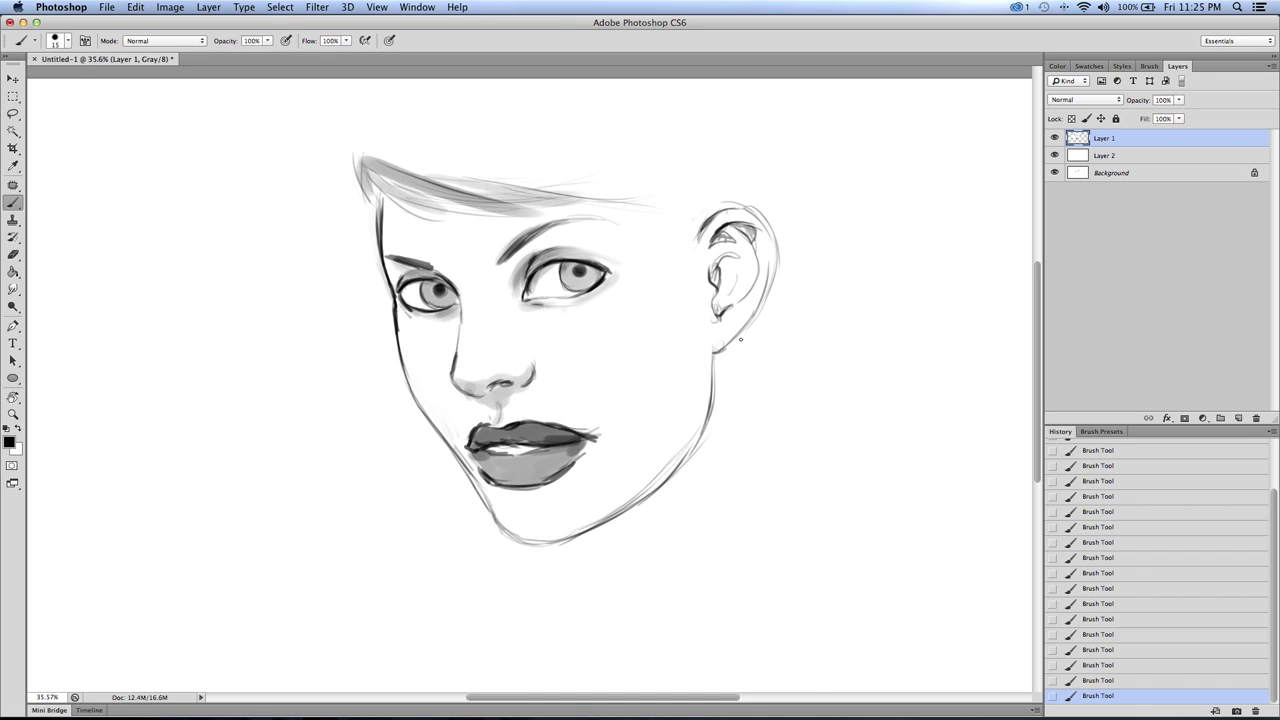
# Step: Draw the back of the neck from below the ear down to the shoulder, and start the throat line under the chin
pyautogui.moveTo(739, 340); pyautogui.dragTo(787, 514)
pyautogui.moveTo(733, 352); pyautogui.dragTo(774, 474)
pyautogui.moveTo(559, 543); pyautogui.dragTo(576, 576)
pyautogui.moveTo(563, 541); pyautogui.dragTo(575, 574)
pyautogui.moveTo(737, 343); pyautogui.dragTo(790, 512)
pyautogui.moveTo(752, 430); pyautogui.dragTo(850, 560)
pyautogui.moveTo(736, 374); pyautogui.dragTo(843, 549)
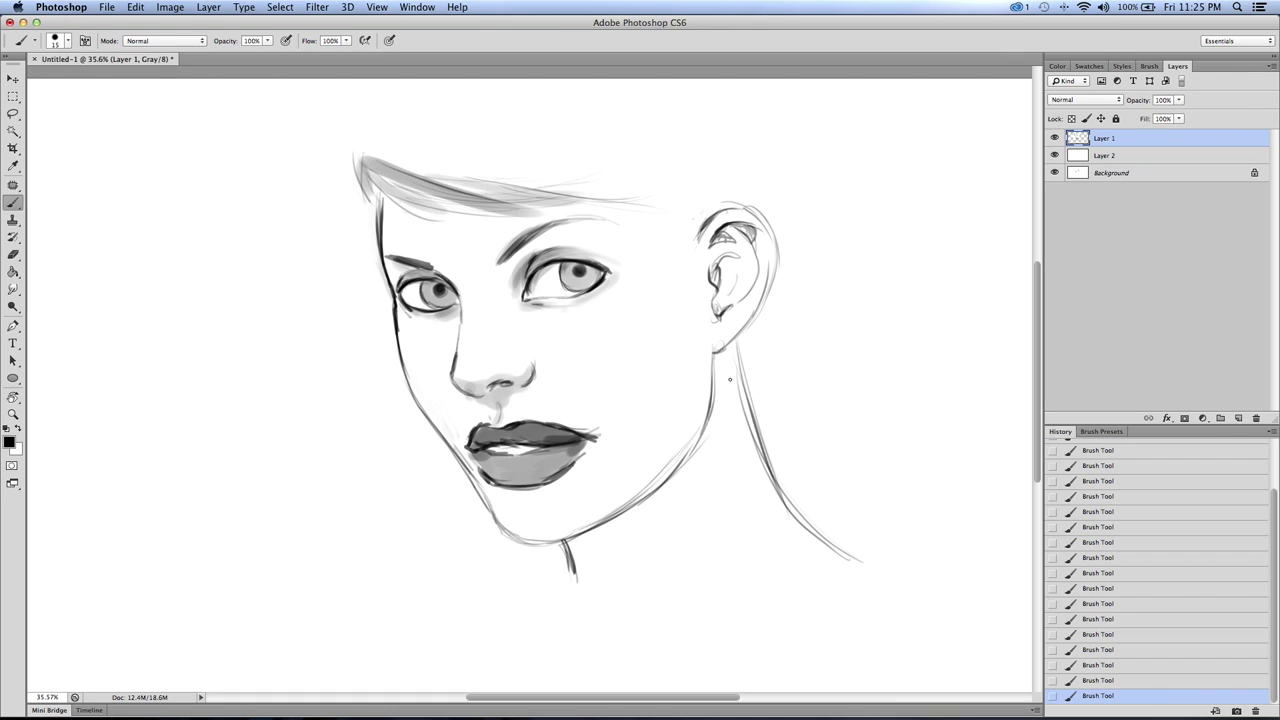
# Step: Extend the throat line, add a diagonal muscle line across the neck, and try a shoulder curve before undoing it
pyautogui.moveTo(578, 555); pyautogui.dragTo(568, 607)
pyautogui.moveTo(561, 624)
pyautogui.mouseDown()
pyautogui.moveTo(704, 516)
pyautogui.moveTo(527, 636)
pyautogui.moveTo(713, 490)
pyautogui.moveTo(550, 632)
pyautogui.mouseUp()
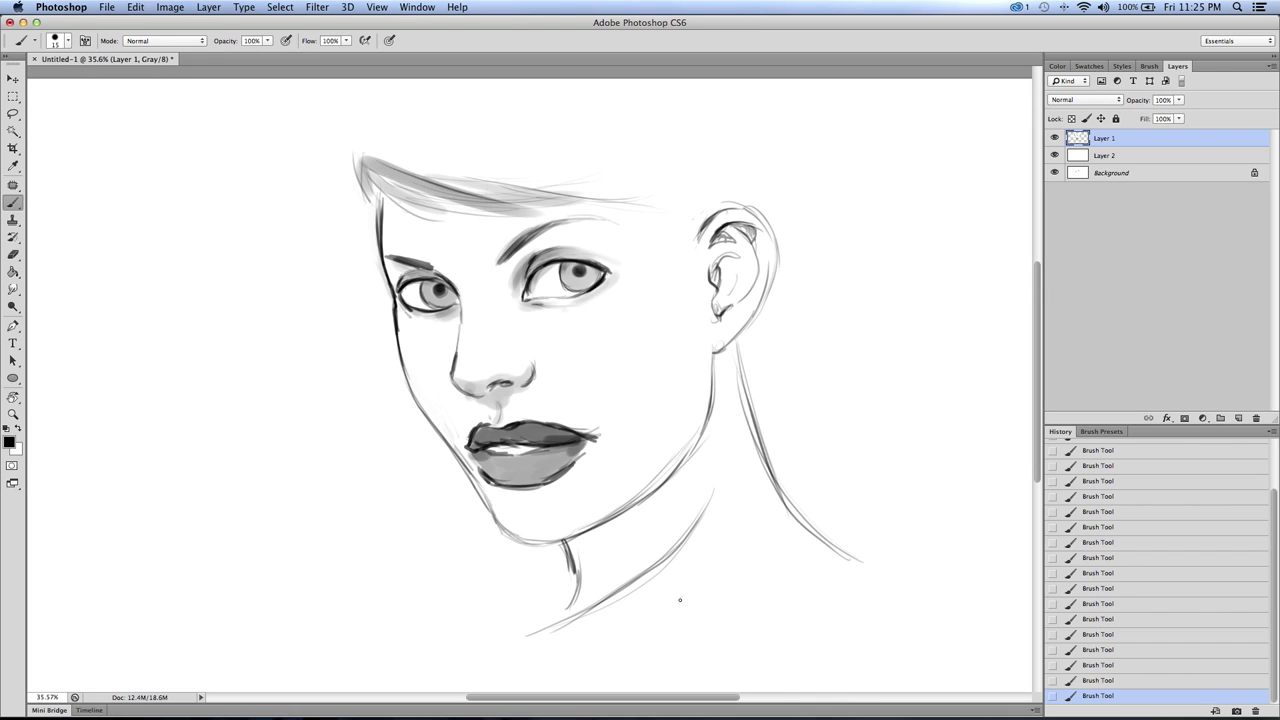
pyautogui.moveTo(885, 580)
pyautogui.mouseDown()
pyautogui.moveTo(690, 645)
pyautogui.moveTo(438, 592)
pyautogui.mouseUp()
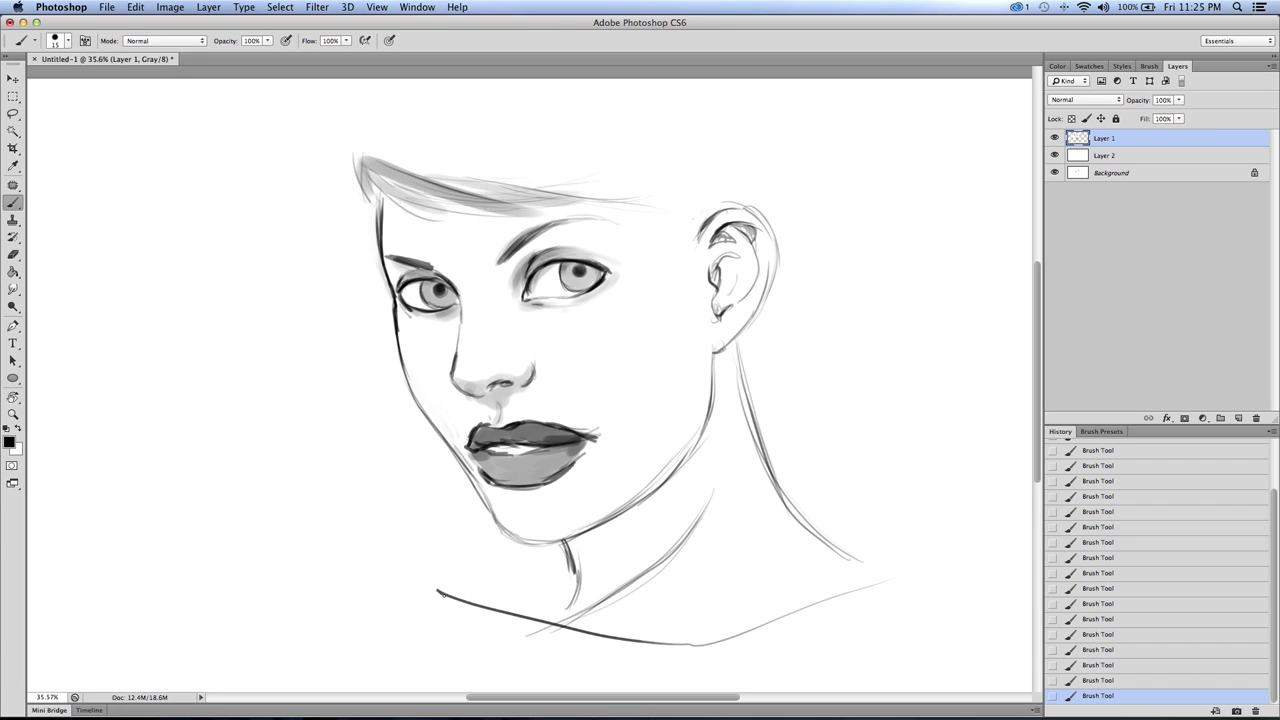
pyautogui.press('super+z')
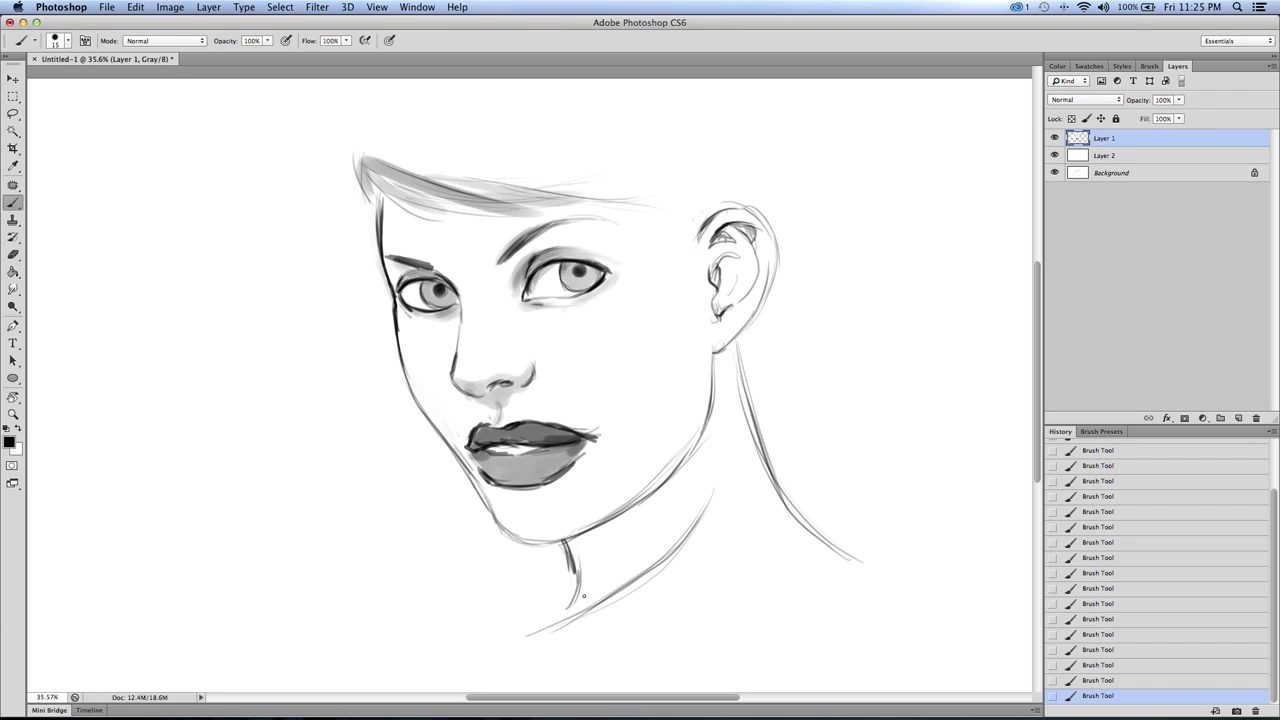
# Step: Darken the back neck line below the ear and sweep hair strokes from the forehead across the temple to the ear
pyautogui.moveTo(729, 349)
pyautogui.mouseDown()
pyautogui.moveTo(757, 462)
pyautogui.moveTo(850, 557)
pyautogui.mouseUp()
pyautogui.moveTo(729, 341); pyautogui.dragTo(741, 436)
pyautogui.moveTo(738, 328); pyautogui.dragTo(770, 486)
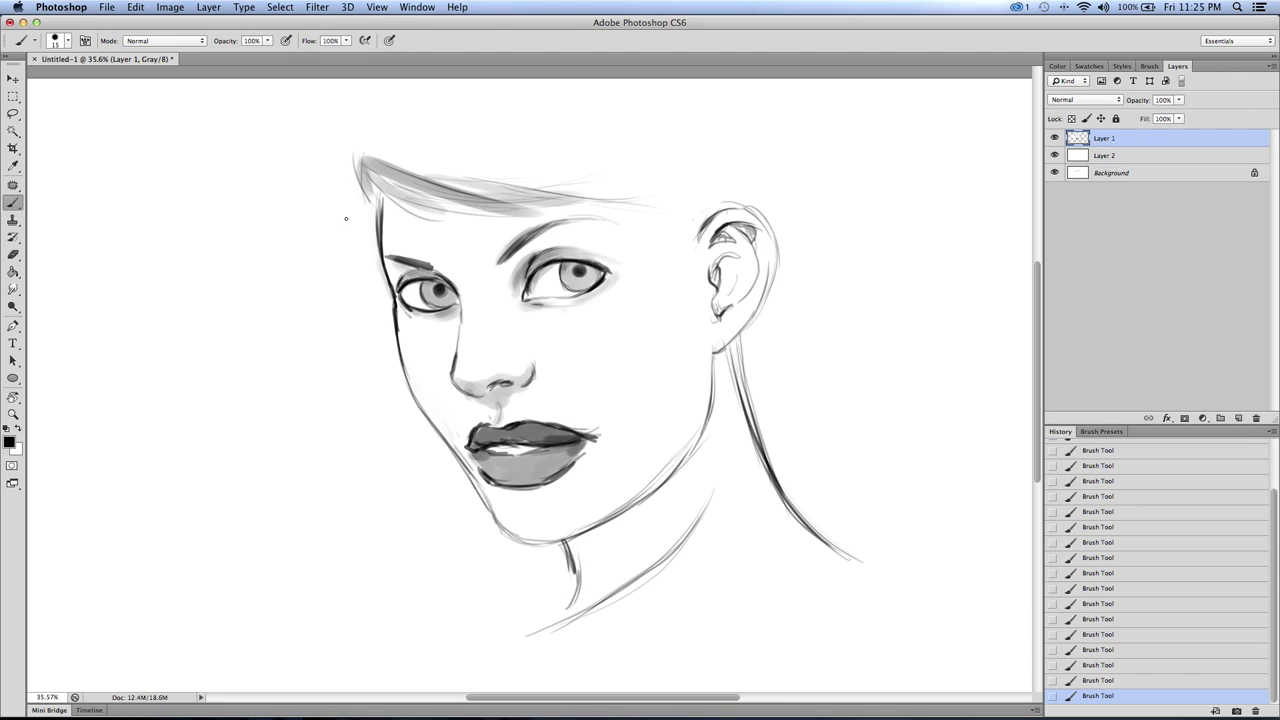
pyautogui.moveTo(369, 170)
pyautogui.mouseDown()
pyautogui.moveTo(588, 186)
pyautogui.moveTo(702, 222)
pyautogui.moveTo(660, 228)
pyautogui.moveTo(692, 238)
pyautogui.moveTo(645, 242)
pyautogui.moveTo(656, 213)
pyautogui.moveTo(706, 222)
pyautogui.moveTo(694, 244)
pyautogui.moveTo(736, 276)
pyautogui.mouseUp()
pyautogui.moveTo(628, 228); pyautogui.dragTo(714, 300)
pyautogui.moveTo(352, 157); pyautogui.dragTo(368, 198)
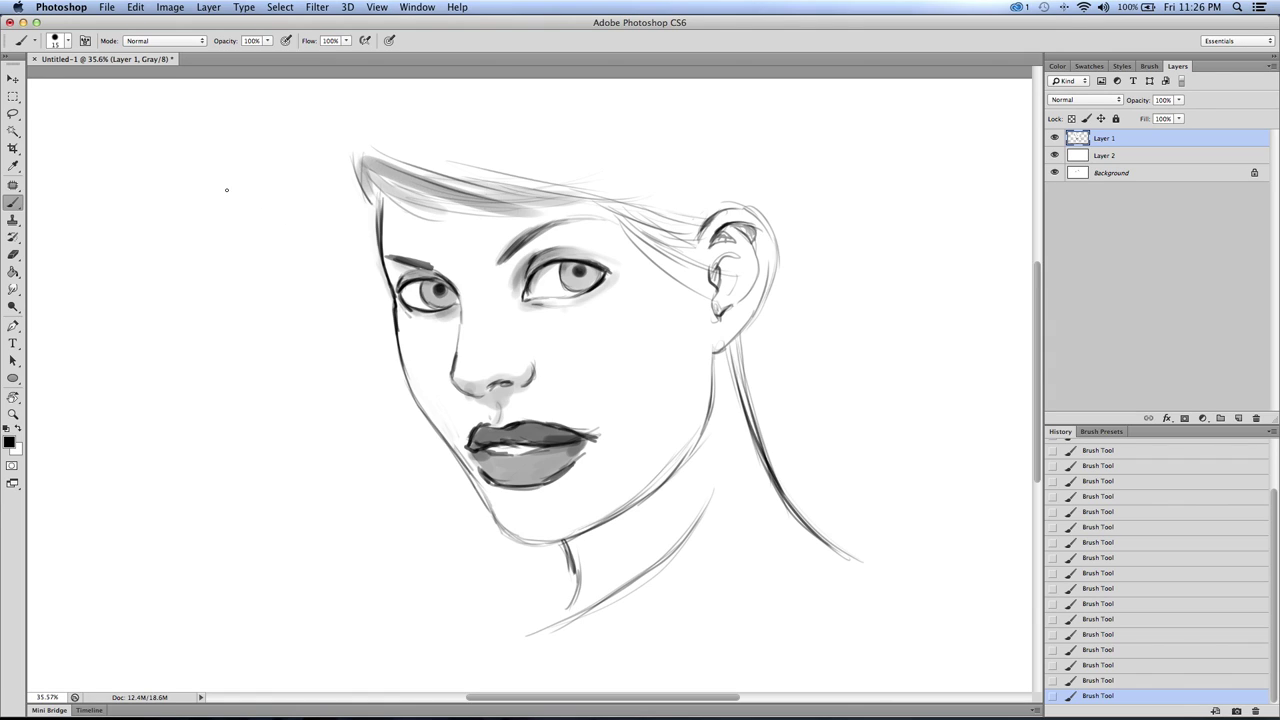
# Step: Scale the whole sketch down with Free Transform and reposition it on the canvas
pyautogui.hotkey('ctrl', 't')
pyautogui.moveTo(317, 135); pyautogui.dragTo(394, 253)
pyautogui.moveTo(442, 339)
pyautogui.mouseDown()
pyautogui.moveTo(351, 323)
pyautogui.moveTo(348, 300)
pyautogui.mouseUp()
pyautogui.press('Return')
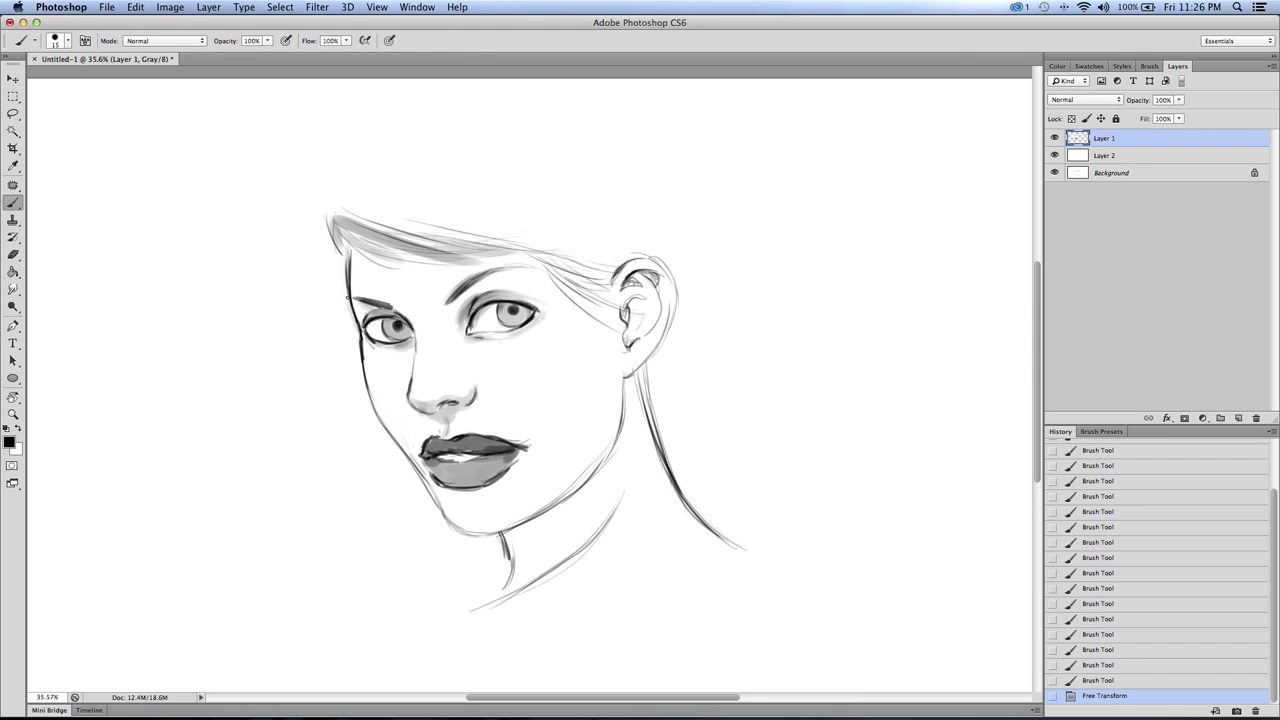
# Step: Sketch light sweeping hair strokes above the fringe, from the far temple back towards the ear
pyautogui.moveTo(346, 192); pyautogui.dragTo(465, 229)
pyautogui.moveTo(386, 205)
pyautogui.mouseDown()
pyautogui.moveTo(573, 236)
pyautogui.moveTo(508, 231)
pyautogui.moveTo(606, 217)
pyautogui.mouseUp()
pyautogui.moveTo(520, 241); pyautogui.dragTo(634, 220)
pyautogui.moveTo(514, 253)
pyautogui.mouseDown()
pyautogui.moveTo(603, 234)
pyautogui.moveTo(434, 256)
pyautogui.mouseUp()
pyautogui.moveTo(432, 242); pyautogui.dragTo(529, 236)
pyautogui.moveTo(405, 219); pyautogui.dragTo(520, 233)
pyautogui.moveTo(414, 206); pyautogui.dragTo(520, 224)
pyautogui.moveTo(445, 208); pyautogui.dragTo(541, 212)
pyautogui.moveTo(385, 197); pyautogui.dragTo(504, 212)
pyautogui.moveTo(411, 205); pyautogui.dragTo(494, 223)
pyautogui.moveTo(414, 195)
pyautogui.mouseDown()
pyautogui.moveTo(579, 171)
pyautogui.moveTo(507, 195)
pyautogui.moveTo(578, 140)
pyautogui.mouseUp()
pyautogui.moveTo(406, 222)
pyautogui.mouseDown()
pyautogui.moveTo(554, 188)
pyautogui.moveTo(398, 202)
pyautogui.mouseUp()
pyautogui.moveTo(460, 182)
pyautogui.mouseDown()
pyautogui.moveTo(347, 188)
pyautogui.moveTo(324, 213)
pyautogui.moveTo(316, 191)
pyautogui.moveTo(379, 231)
pyautogui.moveTo(384, 199)
pyautogui.moveTo(423, 210)
pyautogui.mouseUp()
pyautogui.moveTo(334, 214); pyautogui.dragTo(314, 262)
pyautogui.moveTo(336, 236); pyautogui.dragTo(320, 274)
pyautogui.moveTo(324, 217)
pyautogui.mouseDown()
pyautogui.moveTo(416, 256)
pyautogui.moveTo(480, 264)
pyautogui.mouseUp()
pyautogui.moveTo(631, 234)
pyautogui.mouseDown()
pyautogui.moveTo(564, 257)
pyautogui.moveTo(605, 254)
pyautogui.mouseUp()
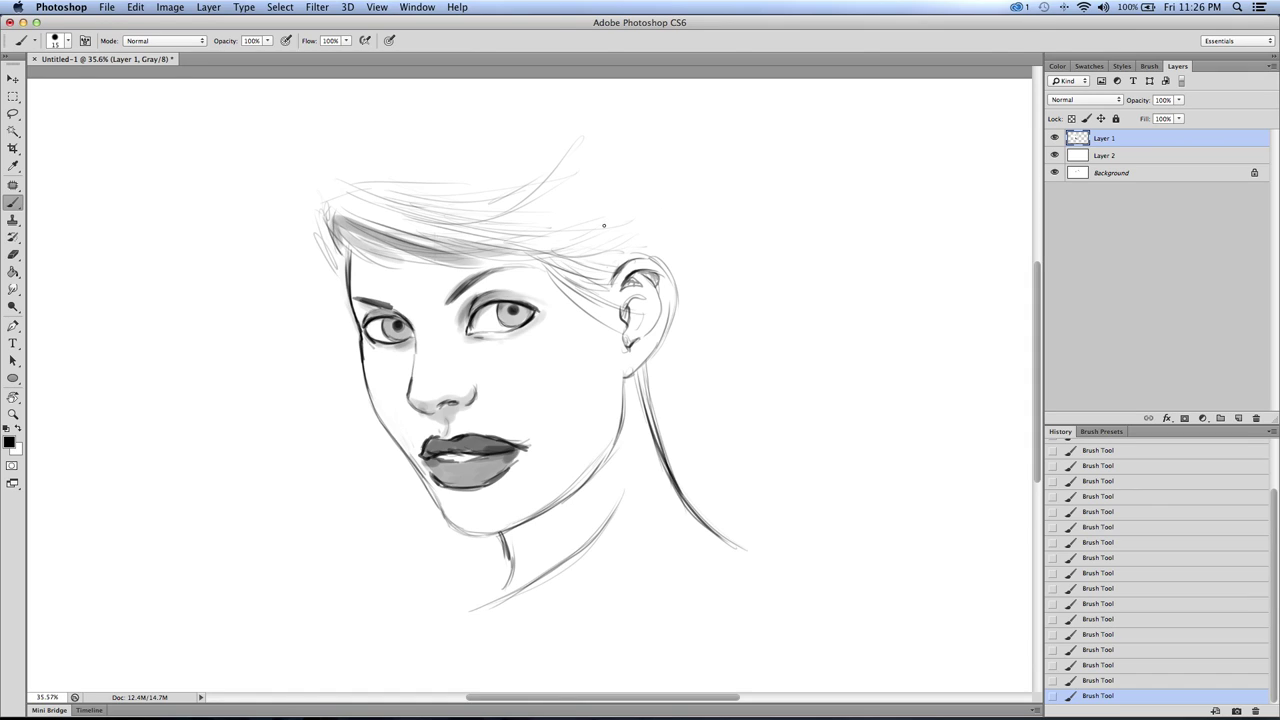
# Step: Sketch hair strokes over the ear, down behind it and along the nape
pyautogui.moveTo(378, 182); pyautogui.dragTo(405, 192)
pyautogui.moveTo(332, 184)
pyautogui.mouseDown()
pyautogui.moveTo(498, 213)
pyautogui.moveTo(657, 195)
pyautogui.mouseUp()
pyautogui.moveTo(592, 261)
pyautogui.mouseDown()
pyautogui.moveTo(670, 247)
pyautogui.moveTo(679, 273)
pyautogui.mouseUp()
pyautogui.moveTo(686, 289); pyautogui.dragTo(696, 311)
pyautogui.moveTo(668, 362); pyautogui.dragTo(654, 418)
pyautogui.moveTo(674, 334)
pyautogui.mouseDown()
pyautogui.moveTo(662, 402)
pyautogui.moveTo(690, 382)
pyautogui.mouseUp()
pyautogui.moveTo(650, 224); pyautogui.dragTo(690, 362)
pyautogui.moveTo(592, 186); pyautogui.dragTo(666, 236)
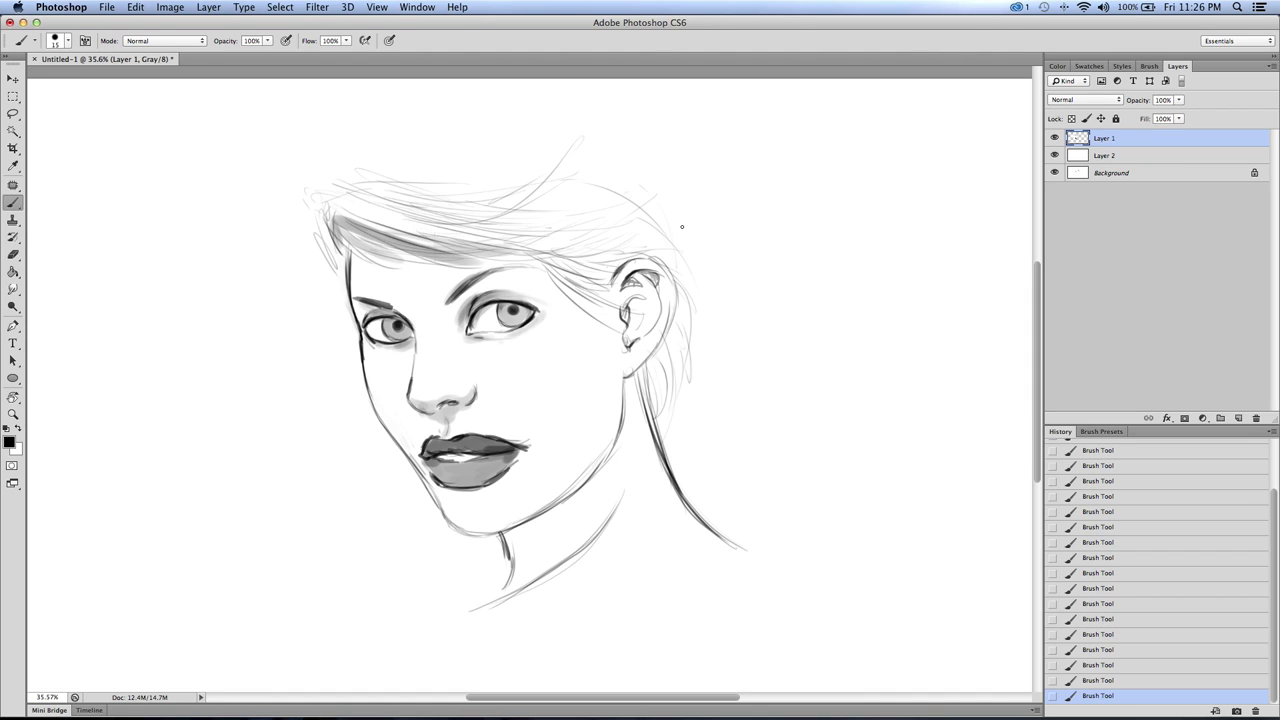
# Step: Build up the hair over the crown and outline the rounded volume at the back of the head
pyautogui.moveTo(392, 173)
pyautogui.mouseDown()
pyautogui.moveTo(513, 147)
pyautogui.moveTo(598, 152)
pyautogui.moveTo(684, 252)
pyautogui.mouseUp()
pyautogui.moveTo(654, 166); pyautogui.dragTo(694, 257)
pyautogui.moveTo(386, 184)
pyautogui.mouseDown()
pyautogui.moveTo(490, 182)
pyautogui.moveTo(471, 163)
pyautogui.moveTo(584, 191)
pyautogui.mouseUp()
pyautogui.moveTo(696, 306); pyautogui.dragTo(675, 223)
pyautogui.moveTo(329, 196)
pyautogui.mouseDown()
pyautogui.moveTo(417, 205)
pyautogui.moveTo(477, 196)
pyautogui.mouseUp()
pyautogui.moveTo(594, 198)
pyautogui.mouseDown()
pyautogui.moveTo(530, 206)
pyautogui.moveTo(510, 186)
pyautogui.moveTo(432, 166)
pyautogui.mouseUp()
pyautogui.moveTo(464, 152)
pyautogui.mouseDown()
pyautogui.moveTo(378, 157)
pyautogui.moveTo(329, 168)
pyautogui.moveTo(508, 157)
pyautogui.mouseUp()
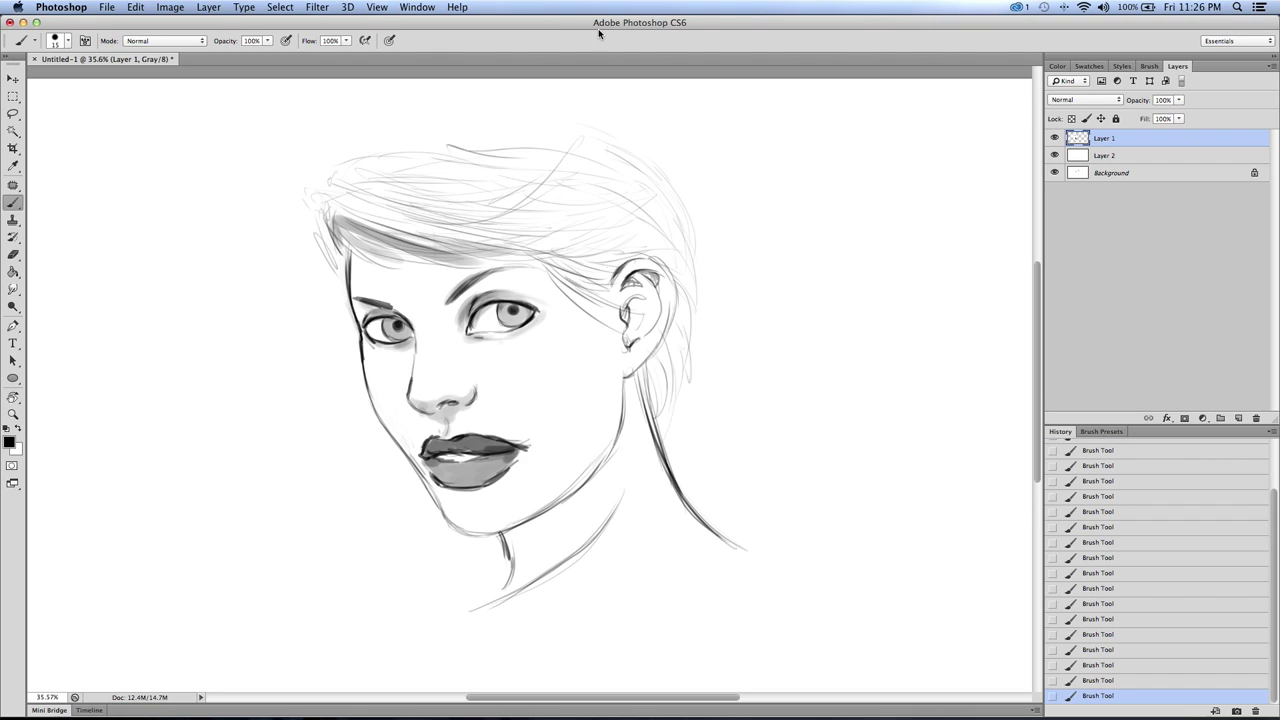
pyautogui.moveTo(627, 140)
pyautogui.mouseDown()
pyautogui.moveTo(683, 181)
pyautogui.moveTo(696, 219)
pyautogui.moveTo(681, 183)
pyautogui.moveTo(603, 126)
pyautogui.moveTo(665, 153)
pyautogui.moveTo(695, 208)
pyautogui.moveTo(682, 158)
pyautogui.moveTo(562, 103)
pyautogui.moveTo(631, 105)
pyautogui.moveTo(704, 182)
pyautogui.moveTo(690, 254)
pyautogui.moveTo(706, 209)
pyautogui.moveTo(731, 275)
pyautogui.mouseUp()
pyautogui.moveTo(689, 229); pyautogui.dragTo(721, 277)
pyautogui.moveTo(658, 113); pyautogui.dragTo(705, 149)
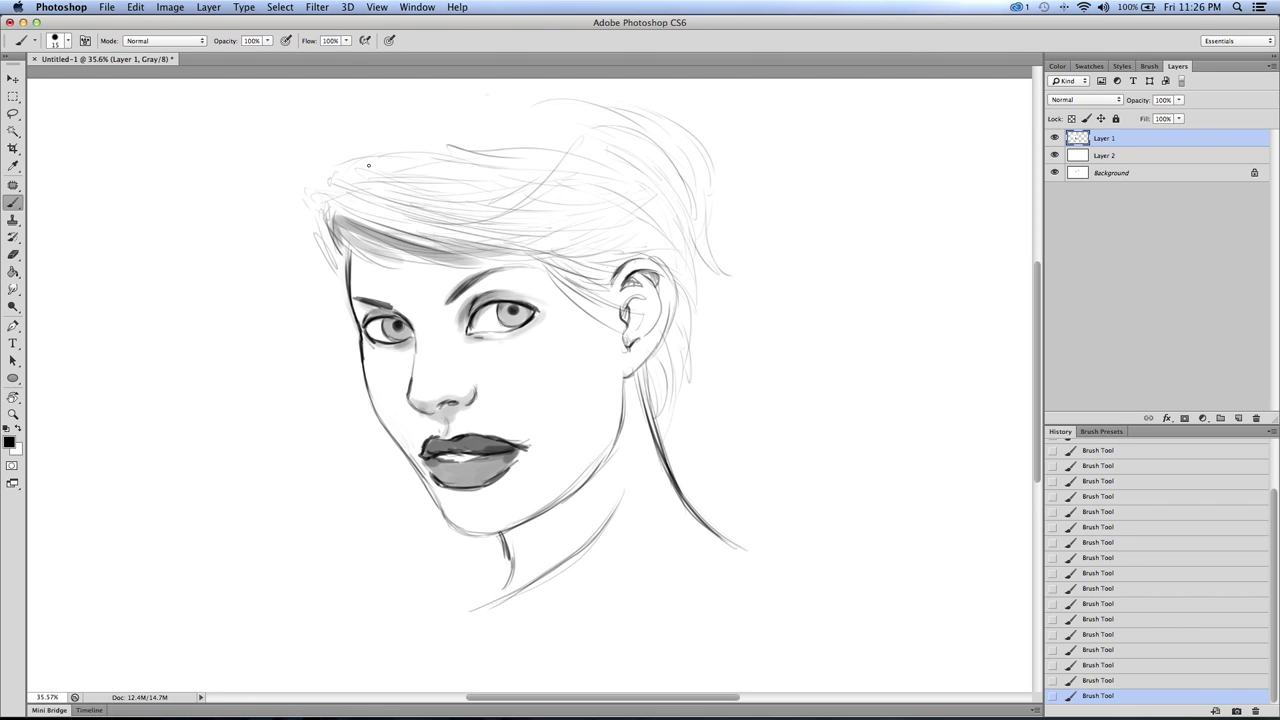
# Step: Raise the top of the hairstyle with light strokes above the crown and reinforce the parting near the far temple
pyautogui.moveTo(424, 129); pyautogui.dragTo(356, 148)
pyautogui.moveTo(454, 149); pyautogui.dragTo(488, 147)
pyautogui.moveTo(588, 135); pyautogui.dragTo(504, 150)
pyautogui.moveTo(362, 124); pyautogui.dragTo(492, 119)
pyautogui.moveTo(598, 95); pyautogui.dragTo(536, 97)
pyautogui.moveTo(327, 195)
pyautogui.mouseDown()
pyautogui.moveTo(346, 262)
pyautogui.moveTo(336, 211)
pyautogui.moveTo(395, 234)
pyautogui.mouseUp()
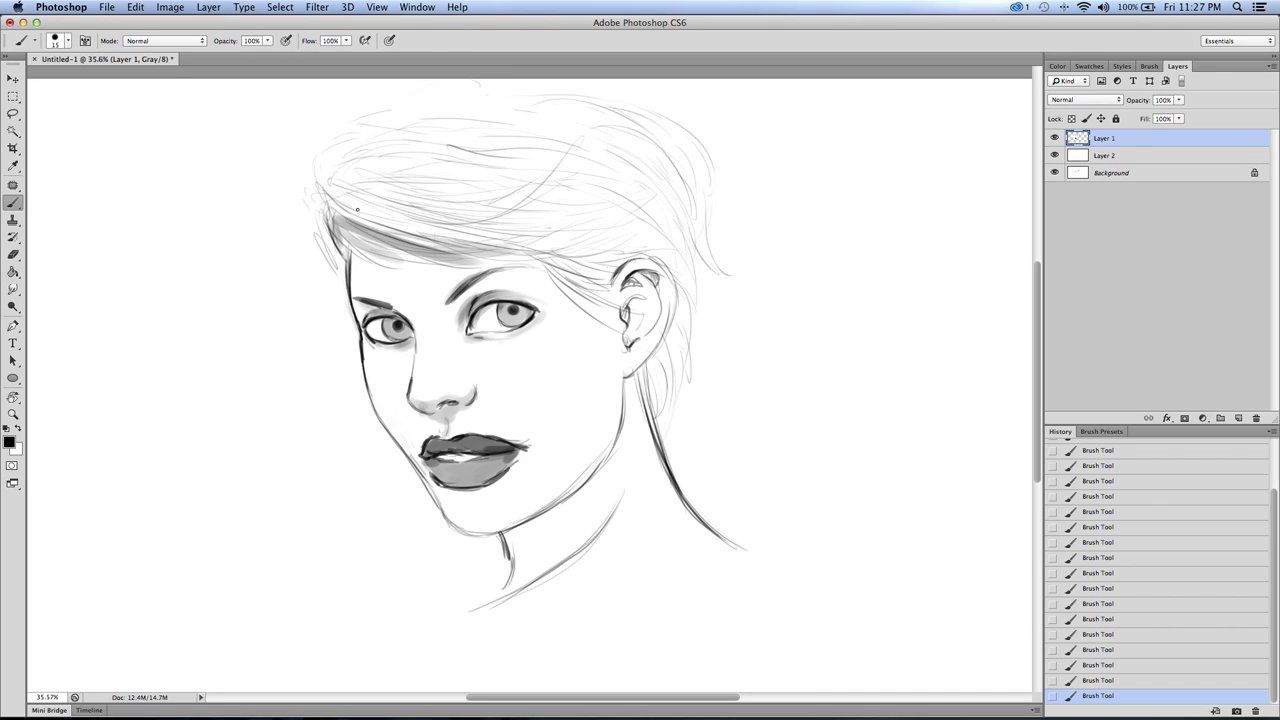
# Step: Draw loose strands of hair hanging beside the far temple
pyautogui.moveTo(317, 203)
pyautogui.mouseDown()
pyautogui.moveTo(312, 173)
pyautogui.moveTo(398, 190)
pyautogui.mouseUp()
pyautogui.moveTo(311, 236)
pyautogui.mouseDown()
pyautogui.moveTo(315, 274)
pyautogui.moveTo(293, 308)
pyautogui.mouseUp()
pyautogui.moveTo(331, 233)
pyautogui.mouseDown()
pyautogui.moveTo(294, 306)
pyautogui.moveTo(325, 310)
pyautogui.mouseUp()
pyautogui.moveTo(331, 264)
pyautogui.mouseDown()
pyautogui.moveTo(350, 329)
pyautogui.moveTo(351, 308)
pyautogui.mouseUp()
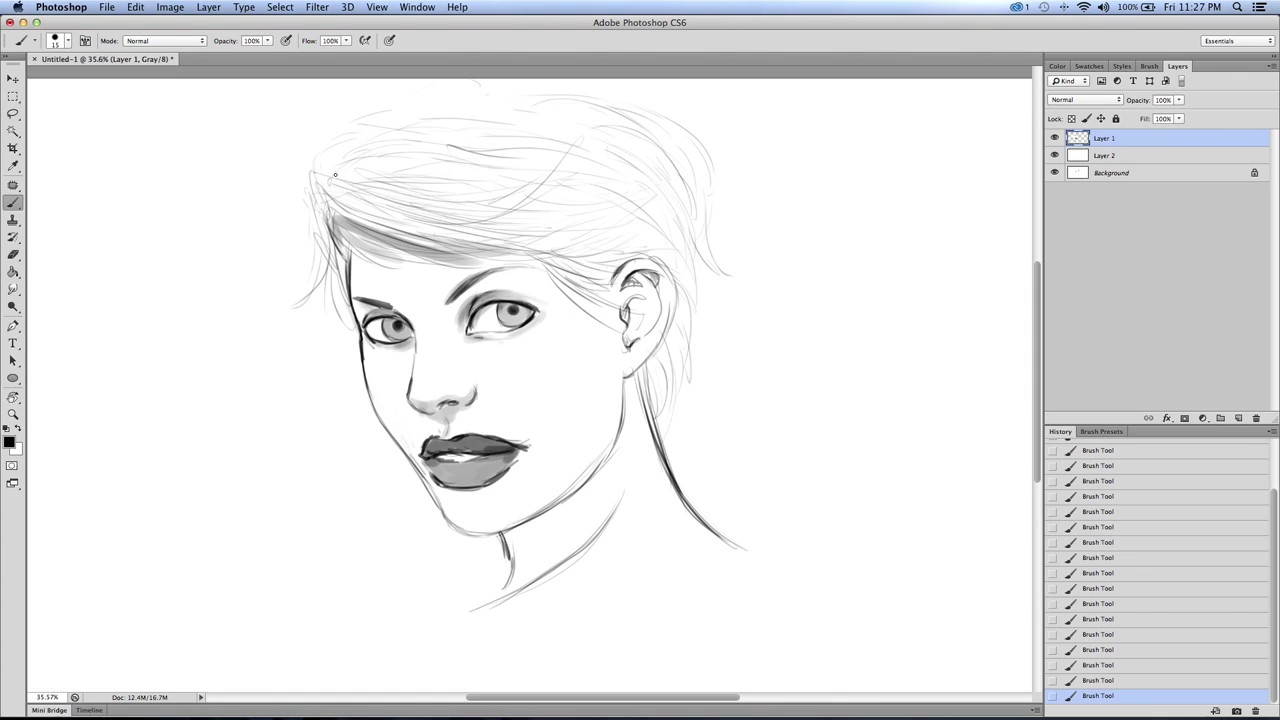
# Step: Add a few more strokes to the crown and move the sketch lower on the canvas
pyautogui.moveTo(336, 192); pyautogui.dragTo(334, 160)
pyautogui.moveTo(408, 130); pyautogui.dragTo(602, 146)
pyautogui.press('v')
pyautogui.moveTo(364, 193)
pyautogui.mouseDown()
pyautogui.moveTo(380, 249)
pyautogui.moveTo(370, 245)
pyautogui.mouseUp()
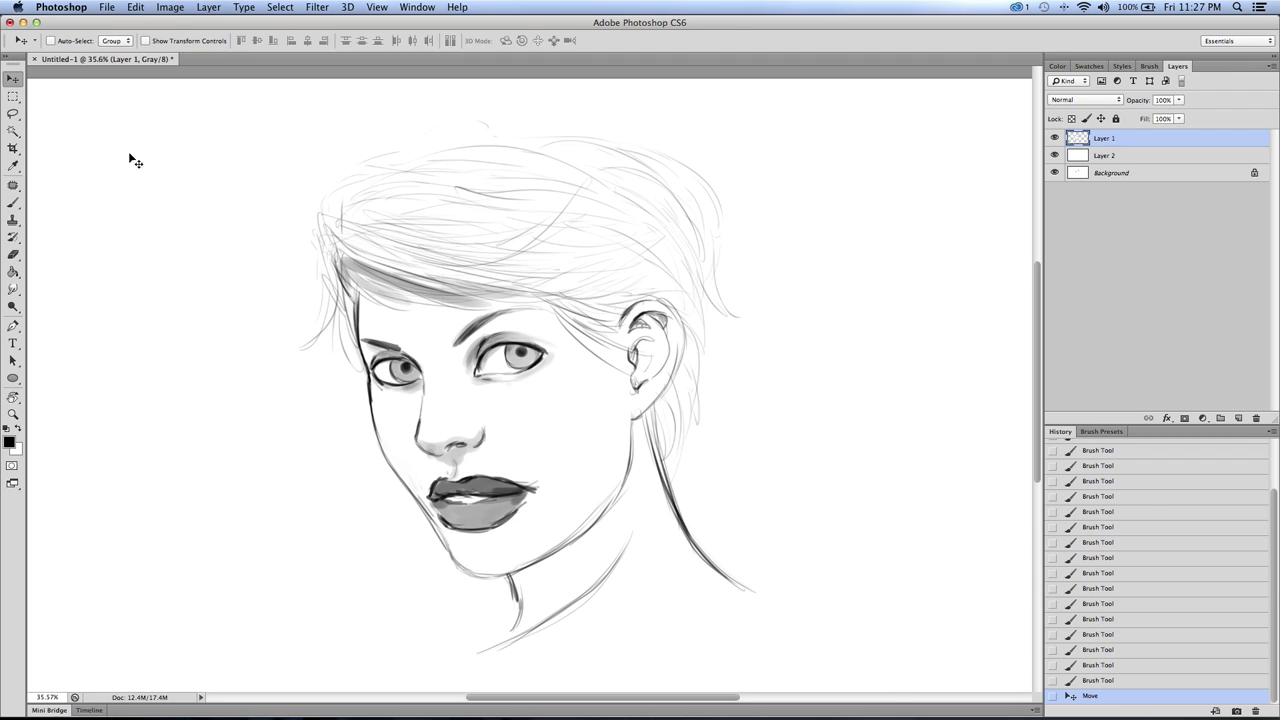
# Step: Define the hair's outer contour with darker brush strokes around the crown, the back of the head and the far side strand
pyautogui.click(13, 203)
pyautogui.moveTo(361, 219); pyautogui.dragTo(383, 187)
pyautogui.moveTo(364, 211); pyautogui.dragTo(380, 190)
pyautogui.moveTo(342, 206); pyautogui.dragTo(358, 180)
pyautogui.moveTo(342, 204); pyautogui.dragTo(366, 165)
pyautogui.moveTo(350, 183)
pyautogui.mouseDown()
pyautogui.moveTo(414, 134)
pyautogui.moveTo(530, 110)
pyautogui.moveTo(640, 153)
pyautogui.mouseUp()
pyautogui.moveTo(584, 120)
pyautogui.mouseDown()
pyautogui.moveTo(698, 170)
pyautogui.moveTo(724, 204)
pyautogui.moveTo(714, 276)
pyautogui.mouseUp()
pyautogui.moveTo(718, 172); pyautogui.dragTo(706, 324)
pyautogui.moveTo(366, 170)
pyautogui.mouseDown()
pyautogui.moveTo(320, 250)
pyautogui.moveTo(310, 337)
pyautogui.moveTo(333, 295)
pyautogui.moveTo(360, 380)
pyautogui.moveTo(348, 313)
pyautogui.mouseUp()
pyautogui.moveTo(354, 240); pyautogui.dragTo(400, 272)
pyautogui.moveTo(370, 219); pyautogui.dragTo(446, 226)
pyautogui.moveTo(362, 196)
pyautogui.mouseDown()
pyautogui.moveTo(402, 152)
pyautogui.moveTo(468, 127)
pyautogui.moveTo(570, 151)
pyautogui.moveTo(556, 139)
pyautogui.mouseUp()
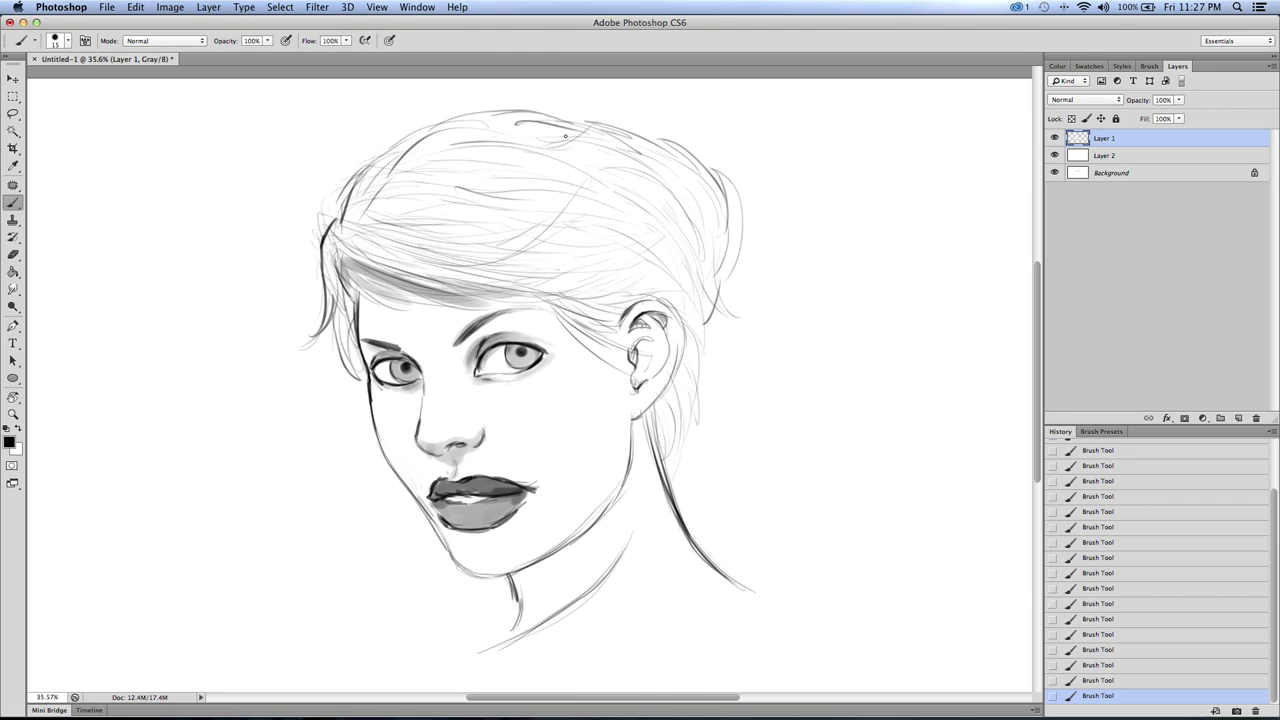
# Step: Add curved strands inside the crown and darken the hair beside the far temple and behind the ear
pyautogui.moveTo(523, 179); pyautogui.dragTo(430, 196)
pyautogui.moveTo(488, 228); pyautogui.dragTo(412, 244)
pyautogui.moveTo(520, 212)
pyautogui.mouseDown()
pyautogui.moveTo(464, 238)
pyautogui.moveTo(392, 240)
pyautogui.moveTo(362, 150)
pyautogui.mouseUp()
pyautogui.moveTo(502, 132); pyautogui.dragTo(370, 164)
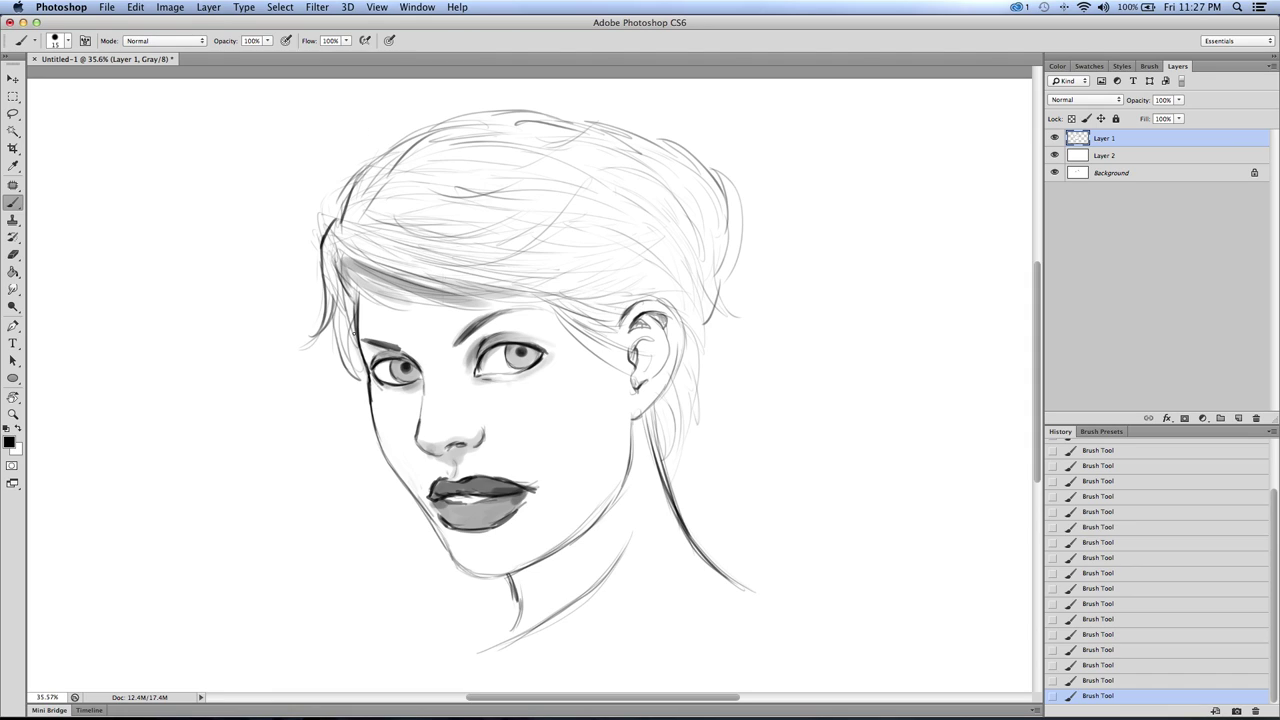
pyautogui.moveTo(350, 337)
pyautogui.mouseDown()
pyautogui.moveTo(360, 376)
pyautogui.moveTo(353, 318)
pyautogui.mouseUp()
pyautogui.moveTo(706, 330); pyautogui.dragTo(667, 474)
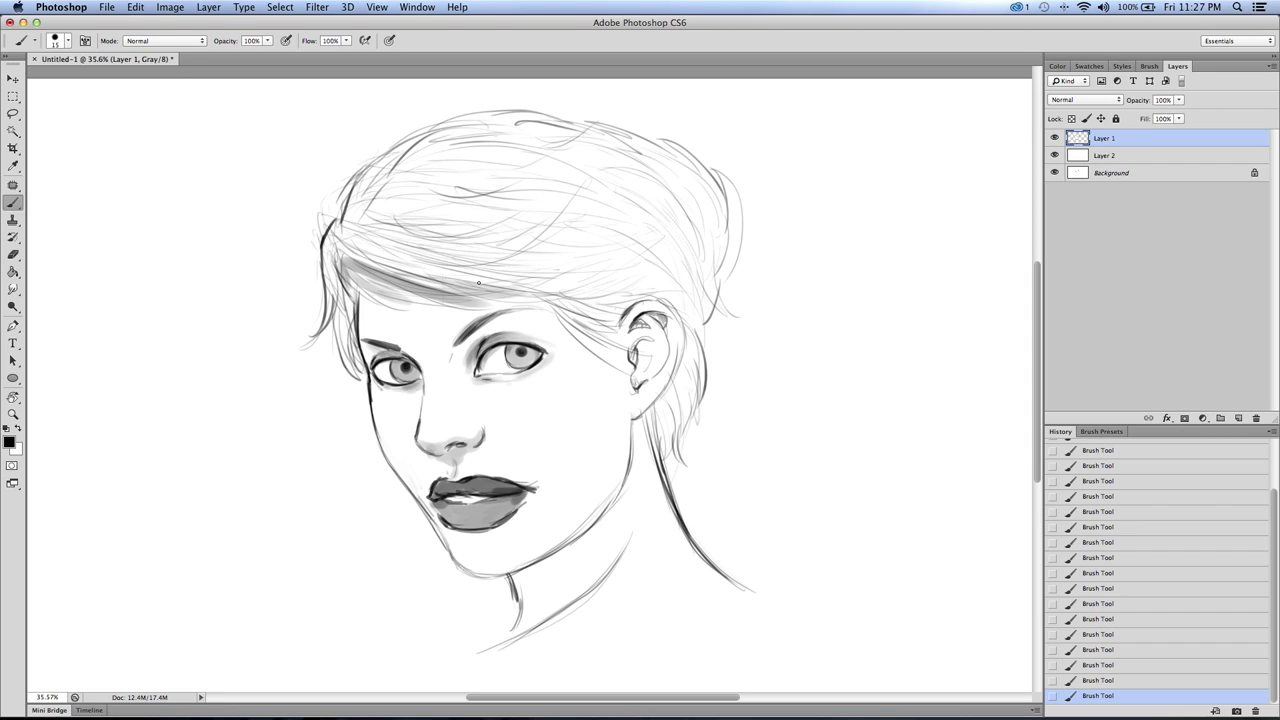
# Step: Reinforce the neck, chin and jaw lines, and touch up the far eye and the hair strands on both sides
pyautogui.moveTo(579, 596); pyautogui.dragTo(473, 655)
pyautogui.moveTo(517, 612); pyautogui.dragTo(514, 638)
pyautogui.moveTo(439, 531)
pyautogui.mouseDown()
pyautogui.moveTo(462, 568)
pyautogui.moveTo(498, 577)
pyautogui.moveTo(611, 505)
pyautogui.mouseUp()
pyautogui.moveTo(631, 443); pyautogui.dragTo(634, 422)
pyautogui.moveTo(402, 359); pyautogui.dragTo(405, 371)
pyautogui.moveTo(341, 340); pyautogui.dragTo(354, 374)
pyautogui.moveTo(702, 332); pyautogui.dragTo(692, 392)
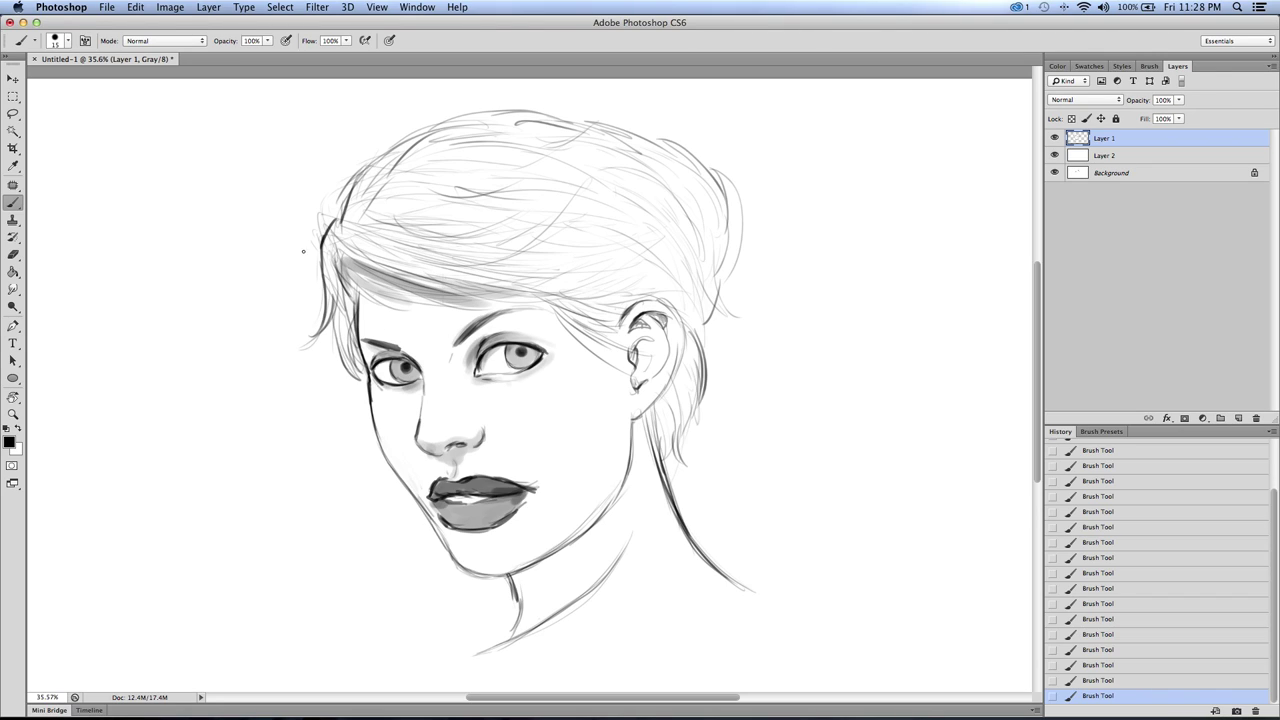
# Step: Darken the hair outline along the top of the head and down the far side strand
pyautogui.moveTo(342, 224); pyautogui.dragTo(367, 170)
pyautogui.moveTo(490, 113); pyautogui.dragTo(564, 124)
pyautogui.moveTo(546, 122)
pyautogui.mouseDown()
pyautogui.moveTo(595, 112)
pyautogui.moveTo(676, 164)
pyautogui.mouseUp()
pyautogui.moveTo(394, 142); pyautogui.dragTo(362, 170)
pyautogui.moveTo(348, 190); pyautogui.dragTo(321, 262)
pyautogui.moveTo(321, 260)
pyautogui.mouseDown()
pyautogui.moveTo(328, 318)
pyautogui.moveTo(360, 372)
pyautogui.mouseUp()
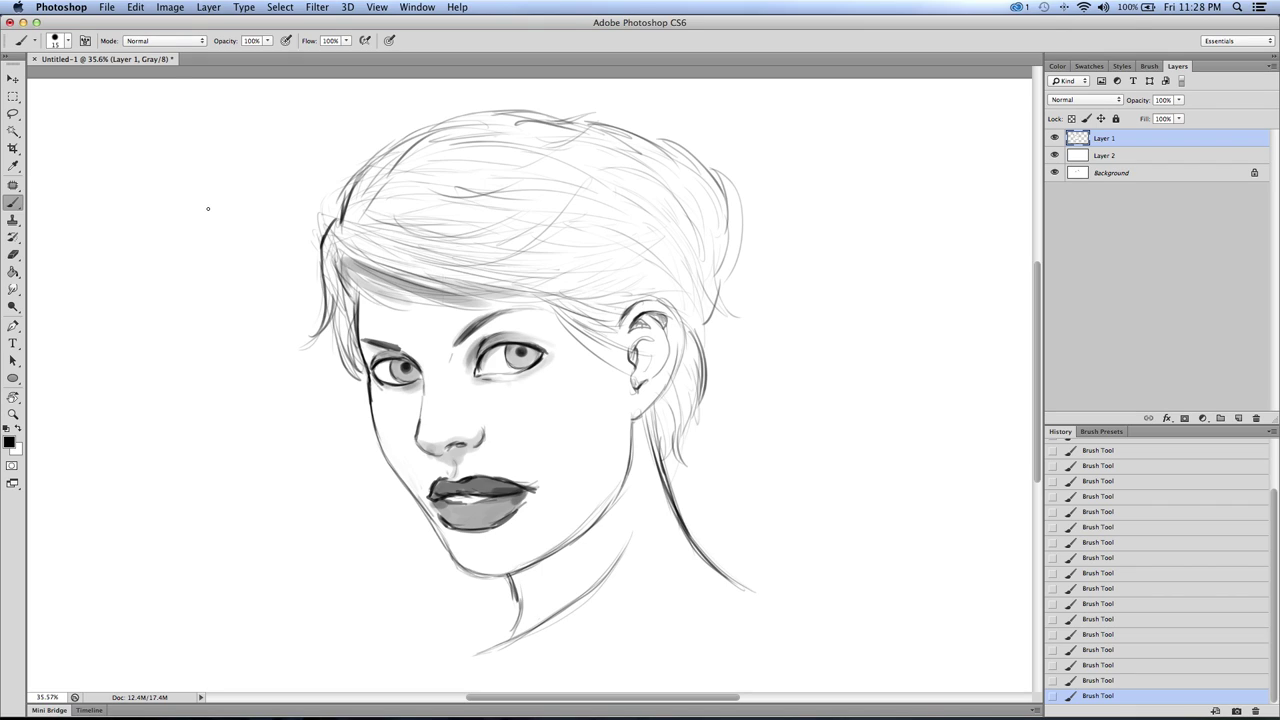
# Step: Check the layers by toggling their visibility, and merge the sketch and white layers down into the Background
pyautogui.keyDown('alt'); pyautogui.click(1055, 155); pyautogui.keyUp('alt')
pyautogui.keyDown('alt'); pyautogui.click(1055, 155); pyautogui.keyUp('alt')
pyautogui.click(1054, 138)
pyautogui.click(1054, 139)
pyautogui.press('super+e')
pyautogui.press('super+e')
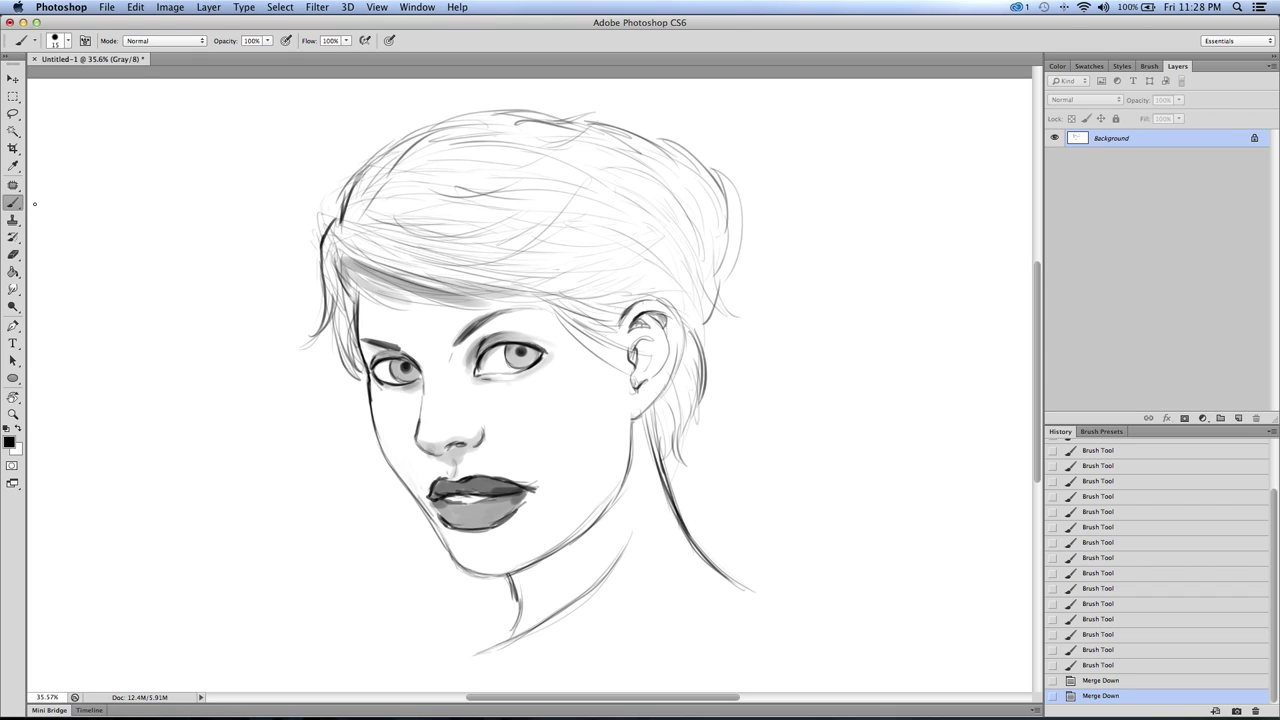
# Step: Choose the Painting - Chalk Marker brush, check its brush settings, and lower its opacity to 21%
pyautogui.click(69, 42)
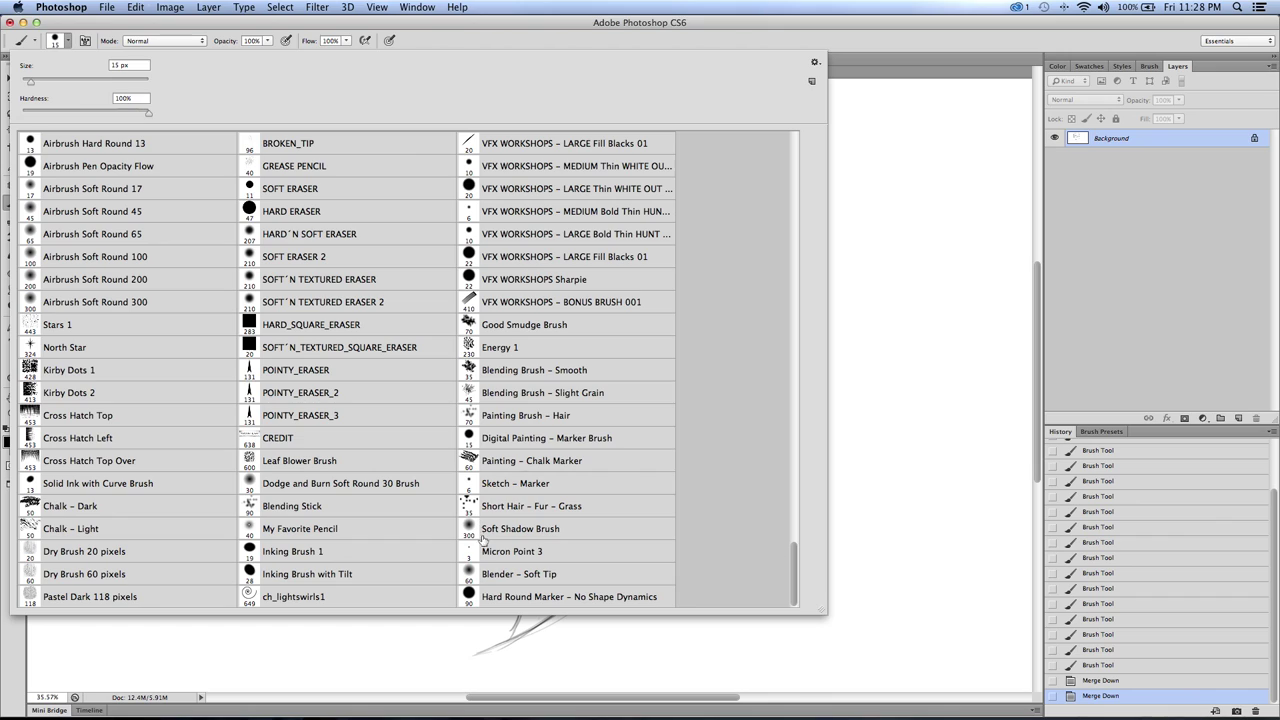
pyautogui.click(496, 464)
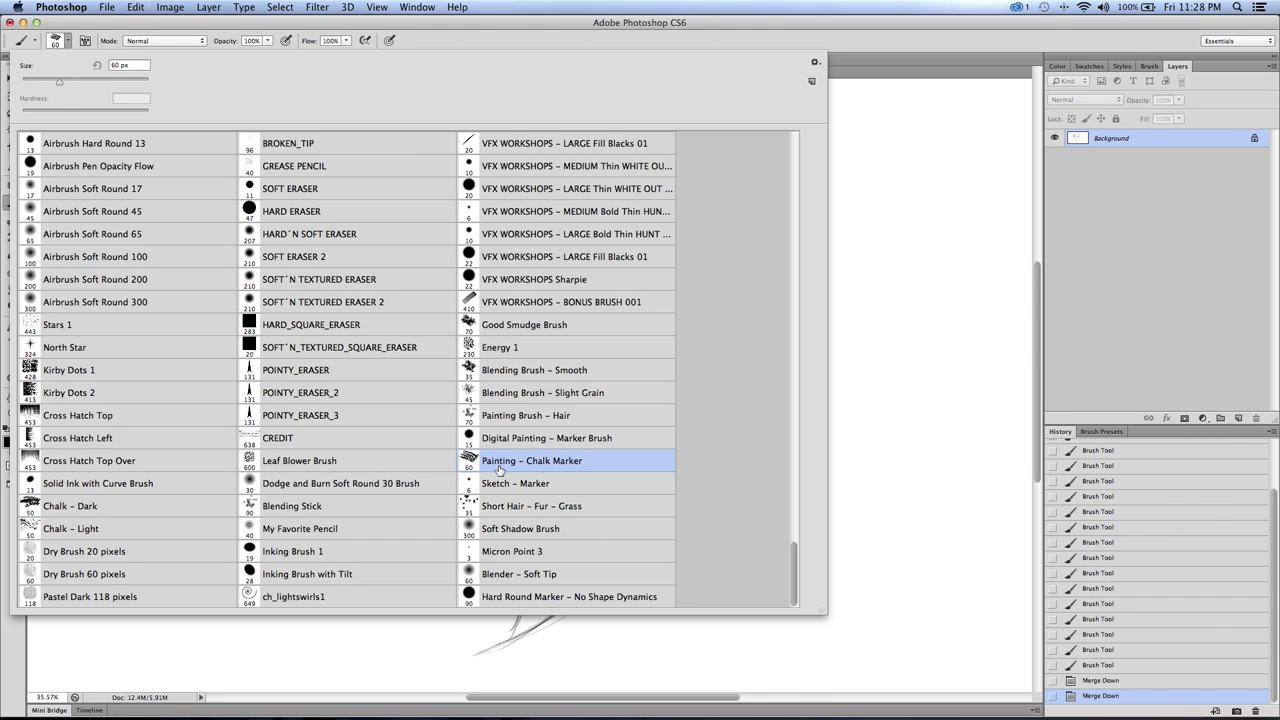
pyautogui.click(866, 494)
pyautogui.hotkey('ctrl', 'z')
pyautogui.click(1151, 67)
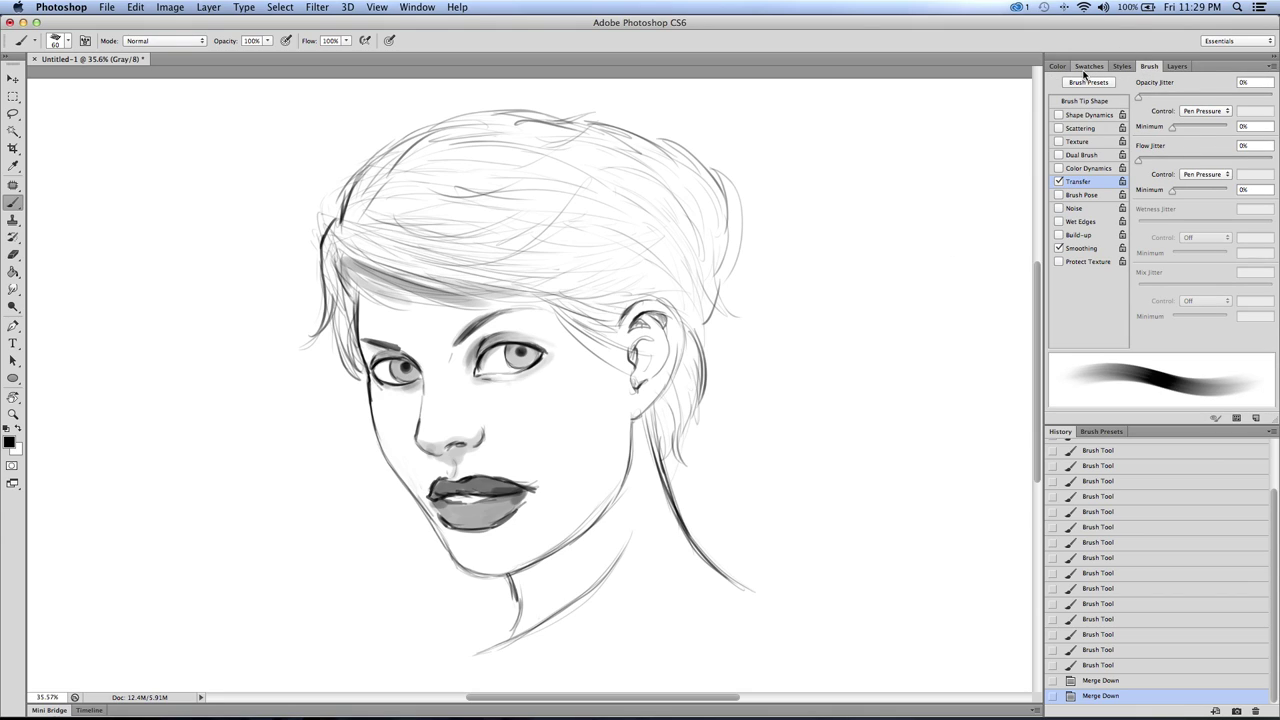
pyautogui.click(267, 41)
pyautogui.moveTo(268, 53); pyautogui.dragTo(218, 57)
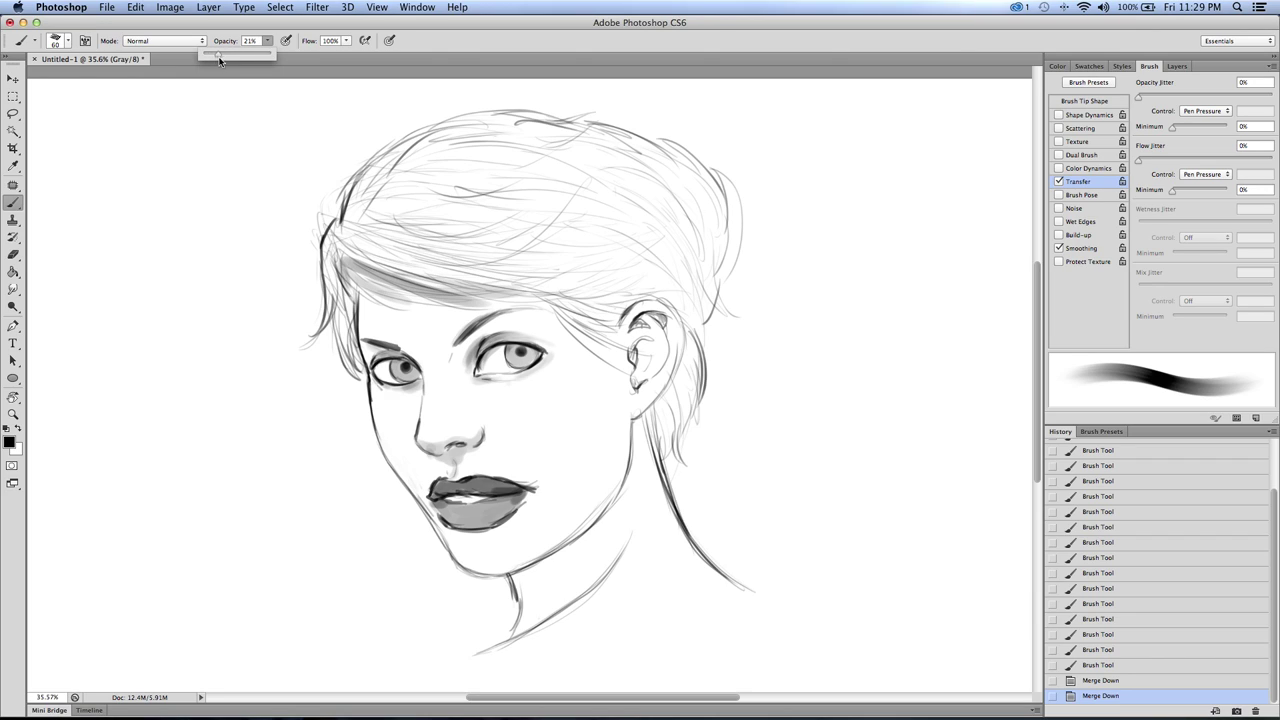
pyautogui.click(201, 78)
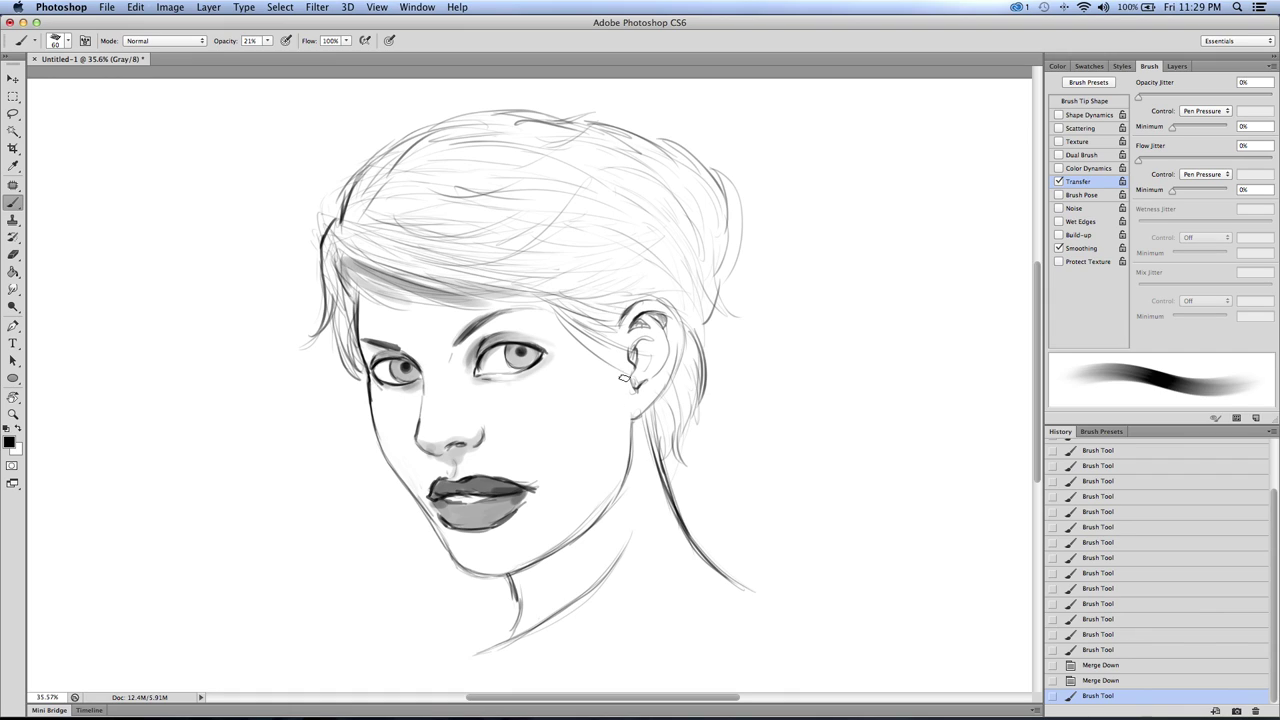
# Step: Enlarge the chalk brush and lay soft gray shading over the near cheek and along the jaw
pyautogui.press(']')
pyautogui.press(']')
pyautogui.press(']')
pyautogui.press(']')
pyautogui.press(']')
pyautogui.press(']')
pyautogui.press(']')
pyautogui.press(']')
pyautogui.press(']')
pyautogui.moveTo(591, 365)
pyautogui.mouseDown()
pyautogui.moveTo(569, 511)
pyautogui.moveTo(585, 495)
pyautogui.mouseUp()
pyautogui.press(']')
pyautogui.moveTo(534, 544); pyautogui.dragTo(587, 473)
pyautogui.moveTo(590, 415)
pyautogui.mouseDown()
pyautogui.moveTo(579, 475)
pyautogui.moveTo(592, 385)
pyautogui.mouseUp()
# Step: Reduce the brush size and shade the area between the near eyebrow and the bridge of the nose
pyautogui.press('[')
pyautogui.press('[')
pyautogui.press('[')
pyautogui.press('[')
pyautogui.moveTo(491, 326)
pyautogui.mouseDown()
pyautogui.moveTo(462, 355)
pyautogui.moveTo(470, 337)
pyautogui.mouseUp()
pyautogui.press('[')
pyautogui.press('[')
pyautogui.moveTo(484, 320)
pyautogui.mouseDown()
pyautogui.moveTo(461, 353)
pyautogui.moveTo(478, 332)
pyautogui.mouseUp()
# Step: Enlarge the brush and shade from the near temple down the side of the cheek beside the ear
pyautogui.press(']')
pyautogui.press(']')
pyautogui.press(']')
pyautogui.press(']')
pyautogui.press(']')
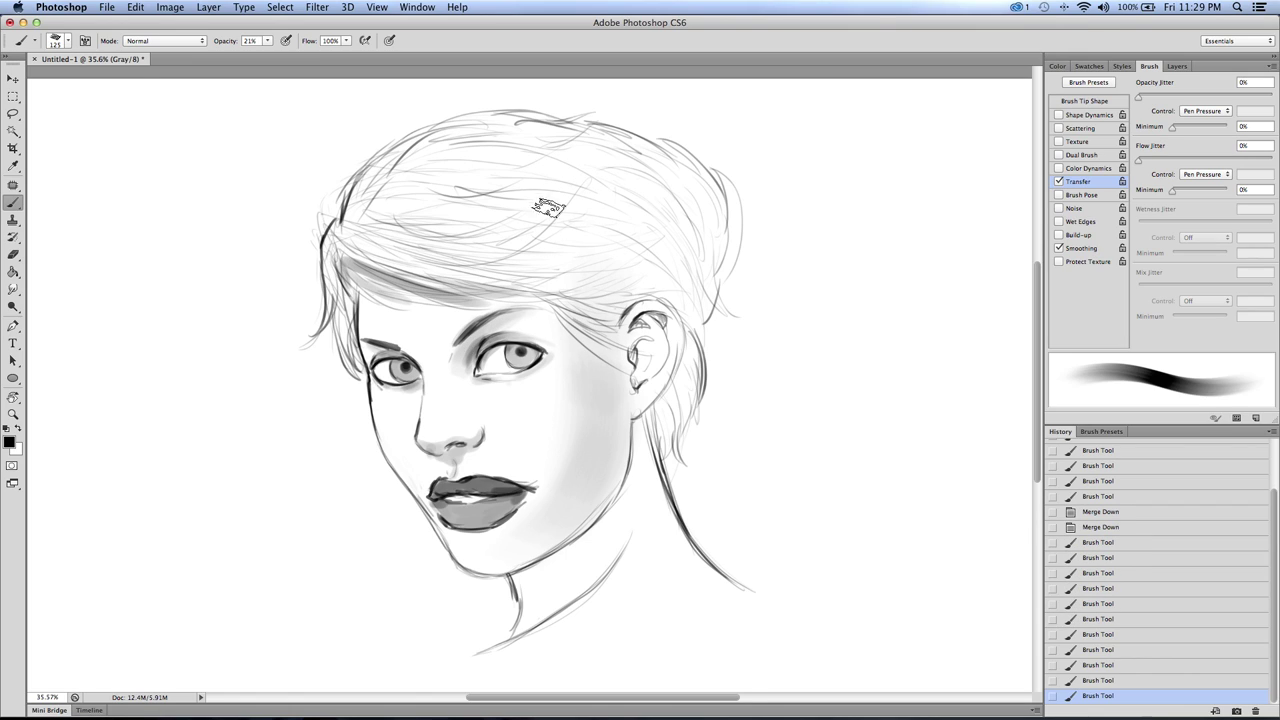
pyautogui.moveTo(556, 310)
pyautogui.mouseDown()
pyautogui.moveTo(563, 366)
pyautogui.moveTo(618, 424)
pyautogui.mouseUp()
# Step: Shade the hair in light gray with a larger brush, covering the crown, the area behind the ear and the fringe
pyautogui.press(']')
pyautogui.press(']')
pyautogui.press(']')
pyautogui.moveTo(393, 203)
pyautogui.mouseDown()
pyautogui.moveTo(502, 216)
pyautogui.moveTo(591, 180)
pyautogui.moveTo(657, 225)
pyautogui.moveTo(661, 287)
pyautogui.mouseUp()
pyautogui.press('[')
pyautogui.moveTo(658, 436); pyautogui.dragTo(660, 305)
pyautogui.moveTo(540, 263)
pyautogui.mouseDown()
pyautogui.moveTo(405, 240)
pyautogui.moveTo(349, 265)
pyautogui.mouseUp()
# Step: Enlarge the chalk brush to 400 px and cover the whole hair mass with an even light gray tone
pyautogui.press('[')
pyautogui.press('[')
pyautogui.press(']')
pyautogui.press(']')
pyautogui.press(']')
pyautogui.press(']')
pyautogui.press(']')
pyautogui.press(']')
pyautogui.press(']')
pyautogui.press(']')
pyautogui.press(']')
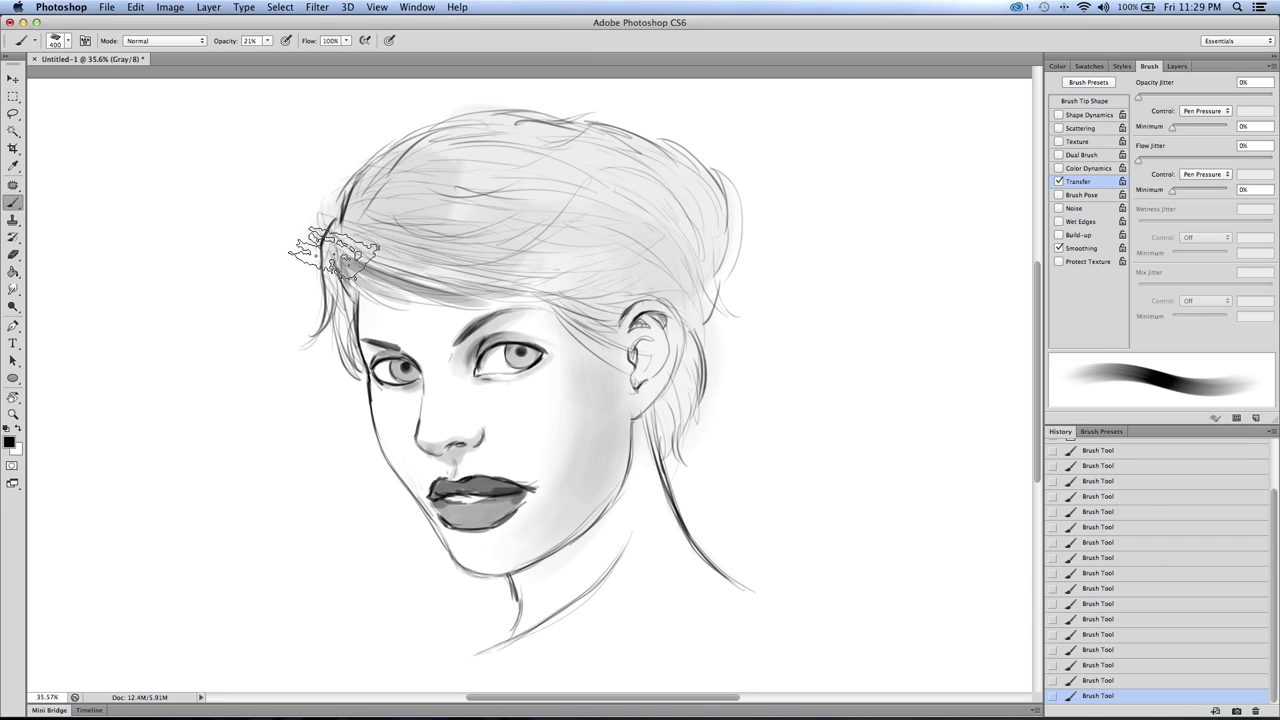
# Step: Wash light gray over the background, face and neck, and deepen the fringe and near-eye shading with a smaller brush
pyautogui.moveTo(286, 160)
pyautogui.mouseDown()
pyautogui.moveTo(433, 465)
pyautogui.moveTo(600, 643)
pyautogui.moveTo(686, 457)
pyautogui.moveTo(677, 157)
pyautogui.moveTo(276, 304)
pyautogui.moveTo(345, 291)
pyautogui.mouseUp()
pyautogui.moveTo(337, 237)
pyautogui.mouseDown()
pyautogui.moveTo(414, 214)
pyautogui.moveTo(543, 463)
pyautogui.moveTo(671, 491)
pyautogui.moveTo(714, 259)
pyautogui.moveTo(430, 115)
pyautogui.moveTo(320, 315)
pyautogui.moveTo(314, 465)
pyautogui.moveTo(232, 208)
pyautogui.moveTo(305, 262)
pyautogui.moveTo(505, 120)
pyautogui.moveTo(343, 281)
pyautogui.mouseUp()
pyautogui.press('[')
pyautogui.press('[')
pyautogui.press('[')
pyautogui.press('[')
pyautogui.press('[')
pyautogui.press('[')
pyautogui.moveTo(409, 214)
pyautogui.mouseDown()
pyautogui.moveTo(485, 246)
pyautogui.moveTo(420, 285)
pyautogui.mouseUp()
pyautogui.press('[')
pyautogui.press('[')
pyautogui.press('[')
pyautogui.moveTo(482, 336); pyautogui.dragTo(555, 326)
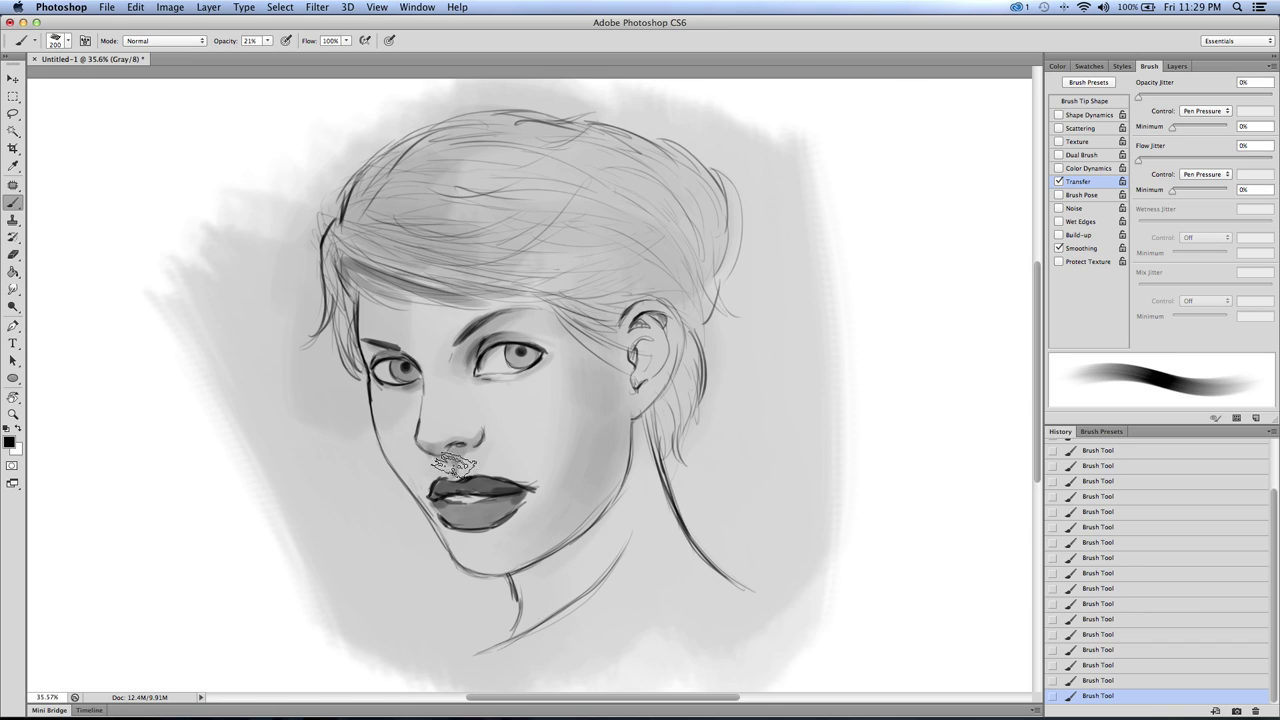
# Step: Reduce the brush to 125 px and shade beneath the nose and along the front line of the neck
pyautogui.press('[')
pyautogui.press('[')
pyautogui.press(']')
pyautogui.press('[')
pyautogui.press('[')
pyautogui.press('[')
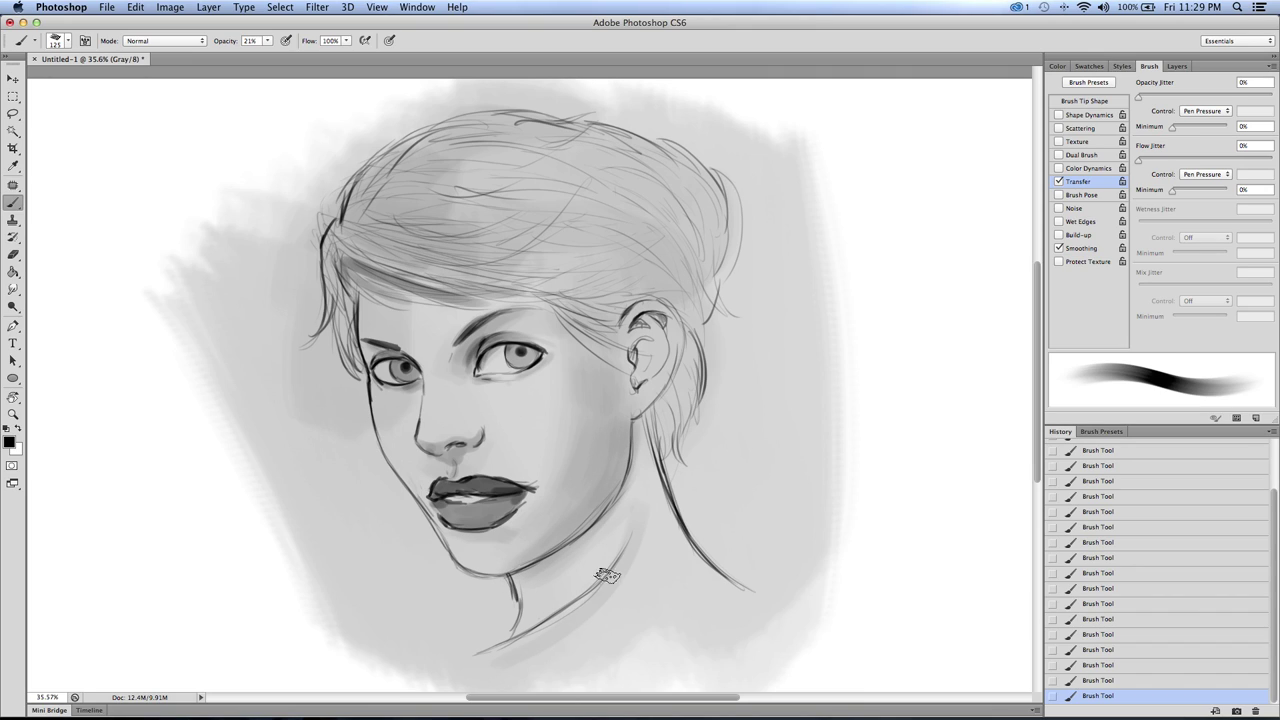
# Step: Shade along the back of the neck with a 200 px brush and the inside of the ear with a smaller one
pyautogui.press(']')
pyautogui.press(']')
pyautogui.press(']')
pyautogui.press('[')
pyautogui.press('[')
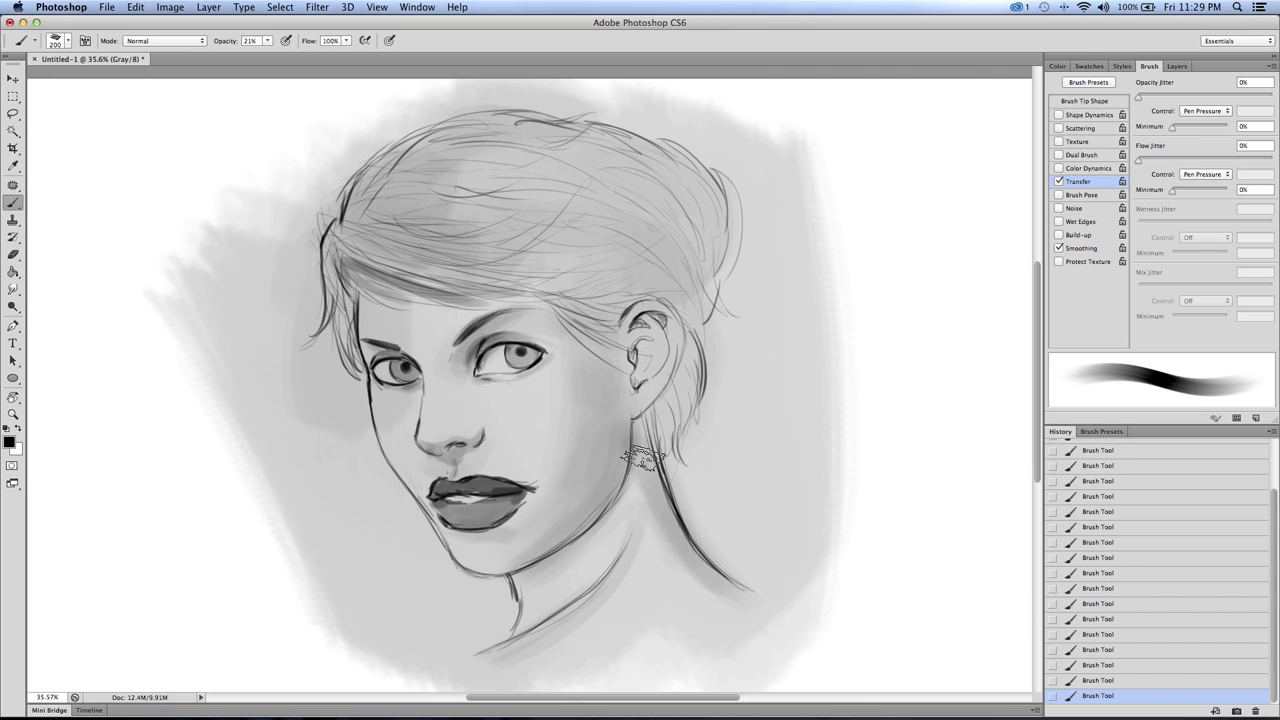
pyautogui.press('[')
pyautogui.press('[')
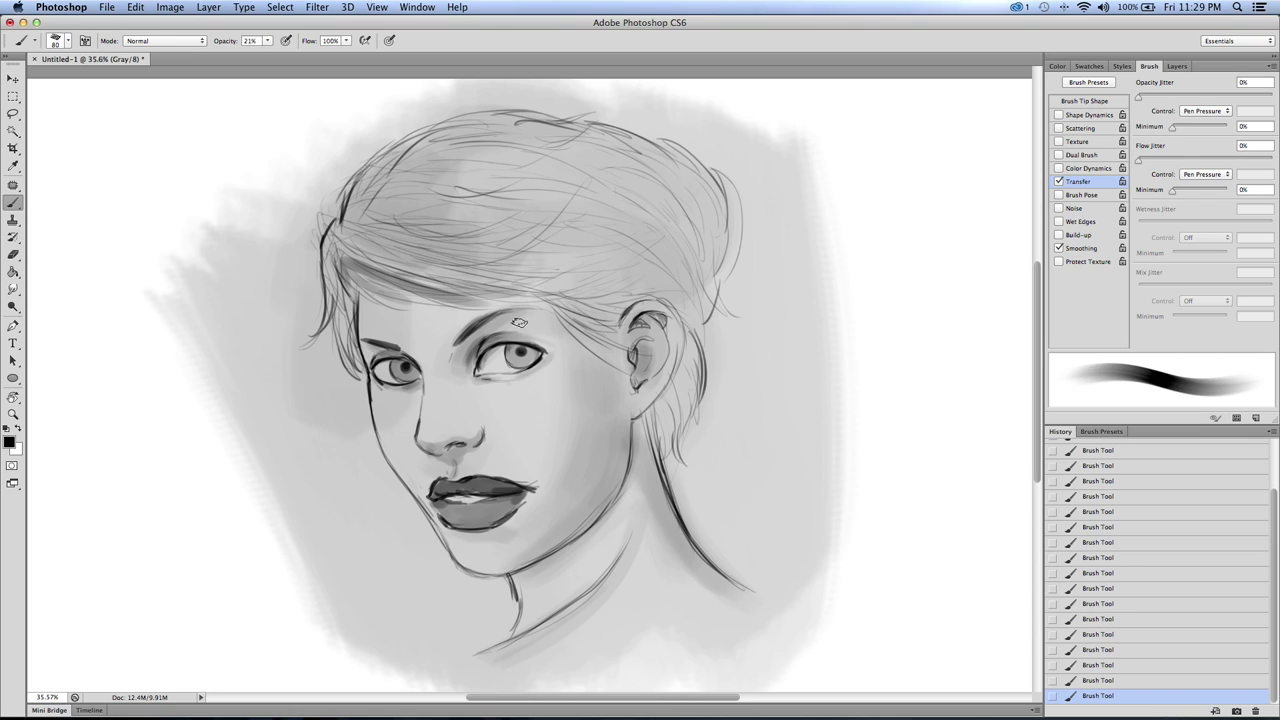
# Step: Reduce the brush to 50 px and touch up the fine shading around the near eye and brow
pyautogui.press(']')
pyautogui.press(']')
pyautogui.press('[')
pyautogui.press('[')
pyautogui.press('[')
pyautogui.press('[')
pyautogui.press('[')
pyautogui.press('[')
pyautogui.press('[')
pyautogui.press('[')
pyautogui.press('[')
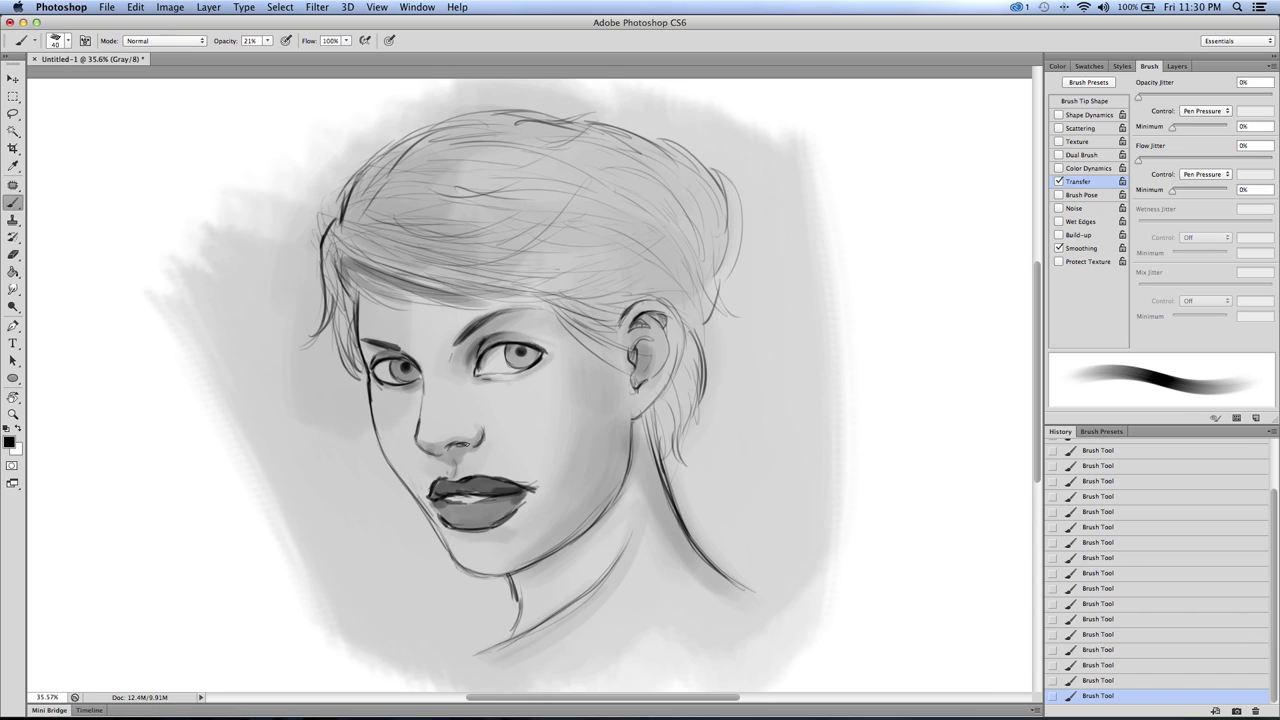
pyautogui.press(']')
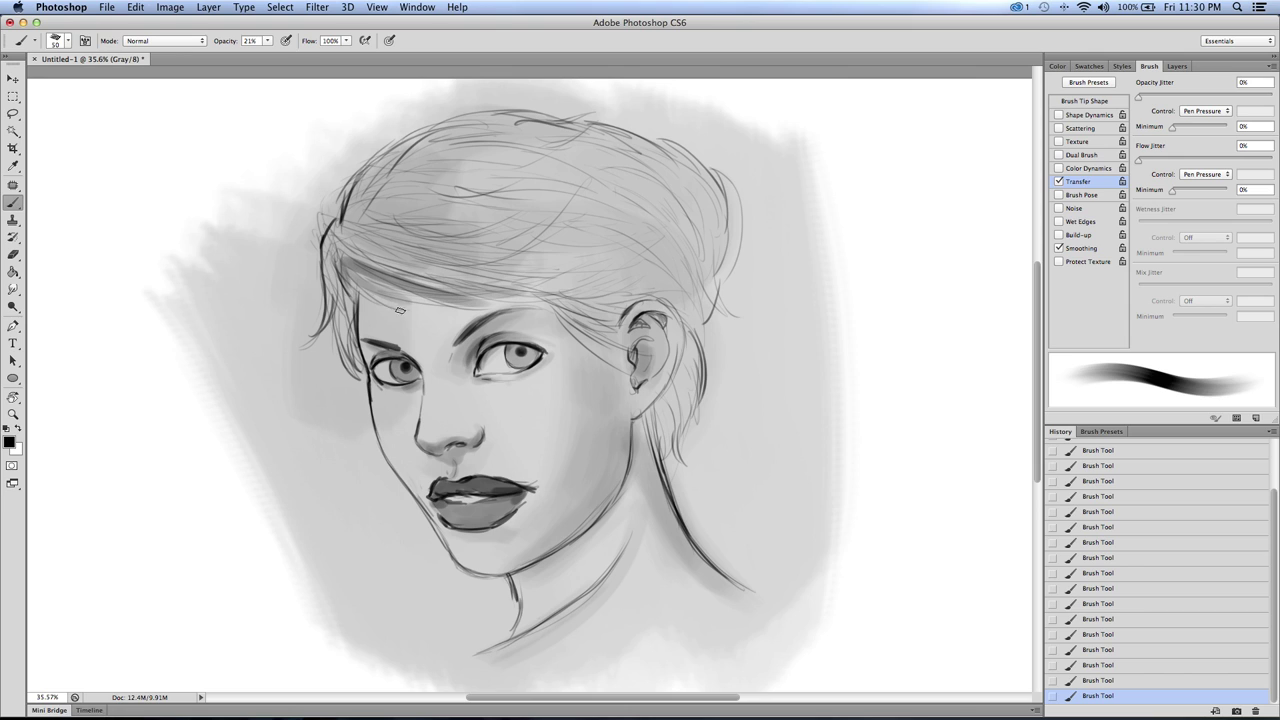
# Step: Shade the underside, nostrils and wing of the nose at close range with a 45 px brush, undoing the last stroke
pyautogui.click(13, 413)
pyautogui.moveTo(449, 440); pyautogui.dragTo(474, 432)
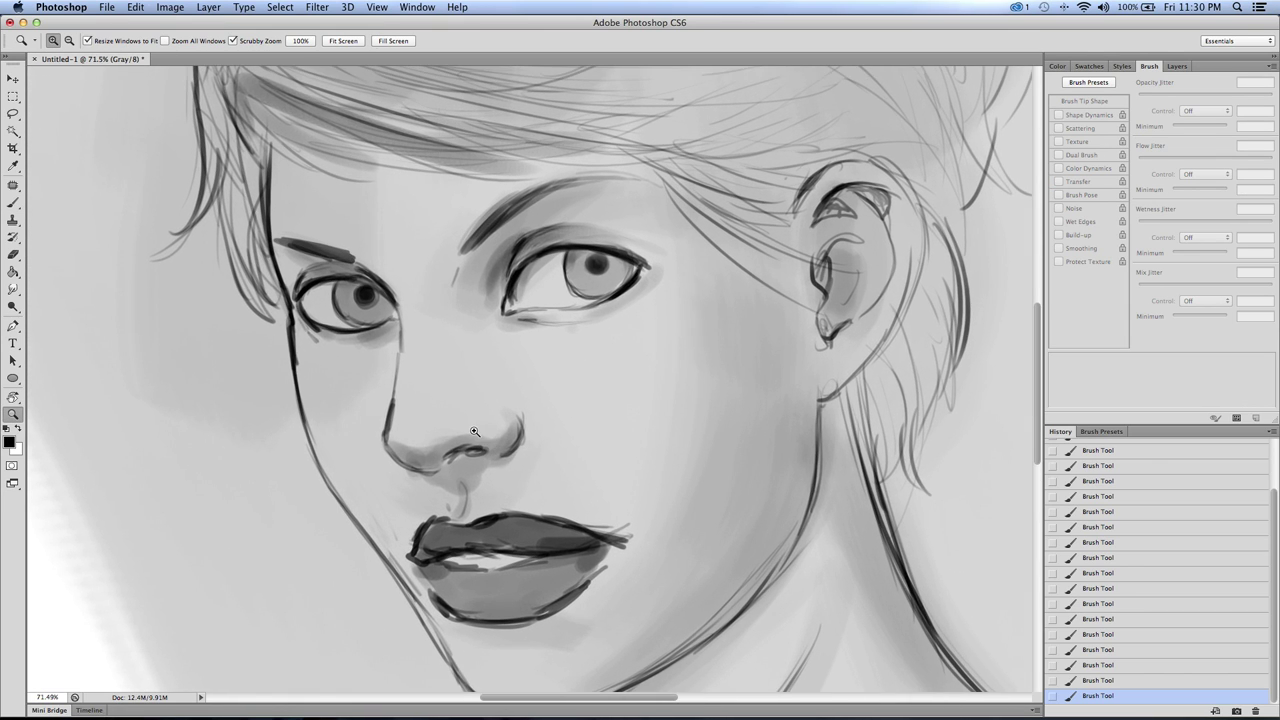
pyautogui.click(13, 203)
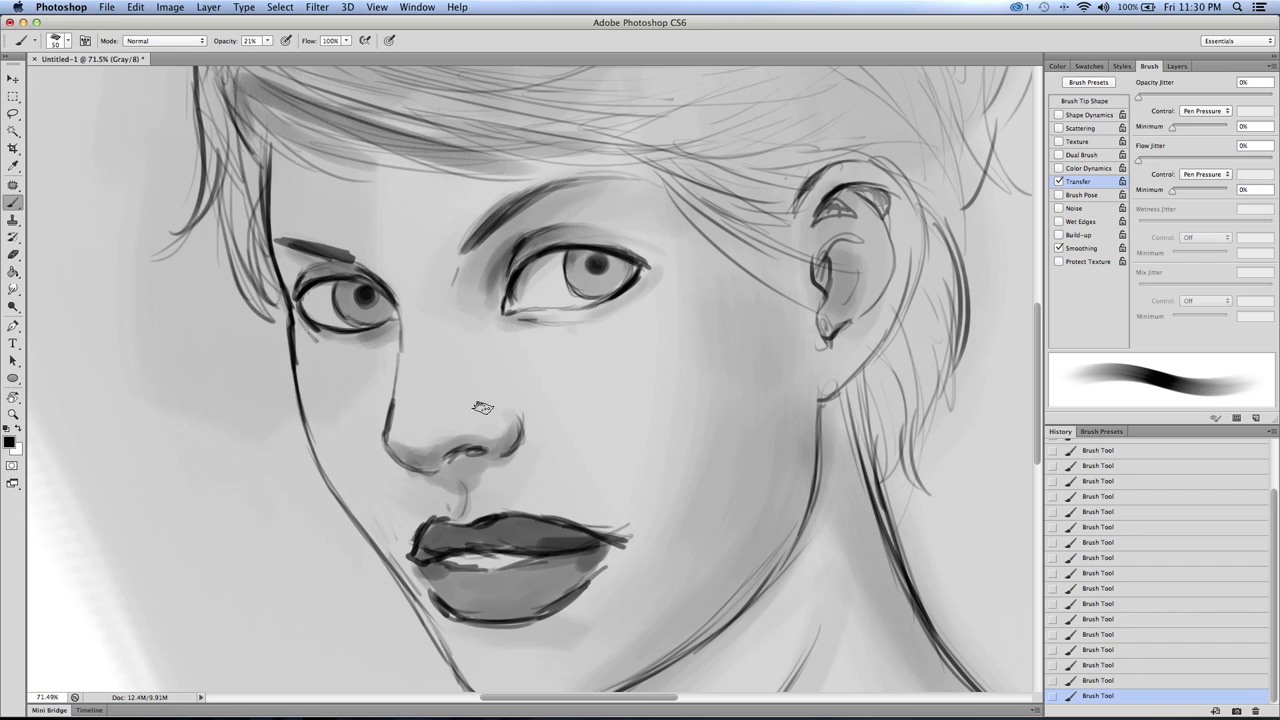
pyautogui.press('[')
pyautogui.moveTo(511, 414); pyautogui.dragTo(494, 445)
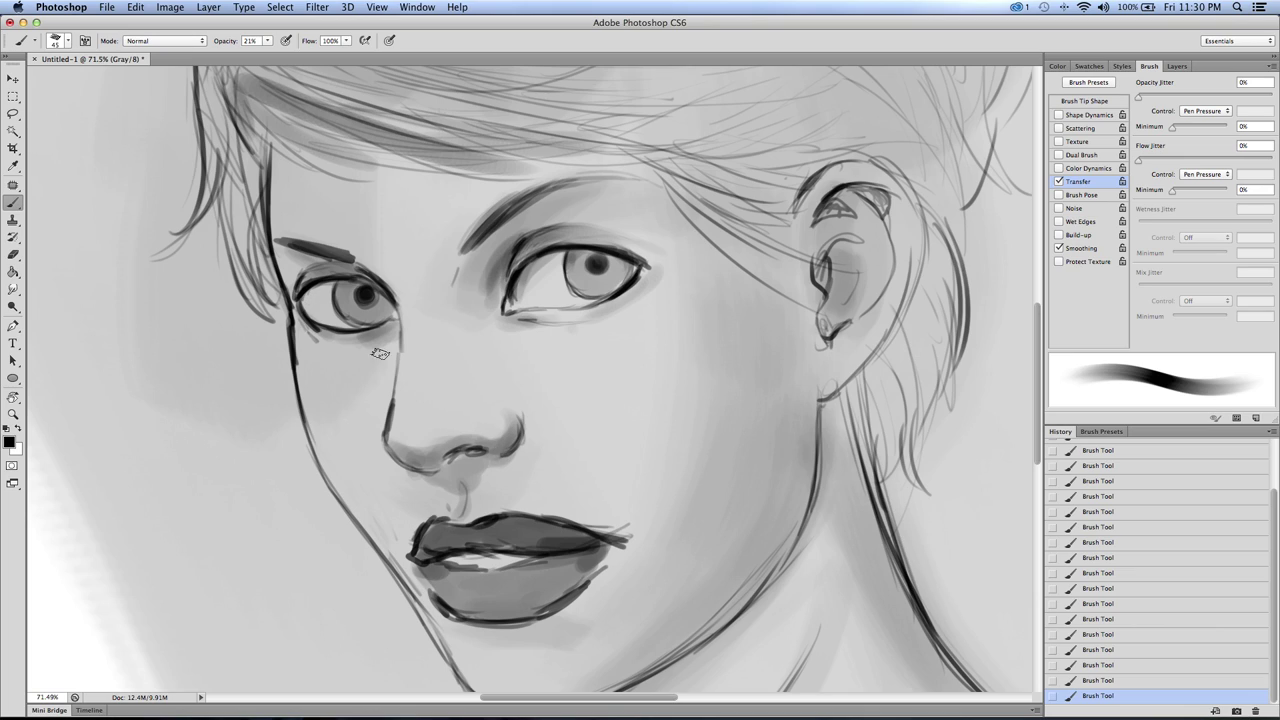
pyautogui.moveTo(440, 457); pyautogui.dragTo(485, 452)
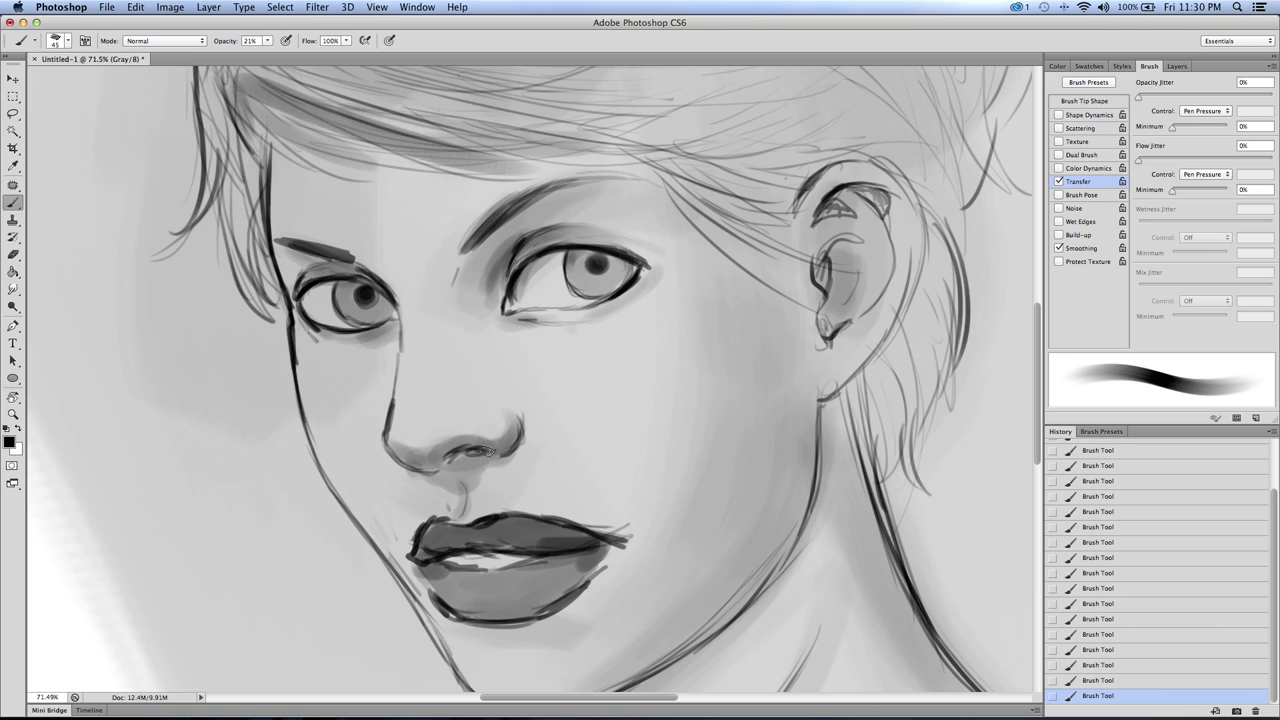
pyautogui.moveTo(401, 443); pyautogui.dragTo(439, 449)
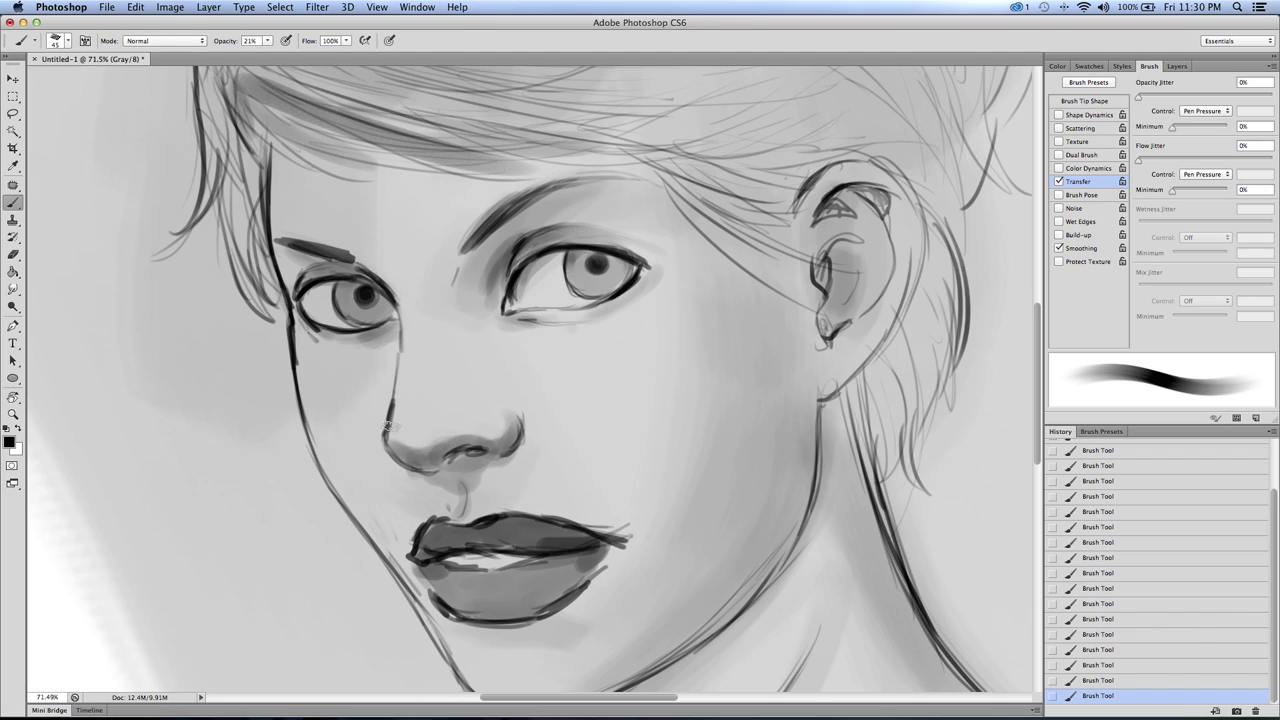
pyautogui.moveTo(390, 440)
pyautogui.mouseDown()
pyautogui.moveTo(449, 435)
pyautogui.moveTo(485, 442)
pyautogui.moveTo(512, 415)
pyautogui.mouseUp()
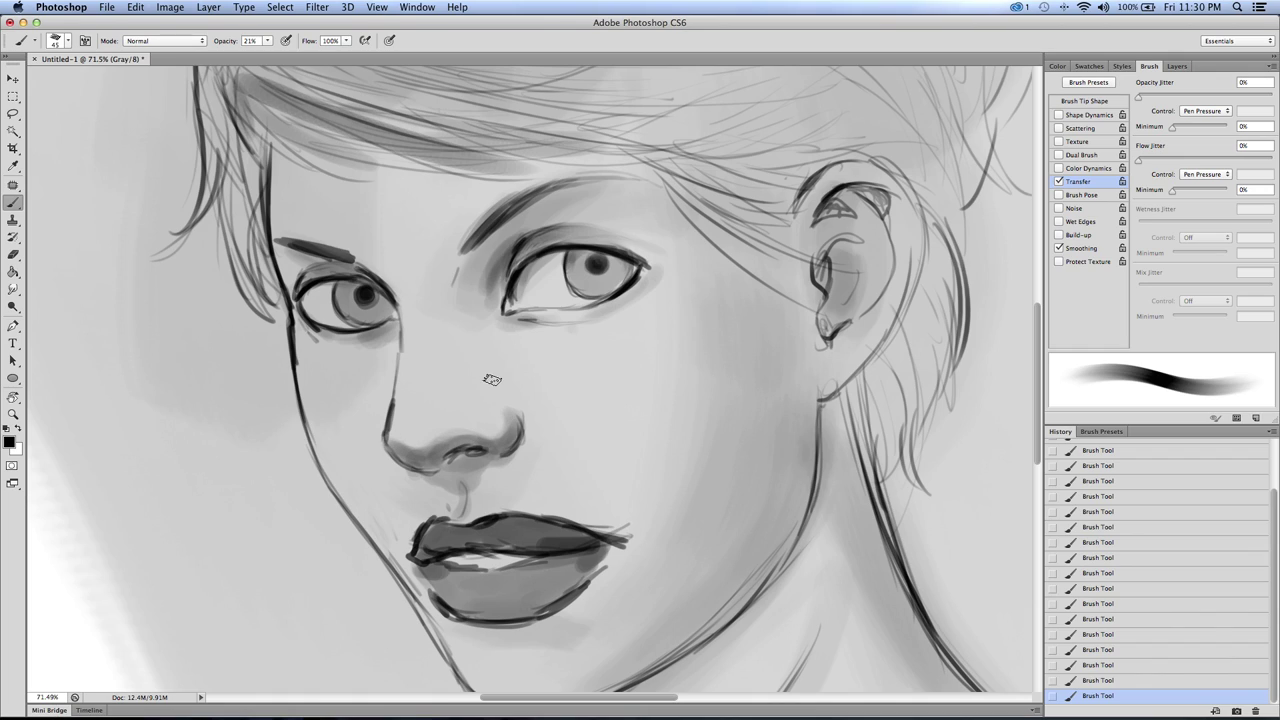
pyautogui.press('super+z')
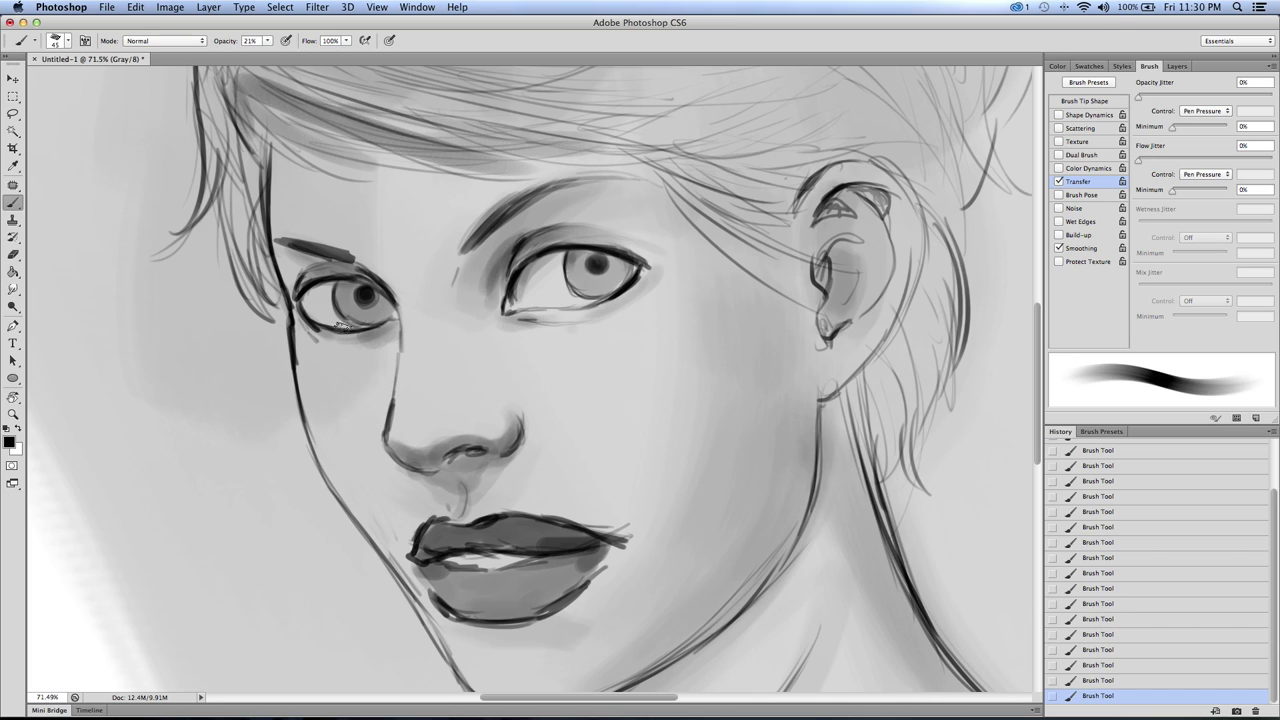
# Step: Darken the area under the far eye and the upper and lower lids of the near eye
pyautogui.moveTo(390, 334); pyautogui.dragTo(354, 348)
pyautogui.moveTo(514, 323); pyautogui.dragTo(599, 305)
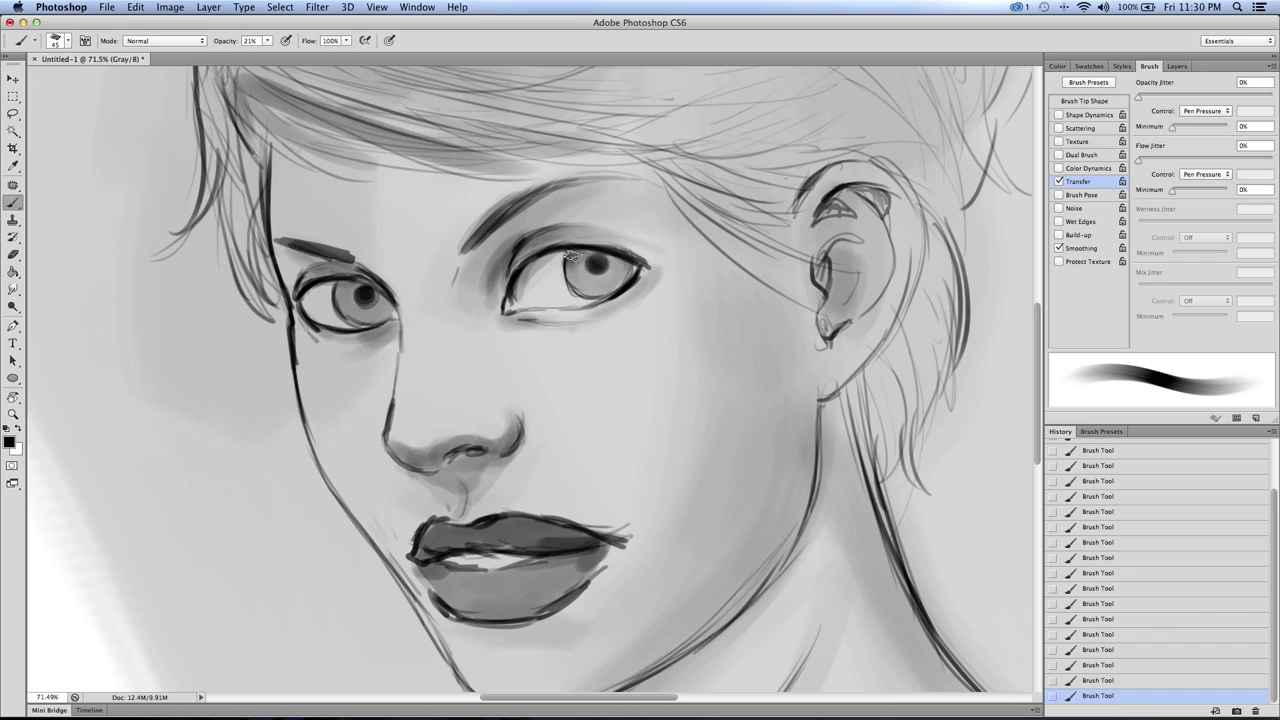
pyautogui.moveTo(526, 240)
pyautogui.mouseDown()
pyautogui.moveTo(628, 237)
pyautogui.moveTo(578, 228)
pyautogui.moveTo(657, 255)
pyautogui.mouseUp()
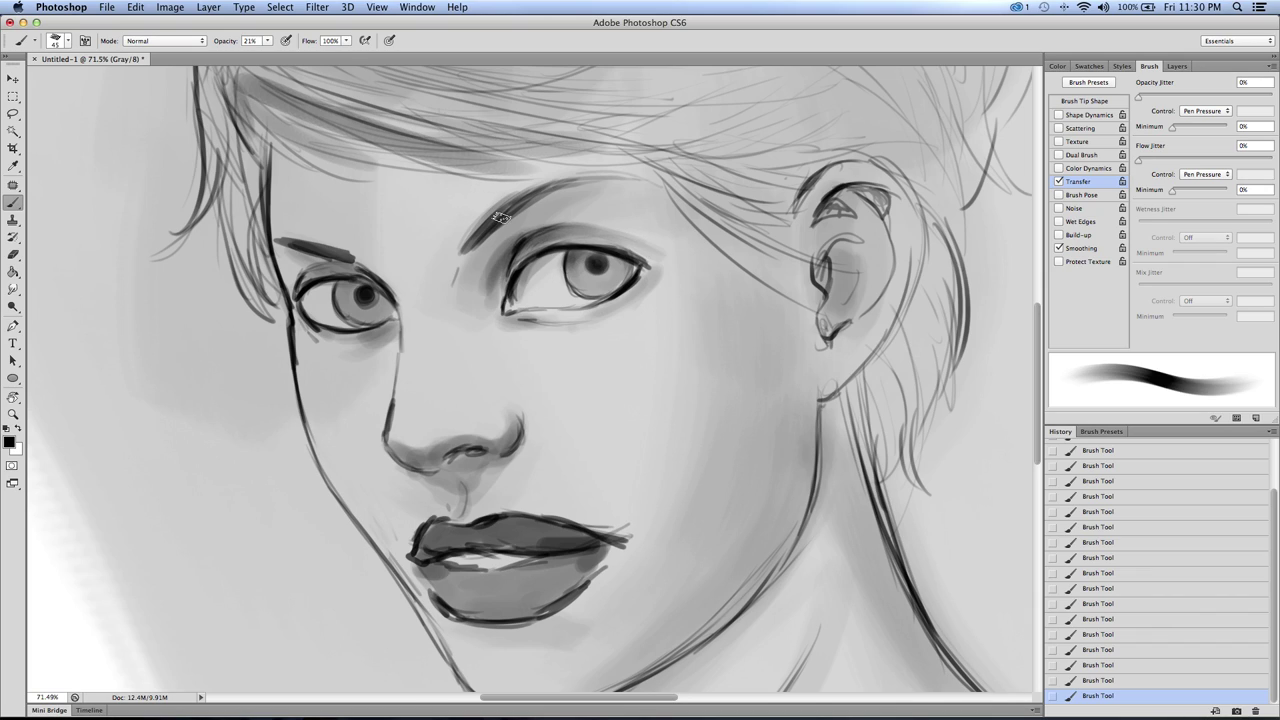
# Step: Enlarge the brush and shade from the near eye's inner corner down beneath its lower lid
pyautogui.press(']')
pyautogui.press(']')
pyautogui.press(']')
pyautogui.press(']')
pyautogui.press(']')
pyautogui.press(']')
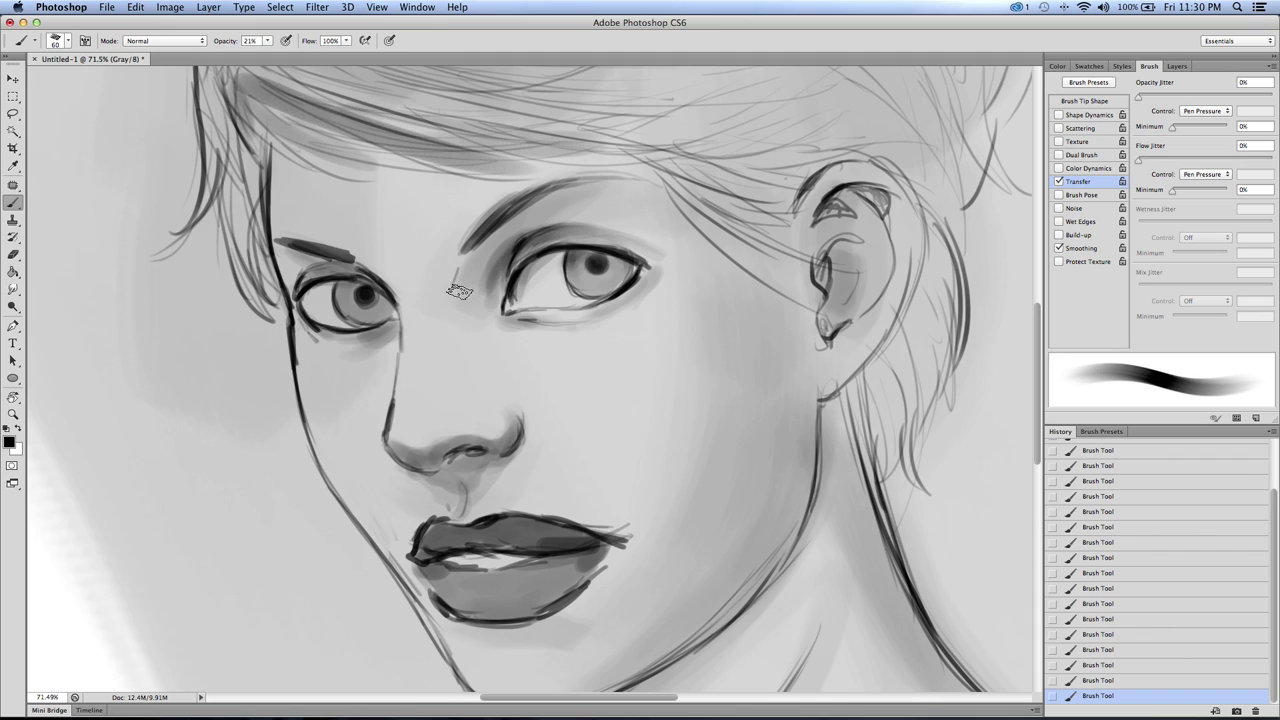
pyautogui.press(']')
pyautogui.press(']')
pyautogui.moveTo(447, 280)
pyautogui.mouseDown()
pyautogui.moveTo(469, 311)
pyautogui.moveTo(545, 349)
pyautogui.moveTo(455, 307)
pyautogui.moveTo(573, 359)
pyautogui.mouseUp()
# Step: Adjust the brush to 100 px and deepen the shadow beneath the far eye beside the nose
pyautogui.press('[')
pyautogui.press('[')
pyautogui.press('[')
pyautogui.press('[')
pyautogui.press('[')
pyautogui.press('[')
pyautogui.press(']')
pyautogui.press(']')
pyautogui.press(']')
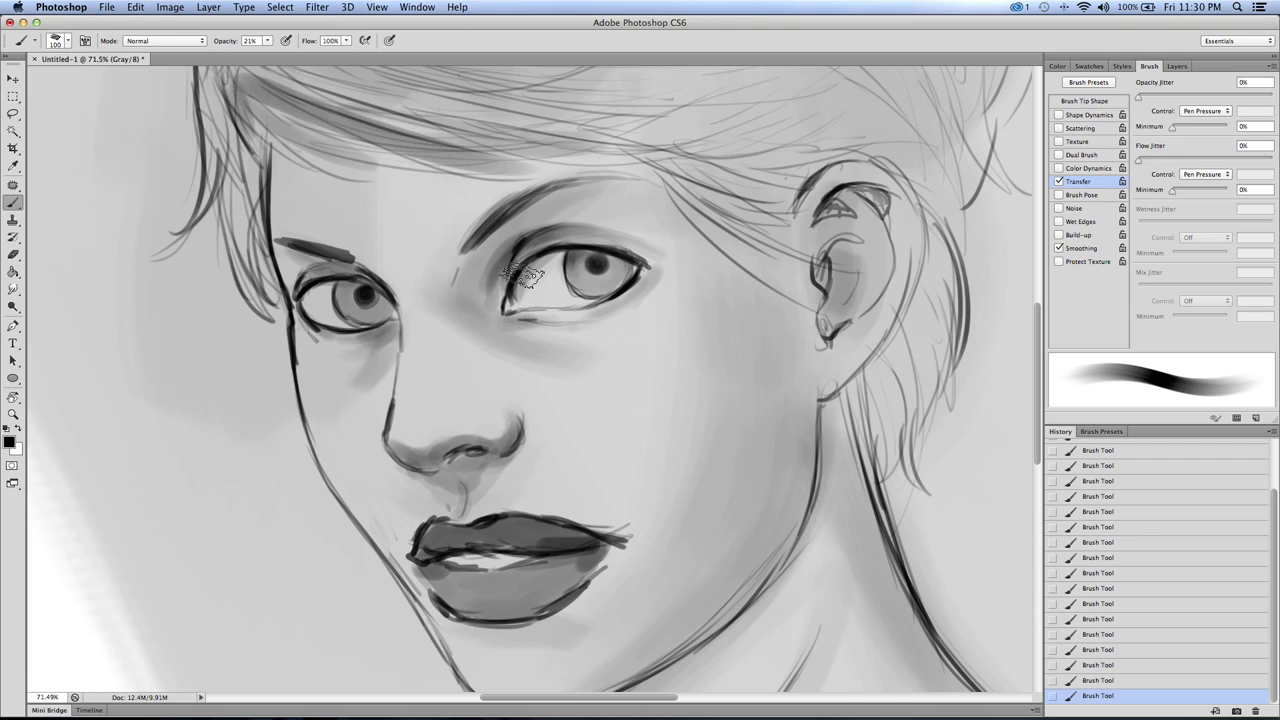
# Step: Enlarge the brush to 150 px or more and build up shading on the nose bridge and under the near eye
pyautogui.press(']')
pyautogui.press(']')
pyautogui.press(']')
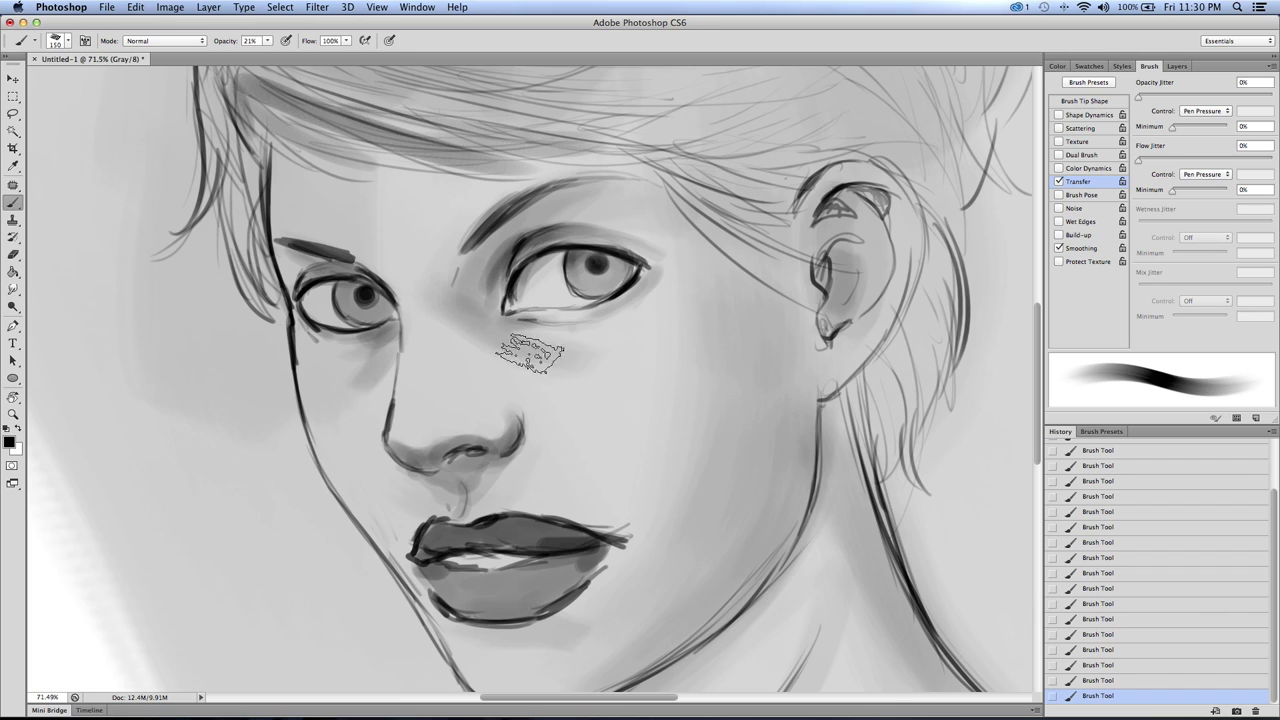
pyautogui.press(']')
pyautogui.press(']')
pyautogui.press(']')
pyautogui.press('[')
pyautogui.press('[')
pyautogui.press('[')
pyautogui.press('[')
pyautogui.press('[')
pyautogui.press('[')
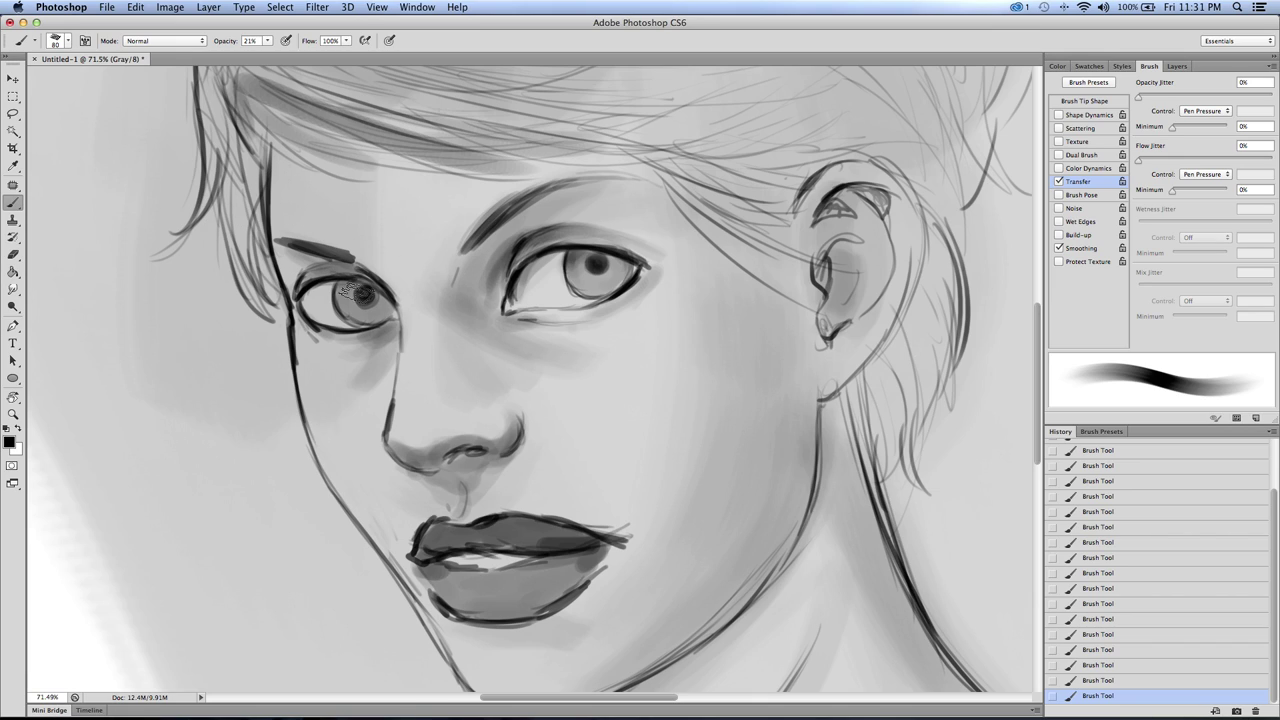
# Step: Reduce the brush to about 20 px and darken the irises and upper parts of both eyes
pyautogui.press('[')
pyautogui.press('[')
pyautogui.press('[')
pyautogui.press('[')
pyautogui.press('[')
pyautogui.press('[')
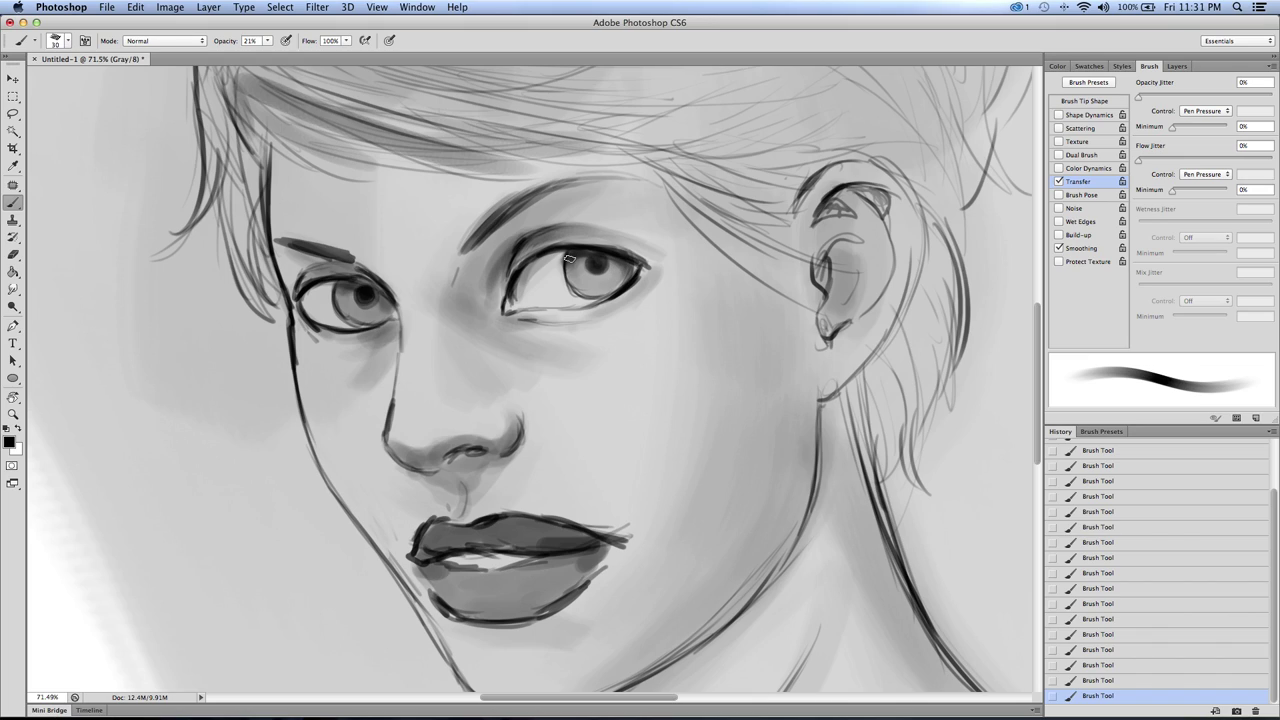
pyautogui.press('[')
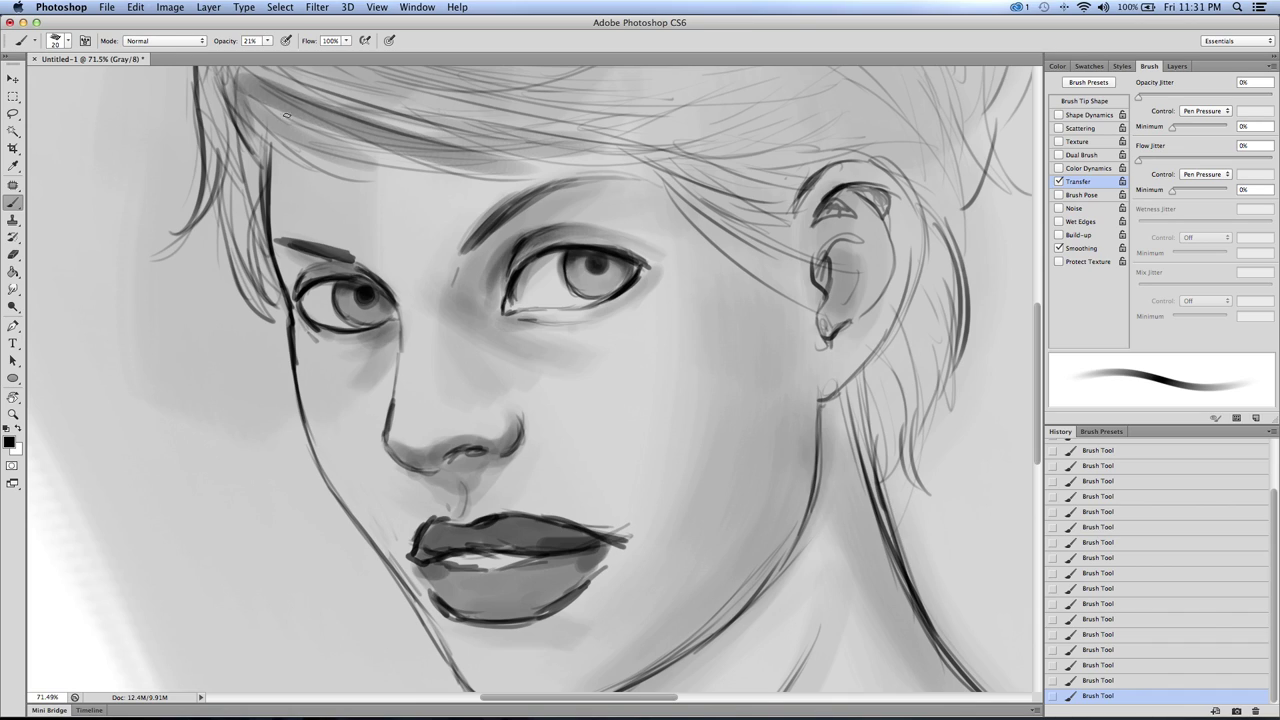
# Step: Enlarge the brush to 90 px and shade the far cheek beside the nose and mouth
pyautogui.press(']')
pyautogui.press(']')
pyautogui.press(']')
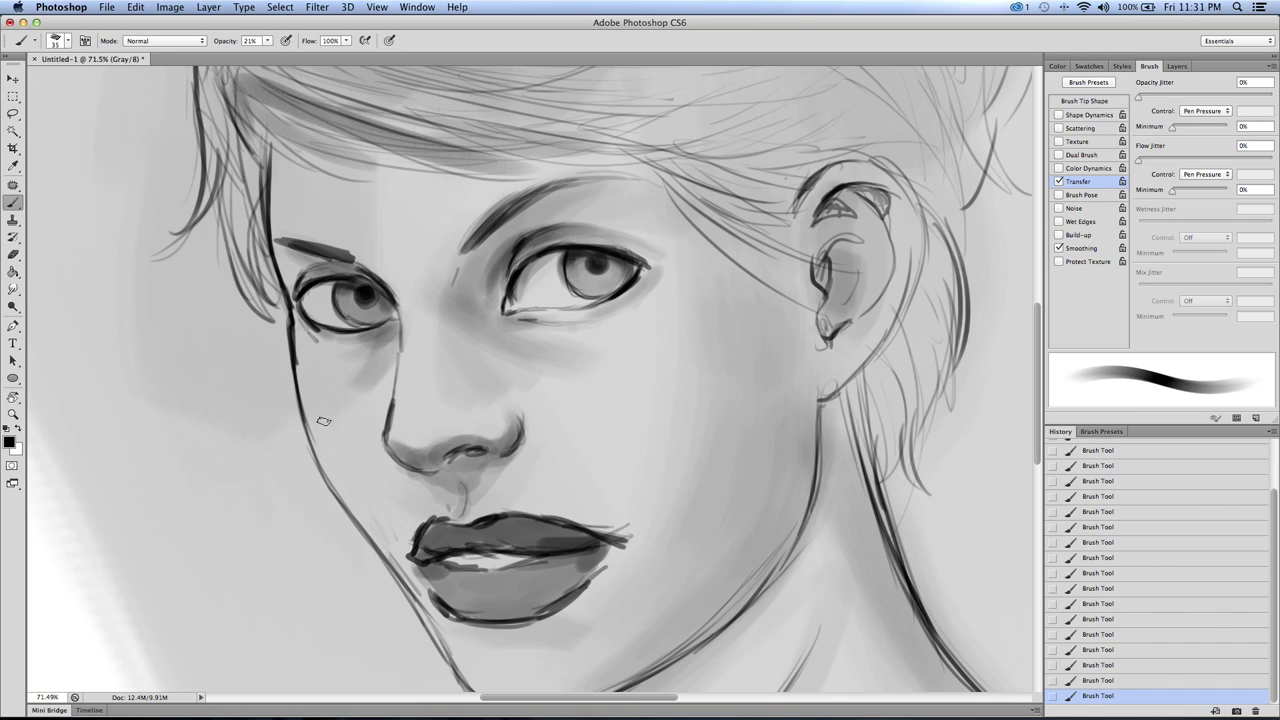
pyautogui.press(']')
pyautogui.press(']')
pyautogui.press(']')
pyautogui.press(']')
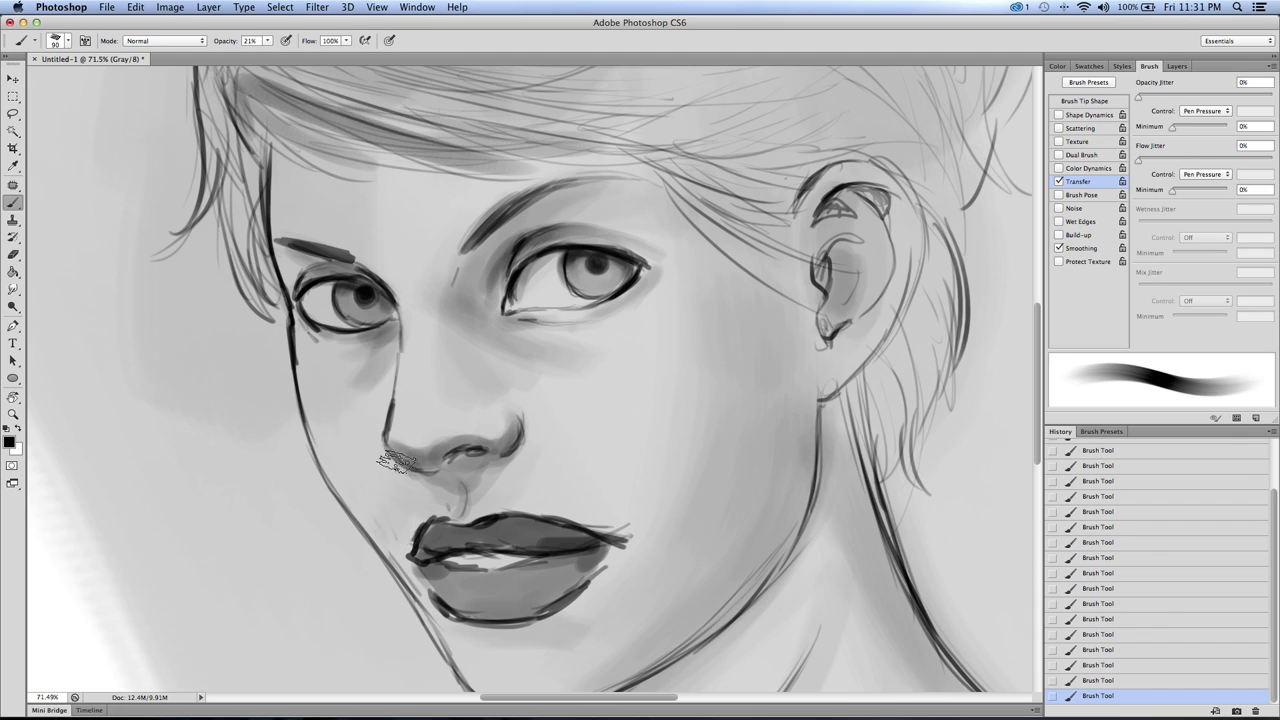
# Step: Shade the near cheek diagonally from the nostril wing outward, and add a soft shadow below the lower lip
pyautogui.press(']')
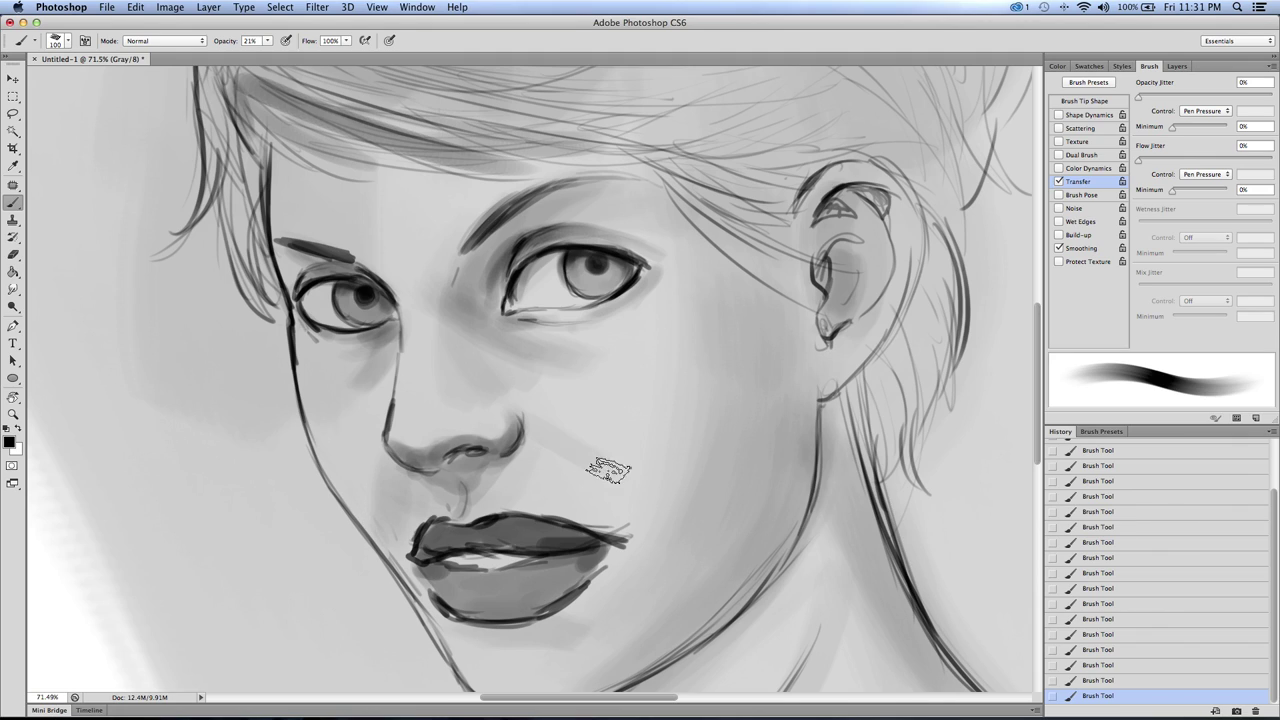
pyautogui.press(']')
pyautogui.press(']')
pyautogui.press('[')
pyautogui.press('[')
pyautogui.press('[')
pyautogui.press('[')
pyautogui.press('[')
pyautogui.press('[')
pyautogui.press('[')
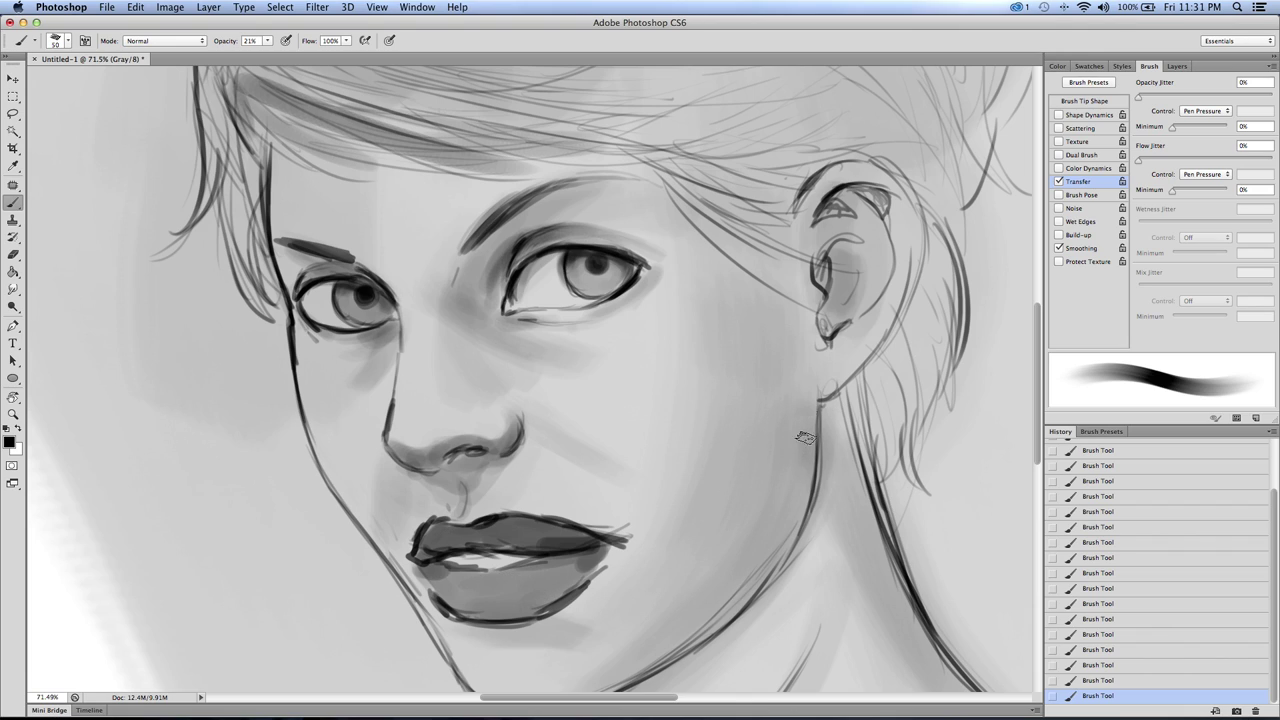
# Step: Enlarge the brush to 100 px and shade the neck beneath the jaw and the jaw edge below the ear
pyautogui.scroll(-3, 1040, 368)
pyautogui.press(']')
pyautogui.press(']')
pyautogui.press(']')
pyautogui.moveTo(772, 494)
pyautogui.mouseDown()
pyautogui.moveTo(611, 646)
pyautogui.moveTo(744, 538)
pyautogui.moveTo(601, 655)
pyautogui.moveTo(756, 546)
pyautogui.moveTo(731, 567)
pyautogui.moveTo(708, 579)
pyautogui.moveTo(746, 543)
pyautogui.moveTo(627, 637)
pyautogui.moveTo(591, 643)
pyautogui.mouseUp()
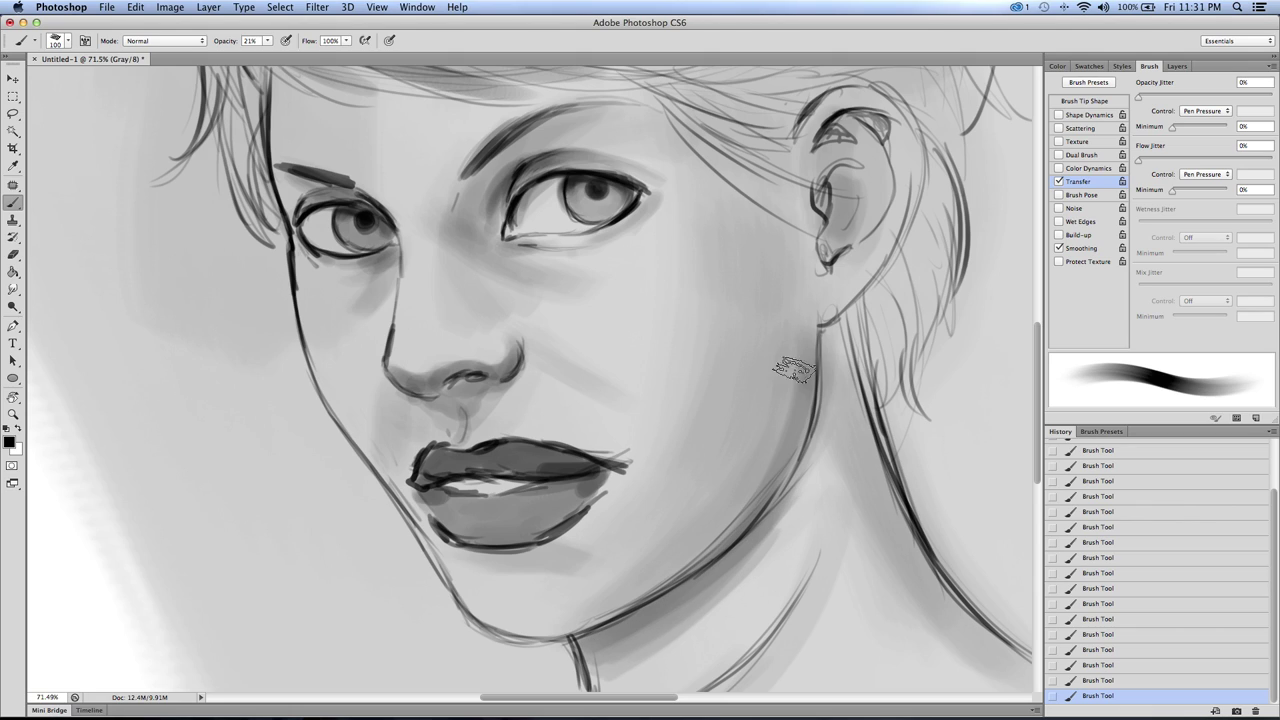
pyautogui.press(']')
pyautogui.press(']')
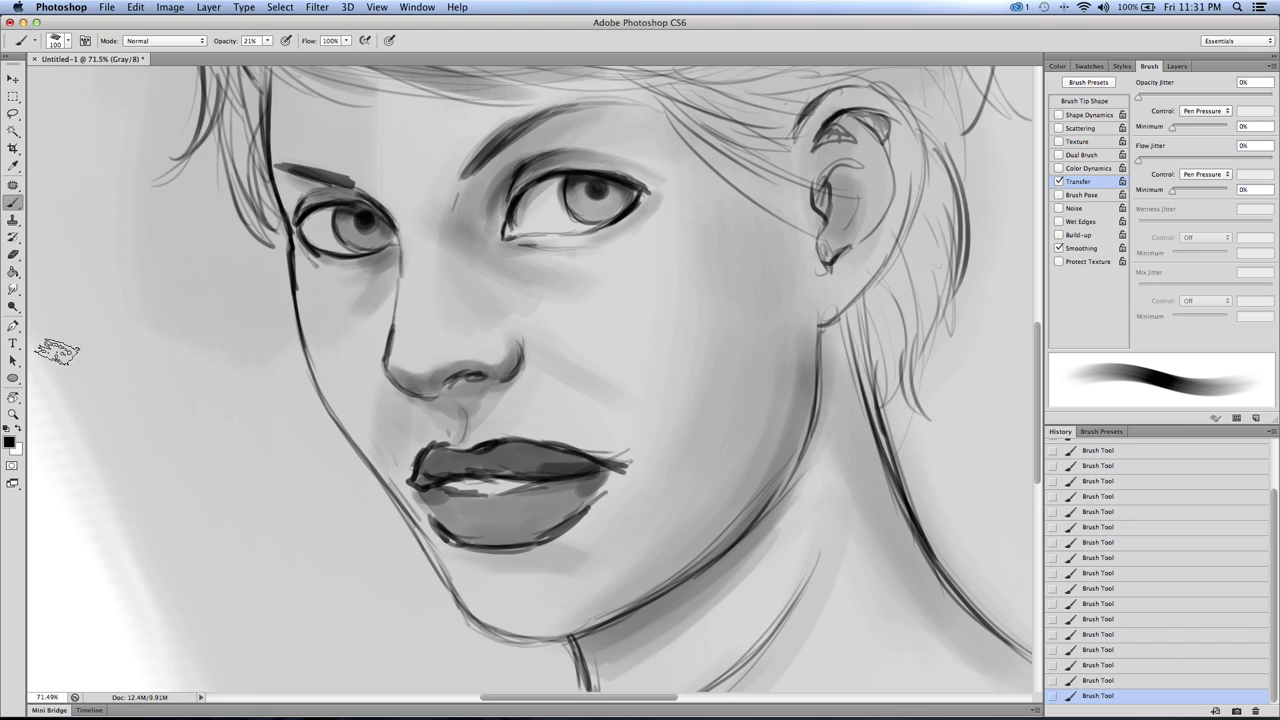
# Step: Switch to the Smudge tool at 60 px with the whole face in view, and check its Scattering and Transfer settings
pyautogui.click(14, 413)
pyautogui.moveTo(211, 395)
pyautogui.mouseDown()
pyautogui.moveTo(194, 401)
pyautogui.moveTo(177, 349)
pyautogui.mouseUp()
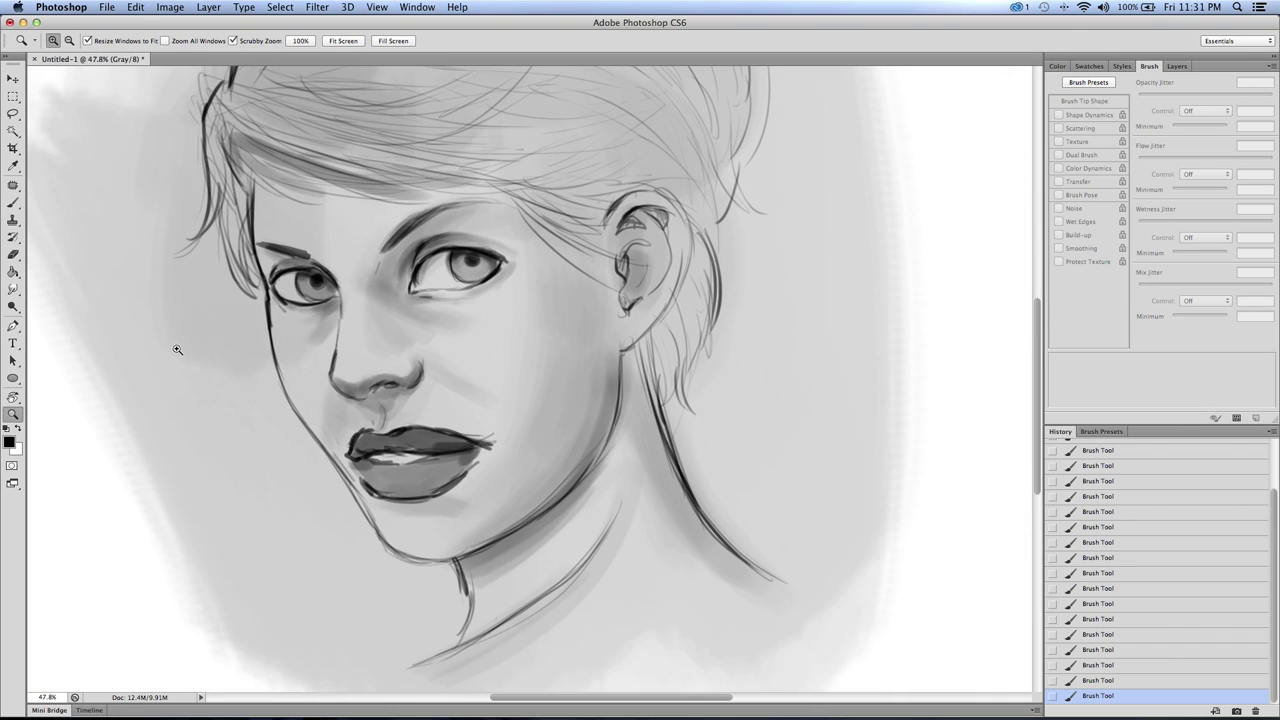
pyautogui.click(13, 289)
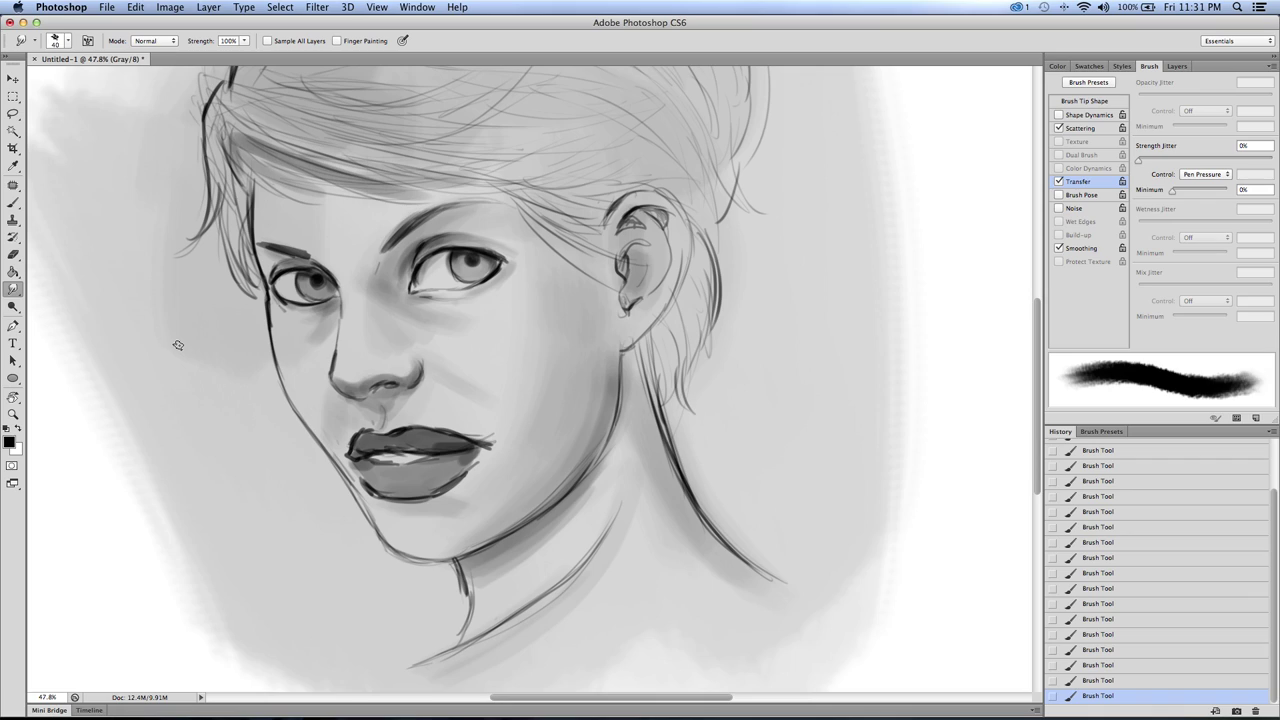
pyautogui.press(']')
pyautogui.press(']')
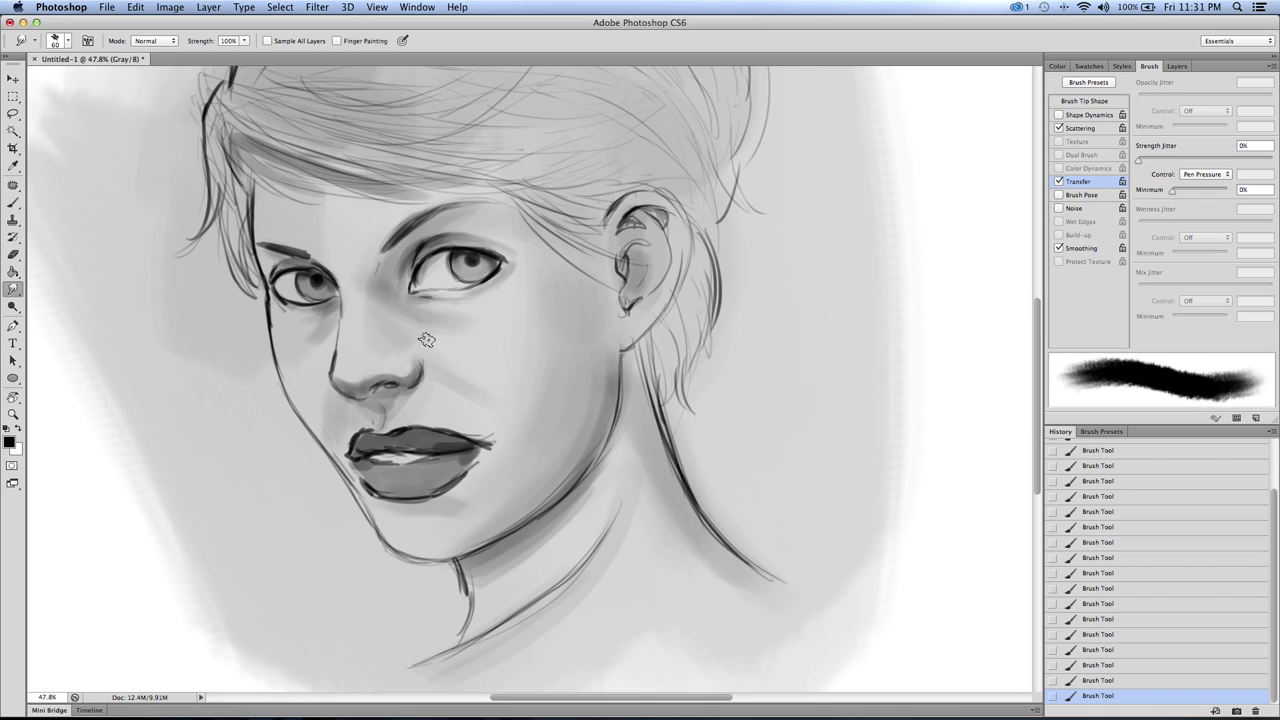
pyautogui.click(1078, 128)
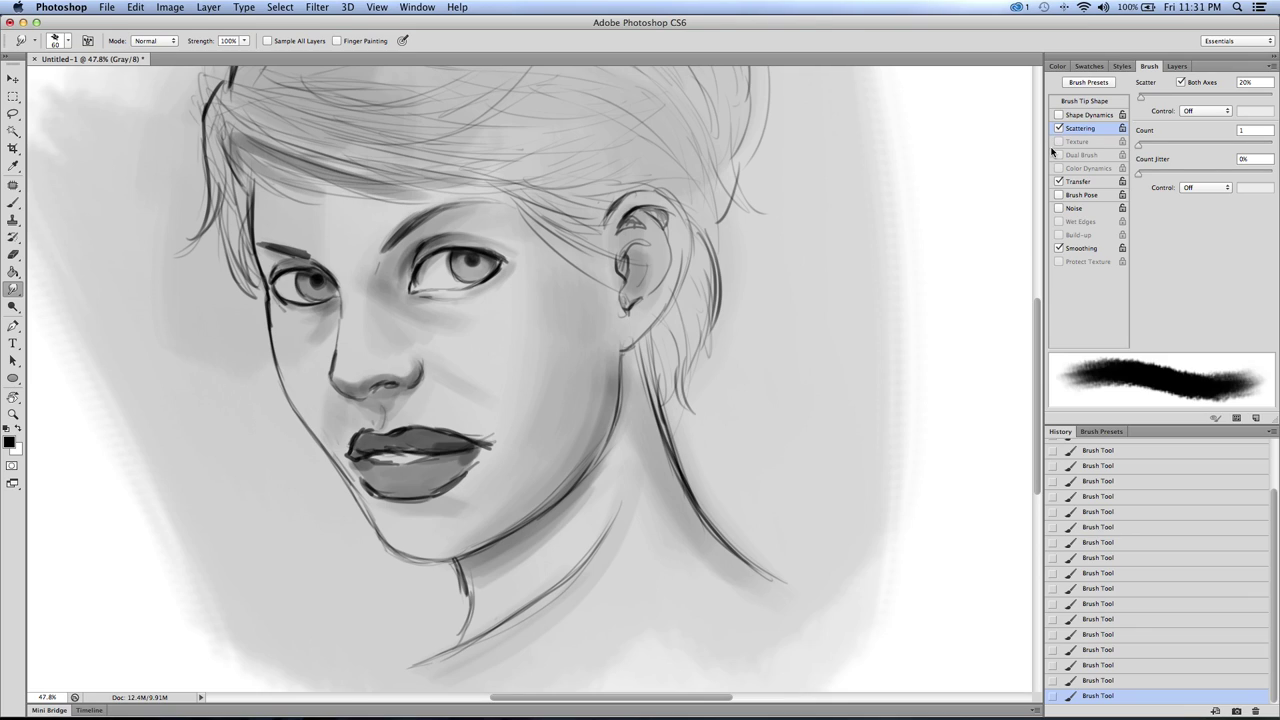
pyautogui.click(1078, 181)
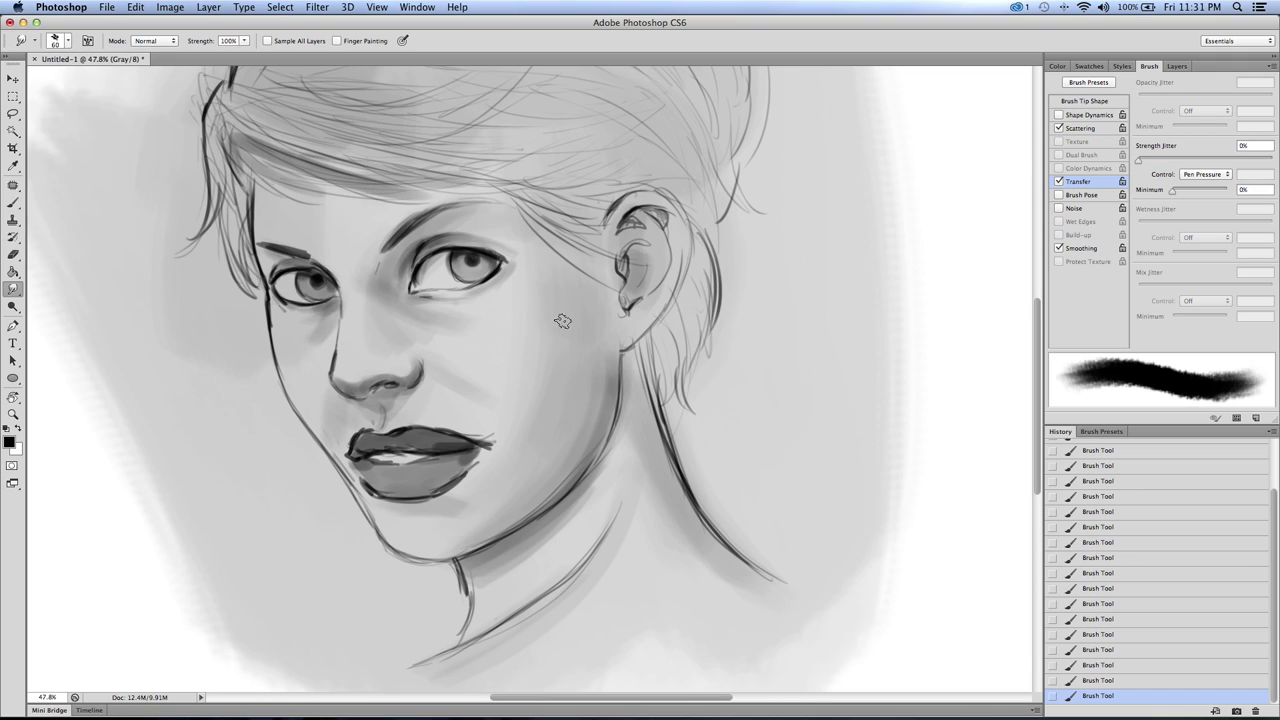
# Step: Smudge the shading on the near cheek and temple beside the ear, reducing the brush to 50 px
pyautogui.moveTo(530, 384); pyautogui.dragTo(543, 315)
pyautogui.moveTo(601, 367)
pyautogui.mouseDown()
pyautogui.moveTo(577, 450)
pyautogui.moveTo(594, 435)
pyautogui.moveTo(602, 380)
pyautogui.mouseUp()
pyautogui.press('[')
pyautogui.moveTo(585, 350); pyautogui.dragTo(555, 301)
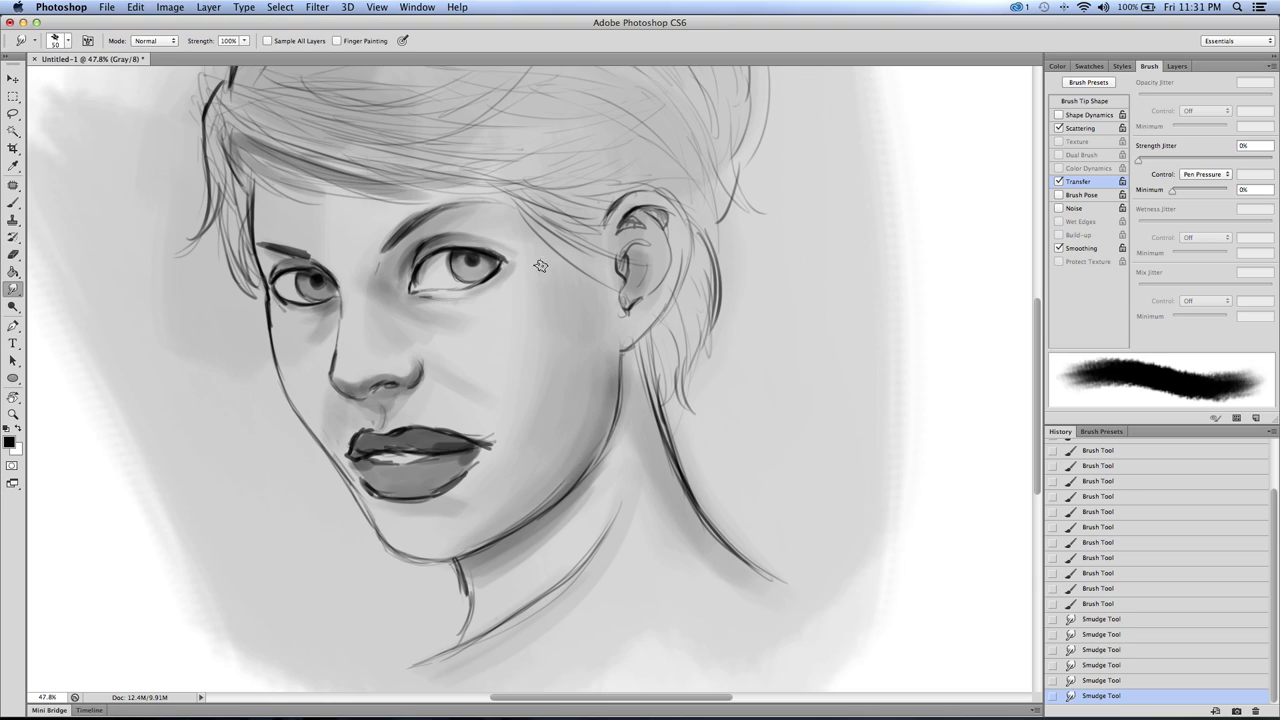
# Step: Smudge the shadow along the near jaw from below the ear toward the chin, reducing the brush to 45 px
pyautogui.moveTo(585, 413); pyautogui.dragTo(568, 460)
pyautogui.moveTo(590, 415); pyautogui.dragTo(529, 504)
pyautogui.moveTo(584, 443); pyautogui.dragTo(514, 518)
pyautogui.moveTo(570, 473); pyautogui.dragTo(488, 535)
pyautogui.moveTo(578, 447); pyautogui.dragTo(526, 506)
pyautogui.moveTo(580, 447)
pyautogui.mouseDown()
pyautogui.moveTo(590, 387)
pyautogui.moveTo(588, 430)
pyautogui.mouseUp()
pyautogui.moveTo(592, 395); pyautogui.dragTo(594, 338)
pyautogui.press('[')
pyautogui.moveTo(600, 425); pyautogui.dragTo(566, 486)
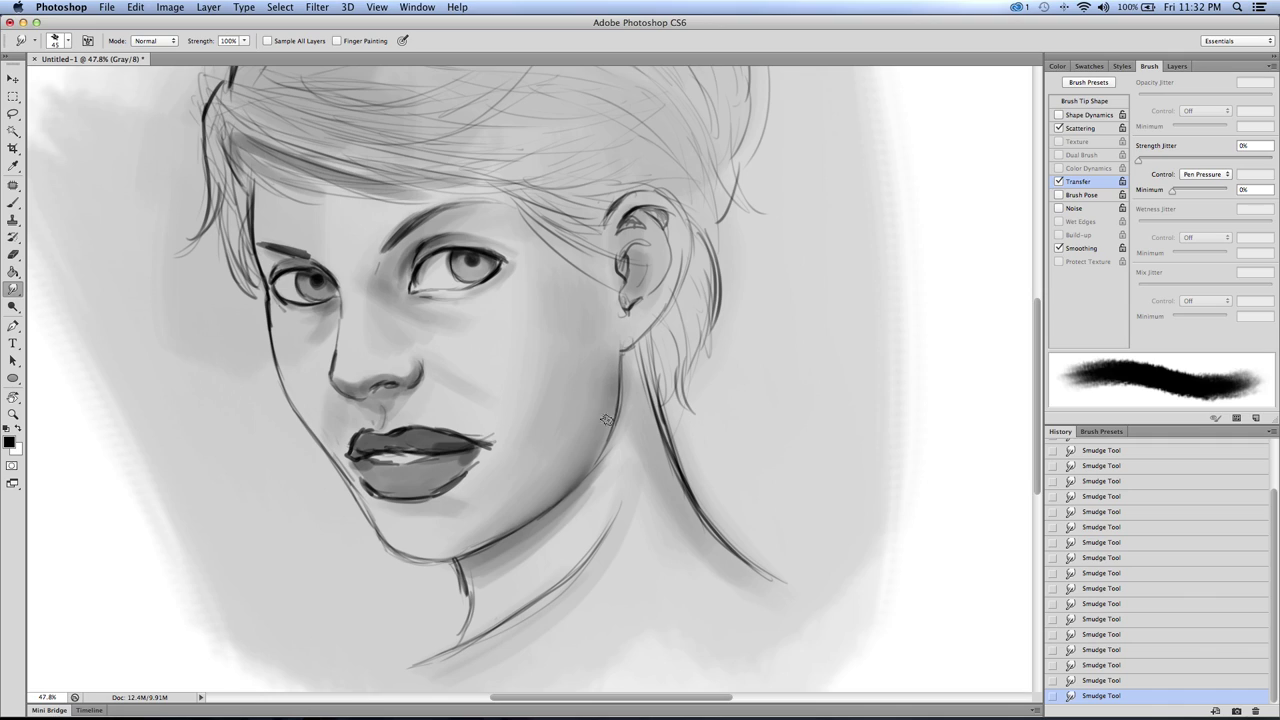
# Step: Smudge the shading and outline along the near jaw from below the ear to the chin, using brush sizes from 60 down to 45 px
pyautogui.press(']')
pyautogui.press(']')
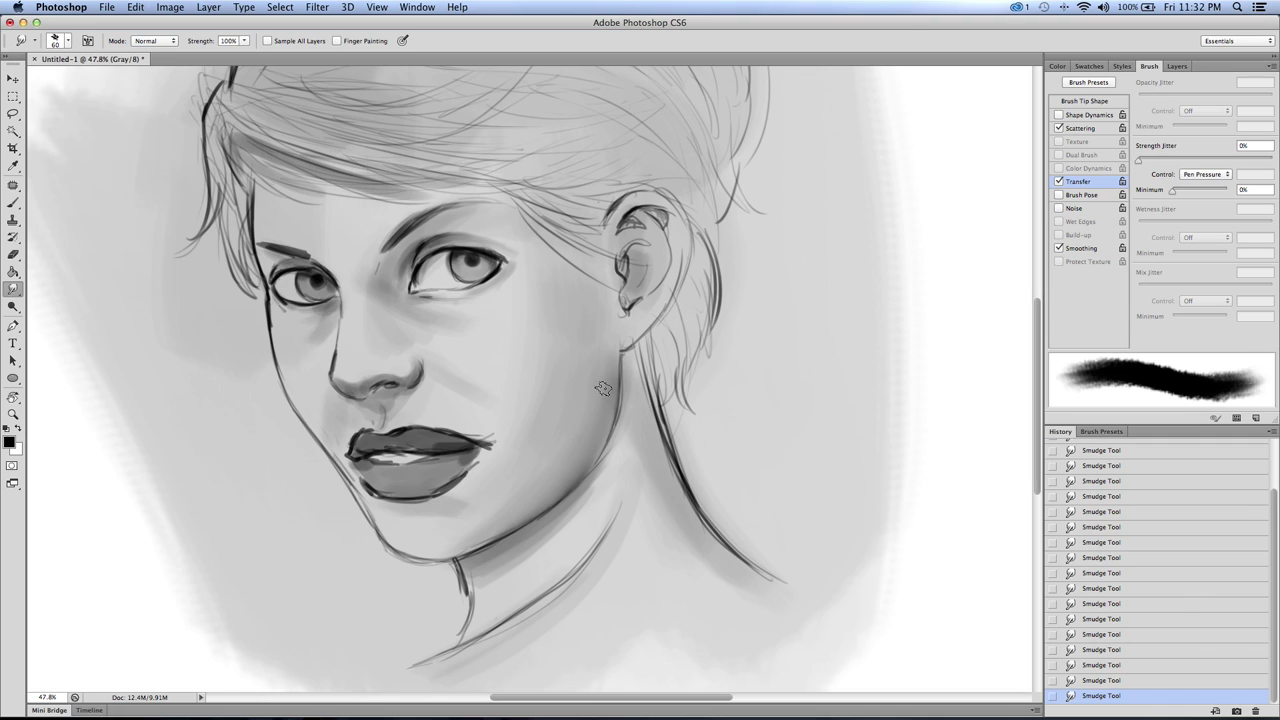
pyautogui.moveTo(609, 352); pyautogui.dragTo(552, 496)
pyautogui.press('[')
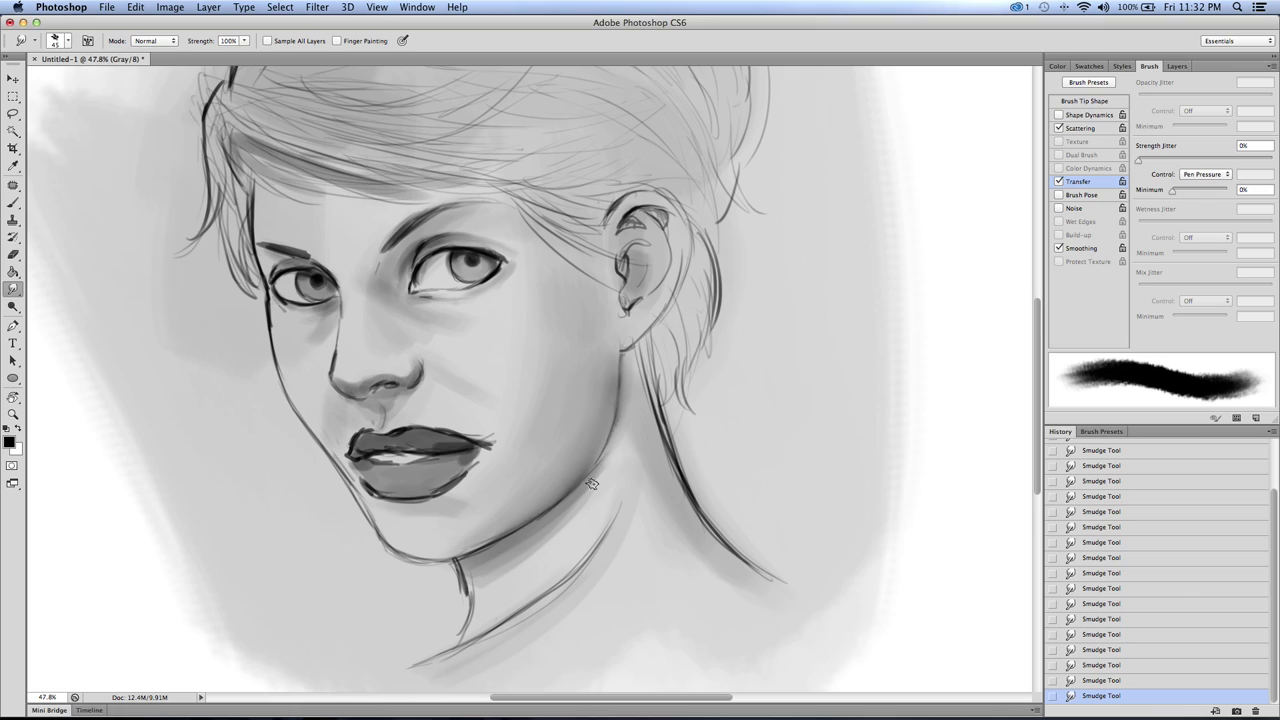
pyautogui.press(']')
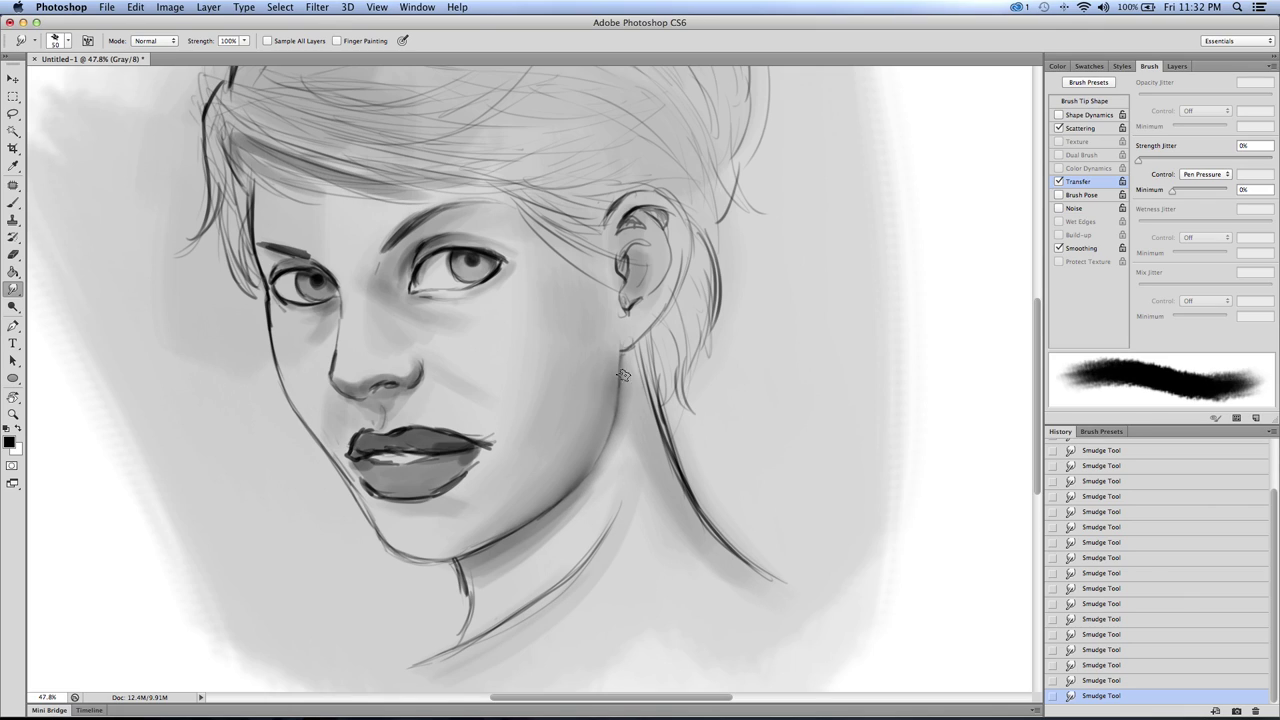
pyautogui.press('[')
pyautogui.press(']')
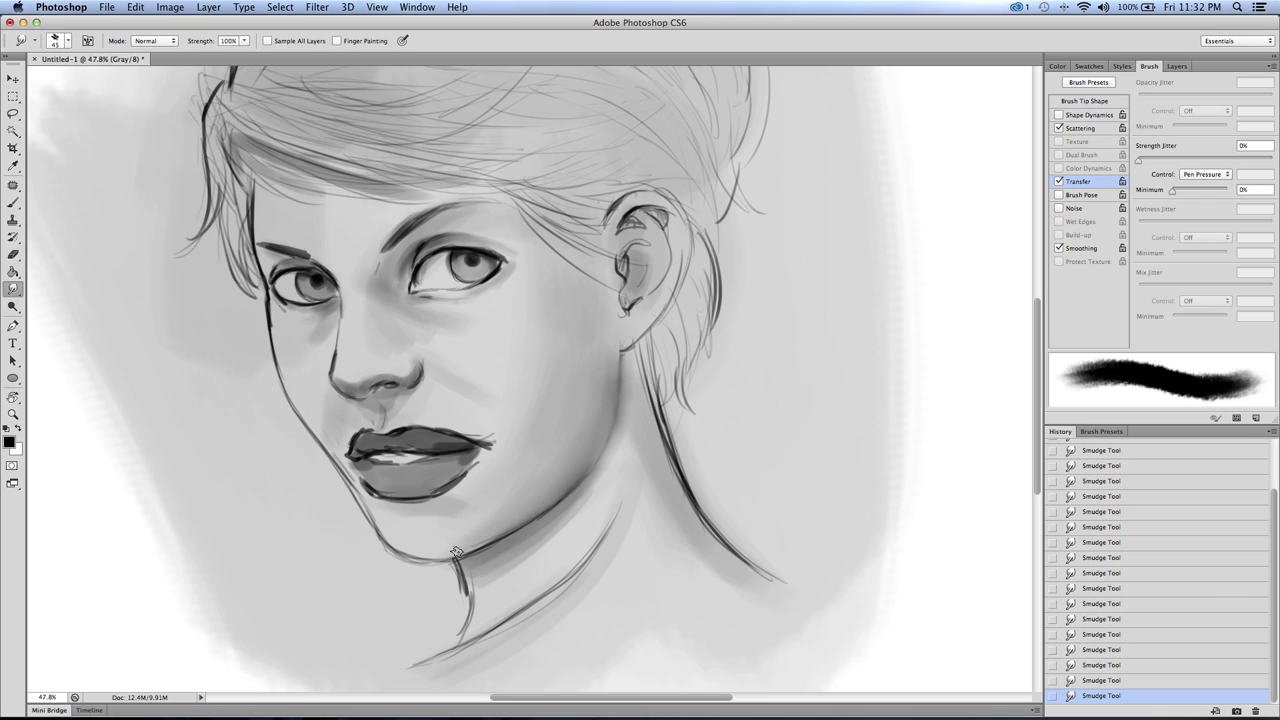
pyautogui.press(']')
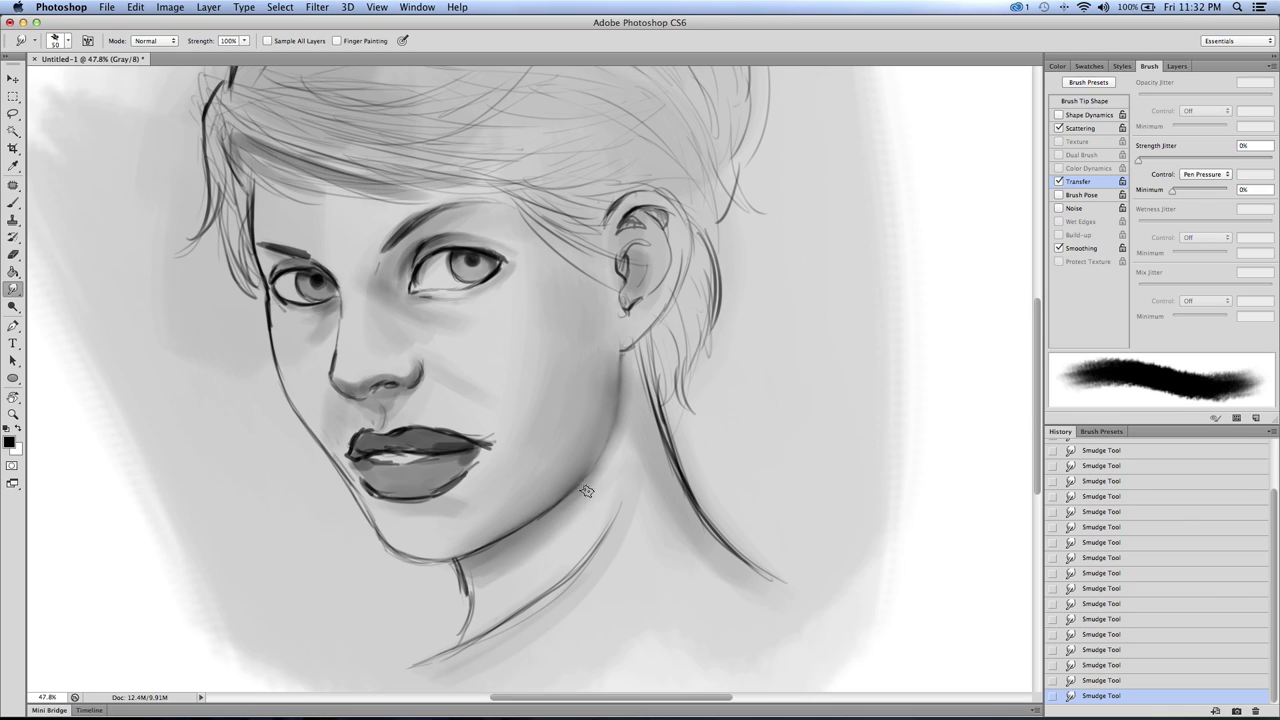
pyautogui.press('[')
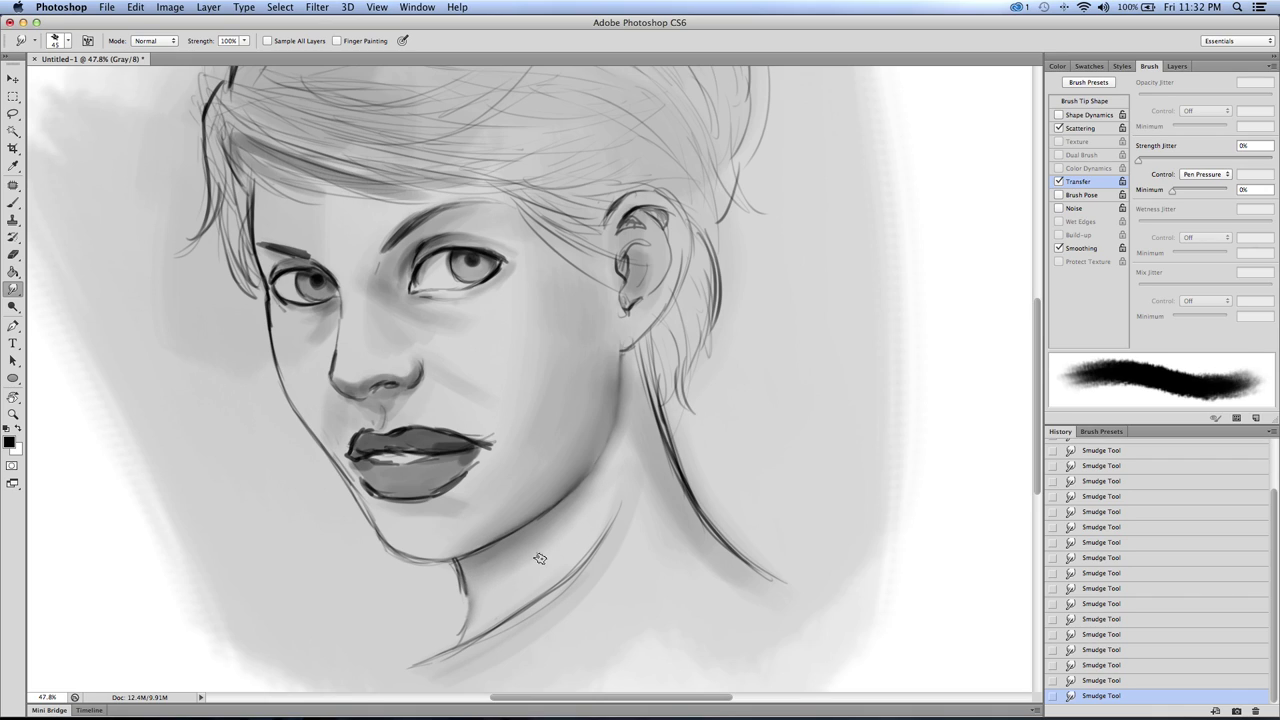
# Step: Smudge the curved line across the front of the neck and the back neck contour down to the shoulder, enlarging the brush to 70 px
pyautogui.press(']')
pyautogui.moveTo(618, 505); pyautogui.dragTo(557, 596)
pyautogui.moveTo(604, 538)
pyautogui.mouseDown()
pyautogui.moveTo(493, 635)
pyautogui.moveTo(588, 567)
pyautogui.moveTo(472, 651)
pyautogui.moveTo(535, 609)
pyautogui.moveTo(435, 662)
pyautogui.moveTo(582, 589)
pyautogui.mouseUp()
pyautogui.press(']')
pyautogui.moveTo(640, 507)
pyautogui.mouseDown()
pyautogui.moveTo(530, 649)
pyautogui.moveTo(576, 607)
pyautogui.moveTo(631, 518)
pyautogui.mouseUp()
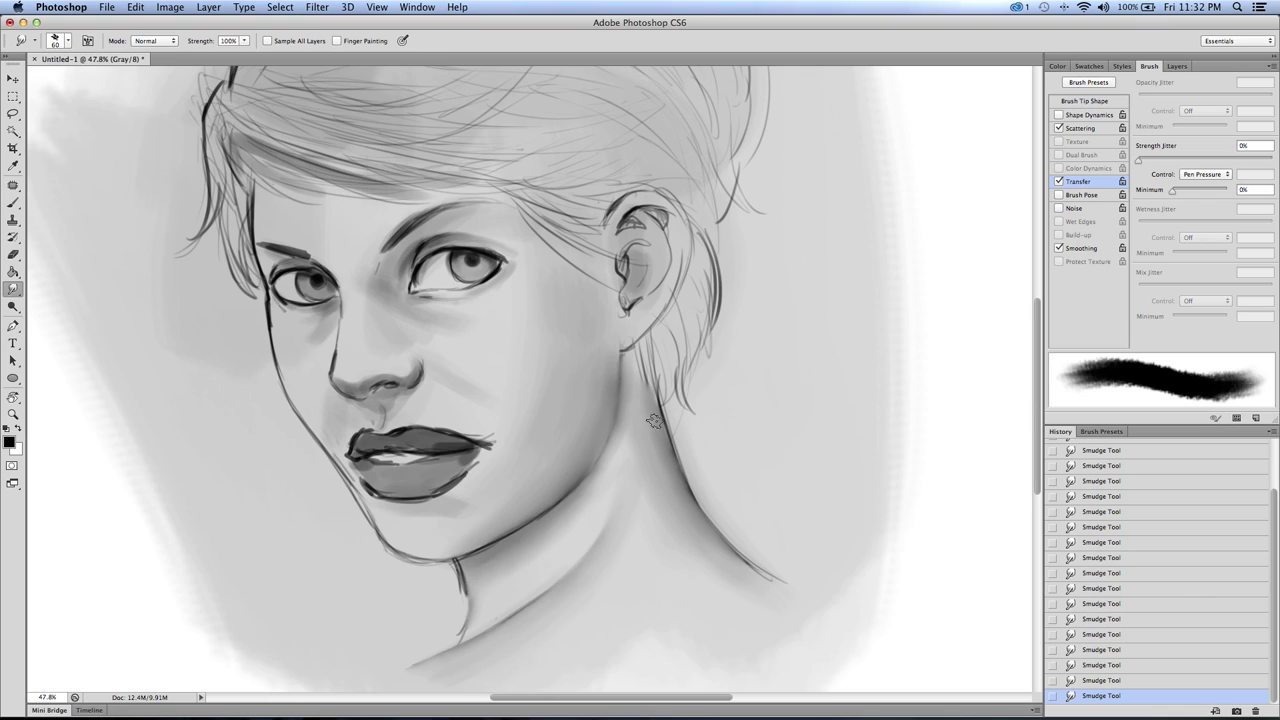
pyautogui.press(']')
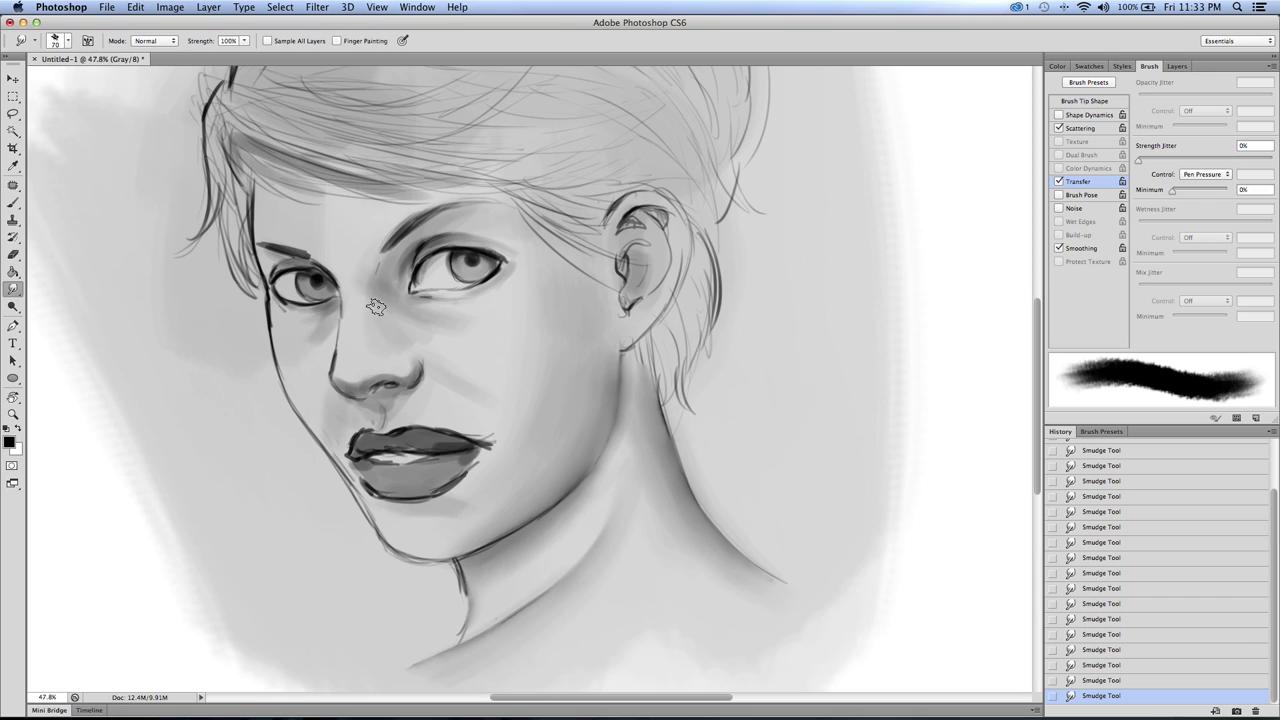
# Step: Smudge the shading on the nose bridge and the near cheek beside the nose with a 40 to 50 px brush
pyautogui.press('[')
pyautogui.press('[')
pyautogui.press('[')
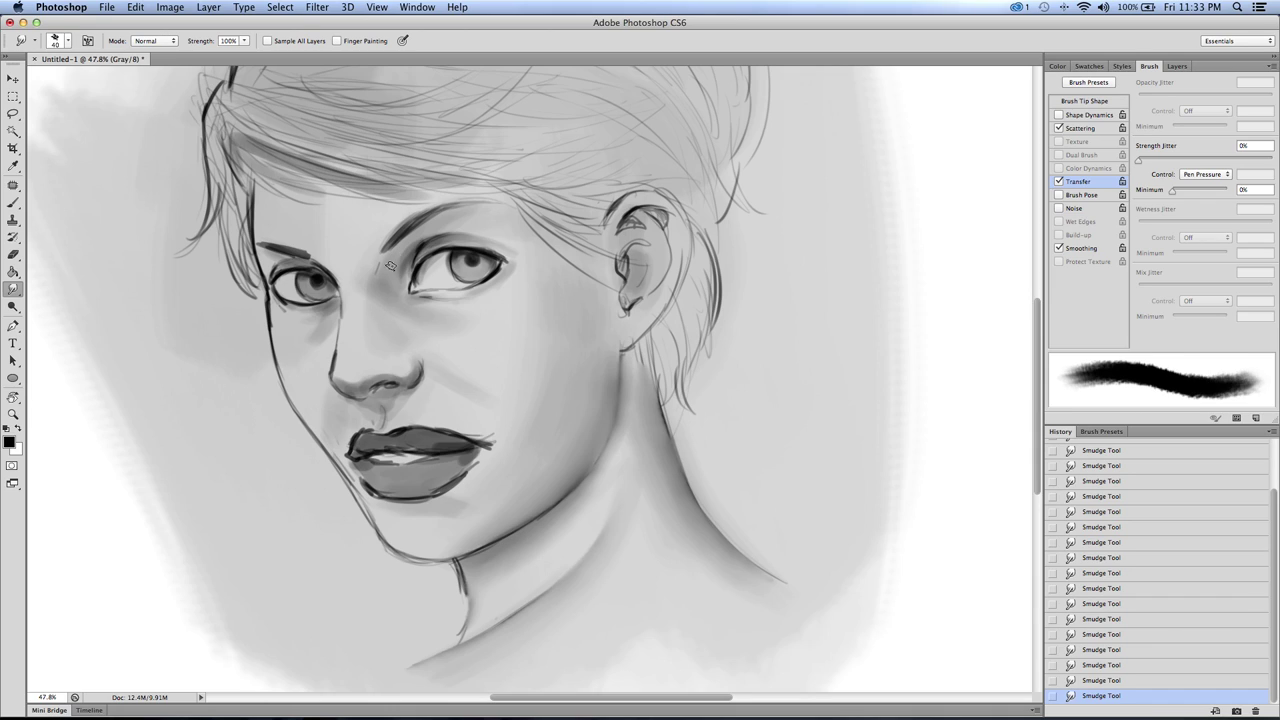
pyautogui.press(']')
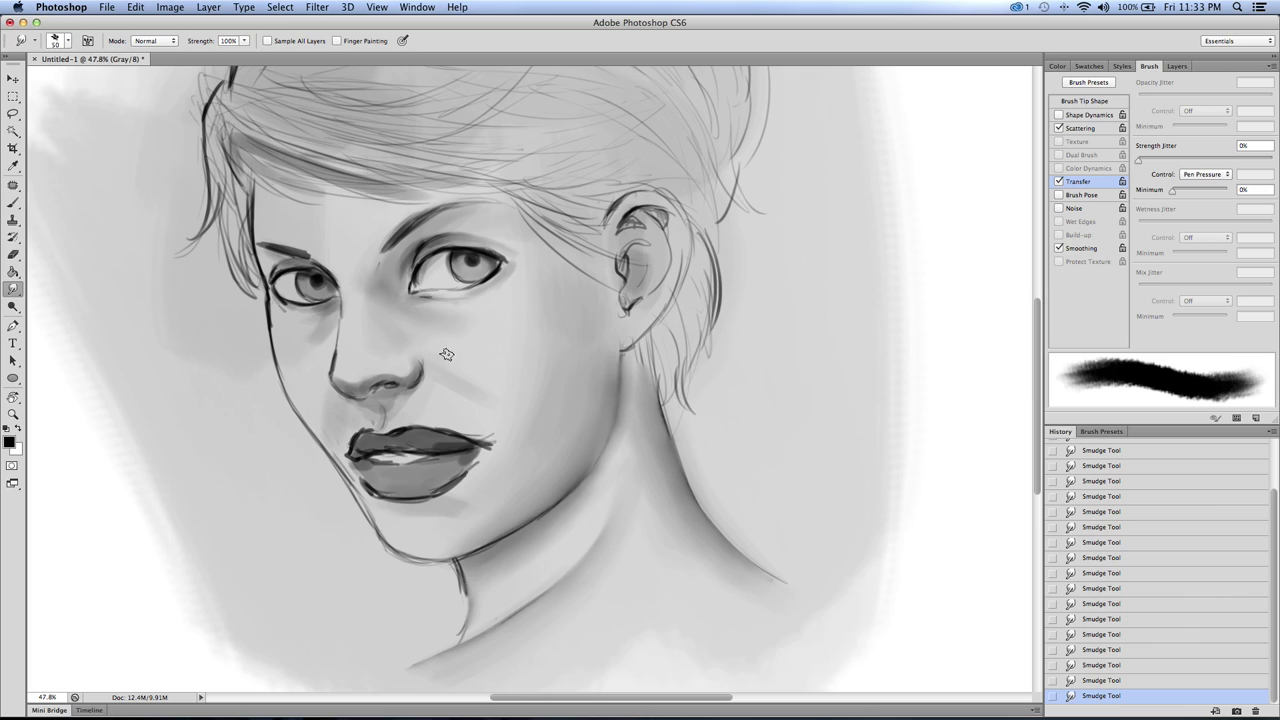
pyautogui.press(']')
# Step: Smudge the nostrils and the underside of the nose with a 30 to 40 px brush
pyautogui.press('[')
pyautogui.press('[')
pyautogui.press('[')
pyautogui.press('[')
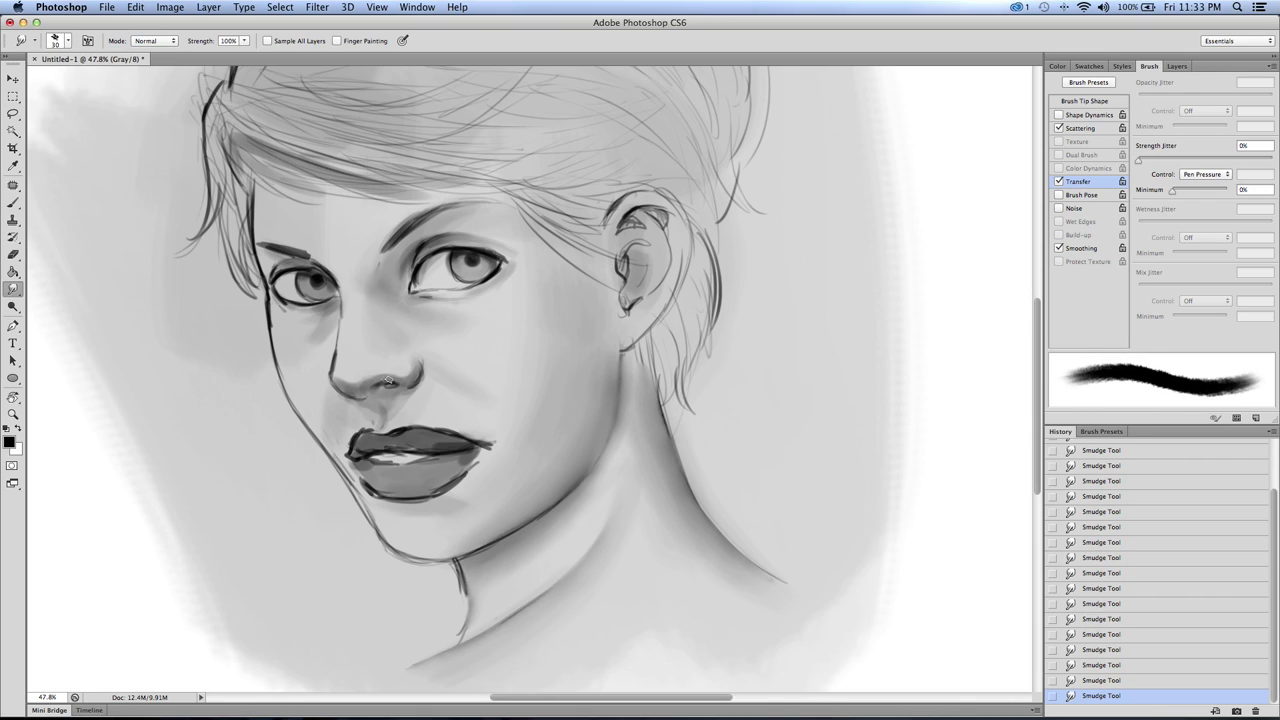
pyautogui.press(']')
pyautogui.press(']')
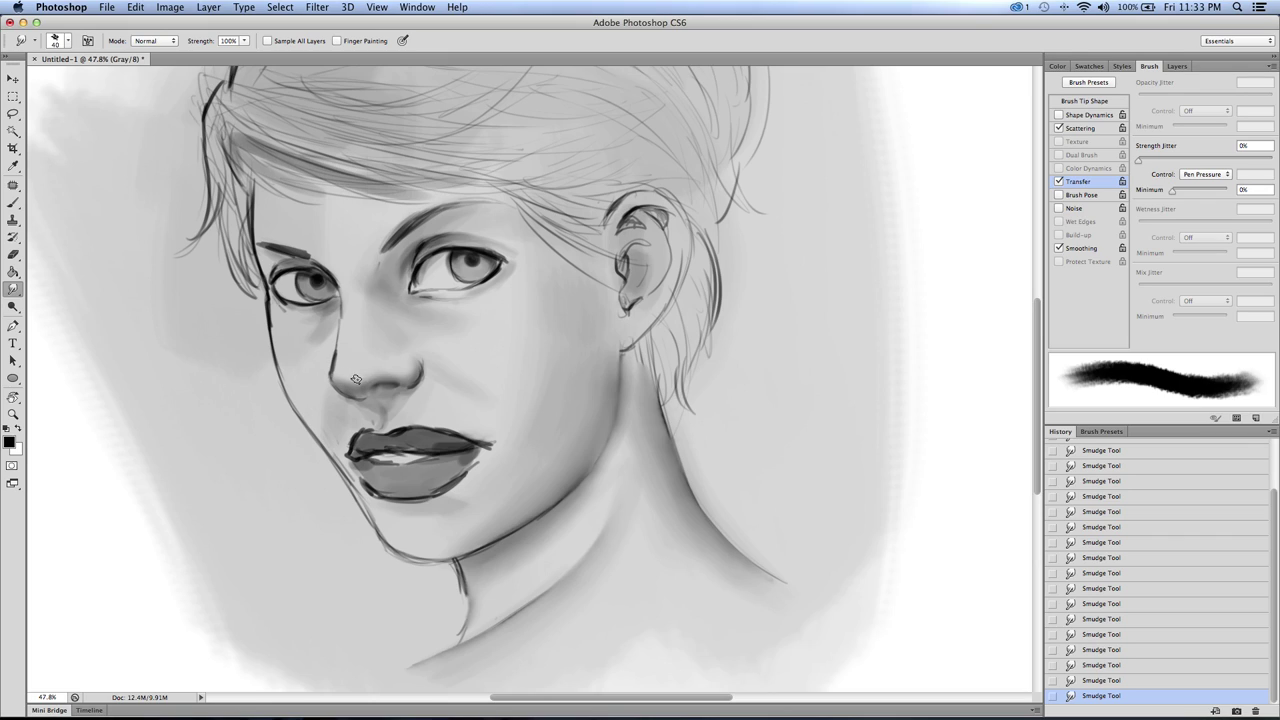
pyautogui.press('[')
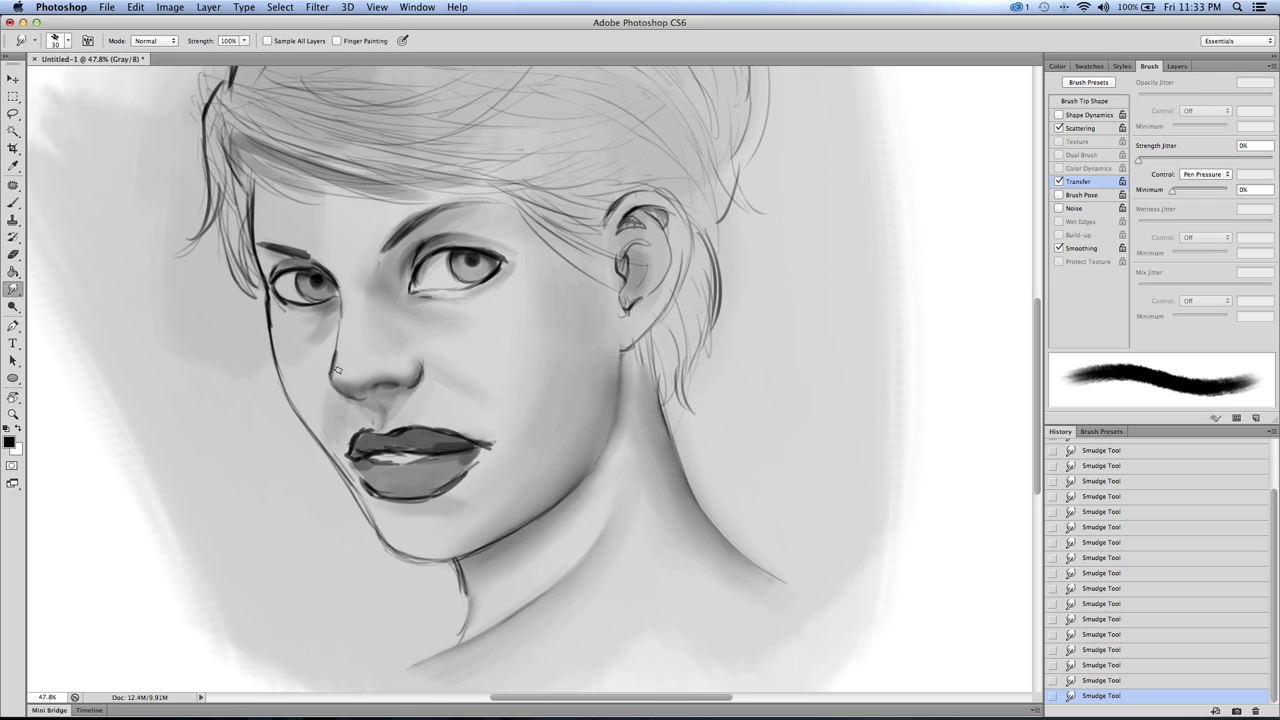
# Step: Refine the nose tip, near nostril wing and the shadow above the upper lip by smudging at 30 to 35 px
pyautogui.press(']')
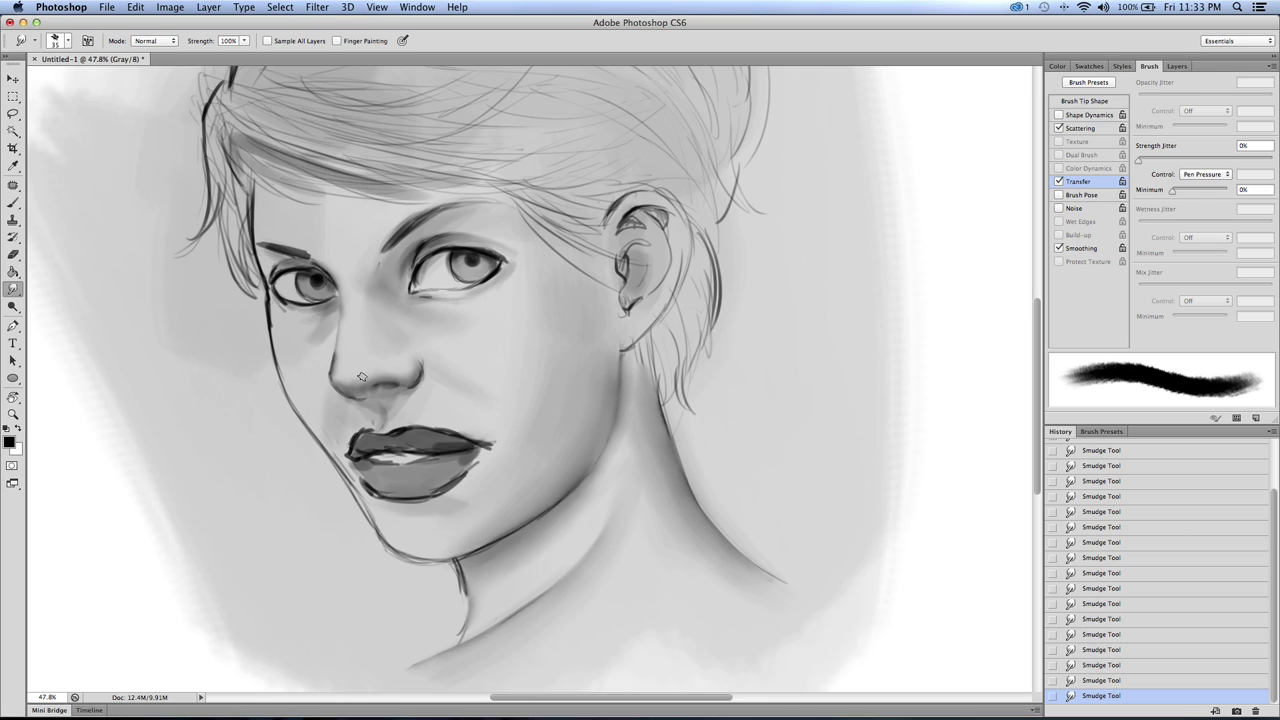
pyautogui.press(']')
pyautogui.press('[')
pyautogui.press('[')
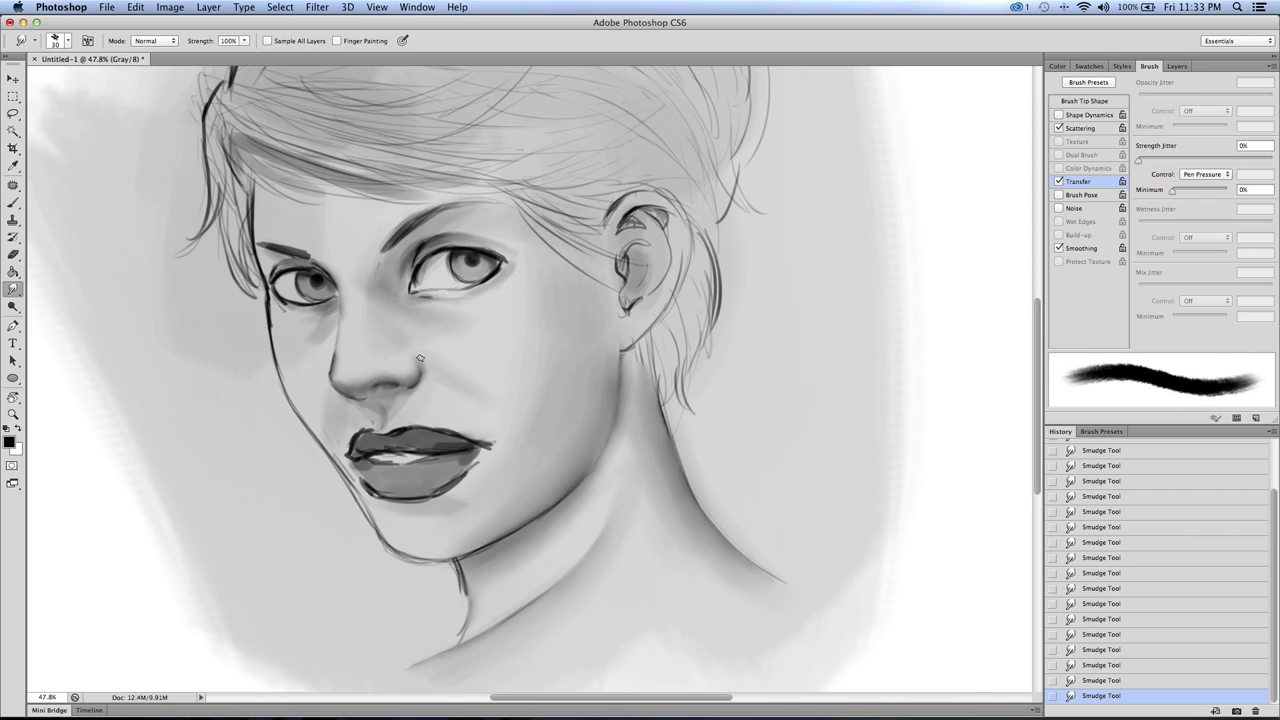
pyautogui.press(']')
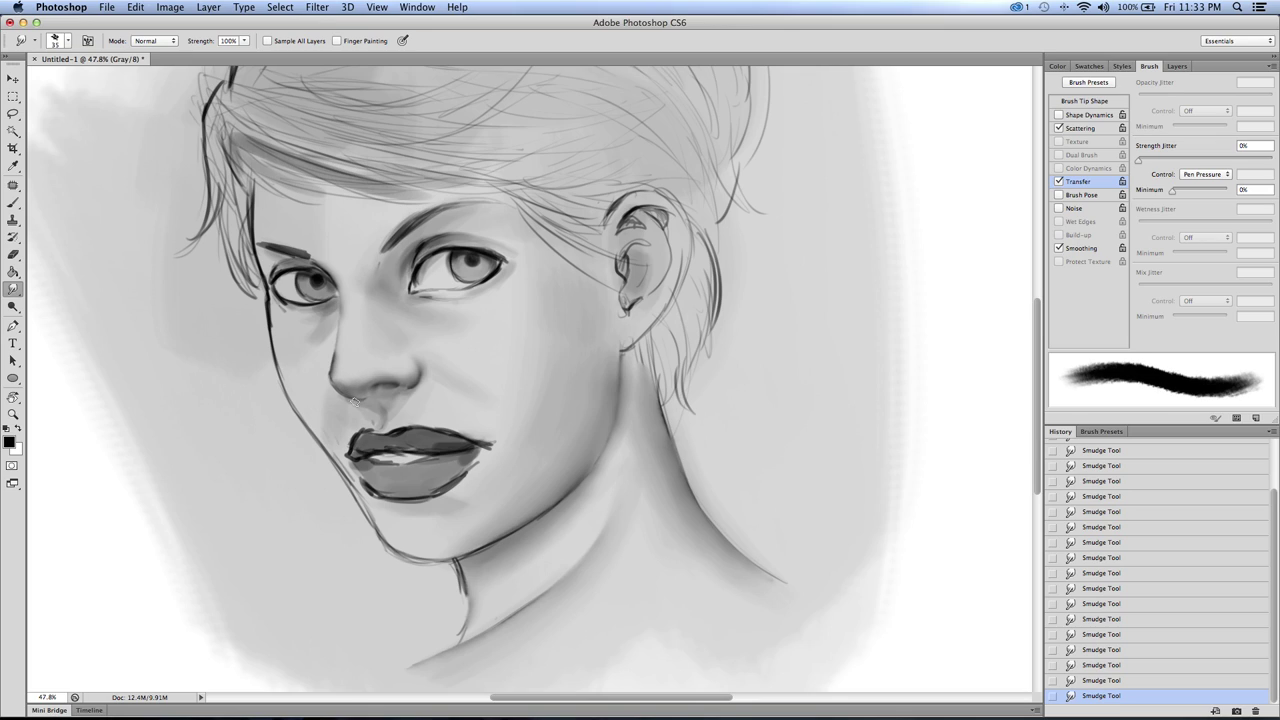
pyautogui.press('[')
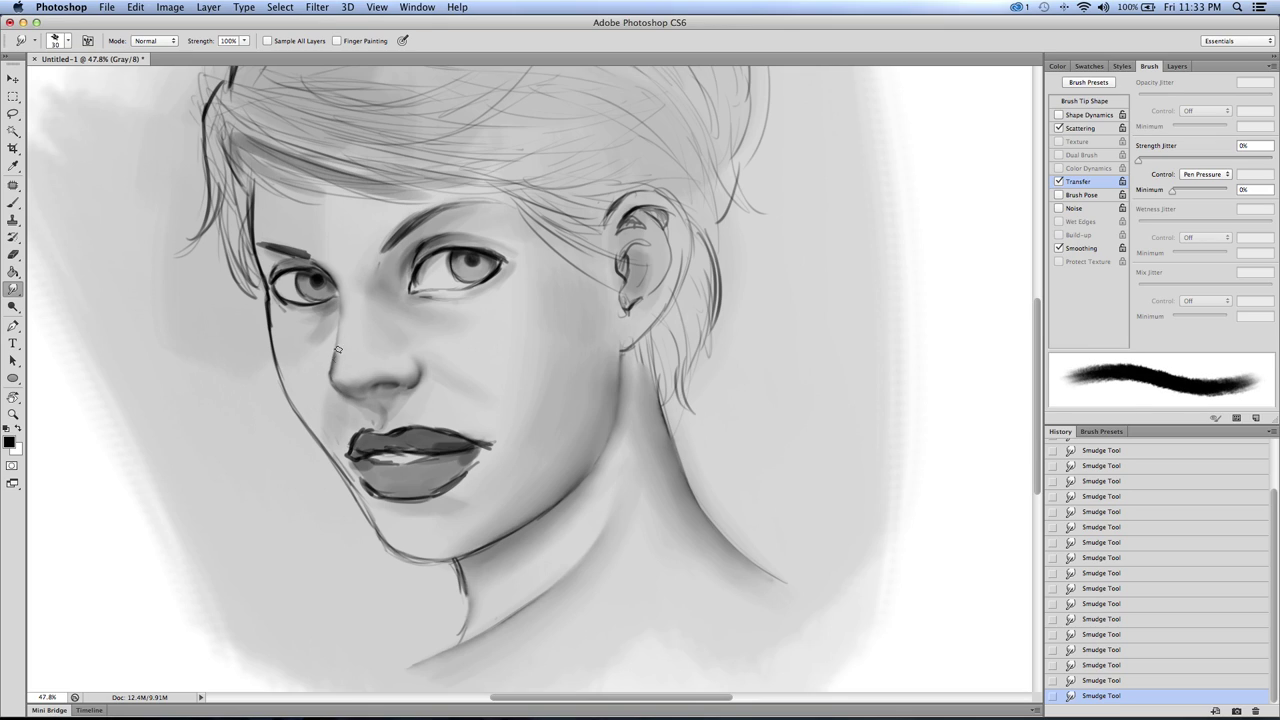
# Step: Smudge the inner corner, iris and lower lid shading of the far eye with a 35 to 45 px brush
pyautogui.press(']')
pyautogui.press(']')
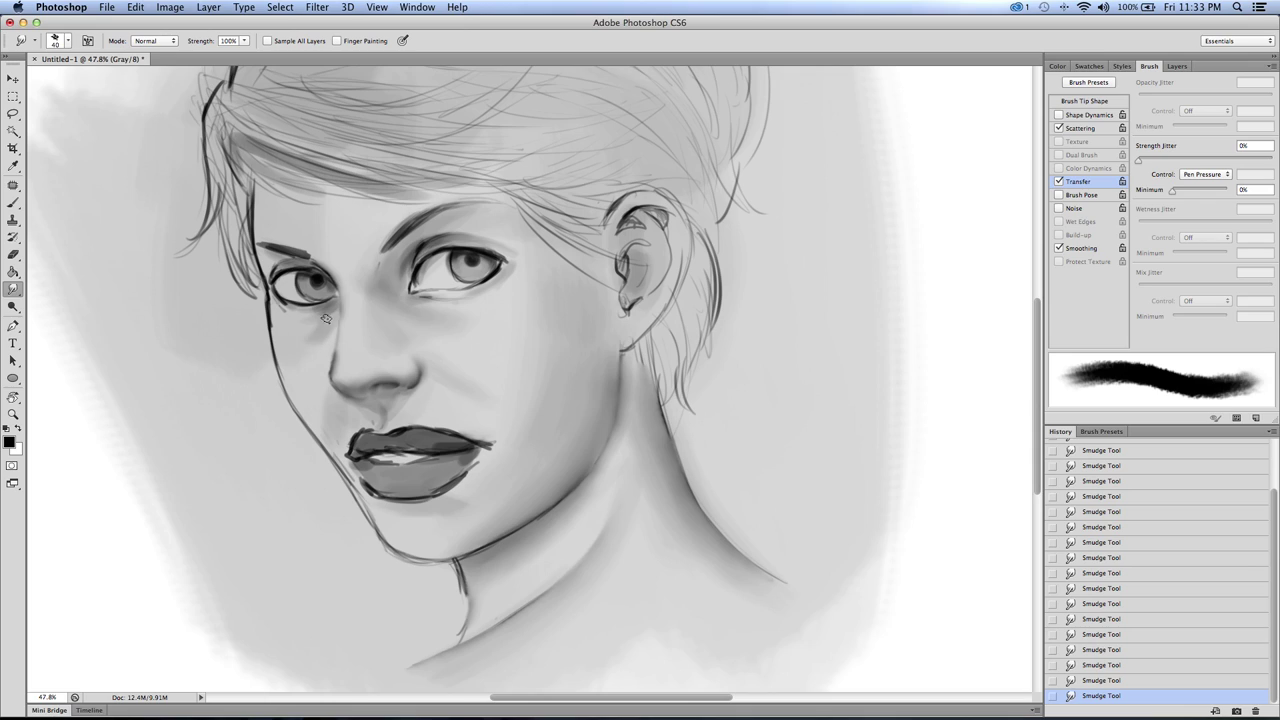
pyautogui.press(']')
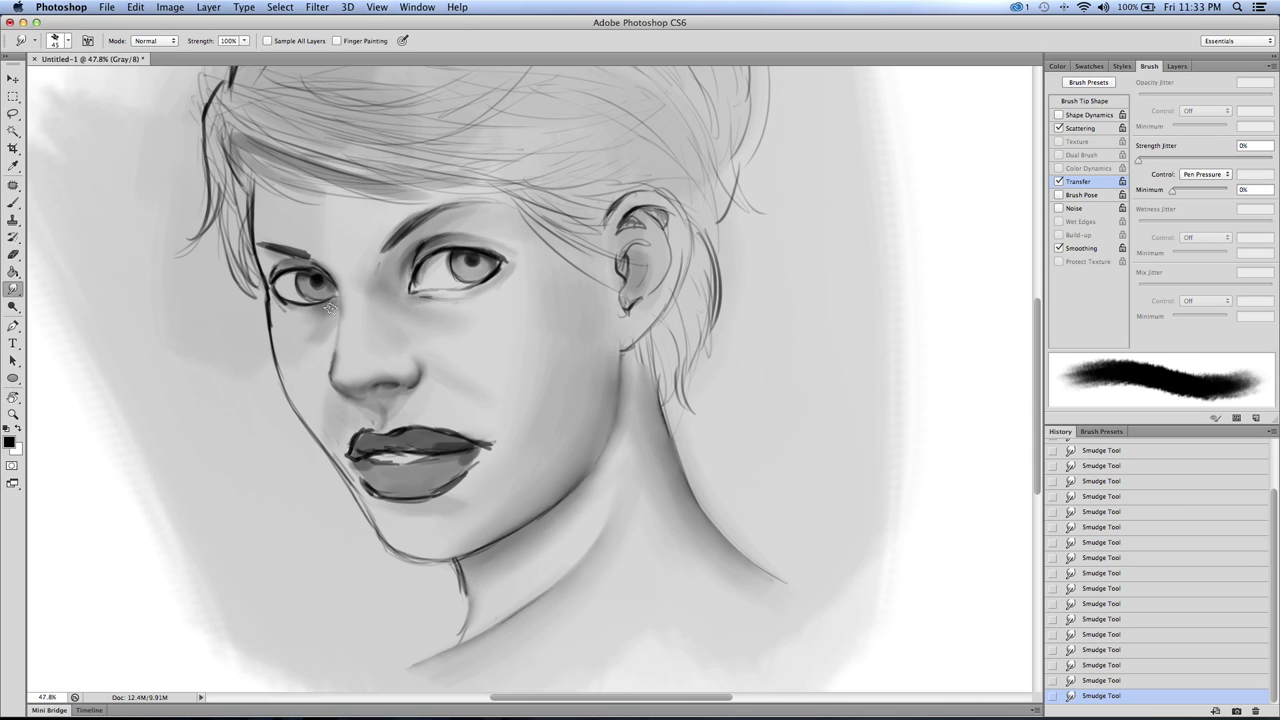
pyautogui.press('[')
pyautogui.press('[')
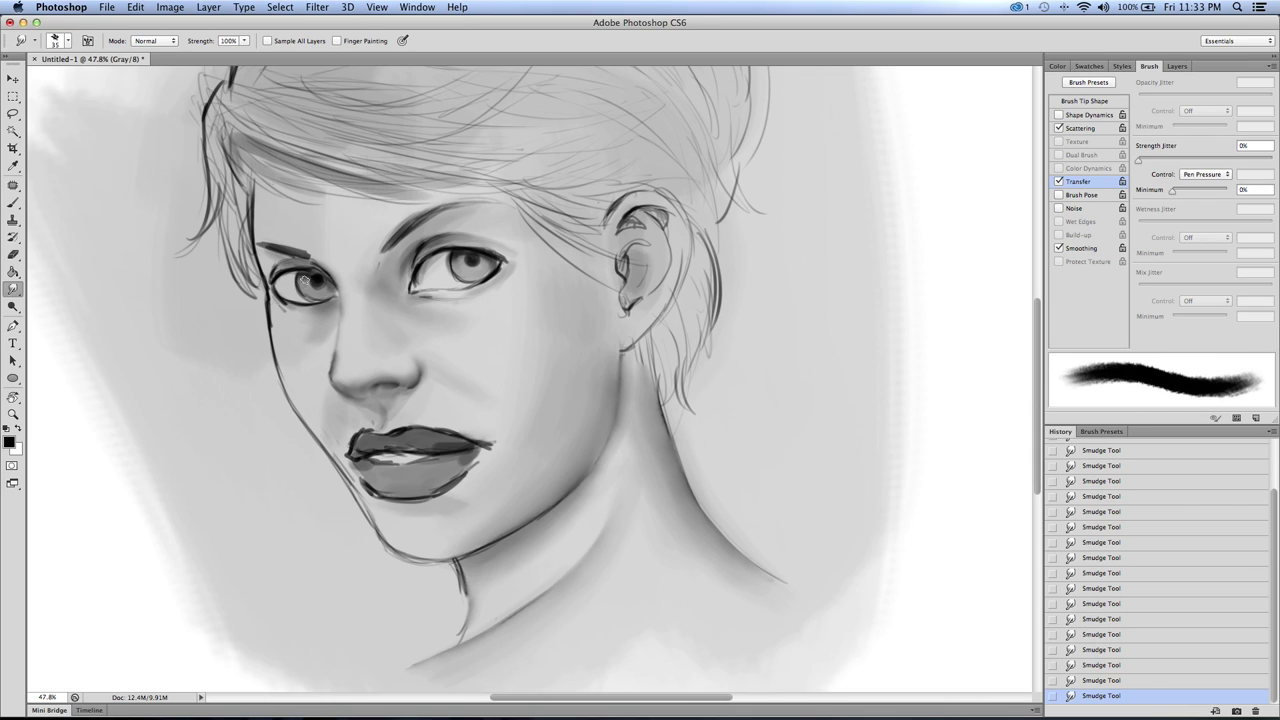
# Step: Soften the outline of the far cheek below the eye by smudging it with a 30 to 35 px brush
pyautogui.press('[')
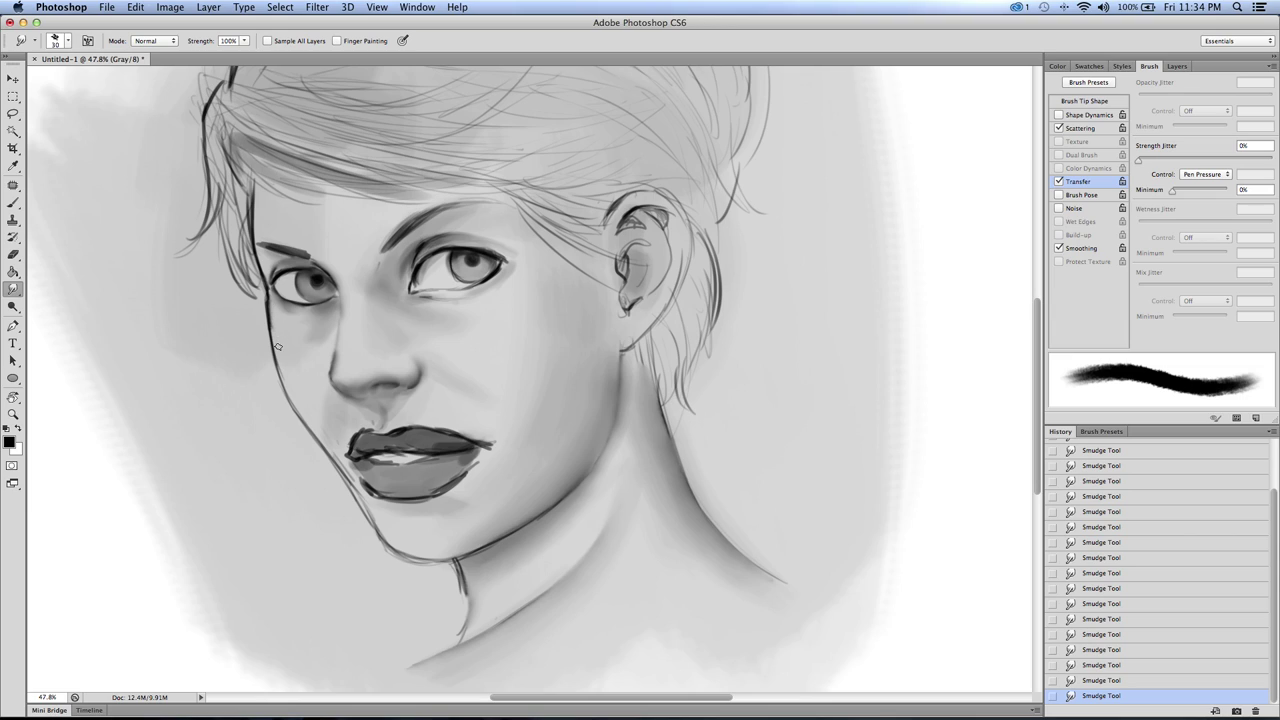
pyautogui.press(']')
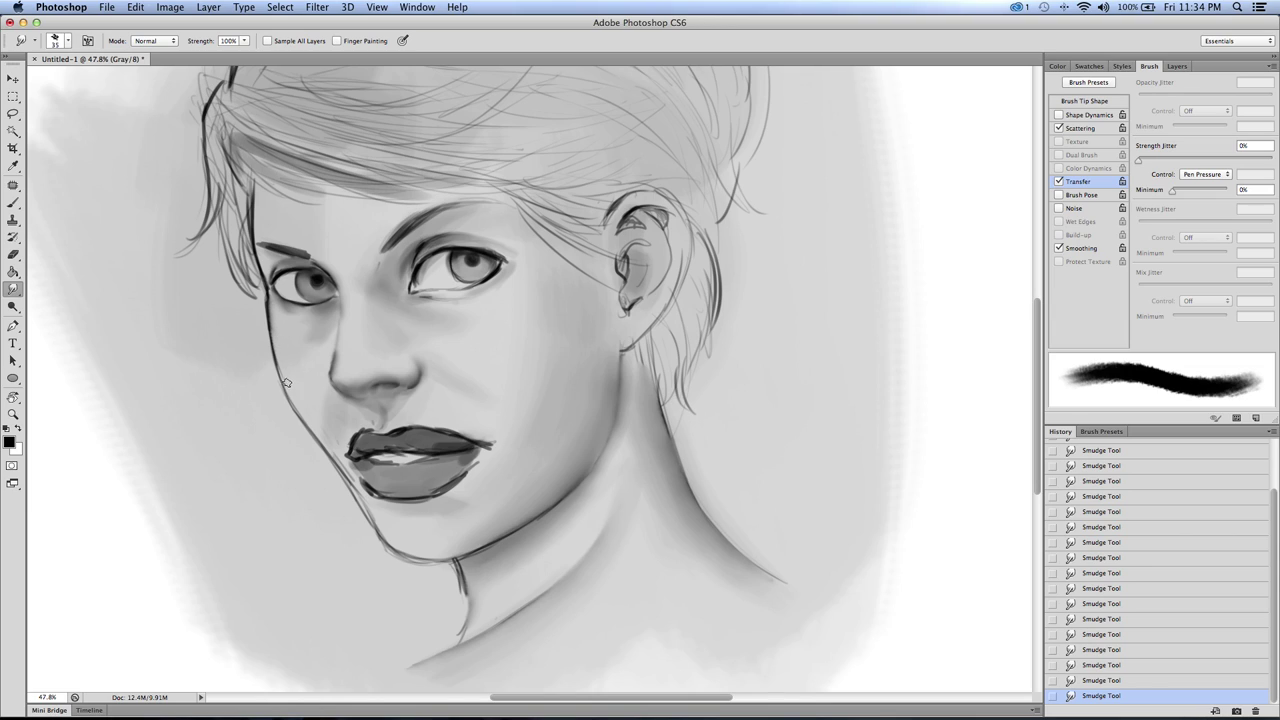
pyautogui.press('[')
pyautogui.press('[')
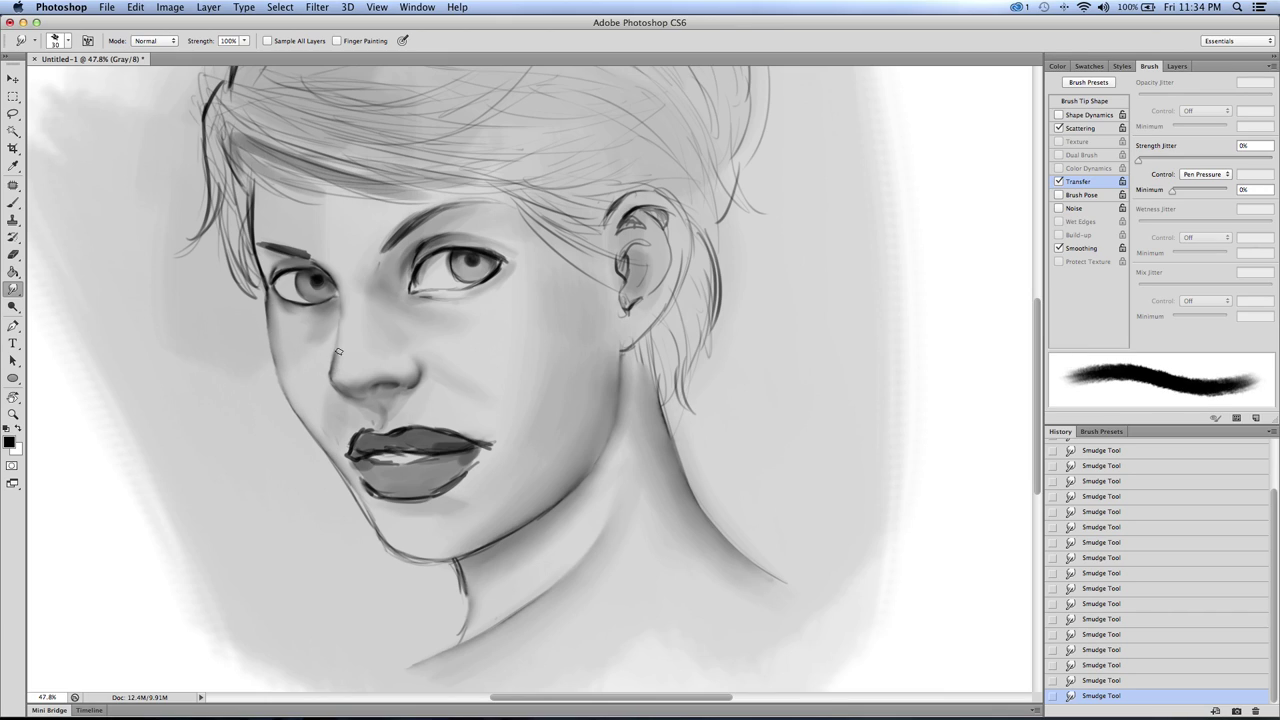
# Step: Smudge the near eye's upper lid crease and the shading around the eye, varying the brush between 25 and 40 px
pyautogui.press(']')
pyautogui.press(']')
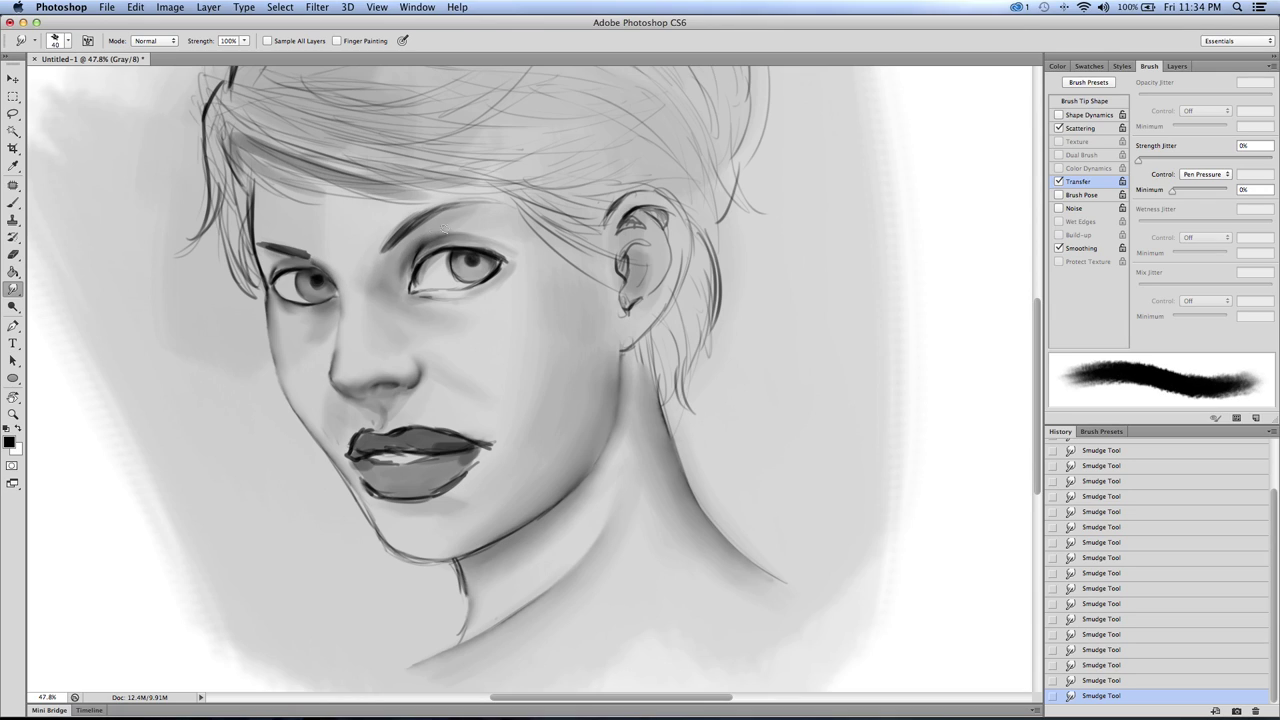
pyautogui.press('[')
pyautogui.press(']')
pyautogui.press('[')
pyautogui.press('[')
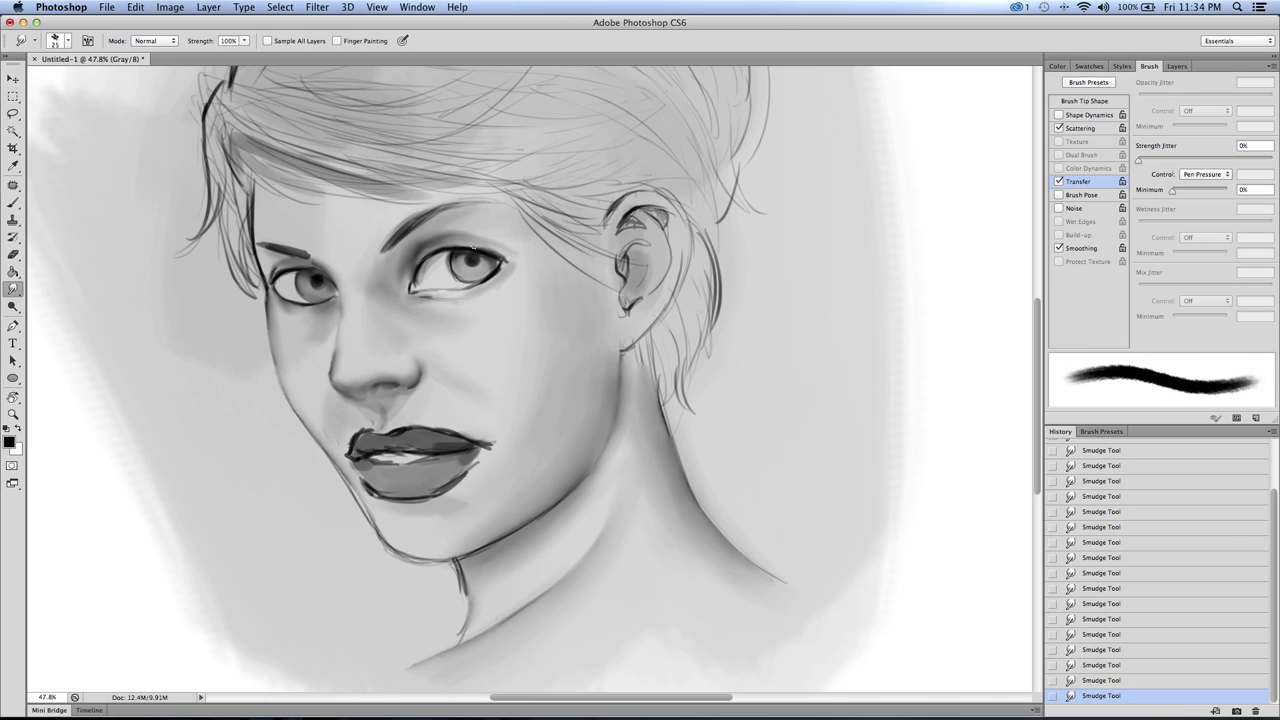
pyautogui.press(']')
pyautogui.press(']')
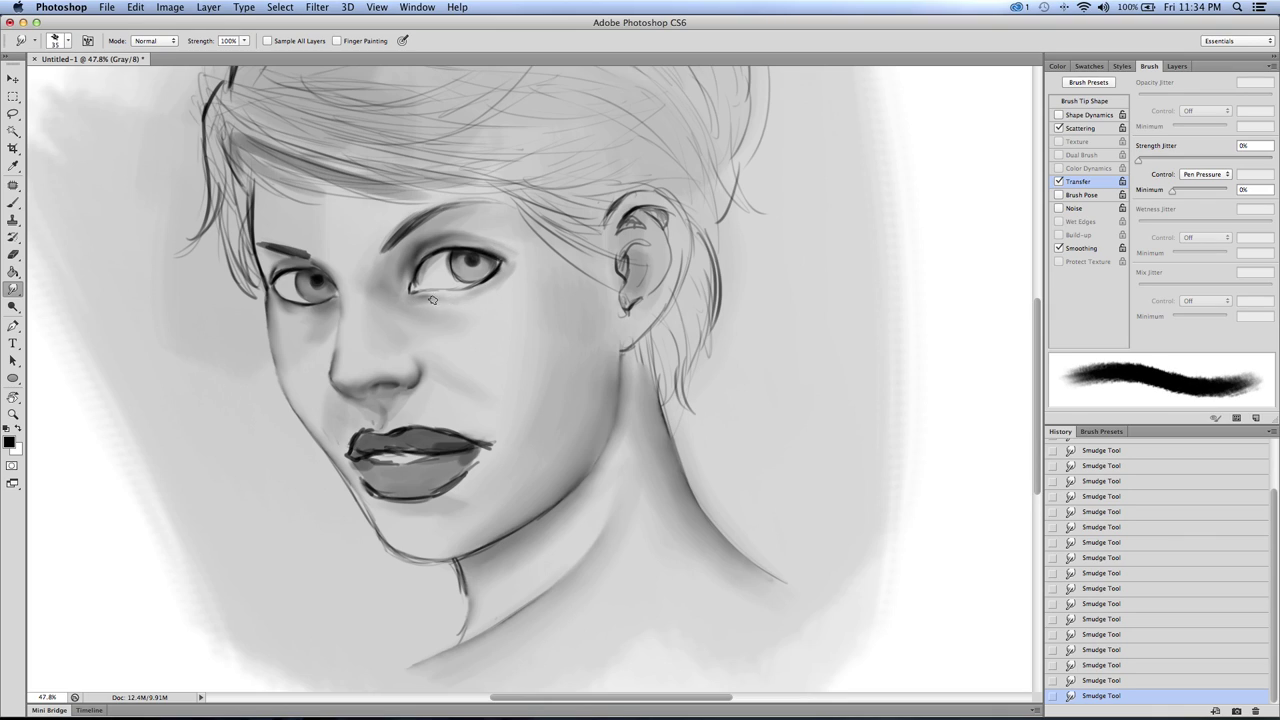
# Step: Smudge the near eye's upper lash line and iris with a 25 to 35 px brush
pyautogui.press('[')
pyautogui.press('[')
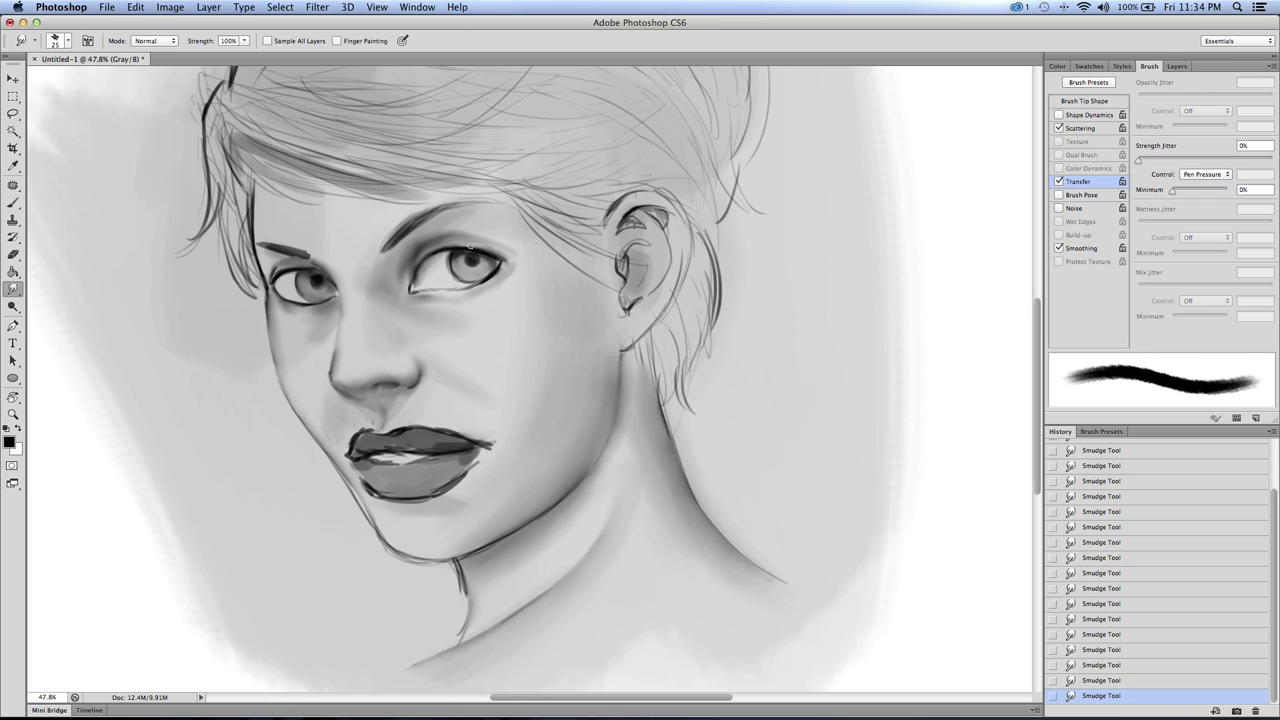
pyautogui.press(']')
pyautogui.press(']')
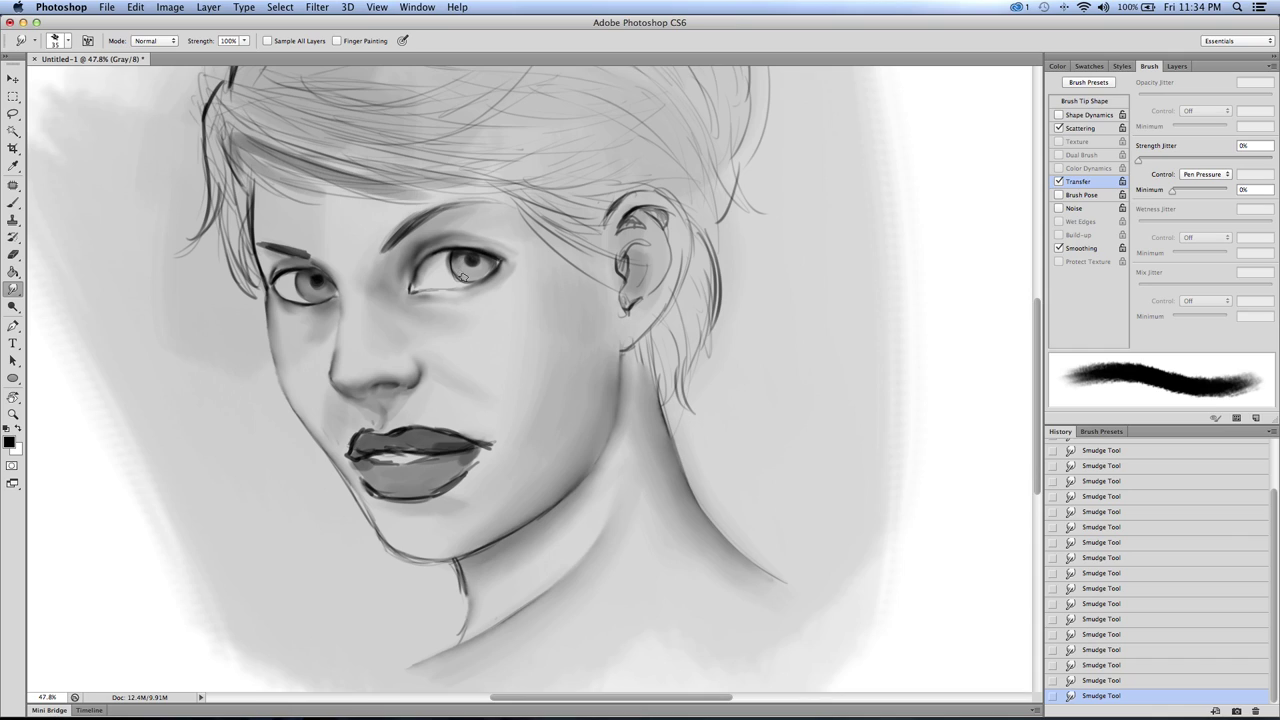
pyautogui.press('[')
pyautogui.press(']')
pyautogui.press(']')
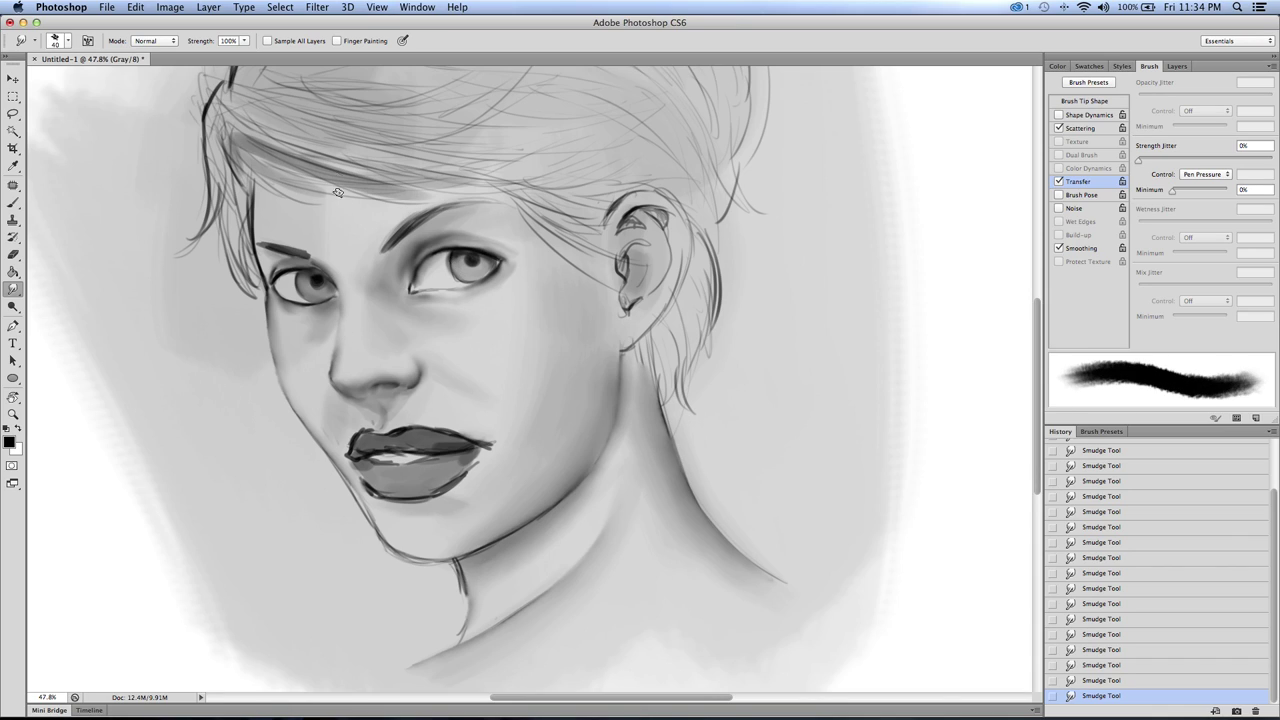
# Step: Smudge the lips, the far jaw outline and the chin contour with a 40 to 50 px brush
pyautogui.press(']')
pyautogui.press(']')
pyautogui.moveTo(436, 420)
pyautogui.mouseDown()
pyautogui.moveTo(492, 439)
pyautogui.moveTo(455, 487)
pyautogui.moveTo(450, 463)
pyautogui.moveTo(431, 480)
pyautogui.moveTo(461, 461)
pyautogui.moveTo(413, 471)
pyautogui.moveTo(436, 484)
pyautogui.moveTo(447, 479)
pyautogui.moveTo(375, 485)
pyautogui.moveTo(338, 437)
pyautogui.moveTo(351, 497)
pyautogui.moveTo(322, 446)
pyautogui.moveTo(400, 540)
pyautogui.moveTo(375, 520)
pyautogui.mouseUp()
pyautogui.press('[')
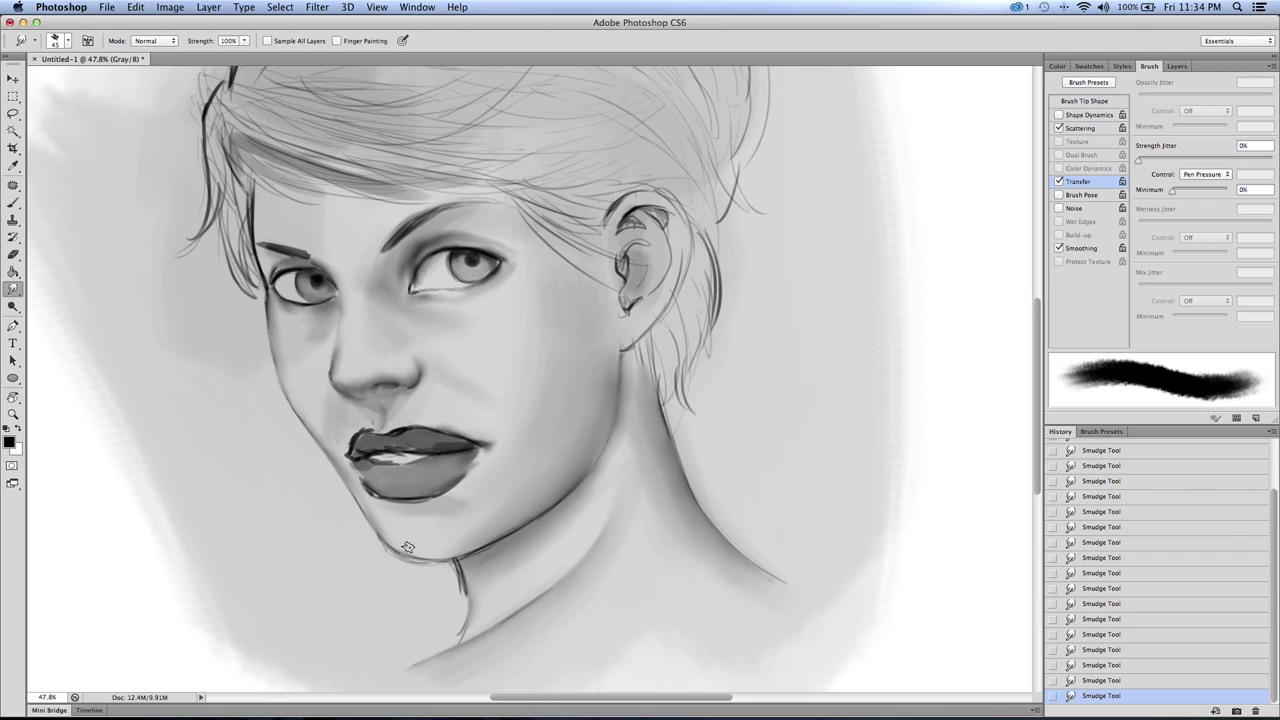
pyautogui.moveTo(417, 551); pyautogui.dragTo(453, 553)
pyautogui.press('[')
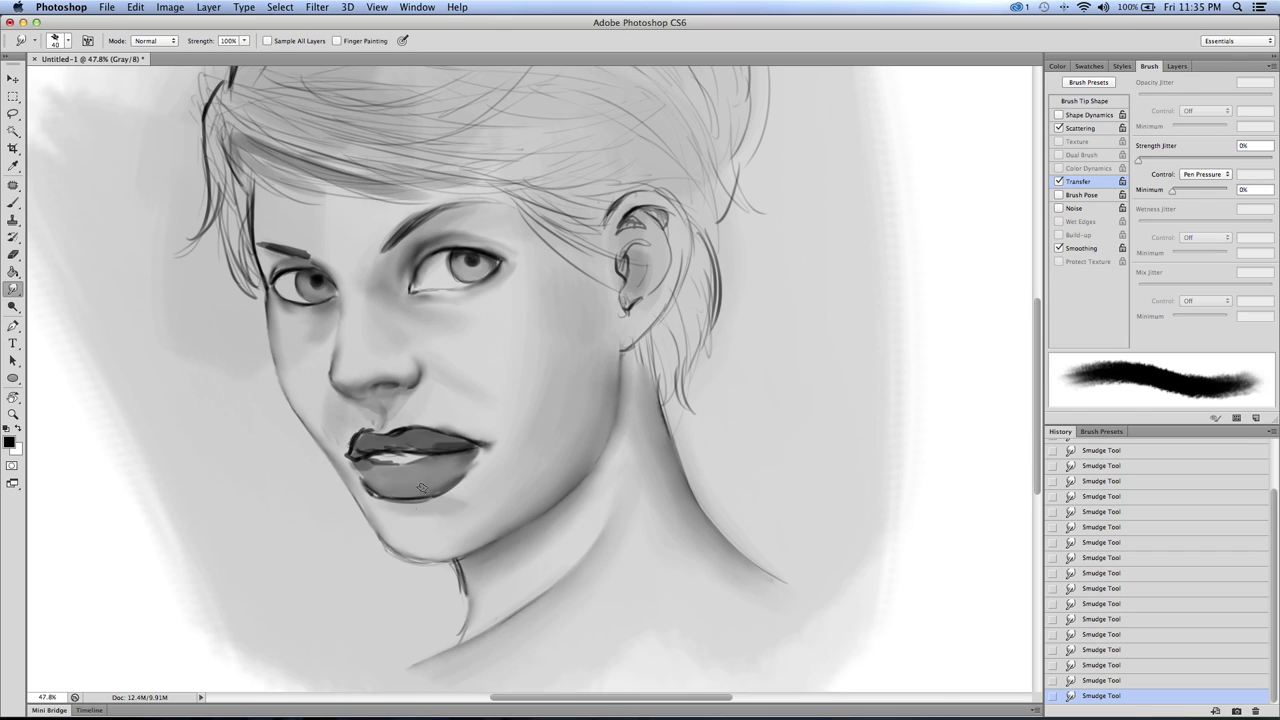
pyautogui.press(']')
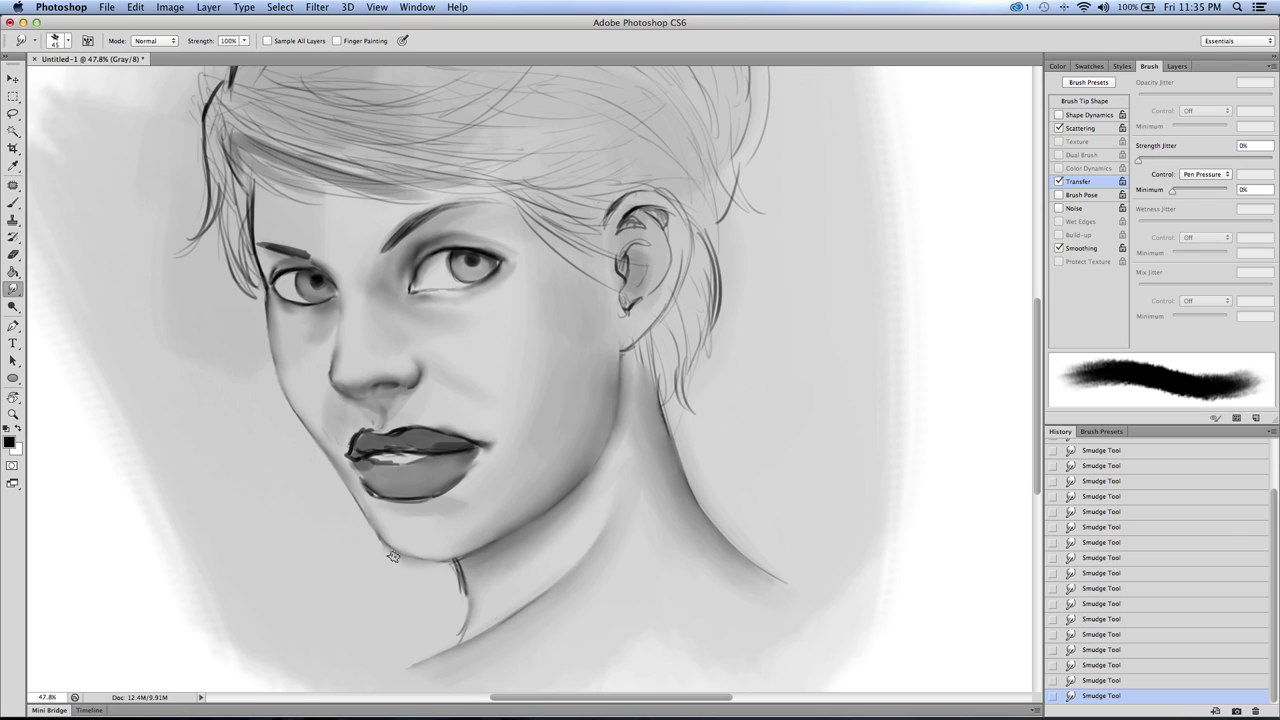
pyautogui.press(']')
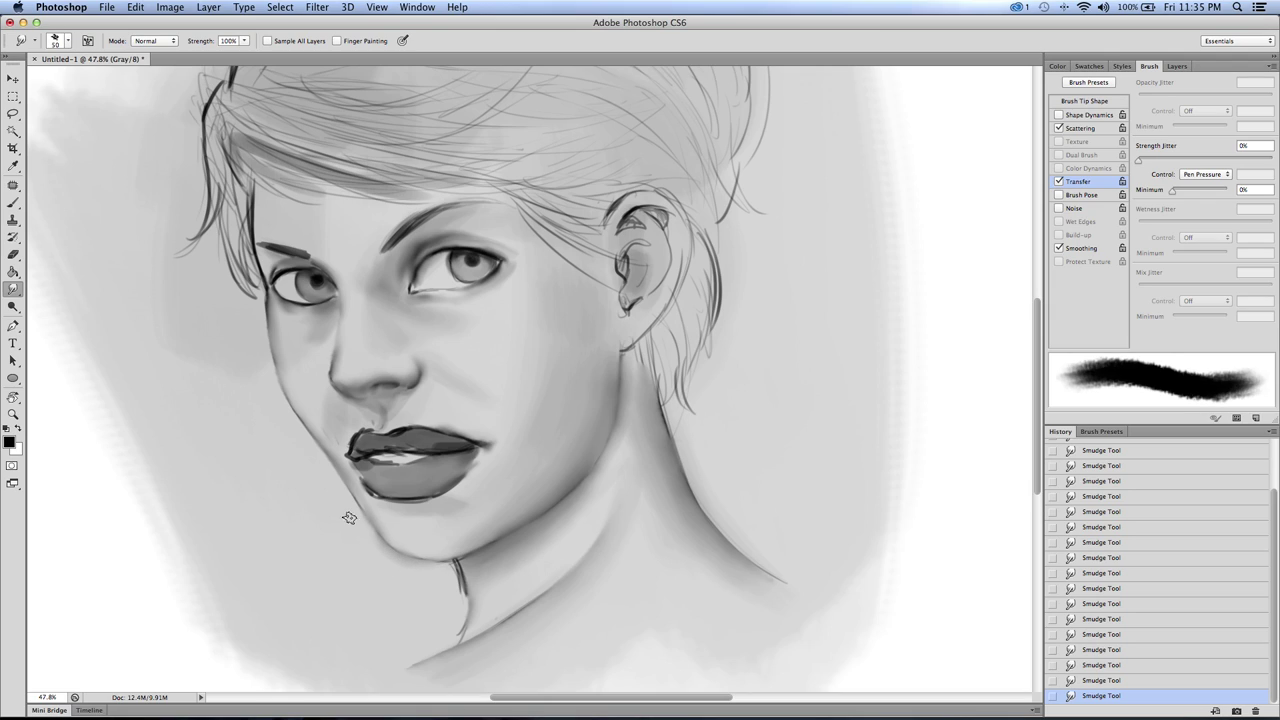
# Step: Soften the lower lip's outline, and smudge the near cheek above the jaw with the brush enlarged to 90 px
pyautogui.press(']')
pyautogui.press('[')
pyautogui.moveTo(374, 496); pyautogui.dragTo(359, 481)
pyautogui.press(']')
pyautogui.press(']')
pyautogui.press(']')
pyautogui.press(']')
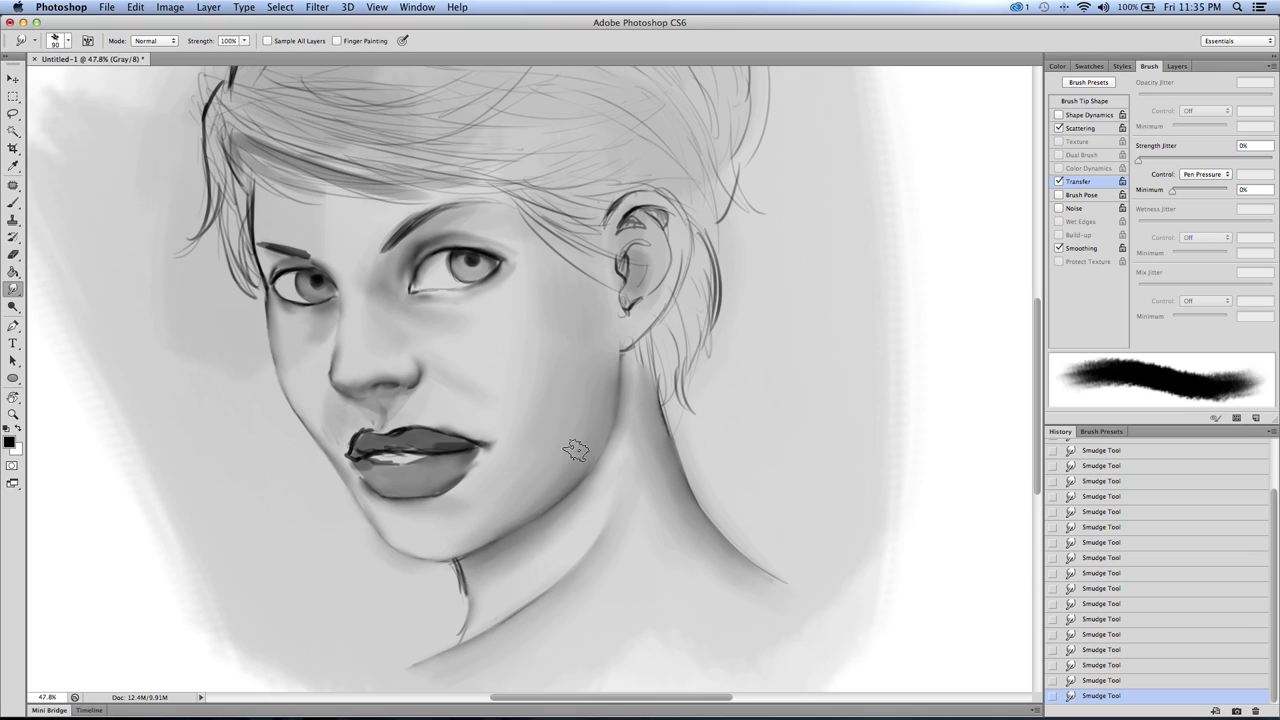
# Step: Reduce the brush and smudge the dark hair strands of the fringe and the far temple along the forehead
pyautogui.press('[')
pyautogui.press('[')
pyautogui.press('[')
pyautogui.press('[')
pyautogui.press(']')
pyautogui.moveTo(256, 150)
pyautogui.mouseDown()
pyautogui.moveTo(343, 172)
pyautogui.moveTo(233, 130)
pyautogui.moveTo(234, 172)
pyautogui.mouseUp()
# Step: Smudge the fringe strands along the far forehead and soften the far eye's outline with a 30 to 35 px brush
pyautogui.press('[')
pyautogui.press('[')
pyautogui.press('[')
pyautogui.press('[')
pyautogui.press(']')
pyautogui.press('[')
pyautogui.press(']')
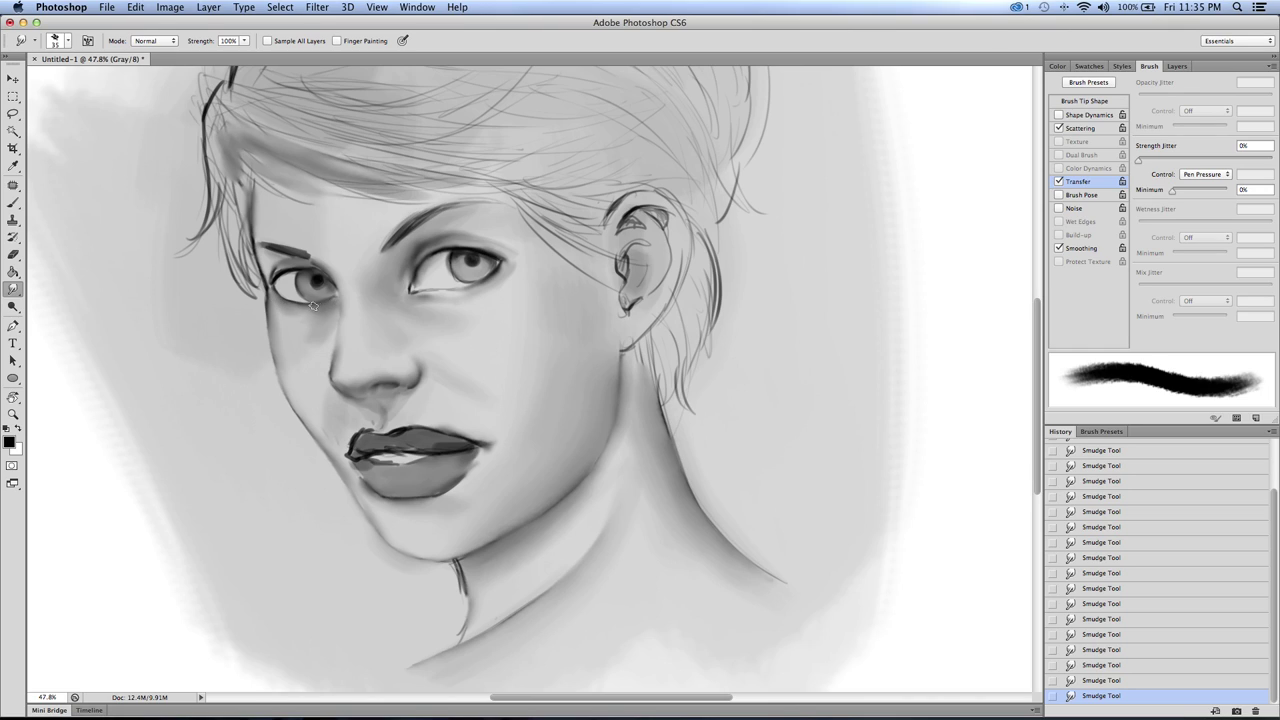
pyautogui.press('[')
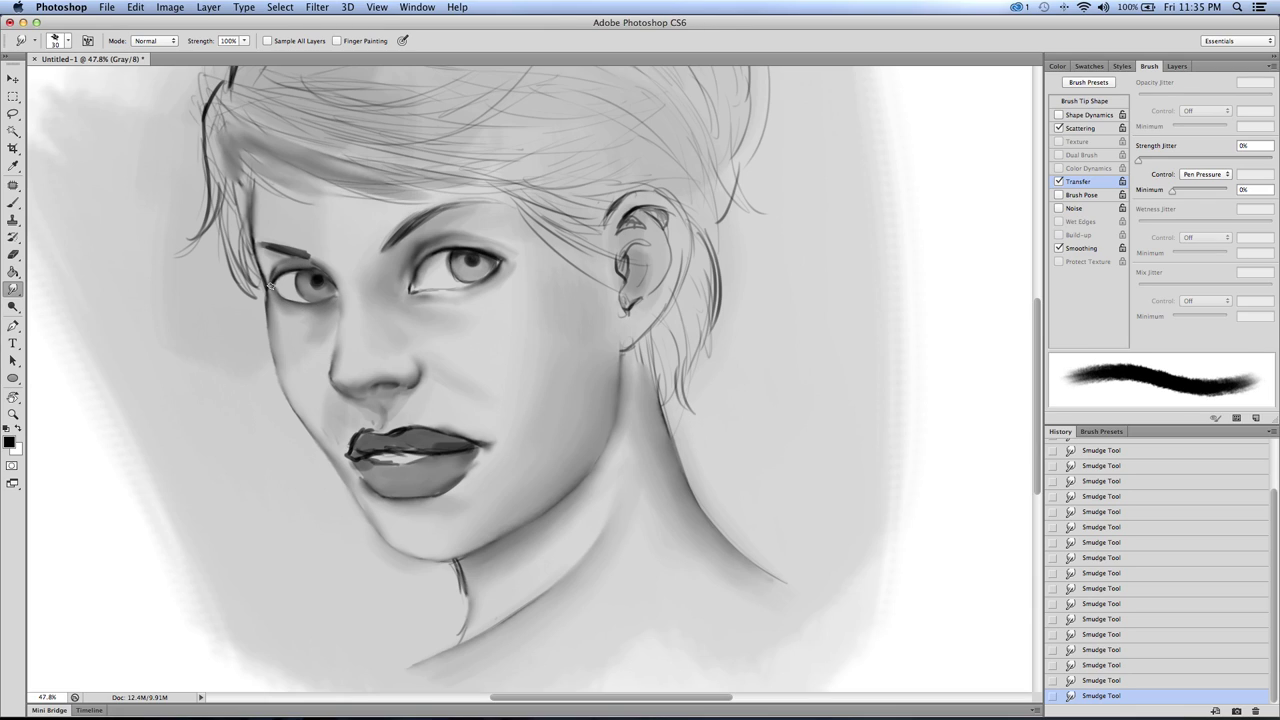
pyautogui.press(']')
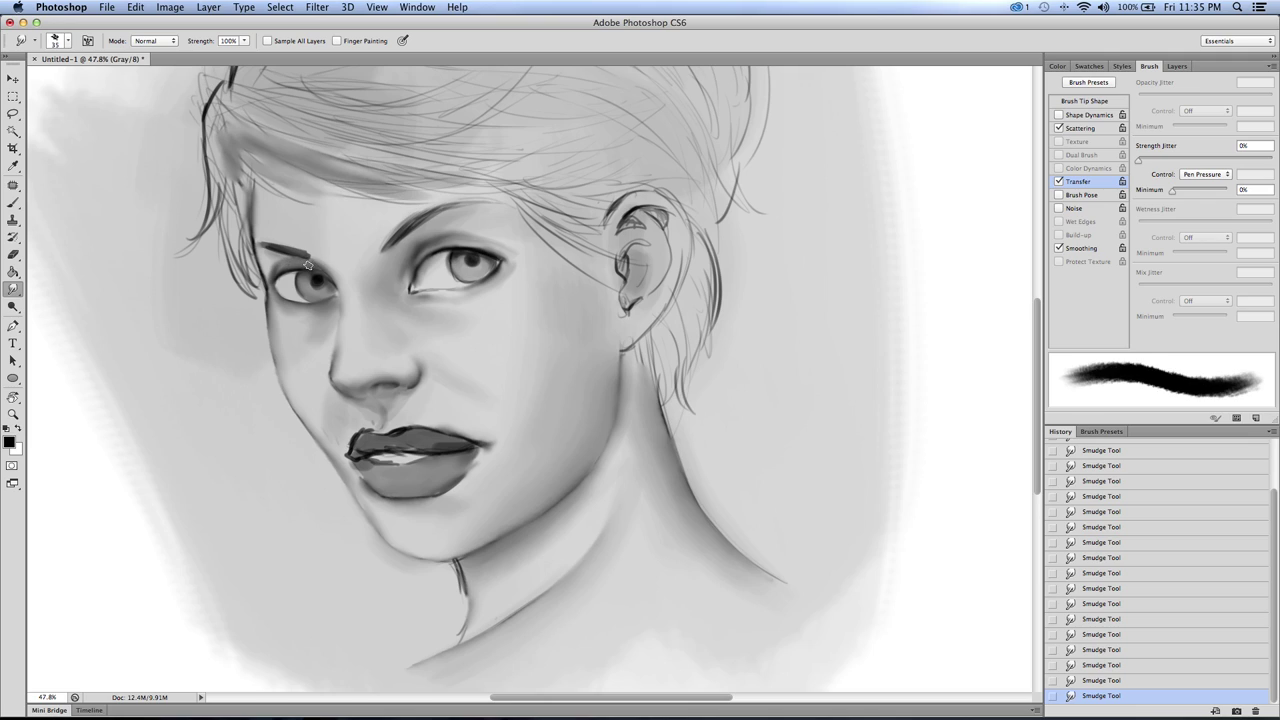
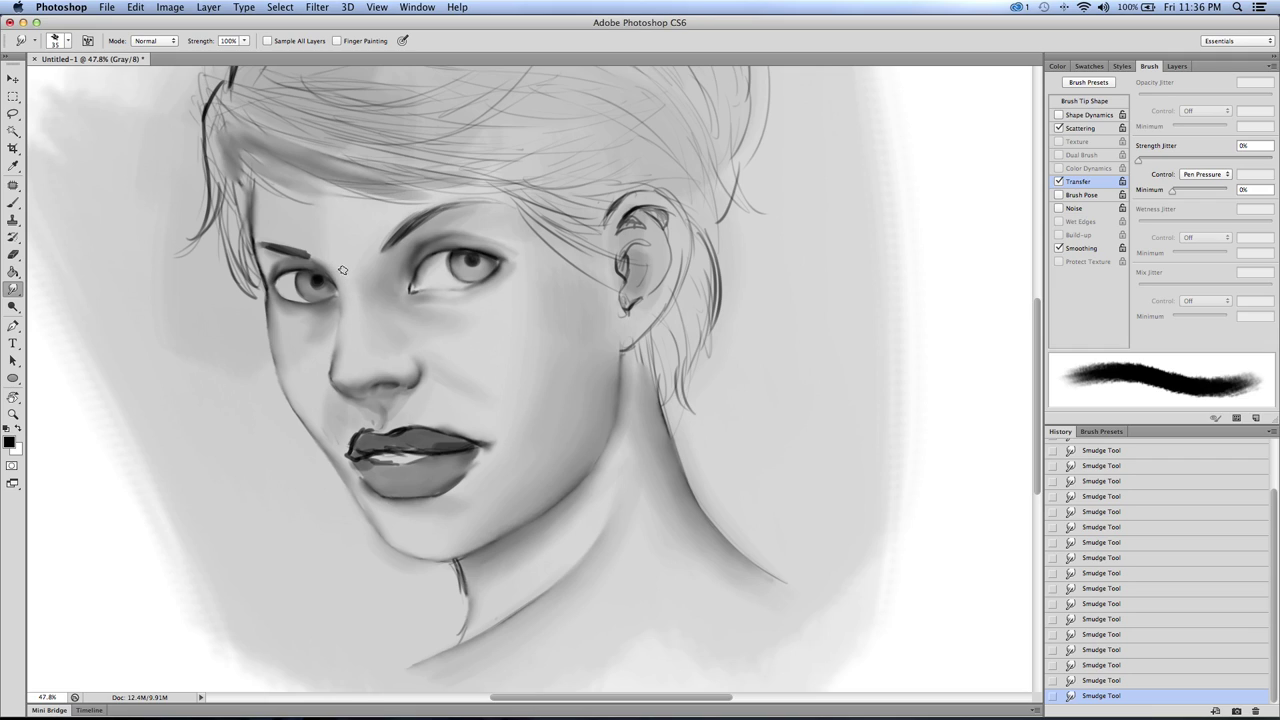
# Step: Smudge the rough outlines of both lips and the gap between them with a brush of about 35 px
pyautogui.press(']')
pyautogui.press(']')
pyautogui.press('[')
pyautogui.press('[')
pyautogui.press(']')
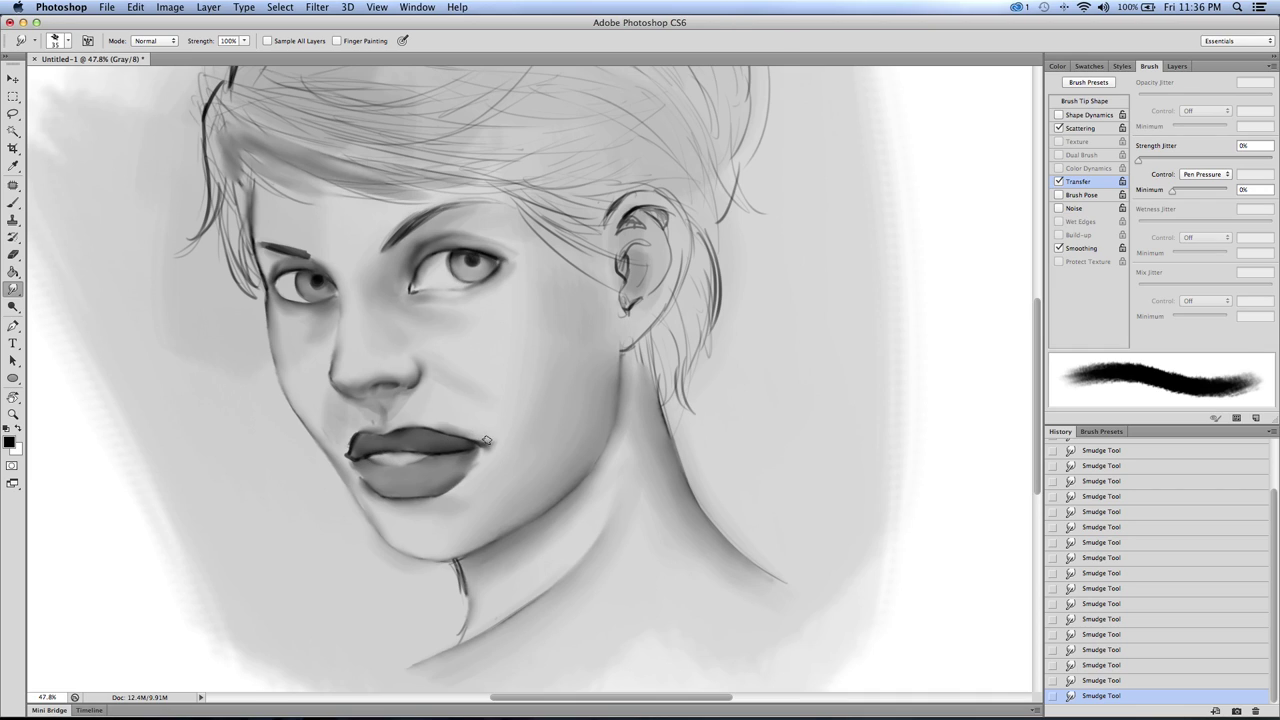
# Step: Blend the dark front neck line below the chin with a 35 to 50 px Smudge brush
pyautogui.press(']')
pyautogui.press(']')
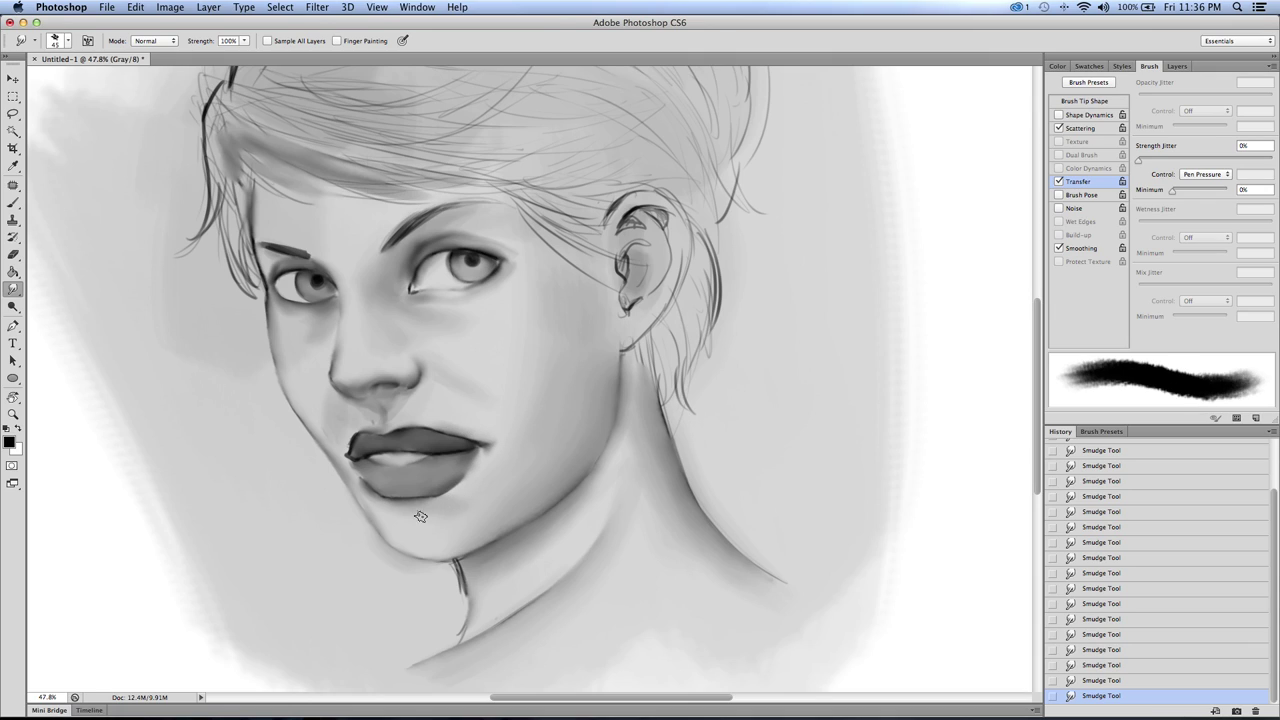
pyautogui.press('[')
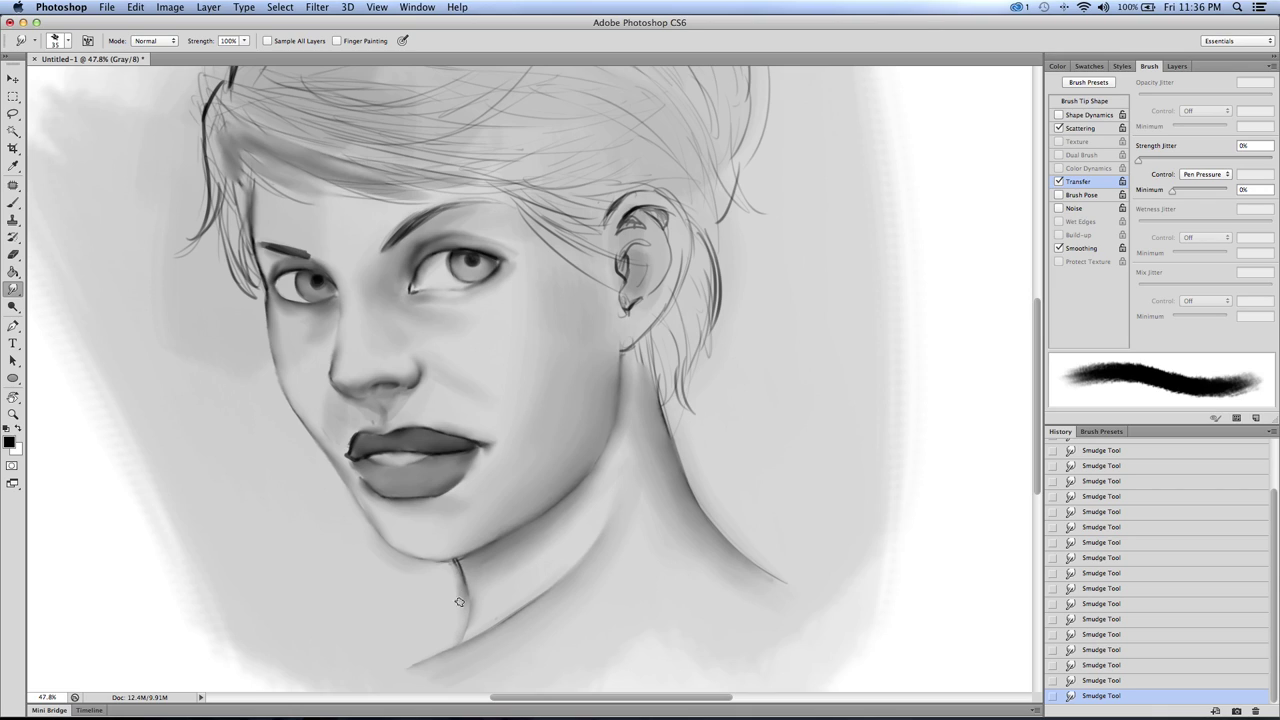
pyautogui.press(']')
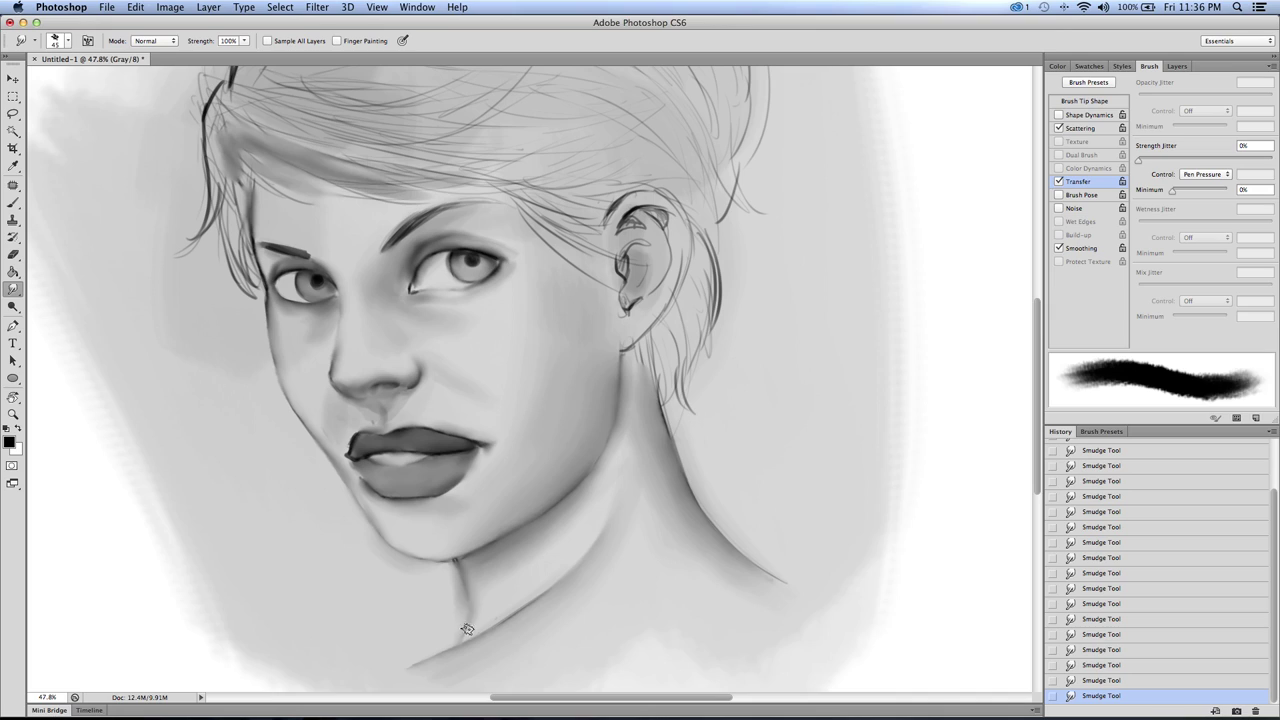
pyautogui.press('[')
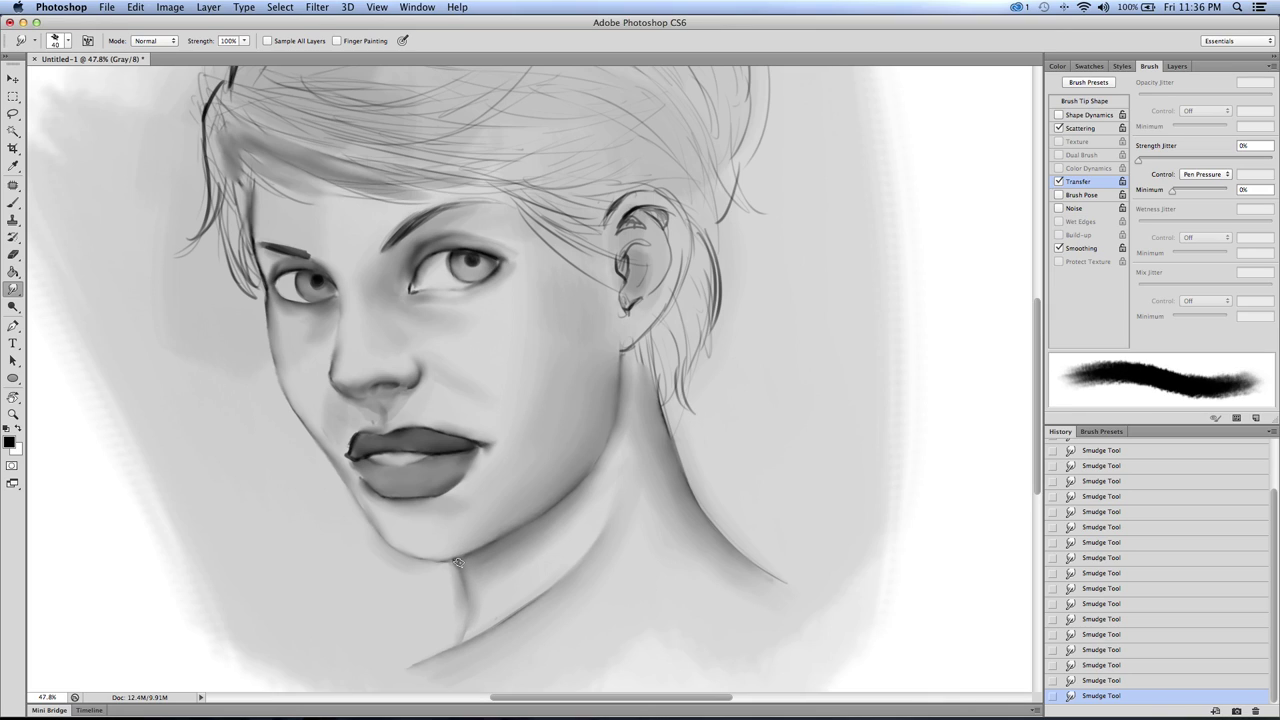
pyautogui.press(']')
pyautogui.press(']')
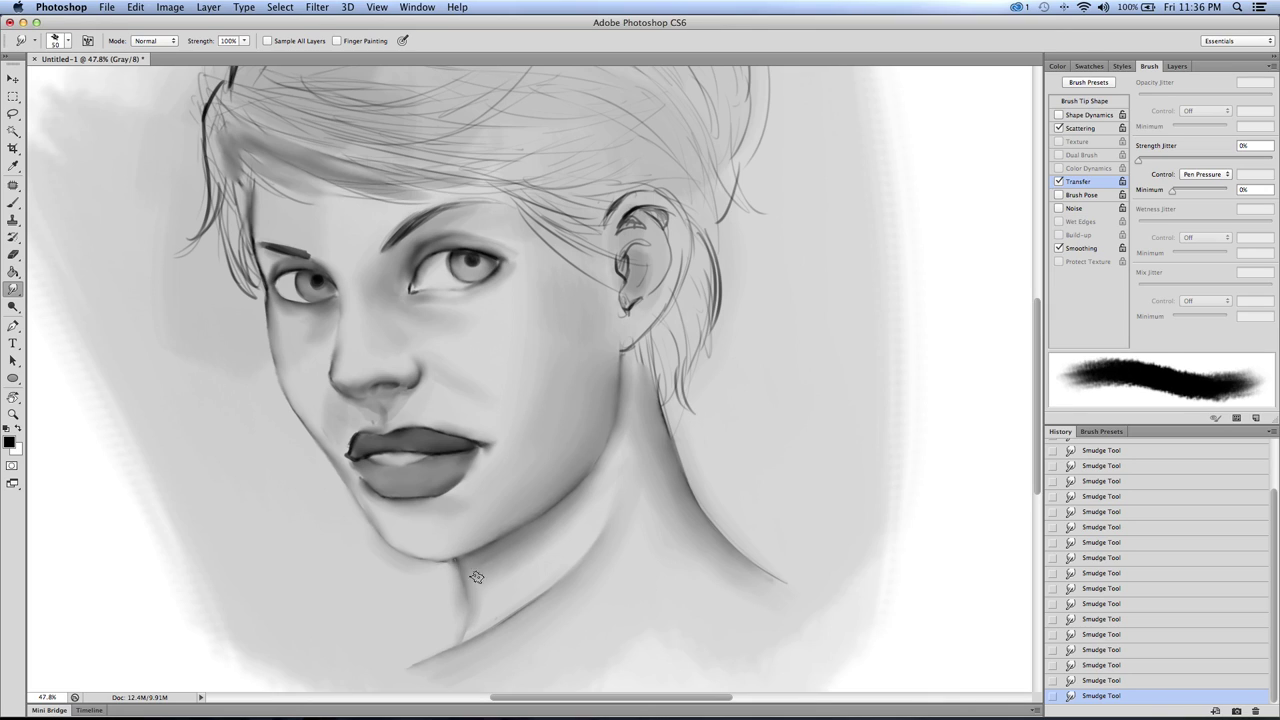
pyautogui.press('[')
pyautogui.press('[')
pyautogui.press('[')
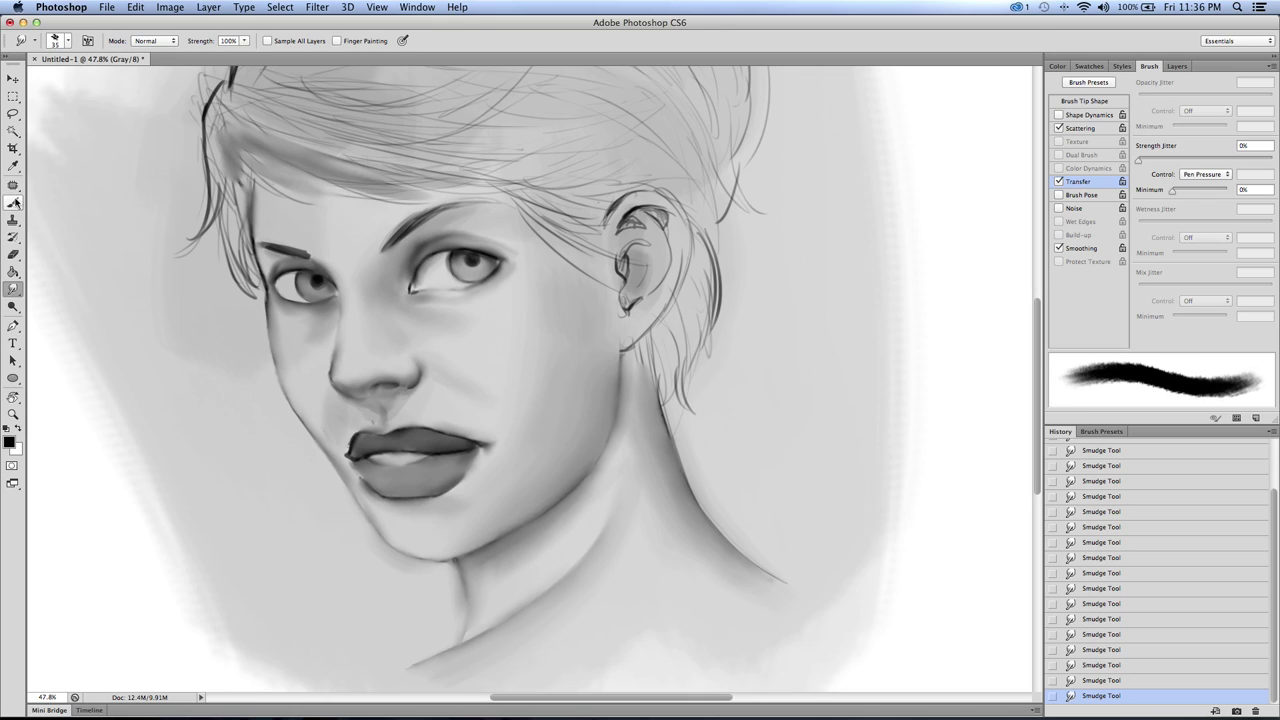
# Step: Darken the irises and lid shadows of both eyes with the Brush tool at 21% opacity, reducing its size from 50 to 20 px
pyautogui.click(13, 202)
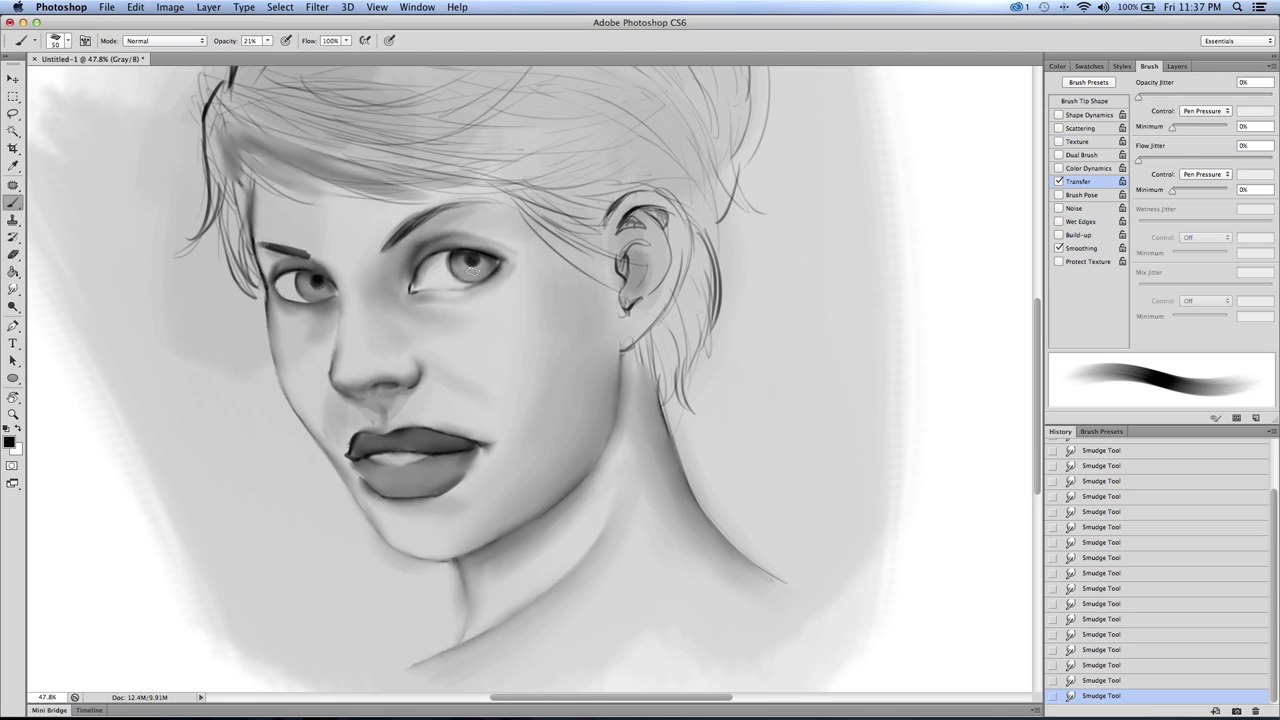
pyautogui.moveTo(476, 263); pyautogui.dragTo(470, 260)
pyautogui.moveTo(308, 287)
pyautogui.mouseDown()
pyautogui.moveTo(325, 289)
pyautogui.moveTo(318, 276)
pyautogui.mouseUp()
pyautogui.press('[')
pyautogui.press('[')
pyautogui.press('[')
pyautogui.moveTo(307, 281); pyautogui.dragTo(315, 295)
pyautogui.press(']')
pyautogui.moveTo(319, 295); pyautogui.dragTo(320, 294)
pyautogui.press(']')
pyautogui.moveTo(318, 296)
pyautogui.mouseDown()
pyautogui.moveTo(329, 289)
pyautogui.moveTo(308, 291)
pyautogui.moveTo(323, 291)
pyautogui.moveTo(290, 266)
pyautogui.mouseUp()
pyautogui.press('[')
pyautogui.press('[')
pyautogui.press('[')
pyautogui.press('[')
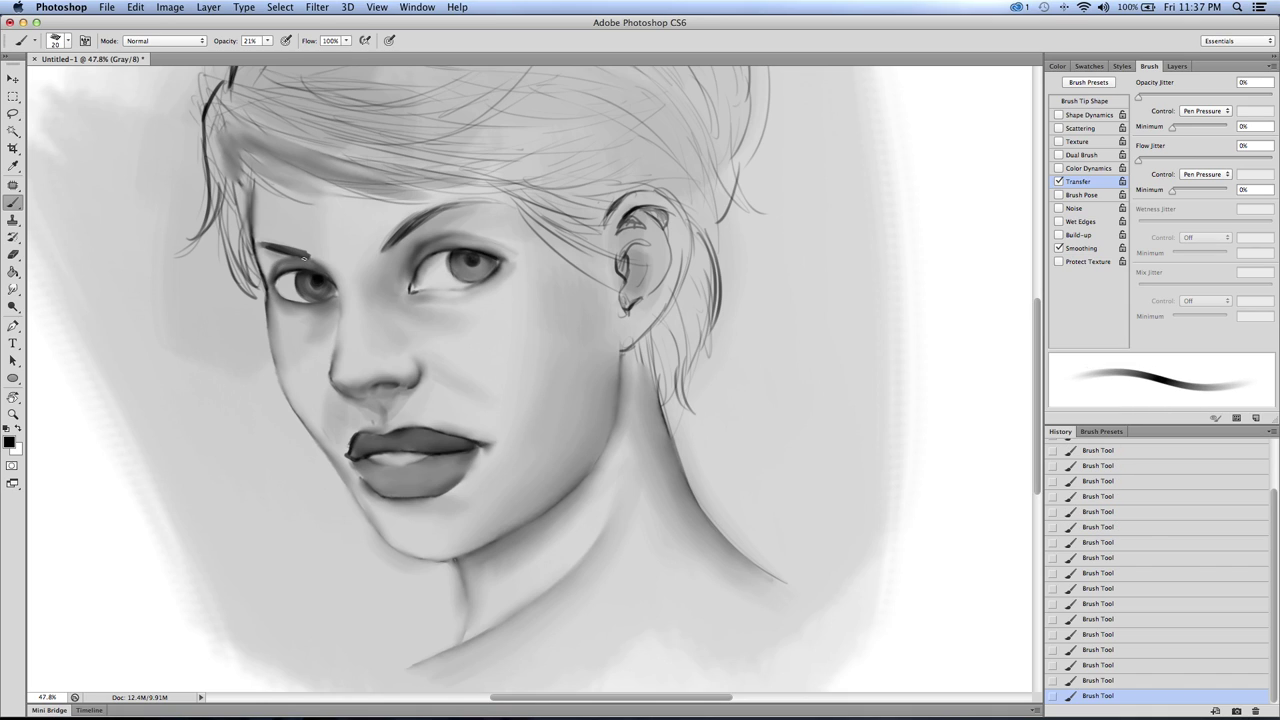
# Step: Choose the Painting Brush – Hair preset at 70 px for the Brush tool
pyautogui.click(70, 41)
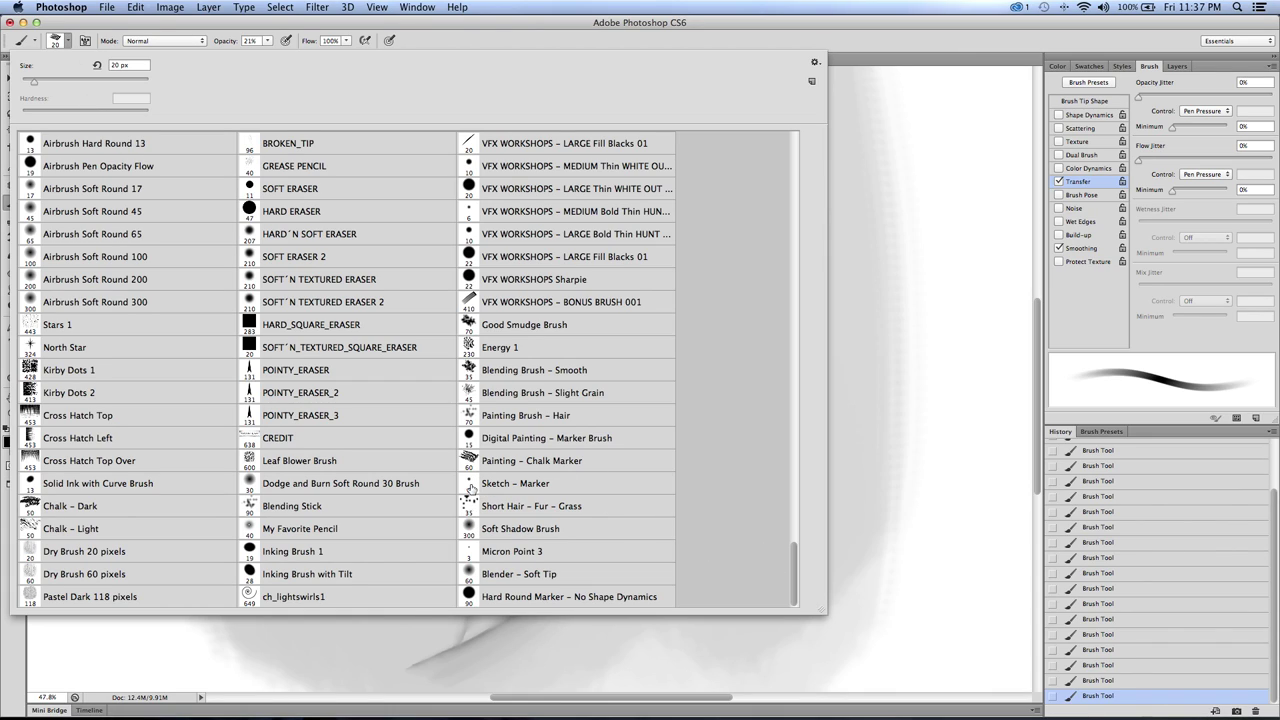
pyautogui.click(494, 420)
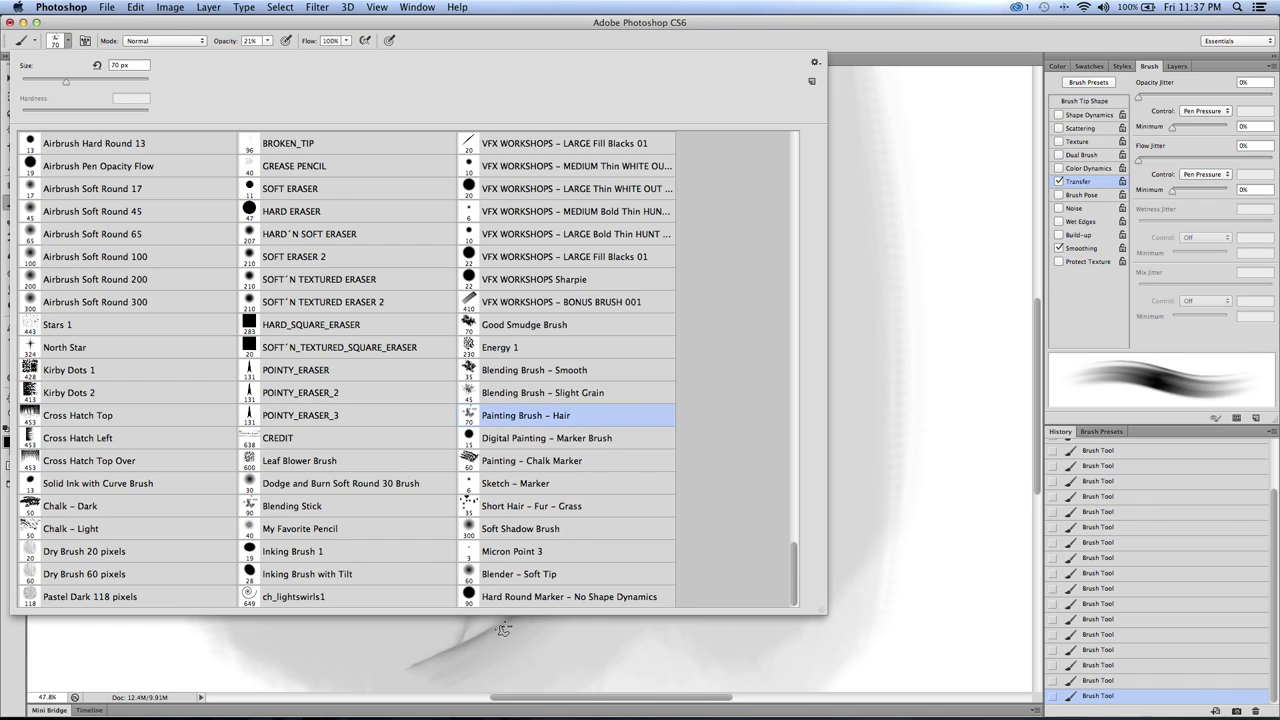
pyautogui.press('Return')
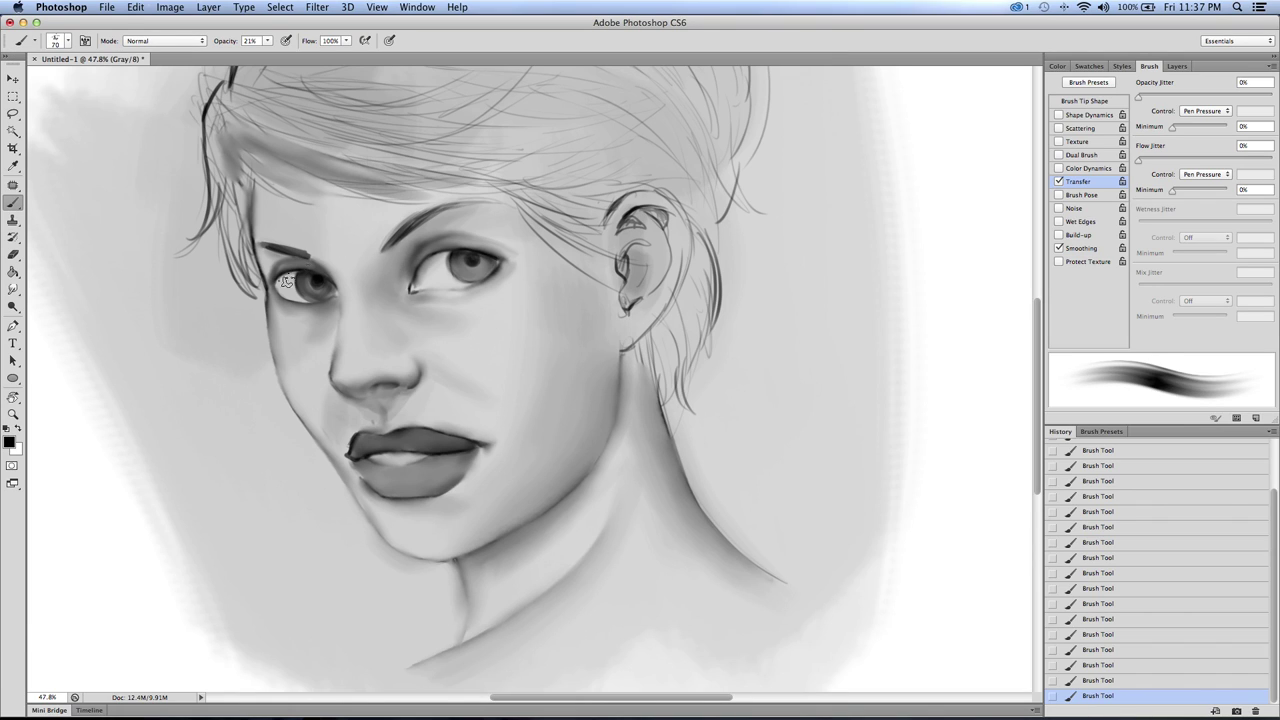
# Step: Test the hair brush with long diagonal strokes on the background beside the far cheek, and undo them
pyautogui.moveTo(149, 290); pyautogui.dragTo(265, 520)
pyautogui.moveTo(105, 282); pyautogui.dragTo(240, 515)
pyautogui.moveTo(98, 256)
pyautogui.mouseDown()
pyautogui.moveTo(294, 549)
pyautogui.moveTo(334, 553)
pyautogui.mouseUp()
pyautogui.moveTo(112, 277); pyautogui.dragTo(292, 557)
pyautogui.moveTo(80, 262); pyautogui.dragTo(240, 568)
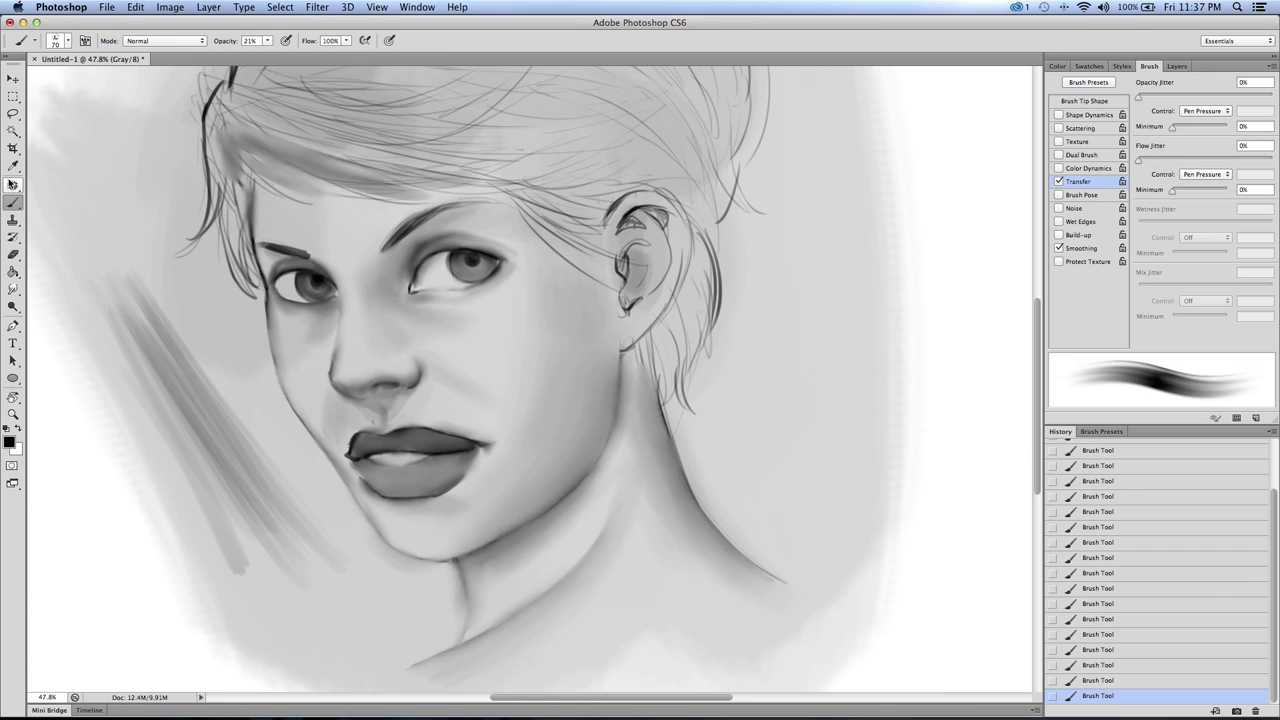
pyautogui.press('super+alt+z')
pyautogui.press('super+alt+z')
pyautogui.press('super+alt+z')
pyautogui.press('super+alt+z')
pyautogui.press('super+alt+z')
pyautogui.press('super+alt+z')
pyautogui.press('super+alt+z')
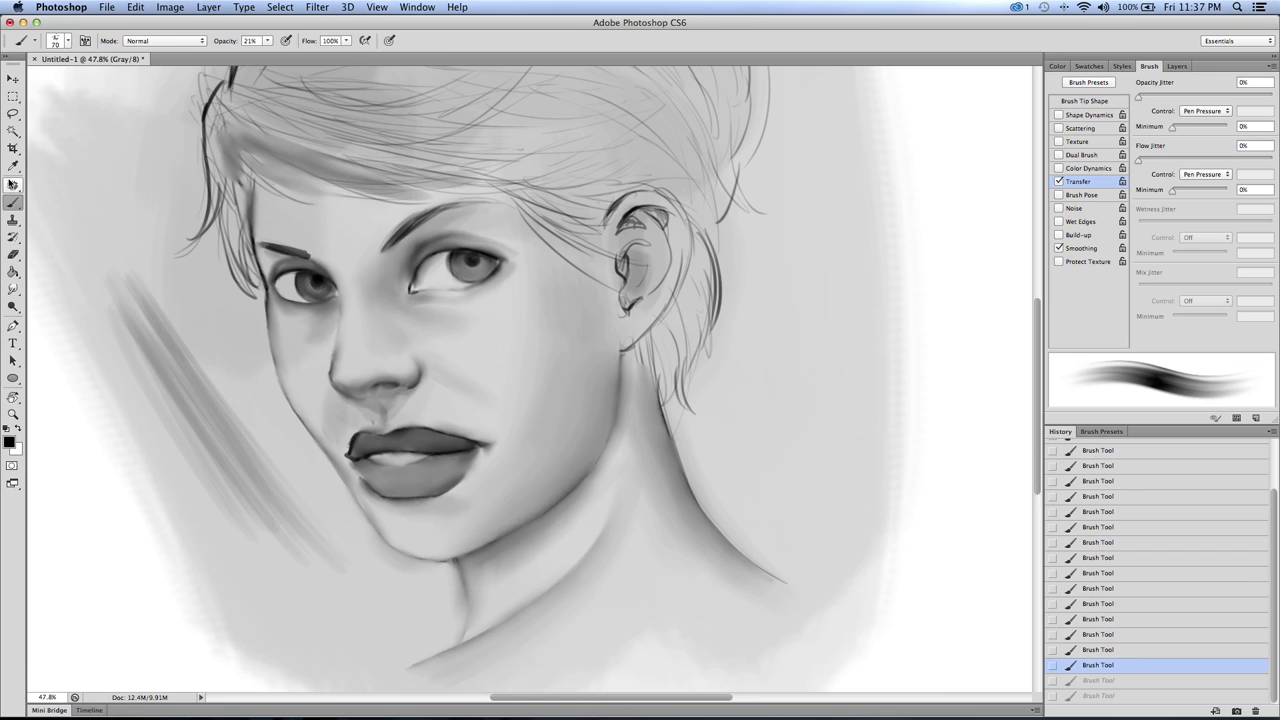
pyautogui.press('super+alt+z')
pyautogui.press('super+alt+z')
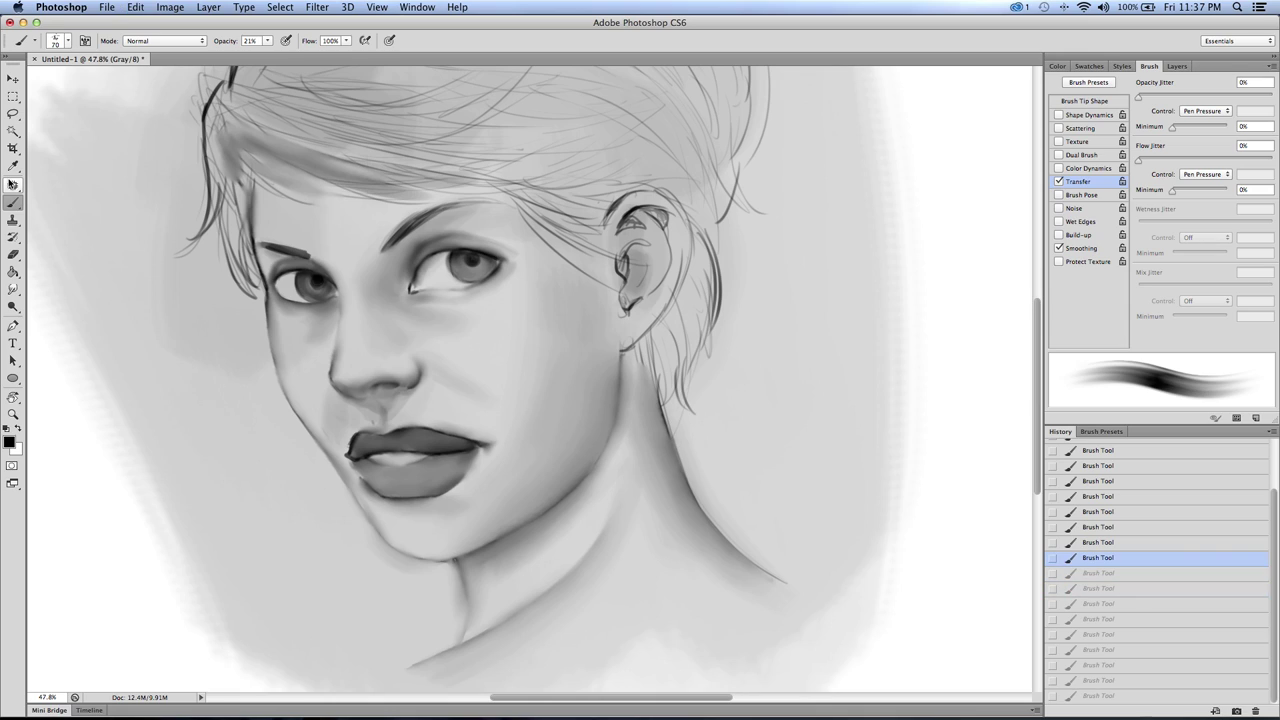
# Step: Deepen the shading along the near jawline and the back of the neck with the hair brush at 35 px
pyautogui.click(16, 414)
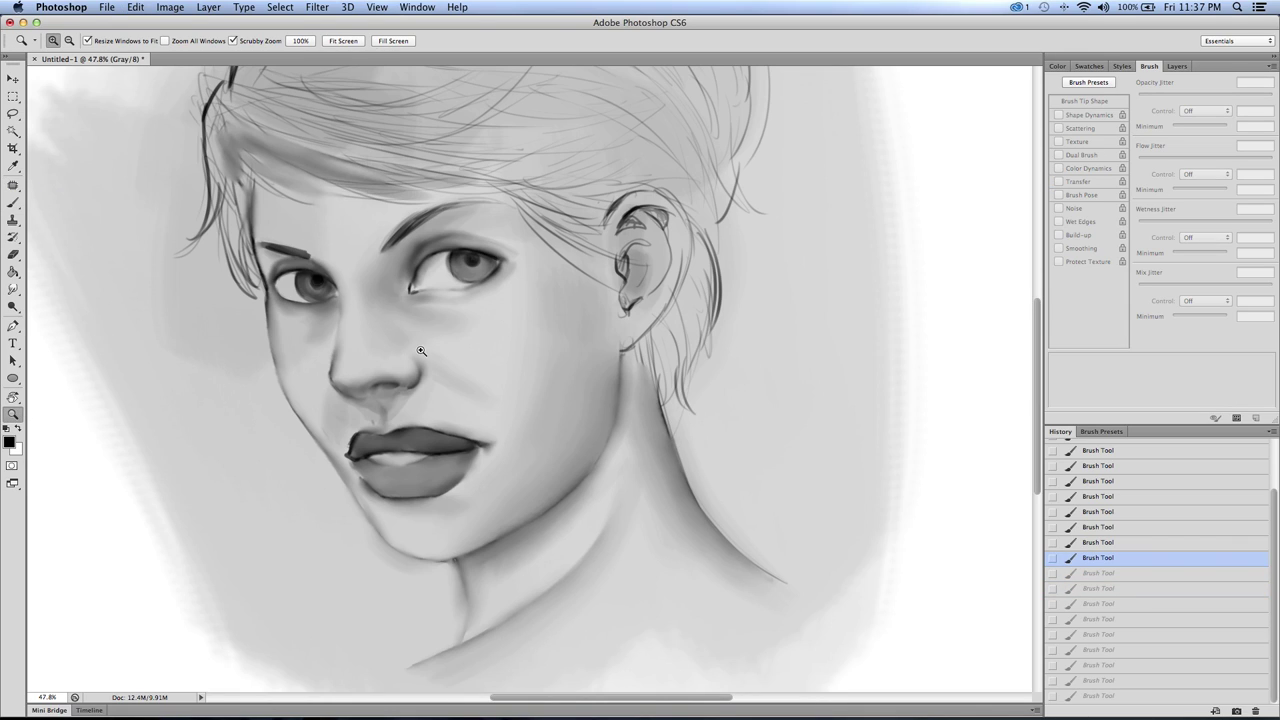
pyautogui.moveTo(424, 352); pyautogui.dragTo(426, 314)
pyautogui.click(14, 203)
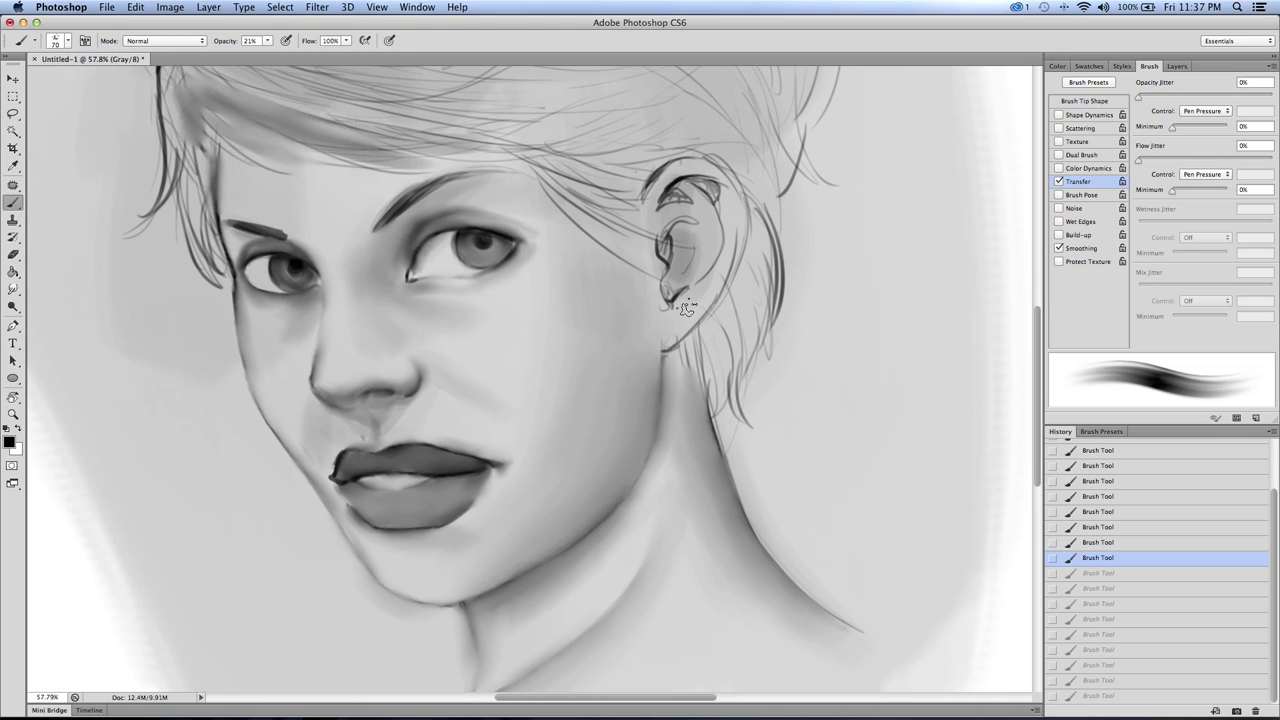
pyautogui.press('[')
pyautogui.press('[')
pyautogui.press('[')
pyautogui.press('[')
pyautogui.press('[')
pyautogui.moveTo(661, 358)
pyautogui.mouseDown()
pyautogui.moveTo(652, 438)
pyautogui.moveTo(606, 517)
pyautogui.mouseUp()
pyautogui.moveTo(658, 420); pyautogui.dragTo(610, 516)
pyautogui.moveTo(762, 546); pyautogui.dragTo(830, 612)
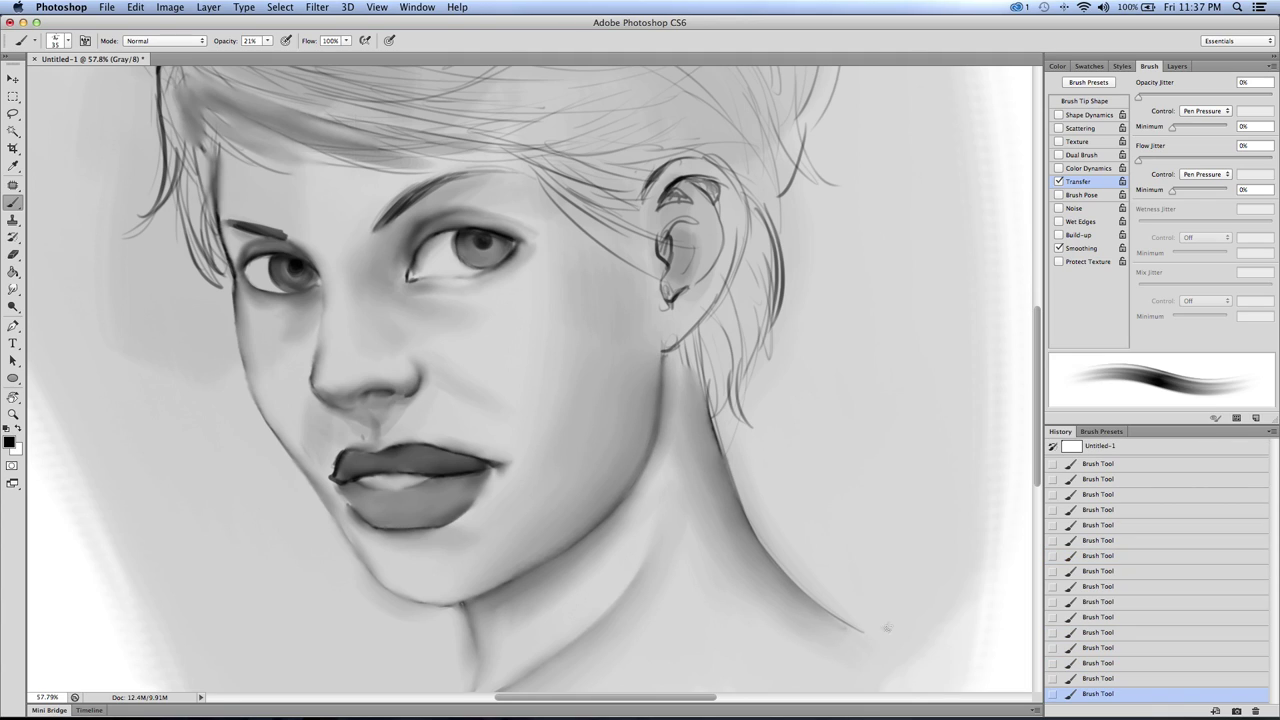
pyautogui.moveTo(631, 488); pyautogui.dragTo(605, 491)
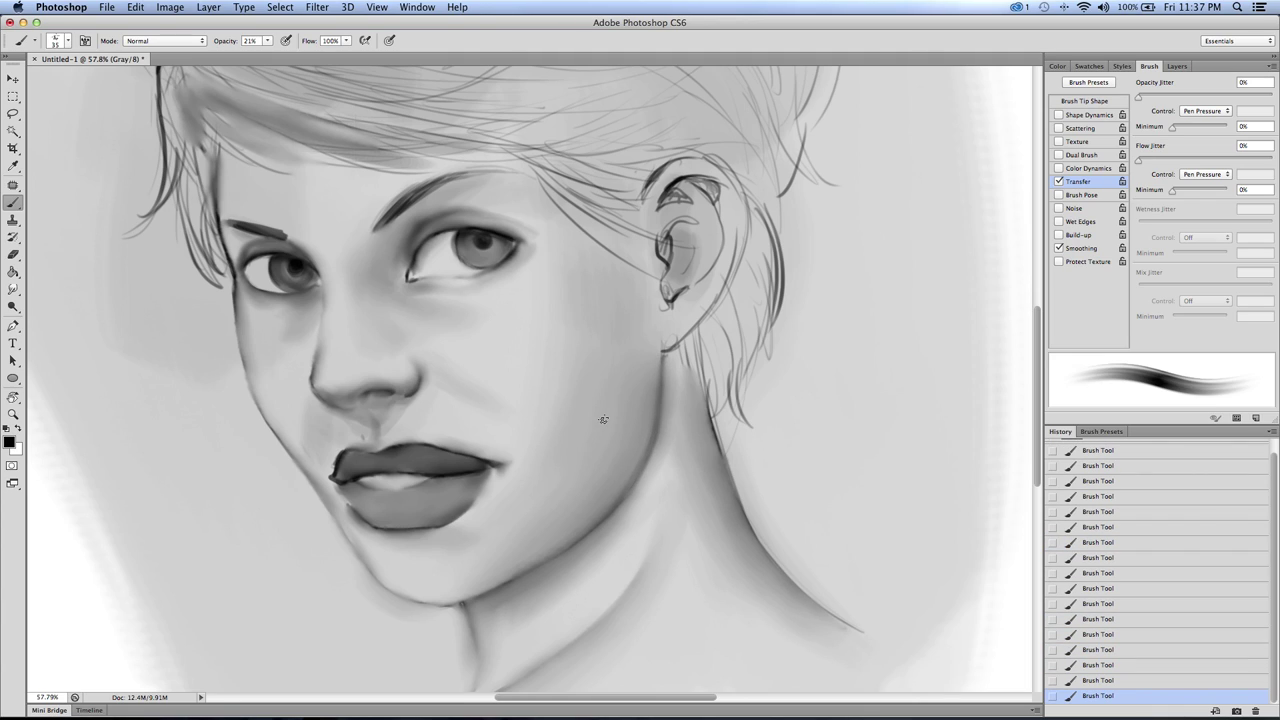
# Step: Darken the near eye's upper lid crease and eyebrow with the hair brush reduced from 35 to 15 px
pyautogui.moveTo(451, 229); pyautogui.dragTo(438, 236)
pyautogui.press('[')
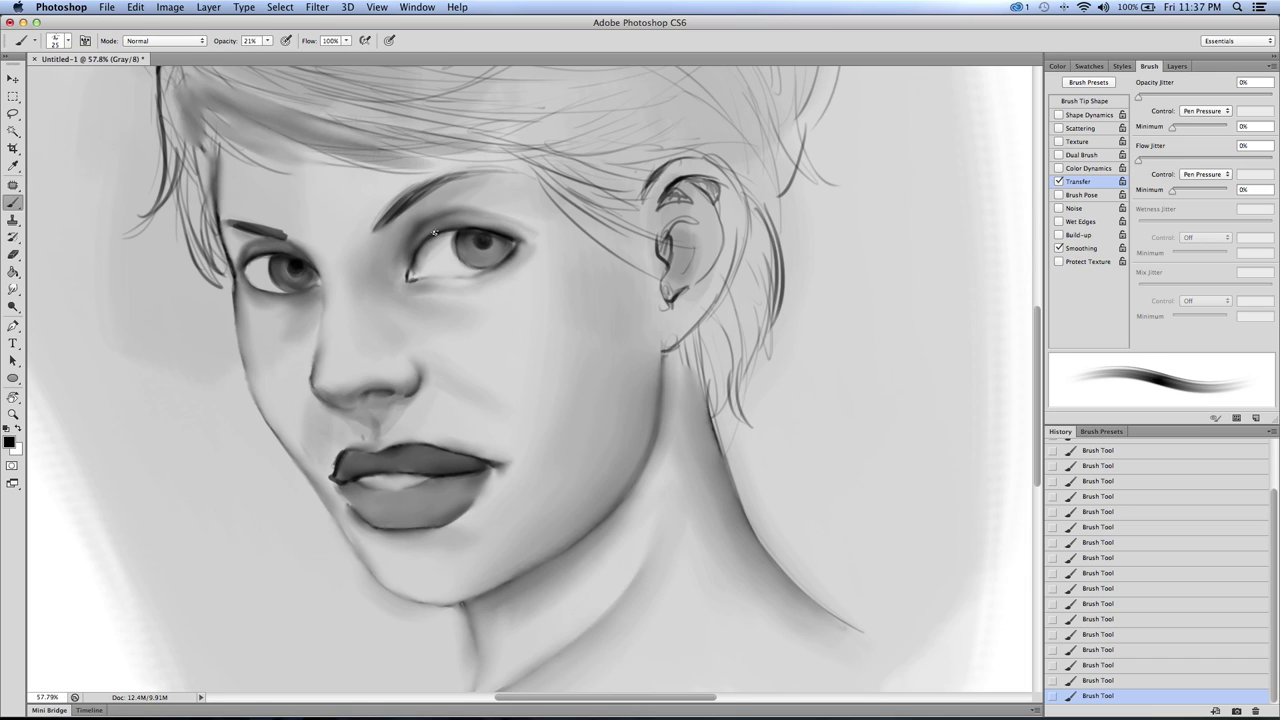
pyautogui.press('[')
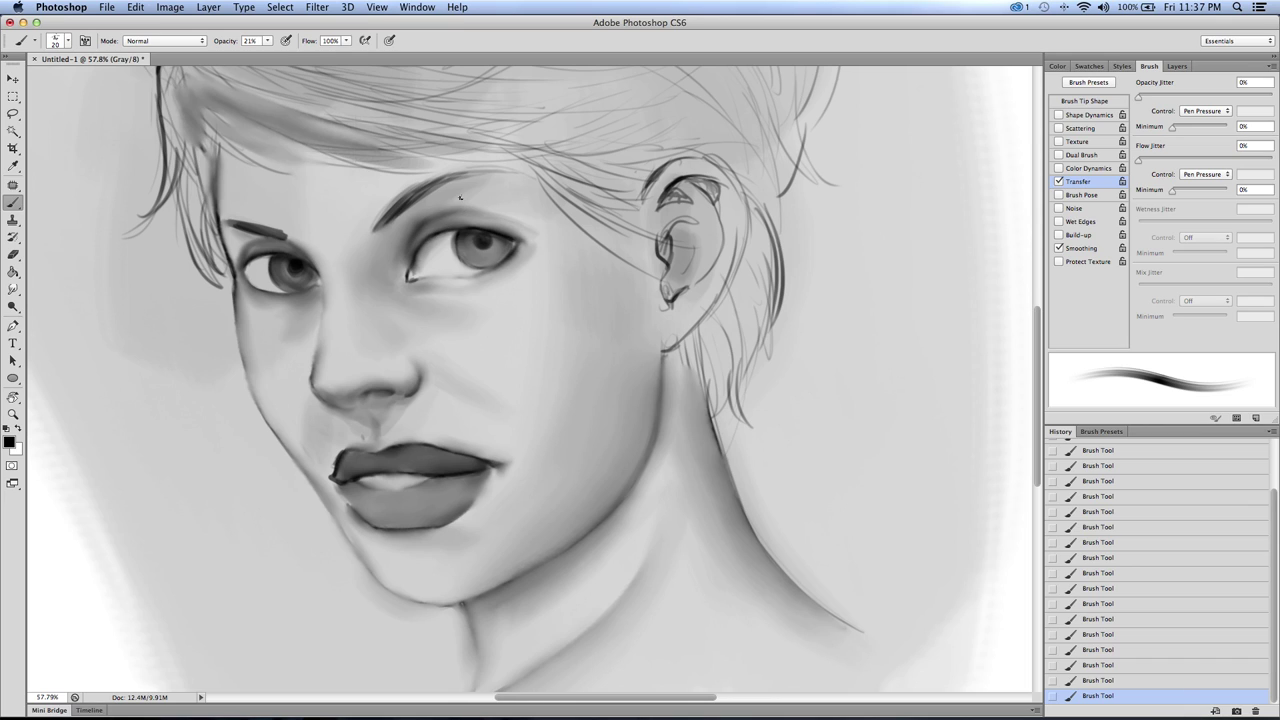
pyautogui.press('[')
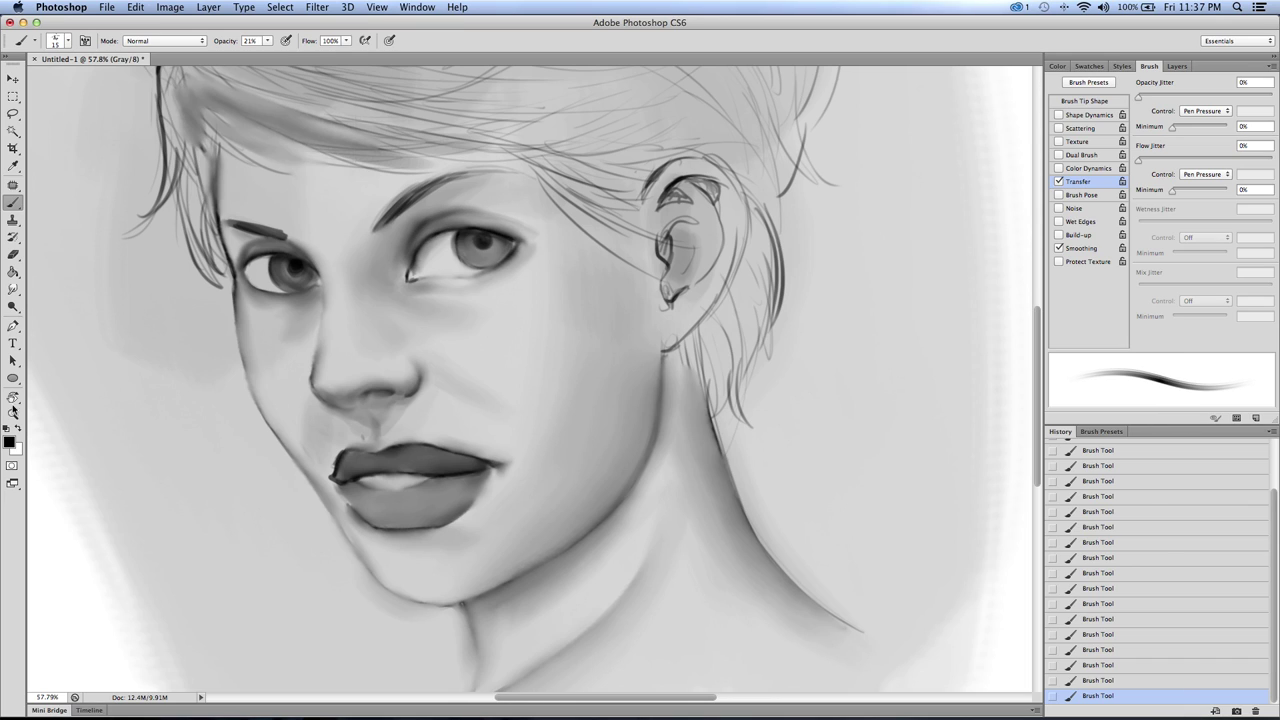
# Step: Paint fine radial streaks around the pupil in the near eye's iris with a 10 to 20 px brush
pyautogui.click(13, 412)
pyautogui.moveTo(328, 232); pyautogui.dragTo(371, 237)
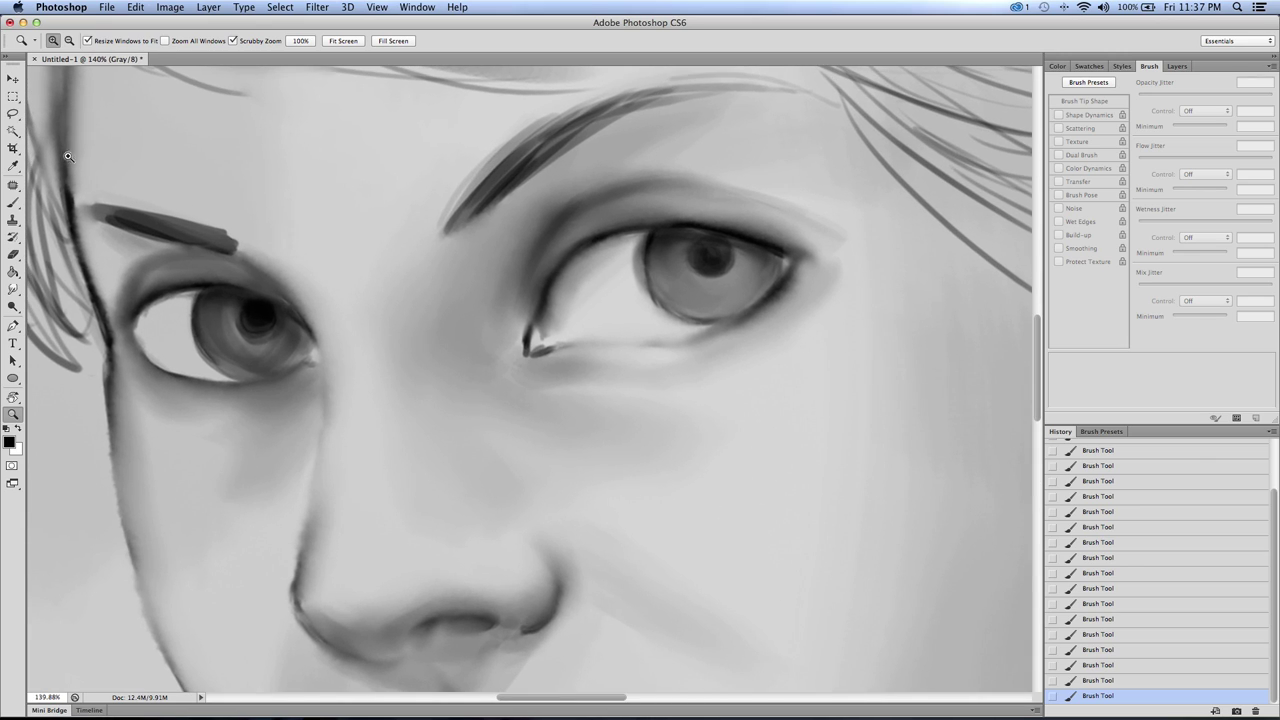
pyautogui.click(13, 203)
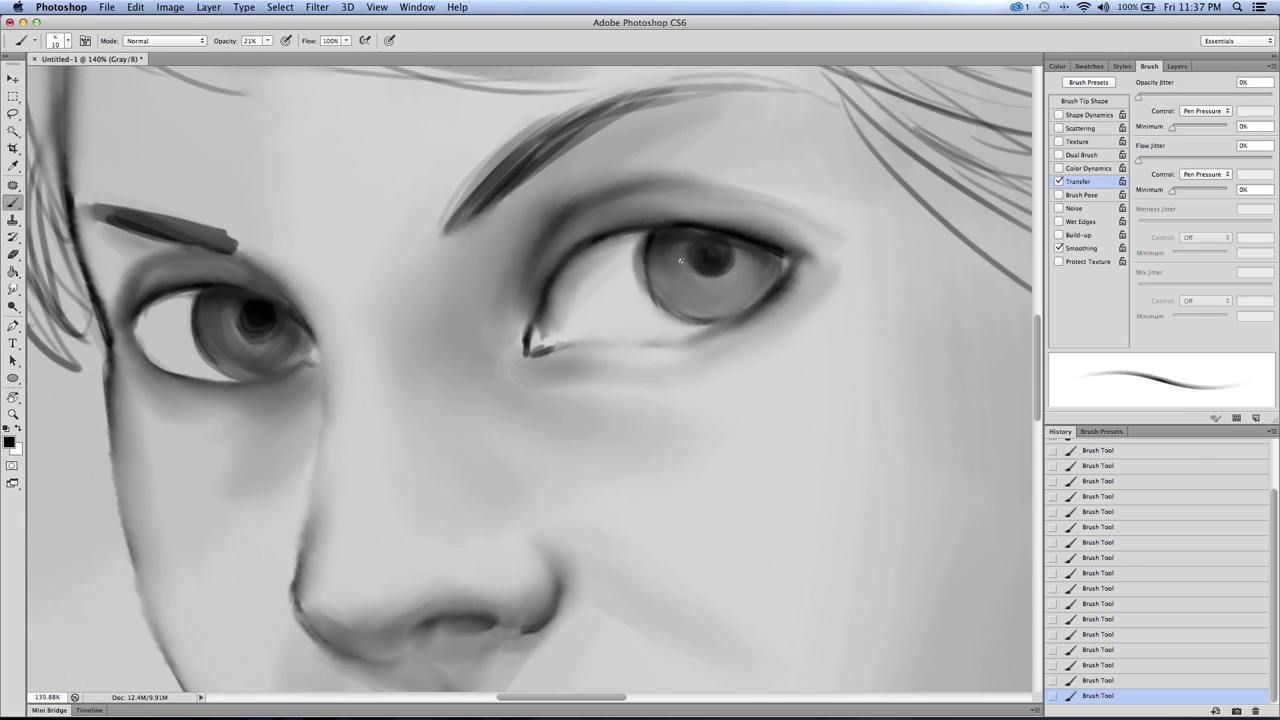
pyautogui.moveTo(670, 299)
pyautogui.mouseDown()
pyautogui.moveTo(705, 277)
pyautogui.moveTo(740, 311)
pyautogui.moveTo(745, 259)
pyautogui.mouseUp()
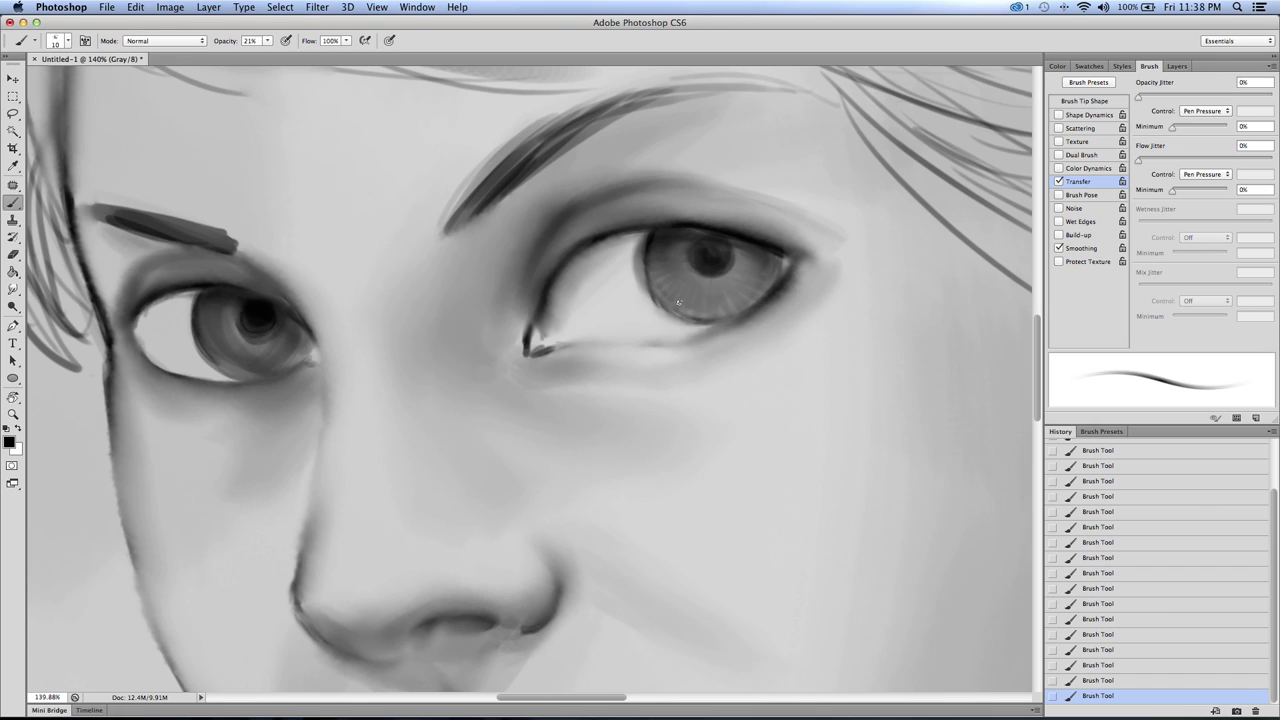
pyautogui.press(']')
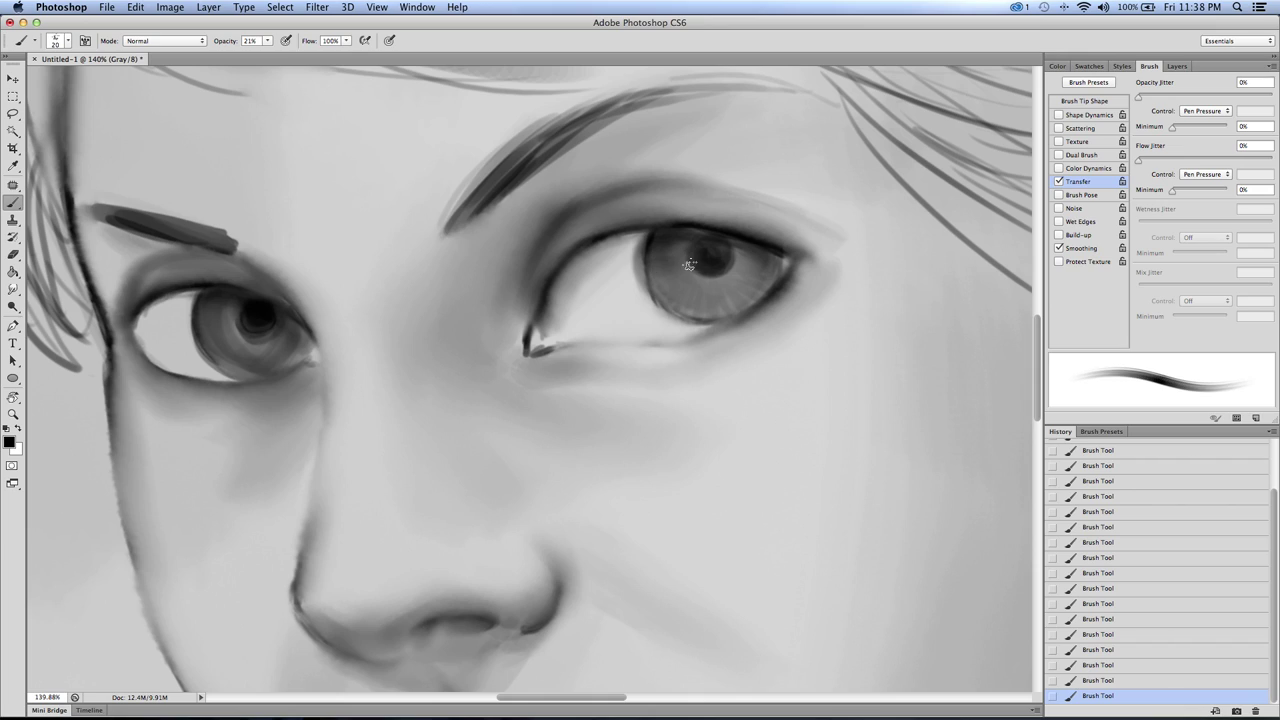
pyautogui.moveTo(701, 300); pyautogui.dragTo(737, 258)
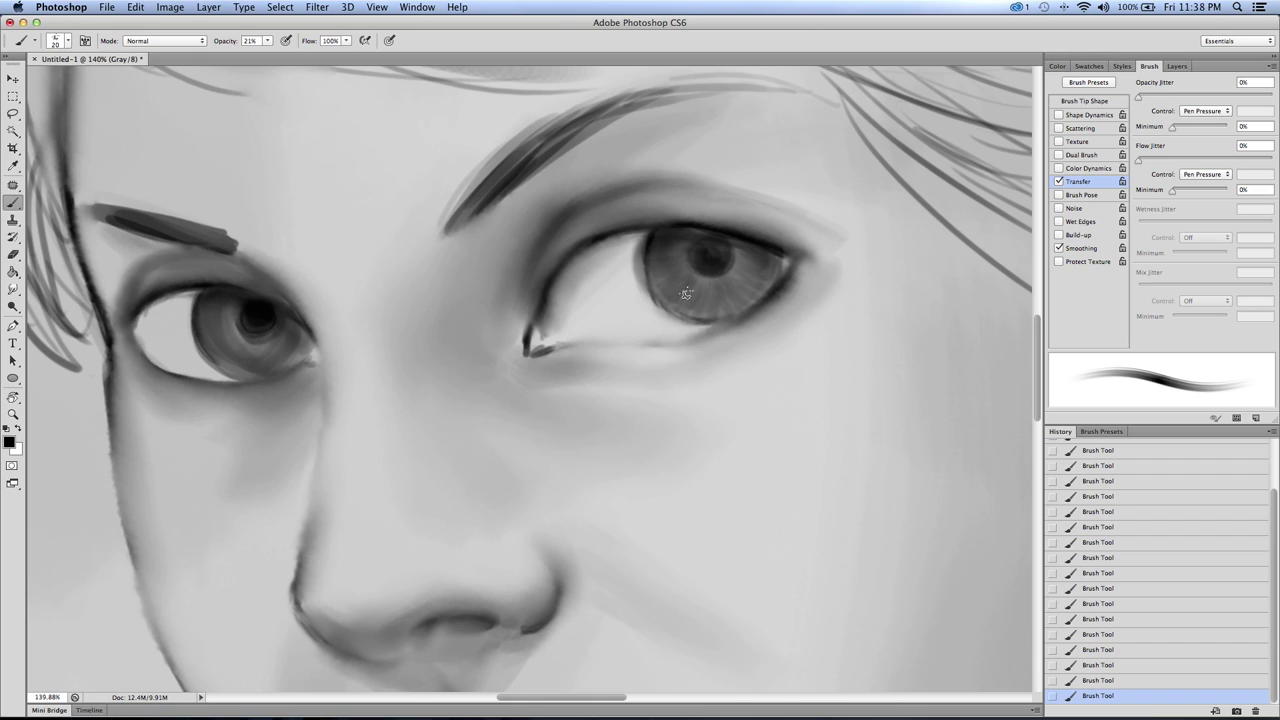
# Step: Raise the brush opacity to 66% and paint darker radial streaks in the near iris at 9 to 10 px
pyautogui.press('[')
pyautogui.press('[')
pyautogui.press('[')
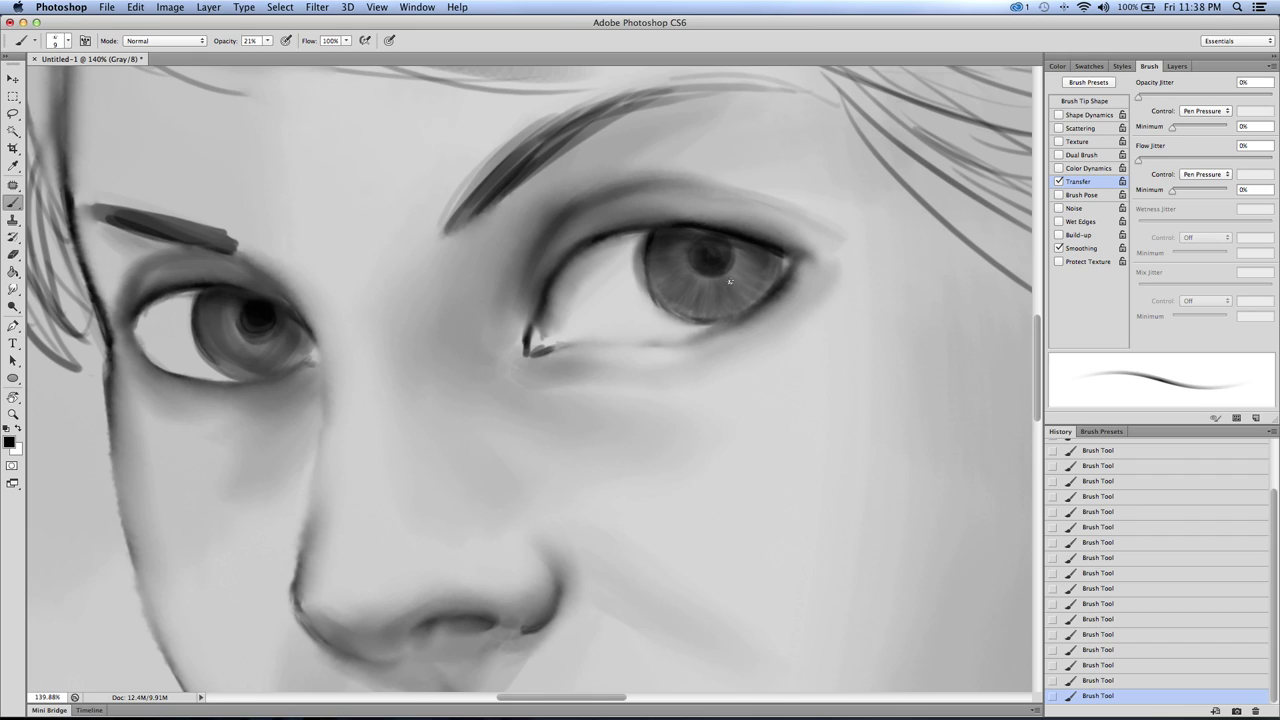
pyautogui.click(267, 41)
pyautogui.moveTo(268, 54); pyautogui.dragTo(306, 52)
pyautogui.click(670, 285)
pyautogui.moveTo(678, 279); pyautogui.dragTo(692, 295)
pyautogui.press(']')
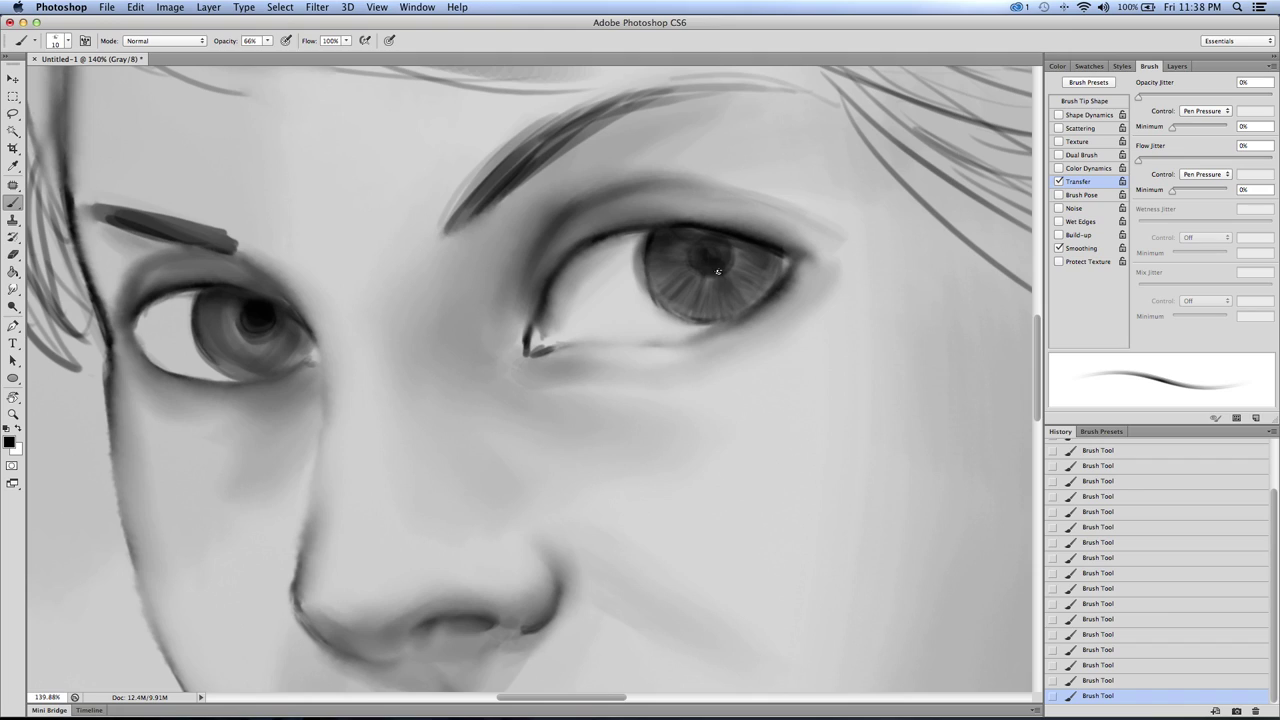
pyautogui.moveTo(721, 283); pyautogui.dragTo(677, 292)
# Step: Fill the near eye's pupil with black and deepen the surrounding iris, enlarging the brush to 40 px
pyautogui.press(']')
pyautogui.moveTo(712, 249); pyautogui.dragTo(725, 258)
pyautogui.press(']')
pyautogui.press(']')
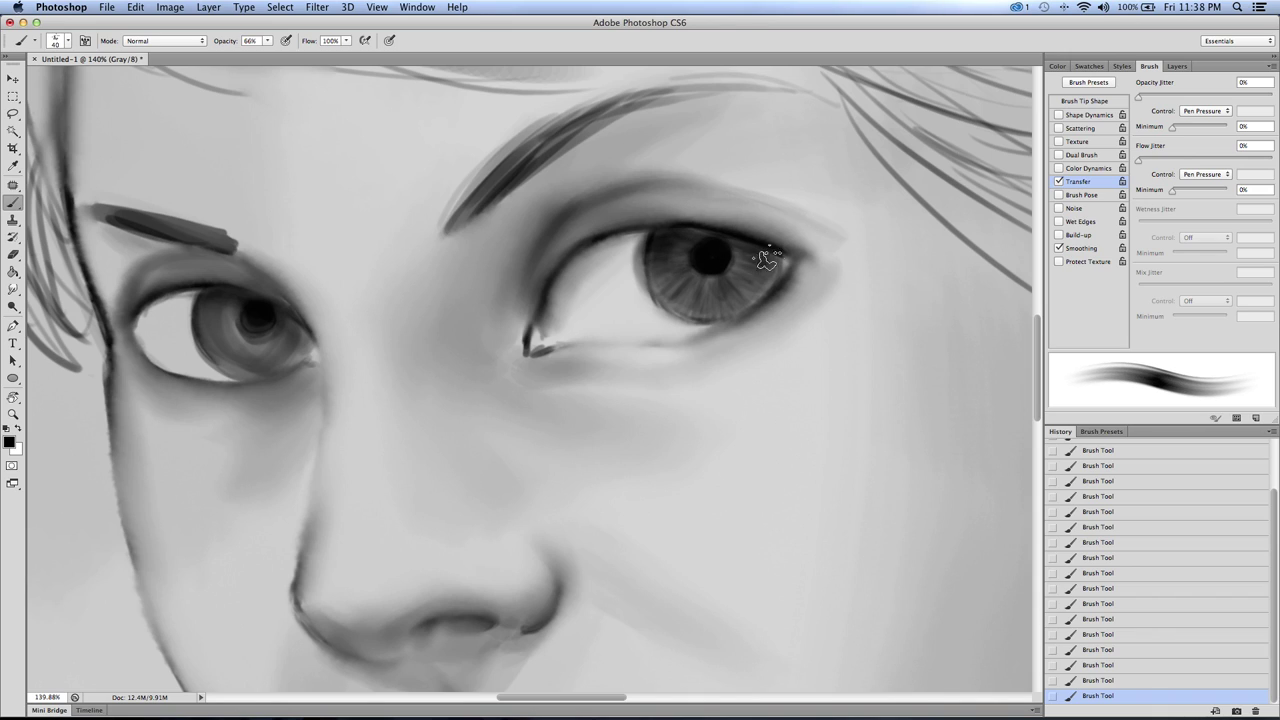
# Step: Darken the far eye's iris and paint radial streaks in it, reducing the brush from 40 to 15 px
pyautogui.press('[')
pyautogui.moveTo(238, 330)
pyautogui.mouseDown()
pyautogui.moveTo(236, 355)
pyautogui.moveTo(250, 350)
pyautogui.moveTo(215, 325)
pyautogui.moveTo(231, 312)
pyautogui.moveTo(232, 350)
pyautogui.moveTo(255, 360)
pyautogui.moveTo(295, 342)
pyautogui.mouseUp()
pyautogui.press('[')
pyautogui.press('[')
pyautogui.press('[')
pyautogui.press('[')
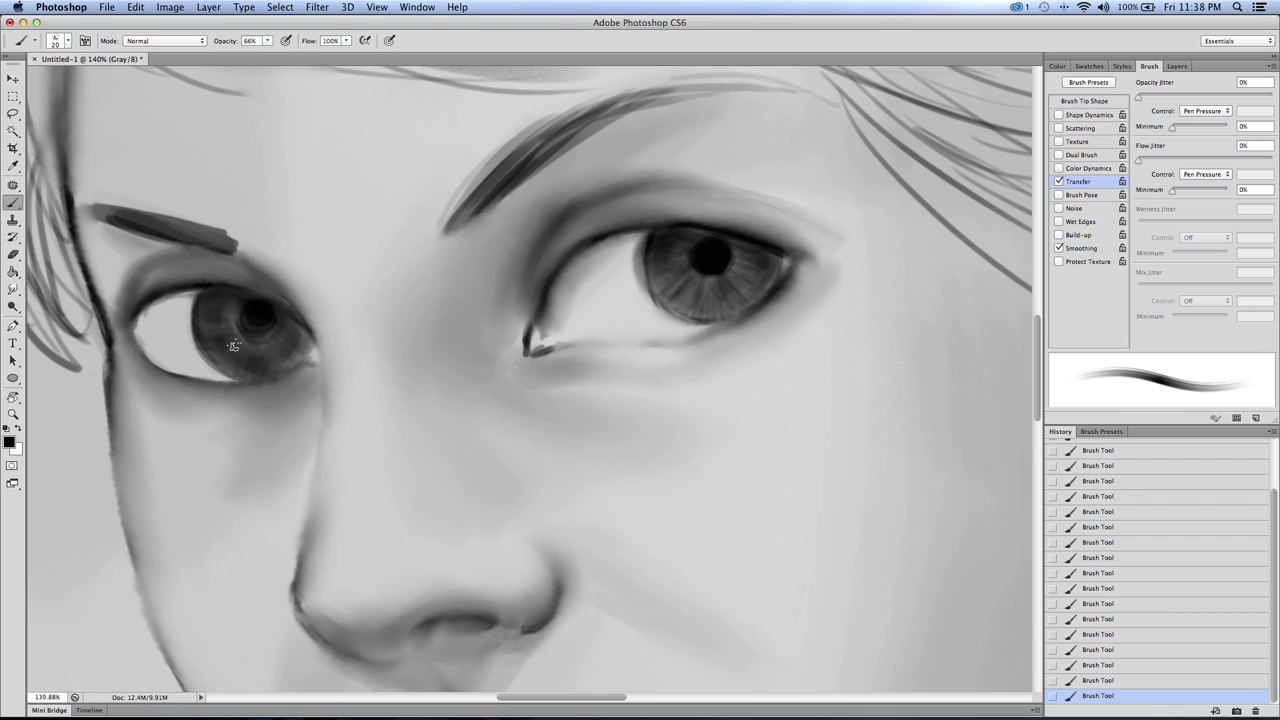
pyautogui.moveTo(199, 334)
pyautogui.mouseDown()
pyautogui.moveTo(220, 303)
pyautogui.moveTo(259, 375)
pyautogui.moveTo(278, 331)
pyautogui.mouseUp()
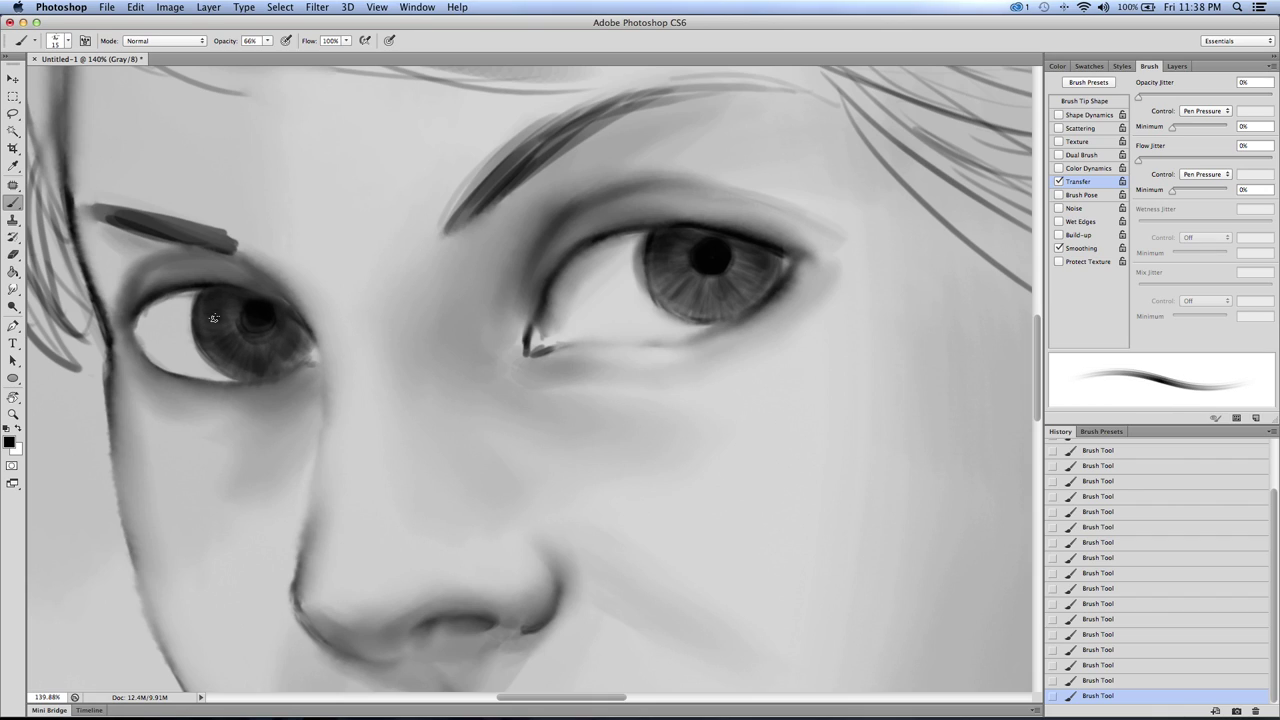
# Step: Switch the foreground to white and paint fine light streaks in the far eye's iris with an 8 px brush
pyautogui.press('x')
pyautogui.press('[')
pyautogui.press(']')
pyautogui.press('[')
pyautogui.press(']')
pyautogui.press('[')
pyautogui.press(']')
pyautogui.press('[')
pyautogui.press('[')
pyautogui.press('[')
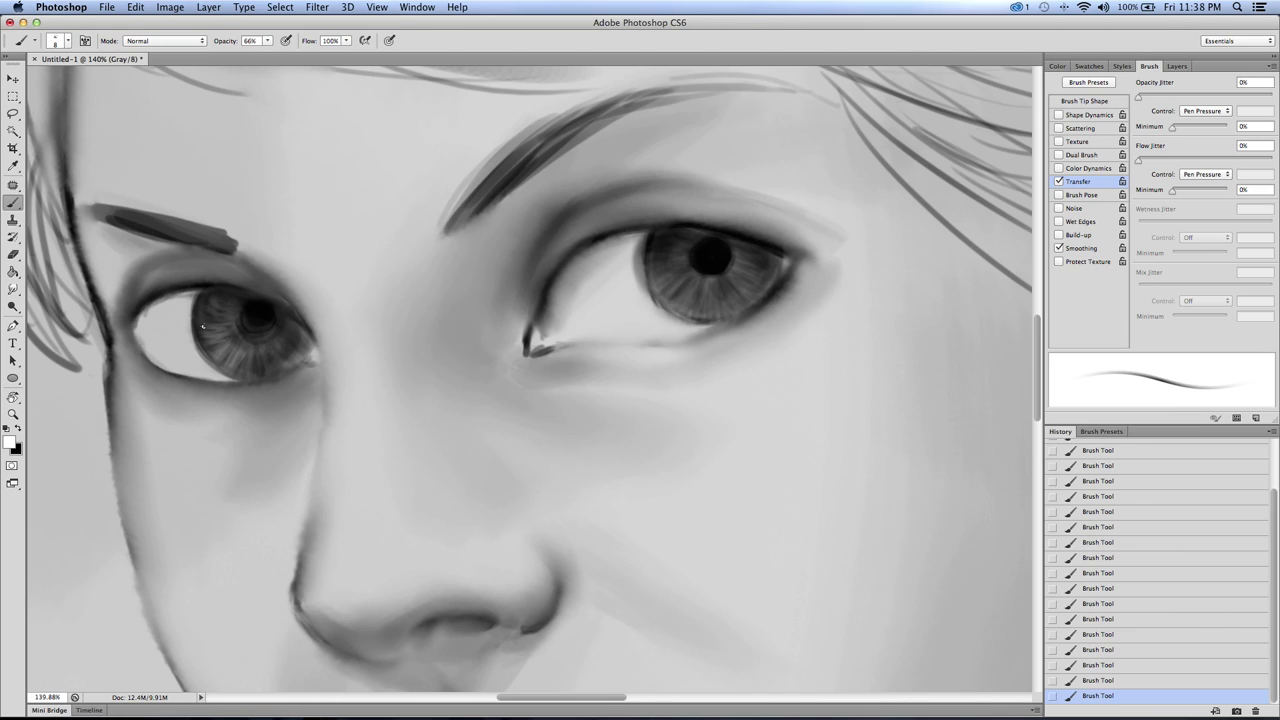
pyautogui.press(']')
pyautogui.press(']')
pyautogui.press('[')
pyautogui.press('[')
pyautogui.press(']')
pyautogui.press(']')
pyautogui.press('[')
pyautogui.press('[')
pyautogui.press('[')
pyautogui.press('[')
pyautogui.press('[')
pyautogui.press('[')
# Step: Dab round white catchlights beside the pupils of both eyes
pyautogui.press(']')
pyautogui.press(']')
pyautogui.press(']')
pyautogui.press(']')
pyautogui.press(']')
pyautogui.moveTo(240, 325); pyautogui.dragTo(238, 320)
pyautogui.press(']')
pyautogui.click(237, 325)
pyautogui.press('[')
pyautogui.moveTo(692, 269); pyautogui.dragTo(692, 265)
# Step: Paint light radial streaks in the near eye's iris with a 9 px white brush
pyautogui.press(']')
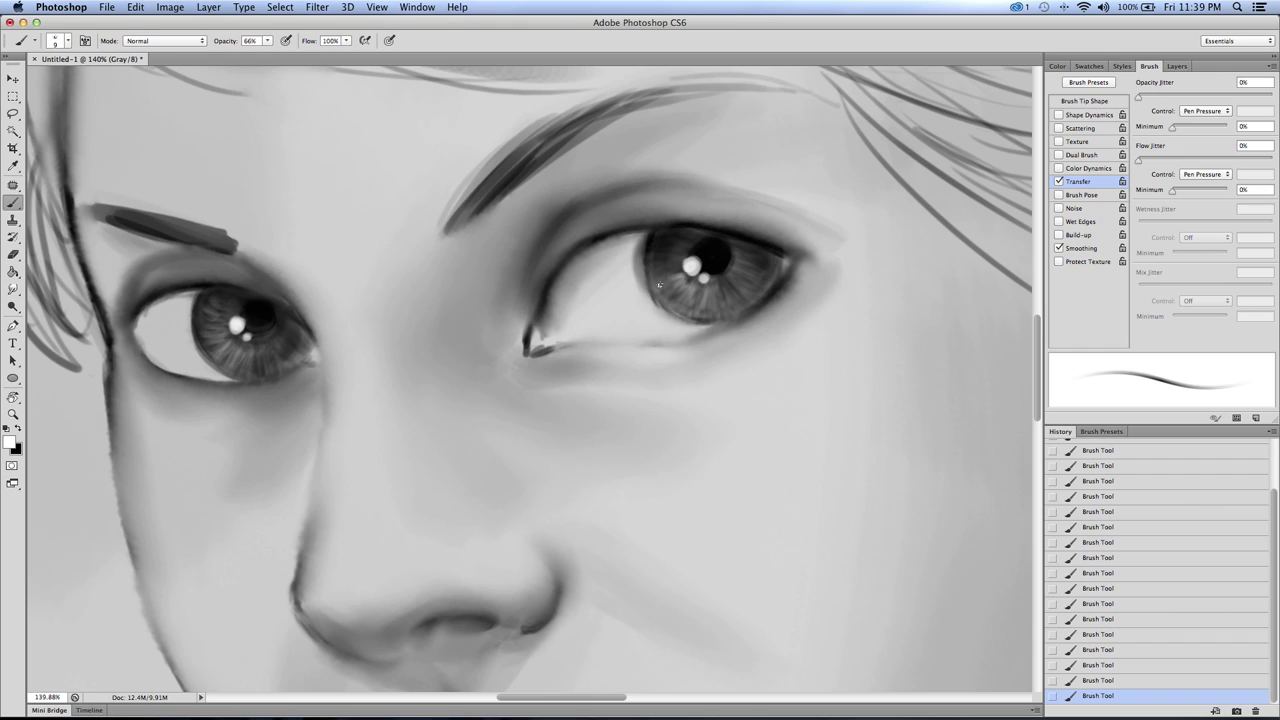
pyautogui.moveTo(655, 258); pyautogui.dragTo(675, 253)
pyautogui.moveTo(710, 299)
pyautogui.mouseDown()
pyautogui.moveTo(714, 309)
pyautogui.moveTo(738, 297)
pyautogui.moveTo(669, 295)
pyautogui.moveTo(726, 300)
pyautogui.moveTo(716, 288)
pyautogui.mouseUp()
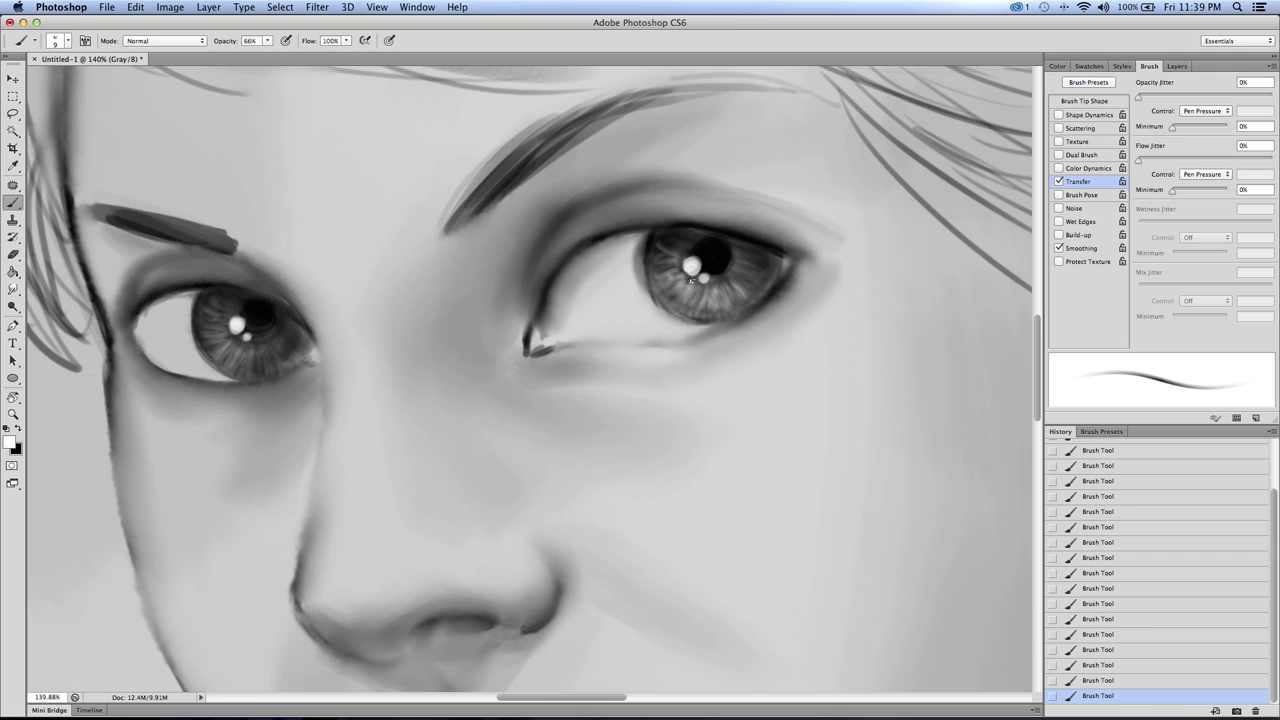
# Step: Choose the Painting Brush - Hair preset at 70 px and make black the foreground color for the hair
pyautogui.click(13, 414)
pyautogui.moveTo(238, 437); pyautogui.dragTo(267, 397)
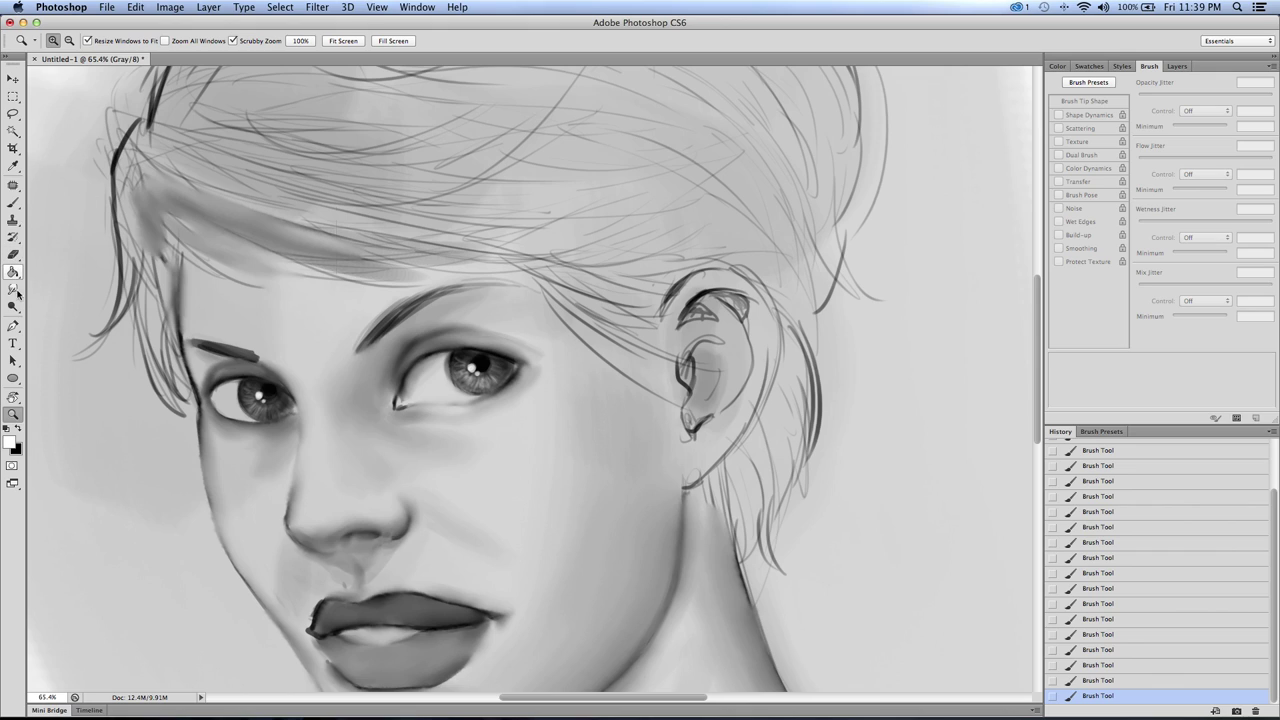
pyautogui.click(15, 205)
pyautogui.click(68, 45)
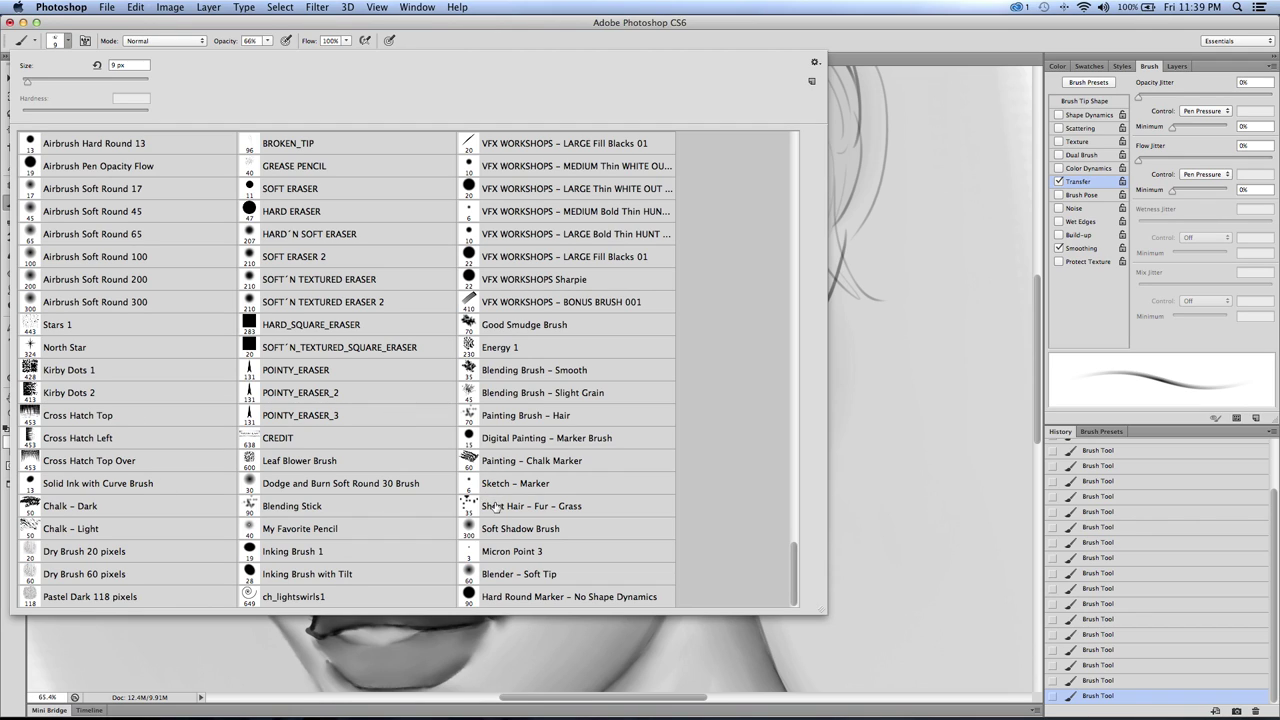
pyautogui.click(495, 416)
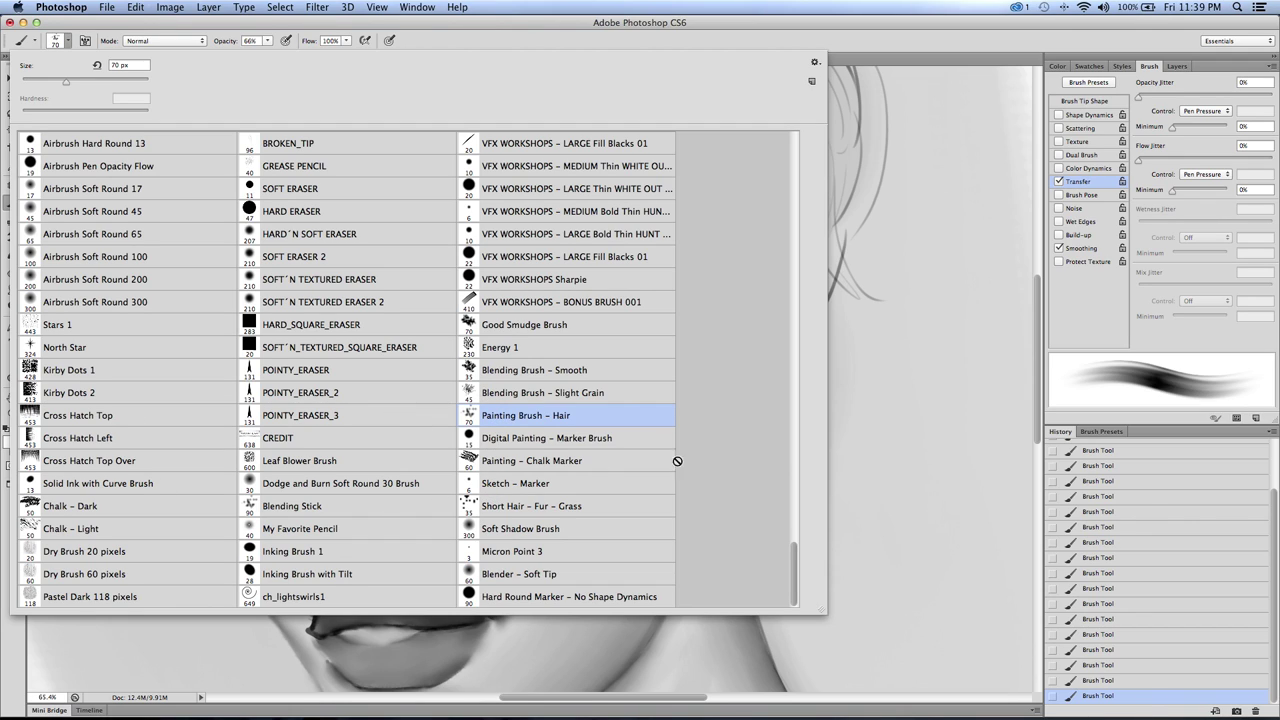
pyautogui.click(890, 430)
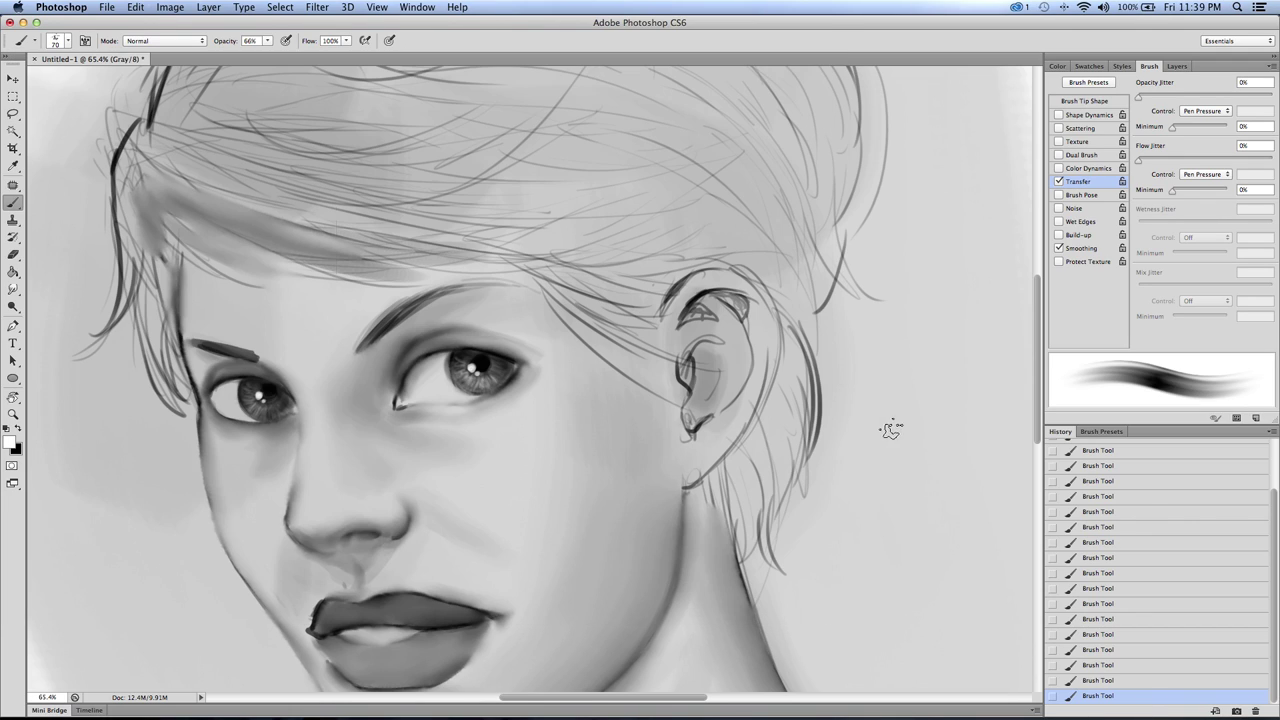
pyautogui.click(12, 414)
pyautogui.keyDown('alt'); pyautogui.click(175, 305); pyautogui.keyUp('alt')
pyautogui.moveTo(176, 306); pyautogui.dragTo(145, 296)
pyautogui.moveTo(440, 172); pyautogui.dragTo(475, 173)
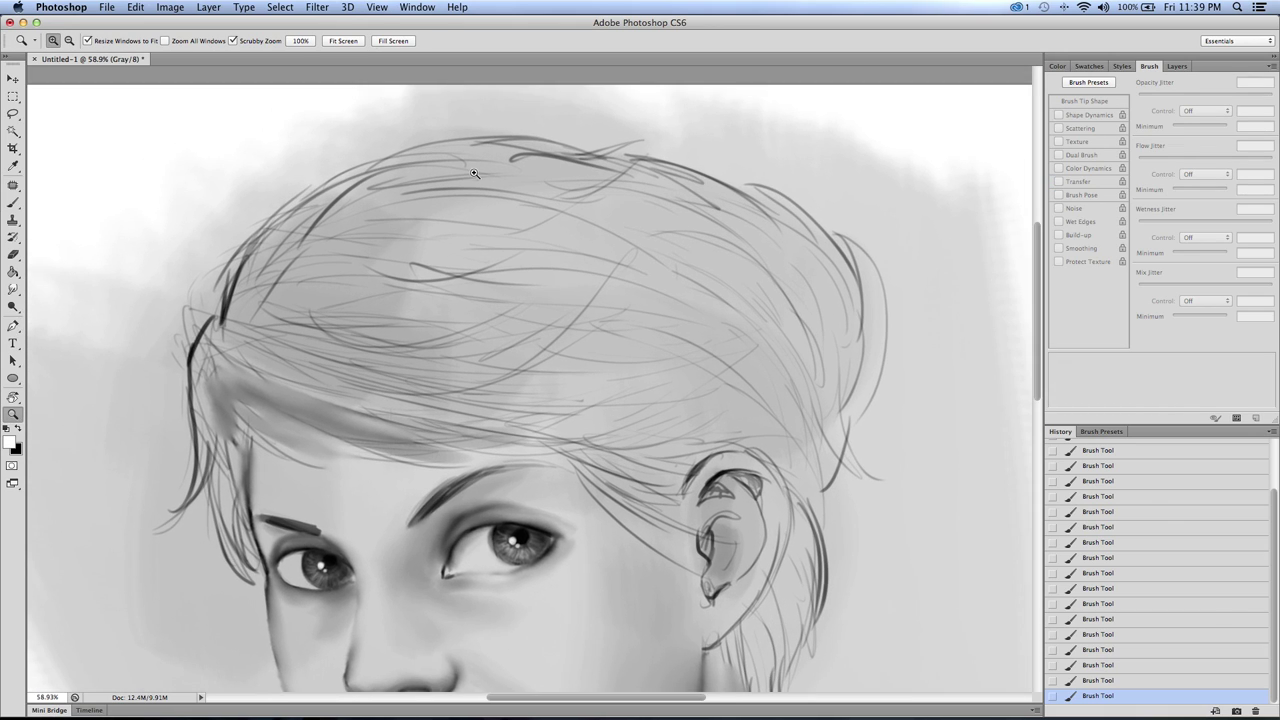
pyautogui.click(15, 203)
pyautogui.click(19, 427)
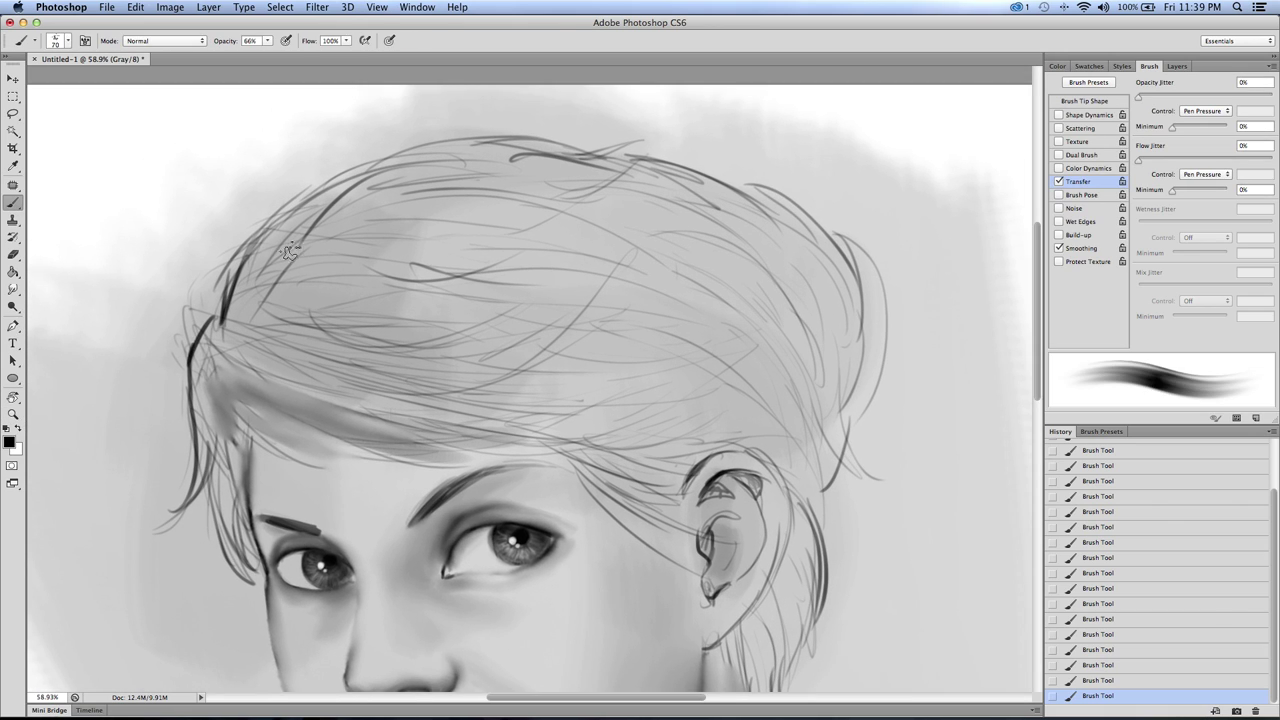
# Step: Block in the swept front hair with long black strokes along the strands, using a brush enlarged beyond 70 px
pyautogui.press(']')
pyautogui.press(']')
pyautogui.press(']')
pyautogui.press(']')
pyautogui.press(']')
pyautogui.press(']')
pyautogui.press(']')
pyautogui.moveTo(240, 350)
pyautogui.mouseDown()
pyautogui.moveTo(281, 379)
pyautogui.moveTo(520, 374)
pyautogui.mouseUp()
pyautogui.moveTo(290, 353)
pyautogui.mouseDown()
pyautogui.moveTo(425, 400)
pyautogui.moveTo(516, 386)
pyautogui.moveTo(330, 369)
pyautogui.moveTo(550, 335)
pyautogui.moveTo(272, 357)
pyautogui.moveTo(587, 305)
pyautogui.moveTo(290, 354)
pyautogui.moveTo(574, 374)
pyautogui.mouseUp()
pyautogui.press('[')
pyautogui.press('[')
pyautogui.moveTo(275, 381); pyautogui.dragTo(548, 428)
pyautogui.moveTo(335, 430)
pyautogui.mouseDown()
pyautogui.moveTo(597, 349)
pyautogui.moveTo(272, 391)
pyautogui.mouseUp()
# Step: Paint curved dark strands over the crown and upper front of the hair with smaller and larger brush sizes
pyautogui.press('[')
pyautogui.press('[')
pyautogui.press('[')
pyautogui.moveTo(253, 331); pyautogui.dragTo(563, 268)
pyautogui.moveTo(340, 352)
pyautogui.mouseDown()
pyautogui.moveTo(567, 289)
pyautogui.moveTo(295, 351)
pyautogui.mouseUp()
pyautogui.moveTo(470, 304)
pyautogui.mouseDown()
pyautogui.moveTo(252, 315)
pyautogui.moveTo(551, 279)
pyautogui.mouseUp()
pyautogui.moveTo(508, 290)
pyautogui.mouseDown()
pyautogui.moveTo(327, 320)
pyautogui.moveTo(570, 242)
pyautogui.mouseUp()
pyautogui.moveTo(570, 242); pyautogui.dragTo(333, 317)
pyautogui.press(']')
pyautogui.press(']')
pyautogui.press(']')
pyautogui.moveTo(511, 265)
pyautogui.mouseDown()
pyautogui.moveTo(270, 288)
pyautogui.moveTo(375, 278)
pyautogui.moveTo(402, 244)
pyautogui.moveTo(383, 278)
pyautogui.moveTo(660, 240)
pyautogui.moveTo(374, 275)
pyautogui.moveTo(541, 217)
pyautogui.moveTo(350, 280)
pyautogui.moveTo(400, 214)
pyautogui.moveTo(365, 228)
pyautogui.moveTo(543, 195)
pyautogui.moveTo(320, 262)
pyautogui.moveTo(476, 197)
pyautogui.moveTo(252, 272)
pyautogui.moveTo(362, 211)
pyautogui.moveTo(632, 210)
pyautogui.moveTo(436, 287)
pyautogui.moveTo(612, 263)
pyautogui.moveTo(328, 324)
pyautogui.moveTo(655, 284)
pyautogui.moveTo(455, 413)
pyautogui.moveTo(646, 340)
pyautogui.moveTo(386, 410)
pyautogui.moveTo(453, 430)
pyautogui.moveTo(380, 387)
pyautogui.moveTo(295, 388)
pyautogui.moveTo(256, 324)
pyautogui.moveTo(267, 384)
pyautogui.moveTo(323, 396)
pyautogui.mouseUp()
# Step: Darken the fringe's lower edge along the forehead and continue the strands down toward the nape with a smaller brush
pyautogui.press('[')
pyautogui.press('[')
pyautogui.press('[')
pyautogui.press('[')
pyautogui.press('[')
pyautogui.press('[')
pyautogui.moveTo(209, 373)
pyautogui.mouseDown()
pyautogui.moveTo(300, 374)
pyautogui.moveTo(366, 473)
pyautogui.mouseUp()
pyautogui.moveTo(230, 392); pyautogui.dragTo(404, 455)
pyautogui.moveTo(278, 408)
pyautogui.mouseDown()
pyautogui.moveTo(330, 369)
pyautogui.moveTo(447, 445)
pyautogui.moveTo(299, 400)
pyautogui.moveTo(264, 367)
pyautogui.moveTo(306, 321)
pyautogui.moveTo(516, 355)
pyautogui.moveTo(314, 370)
pyautogui.moveTo(399, 333)
pyautogui.moveTo(315, 337)
pyautogui.moveTo(455, 317)
pyautogui.moveTo(296, 334)
pyautogui.moveTo(512, 251)
pyautogui.moveTo(273, 328)
pyautogui.moveTo(433, 228)
pyautogui.moveTo(273, 315)
pyautogui.moveTo(288, 290)
pyautogui.moveTo(455, 237)
pyautogui.moveTo(348, 284)
pyautogui.moveTo(563, 256)
pyautogui.moveTo(316, 252)
pyautogui.moveTo(438, 202)
pyautogui.moveTo(278, 279)
pyautogui.moveTo(263, 274)
pyautogui.moveTo(373, 197)
pyautogui.moveTo(334, 229)
pyautogui.moveTo(585, 214)
pyautogui.moveTo(440, 201)
pyautogui.moveTo(661, 170)
pyautogui.moveTo(399, 170)
pyautogui.moveTo(507, 165)
pyautogui.moveTo(661, 196)
pyautogui.moveTo(576, 214)
pyautogui.moveTo(623, 225)
pyautogui.moveTo(482, 247)
pyautogui.moveTo(667, 503)
pyautogui.moveTo(638, 511)
pyautogui.moveTo(698, 528)
pyautogui.moveTo(569, 443)
pyautogui.moveTo(746, 441)
pyautogui.moveTo(638, 381)
pyautogui.moveTo(653, 353)
pyautogui.moveTo(702, 368)
pyautogui.moveTo(807, 497)
pyautogui.moveTo(651, 340)
pyautogui.moveTo(787, 376)
pyautogui.moveTo(731, 321)
pyautogui.moveTo(761, 326)
pyautogui.moveTo(834, 443)
pyautogui.moveTo(691, 260)
pyautogui.moveTo(793, 278)
pyautogui.moveTo(763, 219)
pyautogui.moveTo(824, 265)
pyautogui.moveTo(665, 193)
pyautogui.moveTo(806, 245)
pyautogui.moveTo(811, 414)
pyautogui.moveTo(796, 559)
pyautogui.moveTo(750, 680)
pyautogui.mouseUp()
pyautogui.press(']')
pyautogui.press(']')
pyautogui.press(']')
pyautogui.press(']')
pyautogui.press(']')
pyautogui.press(']')
pyautogui.press('[')
# Step: Fill in the loose hair strands hanging beside the far temple
pyautogui.moveTo(245, 360)
pyautogui.mouseDown()
pyautogui.moveTo(270, 420)
pyautogui.moveTo(220, 430)
pyautogui.moveTo(185, 505)
pyautogui.moveTo(235, 492)
pyautogui.moveTo(242, 553)
pyautogui.mouseUp()
pyautogui.press('[')
pyautogui.press('[')
pyautogui.press(']')
pyautogui.press(']')
pyautogui.press(']')
pyautogui.moveTo(207, 350)
pyautogui.mouseDown()
pyautogui.moveTo(214, 398)
pyautogui.moveTo(202, 412)
pyautogui.mouseUp()
# Step: Deepen the middle and top of the swept hair with broad strokes, extending them toward the near ear
pyautogui.moveTo(222, 340)
pyautogui.mouseDown()
pyautogui.moveTo(290, 408)
pyautogui.moveTo(578, 396)
pyautogui.moveTo(450, 402)
pyautogui.mouseUp()
pyautogui.moveTo(590, 345); pyautogui.dragTo(412, 378)
pyautogui.moveTo(530, 305); pyautogui.dragTo(270, 332)
pyautogui.press(']')
pyautogui.press(']')
pyautogui.press(']')
pyautogui.press(']')
pyautogui.press(']')
pyautogui.moveTo(524, 272); pyautogui.dragTo(275, 325)
pyautogui.moveTo(430, 262)
pyautogui.mouseDown()
pyautogui.moveTo(275, 300)
pyautogui.moveTo(290, 240)
pyautogui.moveTo(480, 220)
pyautogui.moveTo(570, 260)
pyautogui.moveTo(500, 388)
pyautogui.moveTo(529, 409)
pyautogui.moveTo(650, 440)
pyautogui.moveTo(660, 500)
pyautogui.moveTo(640, 540)
pyautogui.mouseUp()
# Step: Darken the lock sweeping from the near temple to the ear with the brush reduced to 70 px
pyautogui.press('[')
pyautogui.press('[')
pyautogui.press('[')
pyautogui.press('[')
pyautogui.moveTo(576, 438); pyautogui.dragTo(724, 522)
pyautogui.press('[')
pyautogui.press('[')
pyautogui.press('[')
pyautogui.press('[')
pyautogui.moveTo(574, 454)
pyautogui.mouseDown()
pyautogui.moveTo(661, 474)
pyautogui.moveTo(742, 526)
pyautogui.mouseUp()
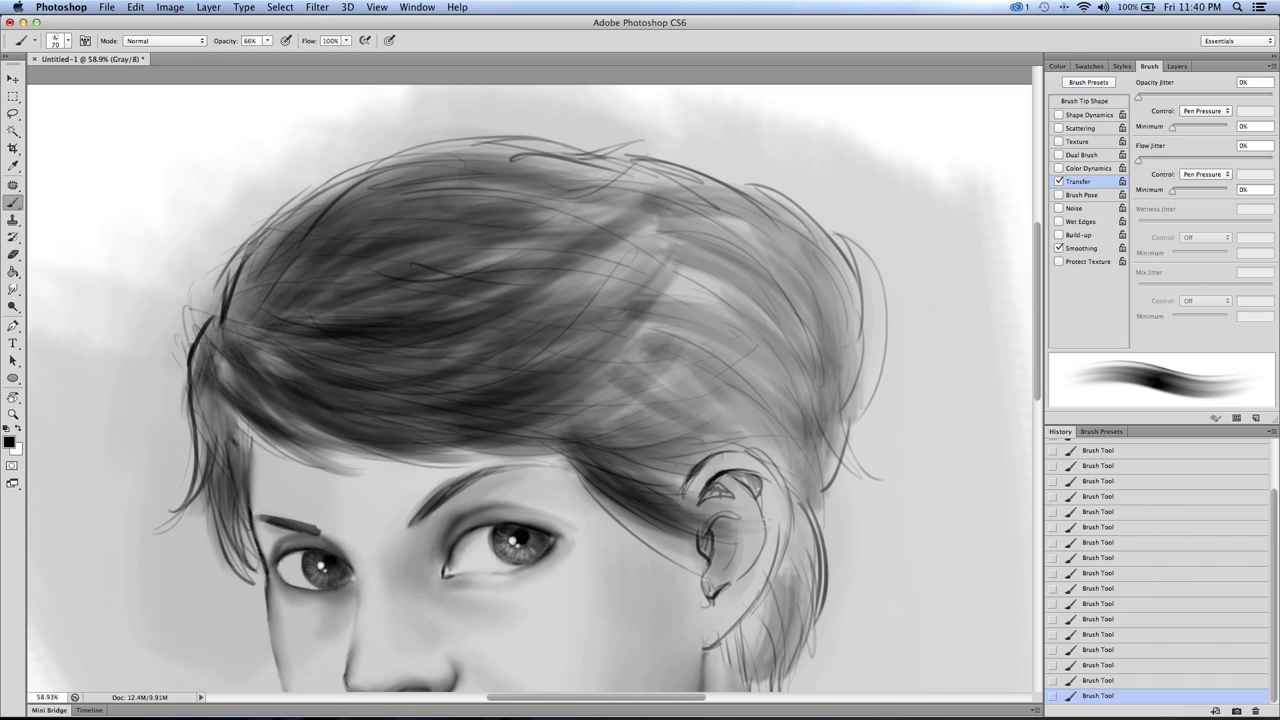
# Step: Paint curved strands over the back of the head above the ear and down the hair behind the neck
pyautogui.moveTo(598, 436); pyautogui.dragTo(778, 492)
pyautogui.moveTo(636, 404)
pyautogui.mouseDown()
pyautogui.moveTo(812, 468)
pyautogui.moveTo(816, 456)
pyautogui.mouseUp()
pyautogui.moveTo(606, 370)
pyautogui.mouseDown()
pyautogui.moveTo(769, 373)
pyautogui.moveTo(810, 436)
pyautogui.mouseUp()
pyautogui.moveTo(694, 312); pyautogui.dragTo(820, 414)
pyautogui.moveTo(730, 272)
pyautogui.mouseDown()
pyautogui.moveTo(828, 404)
pyautogui.moveTo(655, 198)
pyautogui.mouseUp()
pyautogui.press(']')
pyautogui.press(']')
pyautogui.press(']')
pyautogui.press(']')
pyautogui.moveTo(682, 194)
pyautogui.mouseDown()
pyautogui.moveTo(828, 318)
pyautogui.moveTo(830, 408)
pyautogui.mouseUp()
pyautogui.press('[')
pyautogui.press('[')
pyautogui.moveTo(802, 538); pyautogui.dragTo(782, 652)
pyautogui.moveTo(786, 596)
pyautogui.mouseDown()
pyautogui.moveTo(764, 668)
pyautogui.moveTo(744, 686)
pyautogui.mouseUp()
# Step: Add more dark strands to the front of the crown with the 70 px hair brush
pyautogui.press('[')
pyautogui.press('[')
pyautogui.moveTo(274, 321); pyautogui.dragTo(528, 251)
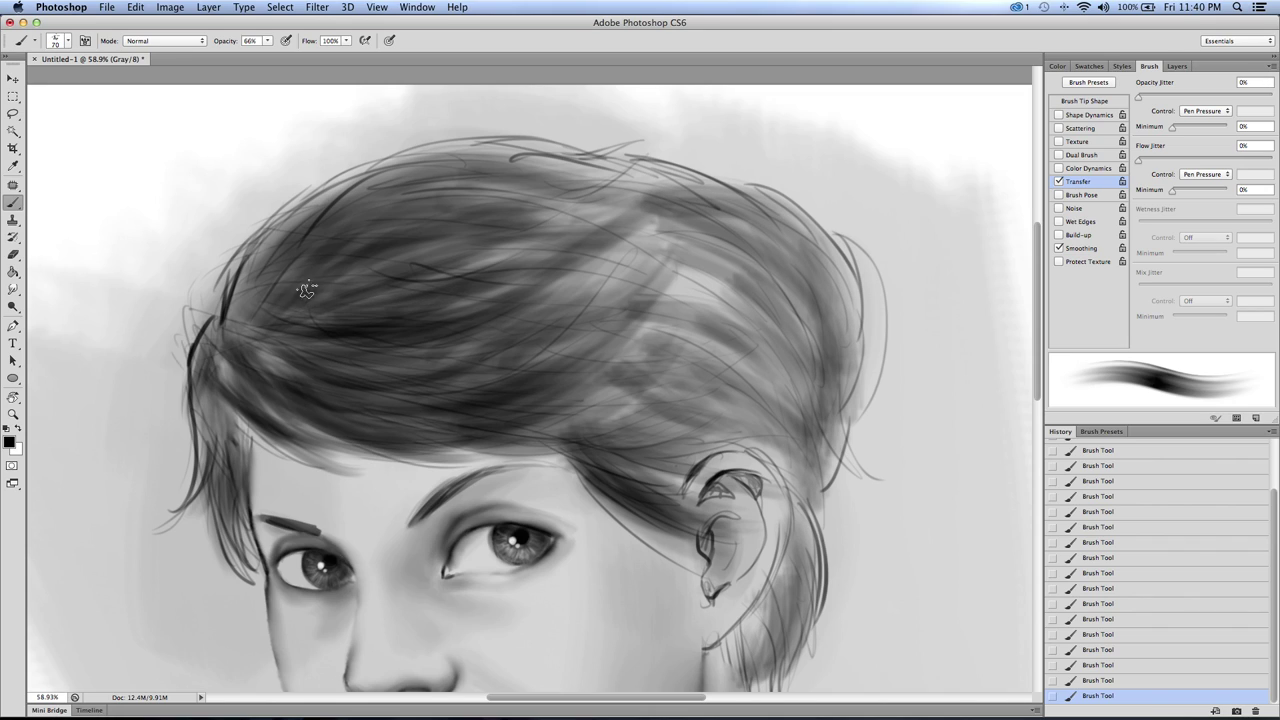
pyautogui.moveTo(296, 296); pyautogui.dragTo(454, 270)
pyautogui.moveTo(336, 261); pyautogui.dragTo(232, 322)
# Step: Darken and extend the near eyebrow's inner end, reducing the hair brush to 15 px
pyautogui.click(13, 413)
pyautogui.moveTo(220, 466); pyautogui.dragTo(161, 466)
pyautogui.moveTo(429, 374); pyautogui.dragTo(502, 376)
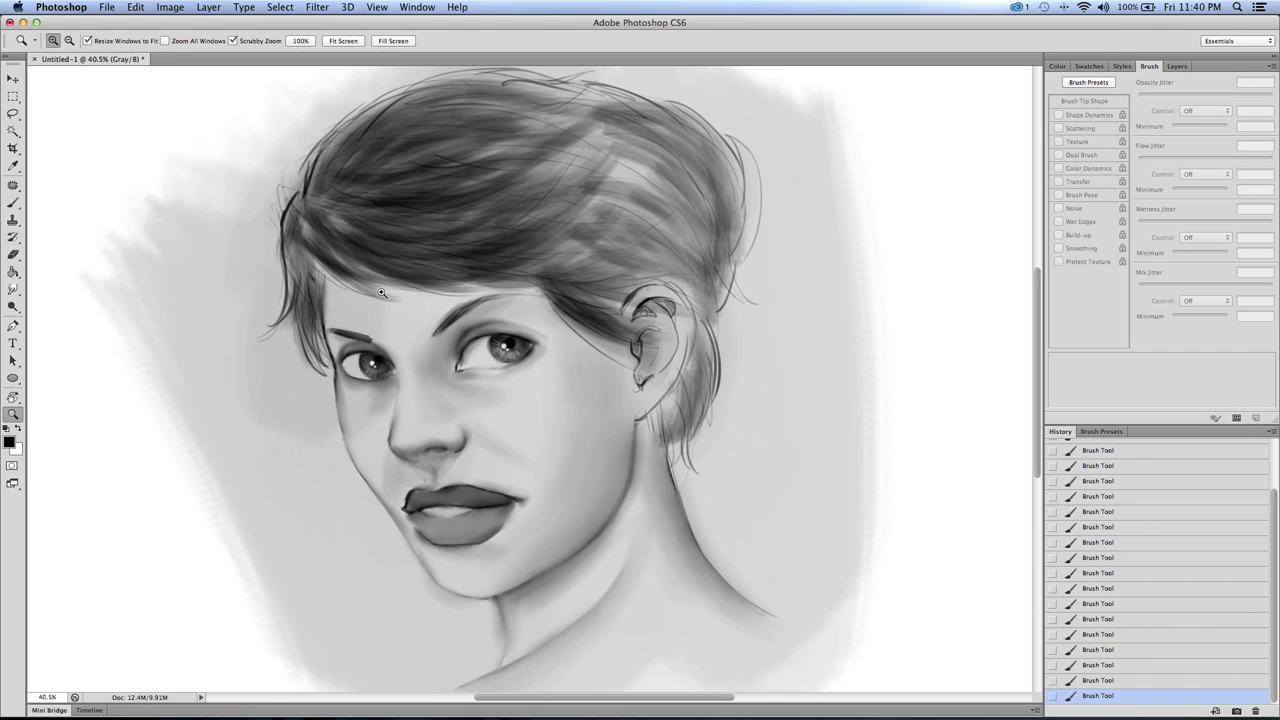
pyautogui.moveTo(379, 330); pyautogui.dragTo(421, 308)
pyautogui.click(13, 203)
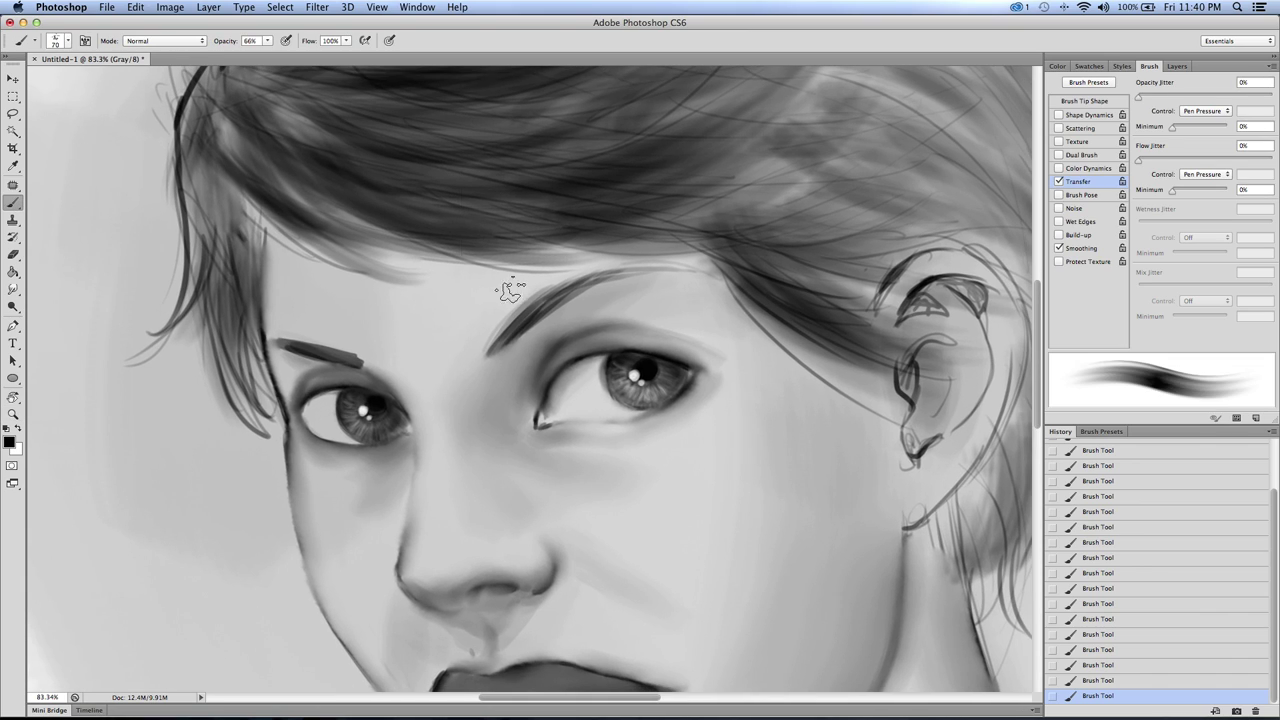
pyautogui.press('[')
pyautogui.press('[')
pyautogui.press('[')
pyautogui.press('[')
pyautogui.moveTo(482, 362); pyautogui.dragTo(492, 345)
pyautogui.press(']')
pyautogui.press(']')
pyautogui.press('[')
pyautogui.press('[')
pyautogui.press('[')
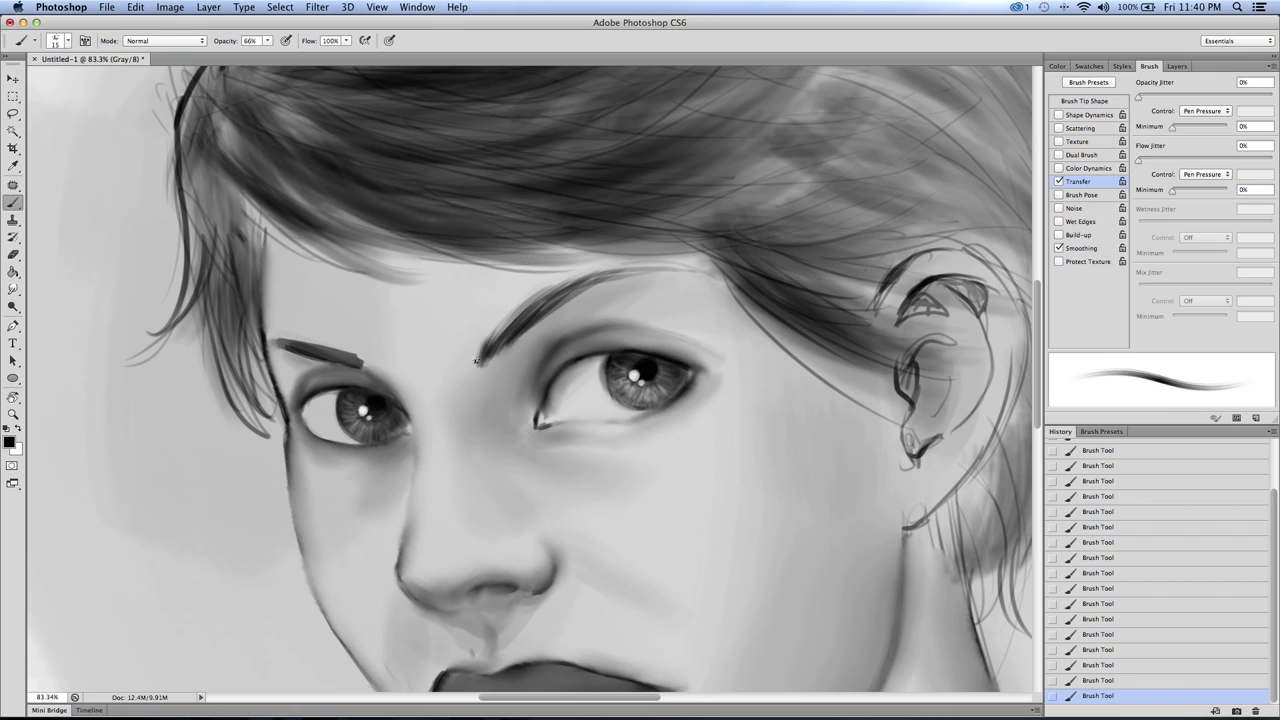
# Step: Darken both eyebrows with the black brush, strengthening their inner ends
pyautogui.moveTo(562, 288); pyautogui.dragTo(649, 269)
pyautogui.moveTo(362, 363)
pyautogui.mouseDown()
pyautogui.moveTo(312, 350)
pyautogui.moveTo(374, 358)
pyautogui.mouseUp()
pyautogui.moveTo(477, 355); pyautogui.dragTo(480, 345)
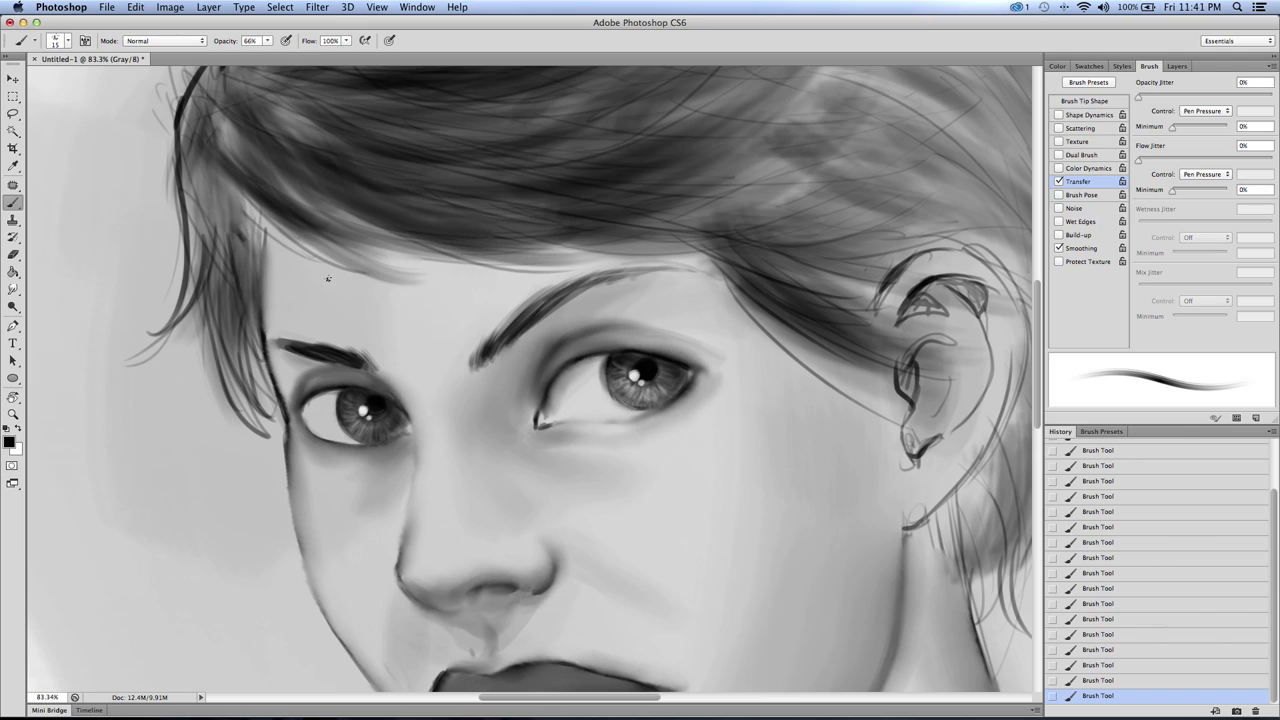
# Step: Paint fine black upper eyelashes along the larger eye with a brush reduced to about 7 px
pyautogui.press('[')
pyautogui.press('[')
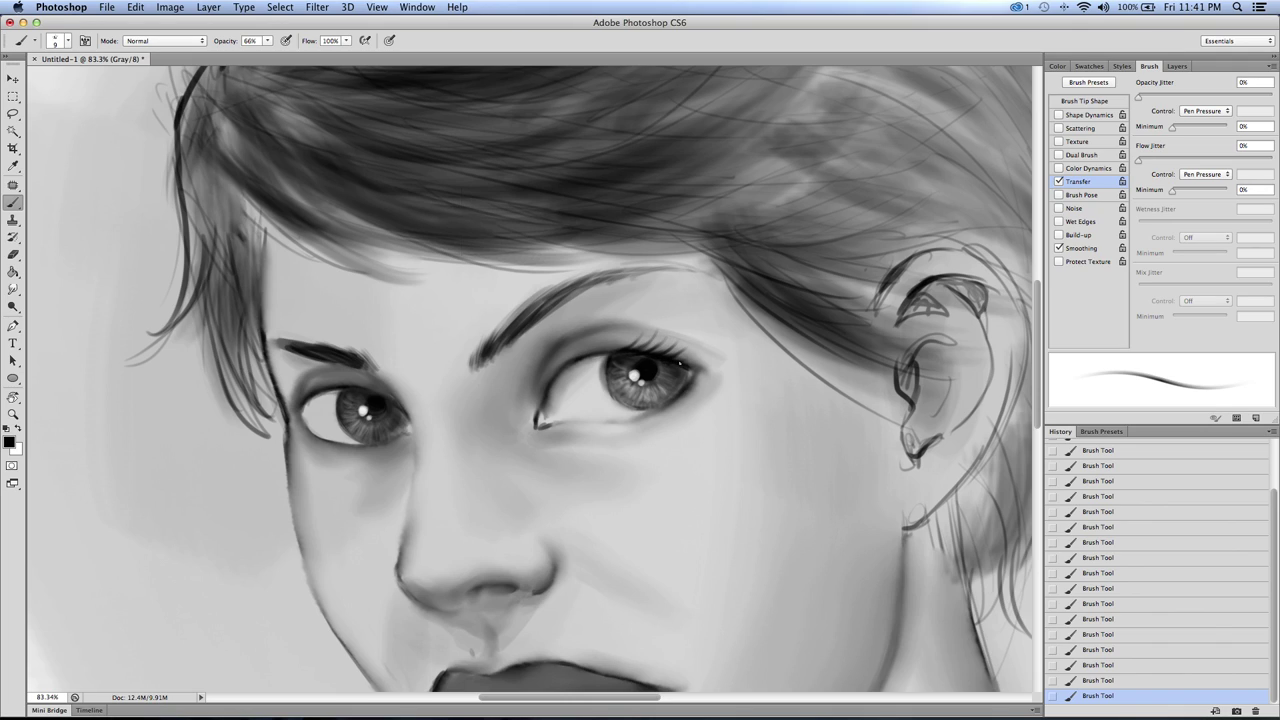
pyautogui.press('[')
pyautogui.press('[')
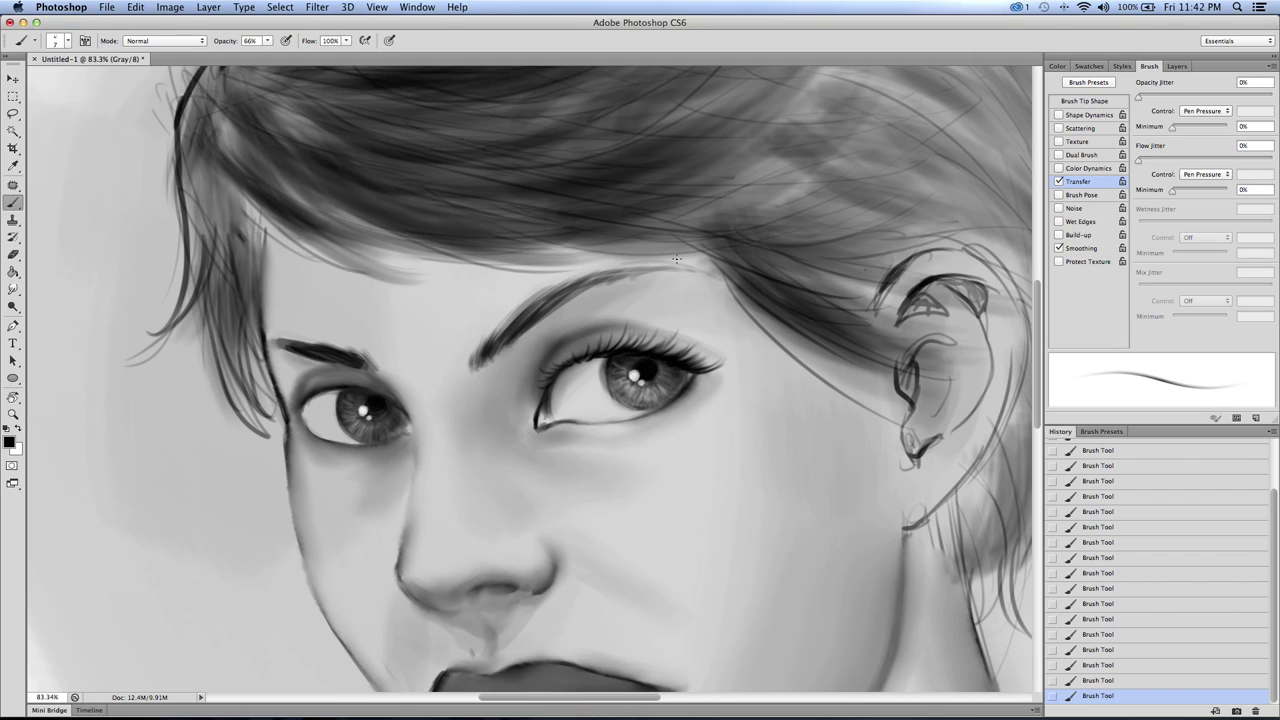
# Step: Paint a white highlight along the lower lid rim of the larger eye with a brush of up to 15 px
pyautogui.click(18, 428)
pyautogui.press(']')
pyautogui.press(']')
pyautogui.press(']')
pyautogui.press(']')
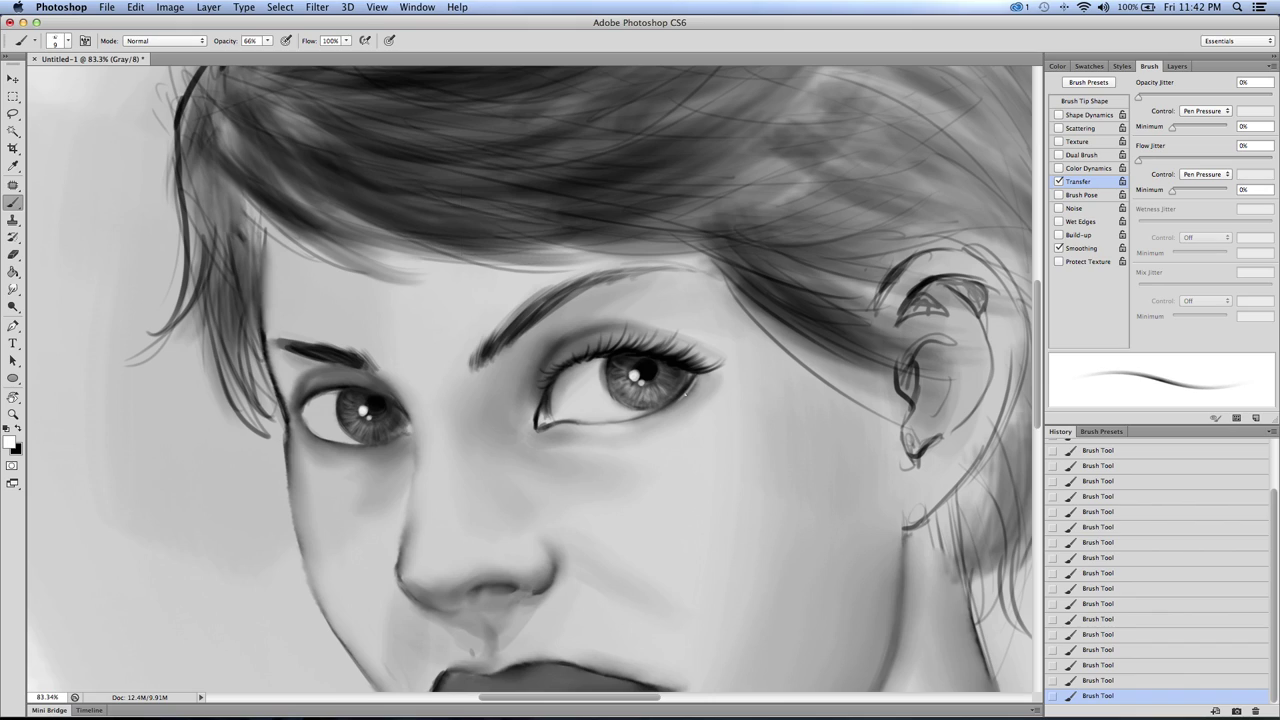
pyautogui.moveTo(693, 385); pyautogui.dragTo(670, 404)
pyautogui.press(']')
pyautogui.press(']')
pyautogui.moveTo(682, 395)
pyautogui.mouseDown()
pyautogui.moveTo(635, 418)
pyautogui.moveTo(655, 410)
pyautogui.mouseUp()
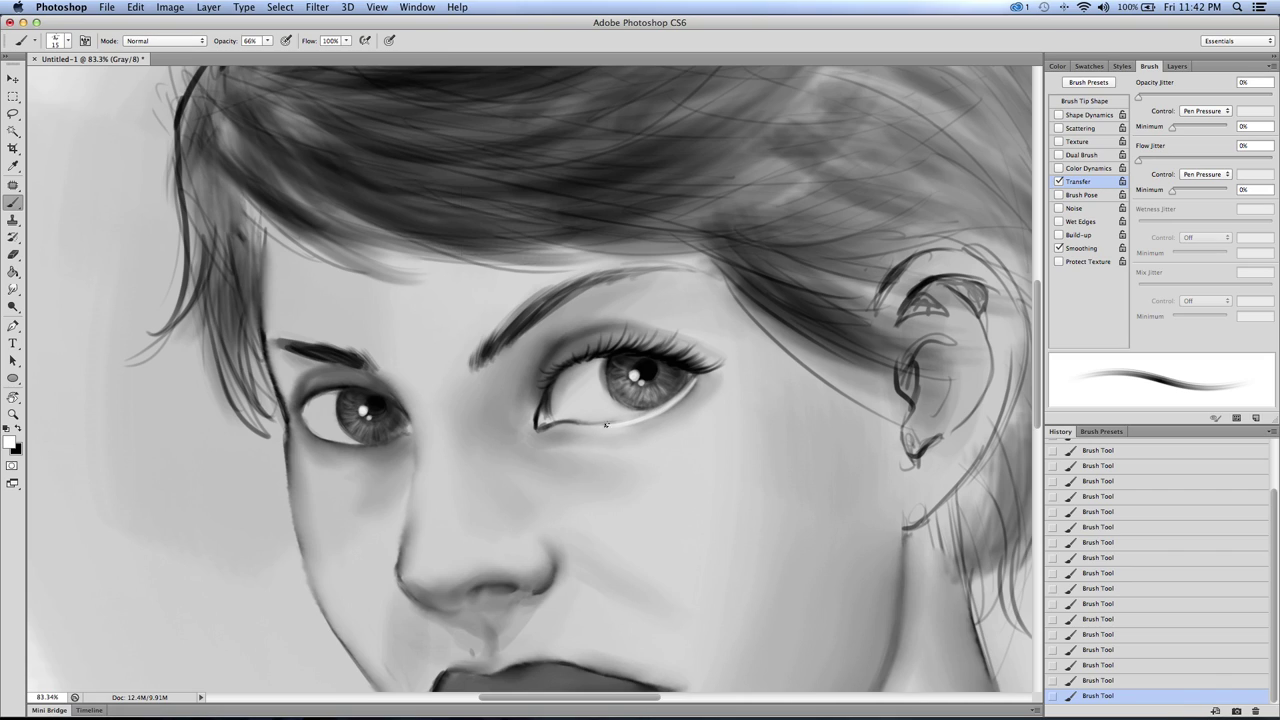
# Step: Paint short black lower eyelashes on the larger eye with a brush of about 8 px
pyautogui.click(17, 428)
pyautogui.press('[')
pyautogui.press('[')
pyautogui.press('[')
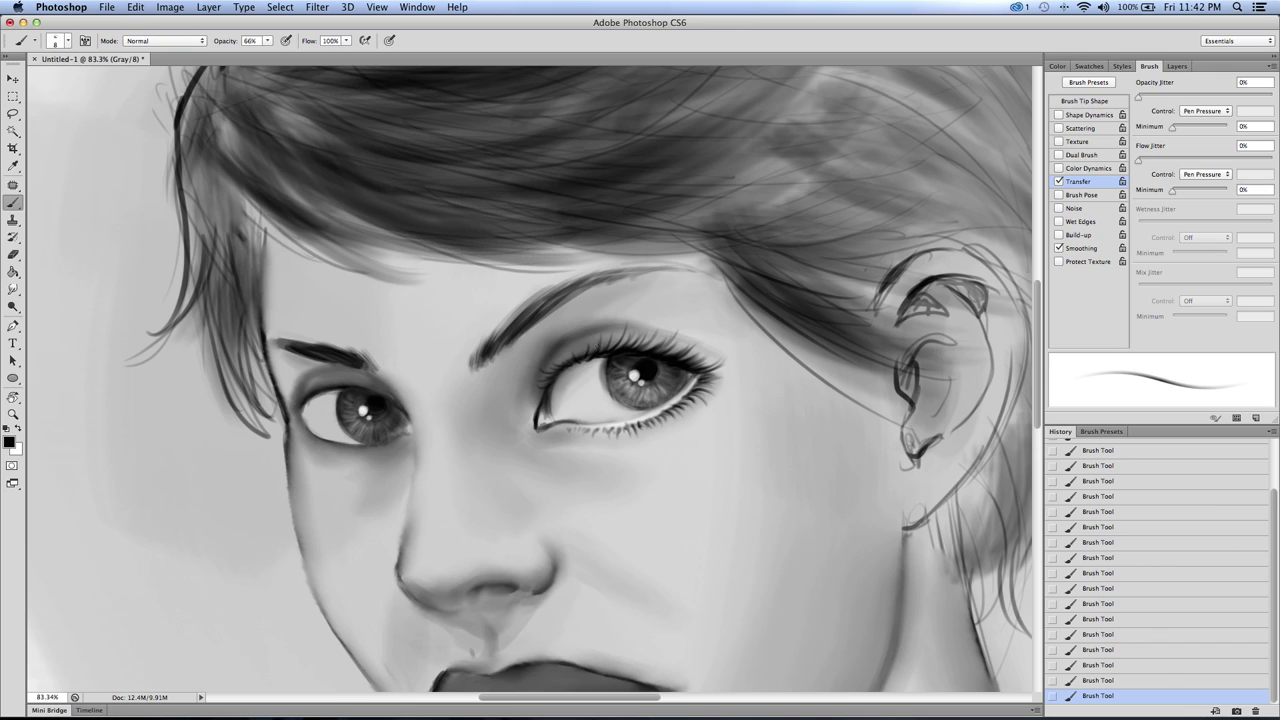
# Step: Refine the lashes and darken the iris of the larger eye with small black strokes, using brush sizes of about 9 to 20 px
pyautogui.press(']')
pyautogui.press(']')
pyautogui.press(']')
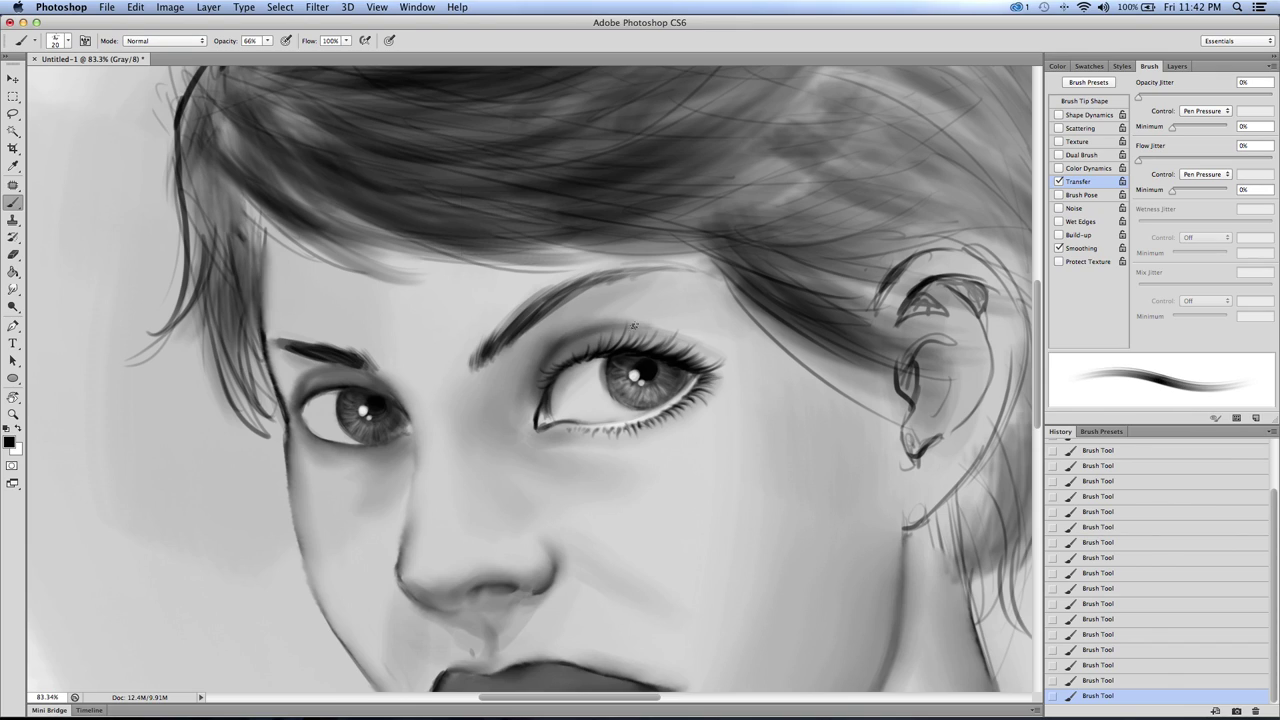
pyautogui.press('[')
pyautogui.press('[')
pyautogui.press(']')
pyautogui.press('[')
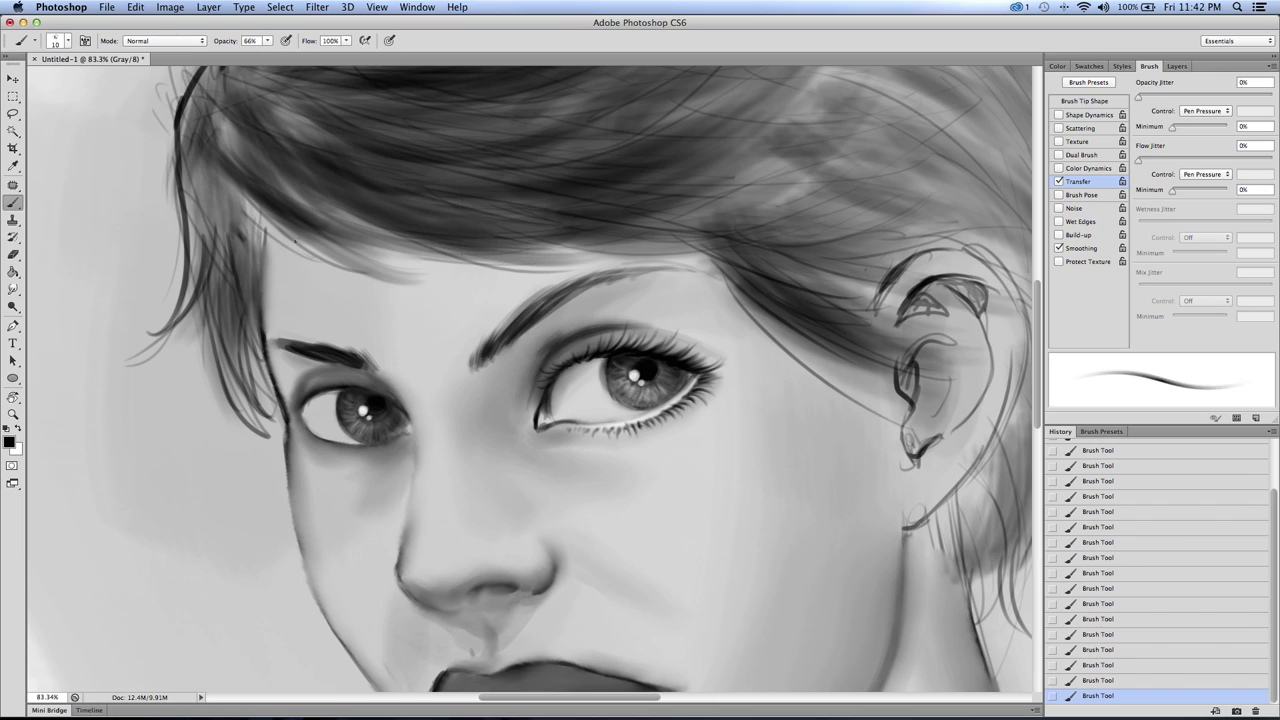
pyautogui.press('[')
pyautogui.press('[')
pyautogui.press(']')
pyautogui.press(']')
pyautogui.press('[')
pyautogui.moveTo(671, 395)
pyautogui.mouseDown()
pyautogui.moveTo(658, 384)
pyautogui.moveTo(651, 403)
pyautogui.mouseUp()
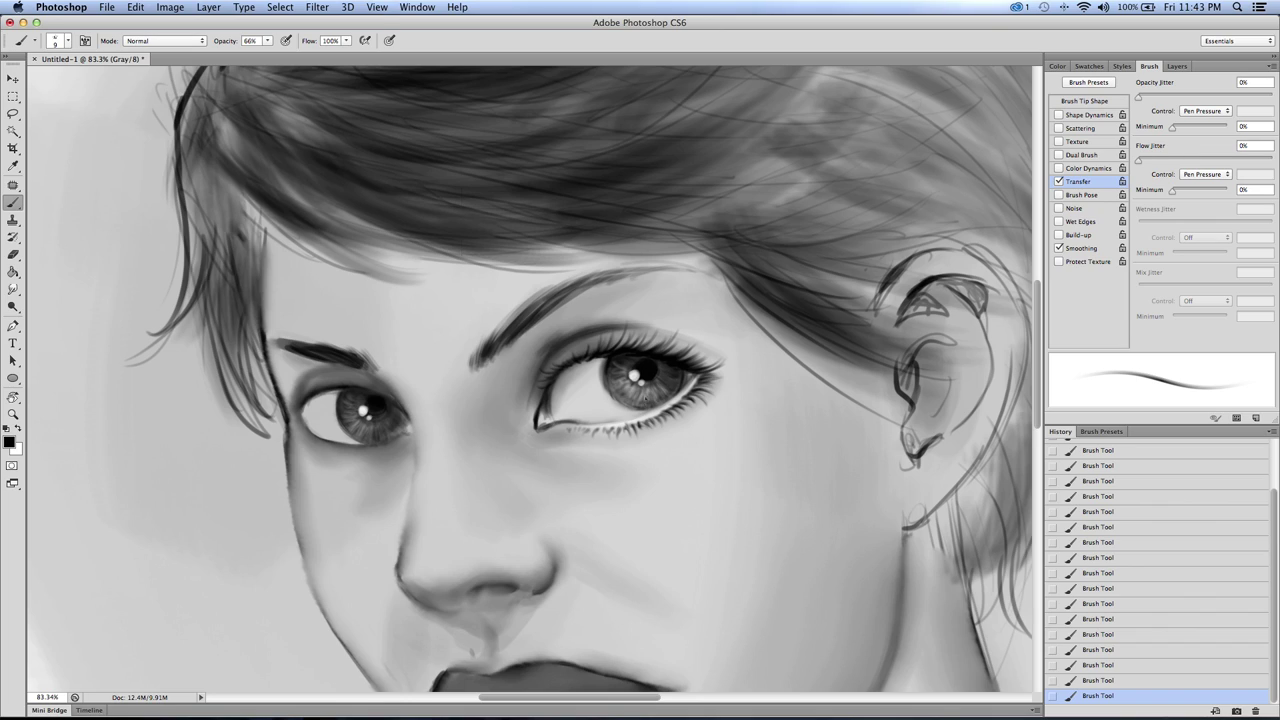
pyautogui.press('[')
pyautogui.press(']')
pyautogui.press(']')
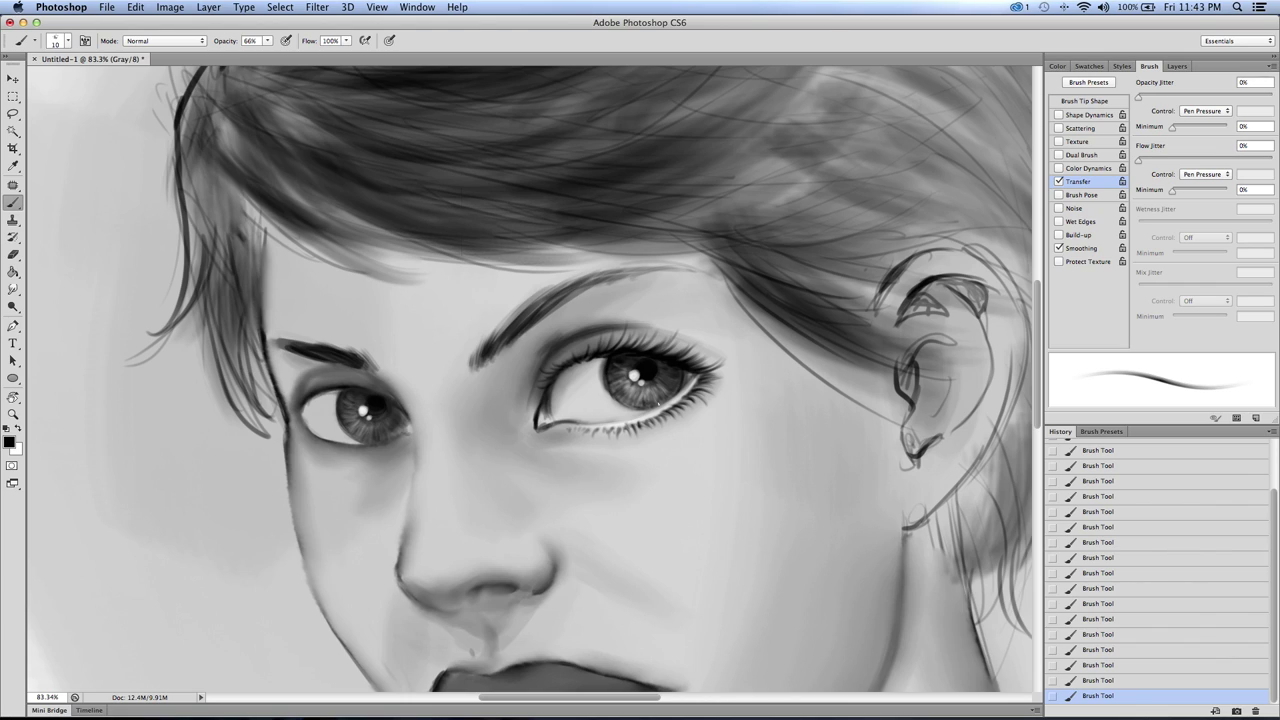
# Step: Darken the upper lash line and the corners of the larger eye, varying the black brush between about 10 and 35 px
pyautogui.press(']')
pyautogui.press(']')
pyautogui.press(']')
pyautogui.press(']')
pyautogui.press(']')
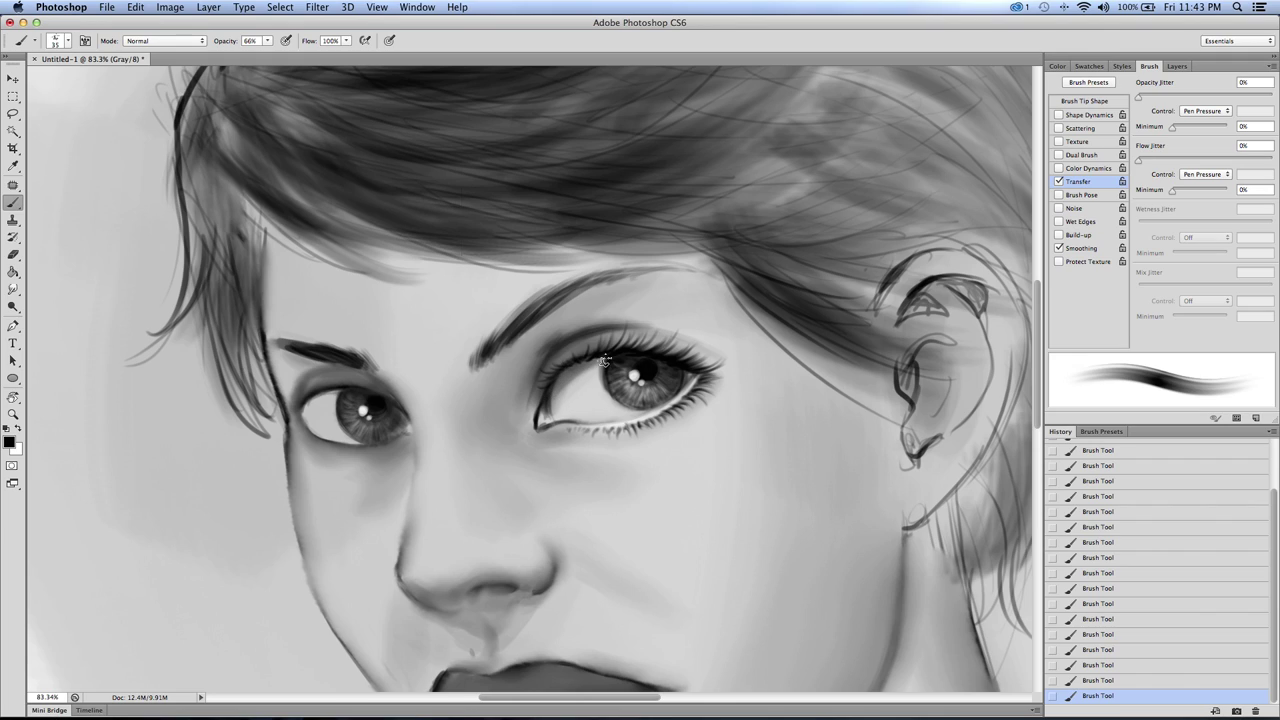
pyautogui.press('[')
pyautogui.press('[')
pyautogui.press('[')
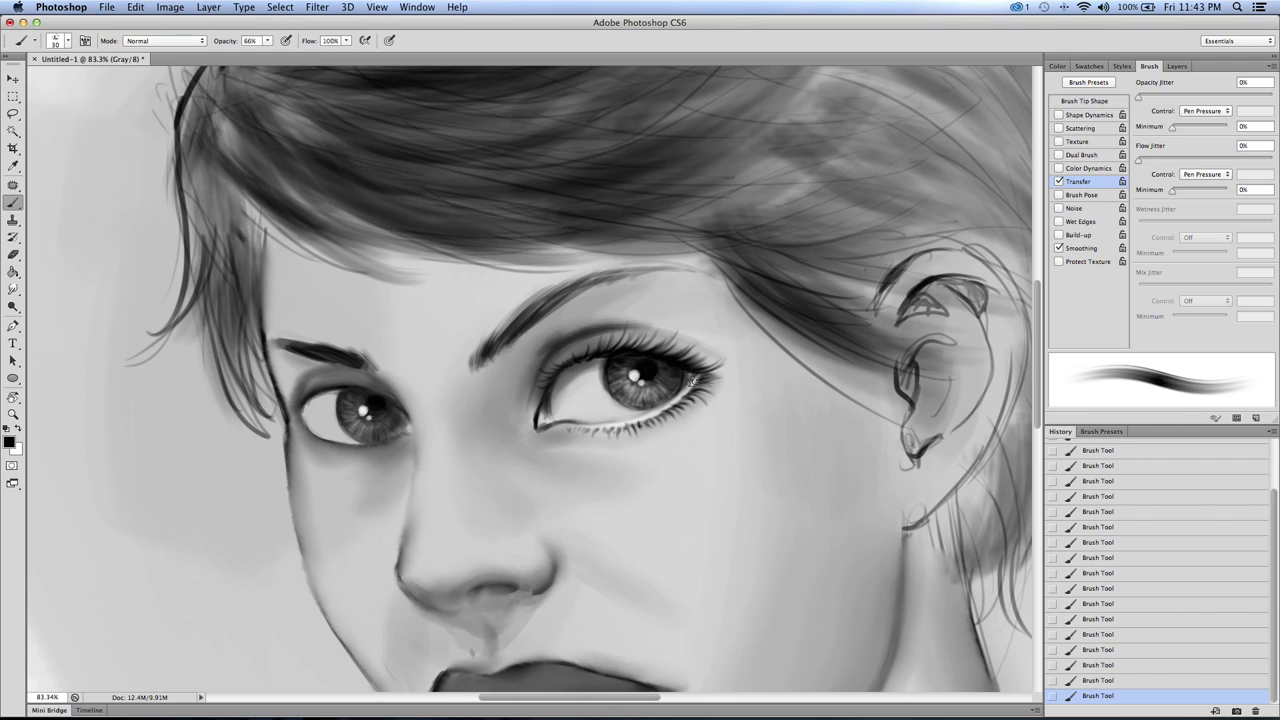
pyautogui.press('[')
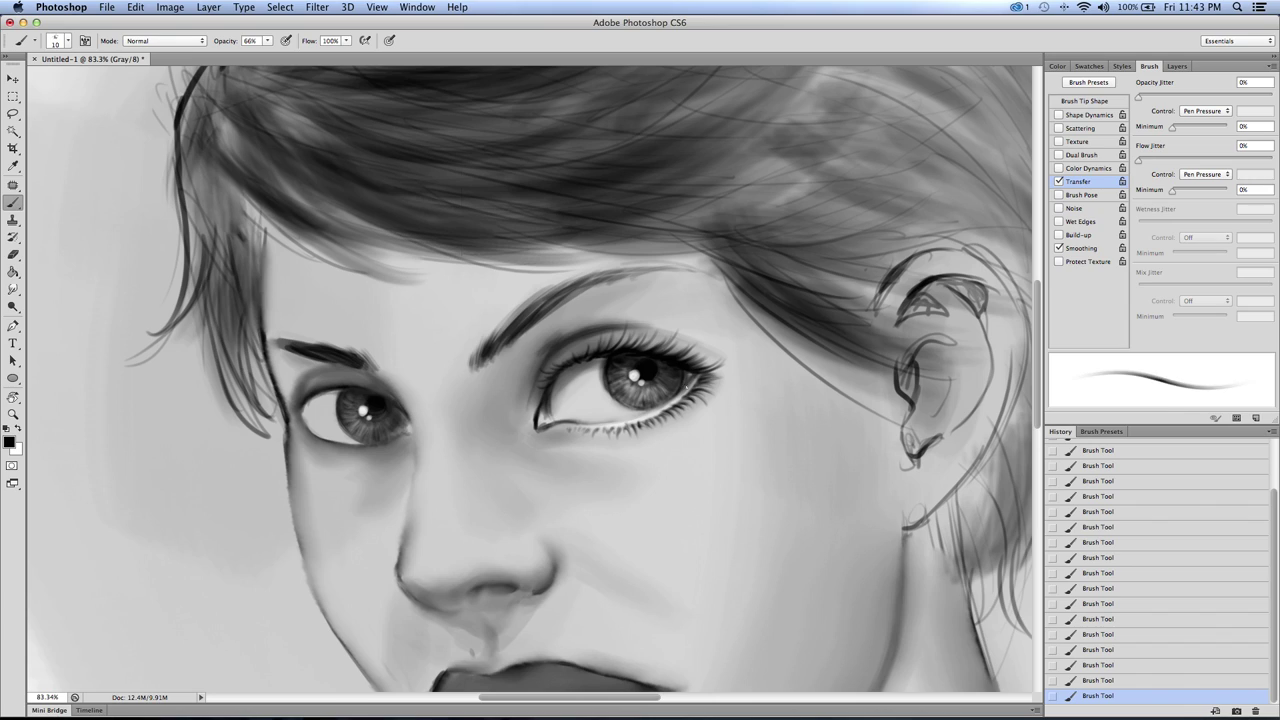
pyautogui.press(']')
pyautogui.press(']')
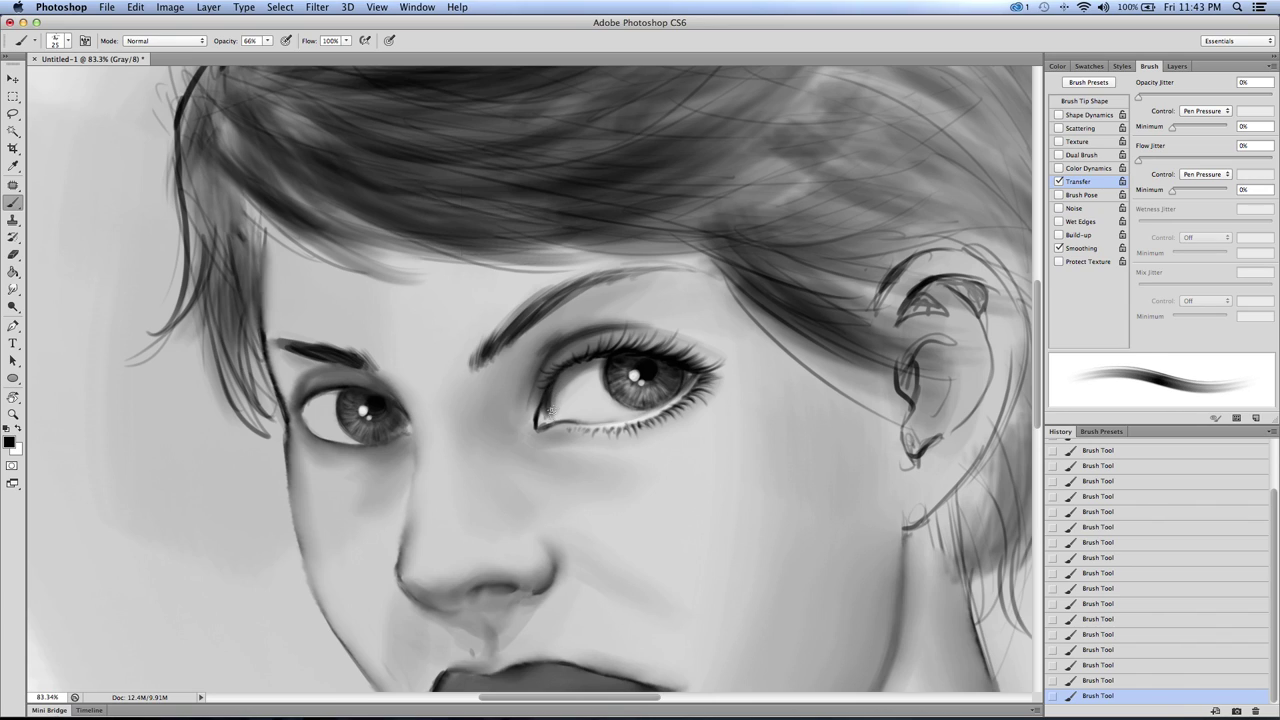
pyautogui.press('[')
pyautogui.press('[')
pyautogui.press(']')
pyautogui.press(']')
pyautogui.moveTo(640, 332); pyautogui.dragTo(704, 357)
# Step: Shade the eyelid crease and inner socket of the larger eye with the black brush enlarged to about 70 to 90 px
pyautogui.press(']')
pyautogui.press(']')
pyautogui.press(']')
pyautogui.press(']')
pyautogui.press(']')
pyautogui.press(']')
pyautogui.press(']')
pyautogui.press(']')
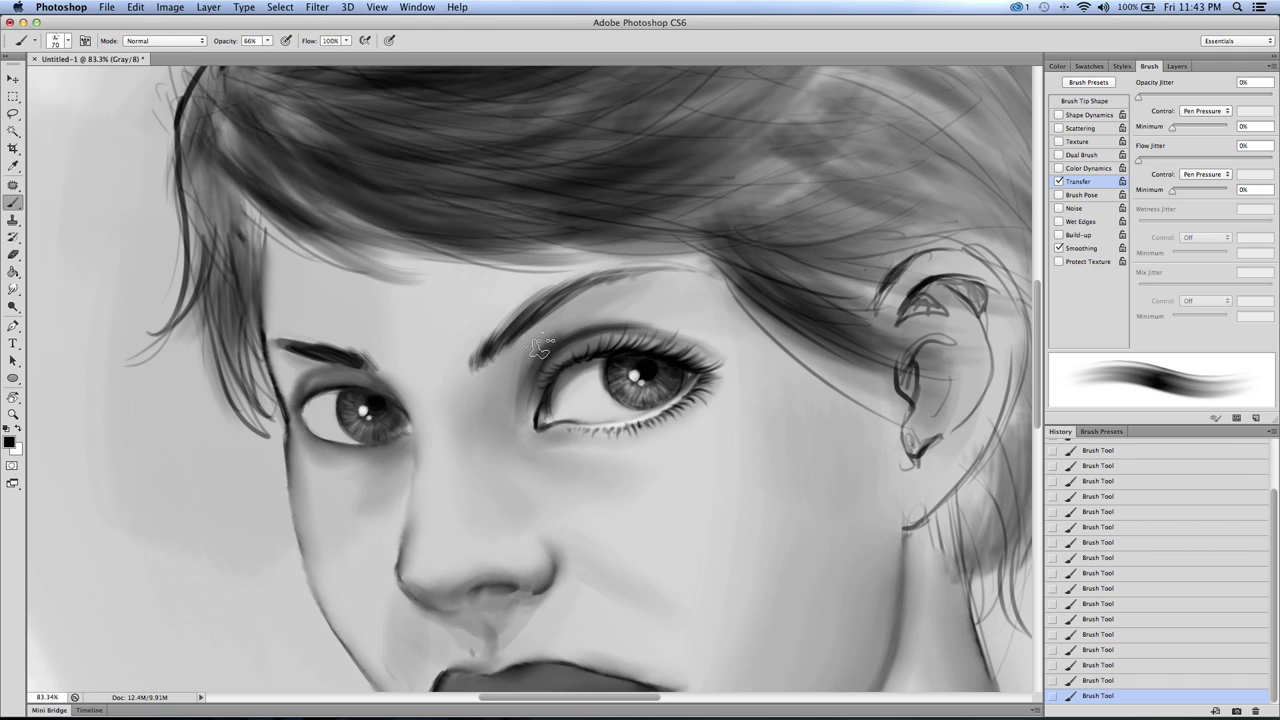
pyautogui.press(']')
pyautogui.press(']')
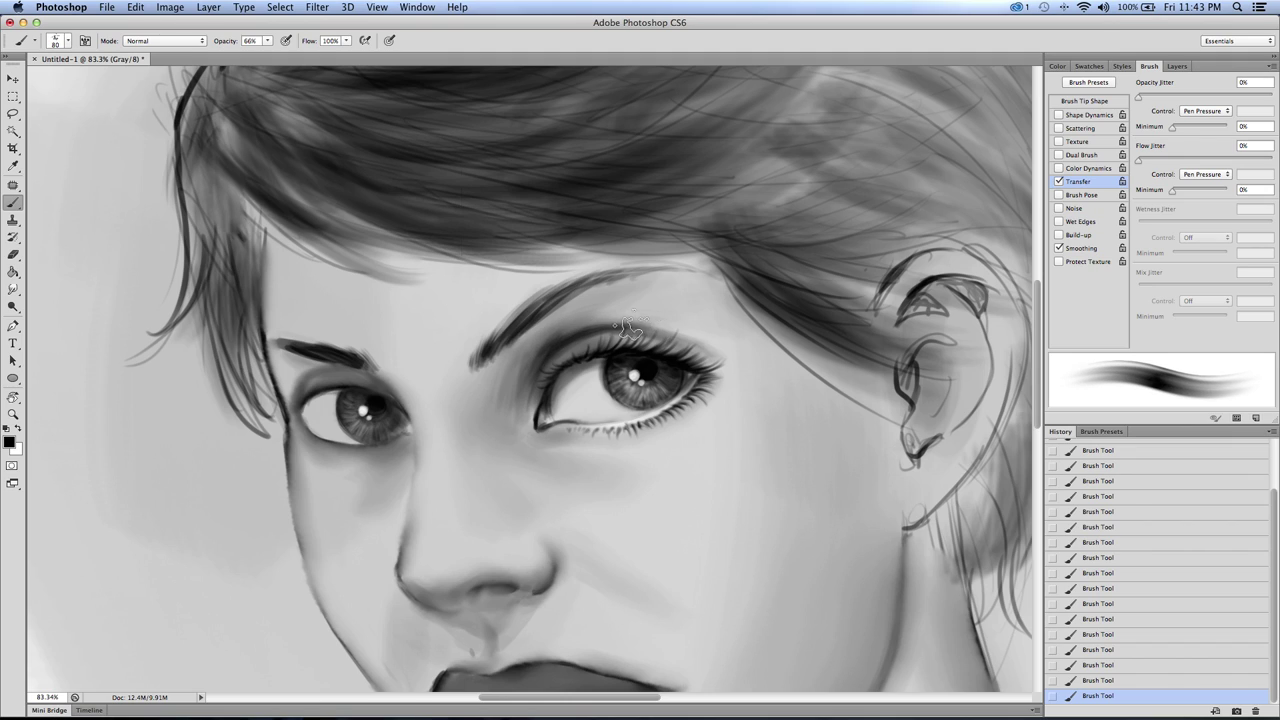
pyautogui.press(']')
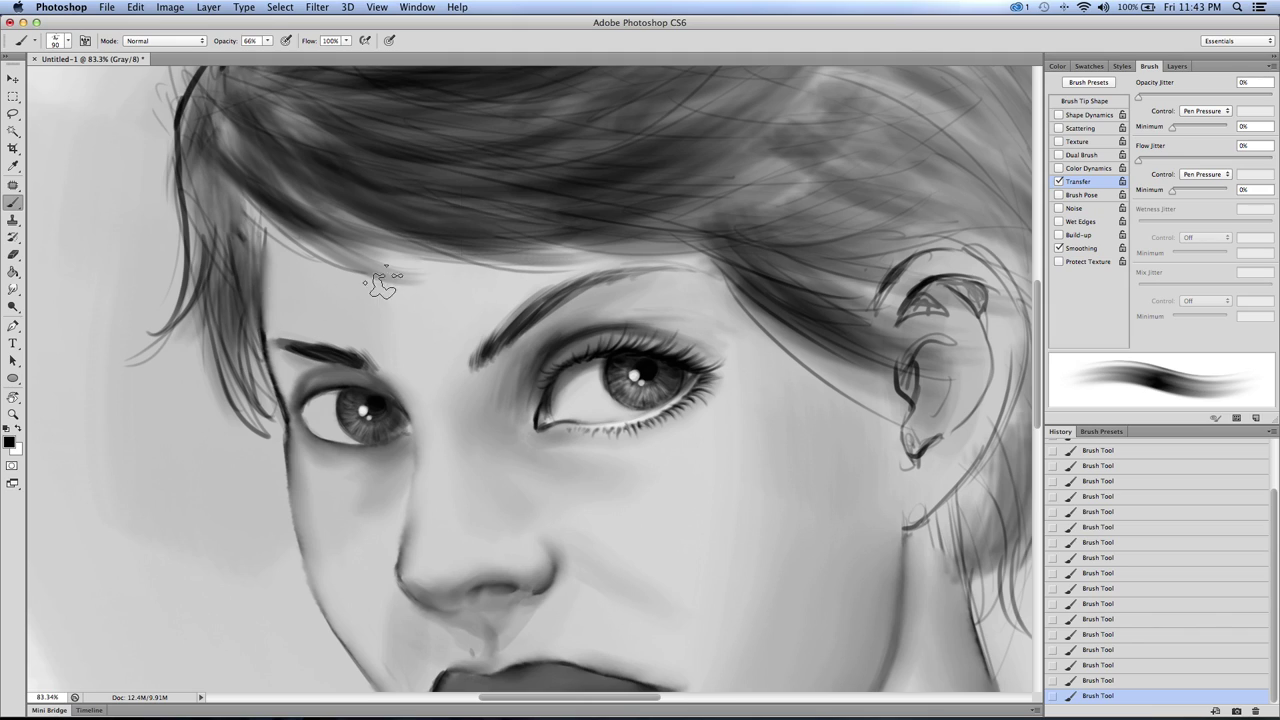
# Step: Darken the outline and inner corner of the smaller eye with a much smaller black brush
pyautogui.press('[')
pyautogui.press('[')
pyautogui.press('[')
pyautogui.press('[')
pyautogui.press(']')
pyautogui.press('[')
pyautogui.press('[')
pyautogui.press('[')
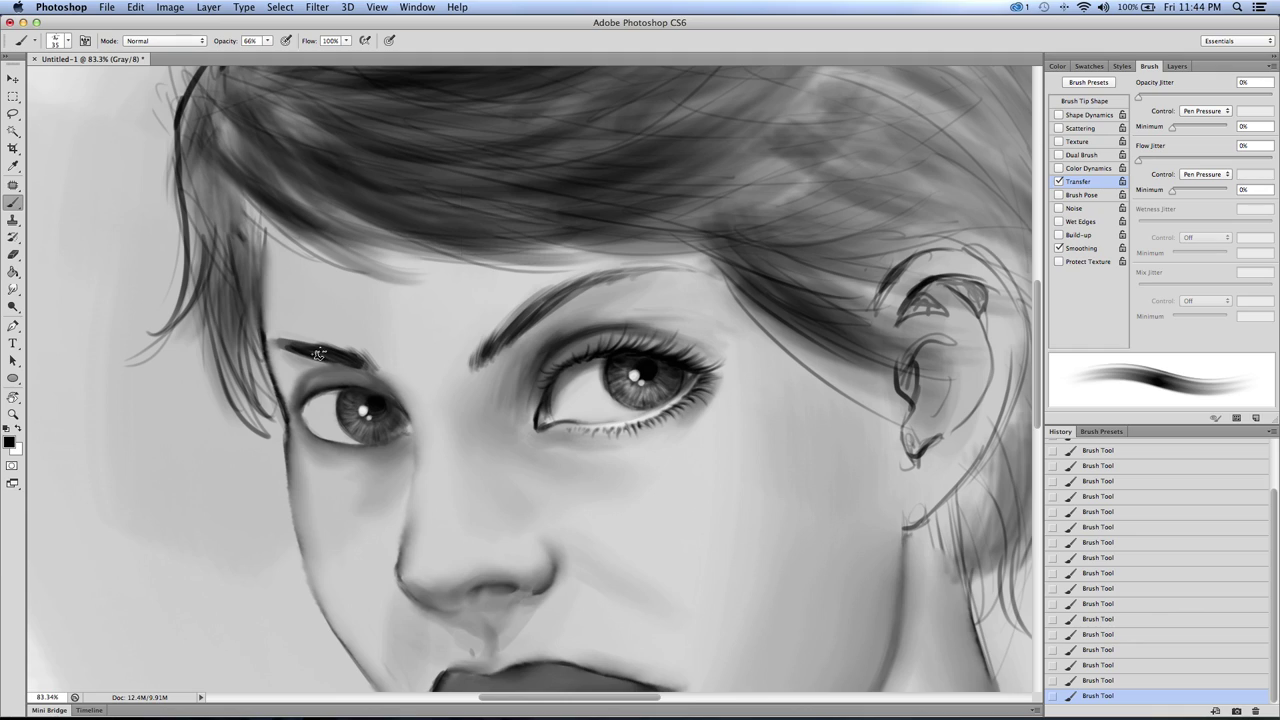
pyautogui.press('[')
pyautogui.press('[')
pyautogui.press('[')
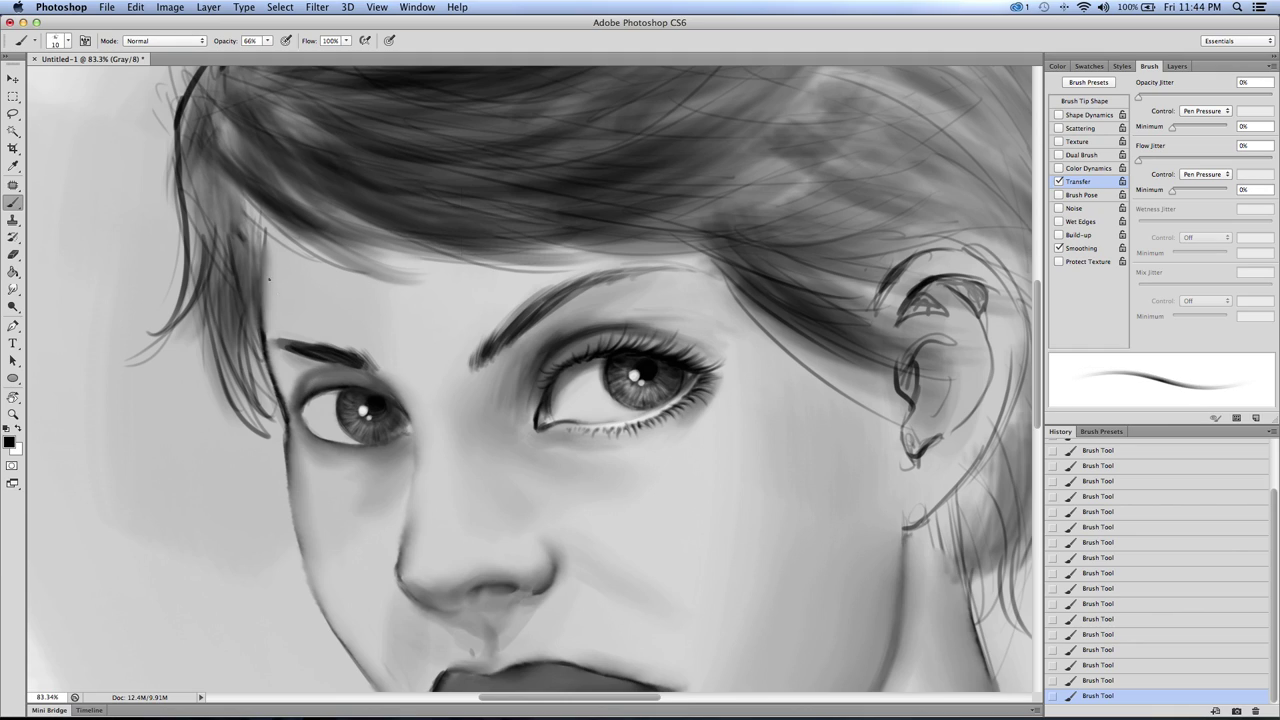
pyautogui.press('[')
pyautogui.press(']')
pyautogui.press(']')
pyautogui.press(']')
pyautogui.press(']')
pyautogui.moveTo(380, 382)
pyautogui.mouseDown()
pyautogui.moveTo(416, 454)
pyautogui.moveTo(386, 384)
pyautogui.moveTo(411, 487)
pyautogui.moveTo(399, 396)
pyautogui.moveTo(408, 500)
pyautogui.moveTo(413, 427)
pyautogui.moveTo(394, 394)
pyautogui.moveTo(404, 492)
pyautogui.mouseUp()
# Step: Shade from the inner corner of the smaller eye down the side of the nose with the brush enlarged to about 80 px
pyautogui.press(']')
pyautogui.press(']')
pyautogui.press(']')
pyautogui.press(']')
pyautogui.press(']')
pyautogui.press(']')
pyautogui.press(']')
pyautogui.press(']')
pyautogui.moveTo(411, 424); pyautogui.dragTo(400, 502)
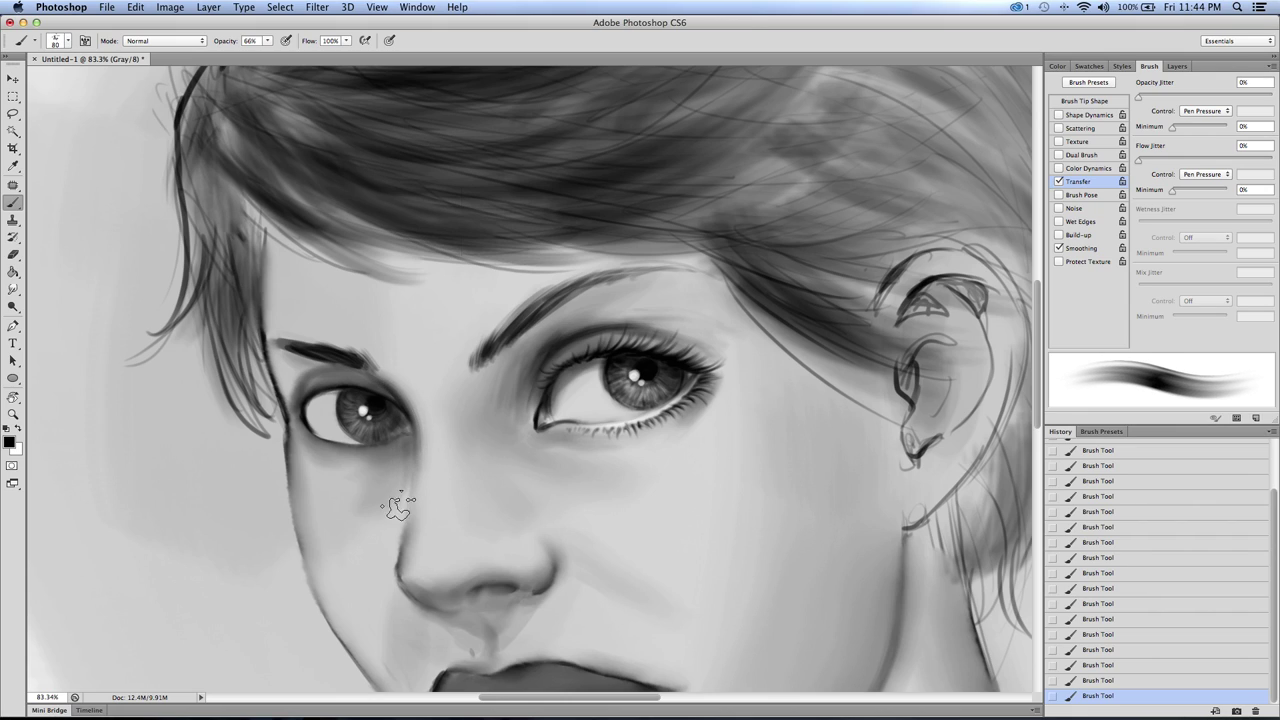
# Step: Refine the lid and lash line of the smaller eye with fine black strokes, starting from a brush of about 9 px
pyautogui.press('[')
pyautogui.press('[')
pyautogui.press('[')
pyautogui.press('[')
pyautogui.press('[')
pyautogui.press('[')
pyautogui.press('[')
pyautogui.press('[')
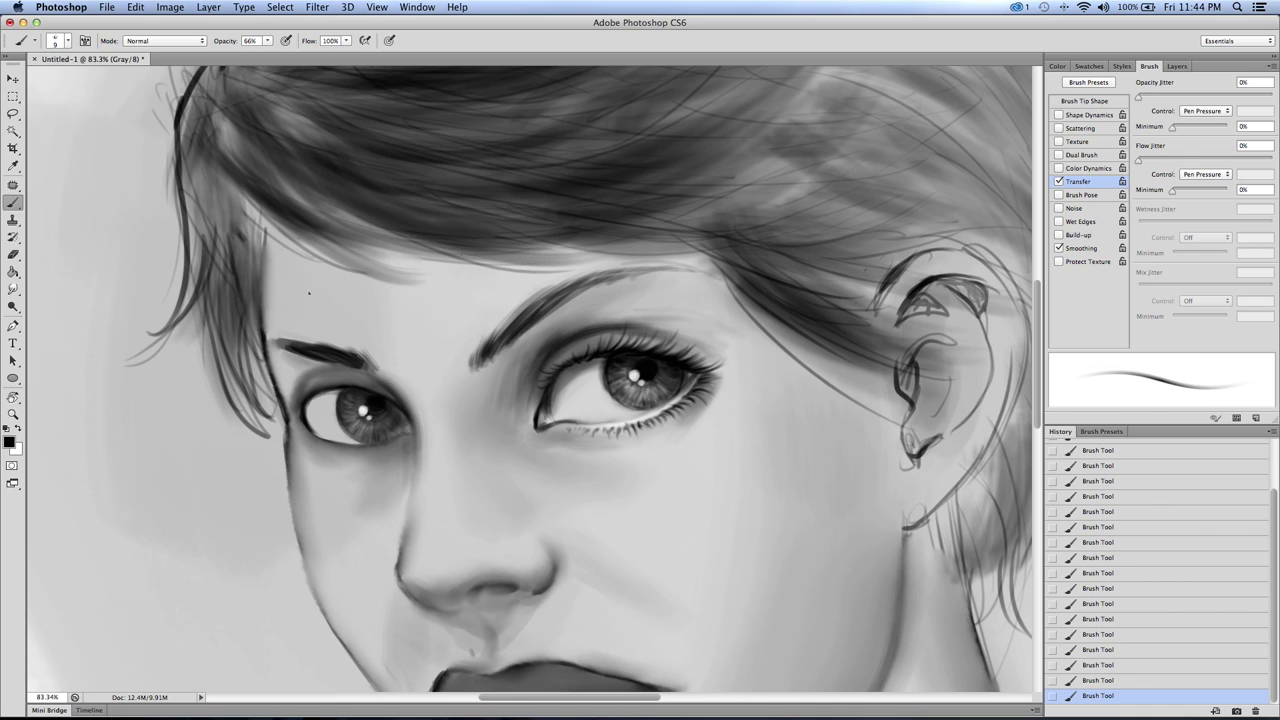
pyautogui.press('[')
pyautogui.press('[')
pyautogui.press('[')
pyautogui.press('[')
pyautogui.press('[')
pyautogui.press('[')
pyautogui.press('[')
pyautogui.press('[')
pyautogui.press(']')
pyautogui.press(']')
pyautogui.press(']')
pyautogui.press(']')
pyautogui.press(']')
pyautogui.press(']')
pyautogui.press(']')
pyautogui.press(']')
# Step: Draw a freehand lasso selection around the larger eye, including its lids and lashes but leaving out most of the eyebrow
pyautogui.click(13, 415)
pyautogui.moveTo(208, 443); pyautogui.dragTo(165, 436)
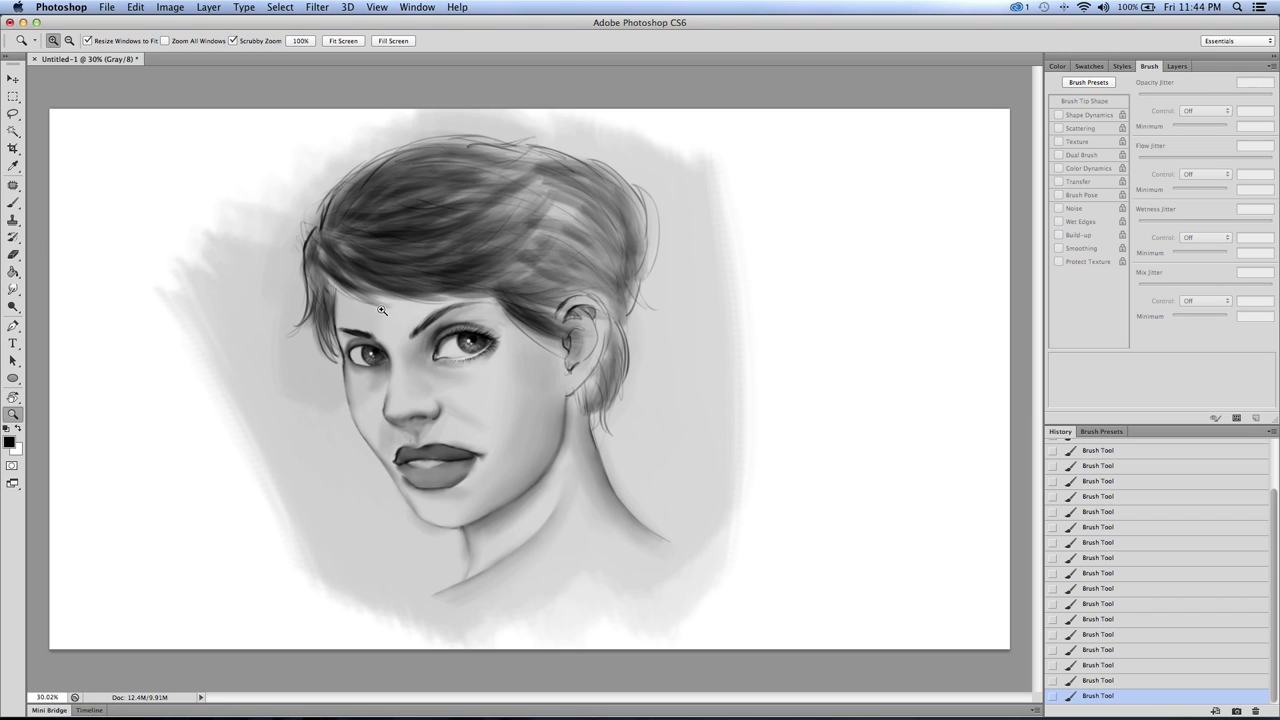
pyautogui.moveTo(381, 314); pyautogui.dragTo(424, 312)
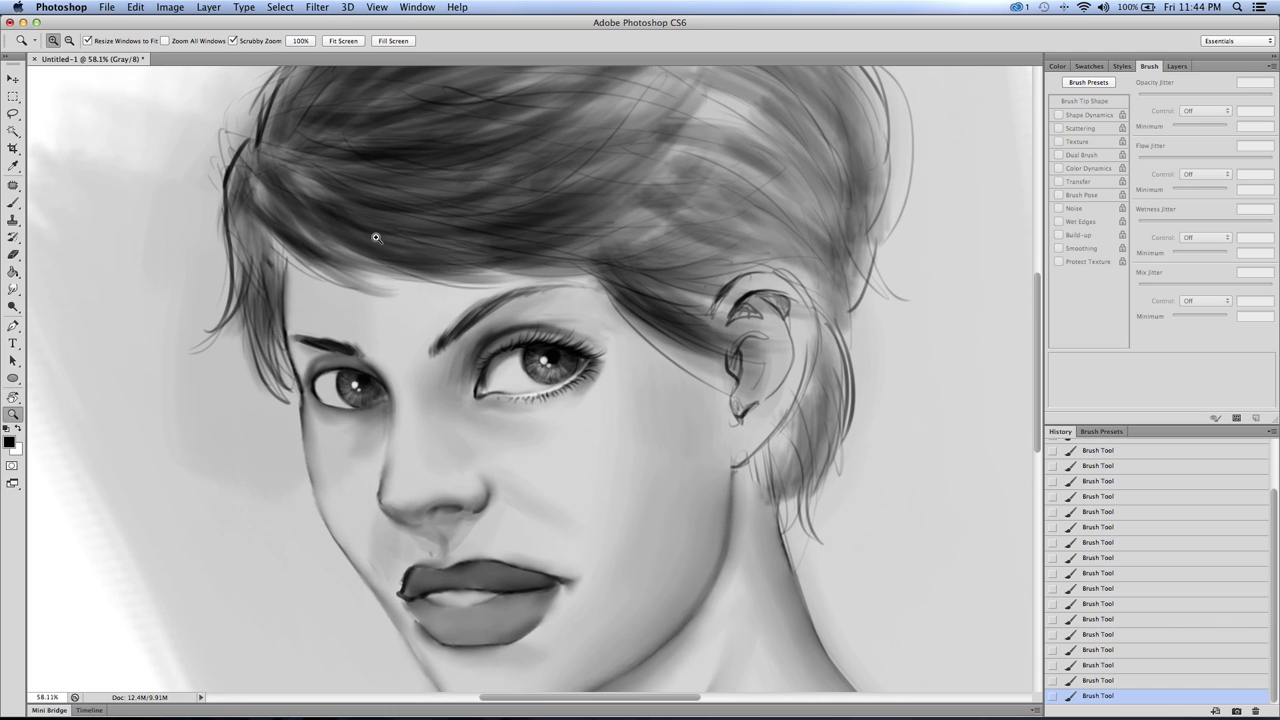
pyautogui.click(13, 113)
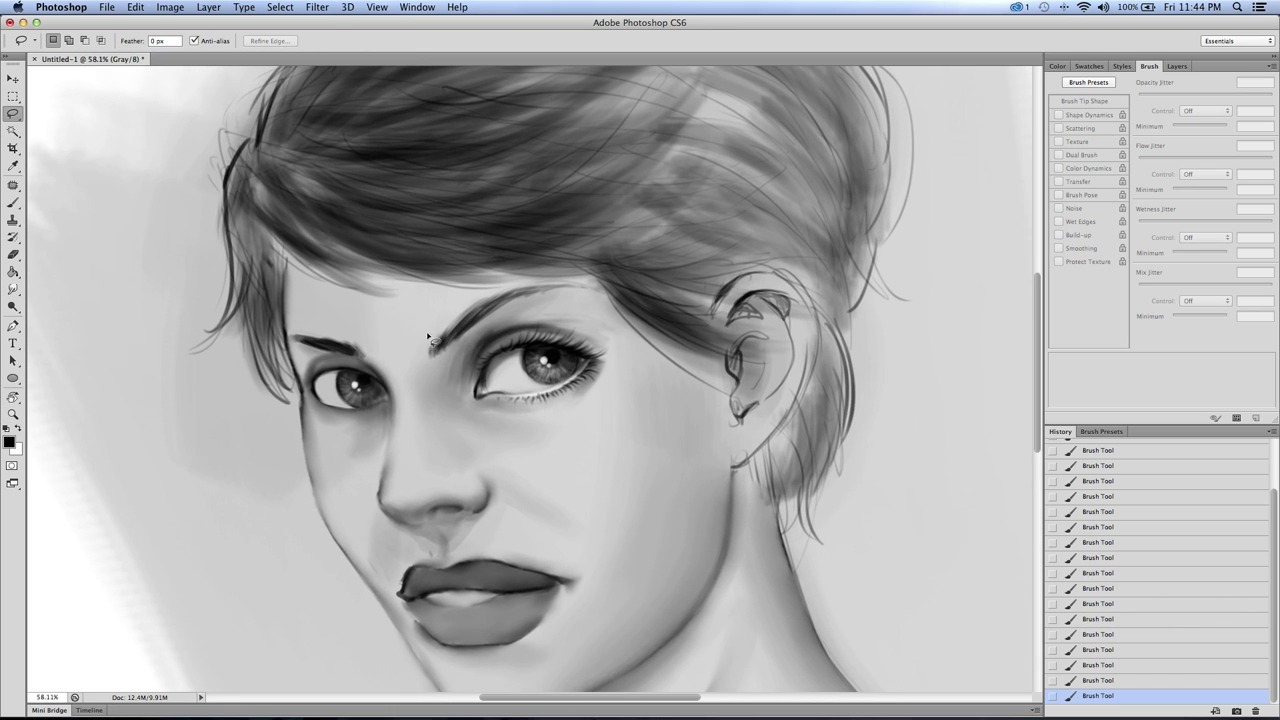
pyautogui.moveTo(451, 421)
pyautogui.mouseDown()
pyautogui.moveTo(450, 360)
pyautogui.moveTo(507, 312)
pyautogui.moveTo(551, 303)
pyautogui.moveTo(601, 316)
pyautogui.moveTo(630, 357)
pyautogui.moveTo(603, 407)
pyautogui.moveTo(549, 439)
pyautogui.moveTo(451, 421)
pyautogui.mouseUp()
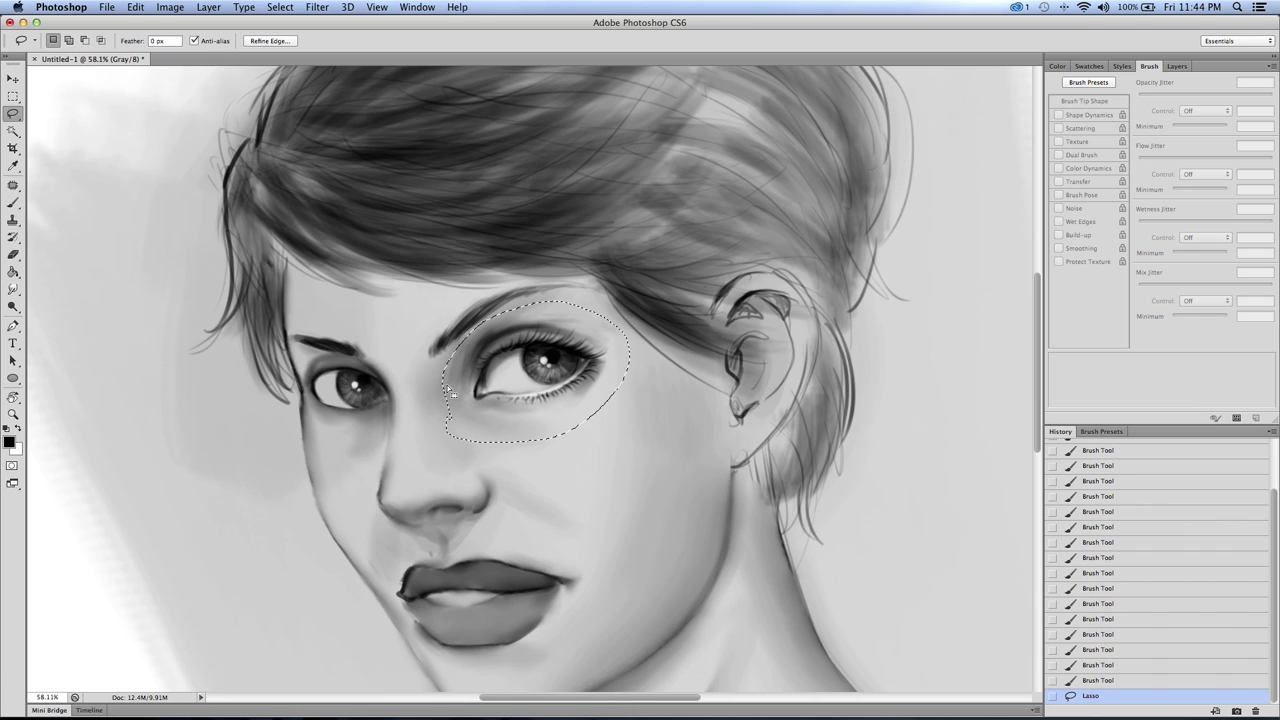
# Step: Soften the eye selection's edge by applying a 16.2-pixel Gaussian Blur in Quick Mask mode, and return to the normal selection
pyautogui.press('q')
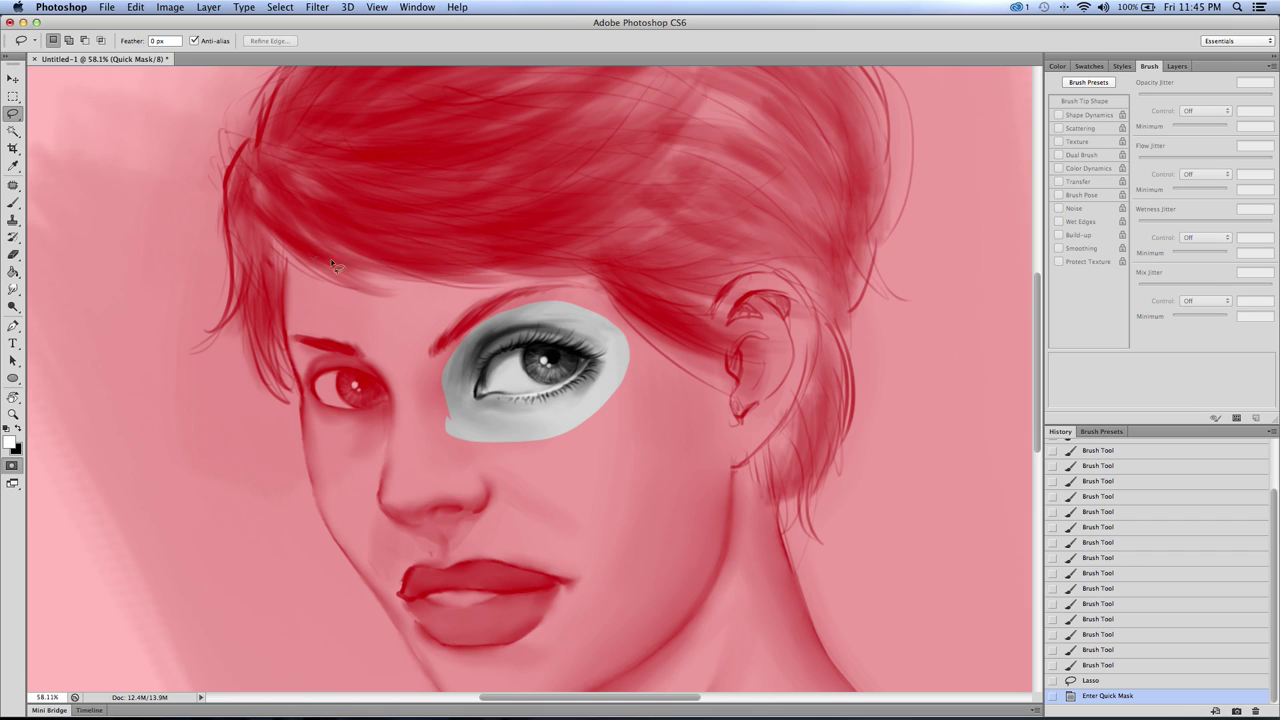
pyautogui.click(317, 8)
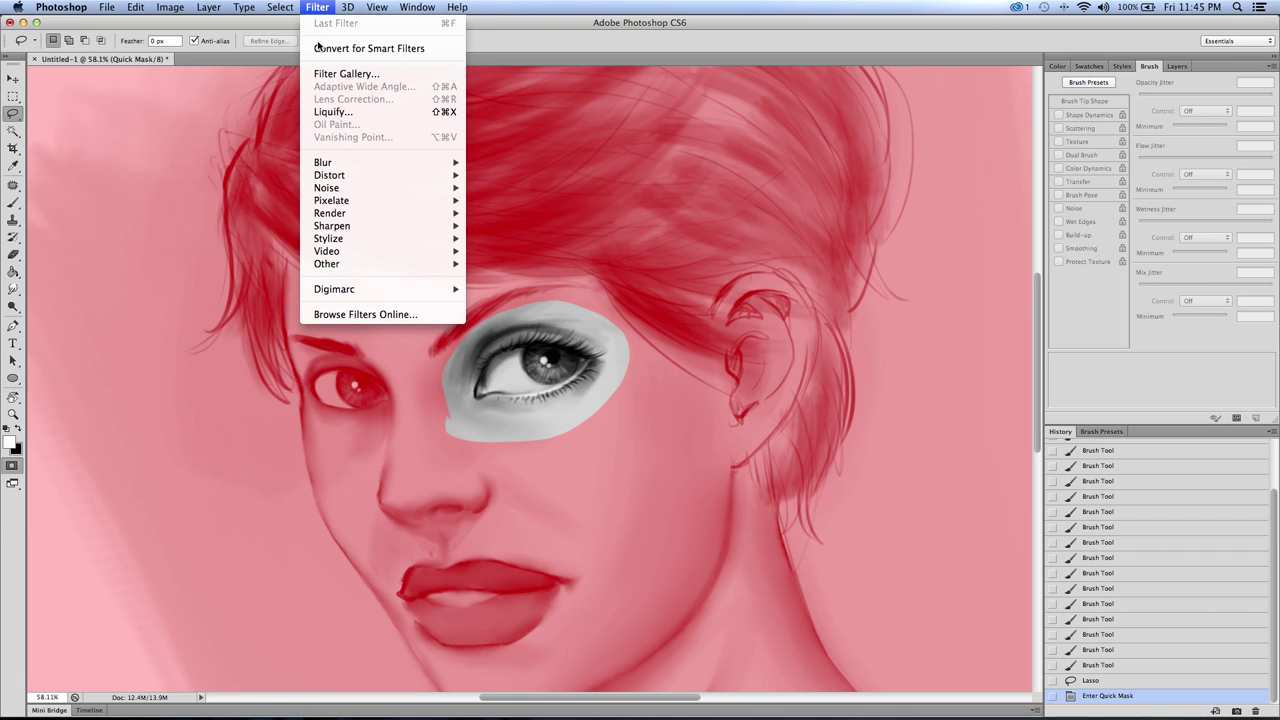
pyautogui.moveTo(326, 168)
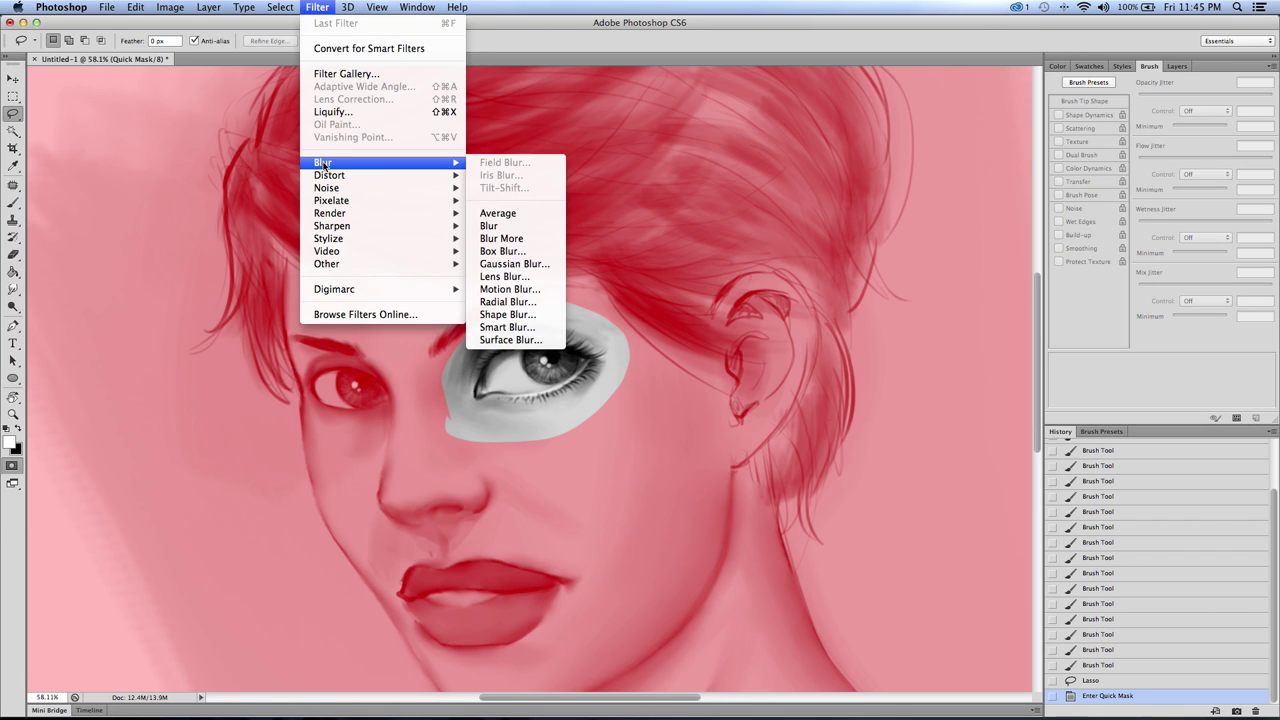
pyautogui.click(514, 264)
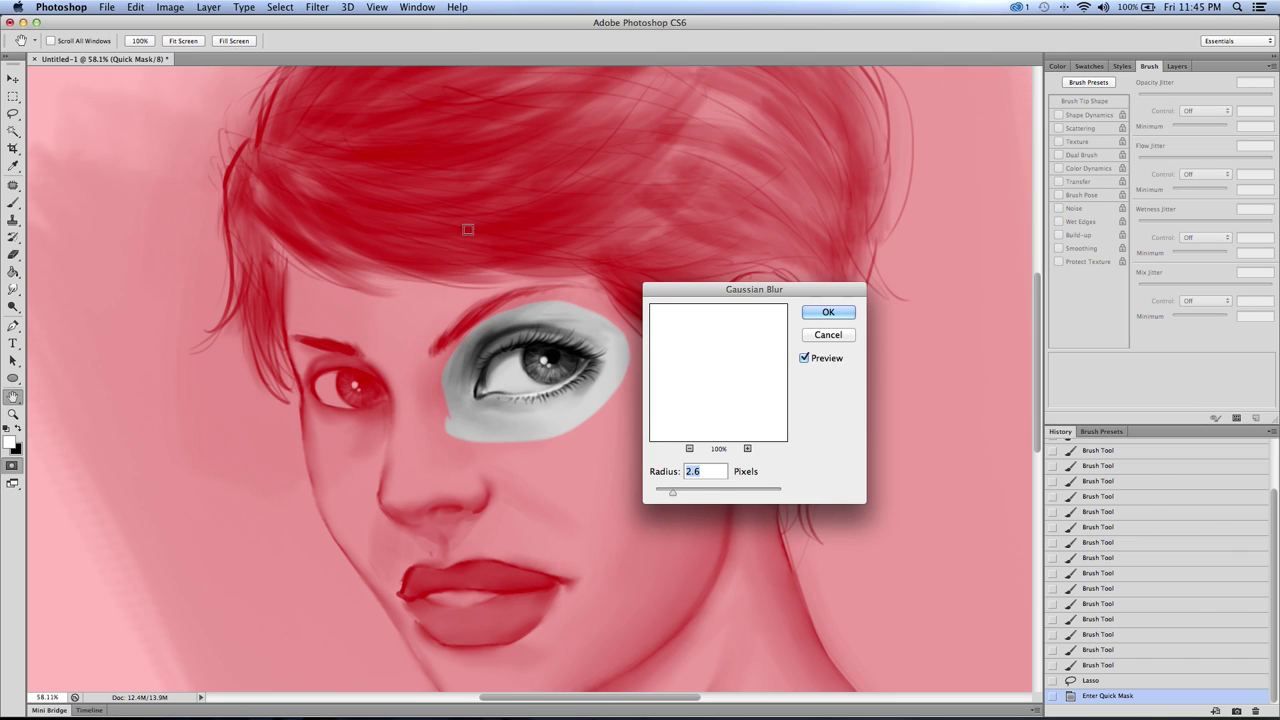
pyautogui.moveTo(677, 494); pyautogui.dragTo(706, 502)
pyautogui.click(709, 492)
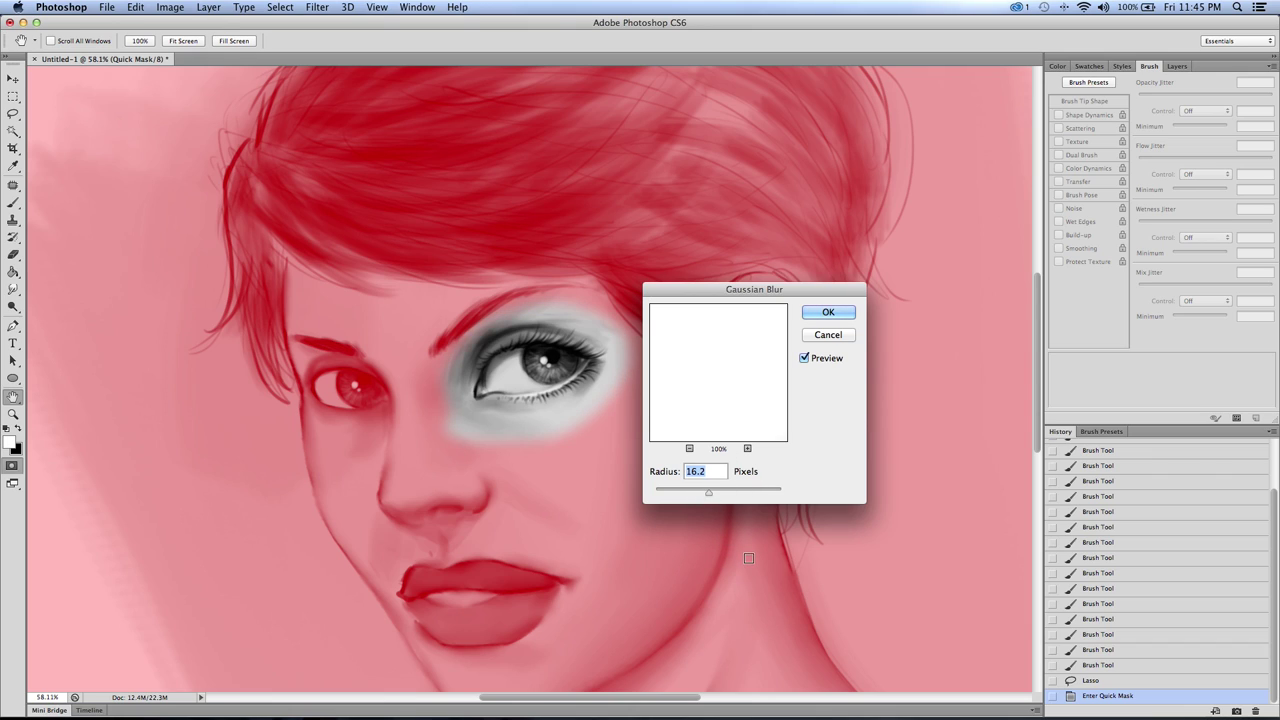
pyautogui.click(828, 312)
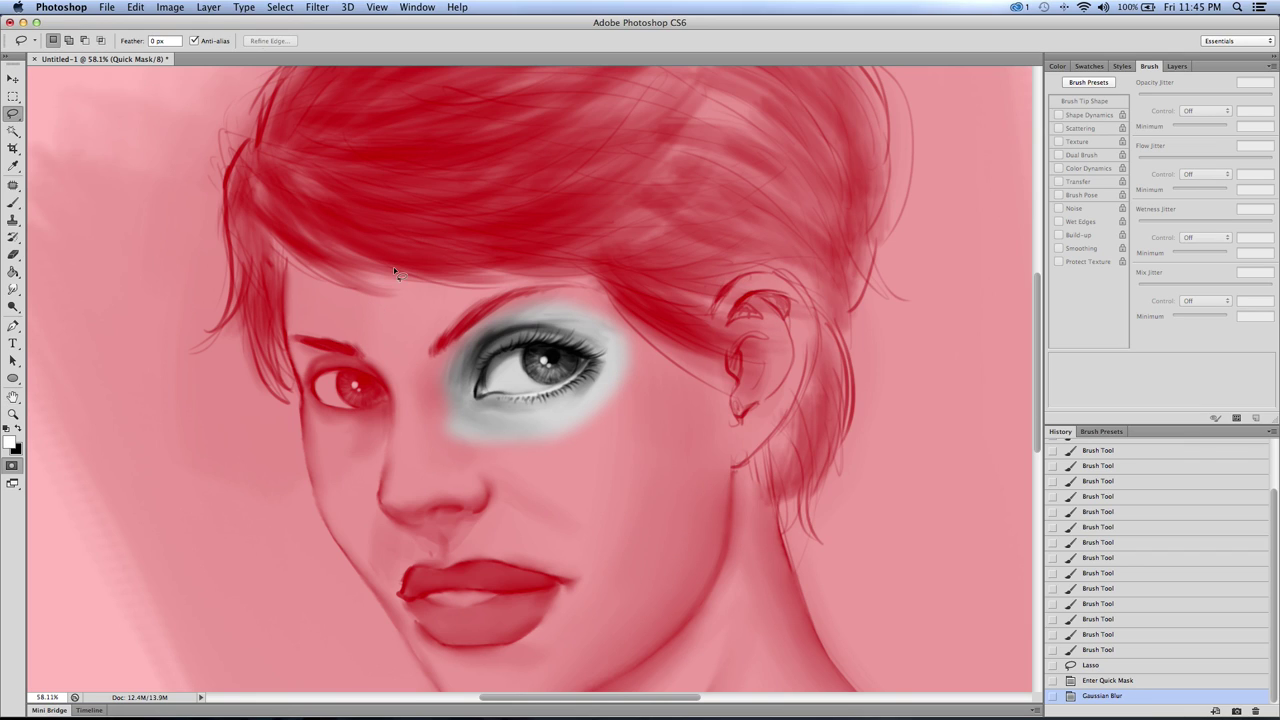
pyautogui.press('q')
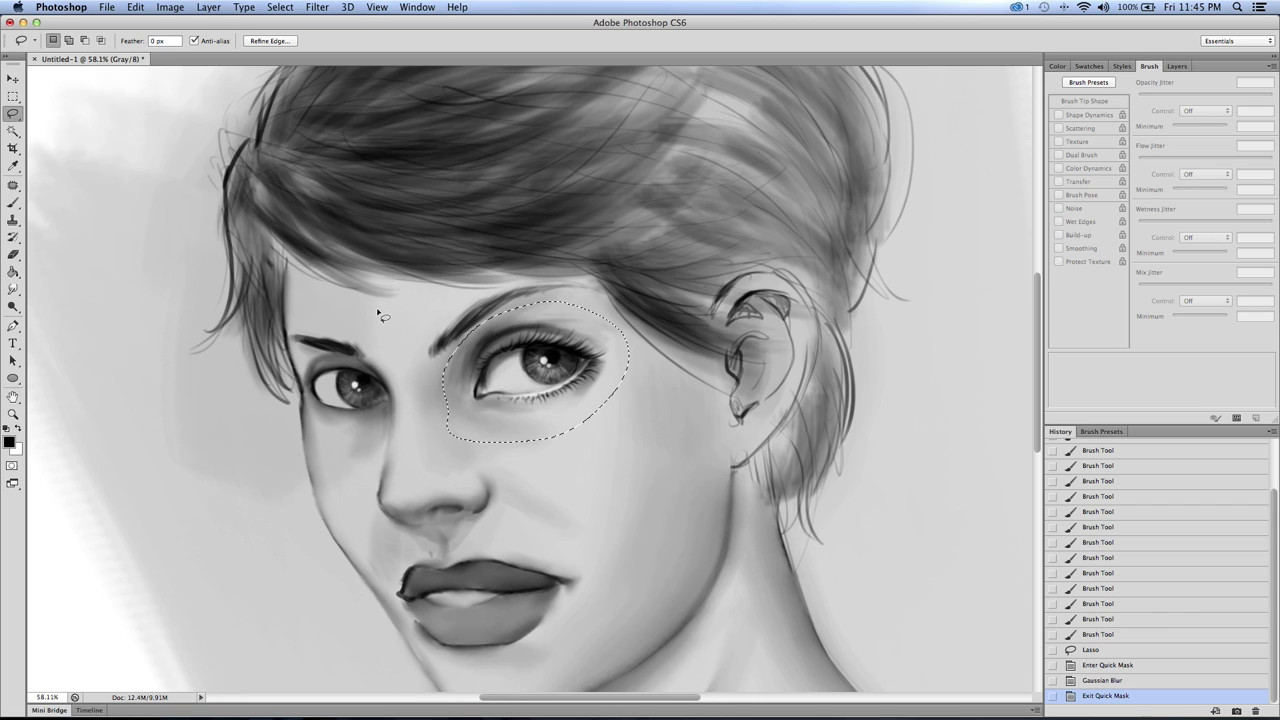
# Step: Paste a copy of the selected larger eye on its own layer, scale it to about 95.6%, and rotate it about 0.5 degrees
pyautogui.press('super+c')
pyautogui.press('super+v')
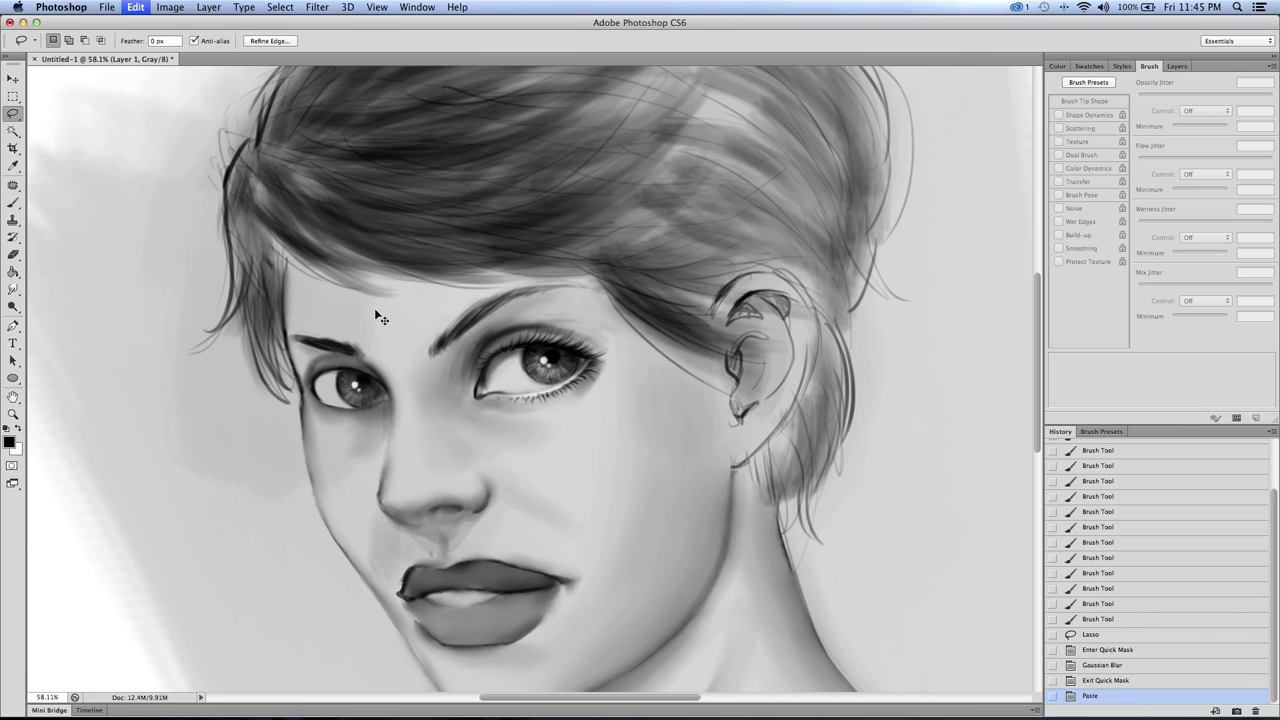
pyautogui.press('super+t')
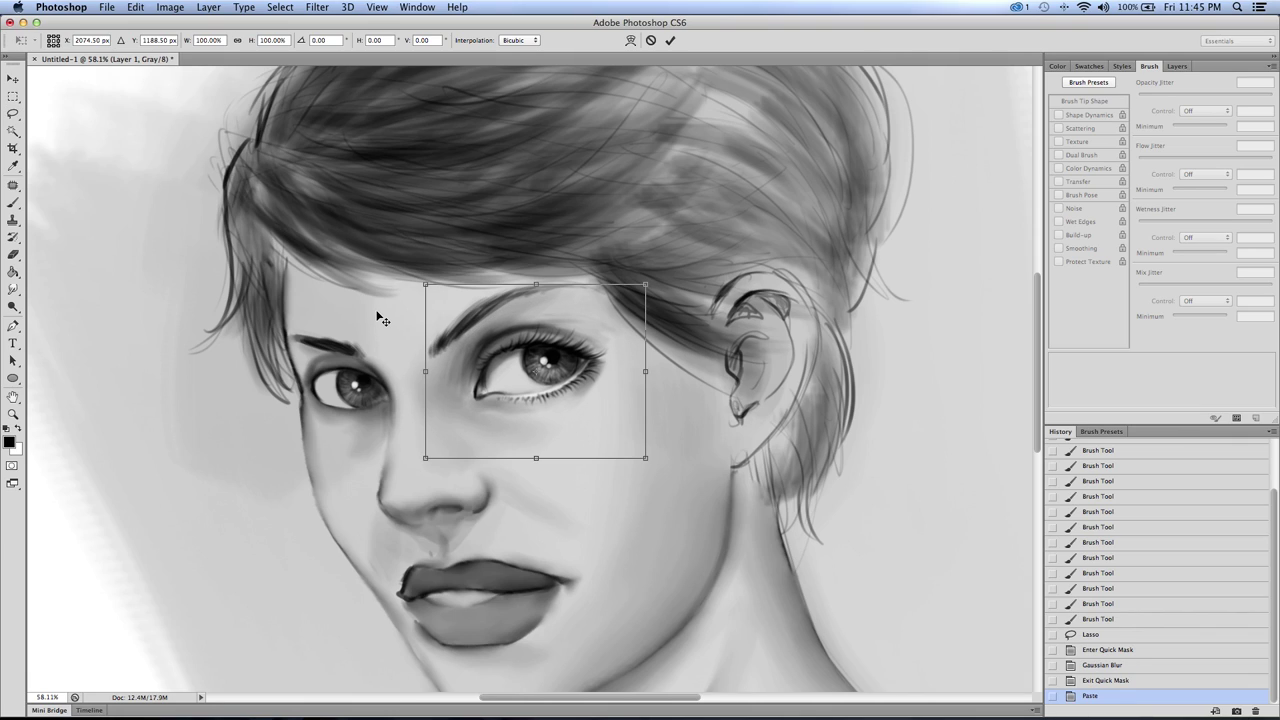
pyautogui.moveTo(426, 285); pyautogui.dragTo(455, 322)
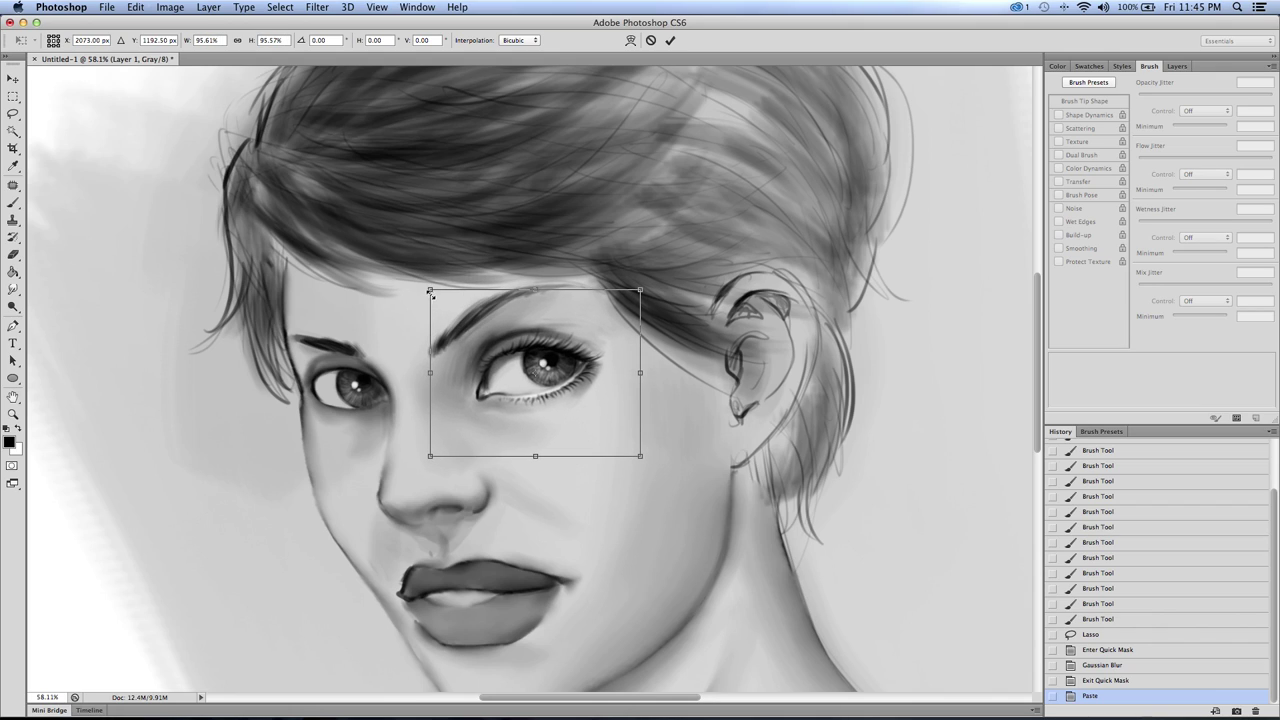
pyautogui.moveTo(393, 266); pyautogui.dragTo(355, 269)
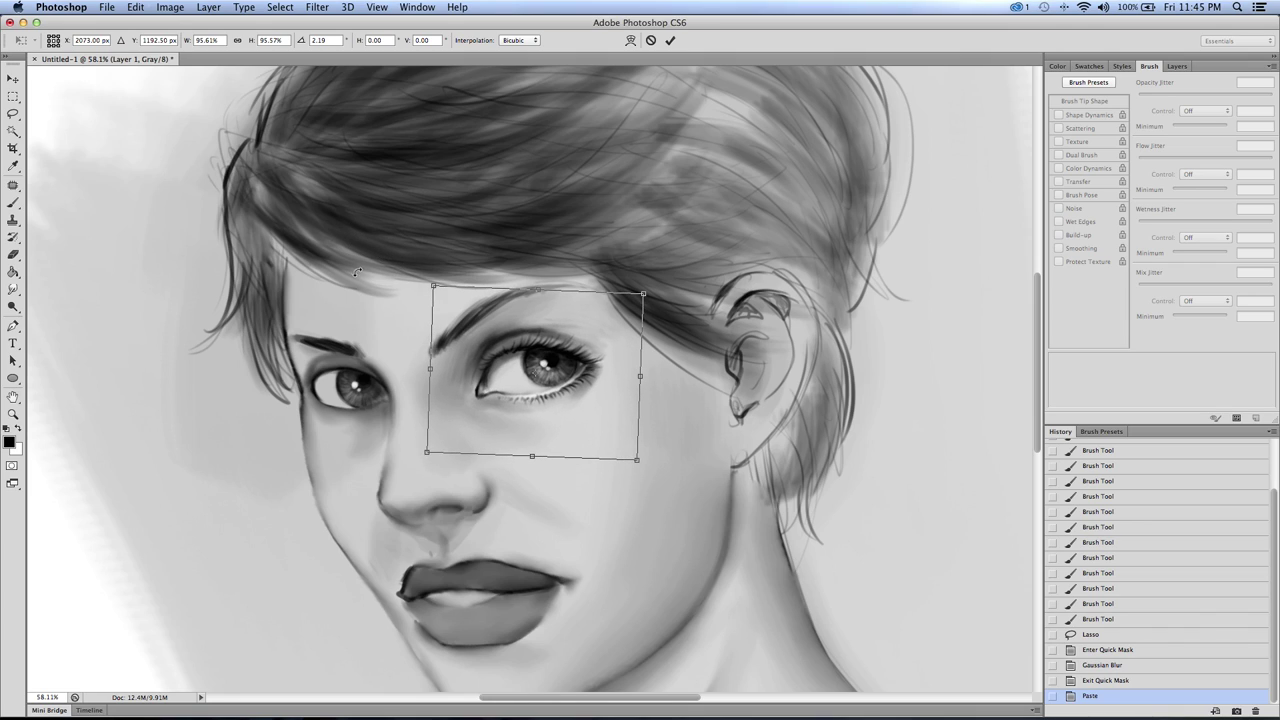
pyautogui.moveTo(457, 337); pyautogui.dragTo(453, 341)
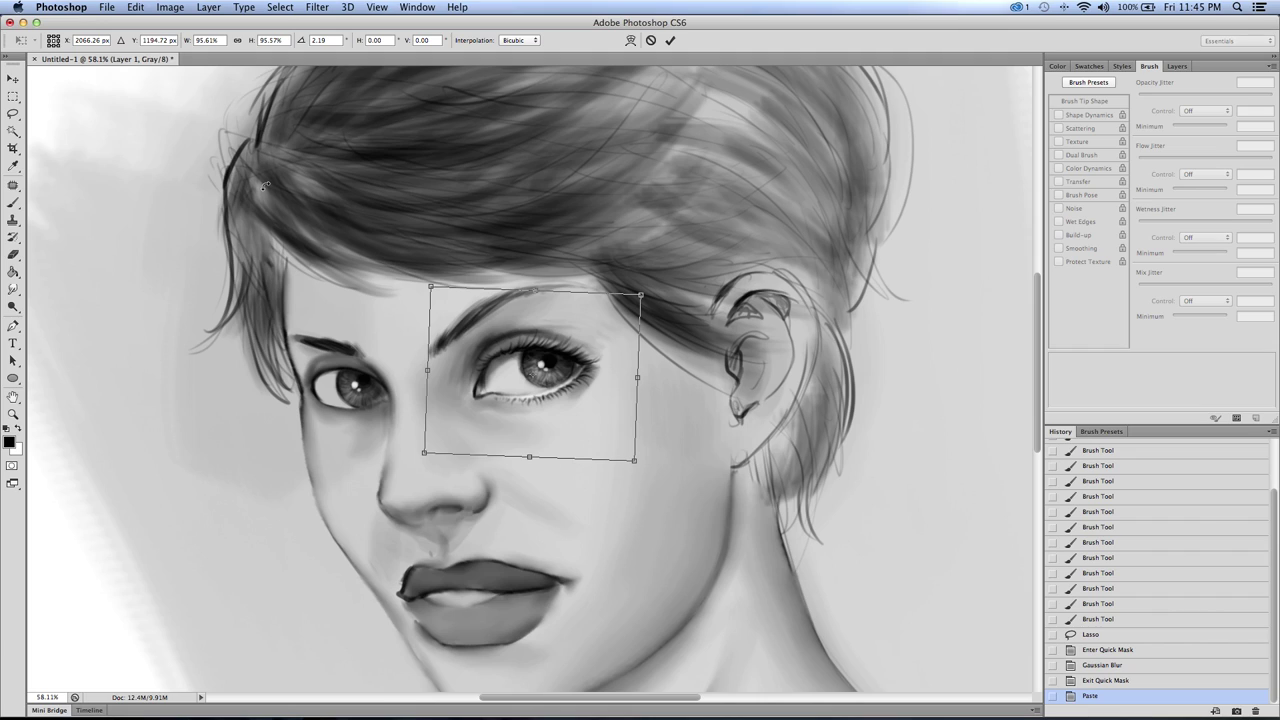
pyautogui.moveTo(345, 258)
pyautogui.mouseDown()
pyautogui.moveTo(345, 272)
pyautogui.moveTo(334, 256)
pyautogui.mouseUp()
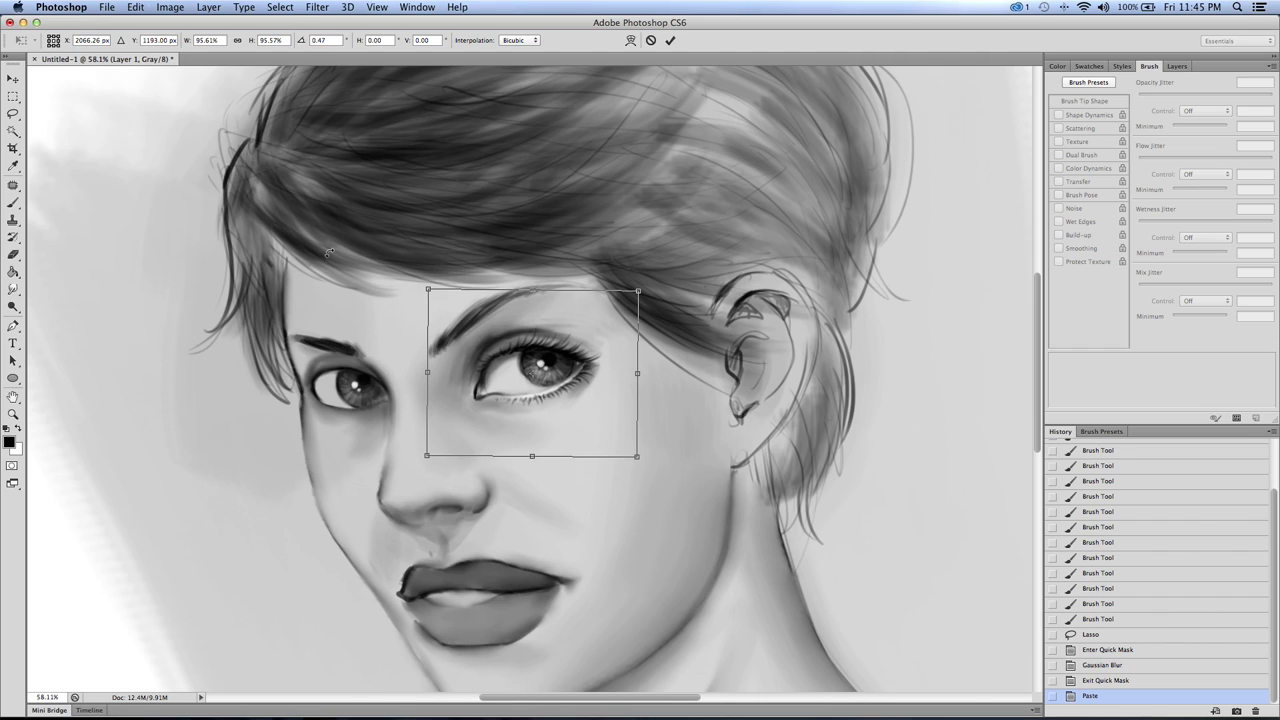
pyautogui.press('Return')
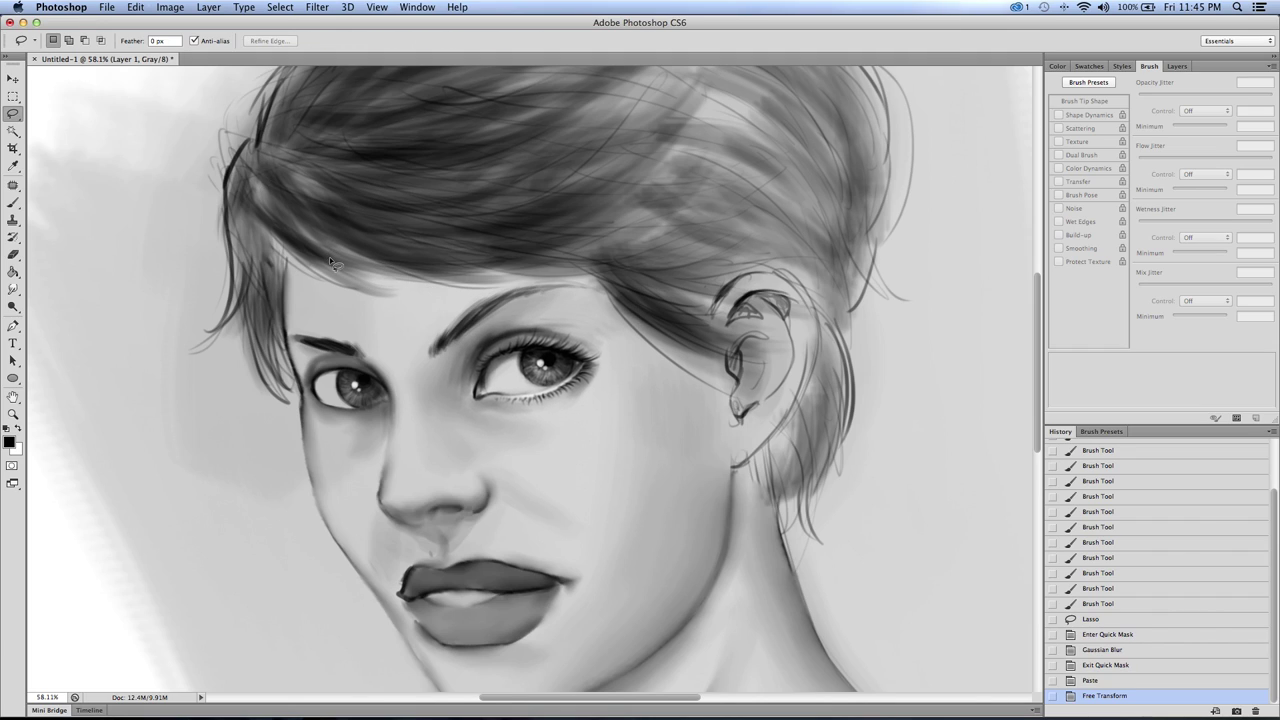
# Step: Compare the portrait with and without the resized eye layer, and merge that layer down into the background
pyautogui.click(1175, 66)
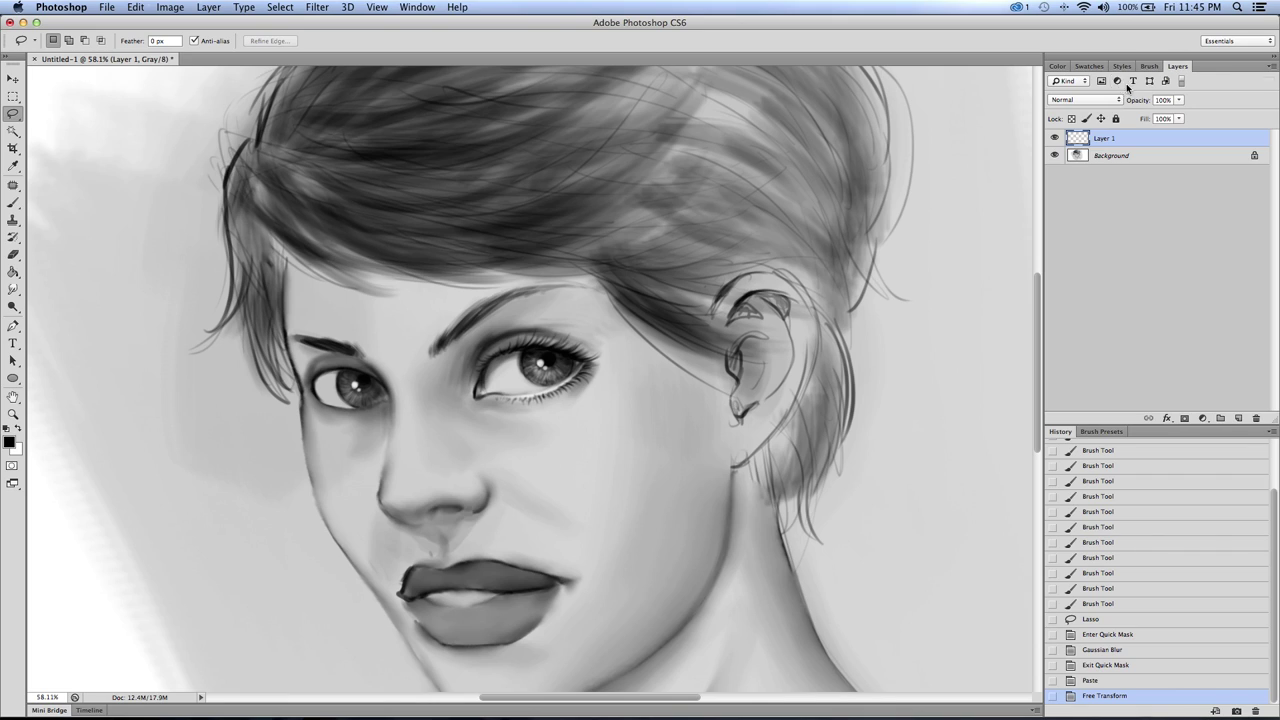
pyautogui.click(1055, 140)
pyautogui.click(1055, 140)
pyautogui.click(1055, 140)
pyautogui.click(1056, 141)
pyautogui.click(1055, 140)
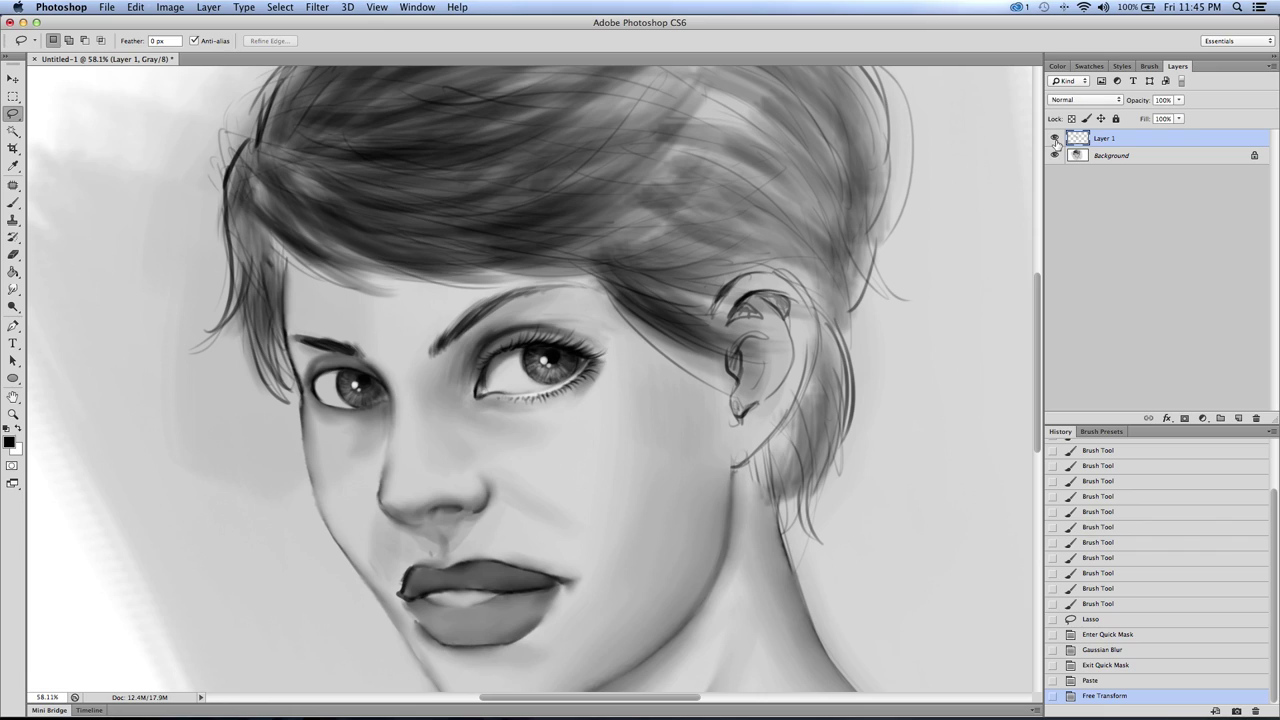
pyautogui.click(1055, 140)
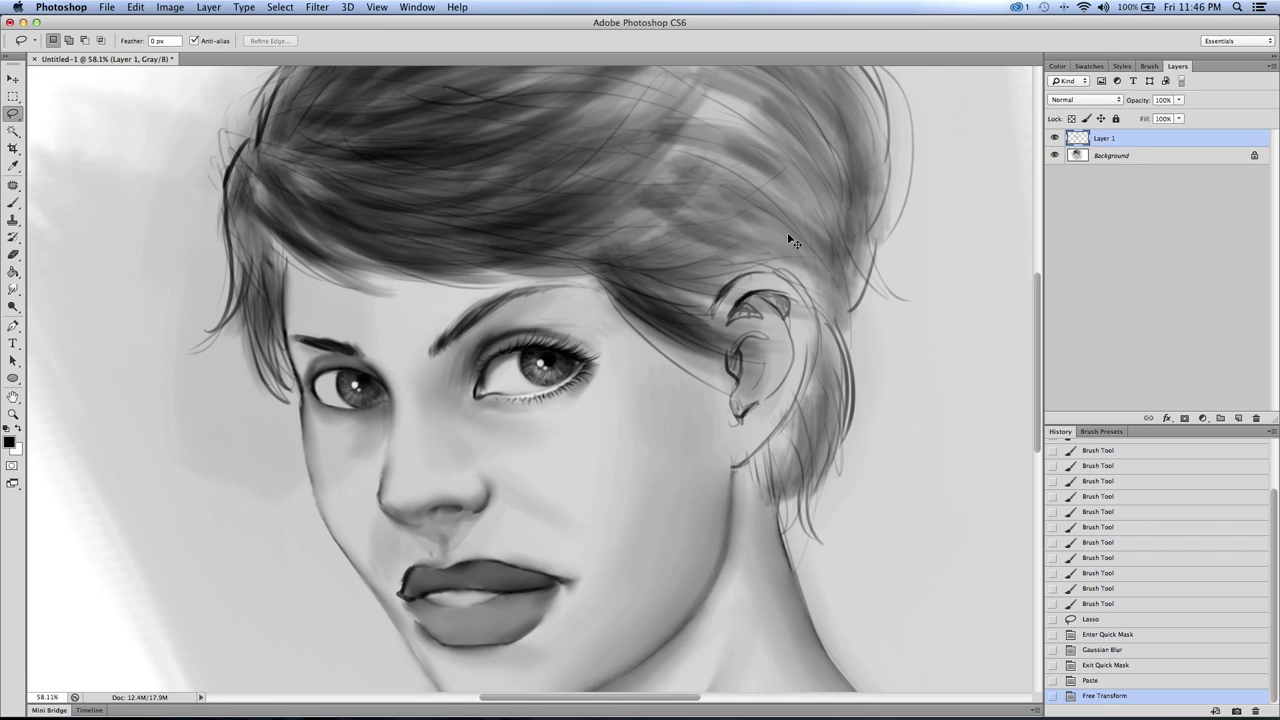
pyautogui.hotkey('ctrl', 'e')
# Step: Paint upper lashes along the outer half of the smaller eye with fine black strokes, reducing the brush to about 6 px
pyautogui.click(14, 413)
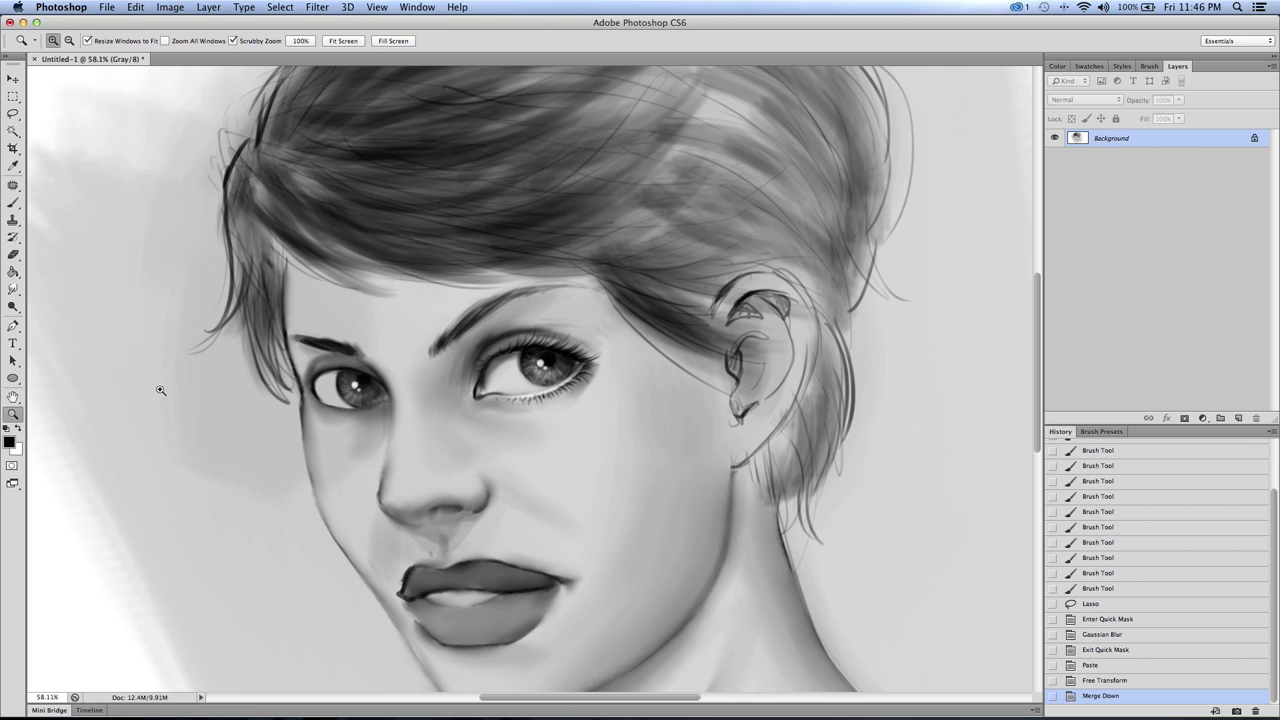
pyautogui.keyDown('alt'); pyautogui.click(146, 387); pyautogui.keyUp('alt')
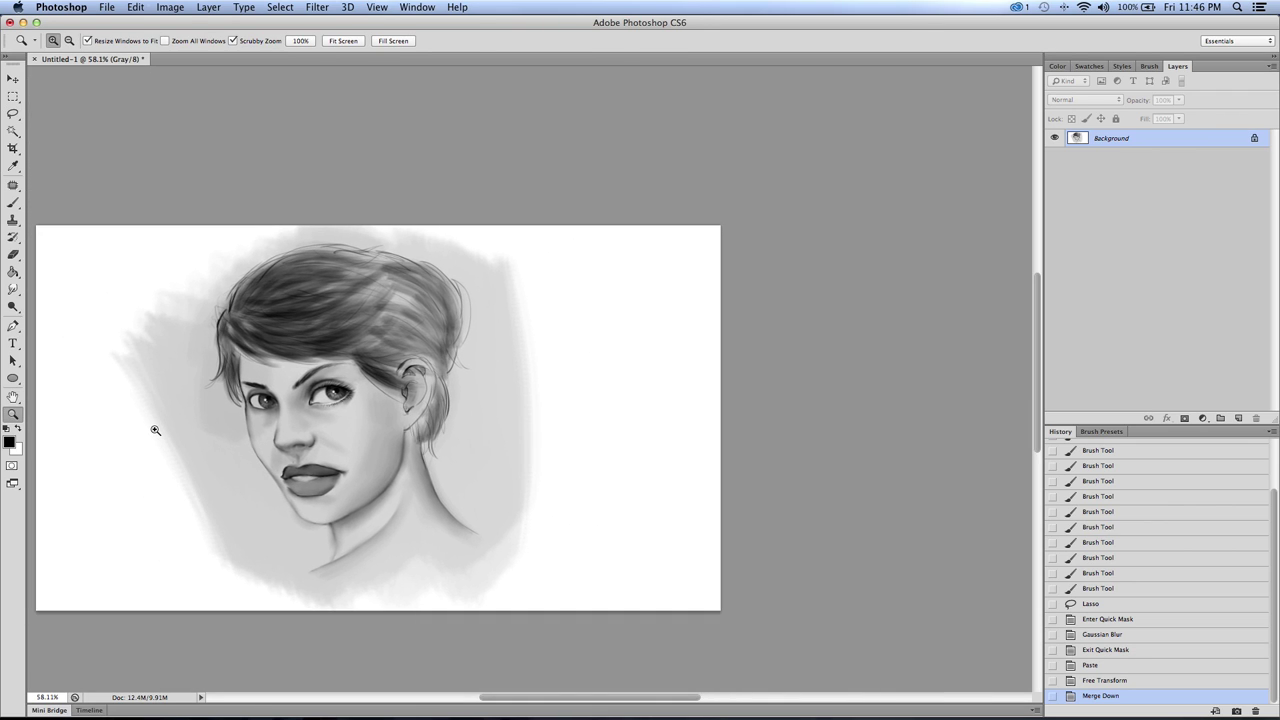
pyautogui.moveTo(155, 430); pyautogui.dragTo(343, 373)
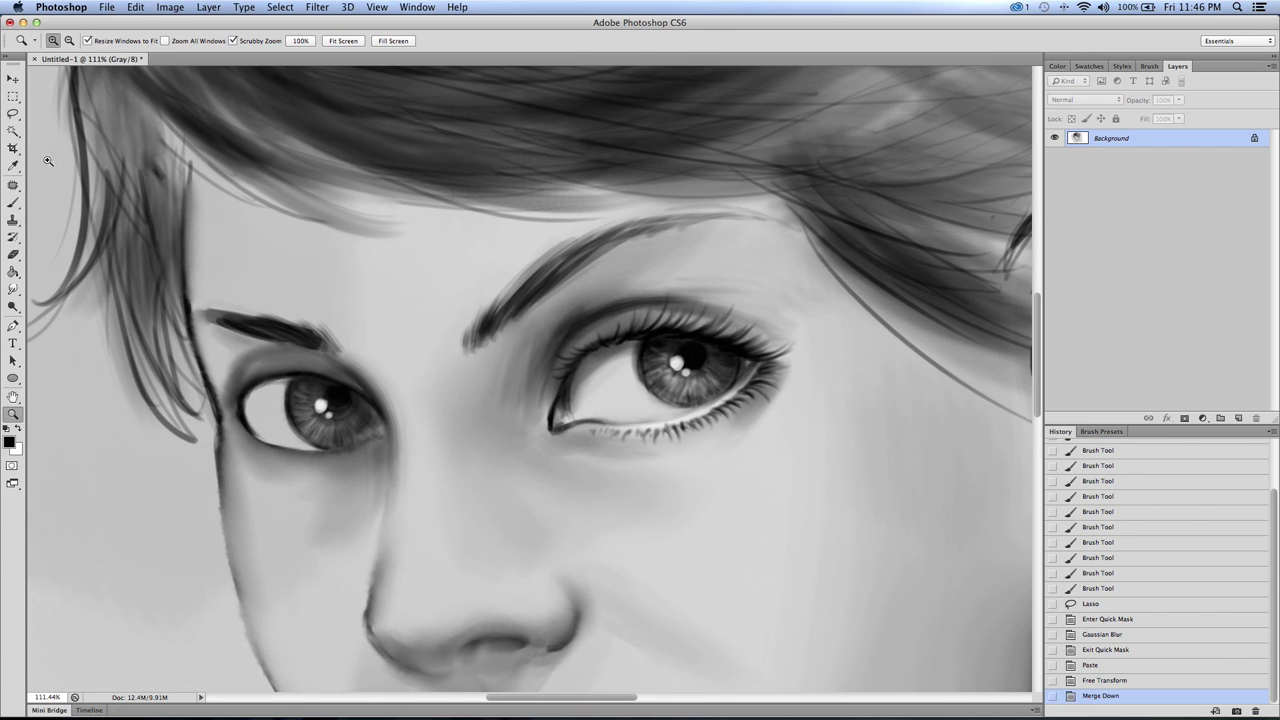
pyautogui.moveTo(230, 330)
pyautogui.mouseDown()
pyautogui.moveTo(214, 266)
pyautogui.moveTo(191, 298)
pyautogui.mouseUp()
pyautogui.click(19, 203)
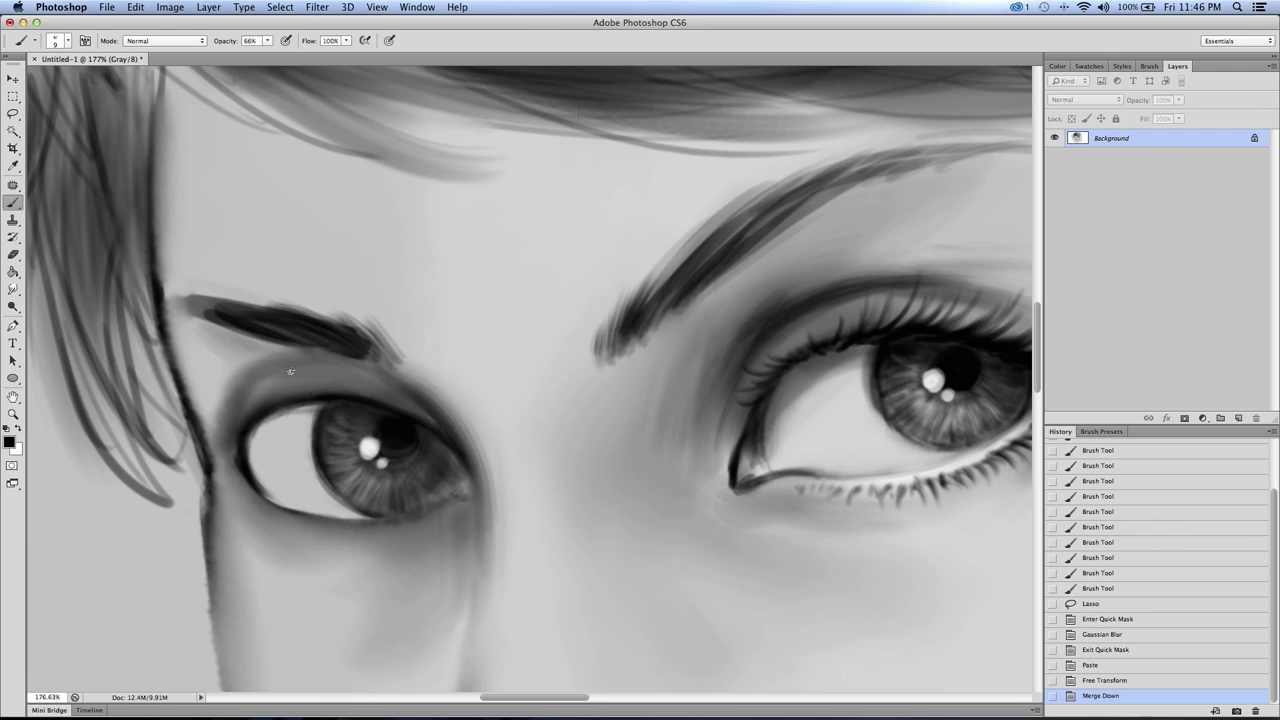
pyautogui.click(15, 415)
pyautogui.moveTo(214, 428)
pyautogui.mouseDown()
pyautogui.moveTo(209, 437)
pyautogui.moveTo(216, 388)
pyautogui.mouseUp()
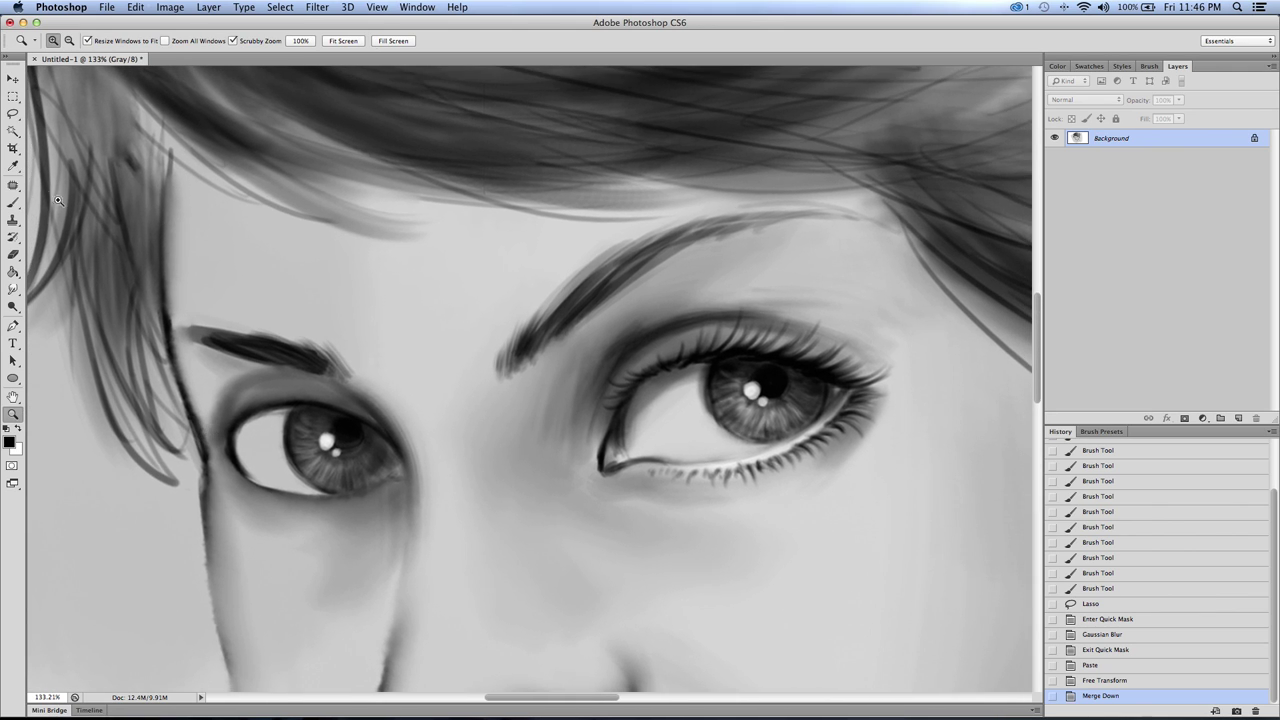
pyautogui.click(14, 204)
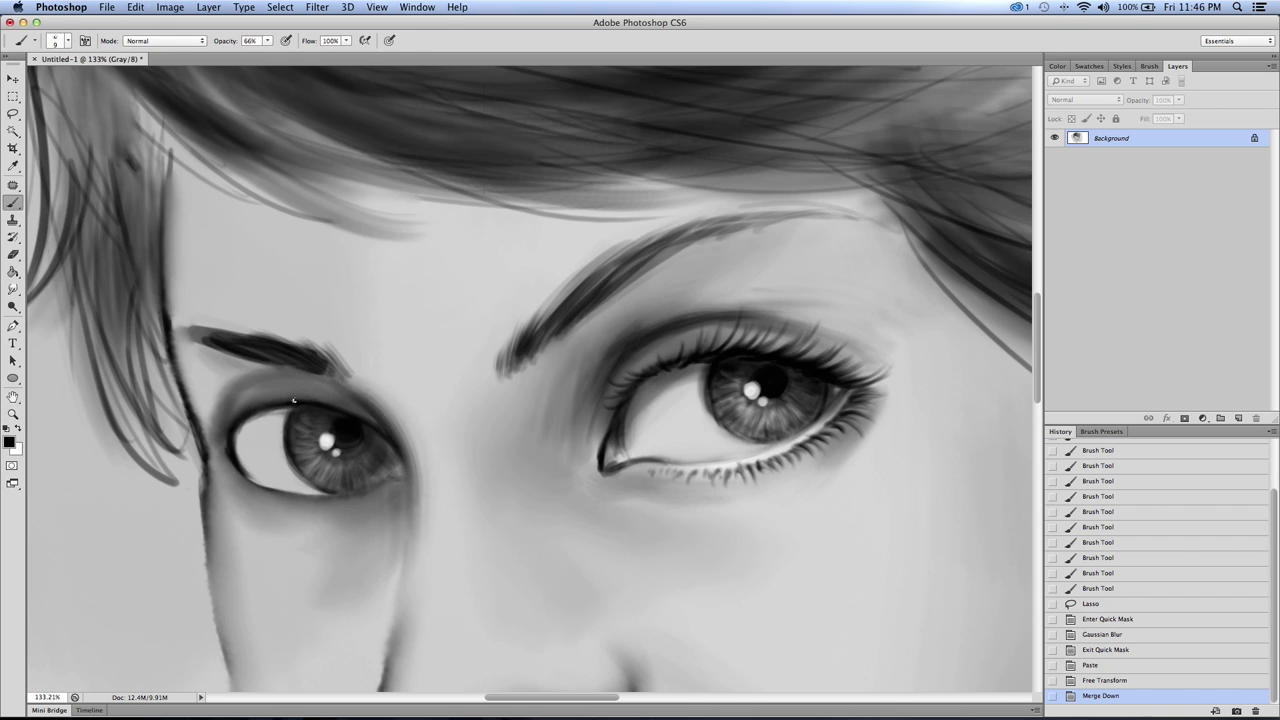
pyautogui.moveTo(297, 403); pyautogui.dragTo(289, 403)
pyautogui.moveTo(288, 403)
pyautogui.mouseDown()
pyautogui.moveTo(276, 402)
pyautogui.moveTo(291, 404)
pyautogui.mouseUp()
pyautogui.moveTo(291, 404); pyautogui.dragTo(271, 395)
pyautogui.moveTo(265, 391); pyautogui.dragTo(268, 404)
pyautogui.moveTo(265, 403); pyautogui.dragTo(254, 399)
pyautogui.moveTo(251, 398); pyautogui.dragTo(248, 397)
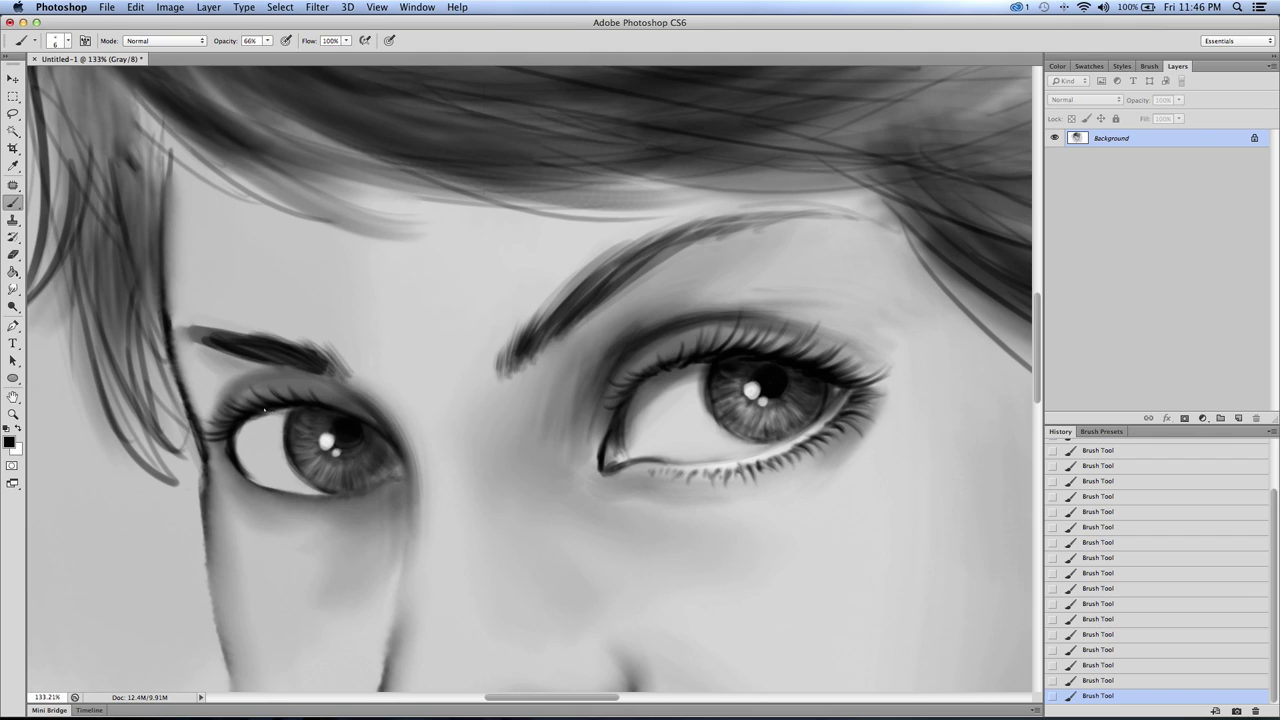
pyautogui.moveTo(258, 414)
pyautogui.mouseDown()
pyautogui.moveTo(214, 385)
pyautogui.moveTo(202, 413)
pyautogui.mouseUp()
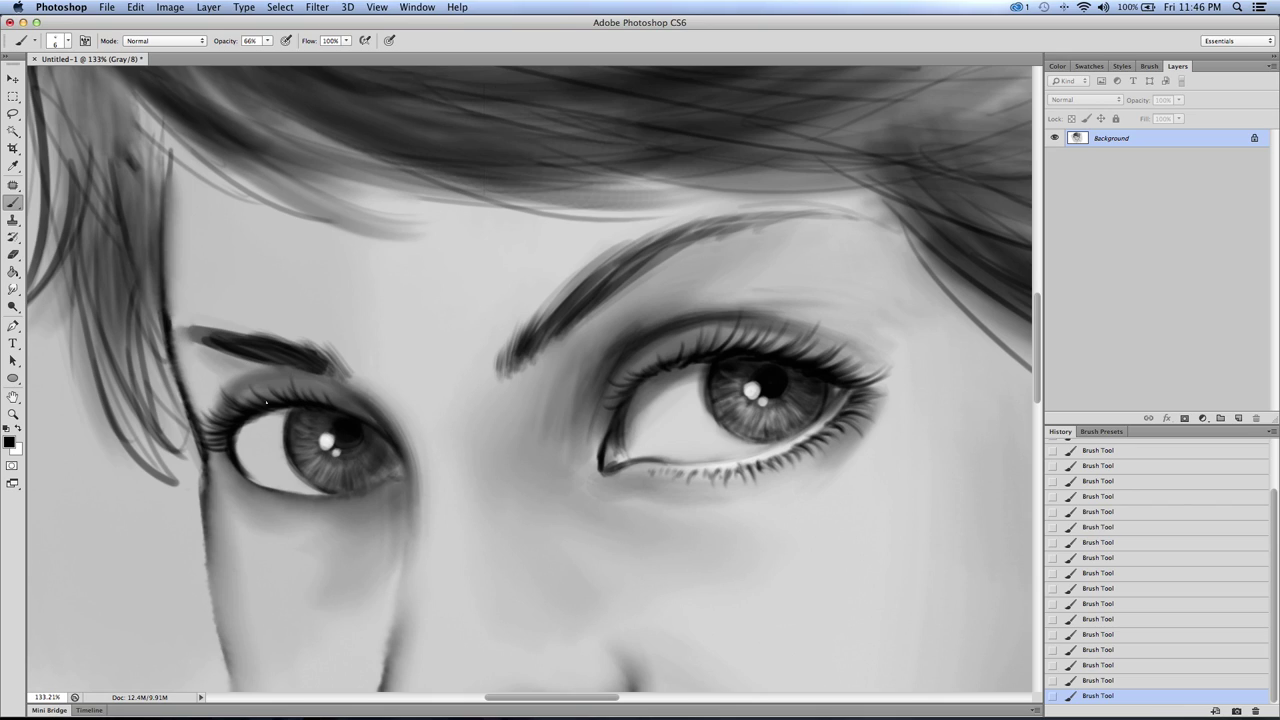
# Step: Darken the outer lashes and the upper lid crease of the smaller eye with fine black strokes
pyautogui.moveTo(232, 415); pyautogui.dragTo(210, 397)
pyautogui.moveTo(251, 389); pyautogui.dragTo(304, 375)
pyautogui.moveTo(228, 411)
pyautogui.mouseDown()
pyautogui.moveTo(266, 382)
pyautogui.moveTo(306, 375)
pyautogui.moveTo(376, 406)
pyautogui.mouseUp()
pyautogui.press(']')
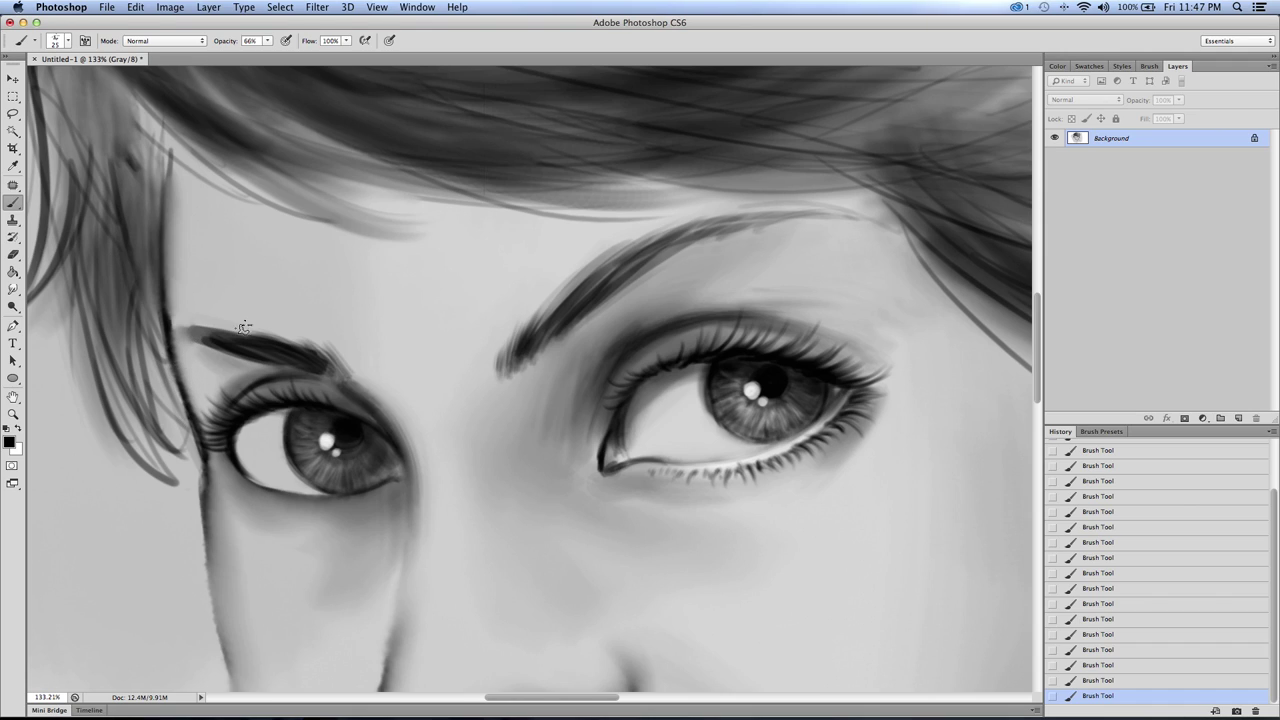
# Step: Draw a freehand lasso selection around the iris of the smaller eye, including a thin strip of the white
pyautogui.click(13, 114)
pyautogui.moveTo(293, 419)
pyautogui.mouseDown()
pyautogui.moveTo(312, 407)
pyautogui.moveTo(363, 425)
pyautogui.mouseUp()
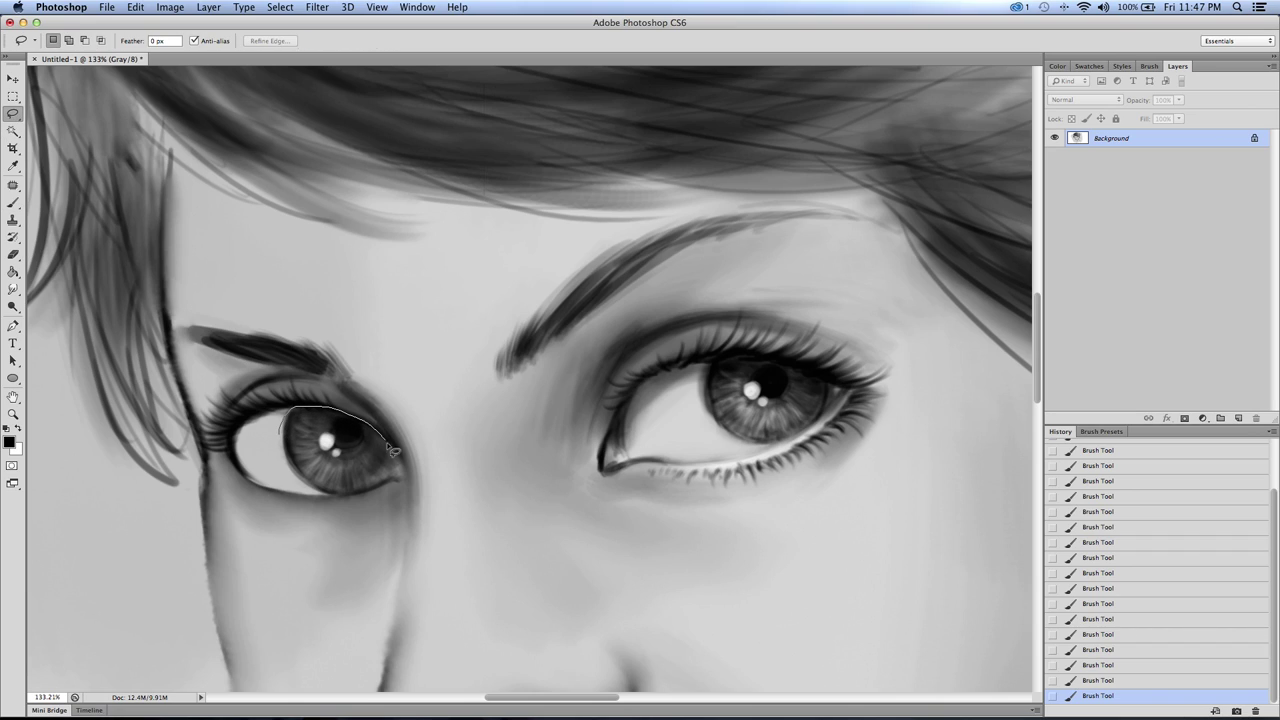
pyautogui.moveTo(402, 477)
pyautogui.mouseDown()
pyautogui.moveTo(337, 497)
pyautogui.moveTo(286, 483)
pyautogui.moveTo(276, 432)
pyautogui.mouseUp()
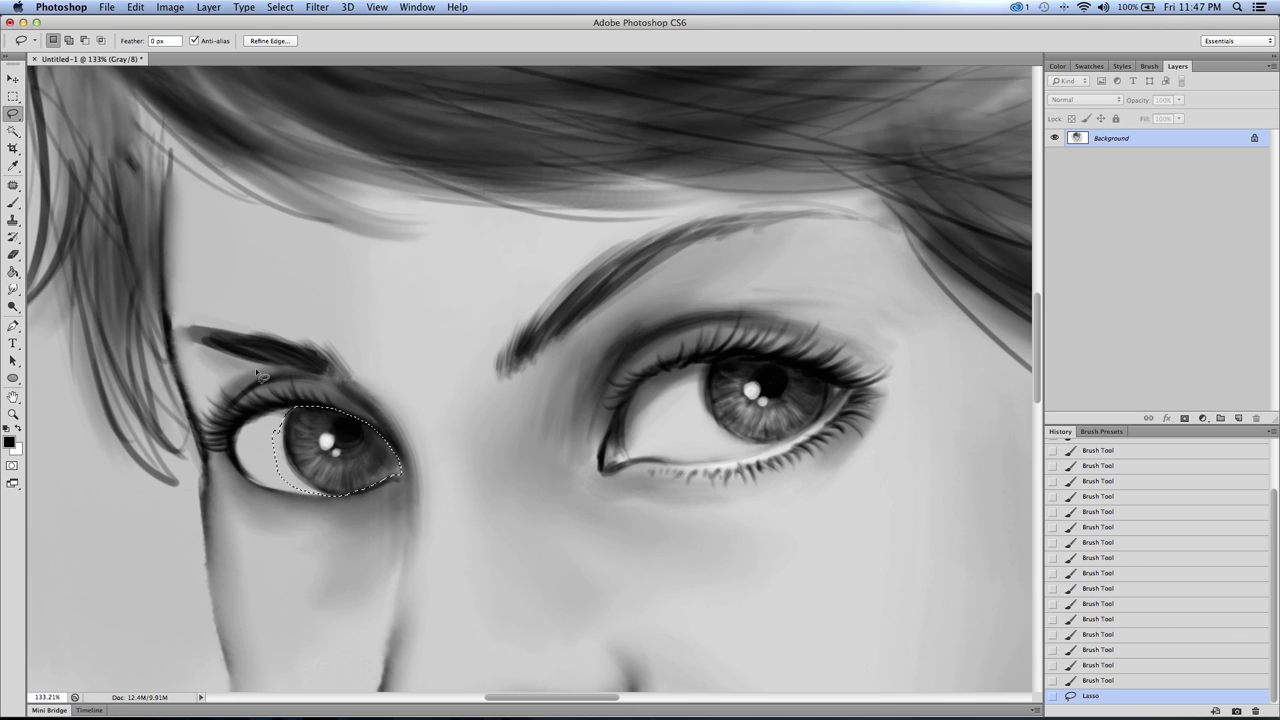
# Step: Soften the iris selection's edge with a Gaussian Blur in Quick Mask mode, and return to the normal selection
pyautogui.press('q')
pyautogui.press('x')
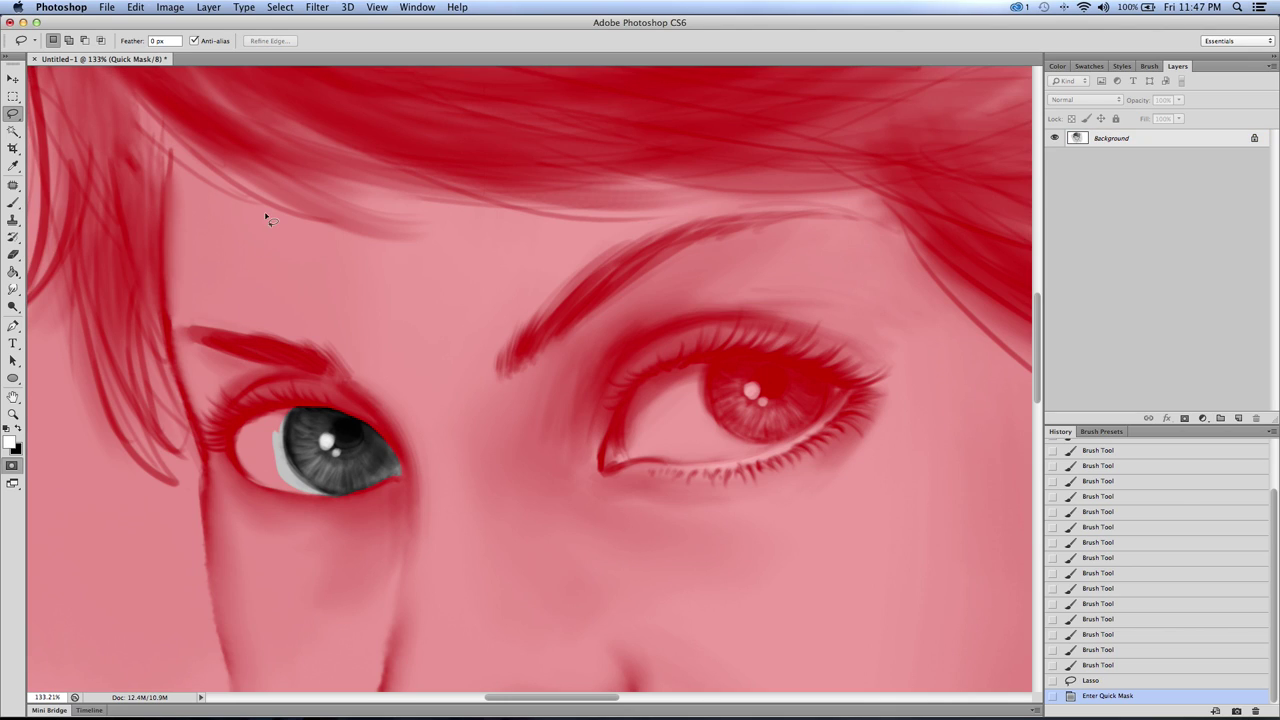
pyautogui.click(317, 7)
pyautogui.click(318, 26)
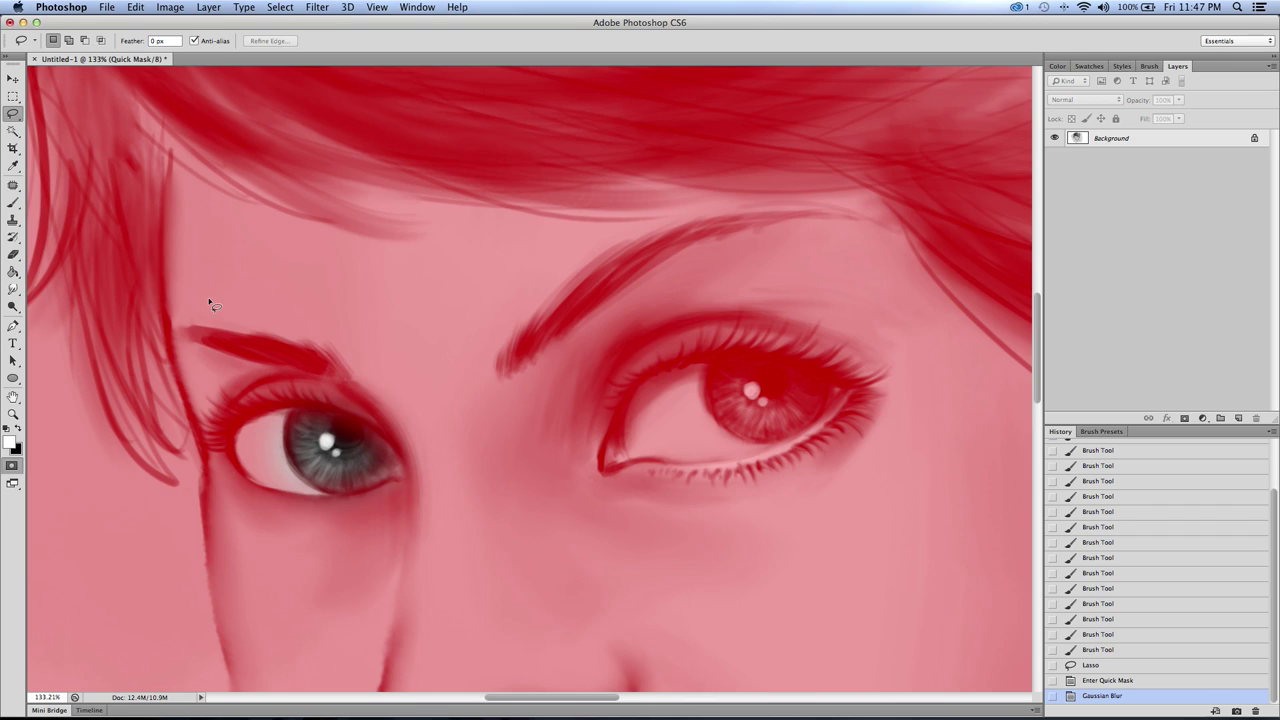
pyautogui.press('q')
# Step: Paste a copy of the selected iris on its own layer and scale it to about 93% of its size
pyautogui.press('super+c')
pyautogui.press('super+v')
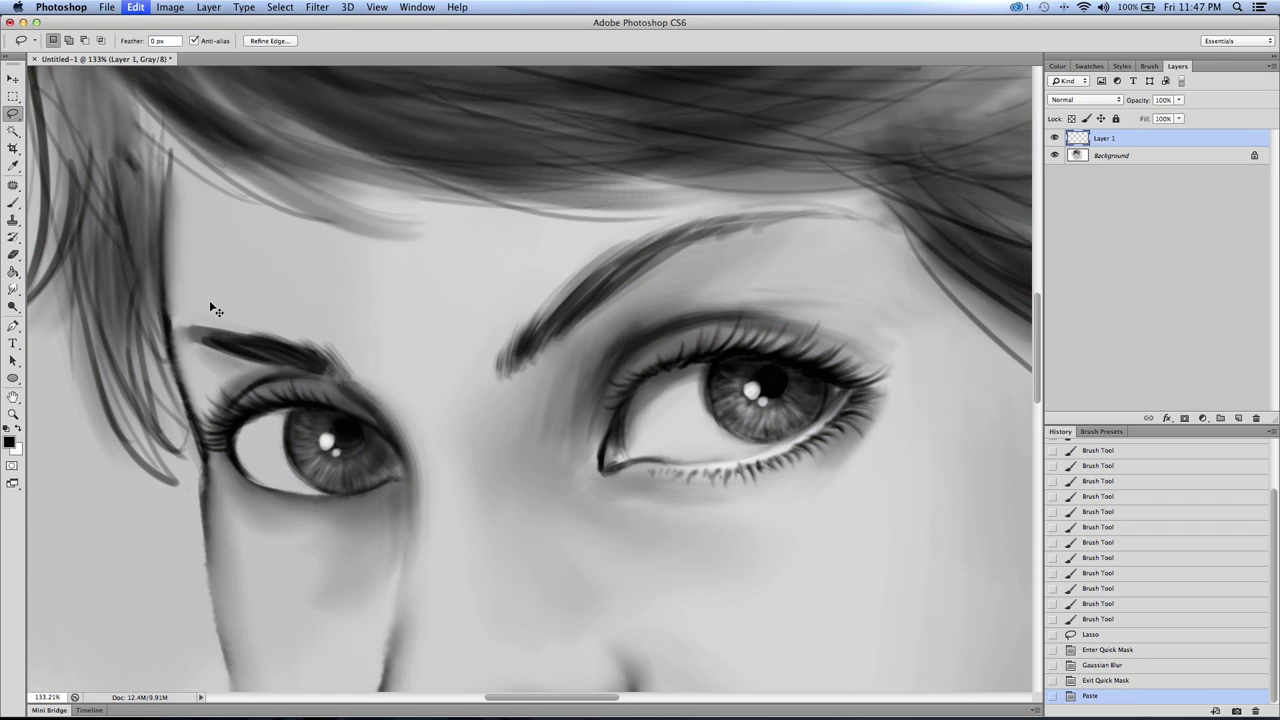
pyautogui.press('super+t')
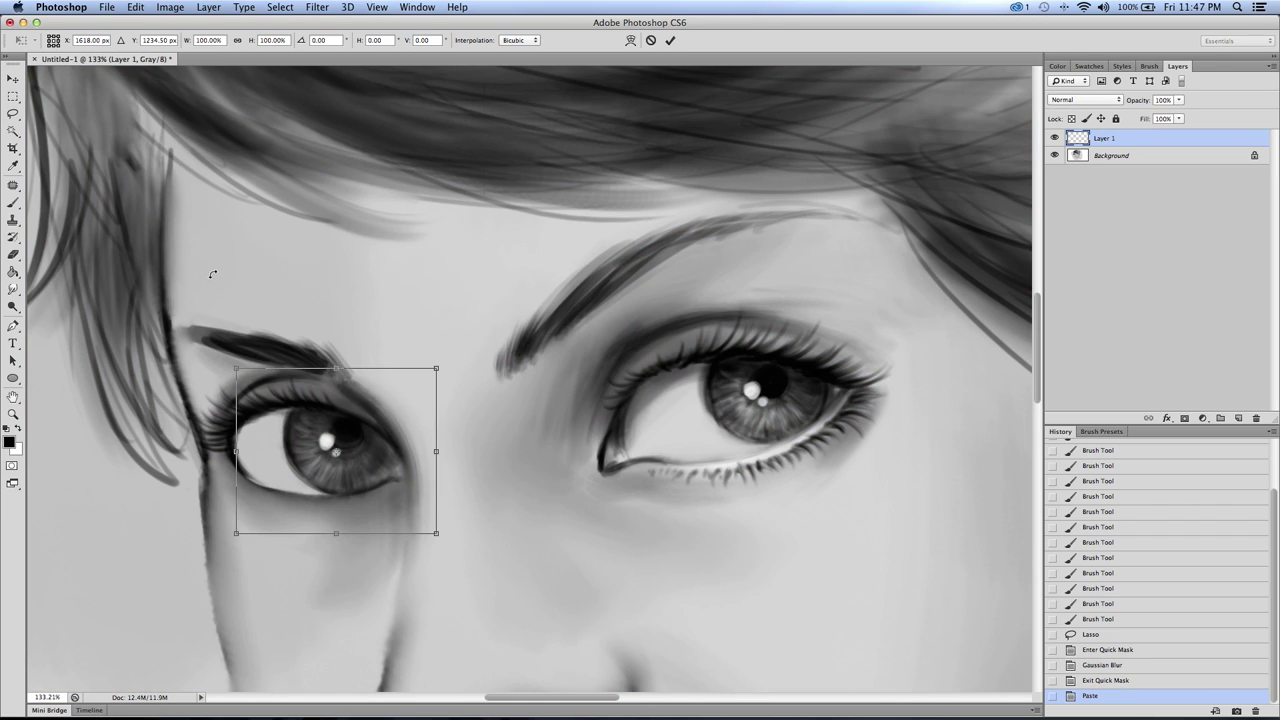
pyautogui.moveTo(238, 372); pyautogui.dragTo(263, 404)
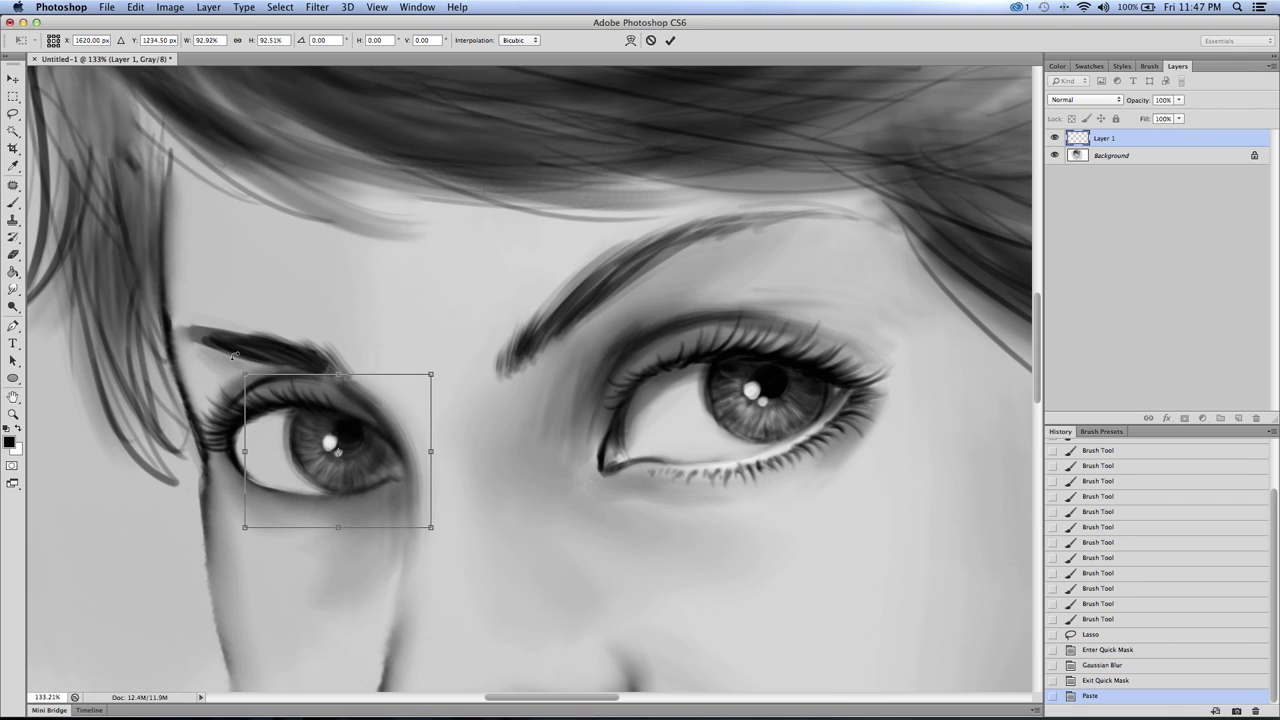
# Step: Nudge the scaled iris up 3 px, apply the transformation, and merge the layer down into the background
pyautogui.press('Up')
pyautogui.press('Up')
pyautogui.press('Up')
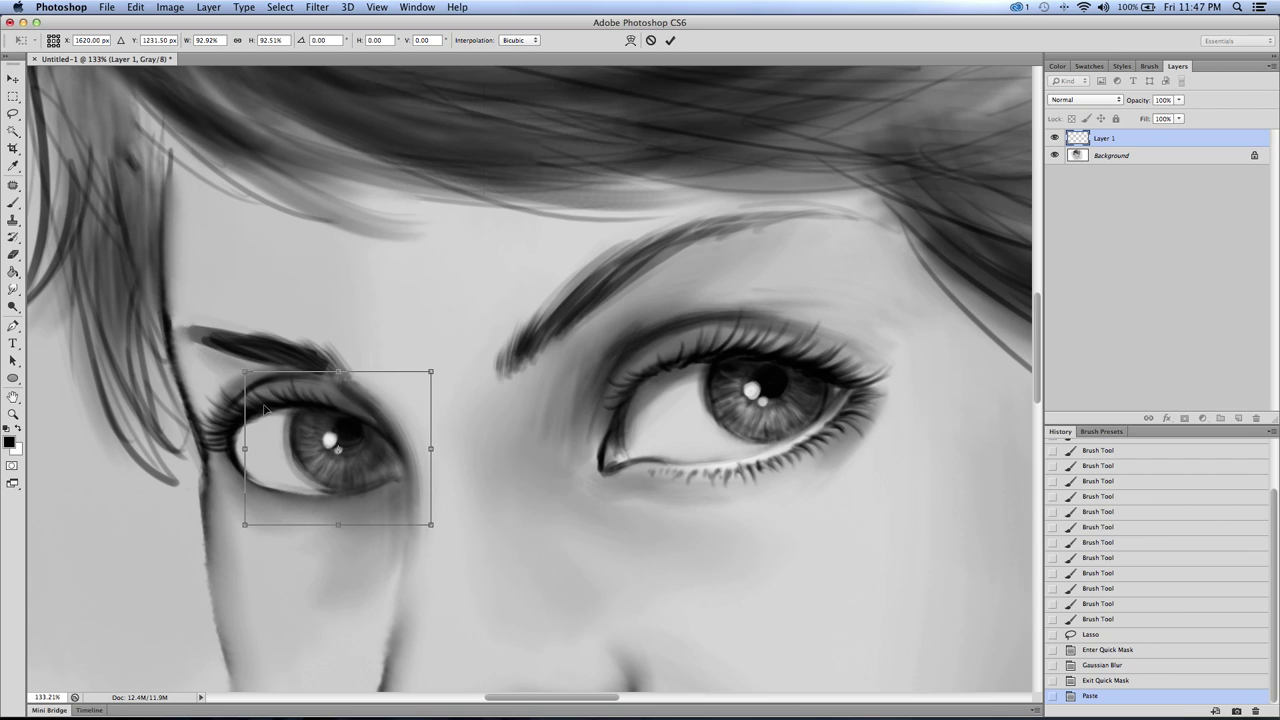
pyautogui.press('Return')
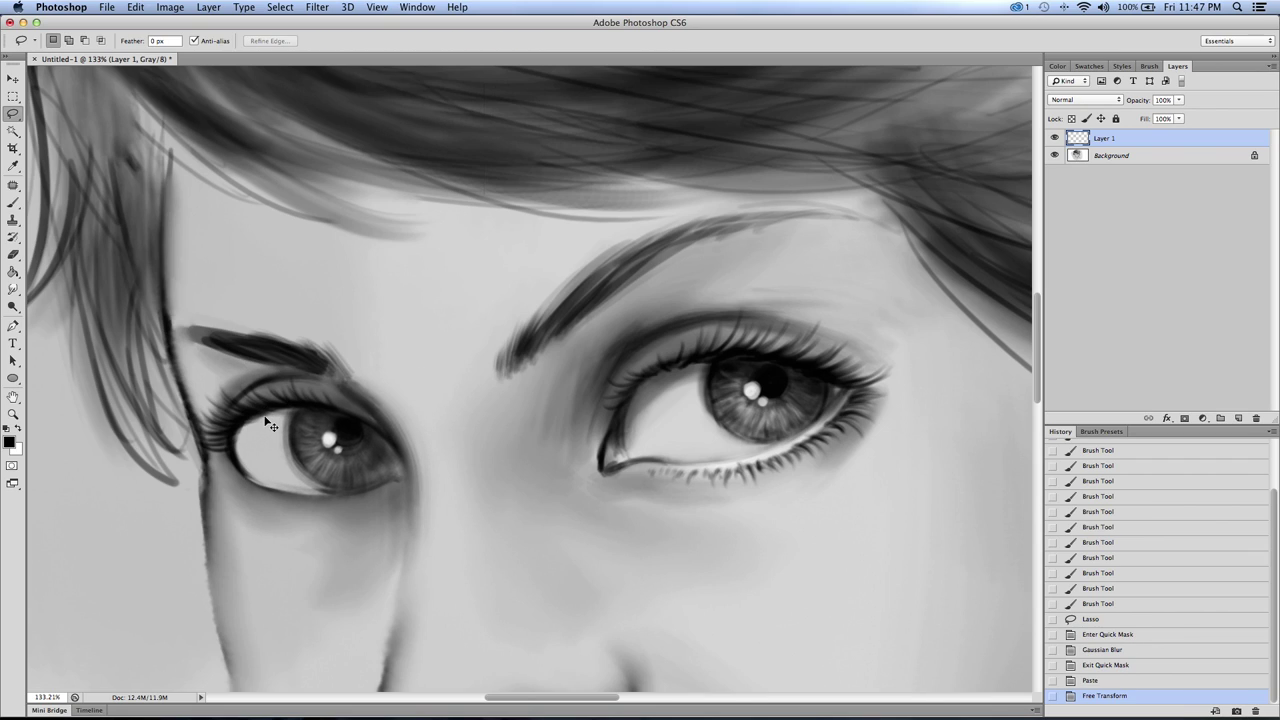
pyautogui.press('super+e')
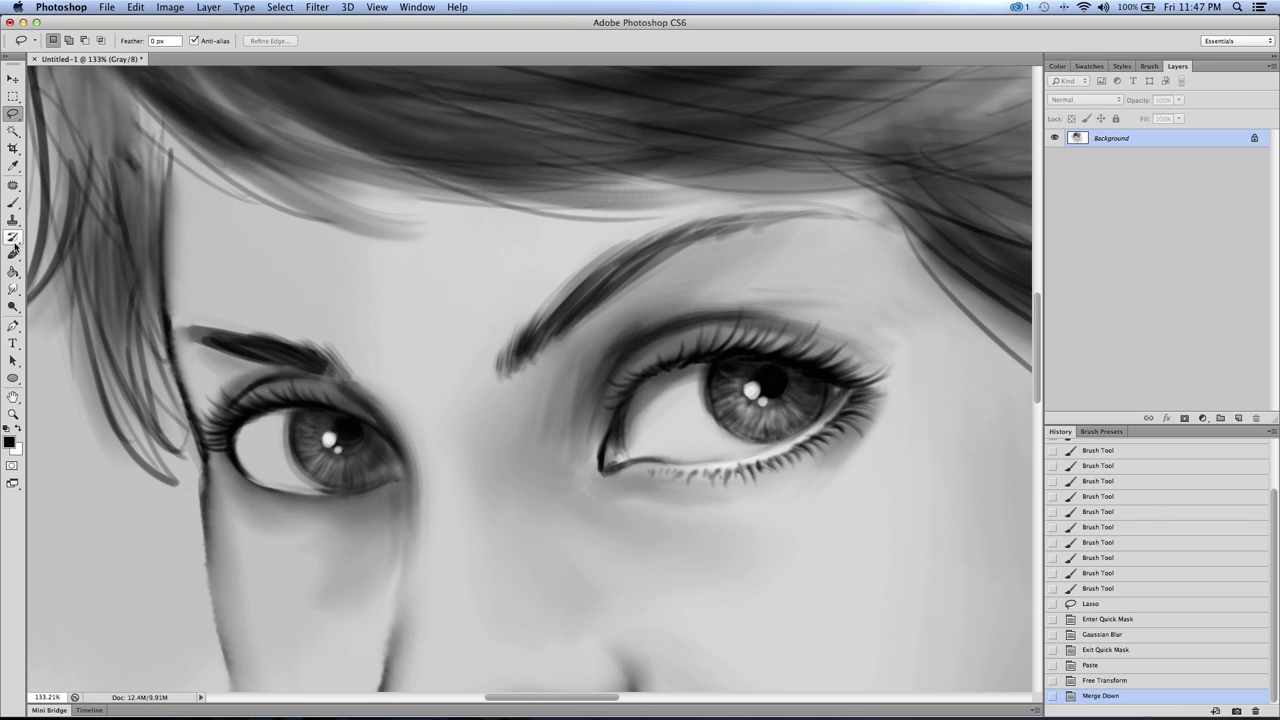
# Step: Smudge the lower edge of the smaller eye's iris and white along the lower lid with a brush of about 9 px
pyautogui.click(13, 289)
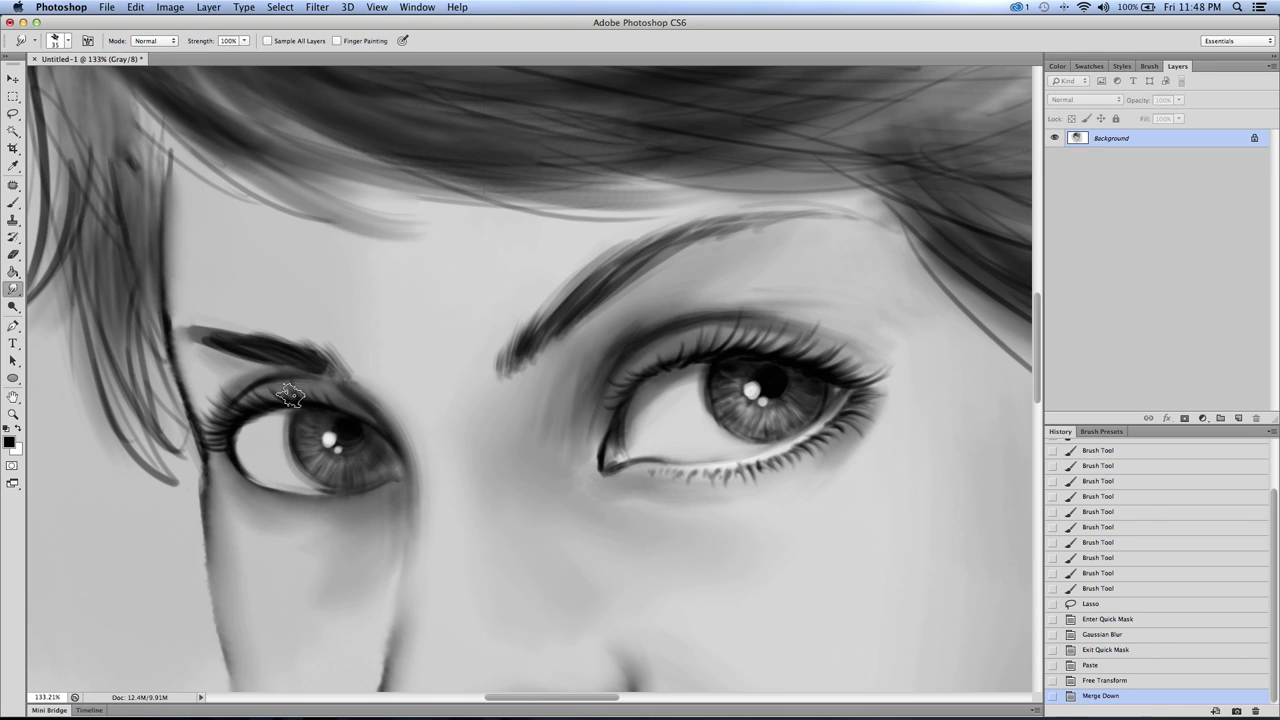
pyautogui.press('[')
pyautogui.press('[')
pyautogui.press('[')
pyautogui.press('[')
pyautogui.moveTo(295, 470)
pyautogui.mouseDown()
pyautogui.moveTo(283, 447)
pyautogui.moveTo(342, 491)
pyautogui.moveTo(330, 490)
pyautogui.mouseUp()
pyautogui.moveTo(306, 483)
pyautogui.mouseDown()
pyautogui.moveTo(321, 488)
pyautogui.moveTo(329, 470)
pyautogui.moveTo(322, 493)
pyautogui.moveTo(342, 491)
pyautogui.mouseUp()
pyautogui.press(']')
pyautogui.moveTo(342, 491)
pyautogui.mouseDown()
pyautogui.moveTo(375, 485)
pyautogui.moveTo(345, 491)
pyautogui.mouseUp()
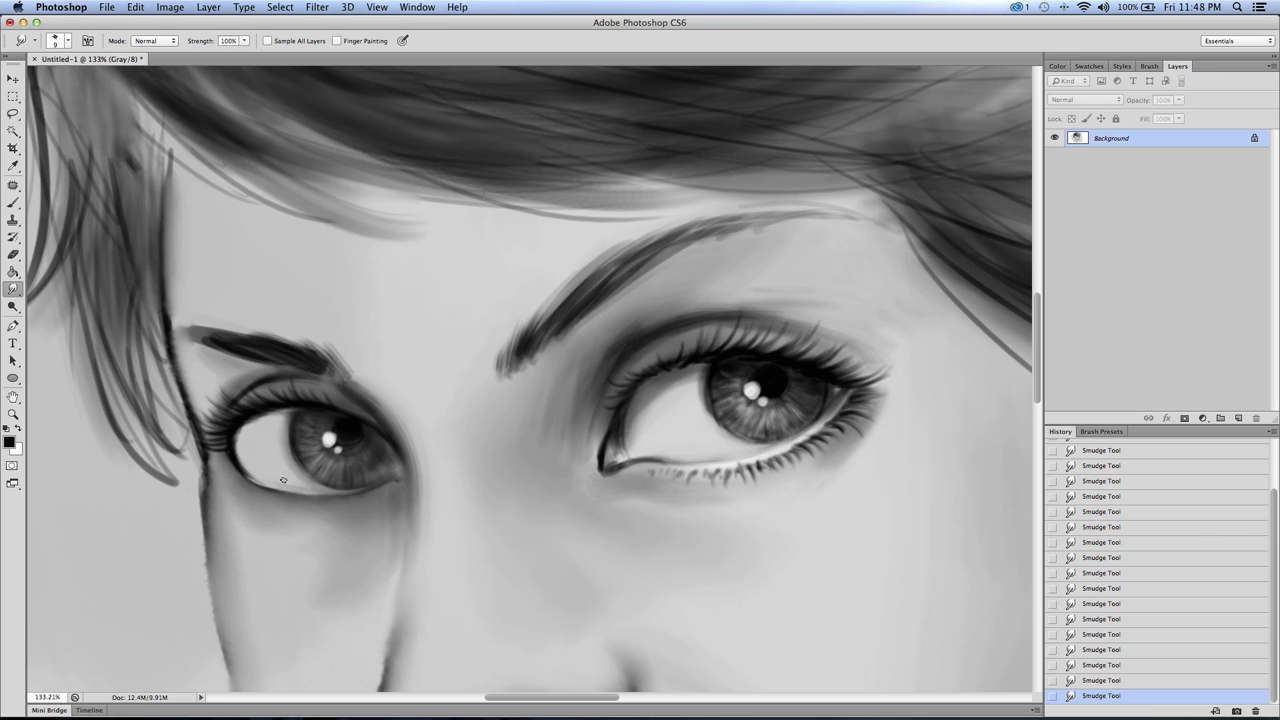
pyautogui.press(']')
pyautogui.press('[')
# Step: Shade the top of the smaller eyeball beneath the upper lid, from outer to inner corner, with a 25 px black brush
pyautogui.click(13, 202)
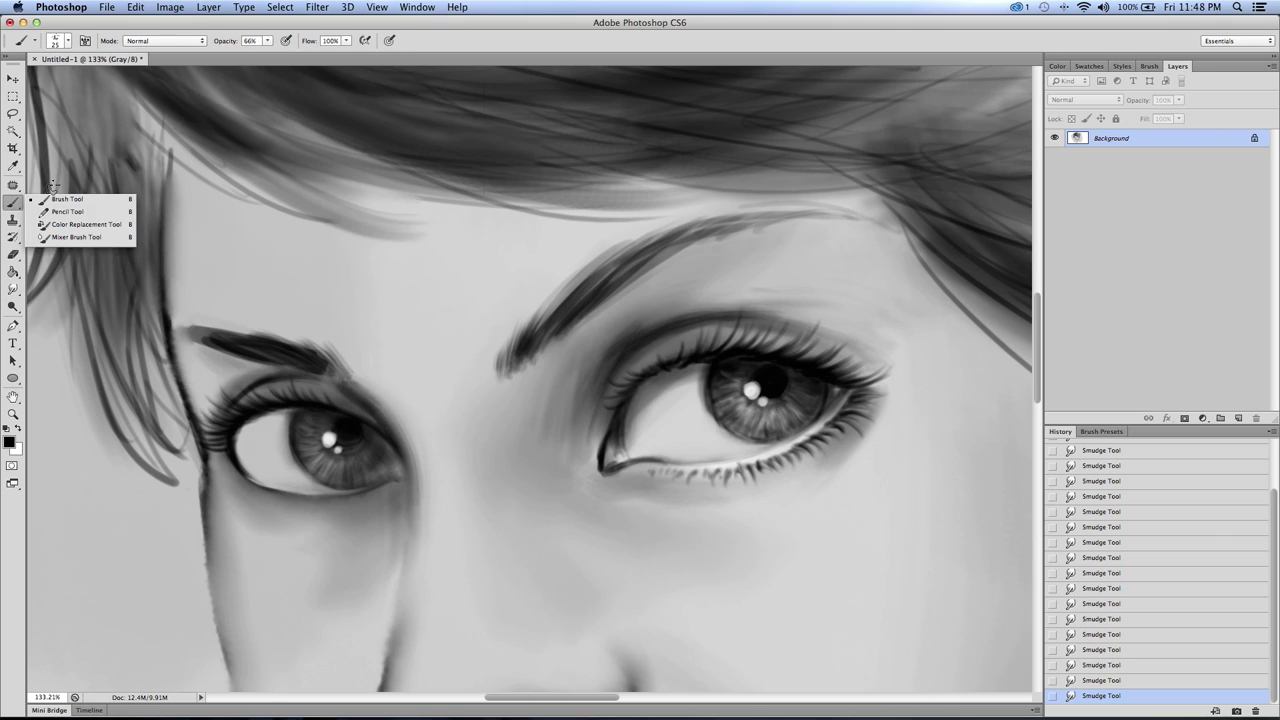
pyautogui.click(60, 191)
pyautogui.moveTo(240, 430)
pyautogui.mouseDown()
pyautogui.moveTo(300, 406)
pyautogui.moveTo(278, 414)
pyautogui.mouseUp()
pyautogui.moveTo(240, 434); pyautogui.dragTo(290, 410)
pyautogui.moveTo(240, 440); pyautogui.dragTo(286, 410)
pyautogui.moveTo(242, 436)
pyautogui.mouseDown()
pyautogui.moveTo(310, 414)
pyautogui.moveTo(290, 410)
pyautogui.mouseUp()
pyautogui.moveTo(290, 408); pyautogui.dragTo(350, 414)
pyautogui.moveTo(330, 408)
pyautogui.mouseDown()
pyautogui.moveTo(365, 429)
pyautogui.moveTo(401, 480)
pyautogui.mouseUp()
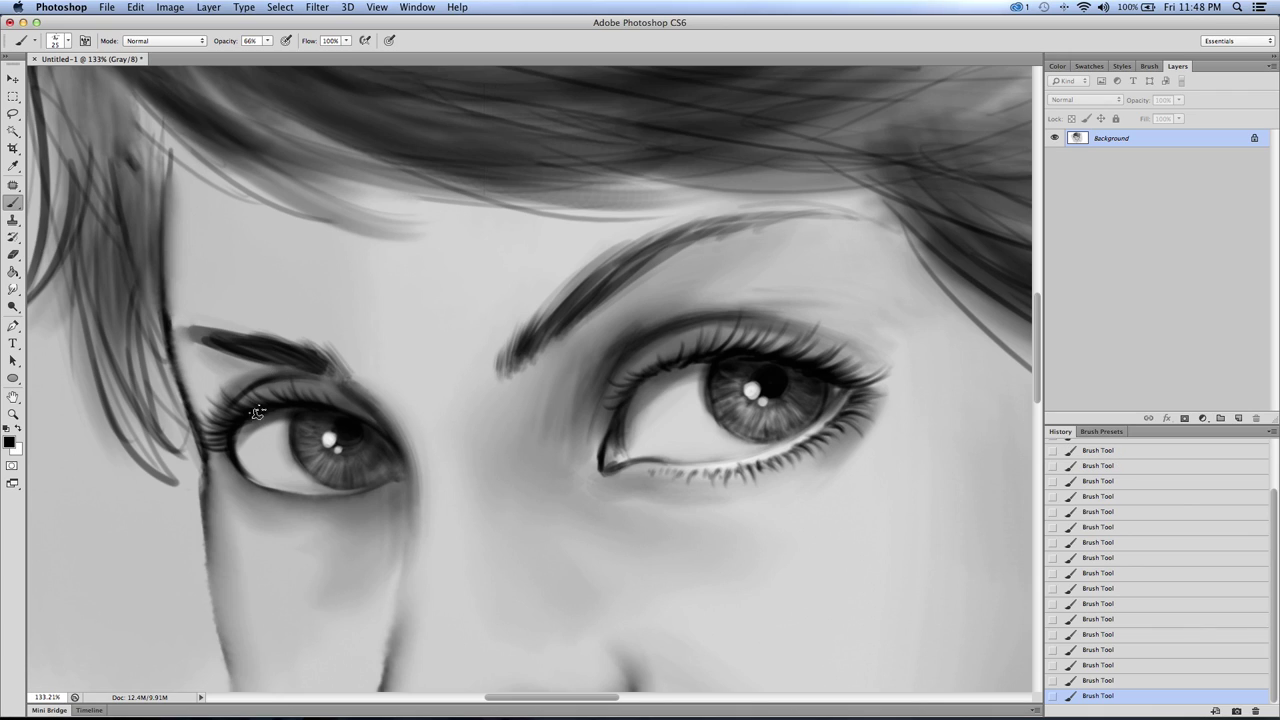
# Step: Darken the upper lid and inner corner around the smaller eye with a black brush of about 90 to 100 px
pyautogui.press(']')
pyautogui.press(']')
pyautogui.press(']')
pyautogui.press(']')
pyautogui.press(']')
pyautogui.press(']')
pyautogui.press(']')
pyautogui.press(']')
pyautogui.press(']')
pyautogui.press(']')
pyautogui.press(']')
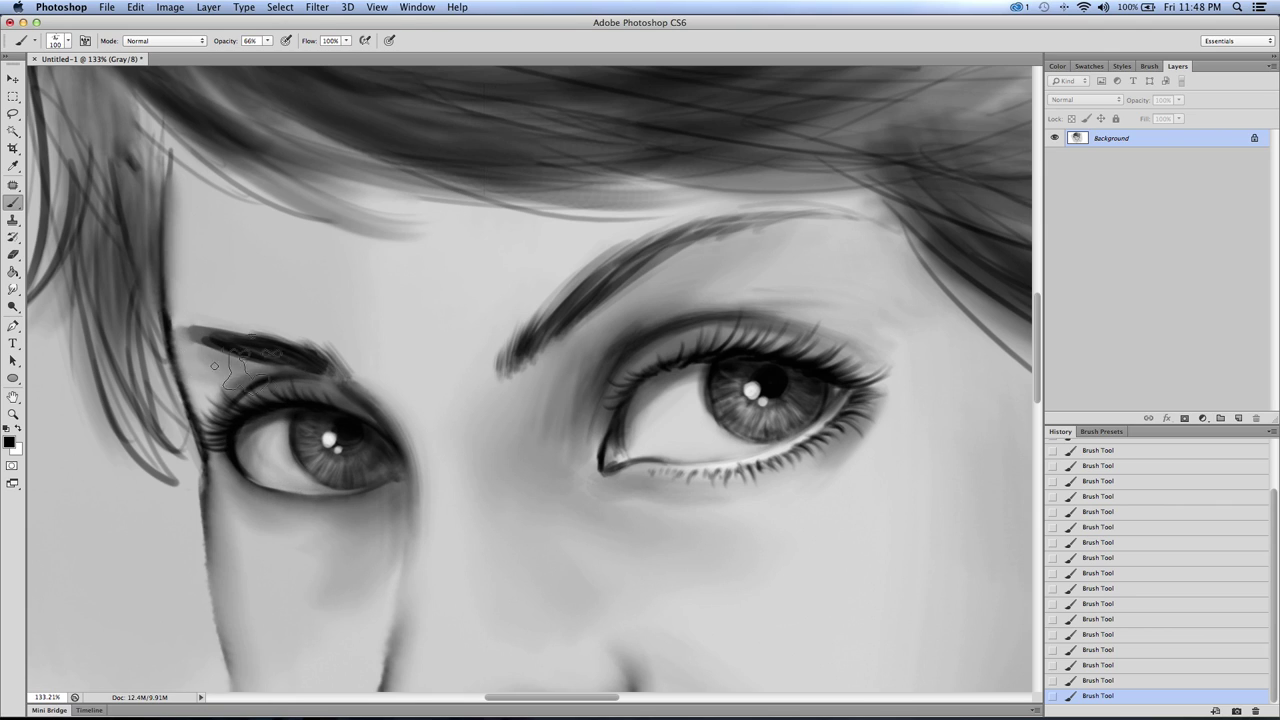
pyautogui.press('[')
pyautogui.press('[')
pyautogui.press('[')
pyautogui.press('[')
pyautogui.press('[')
pyautogui.press('[')
pyautogui.press('[')
pyautogui.press('[')
pyautogui.press('[')
pyautogui.press('[')
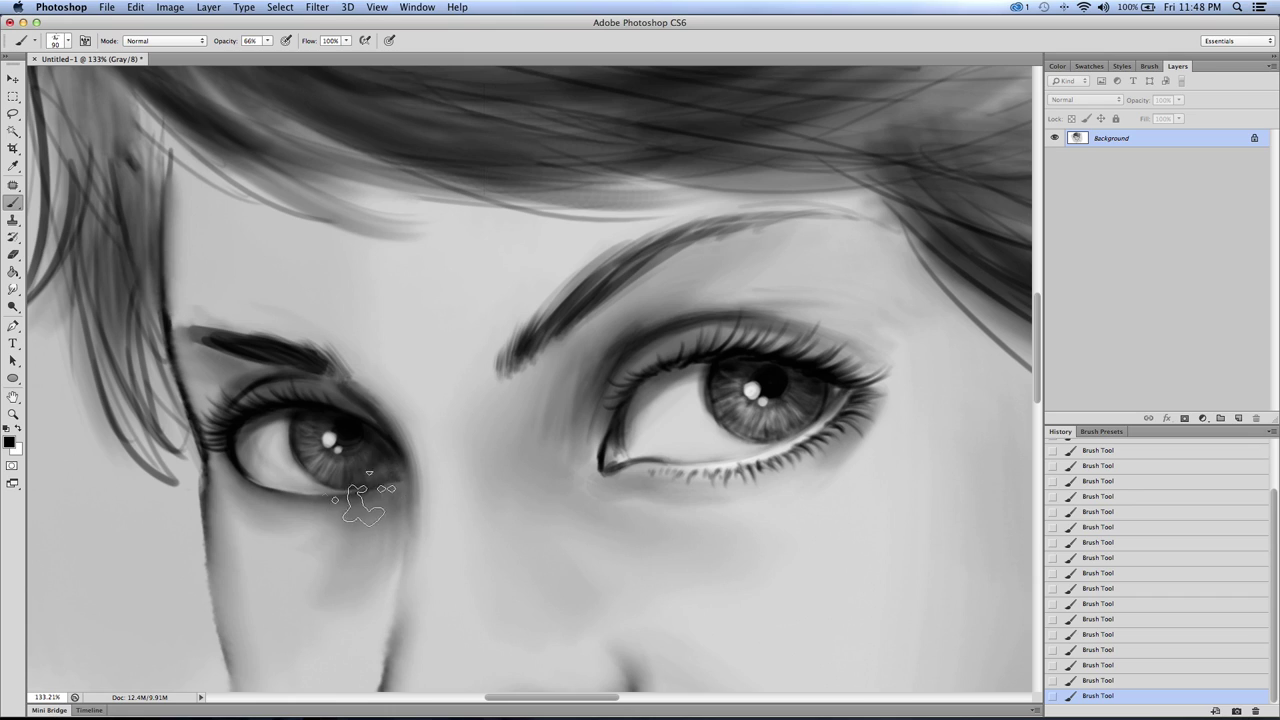
# Step: Shade the skin beneath the smaller eye toward its inner corner with a large textured black brush
pyautogui.press(']')
pyautogui.press(']')
pyautogui.press(']')
pyautogui.press(']')
pyautogui.press(']')
pyautogui.press(']')
pyautogui.press(']')
# Step: Shade the skin beneath the larger eye's lower lashes with an 80 px black brush
pyautogui.press('[')
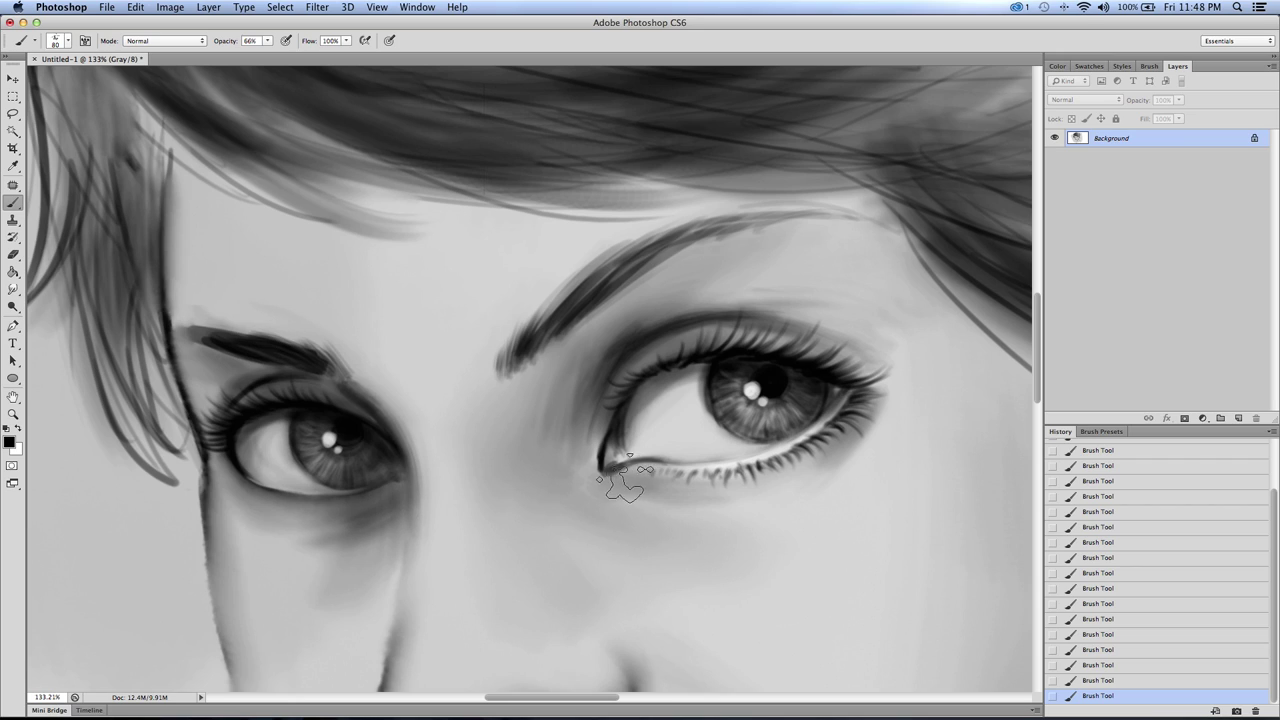
pyautogui.moveTo(660, 488); pyautogui.dragTo(822, 470)
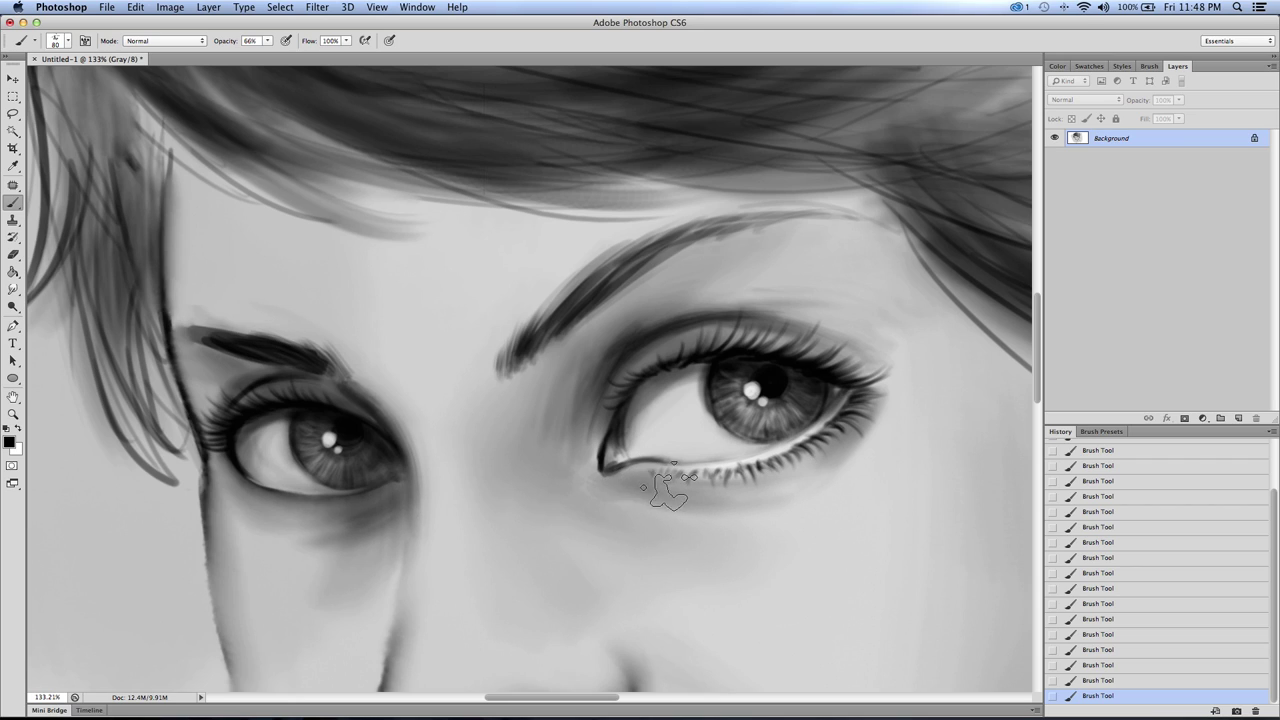
pyautogui.moveTo(606, 494); pyautogui.dragTo(756, 494)
# Step: Shade above the larger eye's upper lid, past its outer corner and beside its inner corner with a 60 to 80 px brush
pyautogui.press('[')
pyautogui.press('[')
pyautogui.press('[')
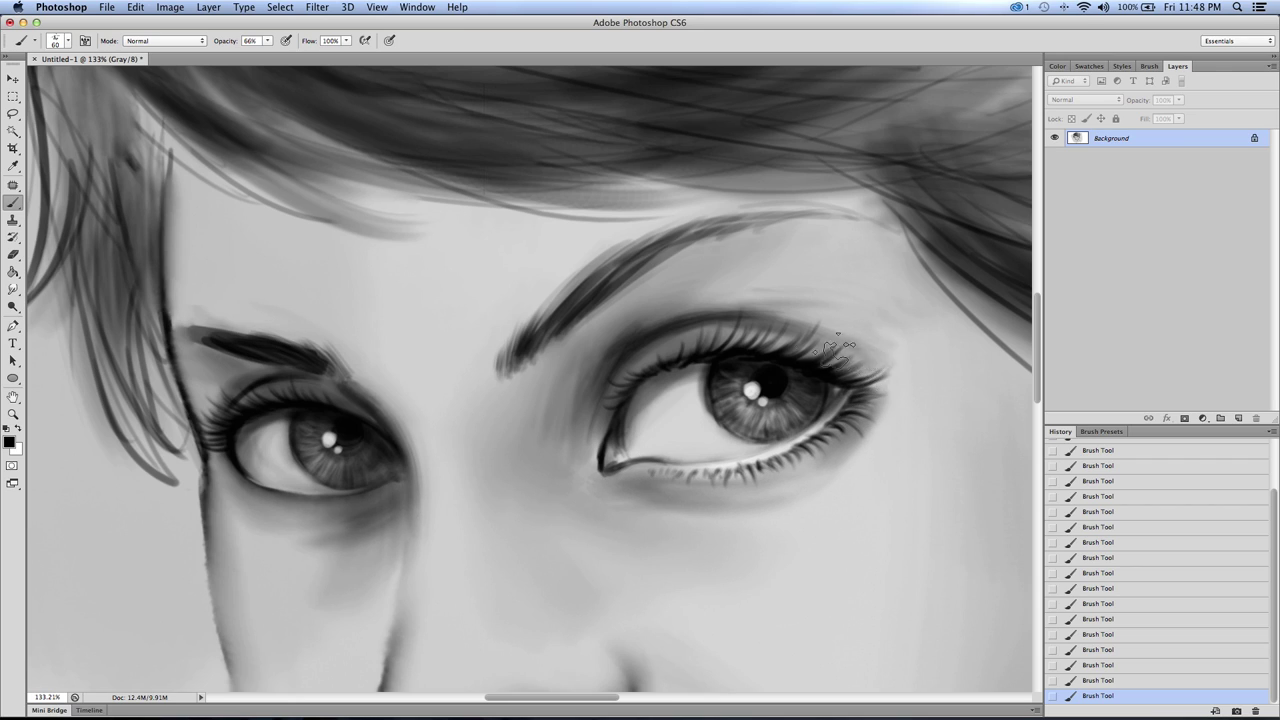
pyautogui.moveTo(840, 371)
pyautogui.mouseDown()
pyautogui.moveTo(898, 368)
pyautogui.moveTo(894, 380)
pyautogui.moveTo(924, 370)
pyautogui.moveTo(803, 335)
pyautogui.mouseUp()
pyautogui.press(']')
pyautogui.moveTo(900, 347)
pyautogui.mouseDown()
pyautogui.moveTo(747, 325)
pyautogui.moveTo(655, 333)
pyautogui.mouseUp()
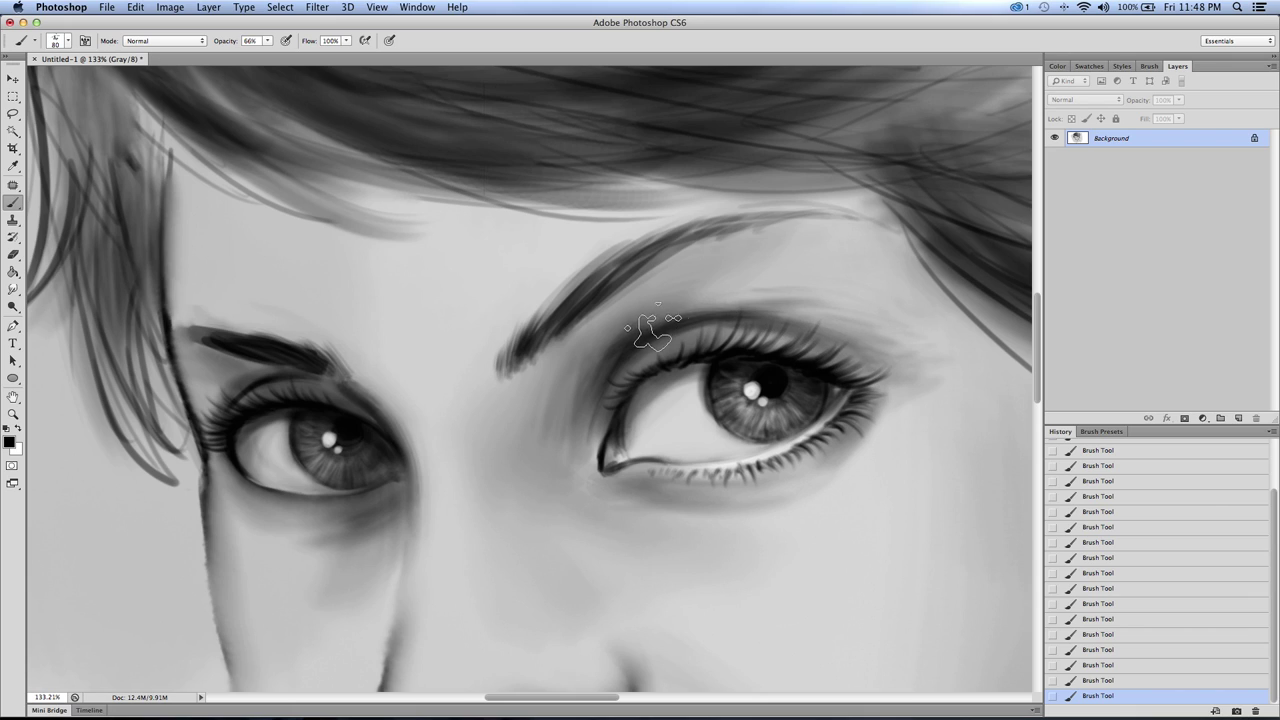
pyautogui.moveTo(566, 438); pyautogui.dragTo(575, 500)
# Step: Shade beneath the outer part of the smaller eye's lower lid with a black brush of about 40 px
pyautogui.press('[')
pyautogui.press('[')
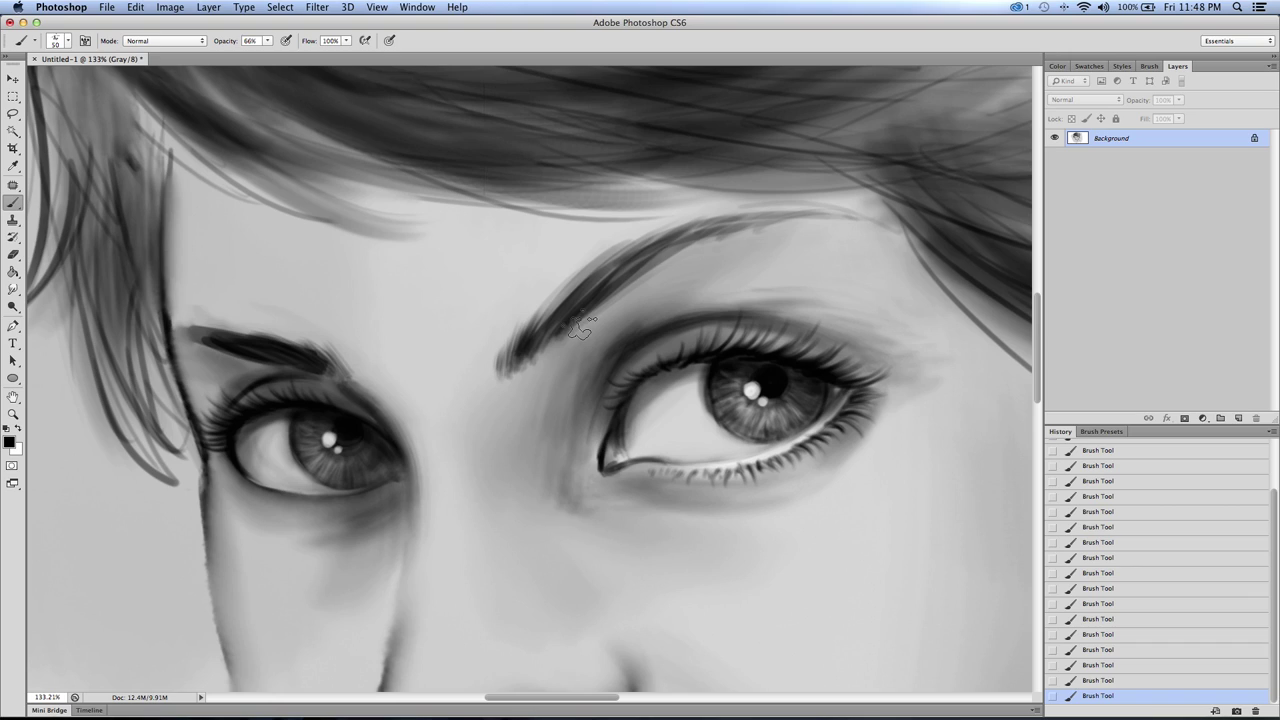
pyautogui.moveTo(222, 467)
pyautogui.mouseDown()
pyautogui.moveTo(268, 513)
pyautogui.moveTo(228, 462)
pyautogui.moveTo(249, 503)
pyautogui.moveTo(268, 519)
pyautogui.moveTo(230, 475)
pyautogui.moveTo(287, 524)
pyautogui.mouseUp()
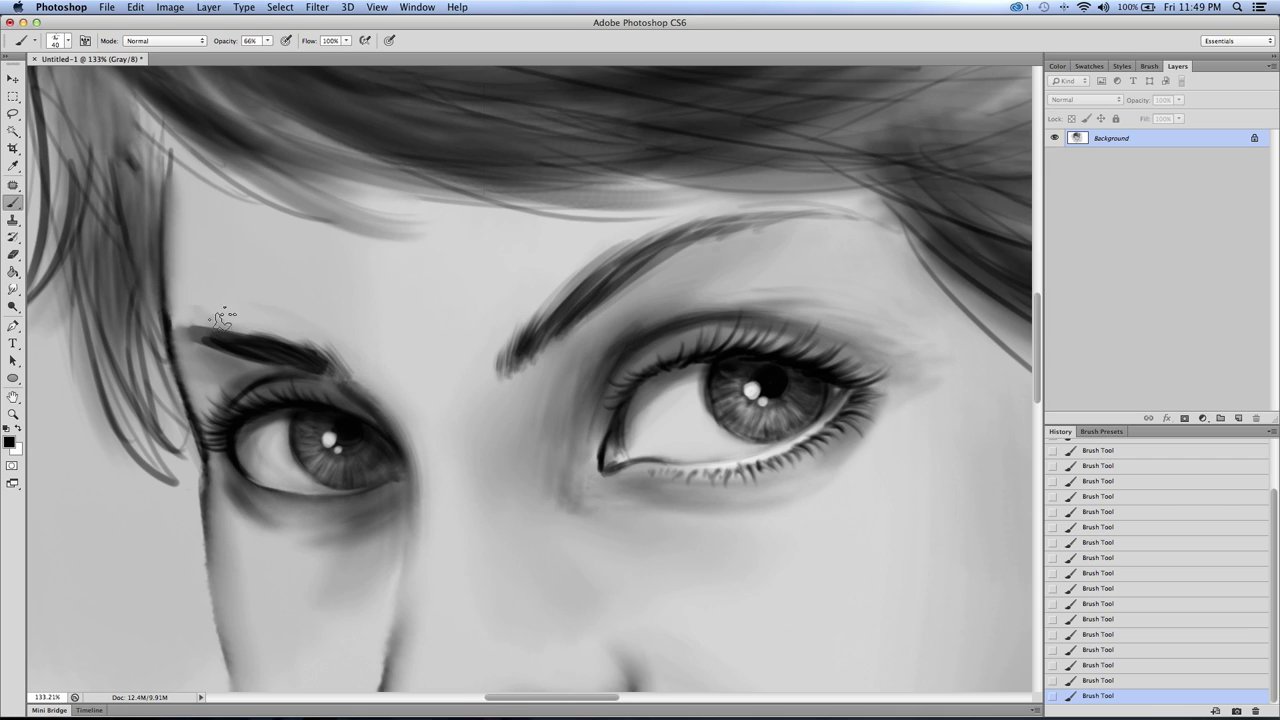
# Step: Paint a thin white rim along the smaller eye's lower lid with a 9 px brush
pyautogui.press('x')
pyautogui.press('[')
pyautogui.press('[')
pyautogui.press('[')
pyautogui.press('[')
pyautogui.press('[')
pyautogui.press('[')
pyautogui.press(']')
pyautogui.press(']')
pyautogui.moveTo(234, 461)
pyautogui.mouseDown()
pyautogui.moveTo(263, 486)
pyautogui.moveTo(308, 492)
pyautogui.mouseUp()
pyautogui.moveTo(276, 492); pyautogui.dragTo(320, 494)
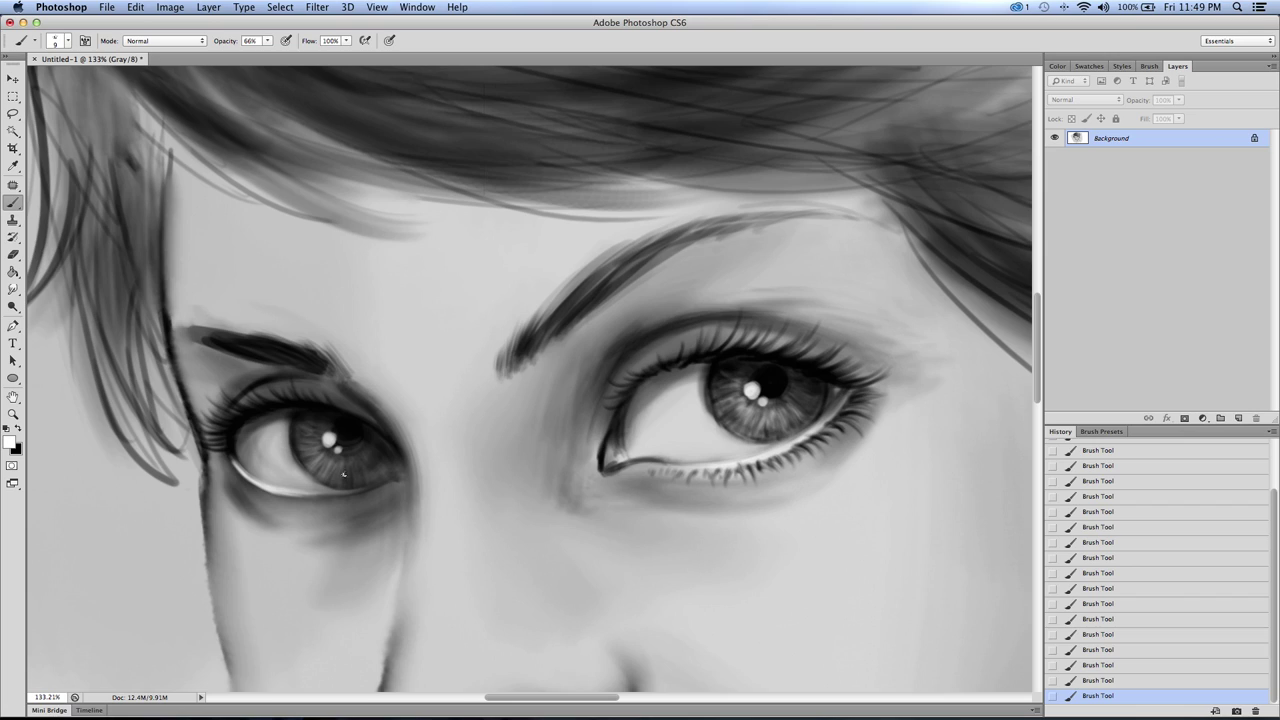
# Step: Touch up the white rim and paint short black lashes along the smaller eye's lower lid
pyautogui.moveTo(311, 497)
pyautogui.mouseDown()
pyautogui.moveTo(374, 487)
pyautogui.moveTo(288, 496)
pyautogui.moveTo(323, 498)
pyautogui.moveTo(266, 482)
pyautogui.mouseUp()
pyautogui.moveTo(255, 483); pyautogui.dragTo(242, 468)
pyautogui.press('x')
pyautogui.moveTo(234, 469); pyautogui.dragTo(221, 491)
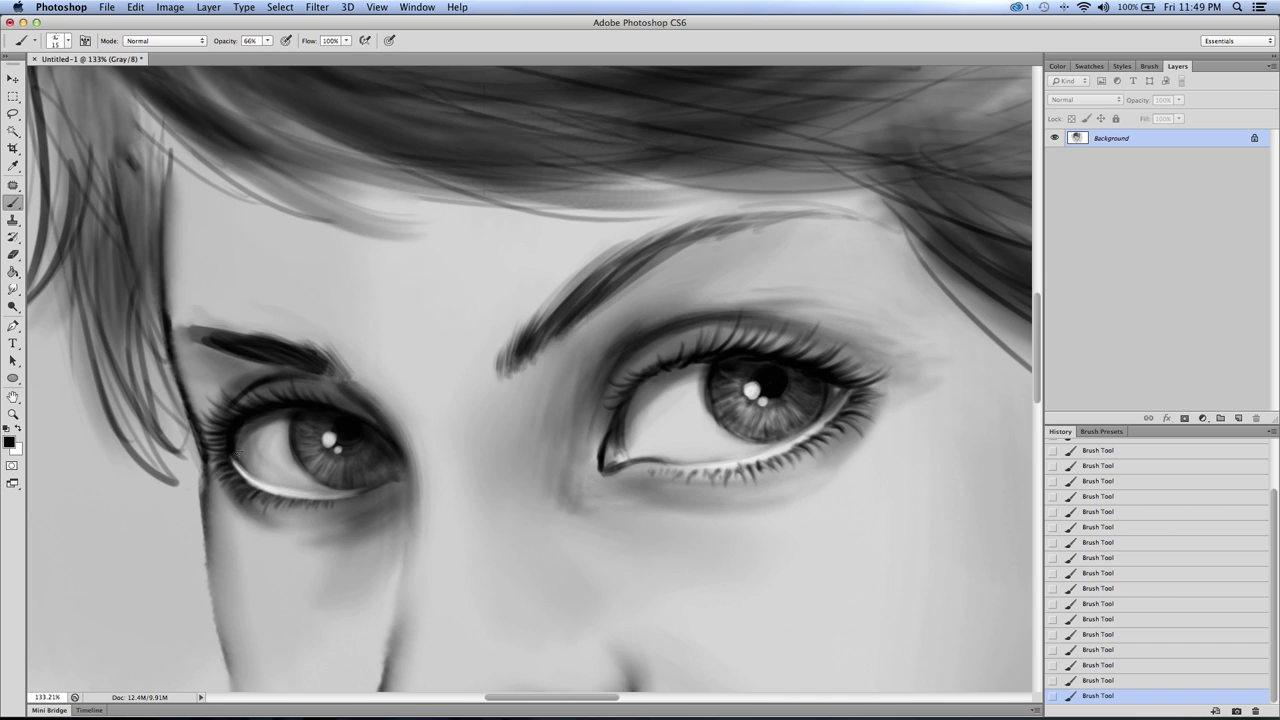
# Step: Extend the outer and inner ends of the brow above the smaller eye with 9 px black hair strokes
pyautogui.press(']')
pyautogui.press('[')
pyautogui.press(']')
pyautogui.press(']')
pyautogui.press(']')
pyautogui.press('[')
pyautogui.press('[')
pyautogui.press('[')
pyautogui.press('[')
pyautogui.moveTo(205, 338)
pyautogui.mouseDown()
pyautogui.moveTo(175, 336)
pyautogui.moveTo(234, 331)
pyautogui.mouseUp()
pyautogui.moveTo(298, 360); pyautogui.dragTo(368, 376)
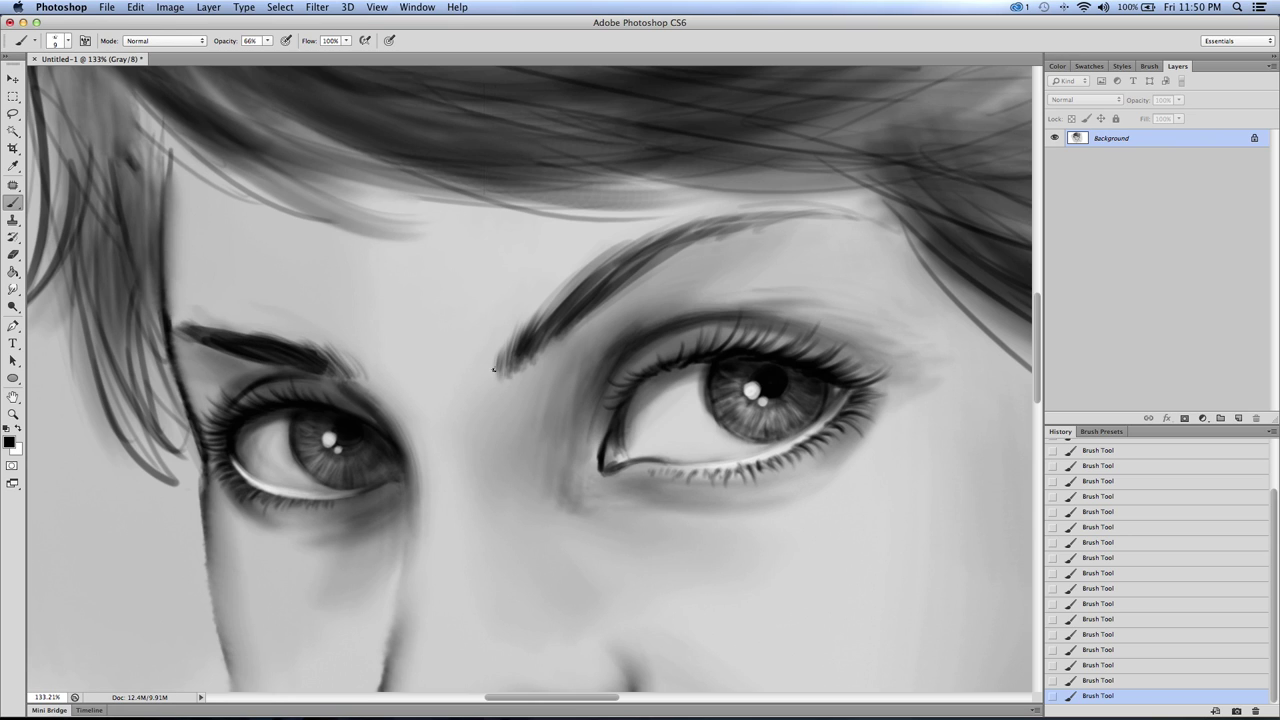
# Step: Undo the stray stroke under the smaller eye and darken the face contour from that eye down the cheek with a larger black brush
pyautogui.click(13, 413)
pyautogui.moveTo(252, 448); pyautogui.dragTo(176, 468)
pyautogui.moveTo(216, 525); pyautogui.dragTo(186, 529)
pyautogui.click(246, 558)
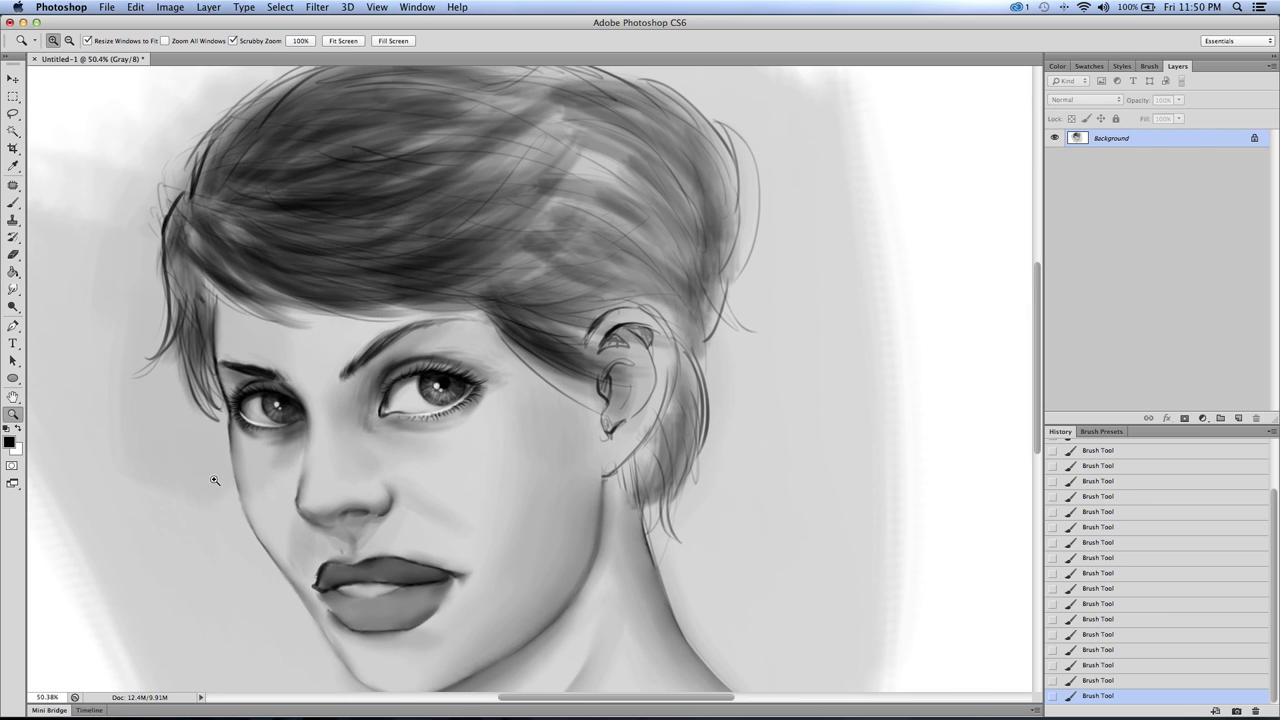
pyautogui.click(215, 495)
pyautogui.moveTo(195, 440); pyautogui.dragTo(176, 439)
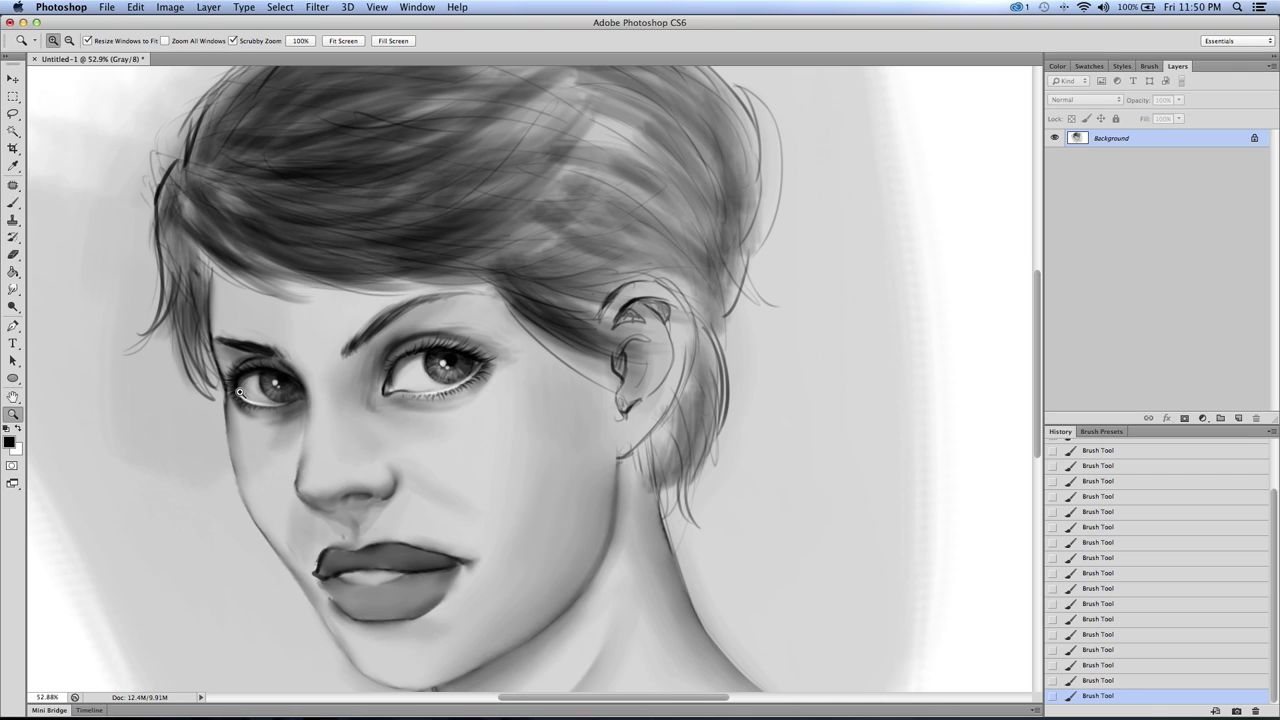
pyautogui.click(14, 203)
pyautogui.moveTo(245, 382)
pyautogui.mouseDown()
pyautogui.moveTo(286, 430)
pyautogui.moveTo(212, 373)
pyautogui.mouseUp()
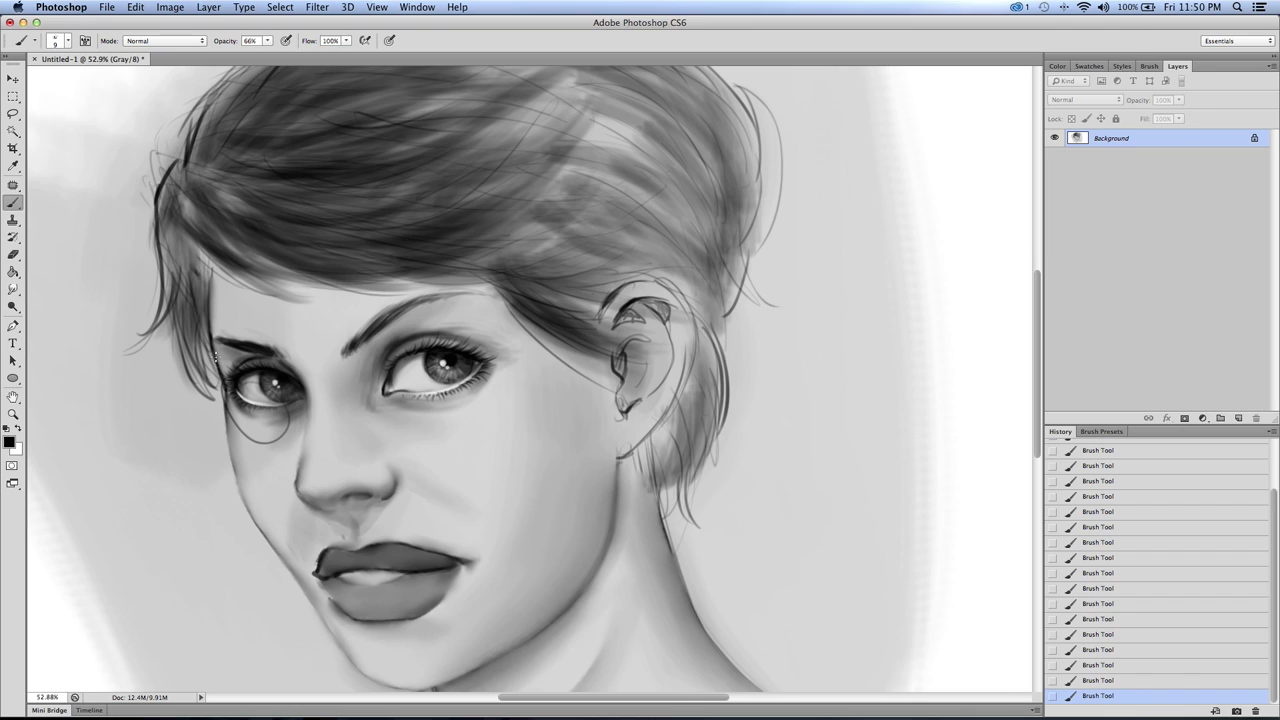
pyautogui.press('super+z')
pyautogui.press(']')
pyautogui.press(']')
pyautogui.press(']')
pyautogui.press(']')
pyautogui.moveTo(225, 400); pyautogui.dragTo(247, 506)
pyautogui.moveTo(233, 458)
pyautogui.mouseDown()
pyautogui.moveTo(262, 533)
pyautogui.moveTo(263, 501)
pyautogui.moveTo(309, 574)
pyautogui.mouseUp()
# Step: Shade the lower cheek, chin and jaw edge with a black brush of up to about 125 px
pyautogui.press(']')
pyautogui.press(']')
pyautogui.moveTo(267, 521)
pyautogui.mouseDown()
pyautogui.moveTo(361, 669)
pyautogui.moveTo(345, 641)
pyautogui.moveTo(396, 684)
pyautogui.moveTo(415, 658)
pyautogui.moveTo(477, 665)
pyautogui.mouseUp()
pyautogui.press('[')
pyautogui.press('[')
pyautogui.press(']')
pyautogui.press(']')
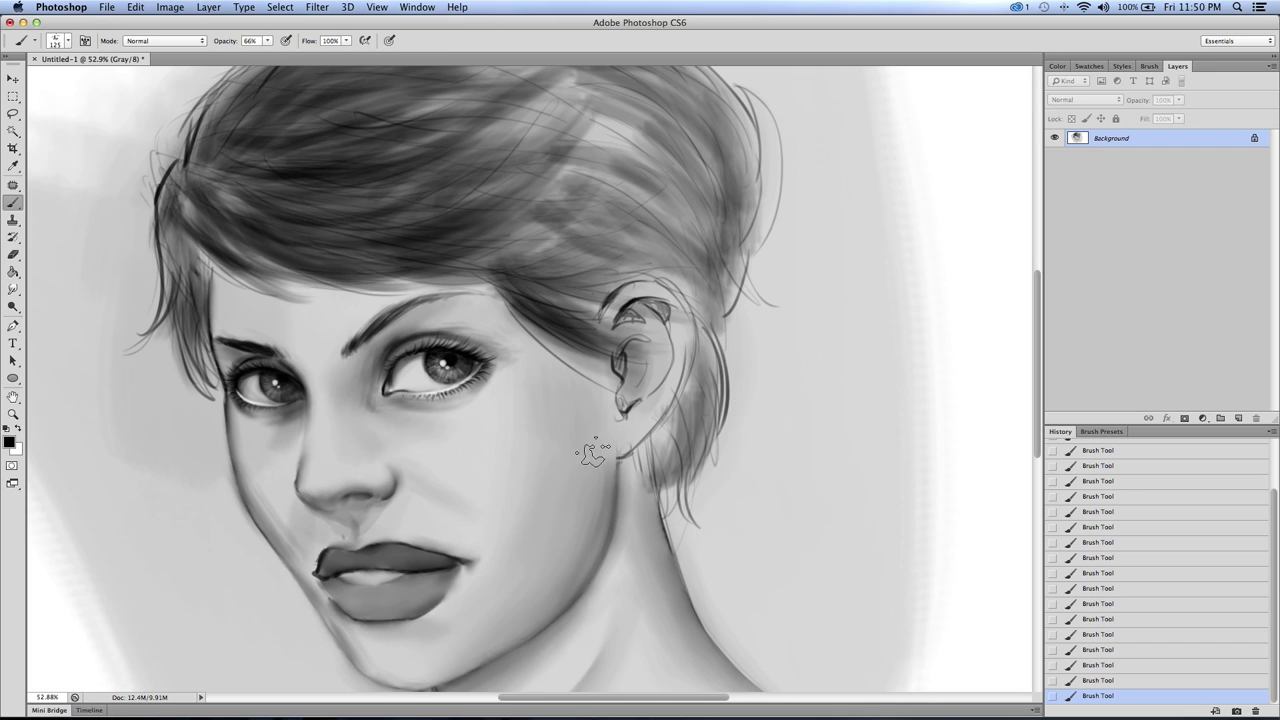
# Step: Shade the inner ear hollows and the jaw just below the earlobe, varying the black brush down to about 60 px
pyautogui.moveTo(628, 316); pyautogui.dragTo(667, 314)
pyautogui.press('[')
pyautogui.press('[')
pyautogui.moveTo(619, 364)
pyautogui.mouseDown()
pyautogui.moveTo(645, 338)
pyautogui.moveTo(620, 370)
pyautogui.moveTo(624, 350)
pyautogui.mouseUp()
pyautogui.press('[')
pyautogui.press('[')
pyautogui.moveTo(624, 410)
pyautogui.mouseDown()
pyautogui.moveTo(649, 393)
pyautogui.moveTo(669, 346)
pyautogui.mouseUp()
pyautogui.press(']')
pyautogui.press(']')
pyautogui.moveTo(622, 457)
pyautogui.mouseDown()
pyautogui.moveTo(650, 425)
pyautogui.moveTo(610, 460)
pyautogui.mouseUp()
pyautogui.press('[')
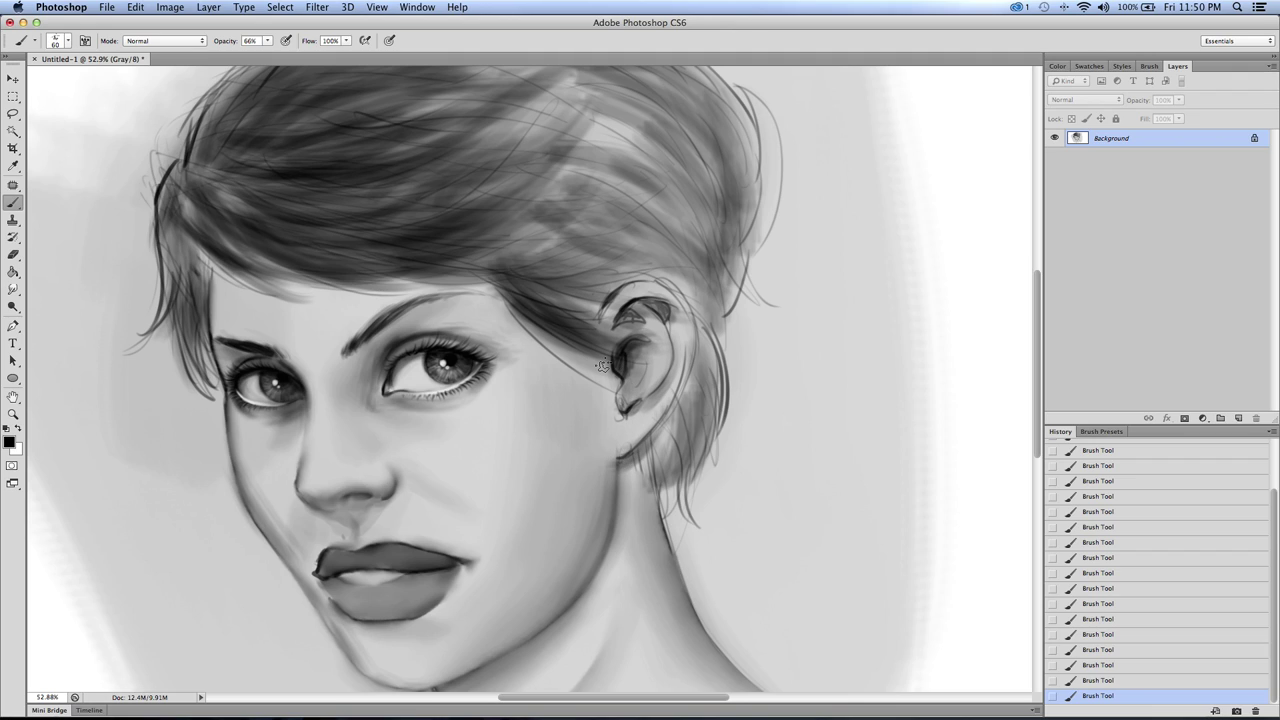
# Step: Sketch a looped dangling earring below the earlobe with a 10 px black brush
pyautogui.press('[')
pyautogui.press('[')
pyautogui.press('[')
pyautogui.press('[')
pyautogui.moveTo(623, 445); pyautogui.dragTo(650, 508)
pyautogui.moveTo(632, 453)
pyautogui.mouseDown()
pyautogui.moveTo(657, 497)
pyautogui.moveTo(637, 448)
pyautogui.moveTo(668, 510)
pyautogui.mouseUp()
pyautogui.moveTo(636, 480); pyautogui.dragTo(662, 512)
pyautogui.moveTo(624, 446); pyautogui.dragTo(656, 497)
pyautogui.moveTo(634, 427); pyautogui.dragTo(662, 453)
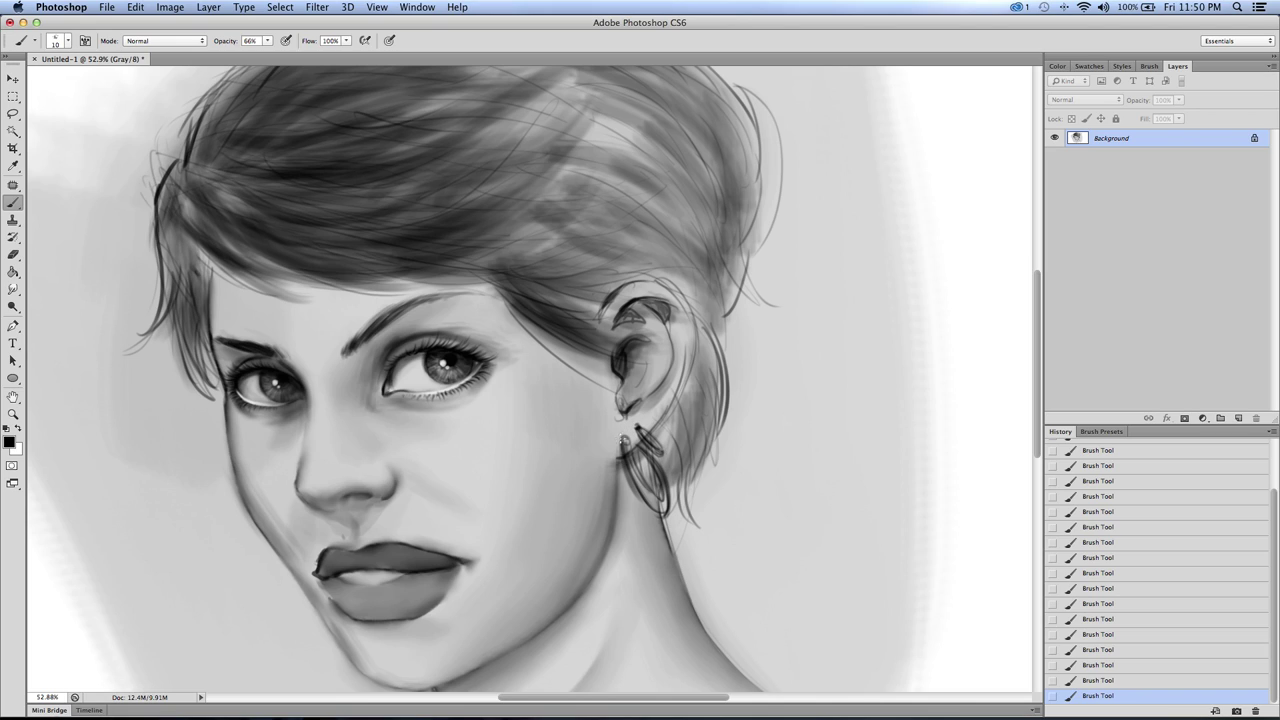
pyautogui.moveTo(616, 463); pyautogui.dragTo(578, 597)
# Step: Smudge the dark cheek contour beside the nose and mouth into the skin with the Smudge tool
pyautogui.click(13, 413)
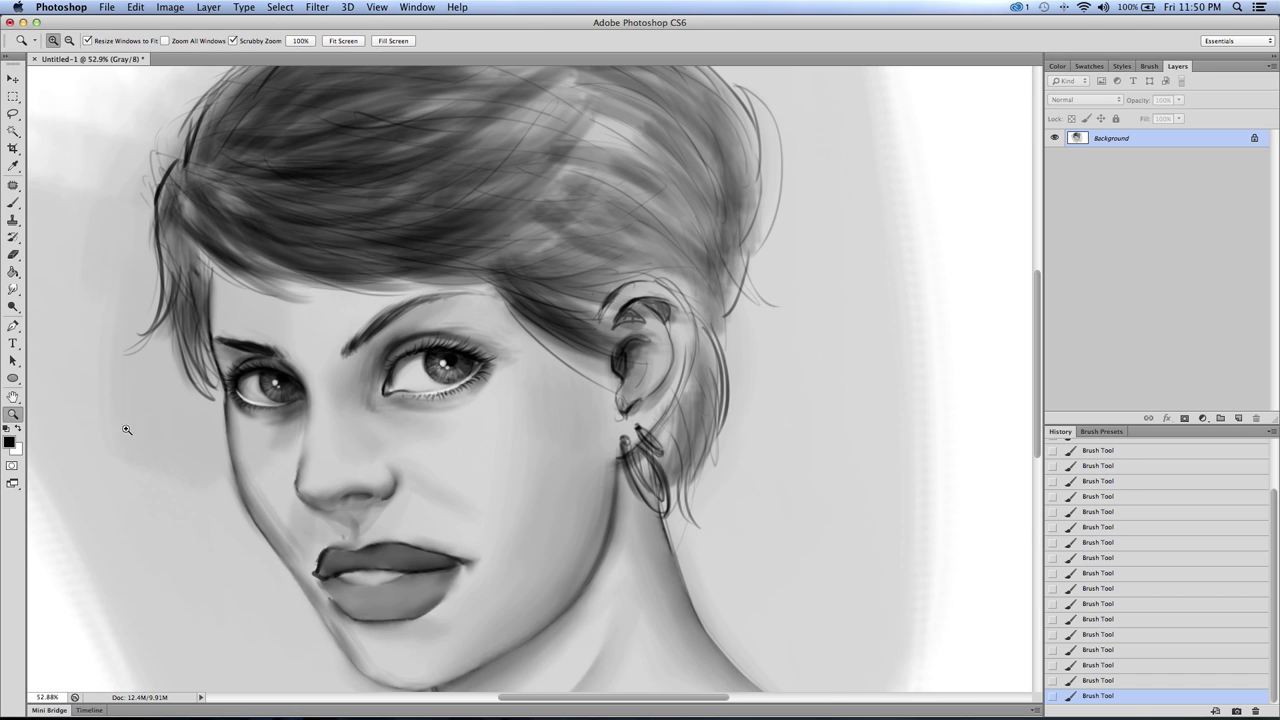
pyautogui.press('super+0')
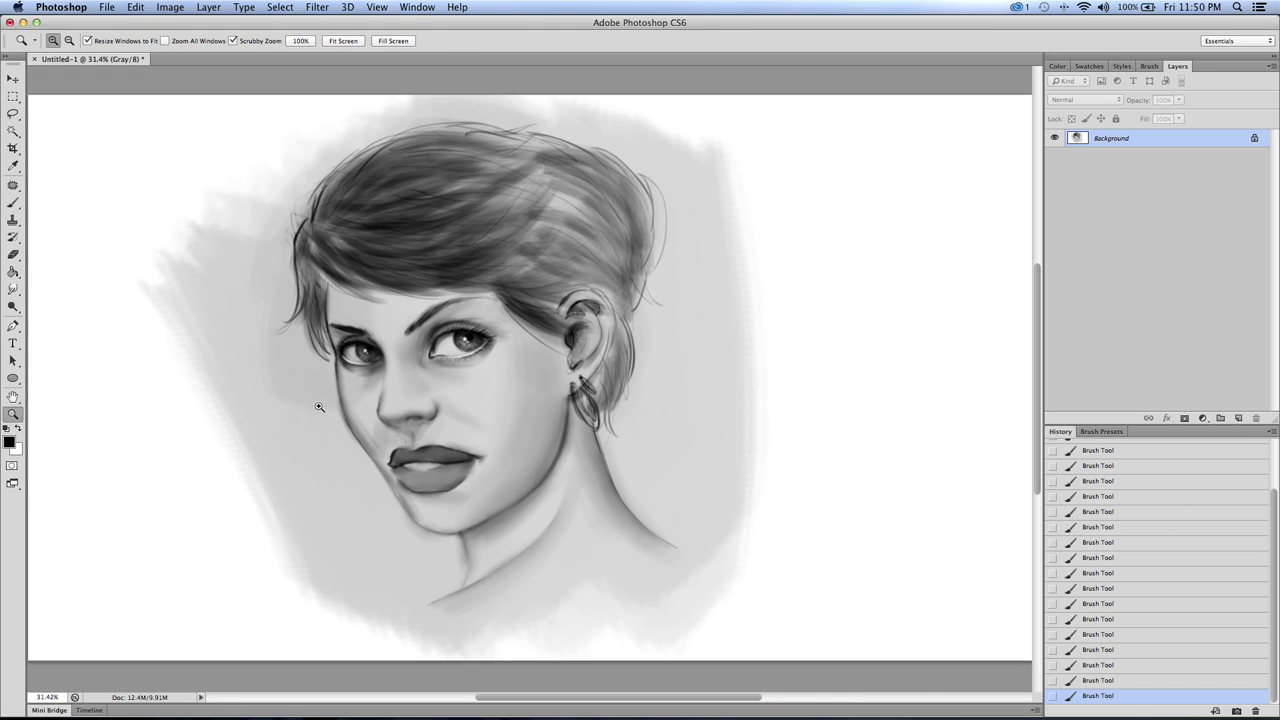
pyautogui.moveTo(320, 406); pyautogui.dragTo(318, 372)
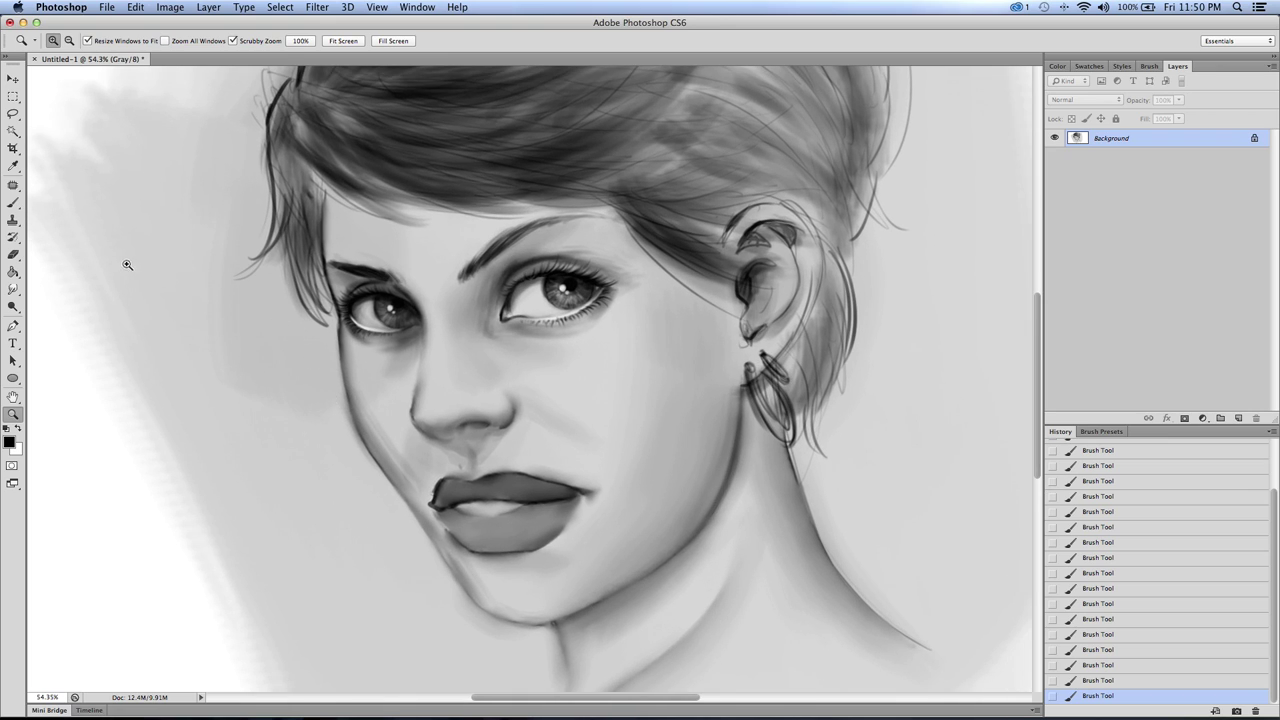
pyautogui.click(13, 289)
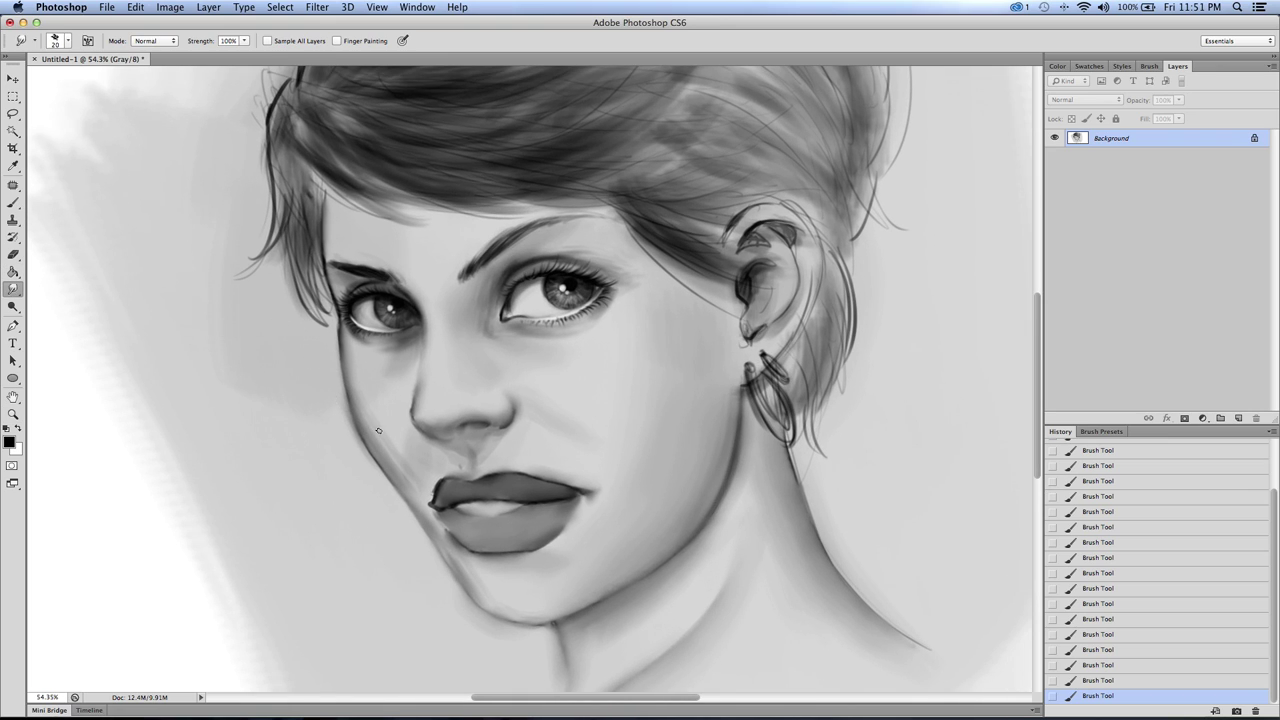
pyautogui.press(']')
pyautogui.moveTo(384, 438); pyautogui.dragTo(369, 419)
pyautogui.moveTo(396, 463); pyautogui.dragTo(376, 428)
pyautogui.moveTo(384, 430)
pyautogui.mouseDown()
pyautogui.moveTo(362, 385)
pyautogui.moveTo(378, 418)
pyautogui.mouseUp()
pyautogui.moveTo(378, 418)
pyautogui.mouseDown()
pyautogui.moveTo(403, 476)
pyautogui.moveTo(363, 414)
pyautogui.moveTo(390, 440)
pyautogui.mouseUp()
# Step: Smudge the shading from the cheek across to the side and tip of the nose
pyautogui.press('[')
pyautogui.moveTo(397, 449)
pyautogui.mouseDown()
pyautogui.moveTo(405, 377)
pyautogui.moveTo(422, 422)
pyautogui.mouseUp()
pyautogui.moveTo(422, 410); pyautogui.dragTo(450, 420)
pyautogui.press(']')
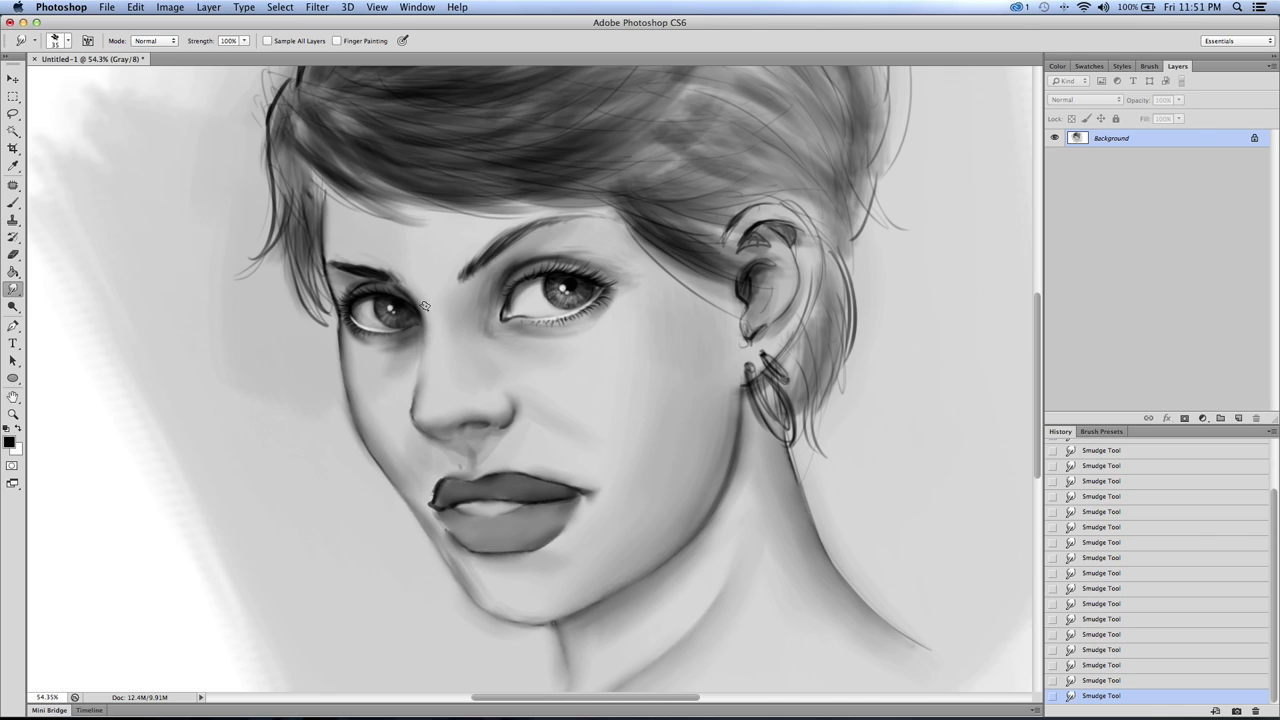
# Step: Smooth the facial shading around the nose and cheeks with the Smudge tool at larger brush sizes
pyautogui.press(']')
pyautogui.press(']')
pyautogui.press(']')
pyautogui.press(']')
pyautogui.press(']')
pyautogui.press(']')
pyautogui.press(']')
pyautogui.press('[')
pyautogui.press('[')
pyautogui.press('[')
pyautogui.press('[')
pyautogui.press(']')
pyautogui.press(']')
# Step: Soften the outline and corners of the lips with a smudge brush of about 35 px or smaller
pyautogui.press('[')
pyautogui.press('[')
pyautogui.press('[')
pyautogui.press('[')
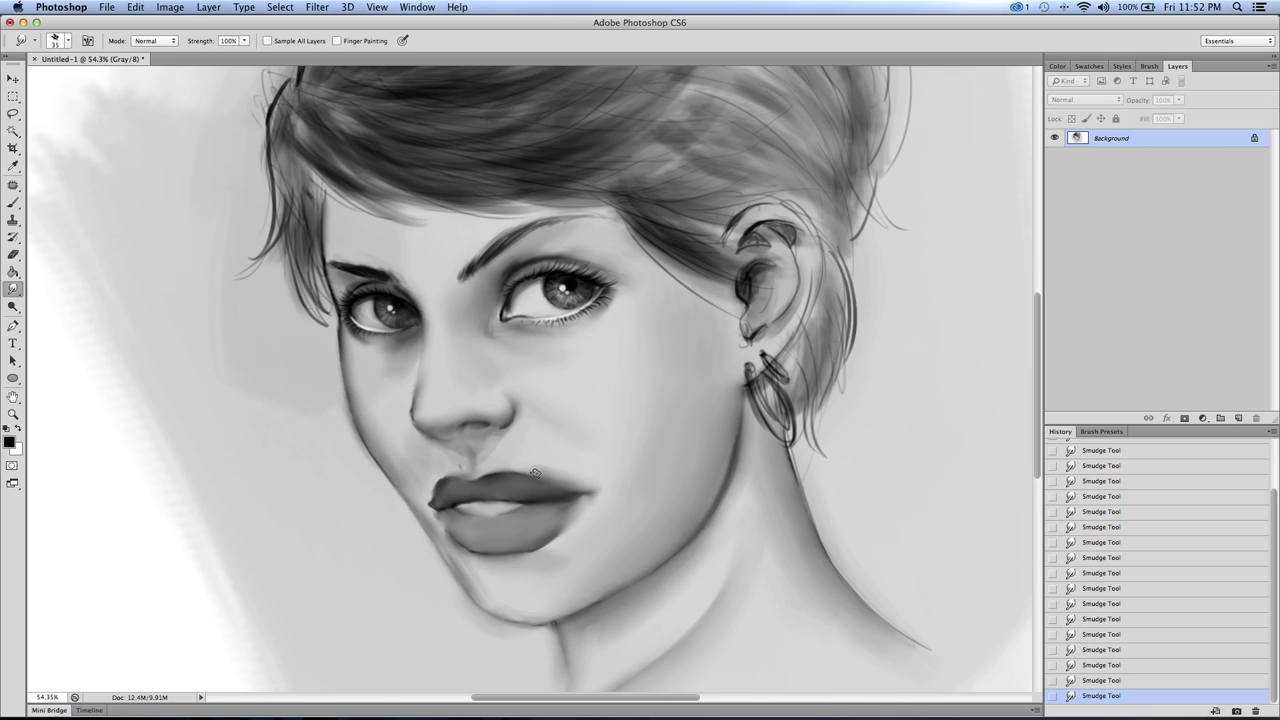
pyautogui.press(']')
pyautogui.press('[')
pyautogui.press('[')
# Step: Paint a dark shadow along the bottom edge of the lower lip with a 25 to 35 px black brush
pyautogui.click(14, 204)
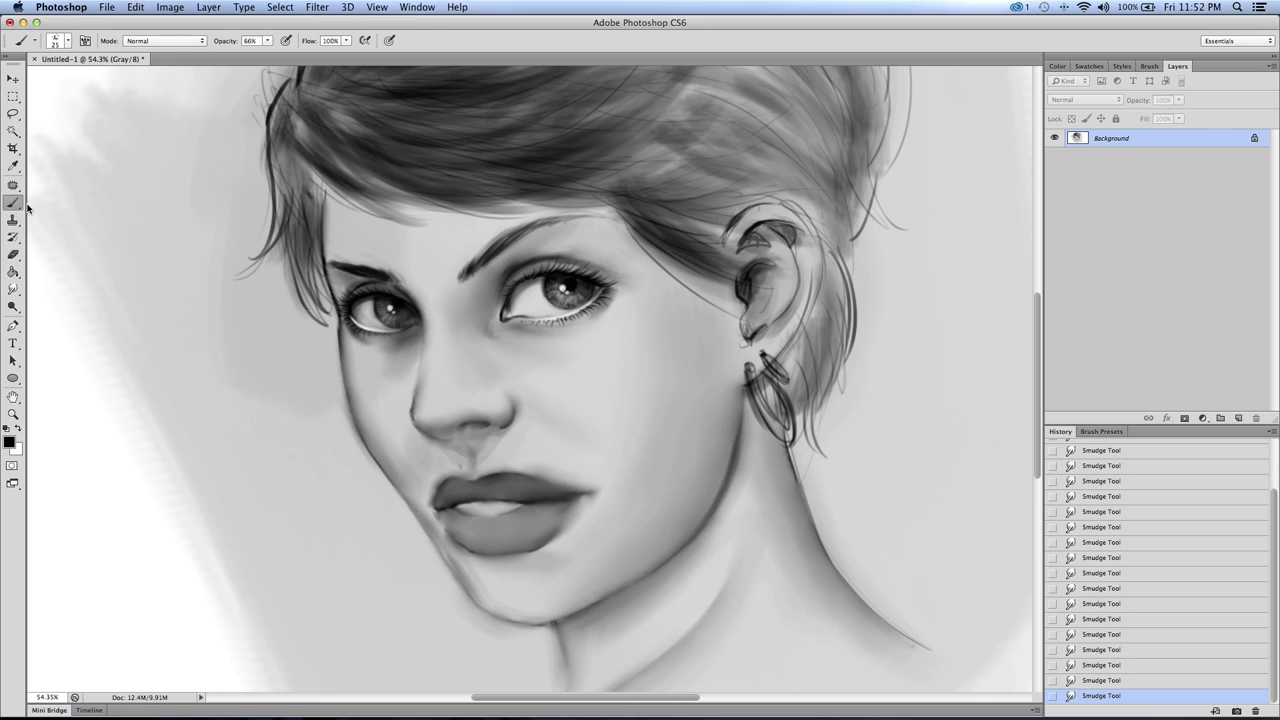
pyautogui.moveTo(496, 556); pyautogui.dragTo(524, 557)
pyautogui.moveTo(495, 557); pyautogui.dragTo(525, 558)
pyautogui.moveTo(493, 557); pyautogui.dragTo(525, 558)
pyautogui.moveTo(492, 556); pyautogui.dragTo(526, 561)
pyautogui.moveTo(496, 560); pyautogui.dragTo(525, 558)
pyautogui.moveTo(494, 557); pyautogui.dragTo(526, 559)
pyautogui.moveTo(493, 557); pyautogui.dragTo(525, 558)
pyautogui.moveTo(495, 558); pyautogui.dragTo(526, 558)
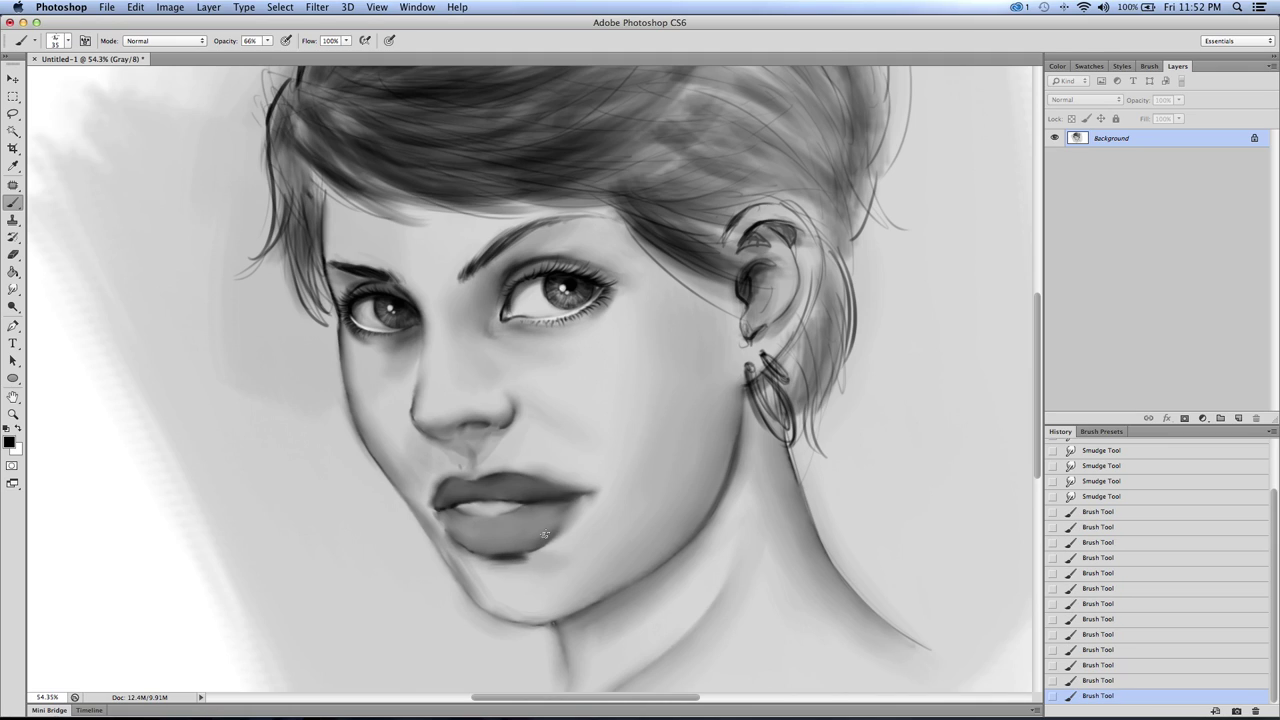
# Step: Blend the shadow beneath the lower lip and soften the chin and jaw outline with the Smudge tool at up to 45 px
pyautogui.click(13, 289)
pyautogui.moveTo(527, 560); pyautogui.dragTo(508, 559)
pyautogui.moveTo(506, 559)
pyautogui.mouseDown()
pyautogui.moveTo(528, 558)
pyautogui.moveTo(474, 582)
pyautogui.mouseUp()
pyautogui.press(']')
pyautogui.moveTo(467, 570); pyautogui.dragTo(478, 587)
pyautogui.moveTo(470, 575); pyautogui.dragTo(481, 588)
pyautogui.moveTo(475, 580)
pyautogui.mouseDown()
pyautogui.moveTo(483, 590)
pyautogui.moveTo(464, 573)
pyautogui.moveTo(475, 588)
pyautogui.mouseUp()
pyautogui.moveTo(472, 583); pyautogui.dragTo(483, 596)
pyautogui.moveTo(480, 592)
pyautogui.mouseDown()
pyautogui.moveTo(558, 574)
pyautogui.moveTo(524, 617)
pyautogui.mouseUp()
pyautogui.moveTo(524, 617)
pyautogui.mouseDown()
pyautogui.moveTo(612, 583)
pyautogui.moveTo(600, 593)
pyautogui.moveTo(627, 477)
pyautogui.mouseUp()
pyautogui.moveTo(461, 562); pyautogui.dragTo(465, 570)
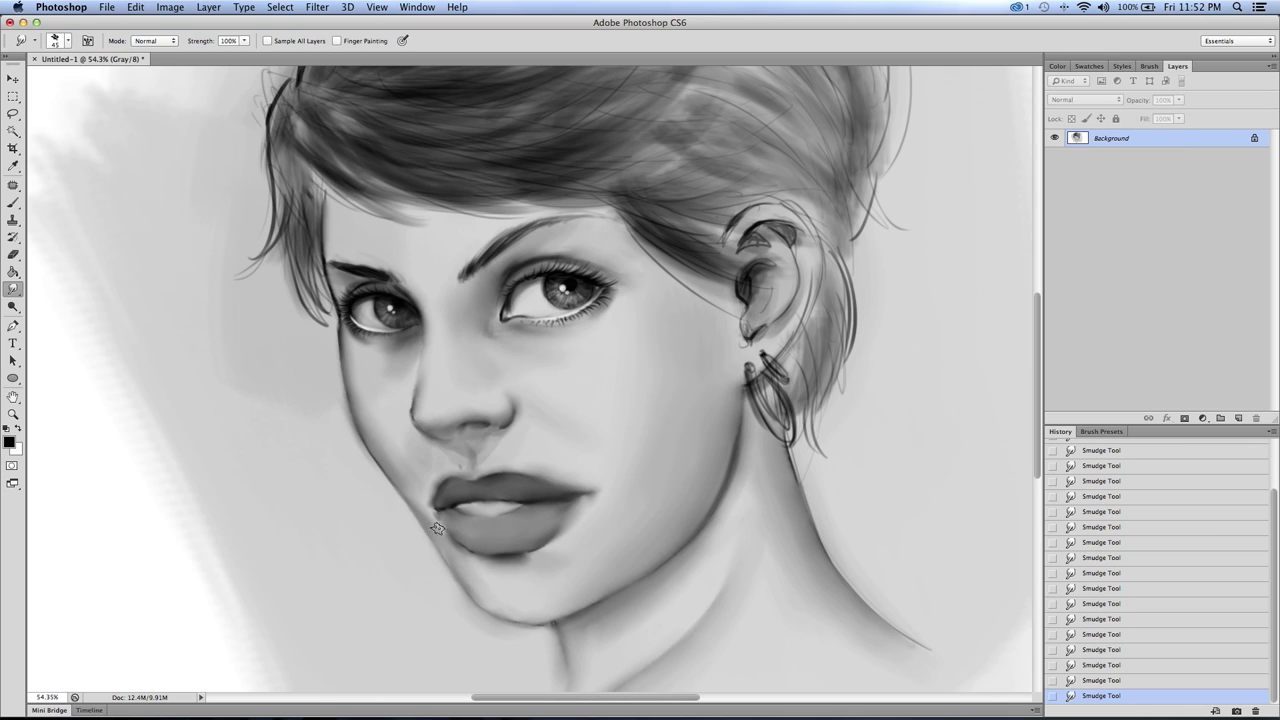
# Step: Soften the contour of the far cheek and the shading between nose and upper lip with a smaller smudge brush
pyautogui.press(']')
pyautogui.press('[')
pyautogui.press('[')
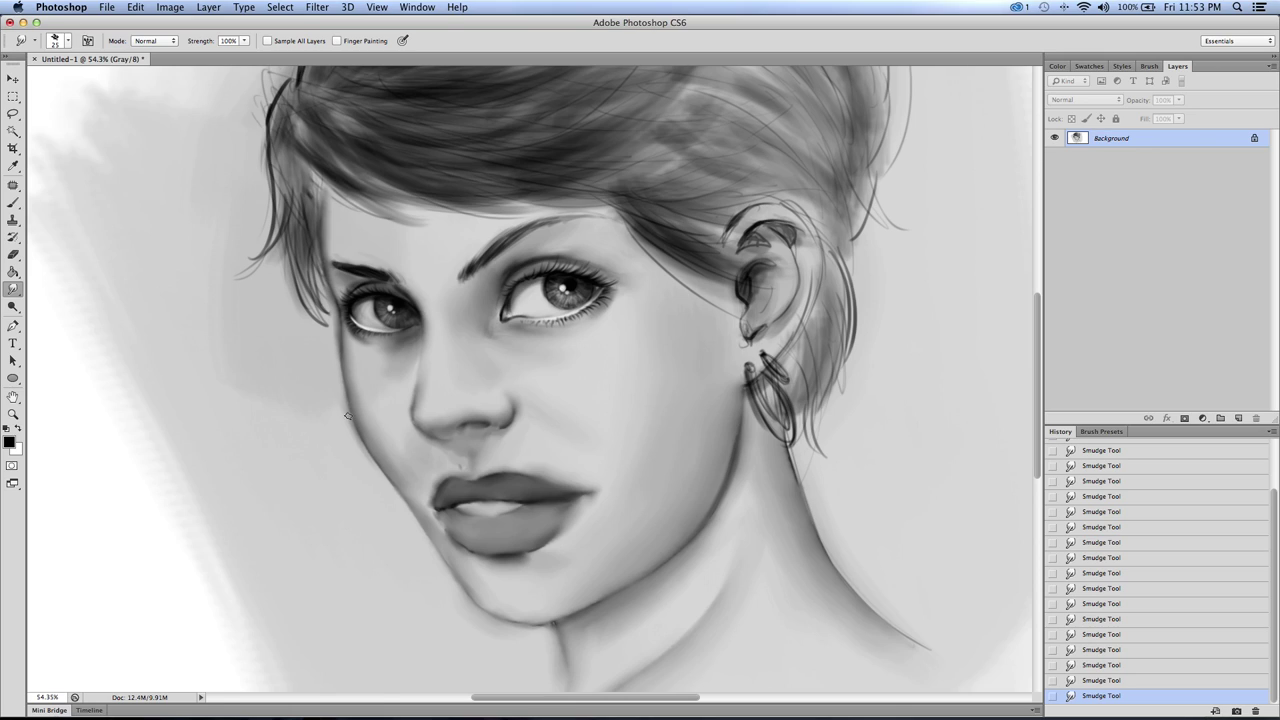
pyautogui.press(']')
pyautogui.press(']')
pyautogui.press(']')
pyautogui.press('[')
pyautogui.press('[')
pyautogui.press(']')
pyautogui.press(']')
# Step: Smudge the dark lines and shading inside the upper part of the ear into smooth tones
pyautogui.press('[')
pyautogui.press('[')
pyautogui.press('[')
pyautogui.moveTo(774, 224)
pyautogui.mouseDown()
pyautogui.moveTo(788, 239)
pyautogui.moveTo(748, 231)
pyautogui.moveTo(760, 237)
pyautogui.mouseUp()
pyautogui.press(']')
pyautogui.press(']')
pyautogui.press(']')
pyautogui.press('[')
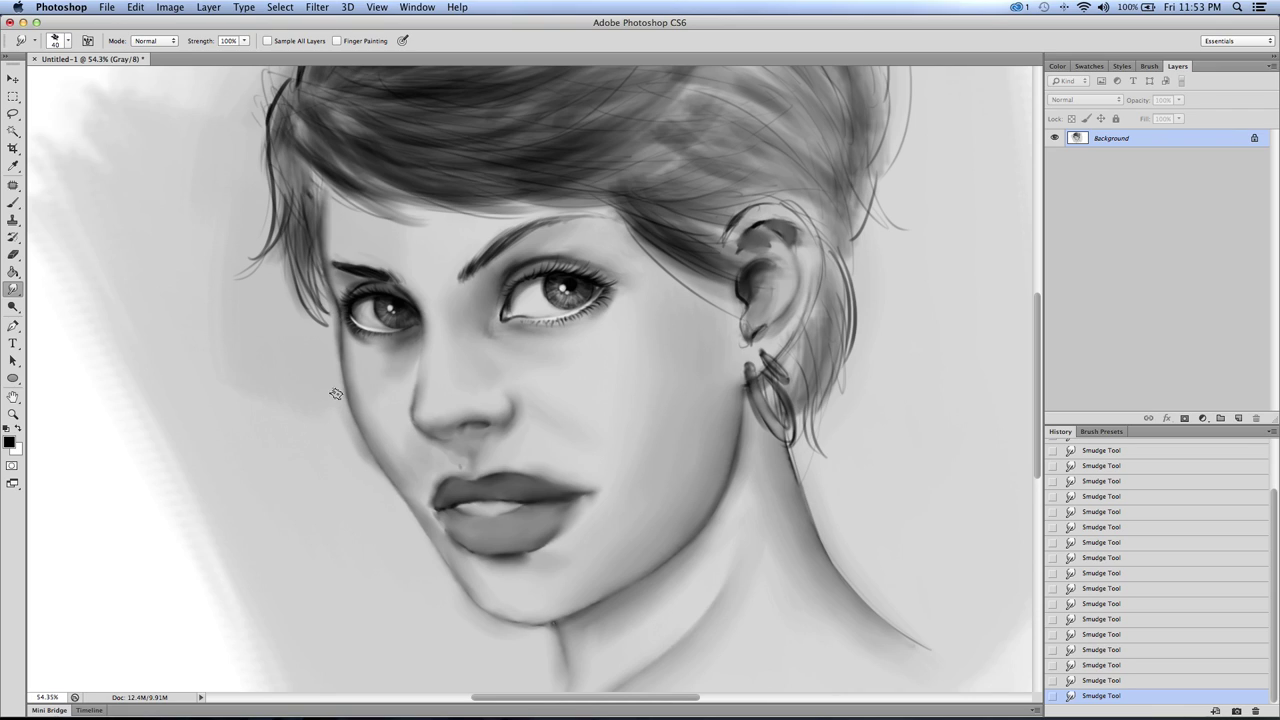
# Step: Refine the smoothness of the face contour and skin shading with the Smudge tool at varying brush sizes
pyautogui.press(']')
pyautogui.press(']')
pyautogui.press(']')
pyautogui.press('[')
pyautogui.press('[')
pyautogui.press('[')
pyautogui.press(']')
pyautogui.press(']')
pyautogui.press(']')
pyautogui.press('[')
pyautogui.press('[')
pyautogui.press(']')
pyautogui.press(']')
pyautogui.press('[')
pyautogui.press(']')
pyautogui.press('[')
pyautogui.press('[')
pyautogui.press('[')
pyautogui.press('[')
pyautogui.press('[')
pyautogui.press(']')
# Step: Paint small white highlights across the lower lip with the Brush tool at 66% opacity
pyautogui.click(13, 203)
pyautogui.click(18, 428)
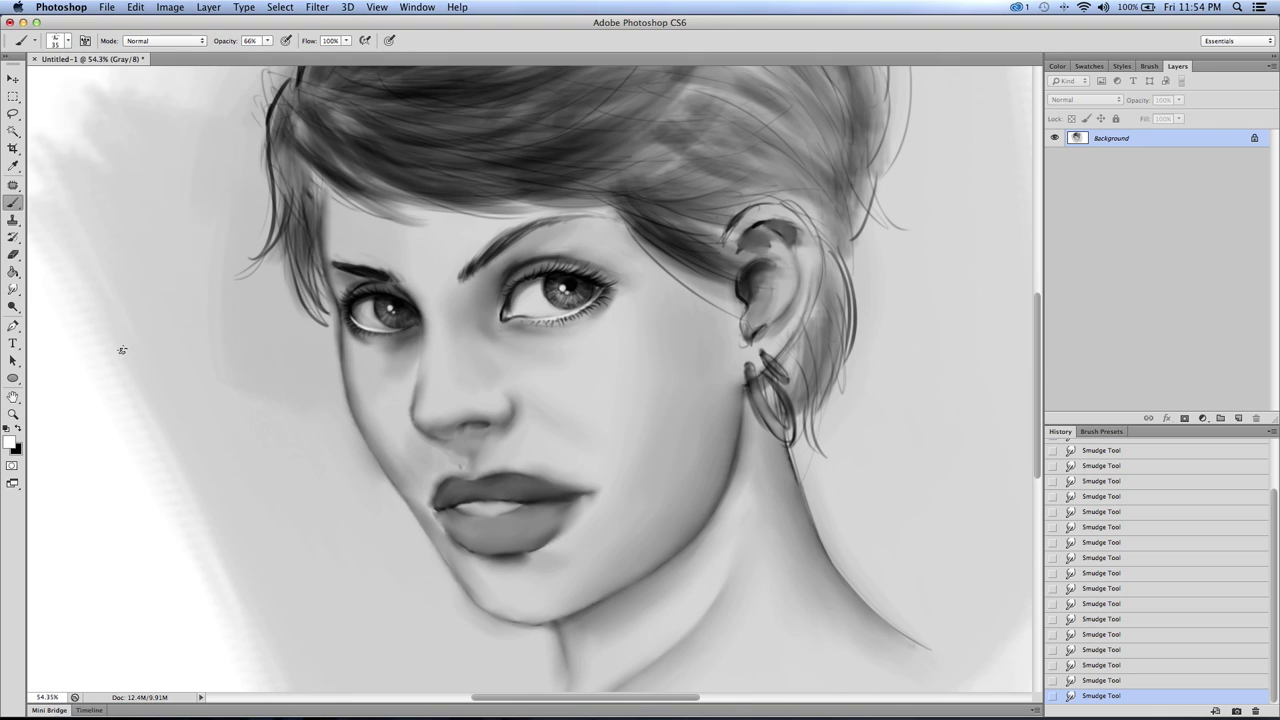
pyautogui.moveTo(473, 527); pyautogui.dragTo(475, 528)
pyautogui.moveTo(475, 529); pyautogui.dragTo(478, 532)
pyautogui.click(480, 534)
pyautogui.click(484, 537)
pyautogui.click(486, 540)
pyautogui.click(490, 538)
pyautogui.click(496, 535)
pyautogui.click(502, 533)
pyautogui.click(508, 530)
pyautogui.click(512, 530)
pyautogui.click(516, 532)
pyautogui.click(520, 533)
pyautogui.click(524, 531)
pyautogui.click(529, 531)
pyautogui.click(532, 530)
pyautogui.click(535, 529)
pyautogui.click(465, 525)
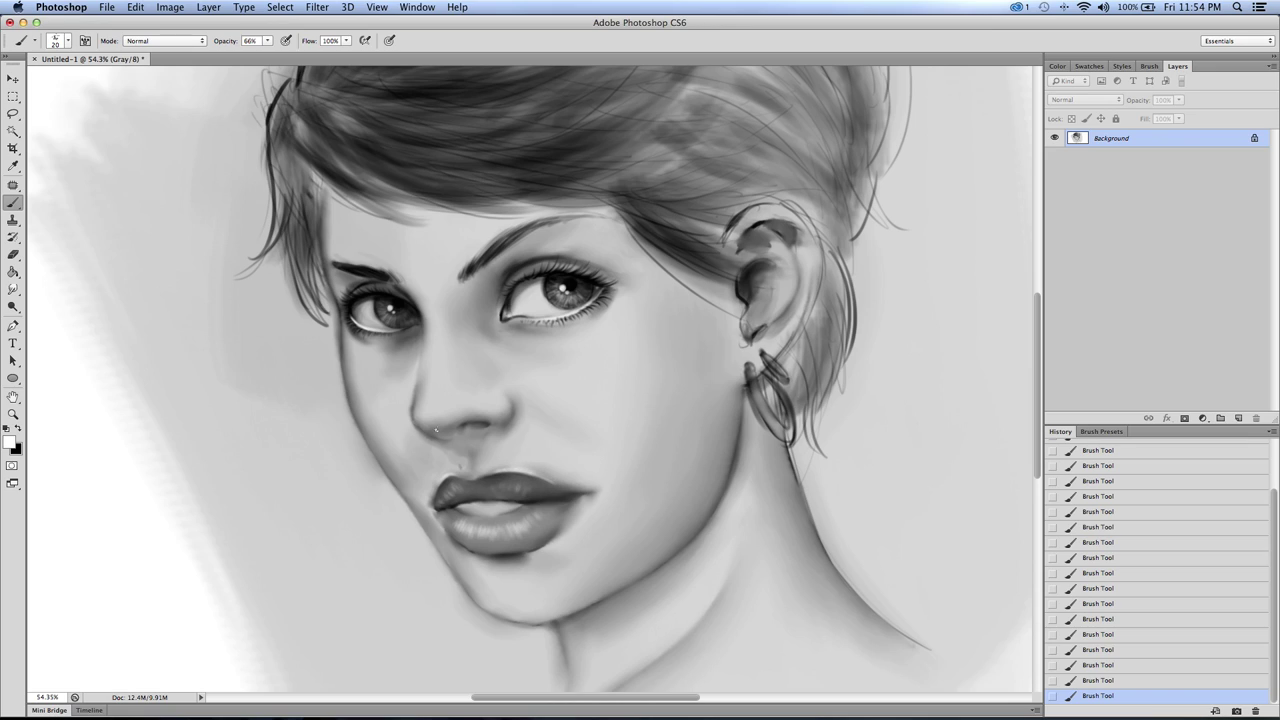
# Step: Brighten the lower lip highlights and light the upper lip's edge with a white brush of 20 to 30 px
pyautogui.press(']')
pyautogui.press('[')
pyautogui.press(']')
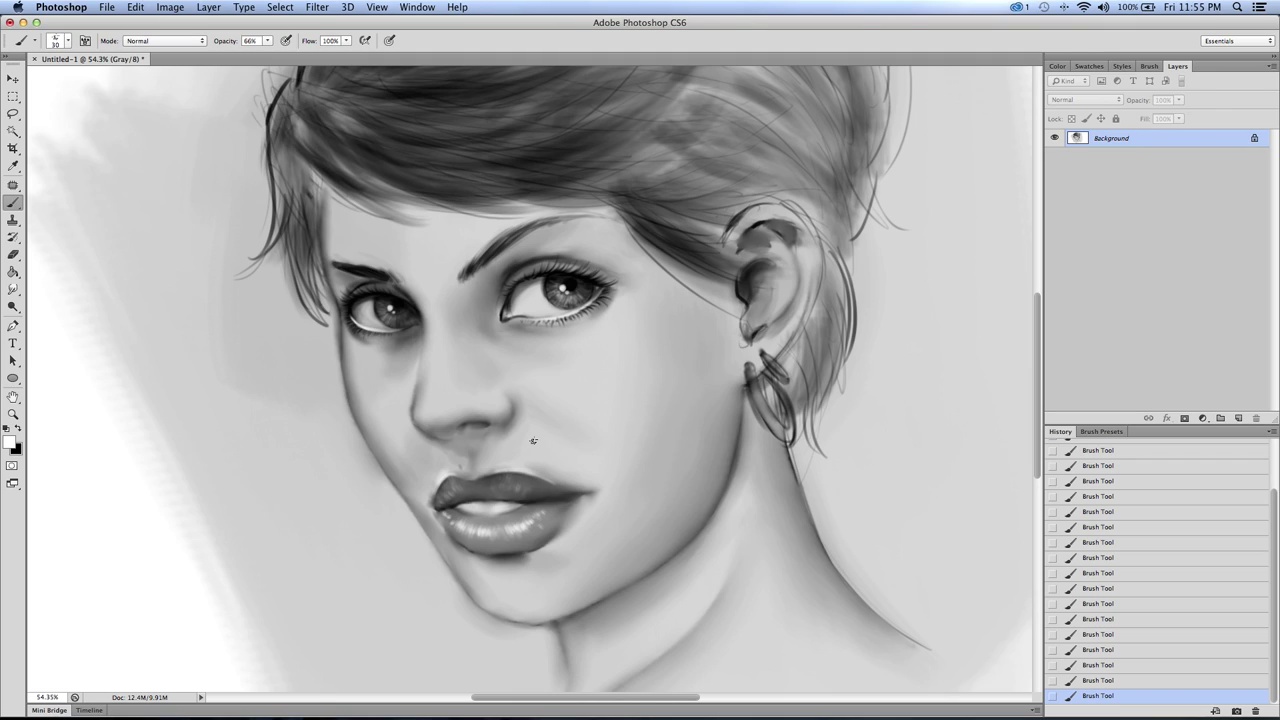
# Step: Paint soft white highlights on the tip and side of the nose with a brush of up to 40 px
pyautogui.press(']')
pyautogui.press('[')
pyautogui.press('[')
pyautogui.press(']')
pyautogui.press(']')
pyautogui.press(']')
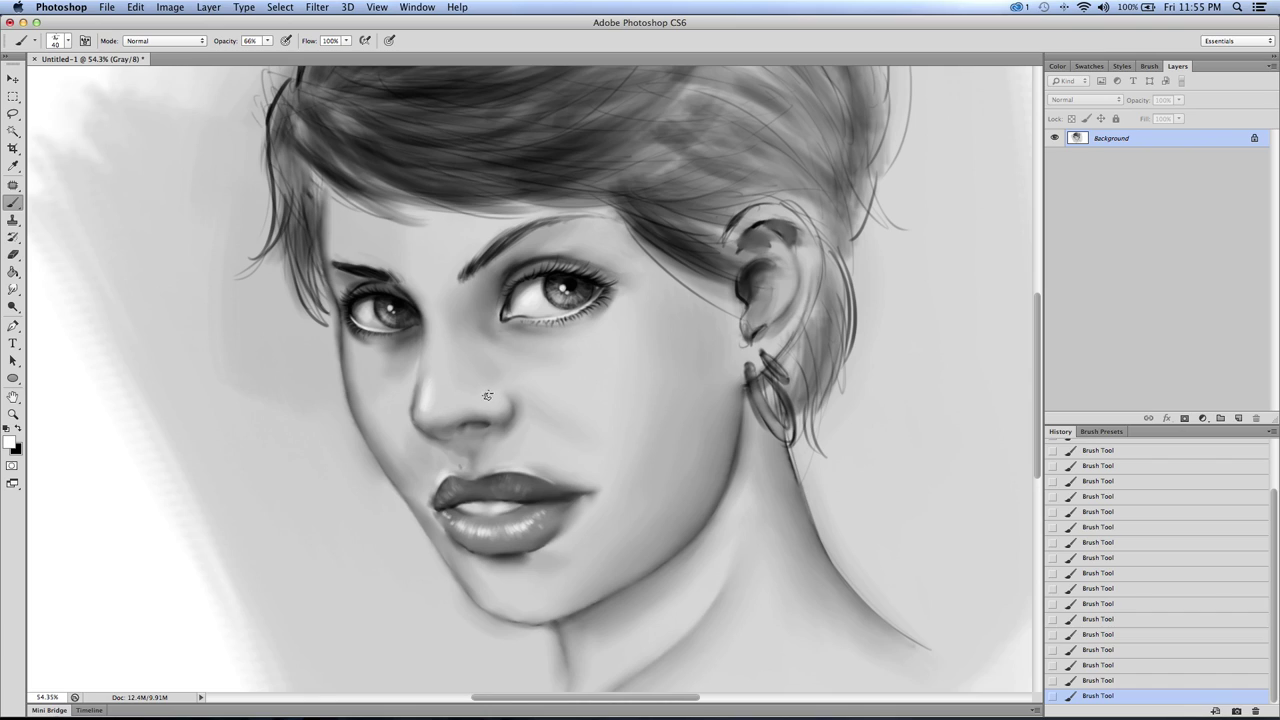
# Step: Lighten the nose bridge, cheeks and chin with broad white strokes, enlarging the brush to 150 px or more
pyautogui.press(']')
pyautogui.press(']')
pyautogui.press(']')
pyautogui.moveTo(418, 293); pyautogui.dragTo(424, 320)
pyautogui.press(']')
pyautogui.press(']')
pyautogui.press(']')
pyautogui.press(']')
pyautogui.press(']')
pyautogui.press(']')
pyautogui.press(']')
pyautogui.press(']')
pyautogui.press('[')
pyautogui.press('[')
pyautogui.press('[')
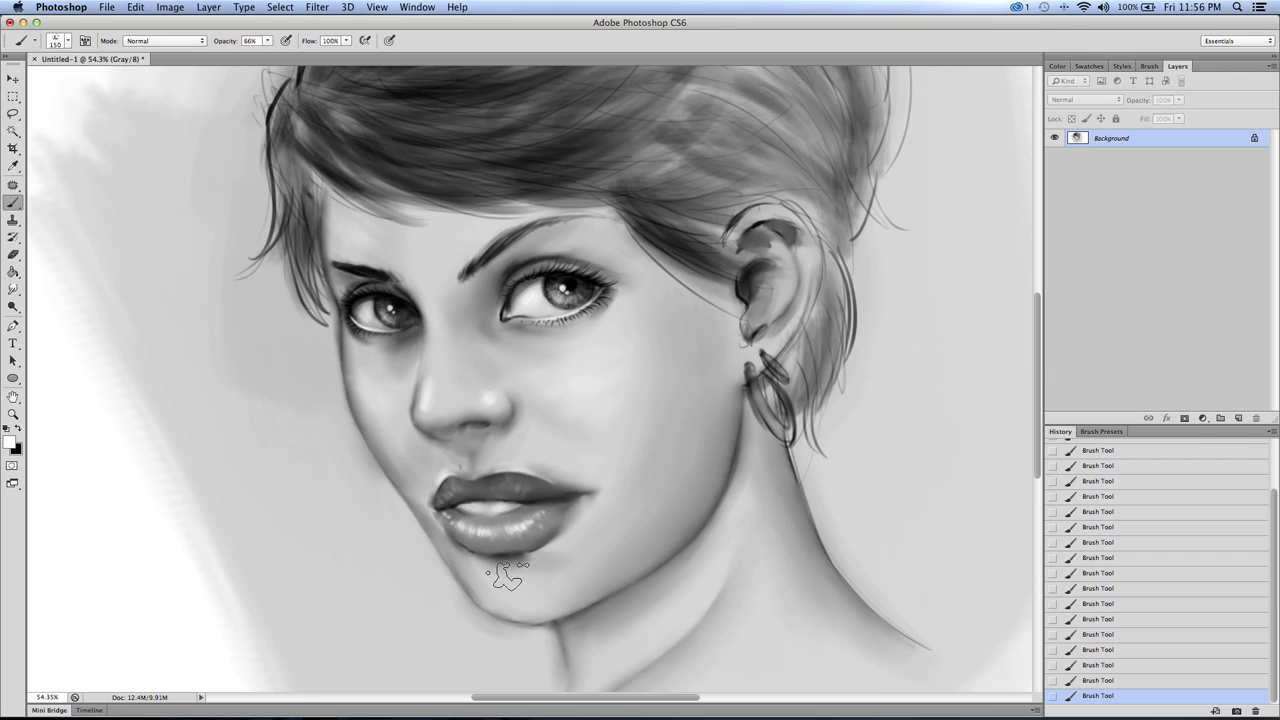
# Step: Paint a white rim light along the near jawline from below the ear toward the chin with a small brush
pyautogui.press('[')
pyautogui.press('[')
pyautogui.press('[')
pyautogui.press('[')
pyautogui.press('[')
pyautogui.press('[')
pyautogui.moveTo(740, 400); pyautogui.dragTo(730, 476)
pyautogui.moveTo(738, 426)
pyautogui.mouseDown()
pyautogui.moveTo(727, 484)
pyautogui.moveTo(686, 540)
pyautogui.mouseUp()
pyautogui.moveTo(735, 426)
pyautogui.mouseDown()
pyautogui.moveTo(704, 514)
pyautogui.moveTo(712, 503)
pyautogui.mouseUp()
pyautogui.moveTo(732, 456)
pyautogui.mouseDown()
pyautogui.moveTo(699, 522)
pyautogui.moveTo(719, 485)
pyautogui.moveTo(640, 579)
pyautogui.mouseUp()
pyautogui.press(']')
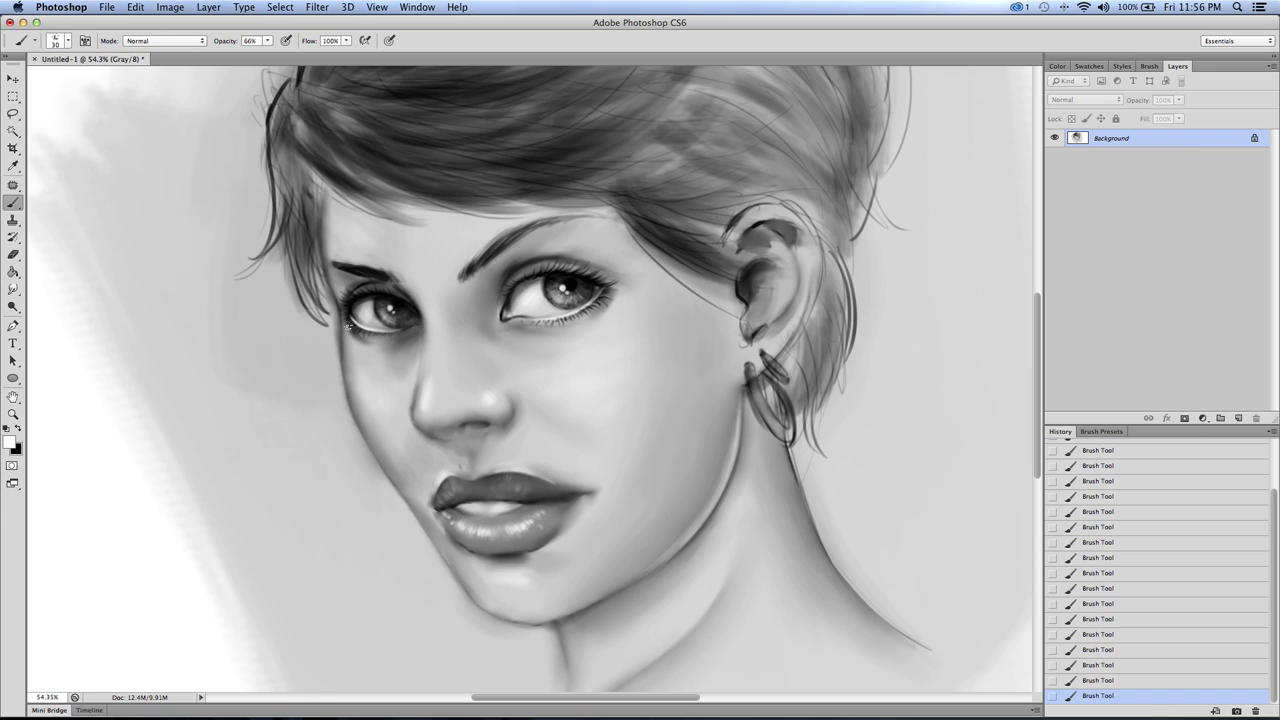
# Step: Add fine white highlights above the upper lip and around the far eye with a 35 to 45 px brush
pyautogui.press(']')
pyautogui.press(']')
pyautogui.press('[')
pyautogui.press('[')
pyautogui.press('[')
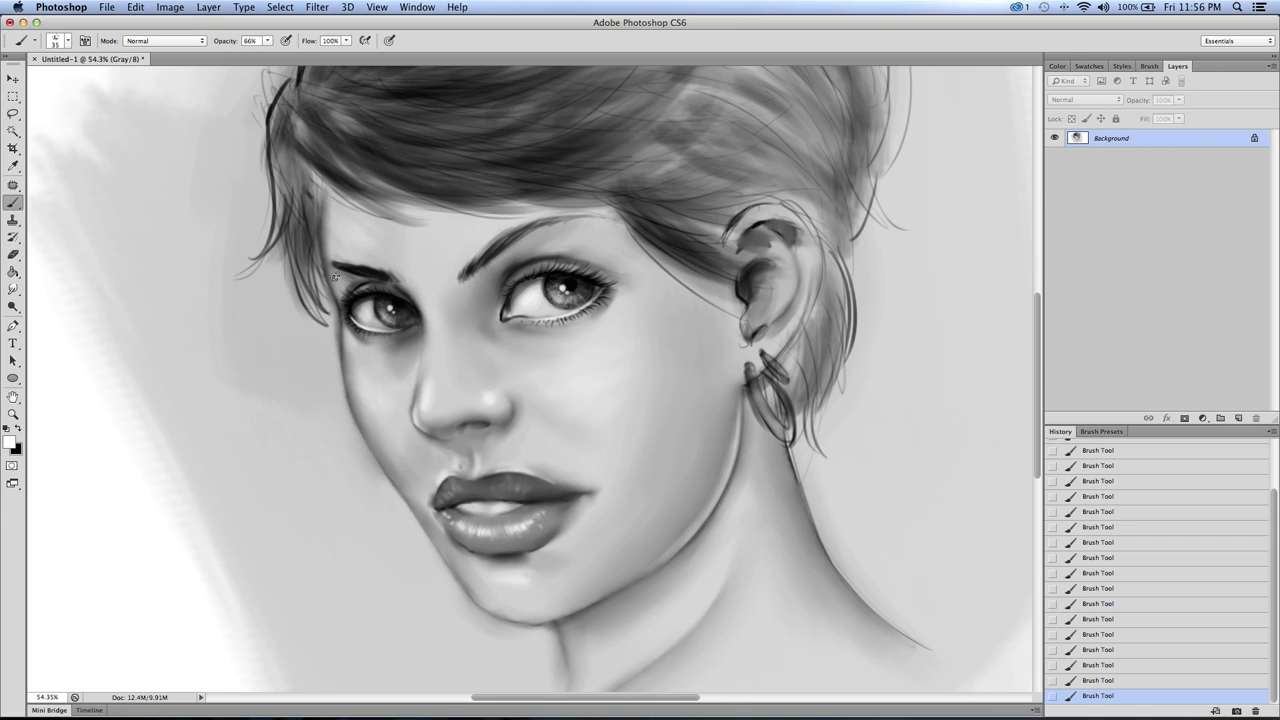
pyautogui.press(']')
pyautogui.press(']')
pyautogui.press('[')
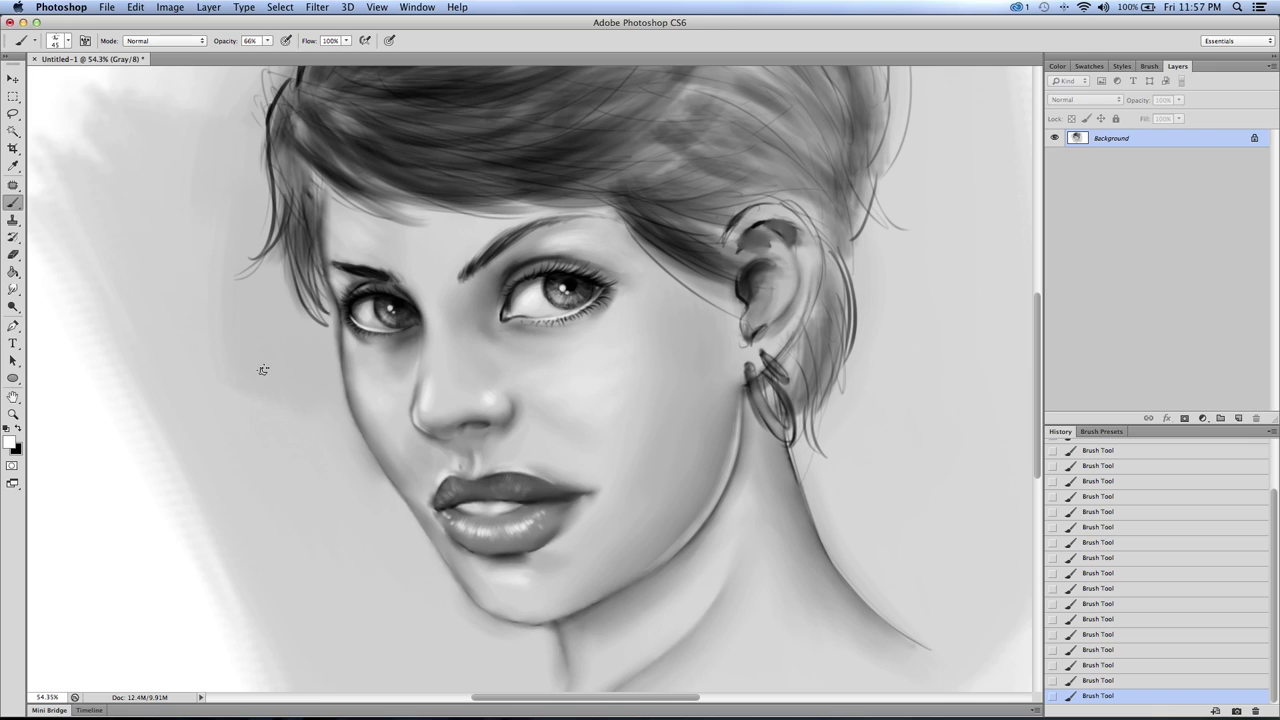
# Step: Brighten the near cheek with a larger white brush
pyautogui.press(']')
pyautogui.press(']')
pyautogui.press(']')
pyautogui.press(']')
pyautogui.press(']')
pyautogui.press(']')
# Step: Blend the highlights on the near cheek and chin into the surrounding skin with the Smudge tool
pyautogui.click(13, 289)
pyautogui.press(']')
pyautogui.press(']')
pyautogui.press(']')
pyautogui.press(']')
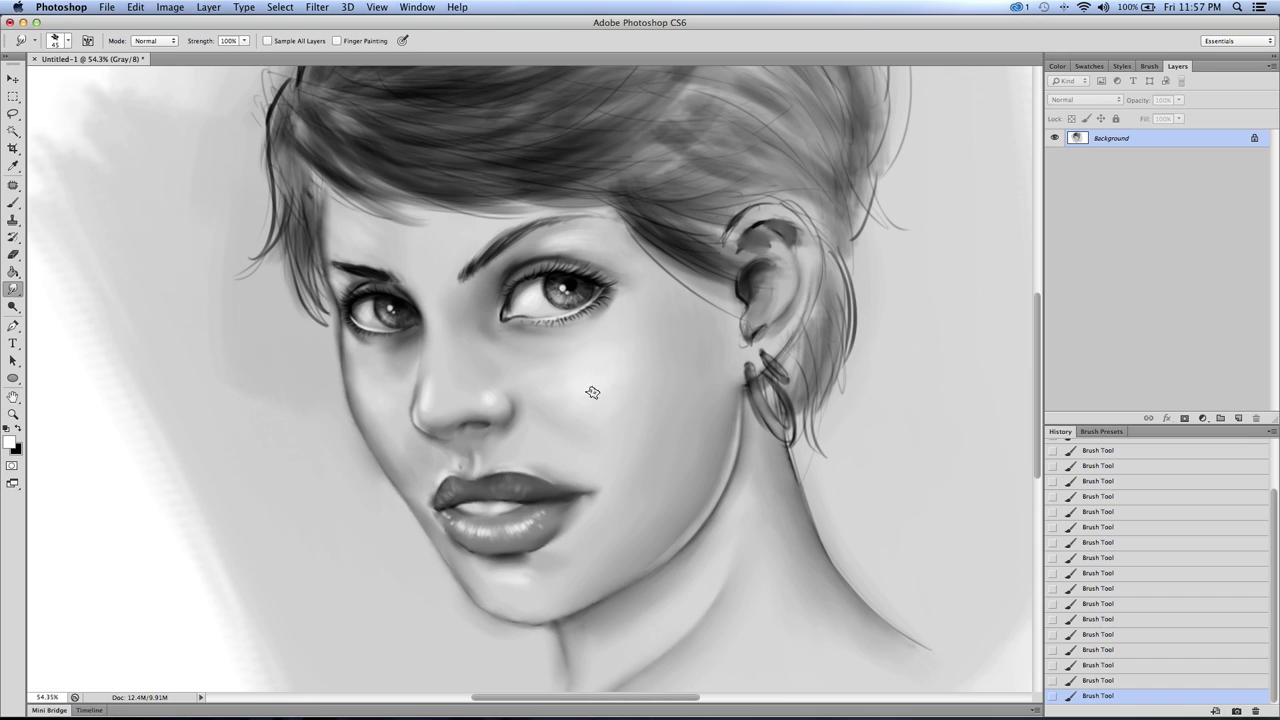
pyautogui.moveTo(587, 344); pyautogui.dragTo(613, 404)
pyautogui.moveTo(613, 404); pyautogui.dragTo(585, 397)
pyautogui.press('[')
pyautogui.moveTo(524, 582); pyautogui.dragTo(549, 578)
pyautogui.moveTo(530, 584)
pyautogui.mouseDown()
pyautogui.moveTo(517, 583)
pyautogui.moveTo(600, 537)
pyautogui.mouseUp()
# Step: Smudge the jawline rim light and the highlight along the nose, reducing the brush to 25 px
pyautogui.press('[')
pyautogui.moveTo(691, 519)
pyautogui.mouseDown()
pyautogui.moveTo(634, 569)
pyautogui.moveTo(680, 530)
pyautogui.mouseUp()
pyautogui.moveTo(680, 530)
pyautogui.mouseDown()
pyautogui.moveTo(727, 435)
pyautogui.moveTo(692, 514)
pyautogui.mouseUp()
pyautogui.moveTo(692, 520); pyautogui.dragTo(648, 560)
pyautogui.press('[')
pyautogui.moveTo(450, 453); pyautogui.dragTo(428, 388)
pyautogui.press('[')
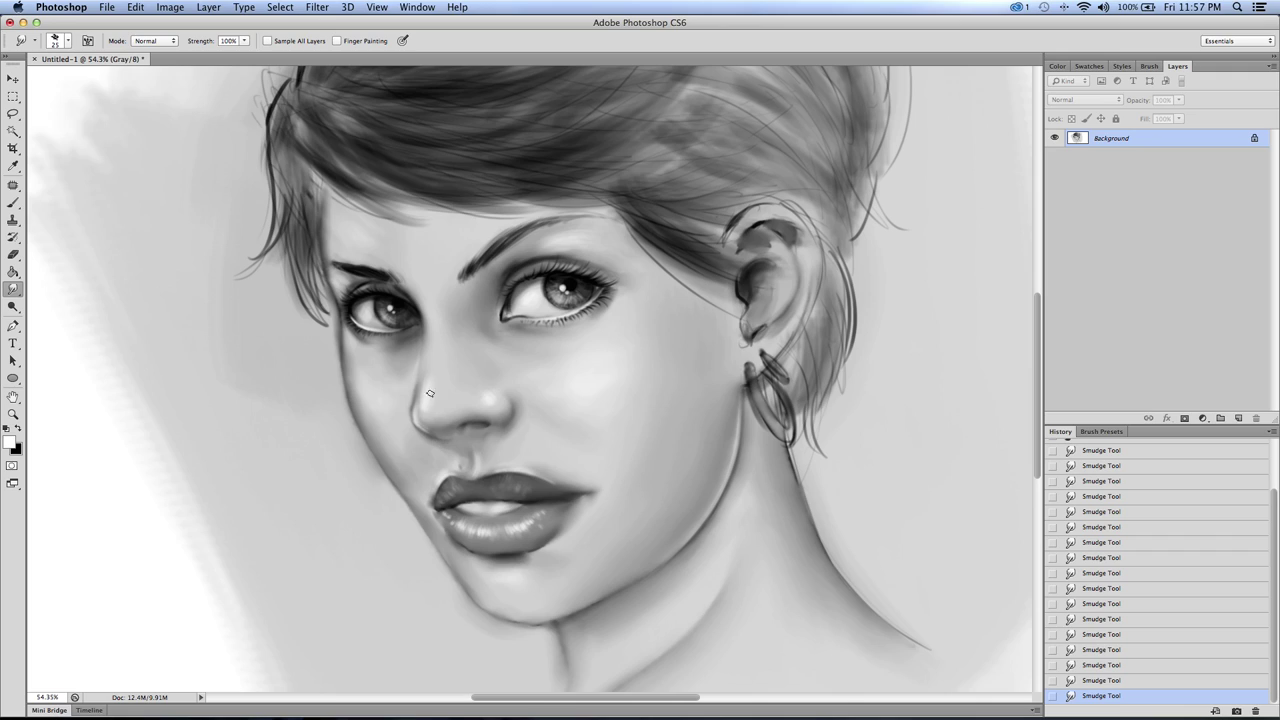
# Step: Smooth the highlights around the upper lip and nose with a smudge brush of about 35 px
pyautogui.press(']')
pyautogui.press(']')
pyautogui.press('[')
pyautogui.press(']')
pyautogui.press(']')
pyautogui.press('[')
pyautogui.press('[')
pyautogui.press('[')
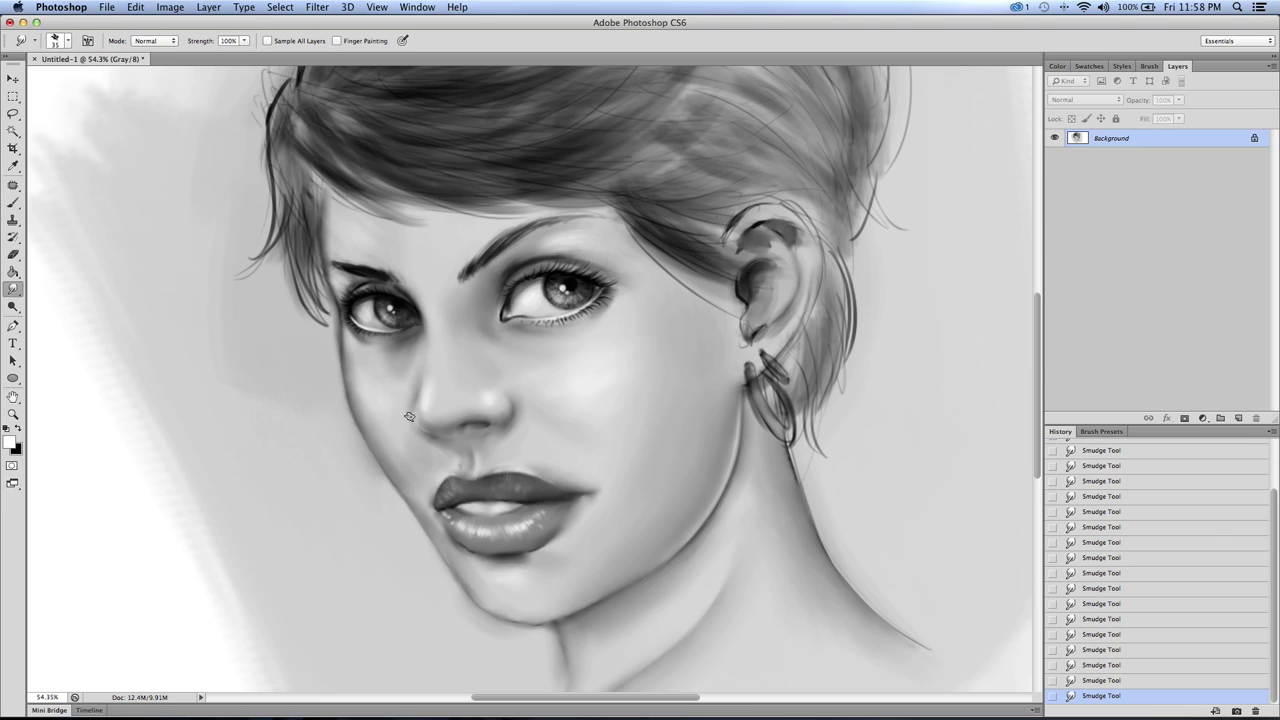
# Step: Soften the outline on the far side of the nose with the Smudge tool, and switch back to the Brush tool
pyautogui.press(']')
pyautogui.press(']')
pyautogui.press('[')
pyautogui.press(']')
pyautogui.click(13, 202)
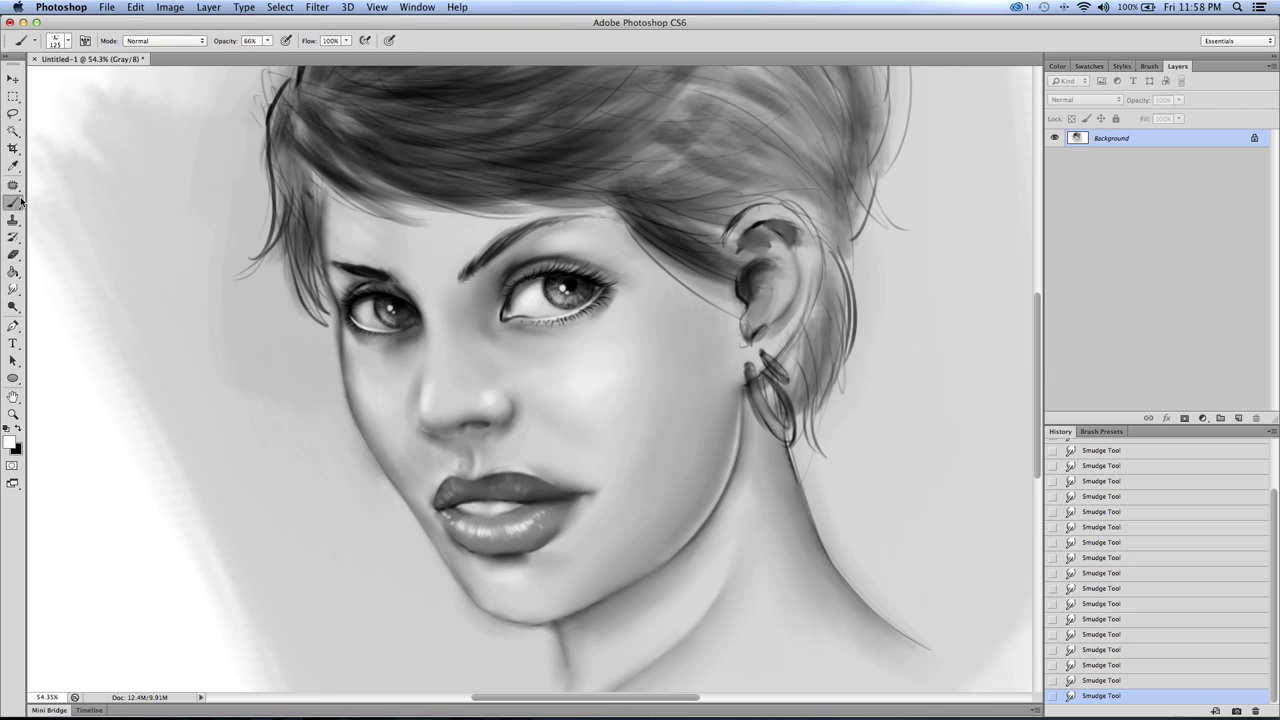
# Step: Paint fine white highlights along the bridge and side of the nose with a reduced brush size
pyautogui.press('[')
pyautogui.press('[')
pyautogui.press('[')
pyautogui.press('[')
pyautogui.press('[')
pyautogui.press('[')
pyautogui.press('[')
pyautogui.moveTo(427, 391); pyautogui.dragTo(430, 366)
pyautogui.moveTo(424, 410); pyautogui.dragTo(426, 384)
pyautogui.moveTo(426, 384)
pyautogui.mouseDown()
pyautogui.moveTo(426, 410)
pyautogui.moveTo(424, 389)
pyautogui.moveTo(413, 401)
pyautogui.moveTo(421, 429)
pyautogui.mouseUp()
# Step: Paint soft highlights between the eyes with a 70 px brush, and lighten the edge of the far cheek
pyautogui.press(']')
pyautogui.moveTo(417, 301)
pyautogui.mouseDown()
pyautogui.moveTo(408, 289)
pyautogui.moveTo(427, 332)
pyautogui.mouseUp()
pyautogui.press(']')
pyautogui.press(']')
pyautogui.press(']')
pyautogui.moveTo(427, 333)
pyautogui.mouseDown()
pyautogui.moveTo(429, 356)
pyautogui.moveTo(423, 301)
pyautogui.mouseUp()
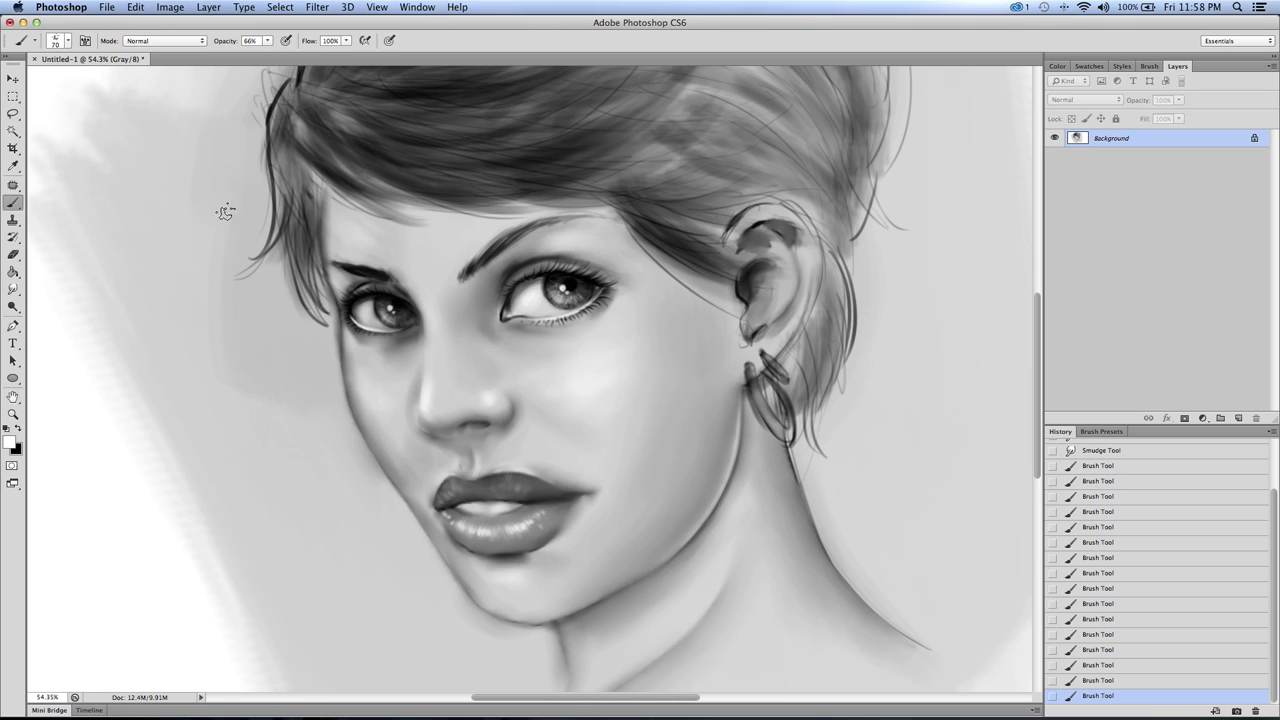
pyautogui.moveTo(352, 358); pyautogui.dragTo(365, 402)
# Step: Paint light strands across the crown of the hair with a 35 px brush
pyautogui.press('[')
pyautogui.press('[')
pyautogui.press('[')
pyautogui.press('[')
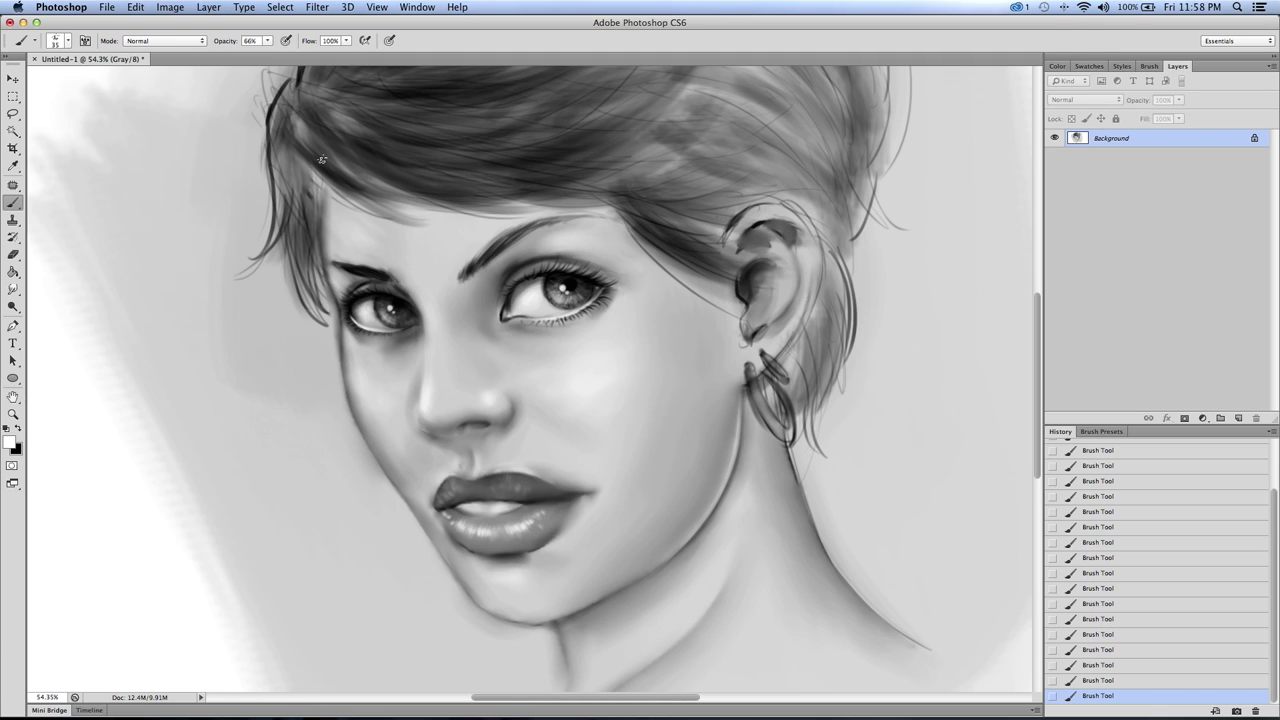
pyautogui.click(13, 414)
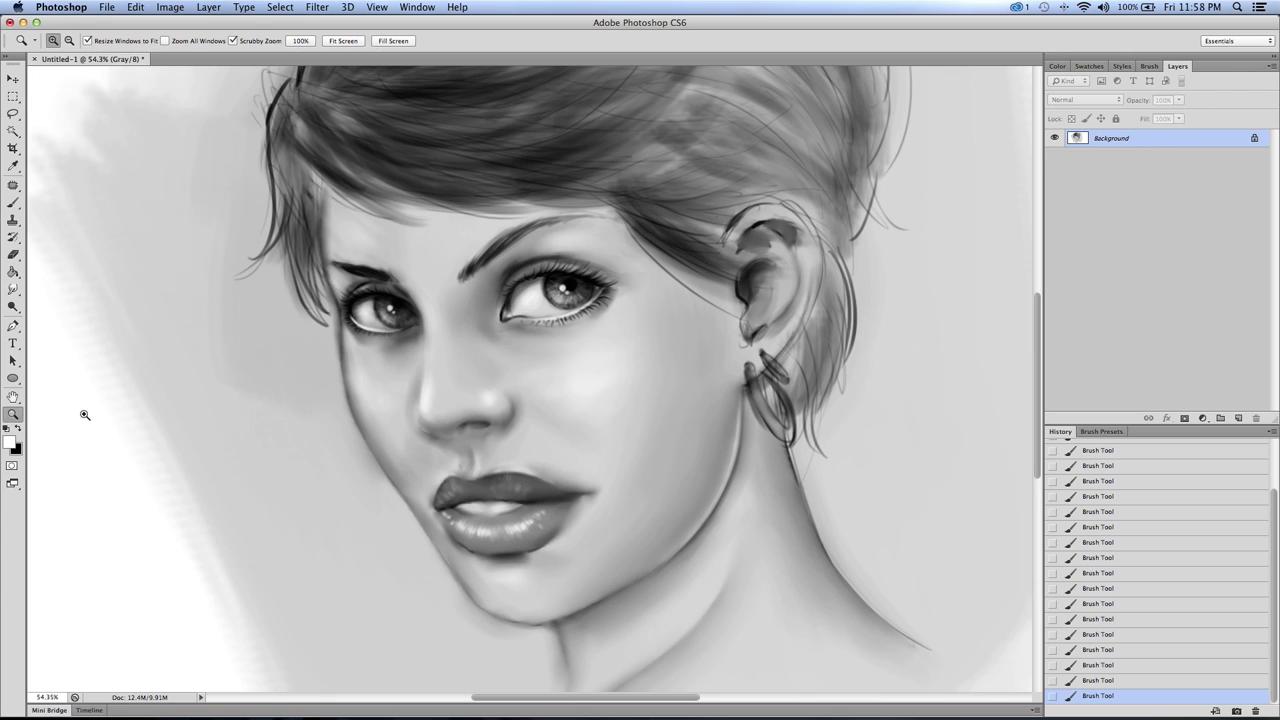
pyautogui.press('super+0')
pyautogui.click(380, 288)
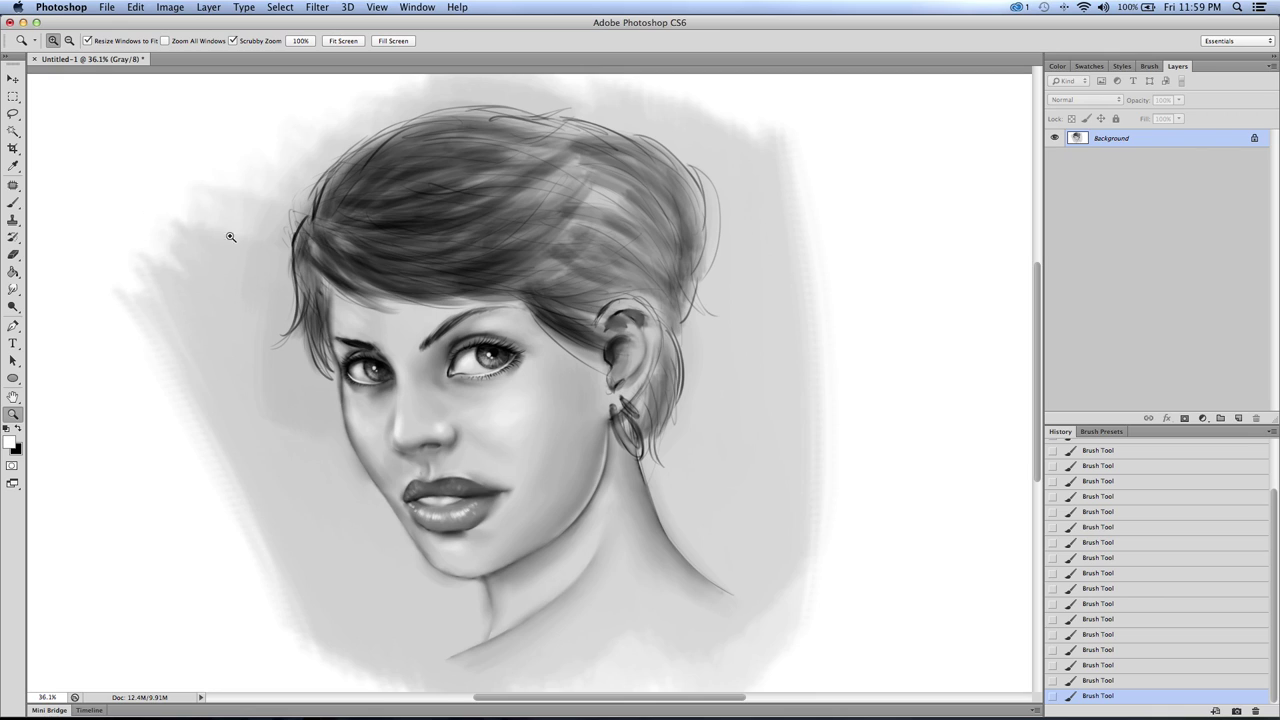
pyautogui.click(368, 247)
pyautogui.click(12, 204)
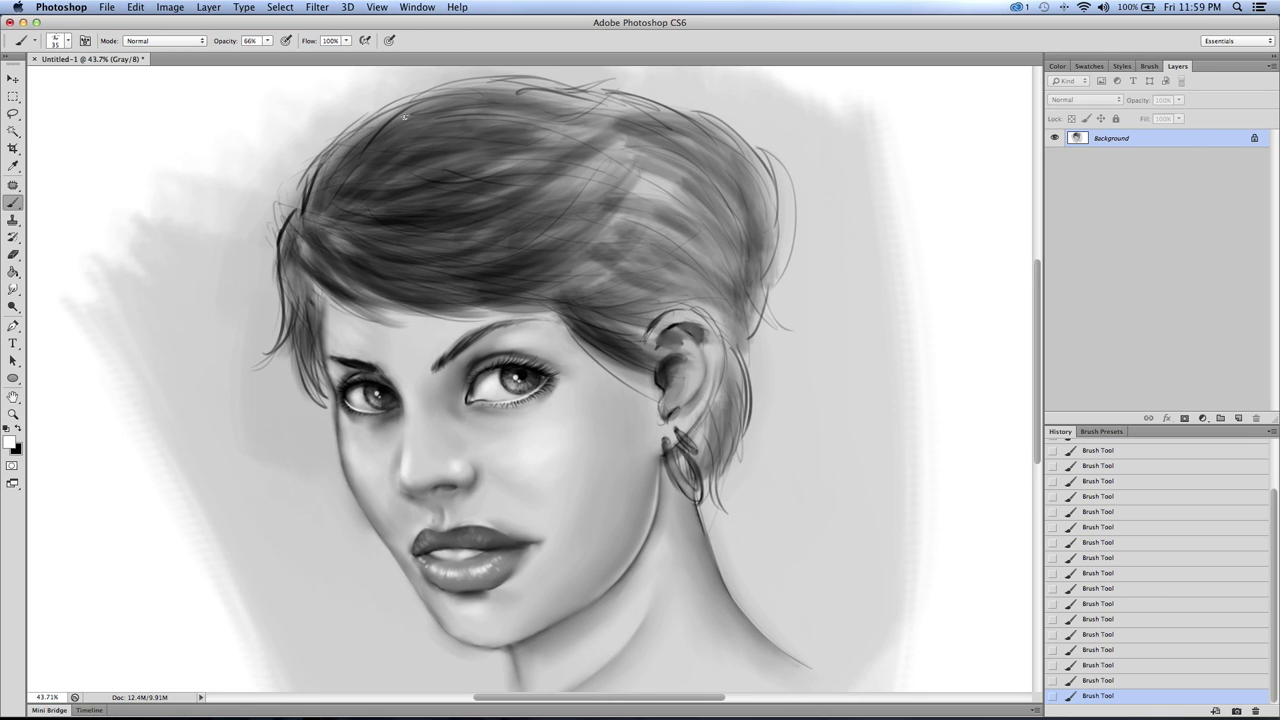
pyautogui.moveTo(388, 162); pyautogui.dragTo(498, 138)
# Step: Enlarge the brush to 60 px and paint light strands through the middle of the swept fringe
pyautogui.press(']')
pyautogui.press(']')
pyautogui.press(']')
pyautogui.press(']')
pyautogui.press(']')
pyautogui.press(']')
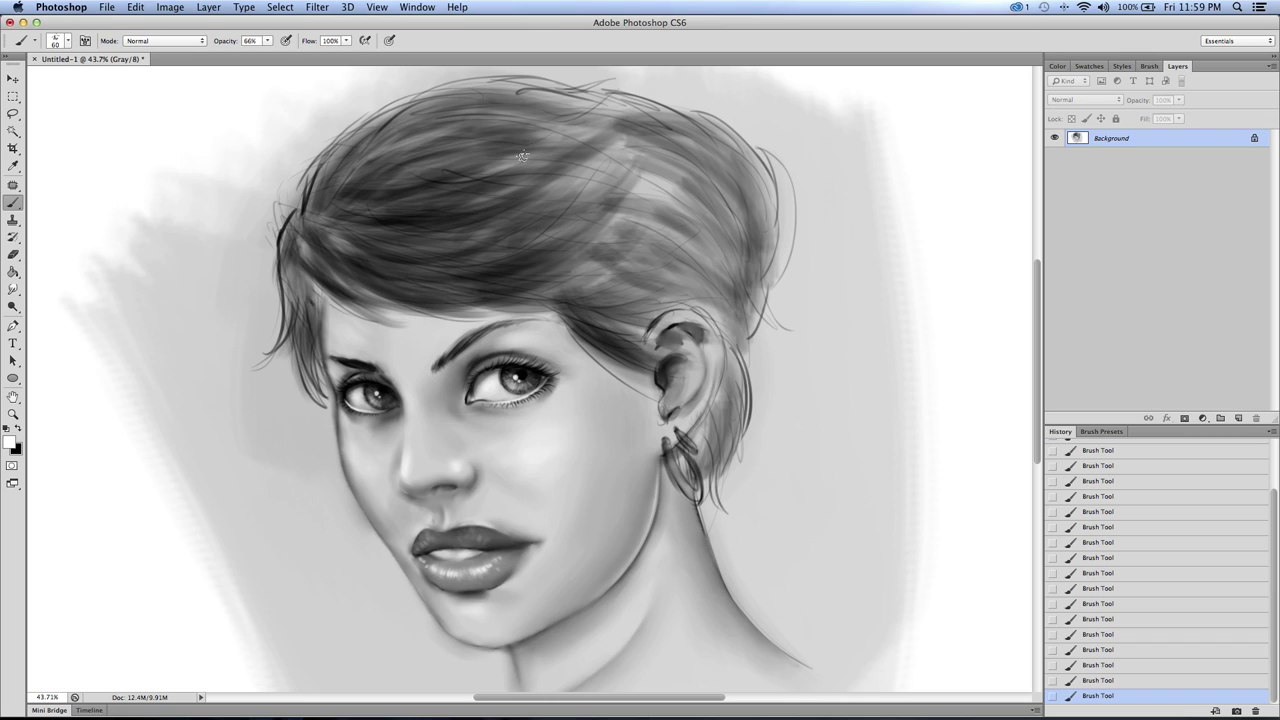
pyautogui.moveTo(514, 184)
pyautogui.mouseDown()
pyautogui.moveTo(402, 205)
pyautogui.moveTo(418, 217)
pyautogui.moveTo(544, 202)
pyautogui.mouseUp()
pyautogui.moveTo(465, 230); pyautogui.dragTo(574, 222)
pyautogui.moveTo(563, 256); pyautogui.dragTo(380, 277)
# Step: Add light strands along the lower fringe above the forehead with a slightly smaller brush
pyautogui.press('[')
pyautogui.moveTo(527, 278)
pyautogui.mouseDown()
pyautogui.moveTo(461, 261)
pyautogui.moveTo(348, 259)
pyautogui.mouseUp()
pyautogui.moveTo(437, 266); pyautogui.dragTo(320, 236)
pyautogui.moveTo(385, 281); pyautogui.dragTo(346, 261)
pyautogui.moveTo(438, 298)
pyautogui.mouseDown()
pyautogui.moveTo(558, 277)
pyautogui.moveTo(398, 259)
pyautogui.mouseUp()
# Step: Paint light strands from the parting over the upper part of the hair with an enlarged brush
pyautogui.press(']')
pyautogui.press(']')
pyautogui.moveTo(488, 219); pyautogui.dragTo(354, 224)
pyautogui.moveTo(531, 199)
pyautogui.mouseDown()
pyautogui.moveTo(424, 219)
pyautogui.moveTo(461, 220)
pyautogui.mouseUp()
pyautogui.moveTo(564, 163); pyautogui.dragTo(468, 211)
pyautogui.moveTo(488, 174)
pyautogui.mouseDown()
pyautogui.moveTo(417, 180)
pyautogui.moveTo(338, 209)
pyautogui.mouseUp()
pyautogui.moveTo(347, 195); pyautogui.dragTo(420, 149)
# Step: Add broad light strokes across the crown, and lighten the hair at the far temple with a 25 px brush
pyautogui.press(']')
pyautogui.press(']')
pyautogui.press(']')
pyautogui.moveTo(535, 120)
pyautogui.mouseDown()
pyautogui.moveTo(418, 115)
pyautogui.moveTo(301, 208)
pyautogui.moveTo(370, 157)
pyautogui.moveTo(498, 142)
pyautogui.moveTo(395, 173)
pyautogui.moveTo(553, 179)
pyautogui.moveTo(495, 165)
pyautogui.moveTo(321, 215)
pyautogui.moveTo(471, 184)
pyautogui.moveTo(530, 205)
pyautogui.moveTo(601, 178)
pyautogui.moveTo(526, 231)
pyautogui.moveTo(402, 253)
pyautogui.moveTo(514, 267)
pyautogui.moveTo(444, 287)
pyautogui.moveTo(551, 276)
pyautogui.moveTo(431, 281)
pyautogui.moveTo(327, 264)
pyautogui.moveTo(352, 281)
pyautogui.moveTo(308, 102)
pyautogui.moveTo(400, 268)
pyautogui.mouseUp()
pyautogui.press('[')
pyautogui.press('[')
pyautogui.press('[')
pyautogui.moveTo(294, 243); pyautogui.dragTo(297, 277)
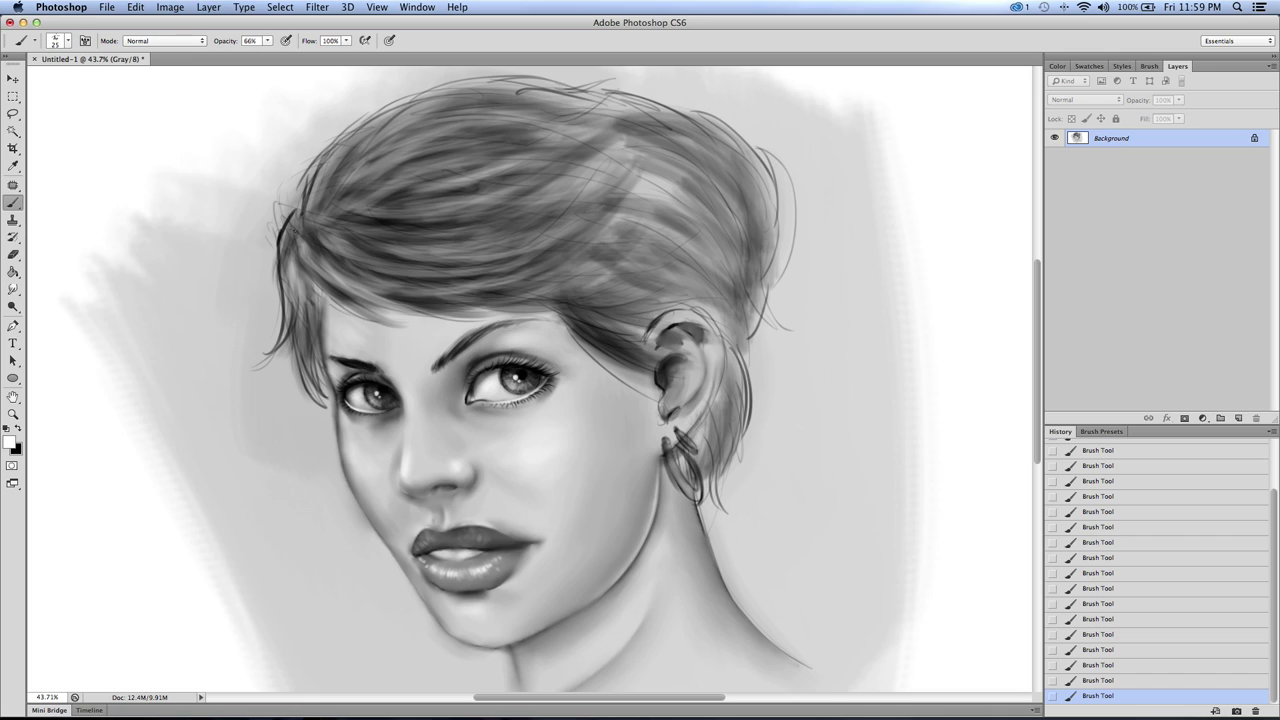
# Step: Paint light strands along the top outline of the hair with a brush of about 30 px
pyautogui.moveTo(326, 177)
pyautogui.mouseDown()
pyautogui.moveTo(350, 135)
pyautogui.moveTo(439, 112)
pyautogui.mouseUp()
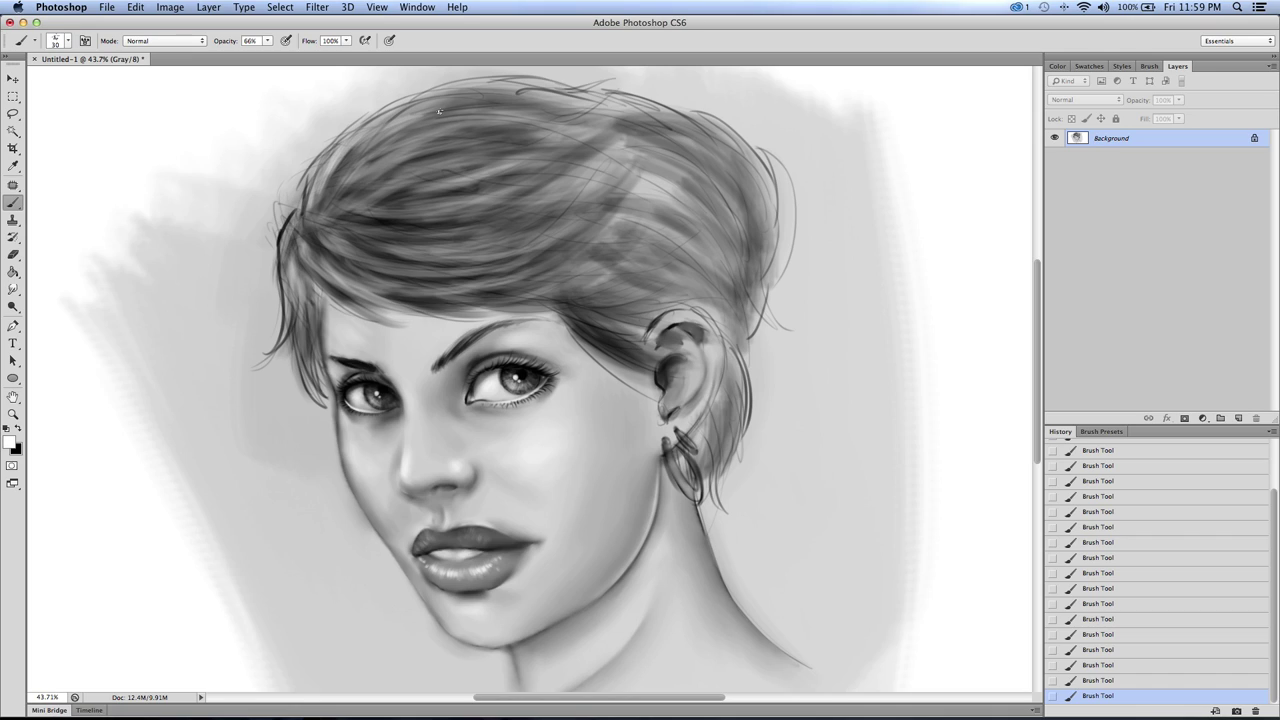
pyautogui.moveTo(537, 116)
pyautogui.mouseDown()
pyautogui.moveTo(339, 207)
pyautogui.moveTo(428, 147)
pyautogui.moveTo(385, 192)
pyautogui.moveTo(557, 211)
pyautogui.moveTo(493, 241)
pyautogui.moveTo(539, 221)
pyautogui.moveTo(341, 210)
pyautogui.moveTo(486, 236)
pyautogui.moveTo(440, 267)
pyautogui.moveTo(501, 287)
pyautogui.moveTo(661, 243)
pyautogui.moveTo(570, 295)
pyautogui.moveTo(596, 313)
pyautogui.moveTo(681, 297)
pyautogui.moveTo(626, 328)
pyautogui.moveTo(583, 320)
pyautogui.moveTo(615, 328)
pyautogui.moveTo(711, 283)
pyautogui.moveTo(580, 305)
pyautogui.moveTo(651, 282)
pyautogui.moveTo(661, 264)
pyautogui.moveTo(560, 279)
pyautogui.moveTo(586, 258)
pyautogui.moveTo(366, 264)
pyautogui.moveTo(381, 252)
pyautogui.moveTo(482, 256)
pyautogui.moveTo(467, 203)
pyautogui.moveTo(353, 236)
pyautogui.moveTo(480, 193)
pyautogui.moveTo(399, 202)
pyautogui.moveTo(397, 169)
pyautogui.moveTo(366, 156)
pyautogui.moveTo(325, 202)
pyautogui.moveTo(517, 151)
pyautogui.mouseUp()
pyautogui.press(']')
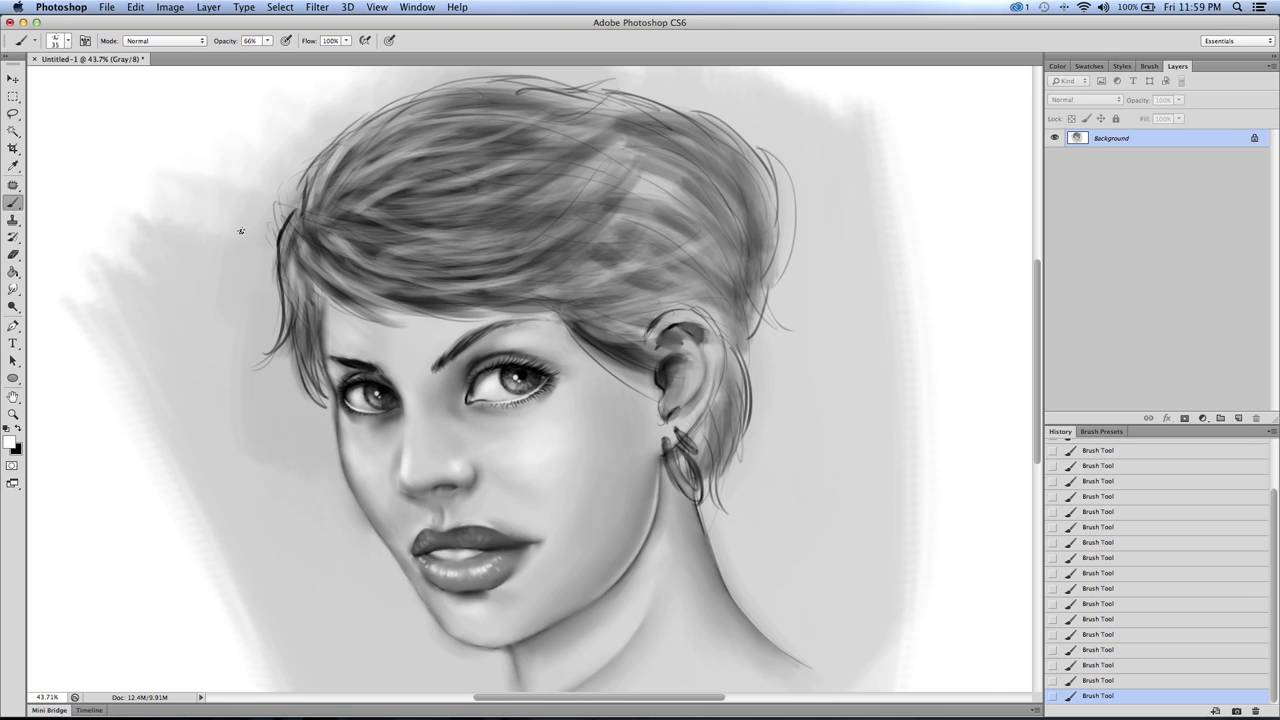
# Step: Blend the strands near the parting and crown using the Smudge tool with the Painting Brush - Hair tip at 70 px
pyautogui.click(16, 289)
pyautogui.moveTo(432, 161)
pyautogui.mouseDown()
pyautogui.moveTo(385, 180)
pyautogui.moveTo(403, 183)
pyautogui.mouseUp()
pyautogui.click(68, 41)
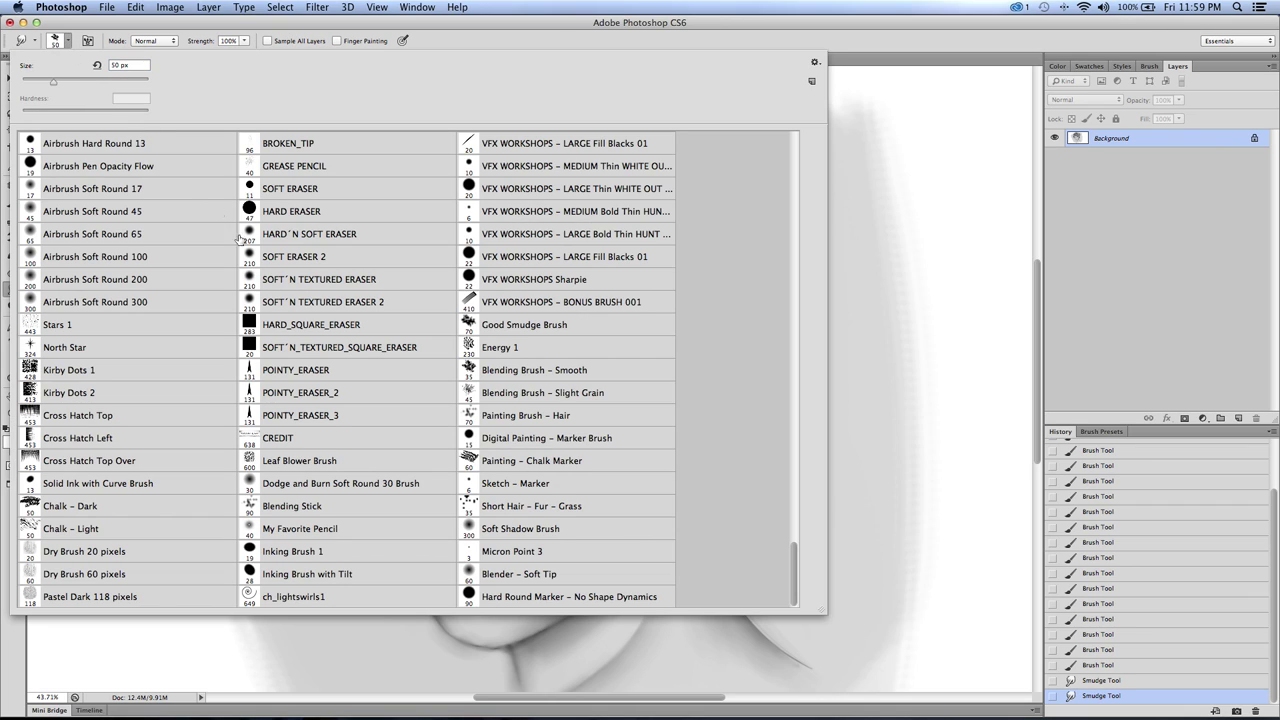
pyautogui.click(494, 418)
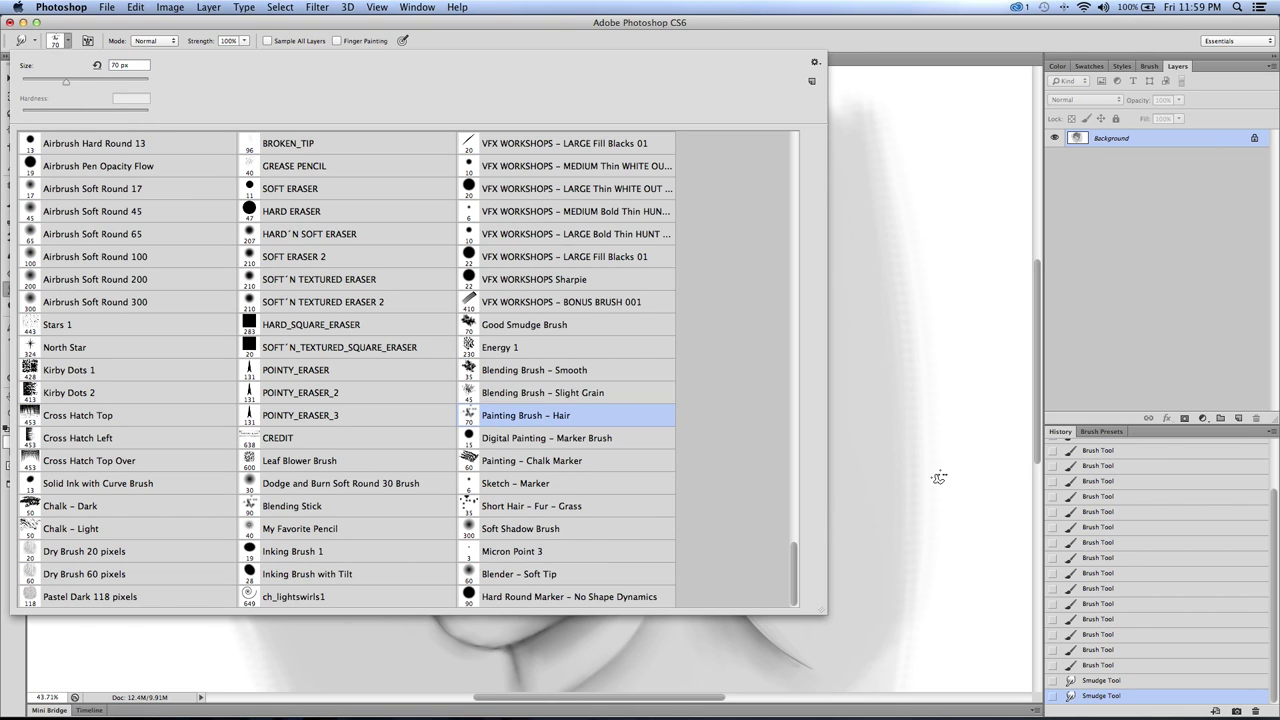
pyautogui.click(976, 477)
pyautogui.moveTo(494, 182); pyautogui.dragTo(520, 160)
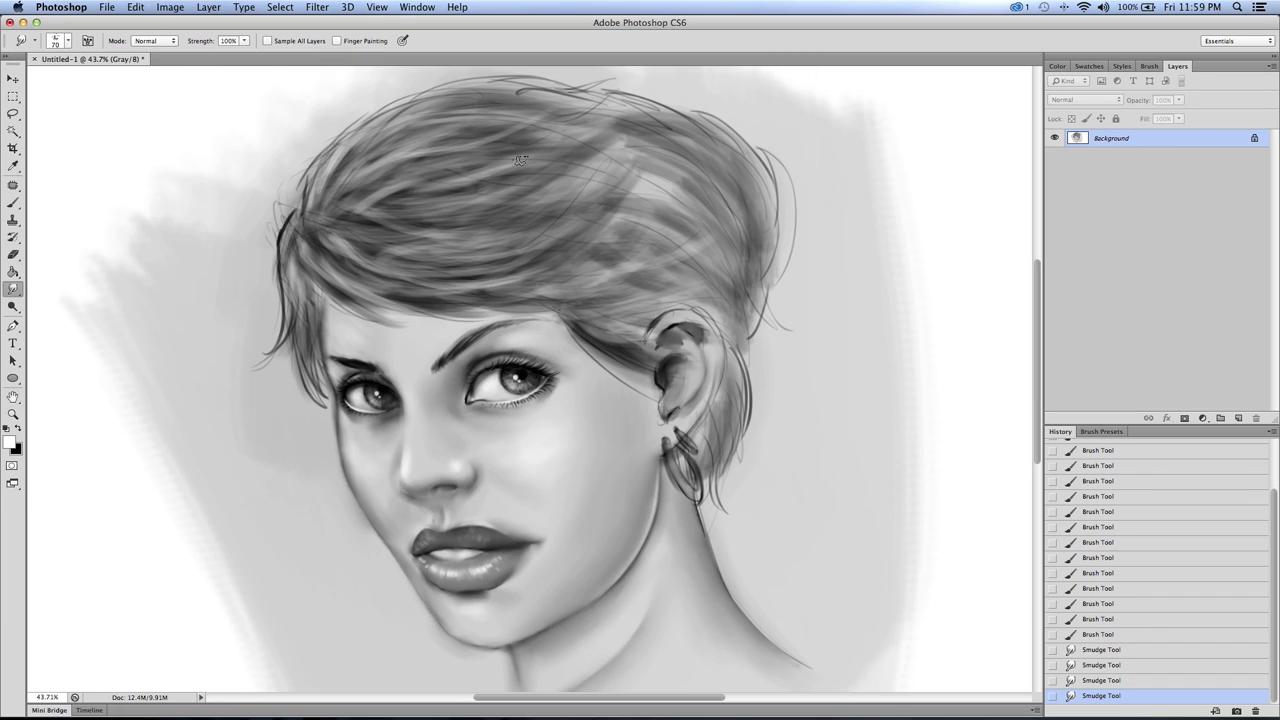
pyautogui.moveTo(413, 204); pyautogui.dragTo(385, 196)
pyautogui.moveTo(410, 205)
pyautogui.mouseDown()
pyautogui.moveTo(490, 163)
pyautogui.moveTo(403, 190)
pyautogui.moveTo(485, 154)
pyautogui.moveTo(354, 200)
pyautogui.mouseUp()
pyautogui.moveTo(474, 137); pyautogui.dragTo(410, 150)
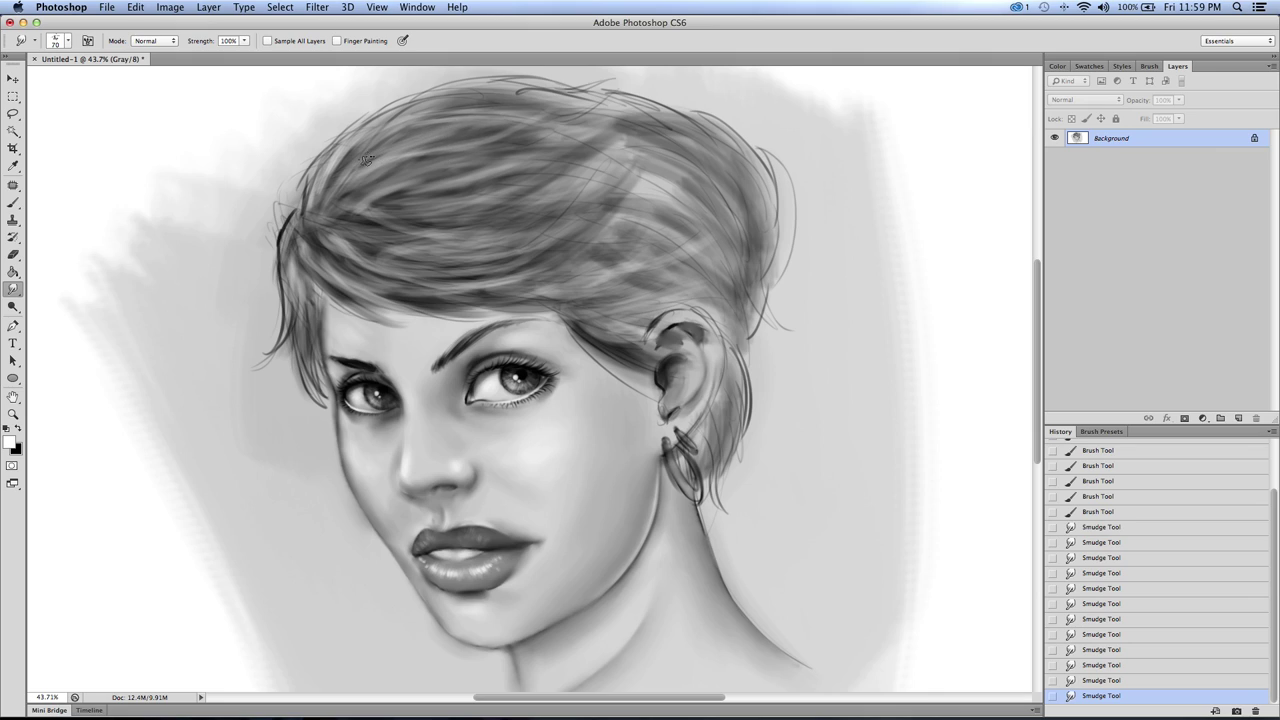
# Step: Smudge the light and dark strands of the crown and fringe together along the hair's direction towards the parting
pyautogui.moveTo(456, 101); pyautogui.dragTo(358, 145)
pyautogui.moveTo(530, 198)
pyautogui.mouseDown()
pyautogui.moveTo(455, 230)
pyautogui.moveTo(327, 215)
pyautogui.mouseUp()
pyautogui.moveTo(567, 228)
pyautogui.mouseDown()
pyautogui.moveTo(494, 264)
pyautogui.moveTo(329, 235)
pyautogui.mouseUp()
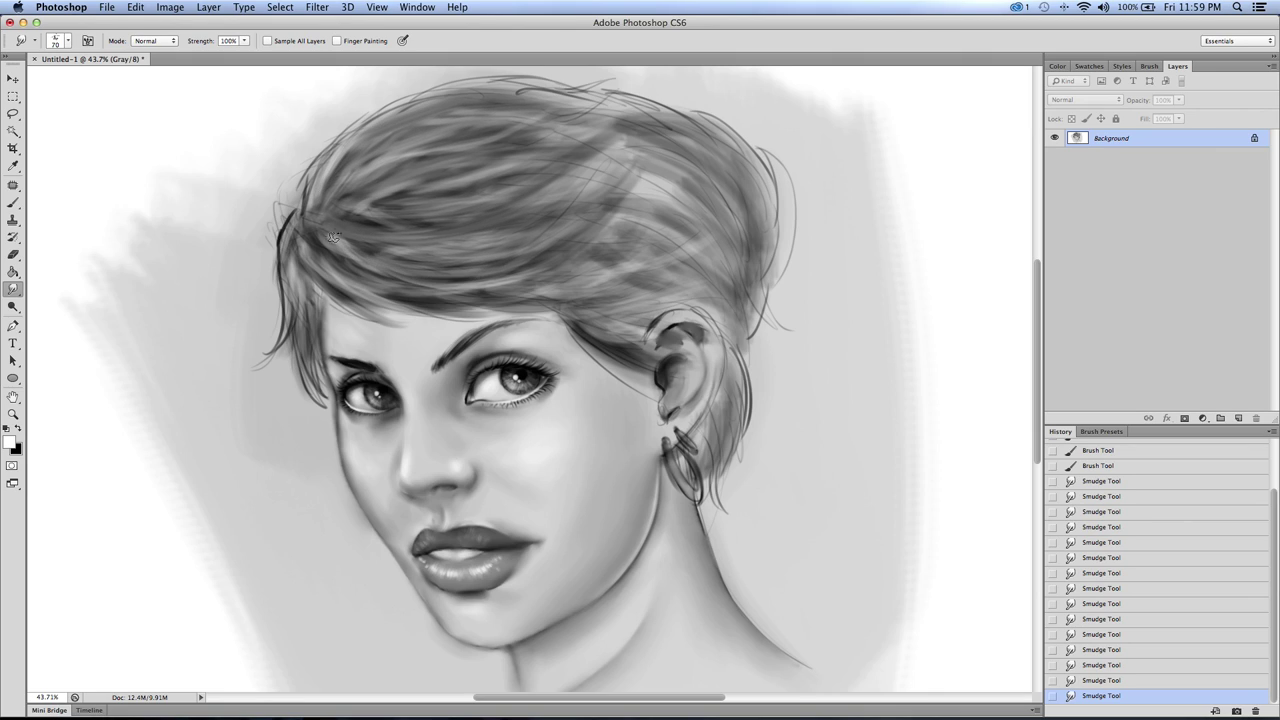
pyautogui.moveTo(588, 264)
pyautogui.mouseDown()
pyautogui.moveTo(501, 292)
pyautogui.moveTo(329, 242)
pyautogui.mouseUp()
pyautogui.moveTo(550, 235); pyautogui.dragTo(480, 248)
pyautogui.moveTo(594, 165)
pyautogui.mouseDown()
pyautogui.moveTo(488, 210)
pyautogui.moveTo(367, 212)
pyautogui.mouseUp()
pyautogui.moveTo(541, 160)
pyautogui.mouseDown()
pyautogui.moveTo(471, 189)
pyautogui.moveTo(430, 181)
pyautogui.moveTo(518, 160)
pyautogui.moveTo(352, 208)
pyautogui.mouseUp()
pyautogui.moveTo(464, 149)
pyautogui.mouseDown()
pyautogui.moveTo(399, 152)
pyautogui.moveTo(351, 184)
pyautogui.mouseUp()
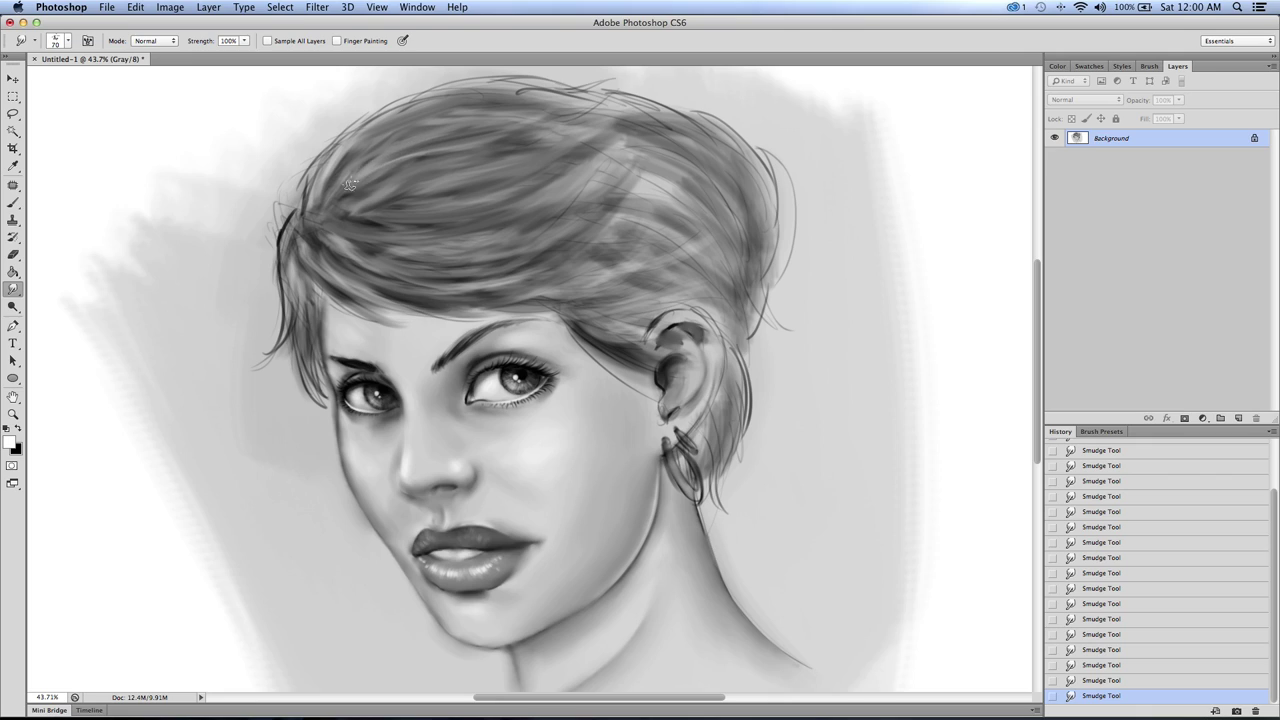
# Step: Smudge the fringe strands and pull the pale patch at the back of the crown into the surrounding hair
pyautogui.moveTo(440, 228); pyautogui.dragTo(350, 225)
pyautogui.moveTo(508, 273)
pyautogui.mouseDown()
pyautogui.moveTo(537, 264)
pyautogui.moveTo(384, 283)
pyautogui.mouseUp()
pyautogui.moveTo(649, 201); pyautogui.dragTo(540, 211)
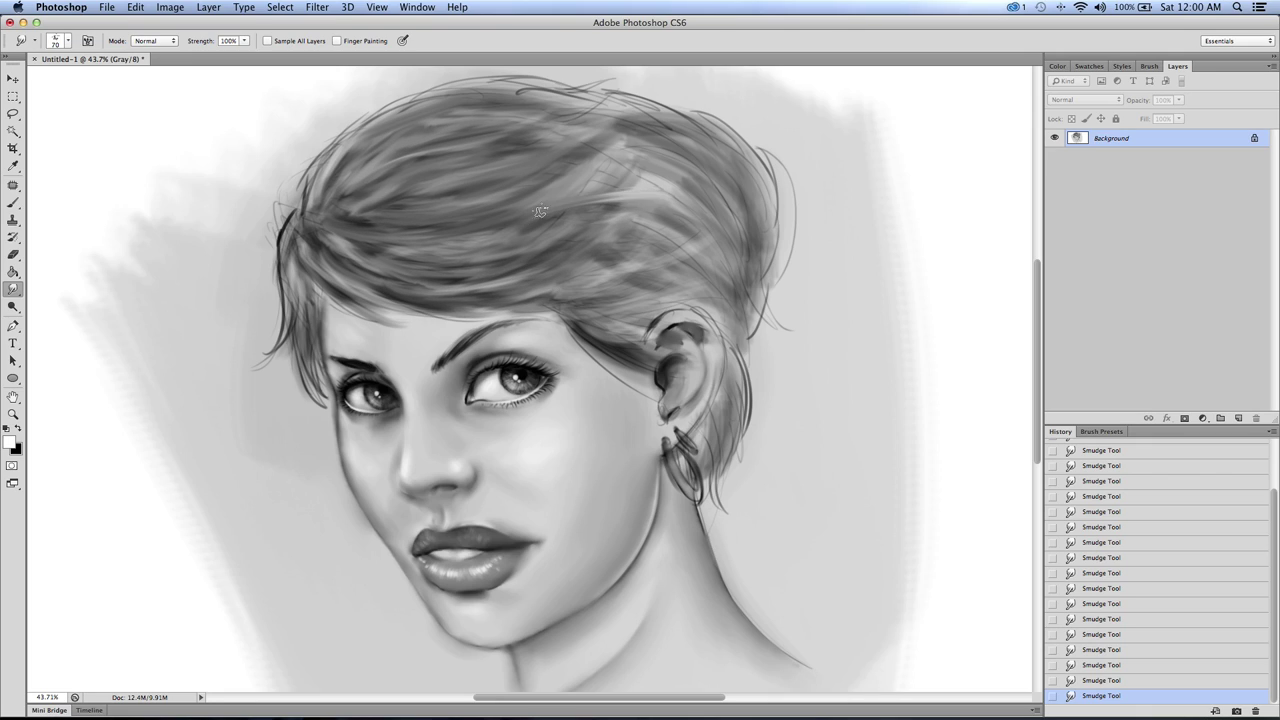
pyautogui.moveTo(670, 201)
pyautogui.mouseDown()
pyautogui.moveTo(710, 215)
pyautogui.moveTo(647, 153)
pyautogui.moveTo(690, 170)
pyautogui.moveTo(593, 117)
pyautogui.mouseUp()
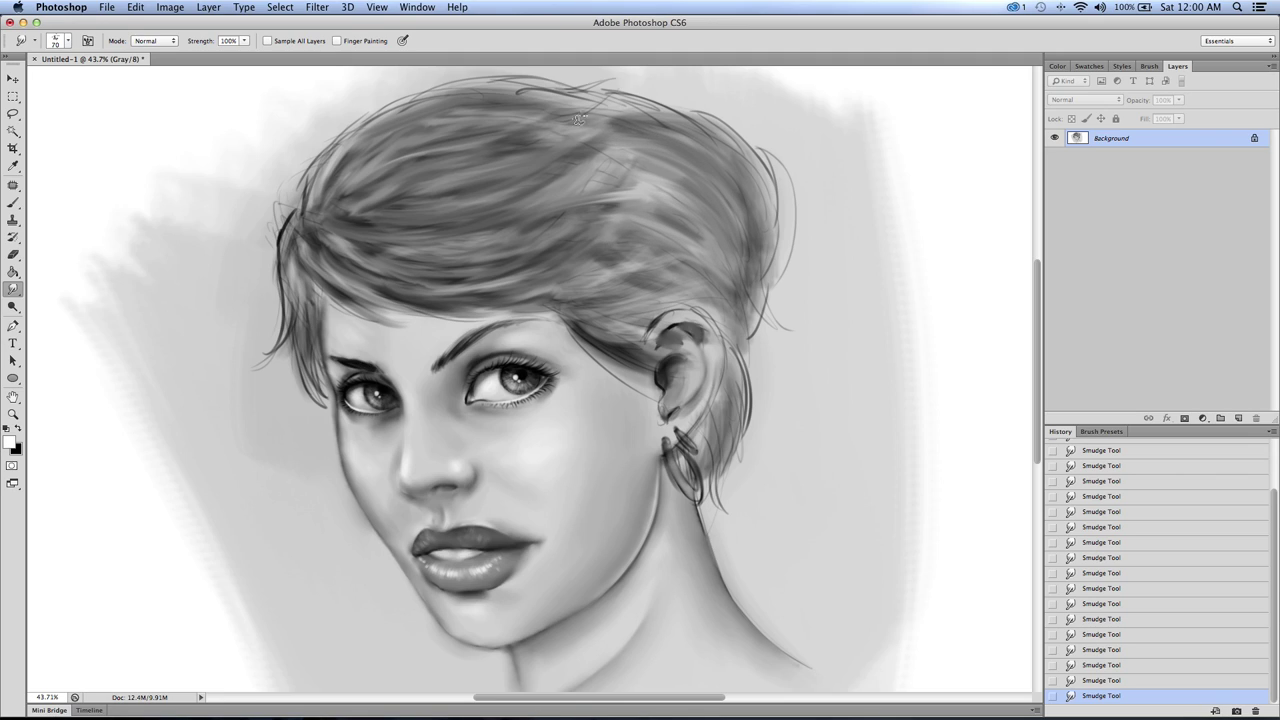
# Step: Blend the top outline, the hair above the ear and the far-side lock, reducing the smudge brush to 30 px
pyautogui.moveTo(526, 93); pyautogui.dragTo(668, 122)
pyautogui.moveTo(627, 341)
pyautogui.mouseDown()
pyautogui.moveTo(566, 306)
pyautogui.moveTo(613, 352)
pyautogui.moveTo(586, 327)
pyautogui.moveTo(372, 272)
pyautogui.moveTo(332, 241)
pyautogui.moveTo(486, 275)
pyautogui.moveTo(453, 281)
pyautogui.moveTo(377, 248)
pyautogui.moveTo(588, 321)
pyautogui.mouseUp()
pyautogui.moveTo(462, 284); pyautogui.dragTo(405, 279)
pyautogui.moveTo(348, 222)
pyautogui.mouseDown()
pyautogui.moveTo(492, 216)
pyautogui.moveTo(332, 217)
pyautogui.moveTo(456, 198)
pyautogui.moveTo(366, 239)
pyautogui.moveTo(443, 255)
pyautogui.moveTo(333, 239)
pyautogui.moveTo(360, 271)
pyautogui.moveTo(314, 240)
pyautogui.moveTo(312, 317)
pyautogui.mouseUp()
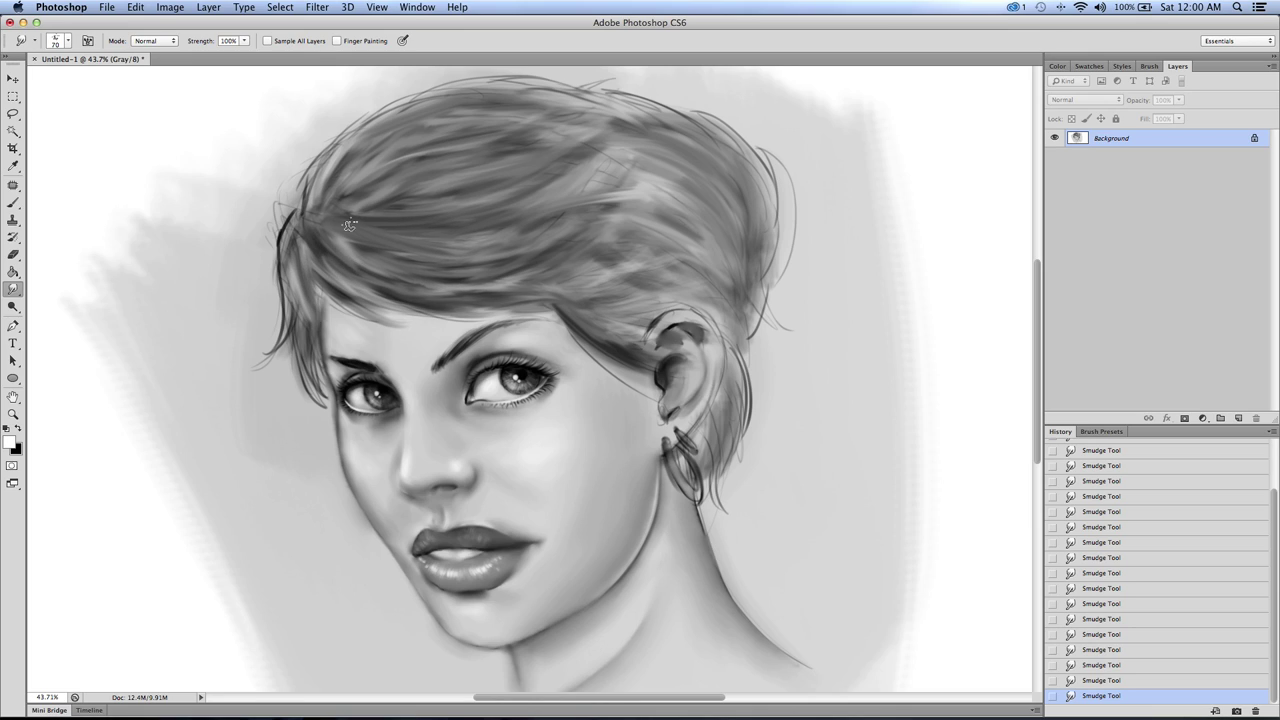
pyautogui.moveTo(390, 203)
pyautogui.mouseDown()
pyautogui.moveTo(613, 178)
pyautogui.moveTo(517, 198)
pyautogui.moveTo(688, 230)
pyautogui.moveTo(647, 208)
pyautogui.moveTo(621, 226)
pyautogui.moveTo(693, 270)
pyautogui.moveTo(578, 274)
pyautogui.moveTo(562, 305)
pyautogui.moveTo(633, 349)
pyautogui.moveTo(584, 308)
pyautogui.mouseUp()
pyautogui.press('[')
pyautogui.press('[')
pyautogui.press('[')
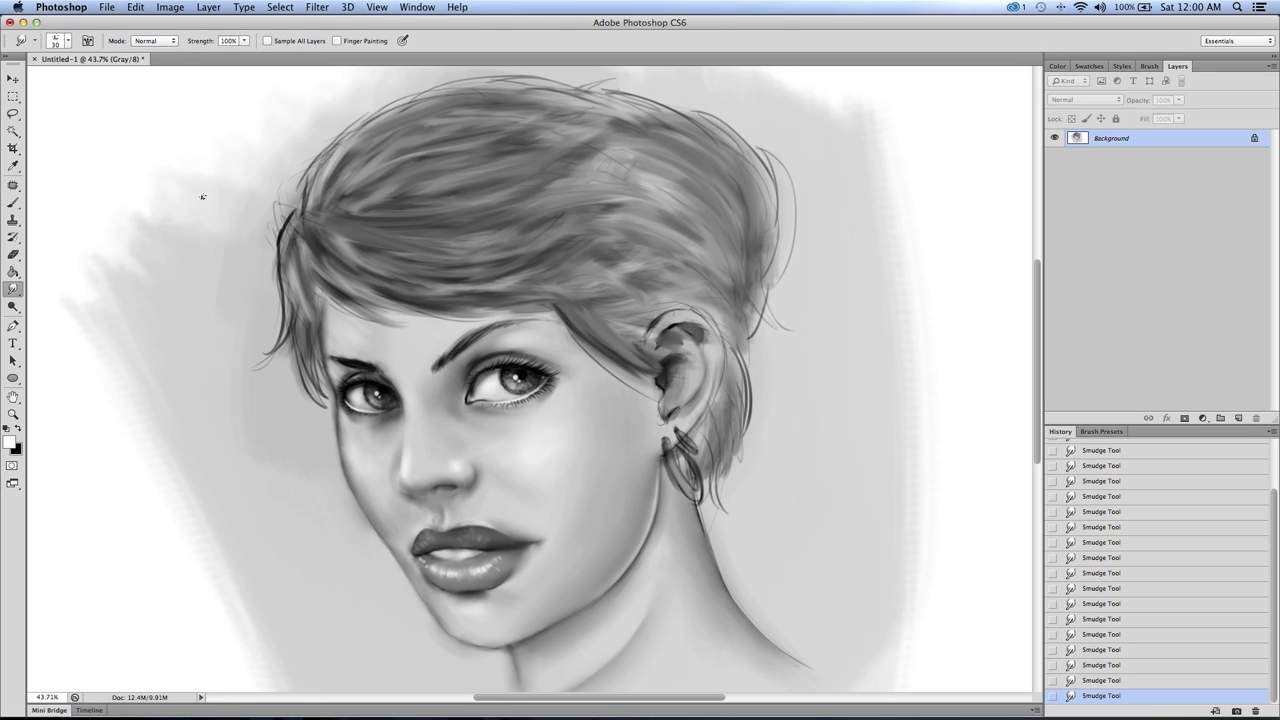
# Step: Paint black strands at 46% brush opacity from the parting down along the lower edge of the fringe
pyautogui.click(15, 205)
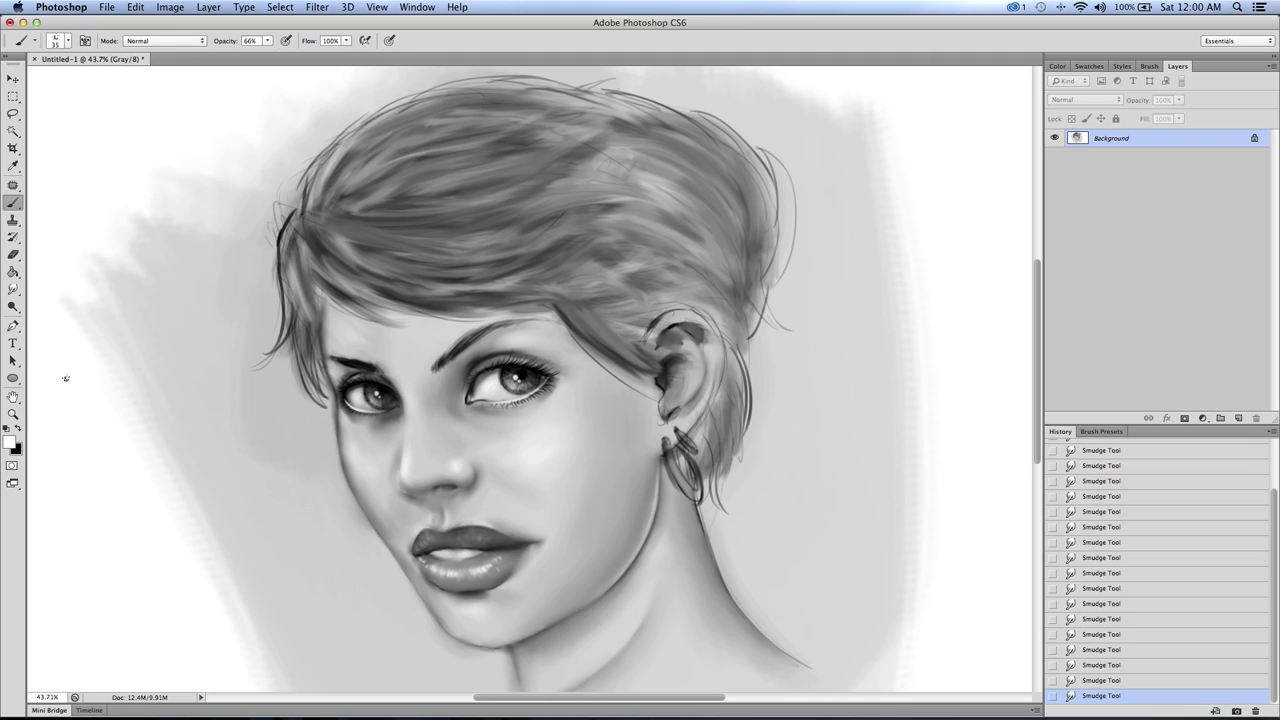
pyautogui.click(18, 428)
pyautogui.click(348, 212)
pyautogui.press(']')
pyautogui.moveTo(342, 241); pyautogui.dragTo(425, 291)
pyautogui.moveTo(338, 240); pyautogui.dragTo(418, 281)
pyautogui.moveTo(374, 264); pyautogui.dragTo(428, 284)
pyautogui.moveTo(332, 248)
pyautogui.mouseDown()
pyautogui.moveTo(395, 251)
pyautogui.moveTo(392, 290)
pyautogui.mouseUp()
pyautogui.moveTo(334, 240)
pyautogui.mouseDown()
pyautogui.moveTo(396, 251)
pyautogui.moveTo(383, 271)
pyautogui.moveTo(329, 224)
pyautogui.moveTo(456, 287)
pyautogui.moveTo(313, 242)
pyautogui.moveTo(355, 236)
pyautogui.moveTo(397, 300)
pyautogui.moveTo(303, 240)
pyautogui.moveTo(370, 243)
pyautogui.moveTo(386, 300)
pyautogui.mouseUp()
pyautogui.moveTo(306, 242)
pyautogui.mouseDown()
pyautogui.moveTo(374, 318)
pyautogui.moveTo(438, 318)
pyautogui.mouseUp()
pyautogui.moveTo(348, 298); pyautogui.dragTo(492, 320)
# Step: Darken the middle of the swept fringe with long black strands running towards the back of the head
pyautogui.moveTo(318, 250); pyautogui.dragTo(536, 294)
pyautogui.moveTo(388, 252); pyautogui.dragTo(562, 290)
pyautogui.moveTo(445, 266); pyautogui.dragTo(550, 241)
pyautogui.moveTo(360, 256)
pyautogui.mouseDown()
pyautogui.moveTo(504, 258)
pyautogui.moveTo(536, 242)
pyautogui.mouseUp()
pyautogui.moveTo(400, 263); pyautogui.dragTo(516, 232)
pyautogui.moveTo(432, 258); pyautogui.dragTo(540, 226)
pyautogui.moveTo(336, 216); pyautogui.dragTo(490, 234)
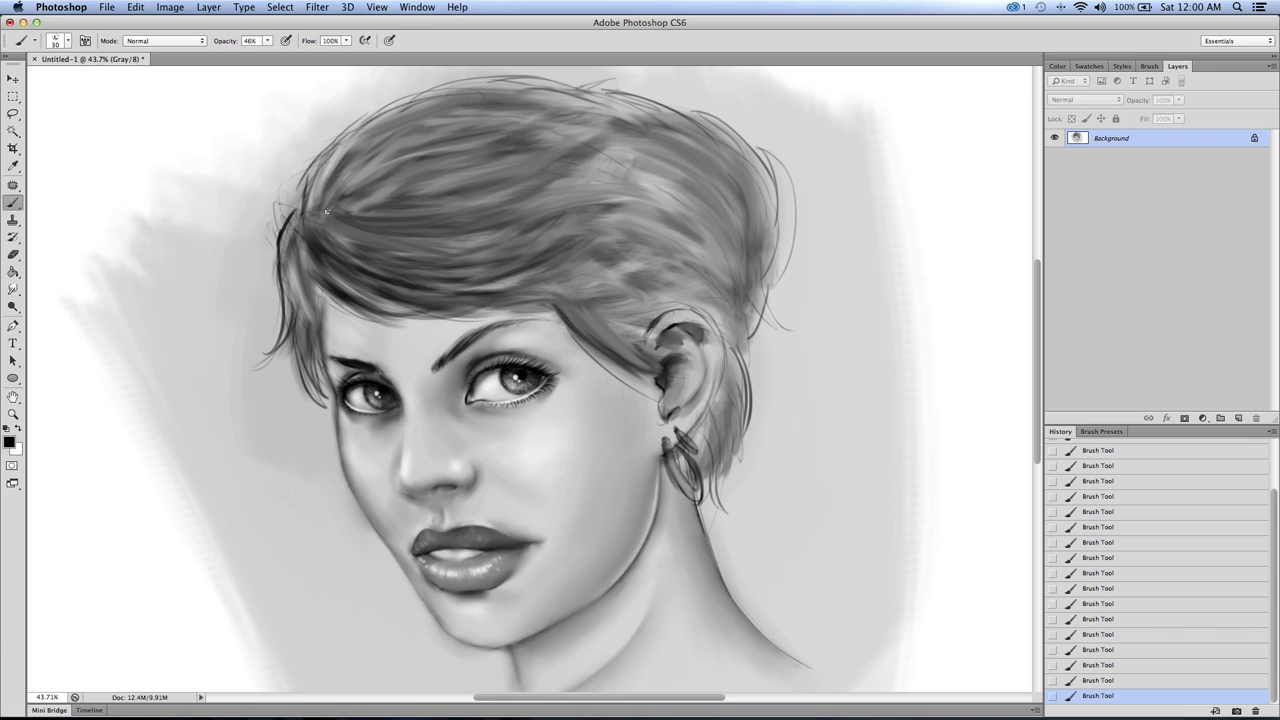
# Step: Paint dark strands from the parting across the crown and down towards the ear with a larger brush
pyautogui.moveTo(339, 216)
pyautogui.mouseDown()
pyautogui.moveTo(438, 184)
pyautogui.moveTo(571, 175)
pyautogui.mouseUp()
pyautogui.press(']')
pyautogui.press(']')
pyautogui.press(']')
pyautogui.moveTo(380, 188); pyautogui.dragTo(442, 169)
pyautogui.moveTo(322, 227)
pyautogui.mouseDown()
pyautogui.moveTo(406, 176)
pyautogui.moveTo(584, 176)
pyautogui.mouseUp()
pyautogui.moveTo(390, 214); pyautogui.dragTo(542, 182)
pyautogui.moveTo(330, 230)
pyautogui.mouseDown()
pyautogui.moveTo(412, 158)
pyautogui.moveTo(476, 146)
pyautogui.moveTo(330, 205)
pyautogui.moveTo(405, 120)
pyautogui.moveTo(530, 128)
pyautogui.moveTo(386, 129)
pyautogui.moveTo(444, 100)
pyautogui.moveTo(600, 122)
pyautogui.moveTo(370, 180)
pyautogui.moveTo(610, 192)
pyautogui.moveTo(435, 252)
pyautogui.moveTo(581, 207)
pyautogui.moveTo(480, 243)
pyautogui.moveTo(404, 212)
pyautogui.moveTo(450, 169)
pyautogui.moveTo(513, 158)
pyautogui.moveTo(600, 175)
pyautogui.moveTo(330, 150)
pyautogui.moveTo(420, 125)
pyautogui.moveTo(591, 158)
pyautogui.moveTo(650, 190)
pyautogui.moveTo(455, 195)
pyautogui.moveTo(630, 235)
pyautogui.moveTo(497, 275)
pyautogui.moveTo(648, 267)
pyautogui.moveTo(650, 330)
pyautogui.mouseUp()
# Step: Paint finer dark strands beside the ear and across the upper back of the hair with a reduced brush size
pyautogui.press('[')
pyautogui.press('[')
pyautogui.press('[')
pyautogui.moveTo(553, 304); pyautogui.dragTo(656, 375)
pyautogui.moveTo(574, 325)
pyautogui.mouseDown()
pyautogui.moveTo(698, 382)
pyautogui.moveTo(684, 398)
pyautogui.moveTo(718, 408)
pyautogui.mouseUp()
pyautogui.moveTo(560, 300)
pyautogui.mouseDown()
pyautogui.moveTo(600, 308)
pyautogui.moveTo(682, 292)
pyautogui.moveTo(657, 274)
pyautogui.moveTo(700, 272)
pyautogui.moveTo(665, 245)
pyautogui.moveTo(730, 217)
pyautogui.moveTo(594, 103)
pyautogui.mouseUp()
# Step: Darken the top of the crown and the hair at the far temple, enlarging the brush between strokes
pyautogui.press(']')
pyautogui.moveTo(356, 208)
pyautogui.mouseDown()
pyautogui.moveTo(505, 200)
pyautogui.moveTo(409, 203)
pyautogui.moveTo(375, 240)
pyautogui.moveTo(500, 226)
pyautogui.moveTo(511, 216)
pyautogui.moveTo(410, 252)
pyautogui.moveTo(349, 211)
pyautogui.moveTo(533, 149)
pyautogui.moveTo(396, 168)
pyautogui.moveTo(456, 118)
pyautogui.moveTo(557, 108)
pyautogui.moveTo(370, 108)
pyautogui.moveTo(602, 103)
pyautogui.moveTo(415, 88)
pyautogui.mouseUp()
pyautogui.press(']')
pyautogui.press(']')
pyautogui.press(']')
pyautogui.press(']')
pyautogui.moveTo(296, 189); pyautogui.dragTo(297, 301)
# Step: Add dark strands at the far-side edge of the fringe and across its middle, ending with a 60 px brush
pyautogui.press('[')
pyautogui.moveTo(288, 238)
pyautogui.mouseDown()
pyautogui.moveTo(313, 325)
pyautogui.moveTo(360, 333)
pyautogui.mouseUp()
pyautogui.moveTo(288, 283); pyautogui.dragTo(377, 326)
pyautogui.moveTo(289, 256)
pyautogui.mouseDown()
pyautogui.moveTo(464, 308)
pyautogui.moveTo(542, 270)
pyautogui.moveTo(632, 197)
pyautogui.mouseUp()
pyautogui.press(']')
pyautogui.press(']')
pyautogui.press(']')
pyautogui.press(']')
pyautogui.moveTo(474, 258); pyautogui.dragTo(636, 206)
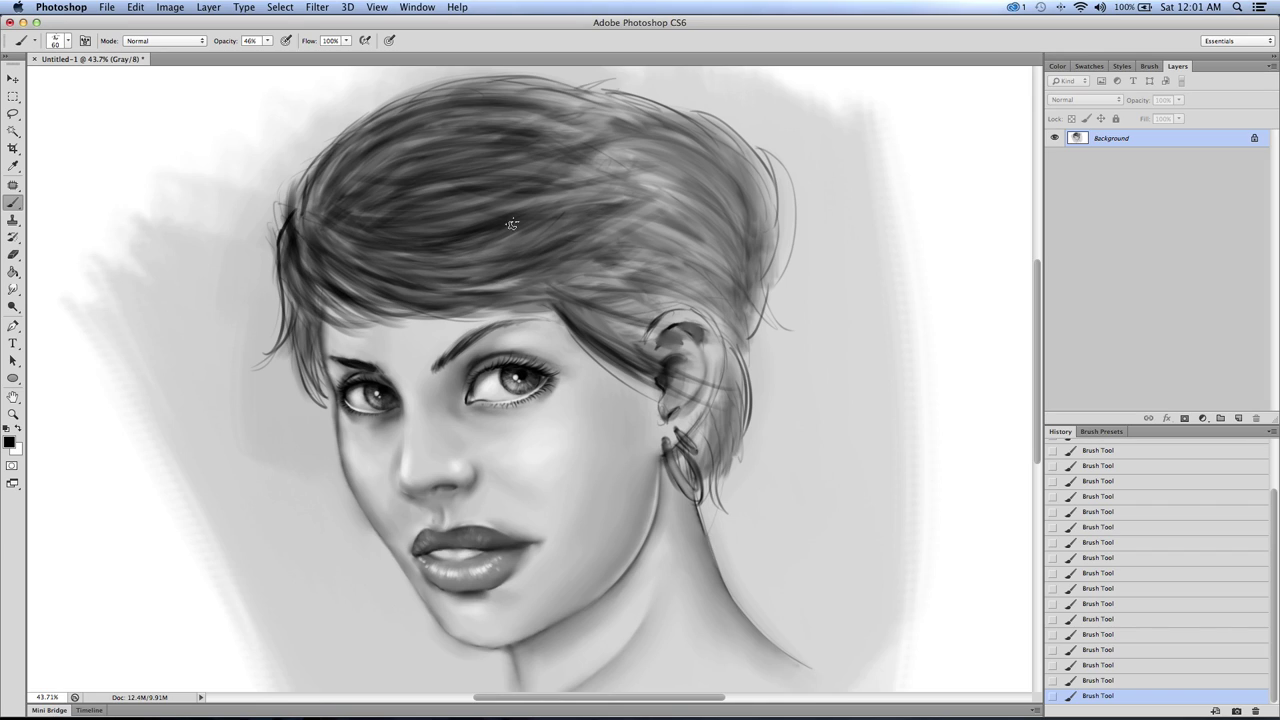
# Step: Extend dark strands from the fringe and crown into the lighter hair at the back of the head
pyautogui.moveTo(512, 228); pyautogui.dragTo(578, 212)
pyautogui.moveTo(426, 254); pyautogui.dragTo(598, 217)
pyautogui.moveTo(498, 276)
pyautogui.mouseDown()
pyautogui.moveTo(636, 231)
pyautogui.moveTo(612, 242)
pyautogui.mouseUp()
pyautogui.moveTo(540, 290)
pyautogui.mouseDown()
pyautogui.moveTo(670, 263)
pyautogui.moveTo(676, 280)
pyautogui.mouseUp()
pyautogui.moveTo(538, 295); pyautogui.dragTo(581, 285)
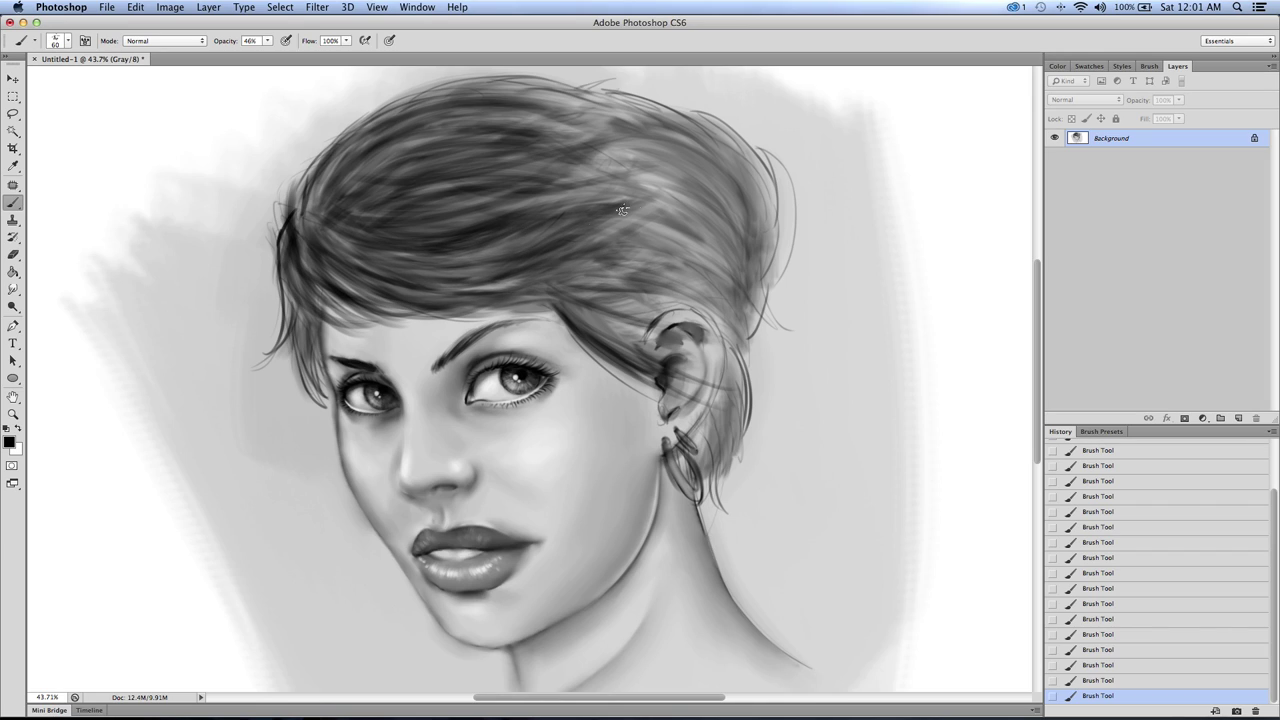
pyautogui.moveTo(618, 170)
pyautogui.mouseDown()
pyautogui.moveTo(450, 210)
pyautogui.moveTo(544, 178)
pyautogui.mouseUp()
pyautogui.press('[')
pyautogui.moveTo(664, 168); pyautogui.dragTo(580, 184)
pyautogui.moveTo(618, 176)
pyautogui.mouseDown()
pyautogui.moveTo(514, 157)
pyautogui.moveTo(408, 190)
pyautogui.mouseUp()
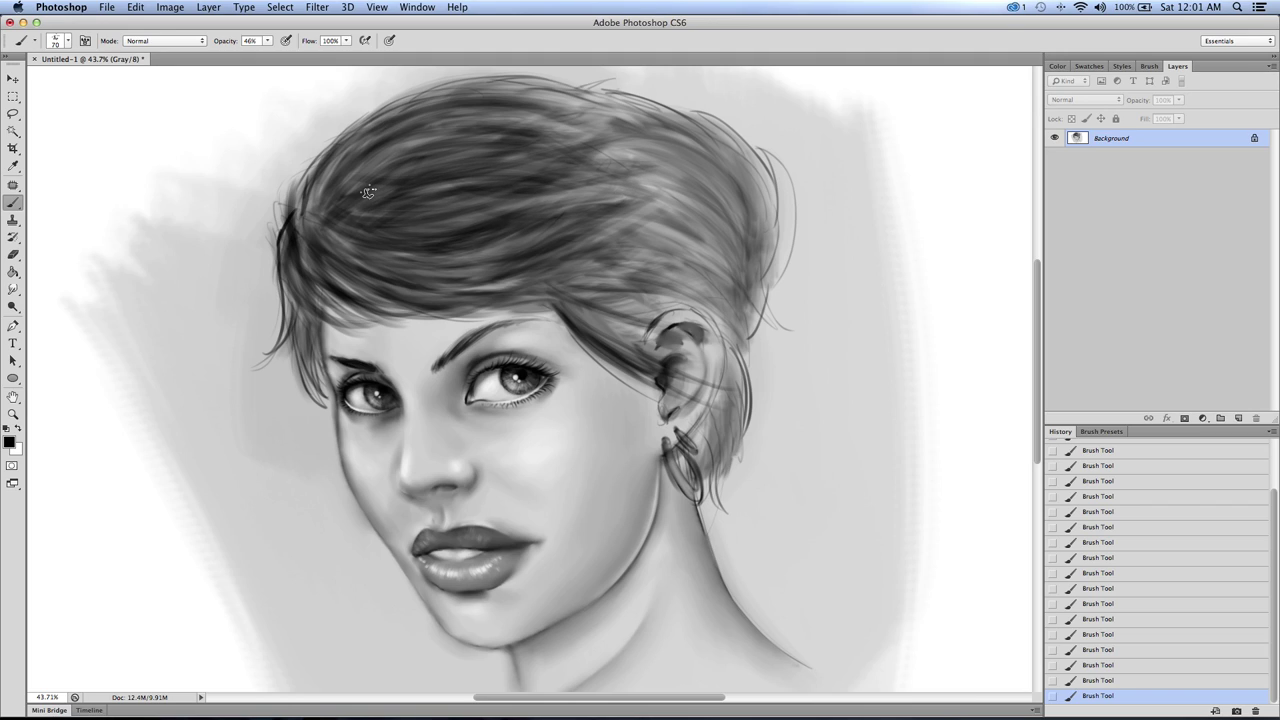
# Step: Darken the hair above and behind the ear, the back of the head and the lock at the far temple
pyautogui.moveTo(508, 281); pyautogui.dragTo(636, 304)
pyautogui.moveTo(564, 281); pyautogui.dragTo(712, 308)
pyautogui.moveTo(578, 308)
pyautogui.mouseDown()
pyautogui.moveTo(655, 336)
pyautogui.moveTo(620, 330)
pyautogui.moveTo(670, 275)
pyautogui.moveTo(740, 310)
pyautogui.moveTo(600, 244)
pyautogui.moveTo(720, 276)
pyautogui.moveTo(625, 212)
pyautogui.moveTo(700, 205)
pyautogui.moveTo(619, 160)
pyautogui.moveTo(735, 222)
pyautogui.moveTo(742, 388)
pyautogui.moveTo(700, 525)
pyautogui.moveTo(745, 498)
pyautogui.moveTo(717, 469)
pyautogui.moveTo(716, 290)
pyautogui.moveTo(696, 212)
pyautogui.moveTo(730, 240)
pyautogui.moveTo(688, 140)
pyautogui.mouseUp()
pyautogui.moveTo(303, 230)
pyautogui.mouseDown()
pyautogui.moveTo(374, 260)
pyautogui.moveTo(461, 268)
pyautogui.moveTo(525, 194)
pyautogui.moveTo(538, 230)
pyautogui.moveTo(559, 156)
pyautogui.moveTo(314, 208)
pyautogui.moveTo(395, 120)
pyautogui.moveTo(639, 157)
pyautogui.moveTo(420, 137)
pyautogui.moveTo(650, 140)
pyautogui.moveTo(558, 288)
pyautogui.moveTo(647, 322)
pyautogui.moveTo(530, 298)
pyautogui.mouseUp()
pyautogui.moveTo(316, 278)
pyautogui.mouseDown()
pyautogui.moveTo(354, 320)
pyautogui.moveTo(303, 370)
pyautogui.moveTo(289, 324)
pyautogui.mouseUp()
# Step: Set up the Dodge tool with the Blender - Soft Tip brush, the Highlights range and 49% exposure for work on the whole portrait
pyautogui.click(8, 416)
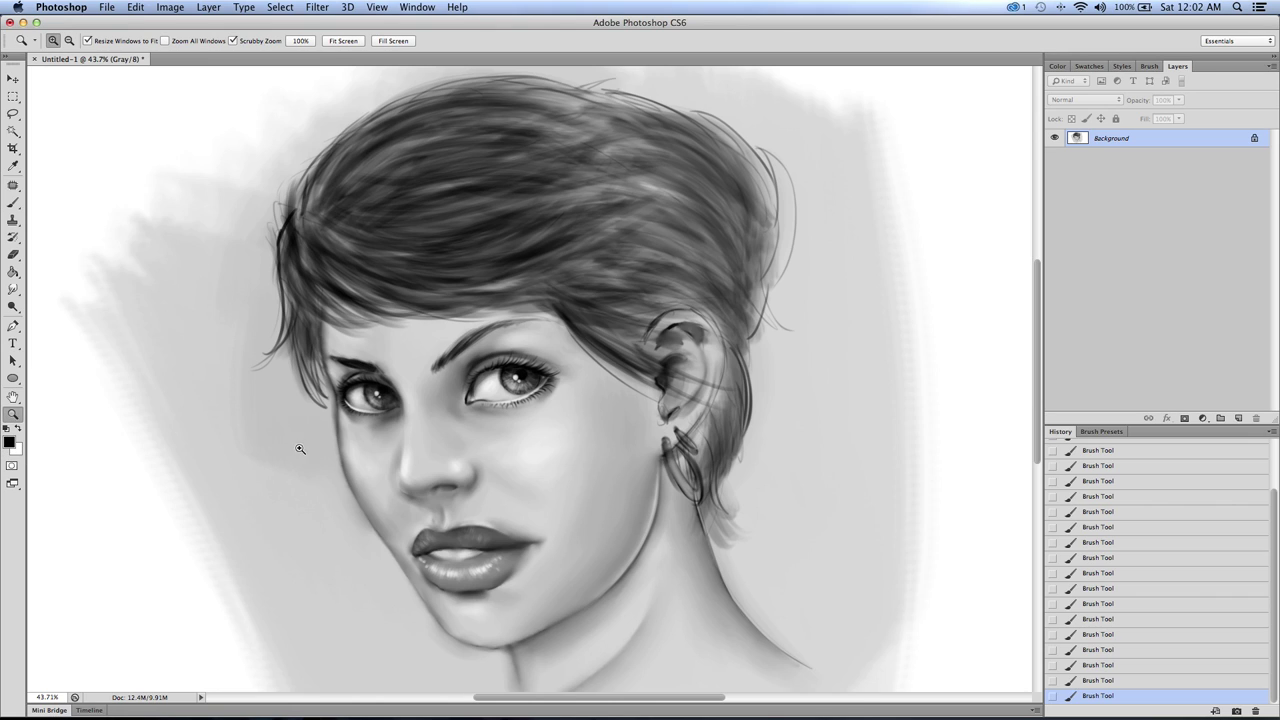
pyautogui.moveTo(300, 443); pyautogui.dragTo(271, 443)
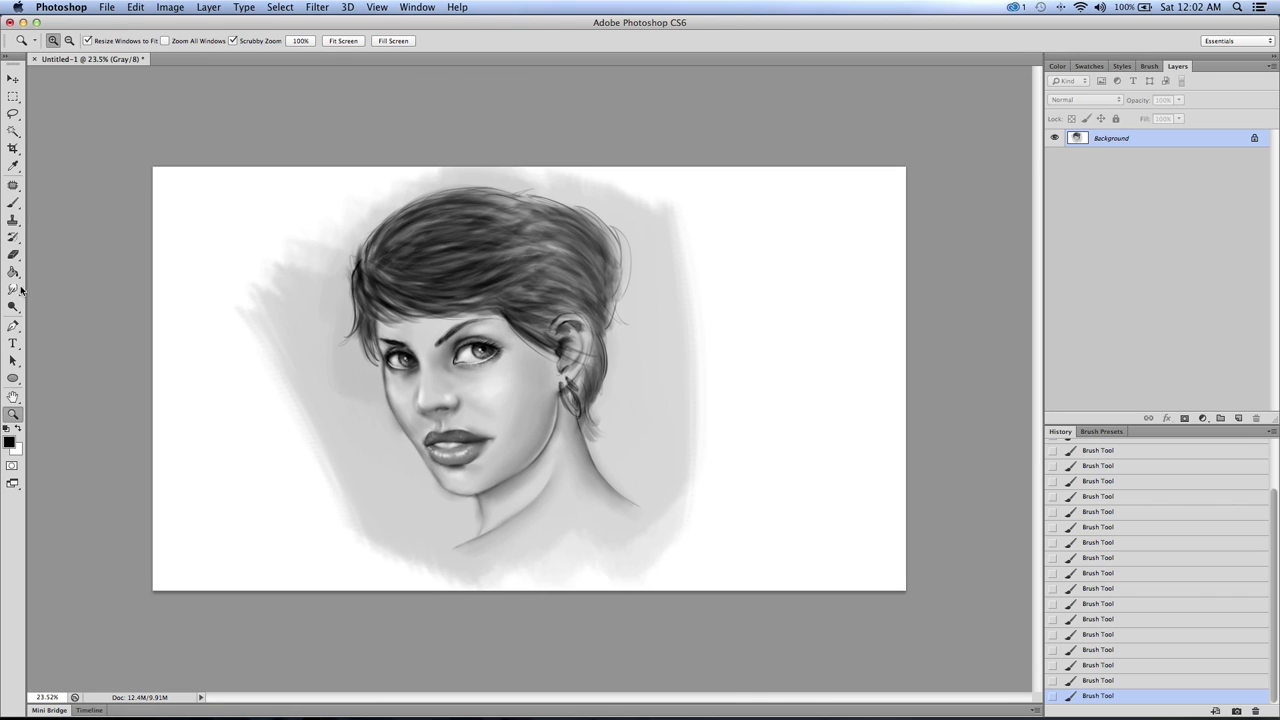
pyautogui.click(13, 307)
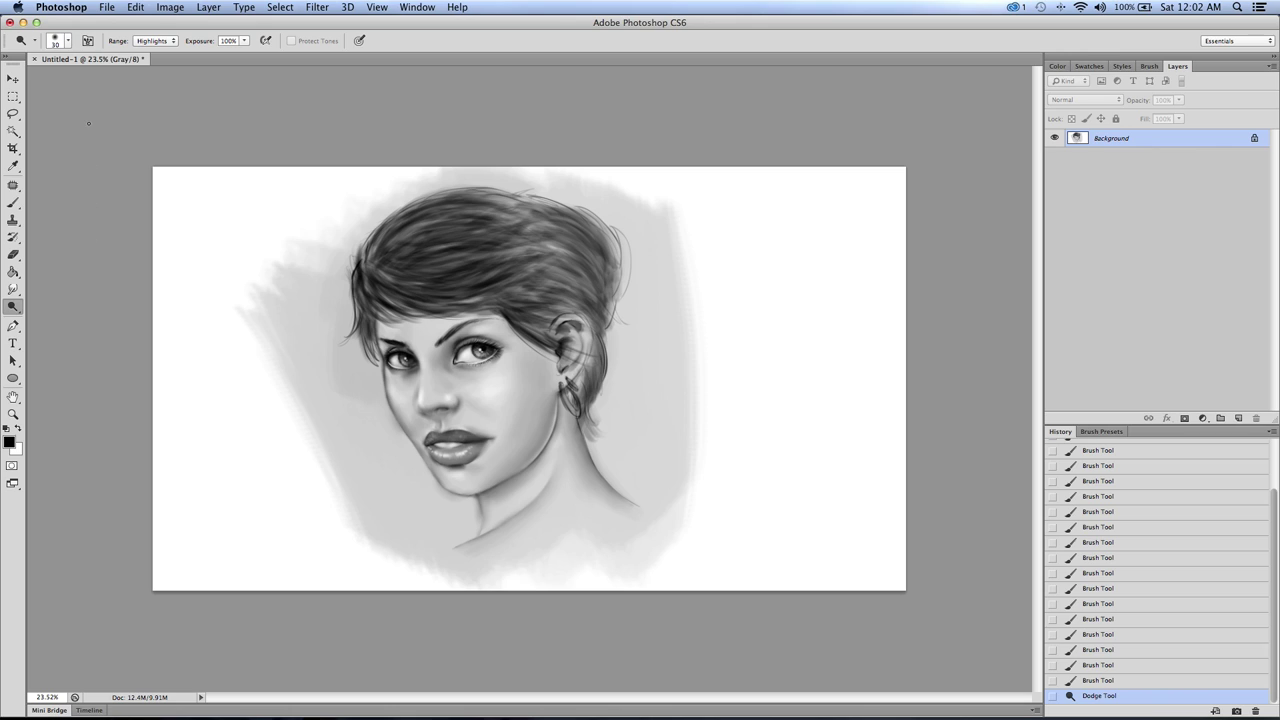
pyautogui.click(67, 41)
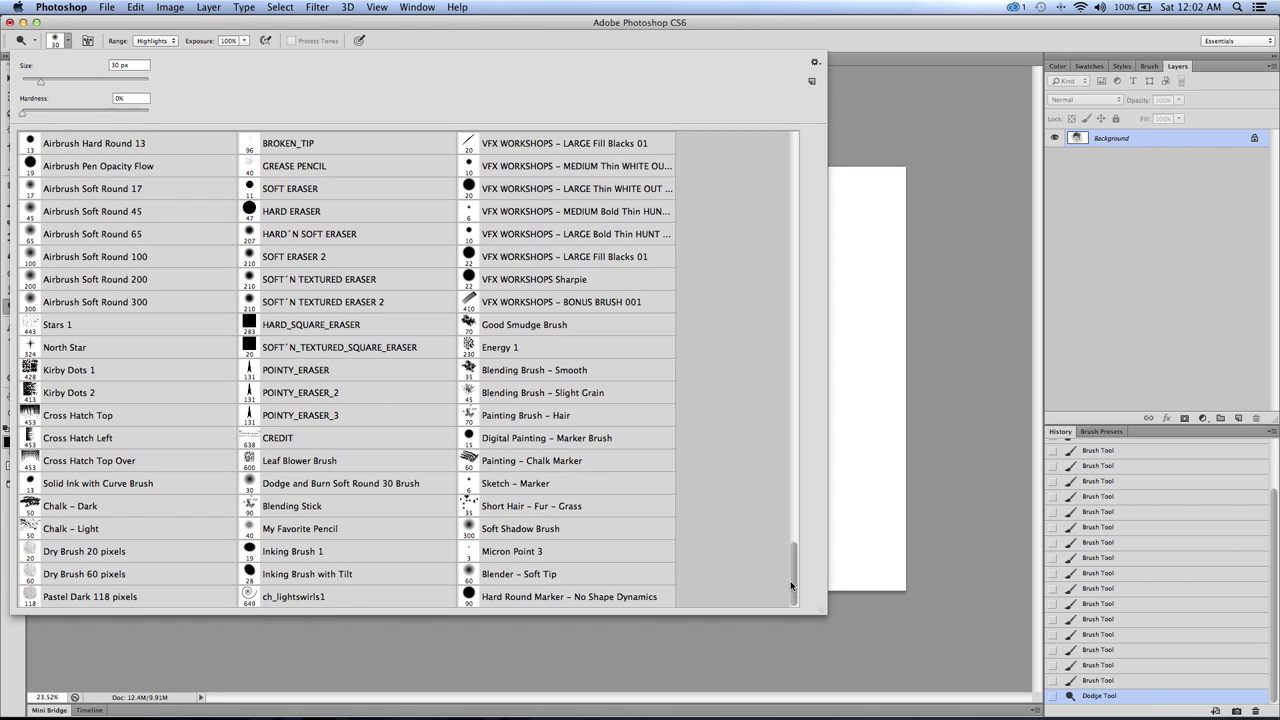
pyautogui.doubleClick(494, 574)
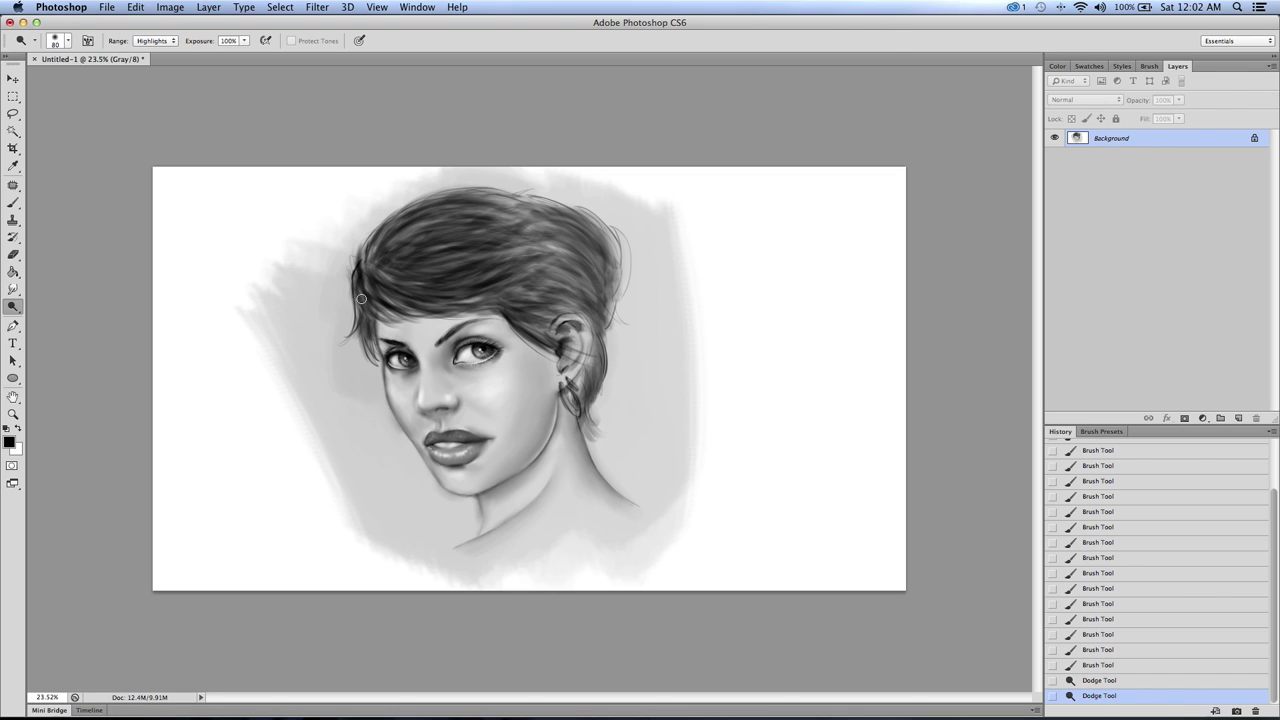
pyautogui.moveTo(243, 44); pyautogui.dragTo(195, 47)
# Step: Dodge broad highlights into the hair across the crown and upper fringe with a slightly larger brush
pyautogui.press(']')
pyautogui.press(']')
pyautogui.moveTo(441, 226); pyautogui.dragTo(403, 257)
pyautogui.moveTo(506, 201); pyautogui.dragTo(412, 260)
pyautogui.moveTo(511, 230)
pyautogui.mouseDown()
pyautogui.moveTo(417, 276)
pyautogui.moveTo(481, 261)
pyautogui.moveTo(428, 276)
pyautogui.moveTo(432, 229)
pyautogui.moveTo(439, 254)
pyautogui.mouseUp()
# Step: Dodge finer highlights into the lower fringe, mid-fringe and top of the crown with a smaller brush
pyautogui.press('[')
pyautogui.press('[')
pyautogui.press('[')
pyautogui.press('[')
pyautogui.press('[')
pyautogui.moveTo(439, 281)
pyautogui.mouseDown()
pyautogui.moveTo(461, 273)
pyautogui.moveTo(421, 283)
pyautogui.mouseUp()
pyautogui.moveTo(418, 284)
pyautogui.mouseDown()
pyautogui.moveTo(447, 262)
pyautogui.moveTo(447, 242)
pyautogui.mouseUp()
pyautogui.press('[')
pyautogui.moveTo(467, 199); pyautogui.dragTo(429, 215)
pyautogui.press(']')
pyautogui.press(']')
pyautogui.press(']')
pyautogui.press(']')
pyautogui.press(']')
pyautogui.press(']')
pyautogui.press(']')
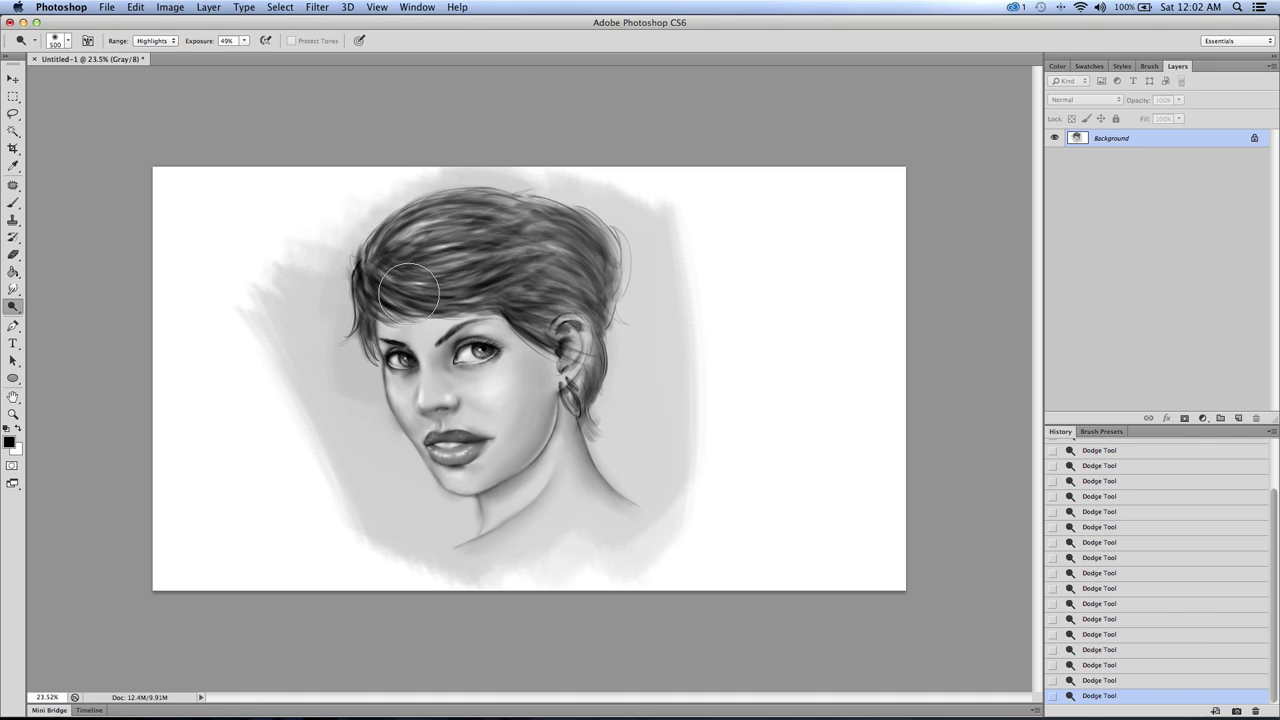
pyautogui.press(']')
pyautogui.press(']')
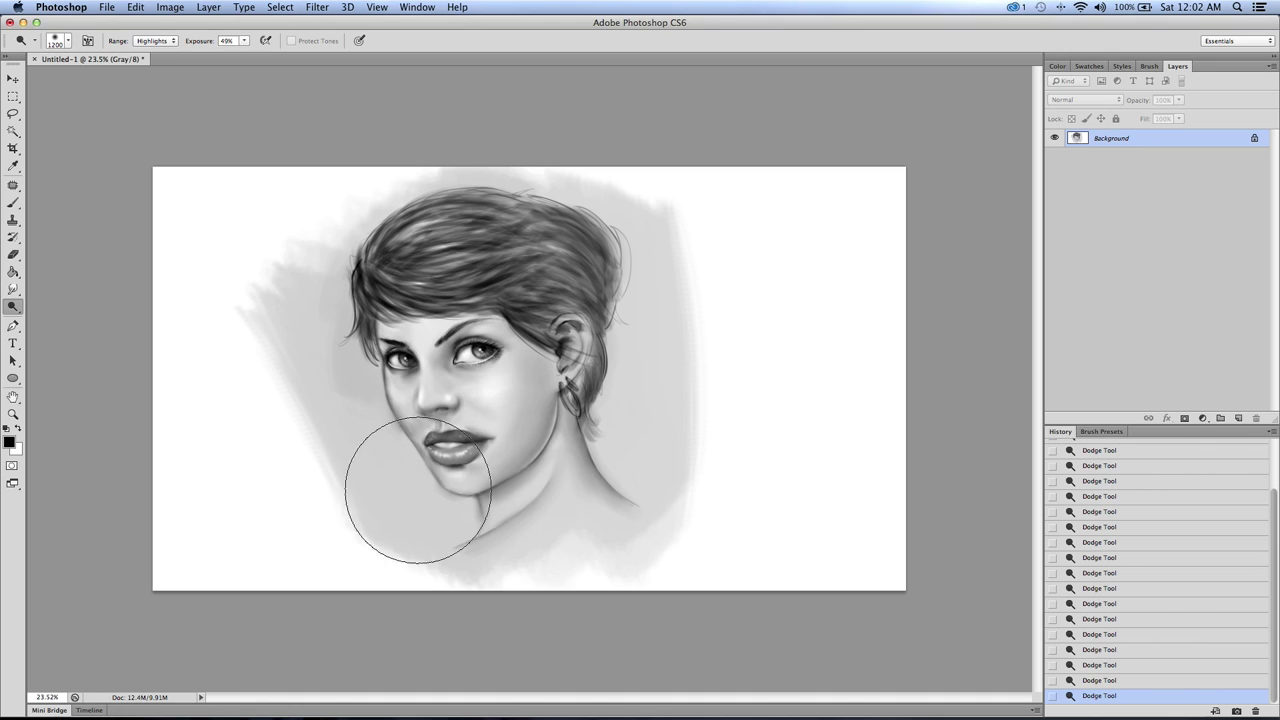
pyautogui.press('[')
pyautogui.press('[')
pyautogui.press('[')
pyautogui.press('[')
pyautogui.press('[')
pyautogui.press('[')
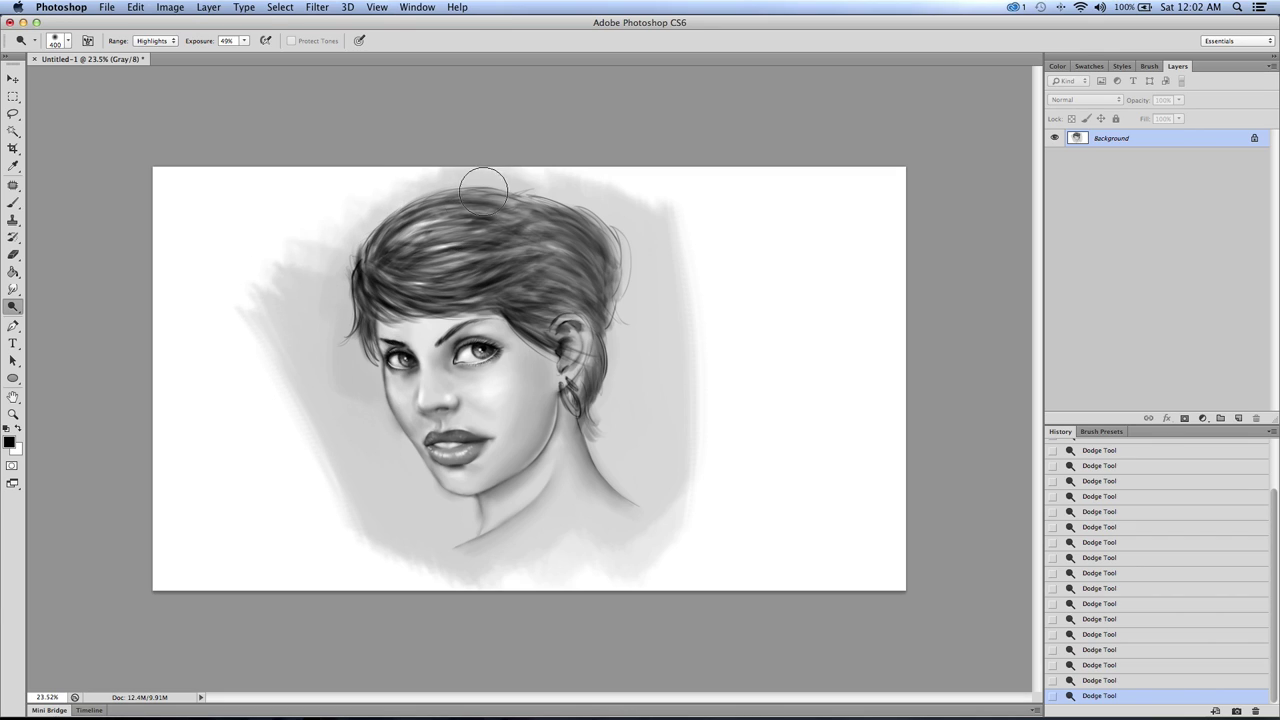
pyautogui.press('[')
pyautogui.press('[')
pyautogui.press('[')
pyautogui.press('[')
pyautogui.press('[')
pyautogui.press('[')
pyautogui.press('[')
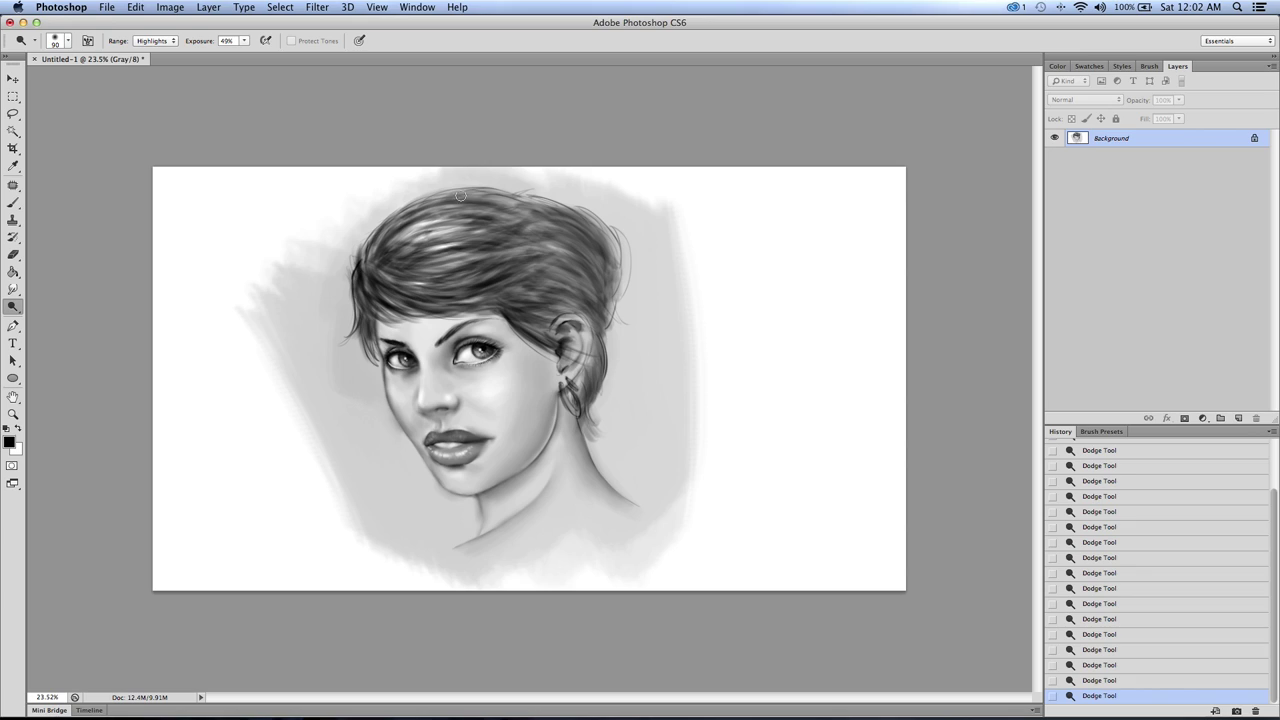
# Step: Brighten individual strands in the fringe and upper crown with a 90 px Dodge brush, then enlarge the brush to 175 px
pyautogui.moveTo(470, 284)
pyautogui.mouseDown()
pyautogui.moveTo(388, 274)
pyautogui.moveTo(422, 268)
pyautogui.mouseUp()
pyautogui.moveTo(458, 207); pyautogui.dragTo(404, 223)
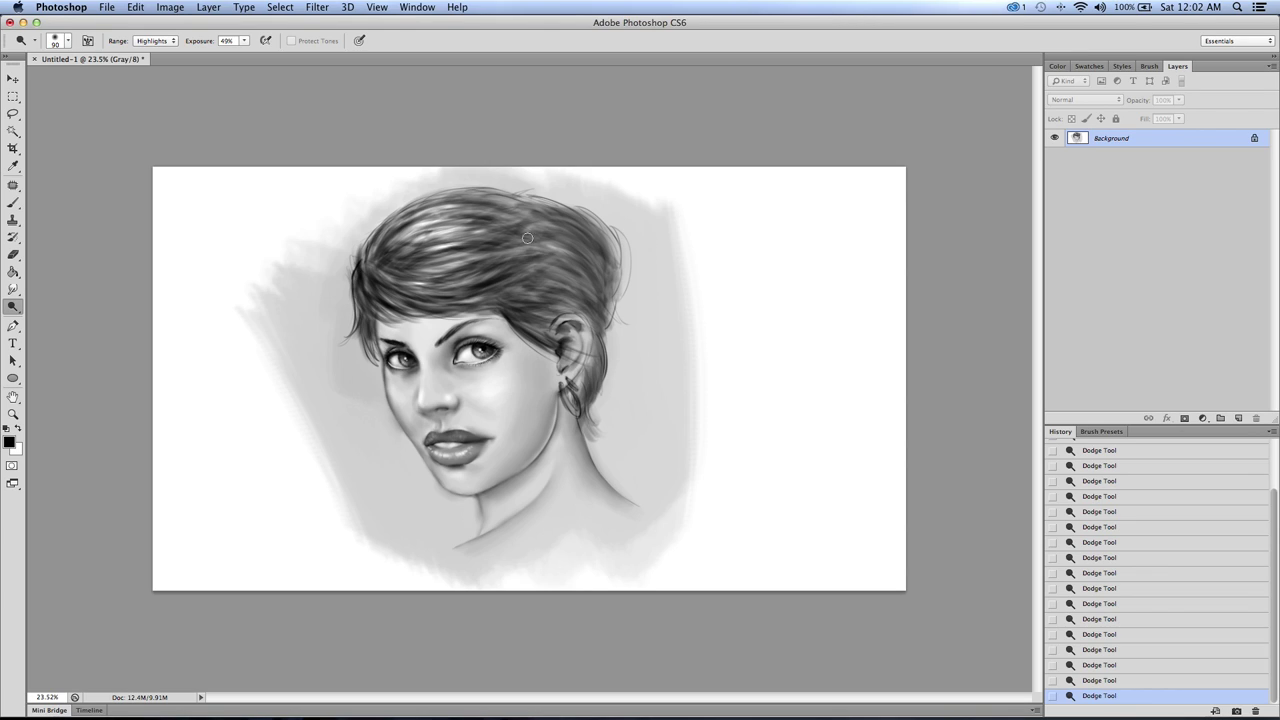
pyautogui.press(']')
pyautogui.press(']')
pyautogui.press(']')
pyautogui.press(']')
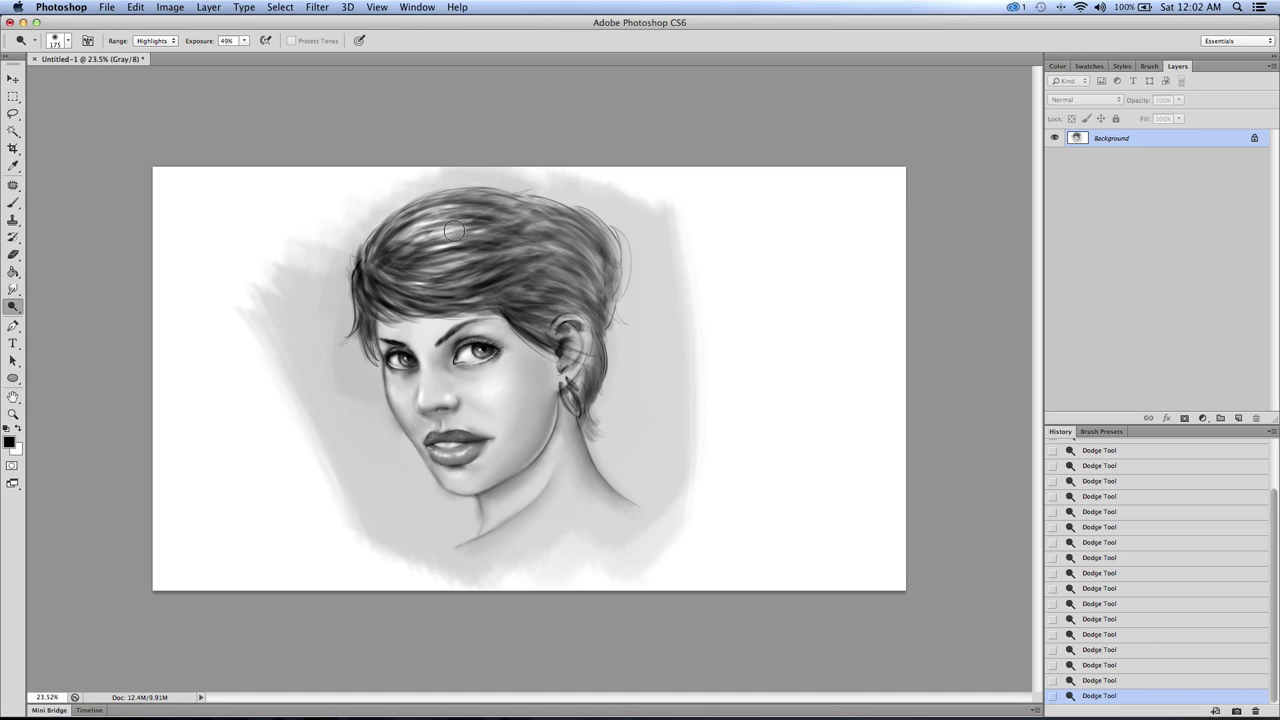
# Step: Smudge the bright strands on the front of the crown along the hair direction with a 50 px Smudge brush
pyautogui.click(13, 413)
pyautogui.moveTo(562, 265); pyautogui.dragTo(610, 268)
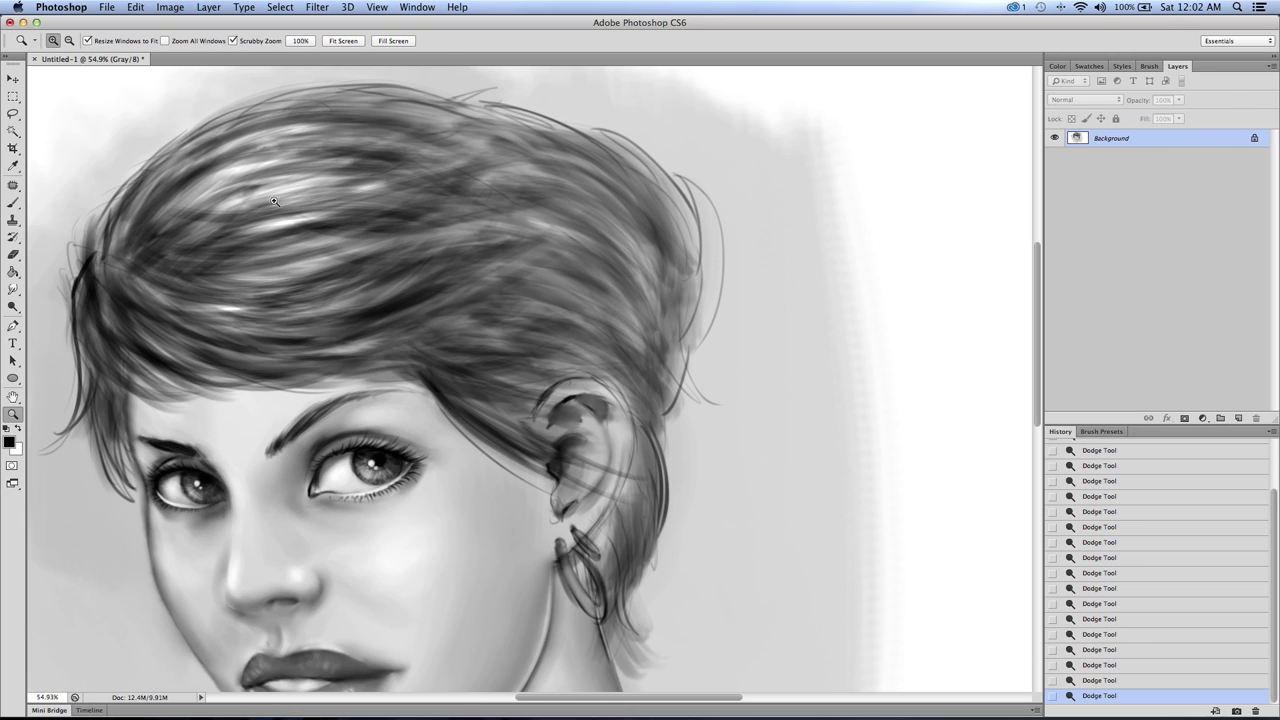
pyautogui.moveTo(256, 213); pyautogui.dragTo(218, 236)
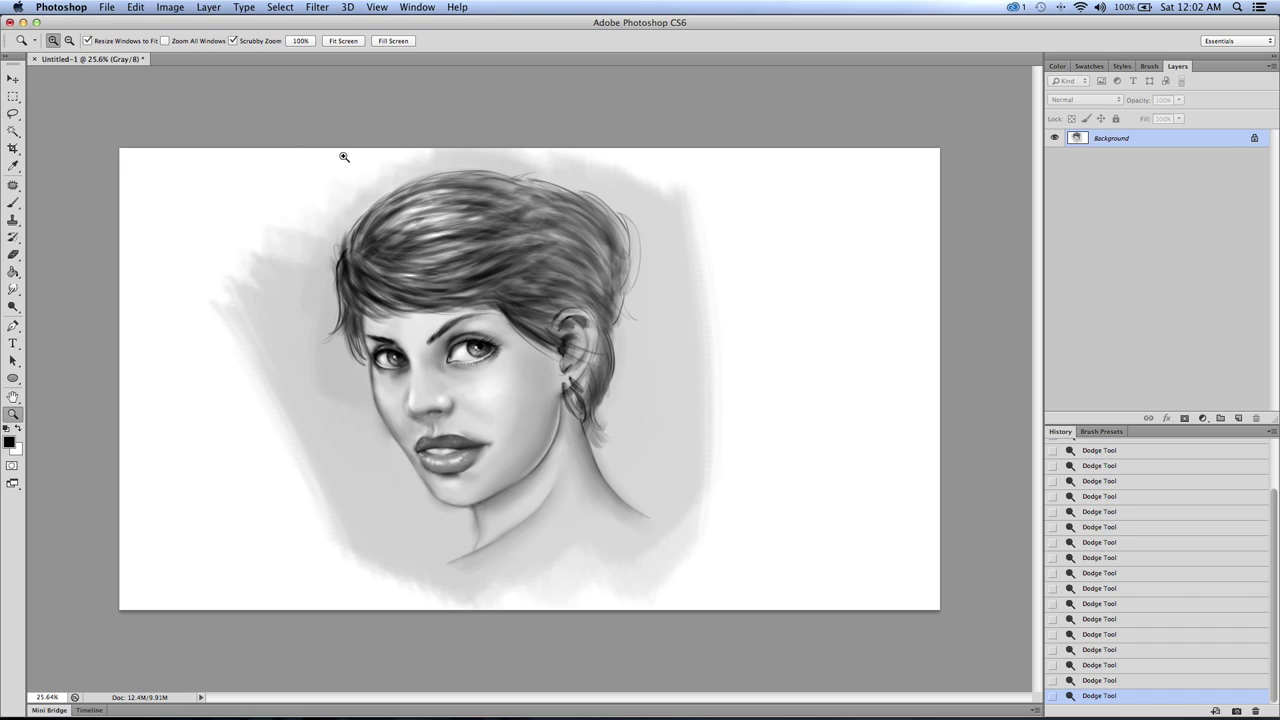
pyautogui.click(12, 289)
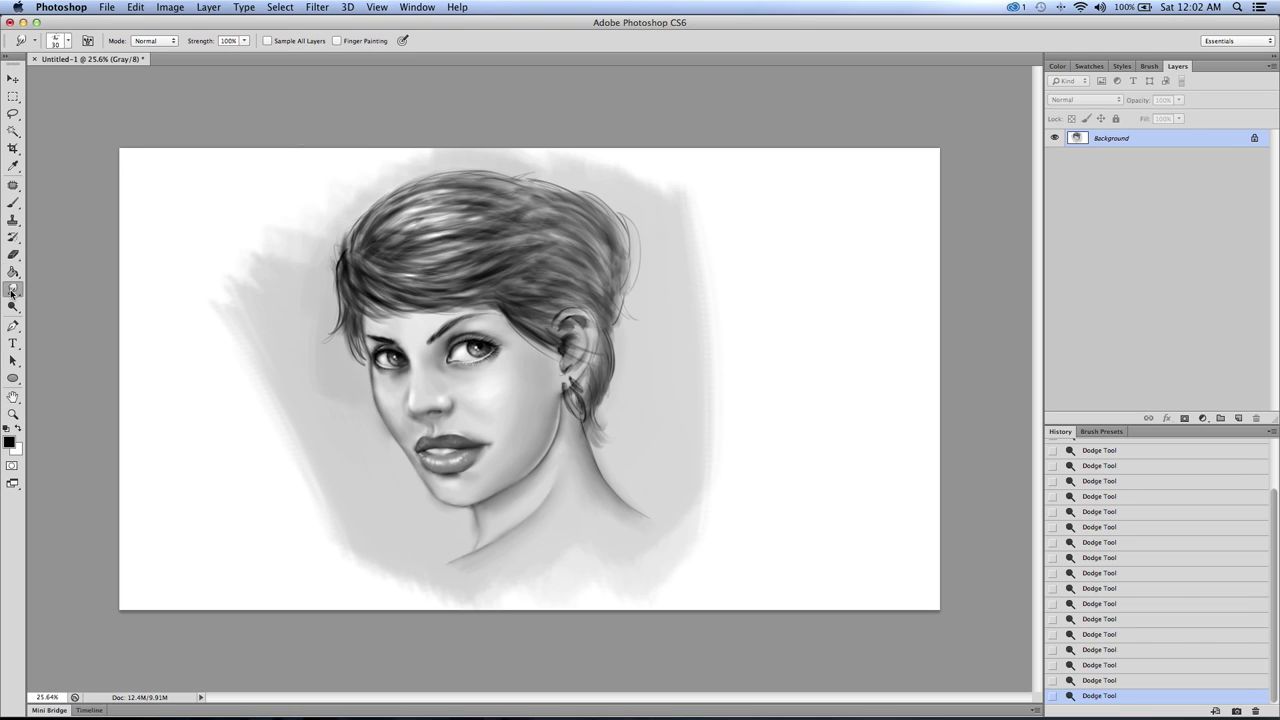
pyautogui.press(']')
pyautogui.press(']')
pyautogui.moveTo(411, 222); pyautogui.dragTo(432, 215)
pyautogui.moveTo(412, 212)
pyautogui.mouseDown()
pyautogui.moveTo(438, 203)
pyautogui.moveTo(432, 232)
pyautogui.mouseUp()
pyautogui.moveTo(402, 244); pyautogui.dragTo(428, 238)
pyautogui.moveTo(430, 246); pyautogui.dragTo(405, 250)
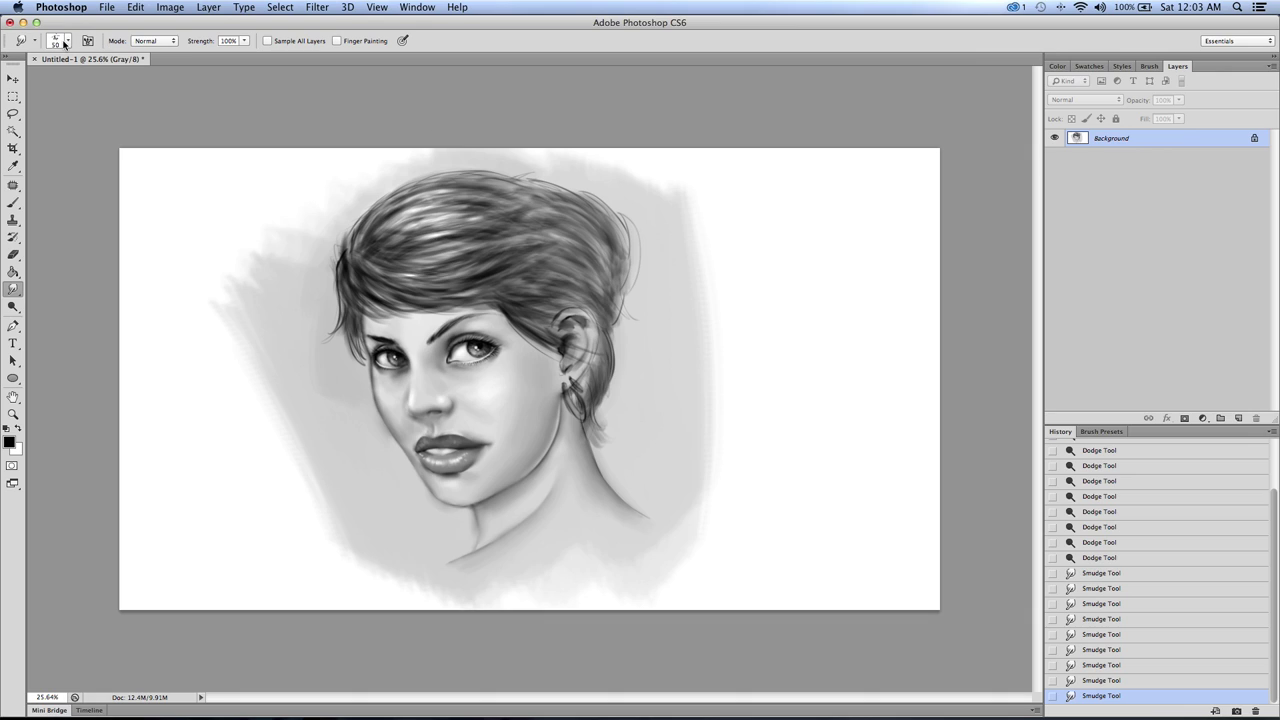
# Step: Blend the highlights across the crown and toward the back hair using the Smudge tool with Blending Brush - Smooth at 40 px
pyautogui.click(67, 41)
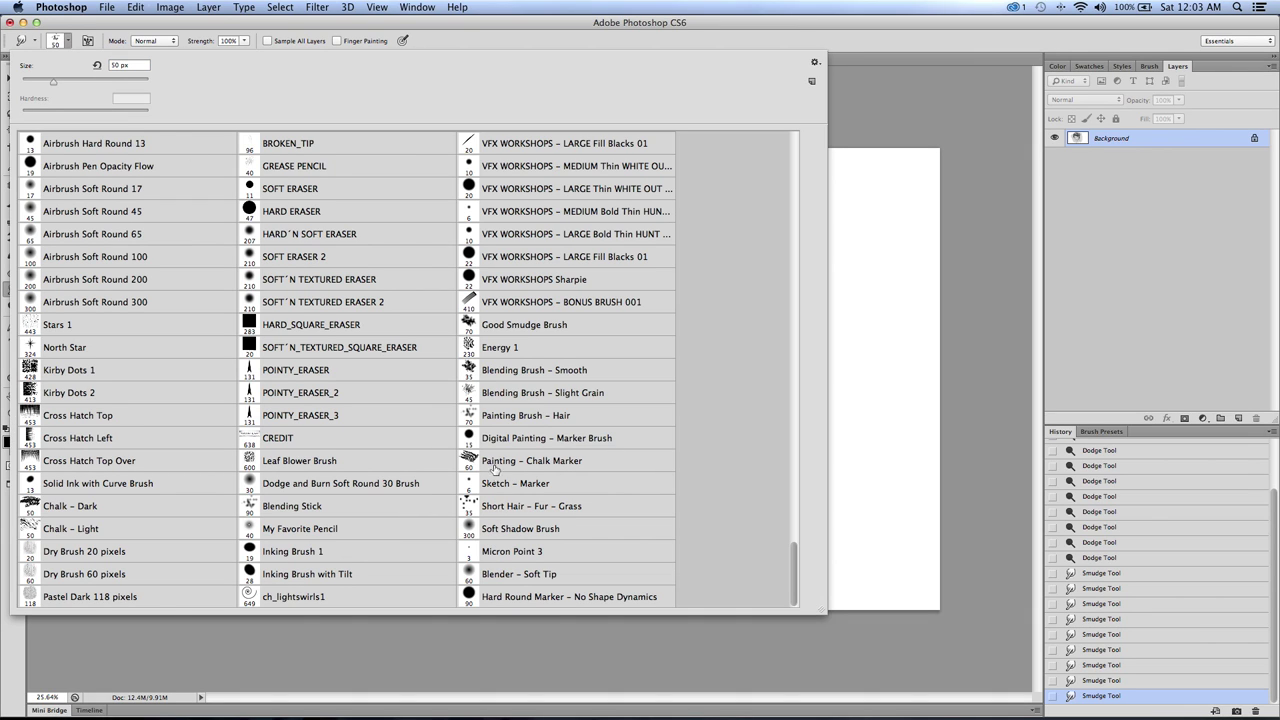
pyautogui.click(498, 372)
pyautogui.click(475, 635)
pyautogui.moveTo(430, 213); pyautogui.dragTo(470, 213)
pyautogui.moveTo(420, 227); pyautogui.dragTo(460, 227)
pyautogui.moveTo(410, 241)
pyautogui.mouseDown()
pyautogui.moveTo(455, 234)
pyautogui.moveTo(400, 255)
pyautogui.mouseUp()
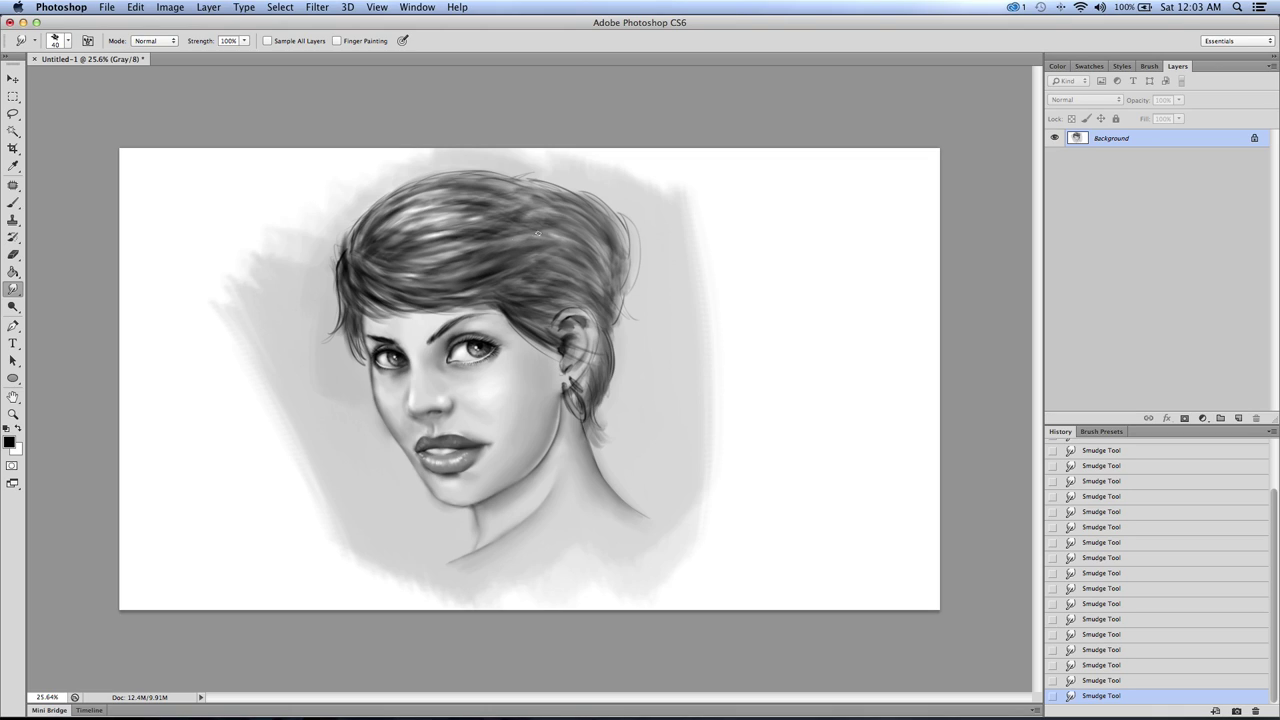
pyautogui.moveTo(538, 234)
pyautogui.mouseDown()
pyautogui.moveTo(483, 238)
pyautogui.moveTo(558, 211)
pyautogui.moveTo(477, 200)
pyautogui.mouseUp()
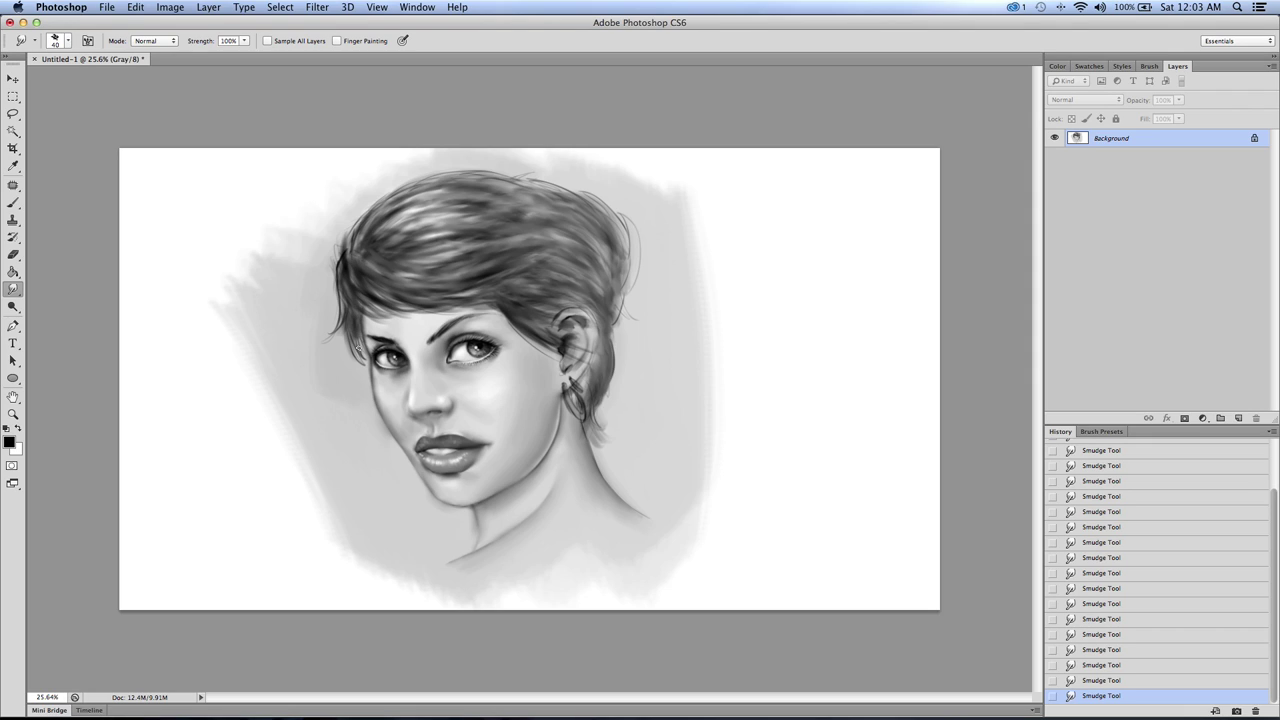
# Step: Paint dark strands through the highlights of the crown and fringe using the Brush tool at 46% opacity and 70 px
pyautogui.click(13, 202)
pyautogui.press('[')
pyautogui.moveTo(384, 237); pyautogui.dragTo(428, 222)
pyautogui.moveTo(396, 236)
pyautogui.mouseDown()
pyautogui.moveTo(448, 226)
pyautogui.moveTo(418, 245)
pyautogui.mouseUp()
pyautogui.moveTo(389, 248); pyautogui.dragTo(418, 247)
pyautogui.moveTo(392, 249)
pyautogui.mouseDown()
pyautogui.moveTo(464, 242)
pyautogui.moveTo(436, 265)
pyautogui.mouseUp()
pyautogui.moveTo(442, 274); pyautogui.dragTo(476, 258)
pyautogui.moveTo(382, 270)
pyautogui.mouseDown()
pyautogui.moveTo(436, 262)
pyautogui.moveTo(458, 276)
pyautogui.moveTo(426, 278)
pyautogui.mouseUp()
pyautogui.moveTo(400, 232); pyautogui.dragTo(436, 220)
pyautogui.moveTo(378, 244); pyautogui.dragTo(482, 218)
pyautogui.moveTo(416, 224); pyautogui.dragTo(490, 212)
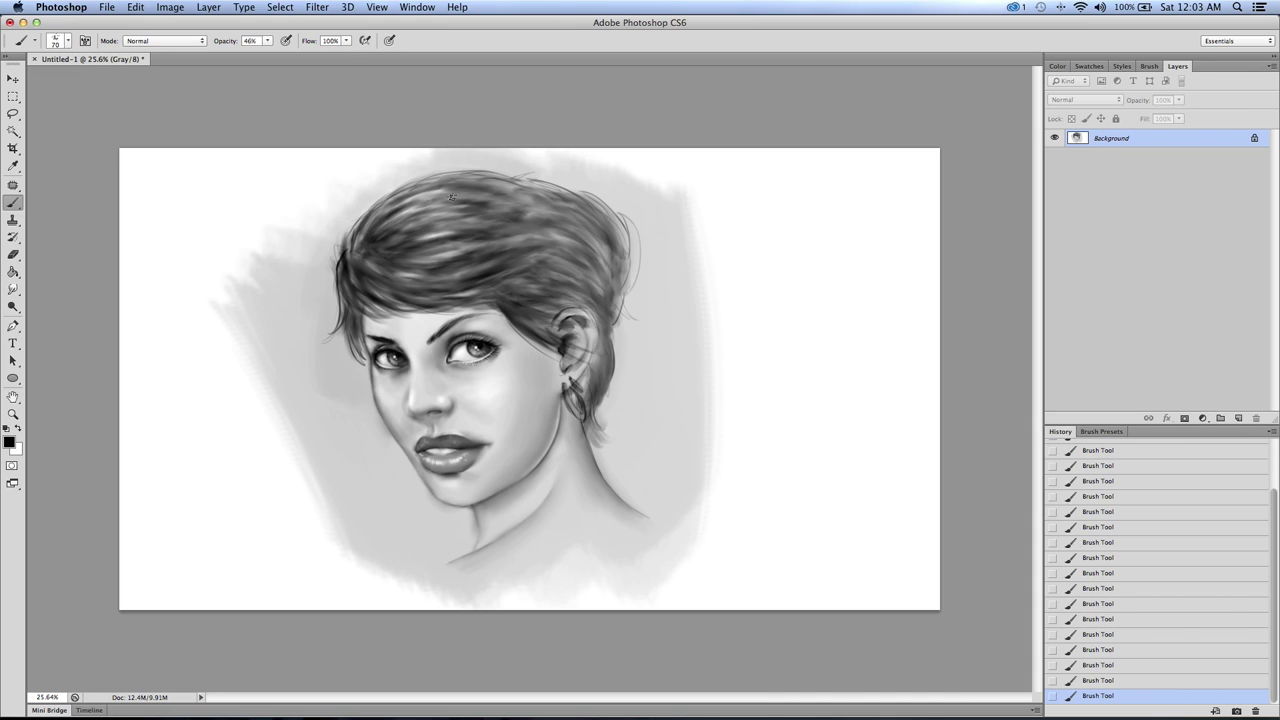
# Step: Darken the middle and upper edge of the crown with larger brush strokes, ending at a 90 px brush
pyautogui.press(']')
pyautogui.press(']')
pyautogui.press(']')
pyautogui.press(']')
pyautogui.press(']')
pyautogui.moveTo(410, 239); pyautogui.dragTo(496, 218)
pyautogui.press('[')
pyautogui.press('[')
pyautogui.moveTo(406, 207); pyautogui.dragTo(492, 196)
pyautogui.moveTo(358, 229); pyautogui.dragTo(450, 184)
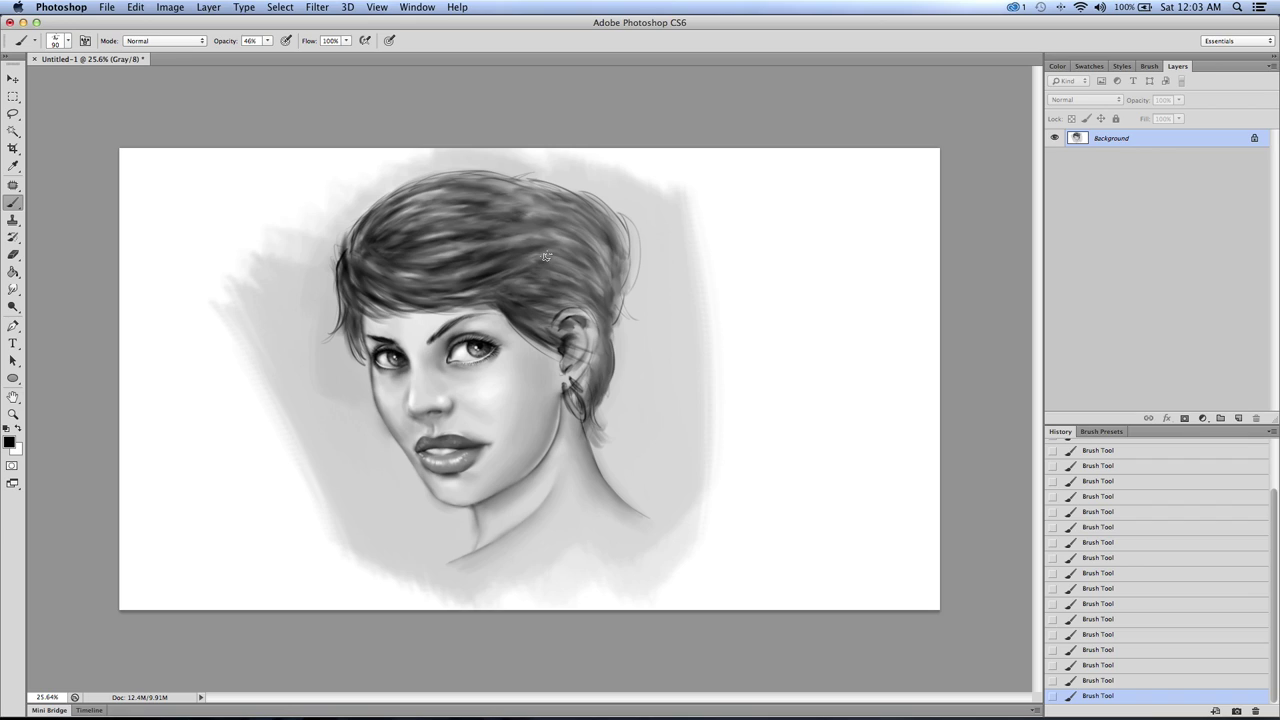
# Step: Paint finer dark strands from the hair above the ear up through the back of the head with a reduced brush
pyautogui.press('[')
pyautogui.press('[')
pyautogui.press('[')
pyautogui.press('[')
pyautogui.moveTo(590, 299); pyautogui.dragTo(541, 256)
pyautogui.press('[')
pyautogui.moveTo(604, 284); pyautogui.dragTo(536, 224)
pyautogui.moveTo(606, 264)
pyautogui.mouseDown()
pyautogui.moveTo(568, 220)
pyautogui.moveTo(514, 200)
pyautogui.mouseUp()
pyautogui.moveTo(604, 242); pyautogui.dragTo(534, 192)
pyautogui.moveTo(576, 198)
pyautogui.mouseDown()
pyautogui.moveTo(542, 182)
pyautogui.moveTo(572, 190)
pyautogui.mouseUp()
pyautogui.moveTo(574, 192)
pyautogui.mouseDown()
pyautogui.moveTo(610, 236)
pyautogui.moveTo(620, 288)
pyautogui.mouseUp()
# Step: Darken the hair behind the ear and the strands sweeping from the temple over the top of the ear
pyautogui.press(']')
pyautogui.moveTo(606, 340)
pyautogui.mouseDown()
pyautogui.moveTo(584, 286)
pyautogui.moveTo(602, 368)
pyautogui.moveTo(598, 346)
pyautogui.mouseUp()
pyautogui.press('[')
pyautogui.press('[')
pyautogui.moveTo(514, 314)
pyautogui.mouseDown()
pyautogui.moveTo(560, 342)
pyautogui.moveTo(564, 328)
pyautogui.mouseUp()
pyautogui.moveTo(518, 302)
pyautogui.mouseDown()
pyautogui.moveTo(587, 318)
pyautogui.moveTo(556, 296)
pyautogui.mouseUp()
pyautogui.moveTo(516, 278)
pyautogui.mouseDown()
pyautogui.moveTo(598, 318)
pyautogui.moveTo(596, 287)
pyautogui.mouseUp()
# Step: Deepen the curved strands over the back of the head with a slightly larger brush
pyautogui.press(']')
pyautogui.moveTo(564, 250)
pyautogui.mouseDown()
pyautogui.moveTo(608, 308)
pyautogui.moveTo(606, 285)
pyautogui.mouseUp()
pyautogui.moveTo(548, 234)
pyautogui.mouseDown()
pyautogui.moveTo(575, 242)
pyautogui.moveTo(608, 290)
pyautogui.mouseUp()
pyautogui.moveTo(560, 221); pyautogui.dragTo(611, 272)
pyautogui.moveTo(584, 222); pyautogui.dragTo(611, 268)
pyautogui.moveTo(568, 200); pyautogui.dragTo(604, 230)
# Step: Fill the outer contour at the upper back of the head with dark hair, using an enlarged brush
pyautogui.press(']')
pyautogui.press(']')
pyautogui.moveTo(530, 184); pyautogui.dragTo(576, 196)
pyautogui.moveTo(611, 238)
pyautogui.mouseDown()
pyautogui.moveTo(614, 336)
pyautogui.moveTo(600, 210)
pyautogui.mouseUp()
pyautogui.moveTo(622, 268)
pyautogui.mouseDown()
pyautogui.moveTo(582, 196)
pyautogui.moveTo(624, 239)
pyautogui.mouseUp()
pyautogui.moveTo(608, 204)
pyautogui.mouseDown()
pyautogui.moveTo(631, 268)
pyautogui.moveTo(632, 243)
pyautogui.mouseUp()
pyautogui.moveTo(604, 197); pyautogui.dragTo(636, 278)
pyautogui.moveTo(590, 192); pyautogui.dragTo(638, 266)
# Step: Sweep long dark strands from the top of the crown down the back of the head with a slightly smaller brush
pyautogui.press('[')
pyautogui.moveTo(546, 184)
pyautogui.mouseDown()
pyautogui.moveTo(602, 198)
pyautogui.moveTo(621, 253)
pyautogui.mouseUp()
pyautogui.moveTo(602, 213)
pyautogui.mouseDown()
pyautogui.moveTo(627, 273)
pyautogui.moveTo(623, 249)
pyautogui.mouseUp()
pyautogui.moveTo(556, 185)
pyautogui.mouseDown()
pyautogui.moveTo(622, 232)
pyautogui.moveTo(632, 286)
pyautogui.mouseUp()
pyautogui.moveTo(595, 195); pyautogui.dragTo(632, 250)
pyautogui.moveTo(549, 182)
pyautogui.mouseDown()
pyautogui.moveTo(613, 247)
pyautogui.moveTo(617, 306)
pyautogui.mouseUp()
# Step: Draw thin stray hairs at the nape and along the outer edges of the crown and back of the head
pyautogui.press('[')
pyautogui.press('[')
pyautogui.moveTo(592, 411)
pyautogui.mouseDown()
pyautogui.moveTo(628, 448)
pyautogui.moveTo(609, 443)
pyautogui.mouseUp()
pyautogui.moveTo(588, 425); pyautogui.dragTo(615, 455)
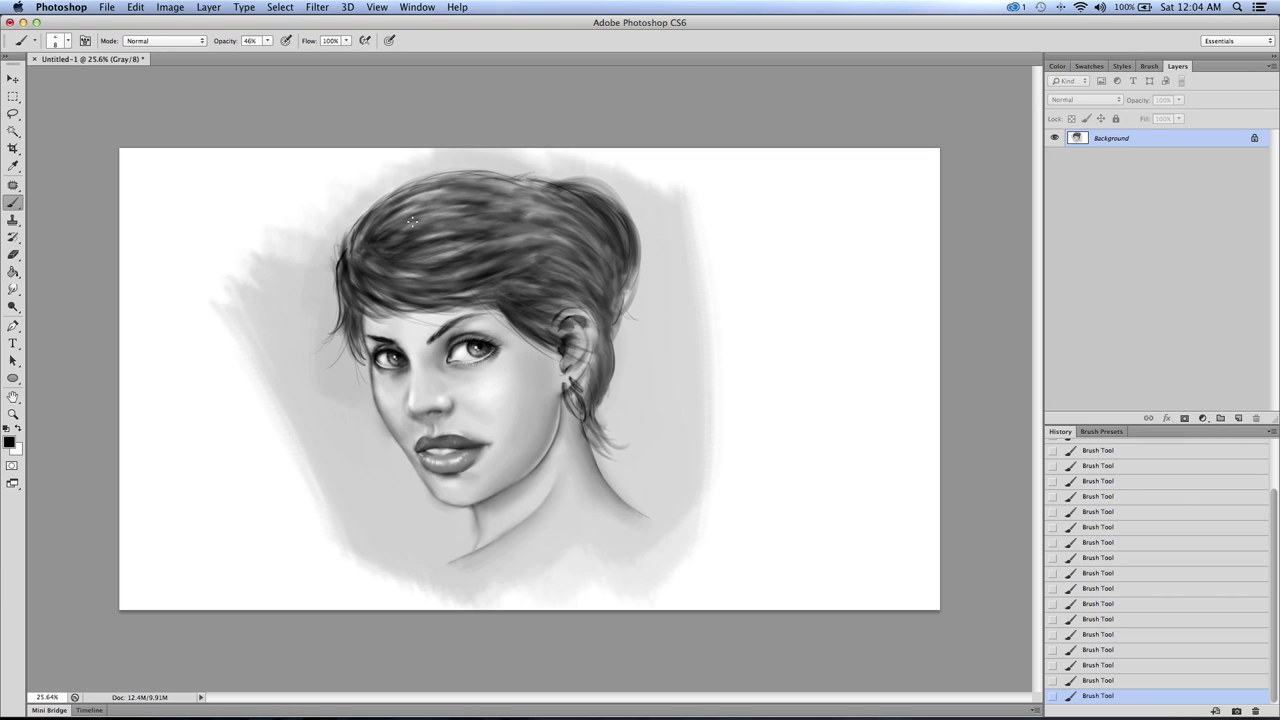
pyautogui.moveTo(344, 244); pyautogui.dragTo(380, 198)
pyautogui.moveTo(493, 179)
pyautogui.mouseDown()
pyautogui.moveTo(622, 233)
pyautogui.moveTo(603, 318)
pyautogui.mouseUp()
# Step: Darken the strands across the front and middle of the crown with an enlarged brush
pyautogui.press(']')
pyautogui.press(']')
pyautogui.press(']')
pyautogui.press(']')
pyautogui.press(']')
pyautogui.moveTo(384, 234)
pyautogui.mouseDown()
pyautogui.moveTo(454, 198)
pyautogui.moveTo(471, 216)
pyautogui.mouseUp()
pyautogui.press(']')
pyautogui.moveTo(430, 218)
pyautogui.mouseDown()
pyautogui.moveTo(512, 210)
pyautogui.moveTo(459, 194)
pyautogui.moveTo(470, 200)
pyautogui.moveTo(404, 239)
pyautogui.mouseUp()
# Step: Darken the strands across the middle of the fringe and near its far-side edge, ending with a 70 px brush
pyautogui.moveTo(504, 238); pyautogui.dragTo(442, 257)
pyautogui.moveTo(502, 243); pyautogui.dragTo(386, 272)
pyautogui.moveTo(438, 277)
pyautogui.mouseDown()
pyautogui.moveTo(394, 279)
pyautogui.moveTo(490, 267)
pyautogui.mouseUp()
pyautogui.press('[')
pyautogui.moveTo(378, 251)
pyautogui.mouseDown()
pyautogui.moveTo(490, 228)
pyautogui.moveTo(556, 240)
pyautogui.moveTo(400, 222)
pyautogui.moveTo(548, 214)
pyautogui.moveTo(423, 190)
pyautogui.moveTo(386, 222)
pyautogui.moveTo(430, 242)
pyautogui.mouseUp()
pyautogui.press(']')
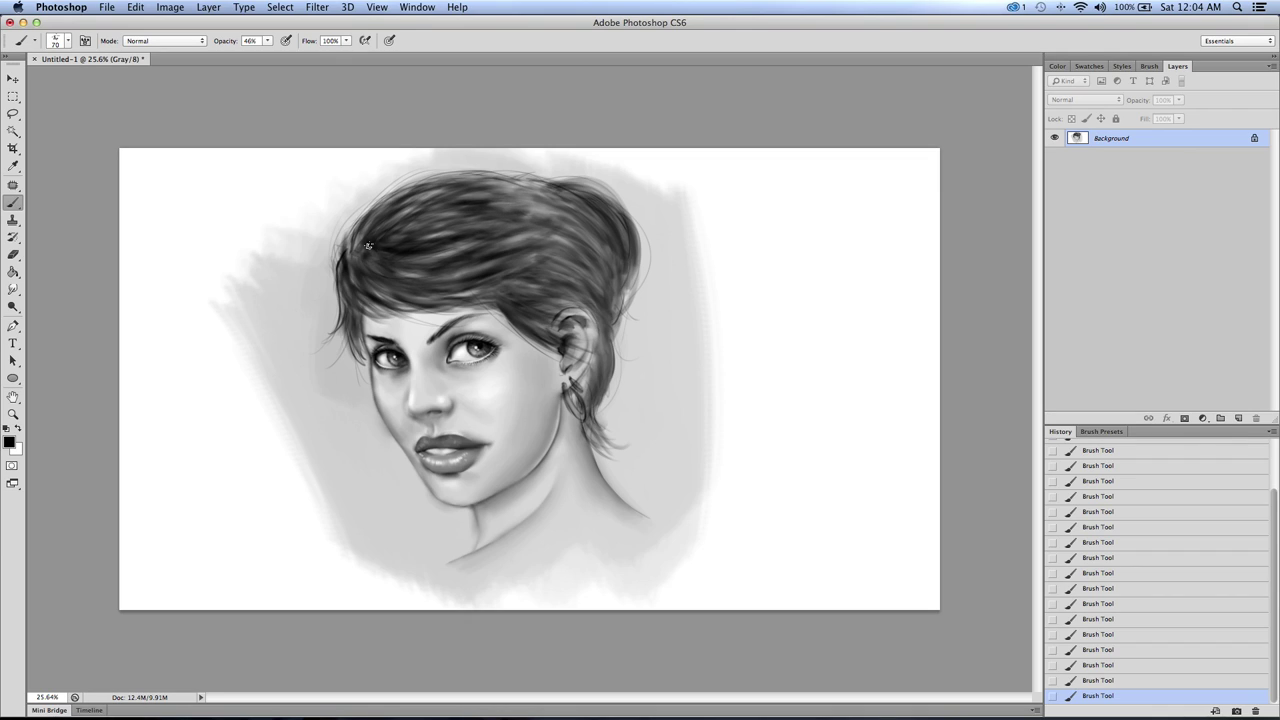
# Step: Paint light strands across the fringe and crown with a smaller white brush at 24% opacity
pyautogui.press('x')
pyautogui.moveTo(267, 40); pyautogui.dragTo(248, 66)
pyautogui.press('[')
pyautogui.press('[')
pyautogui.press('[')
pyautogui.press('[')
pyautogui.moveTo(484, 270)
pyautogui.mouseDown()
pyautogui.moveTo(418, 286)
pyautogui.moveTo(470, 283)
pyautogui.moveTo(432, 273)
pyautogui.mouseUp()
pyautogui.moveTo(498, 254); pyautogui.dragTo(426, 268)
pyautogui.moveTo(472, 256); pyautogui.dragTo(396, 262)
pyautogui.press('[')
pyautogui.moveTo(500, 238)
pyautogui.mouseDown()
pyautogui.moveTo(390, 257)
pyautogui.moveTo(467, 254)
pyautogui.moveTo(416, 256)
pyautogui.moveTo(386, 240)
pyautogui.moveTo(490, 219)
pyautogui.moveTo(400, 240)
pyautogui.mouseUp()
pyautogui.moveTo(495, 208)
pyautogui.mouseDown()
pyautogui.moveTo(391, 238)
pyautogui.moveTo(390, 218)
pyautogui.moveTo(366, 232)
pyautogui.mouseUp()
# Step: Add light strands along the lower fringe and down toward the ear with a white brush of about 30 px
pyautogui.press(']')
pyautogui.press(']')
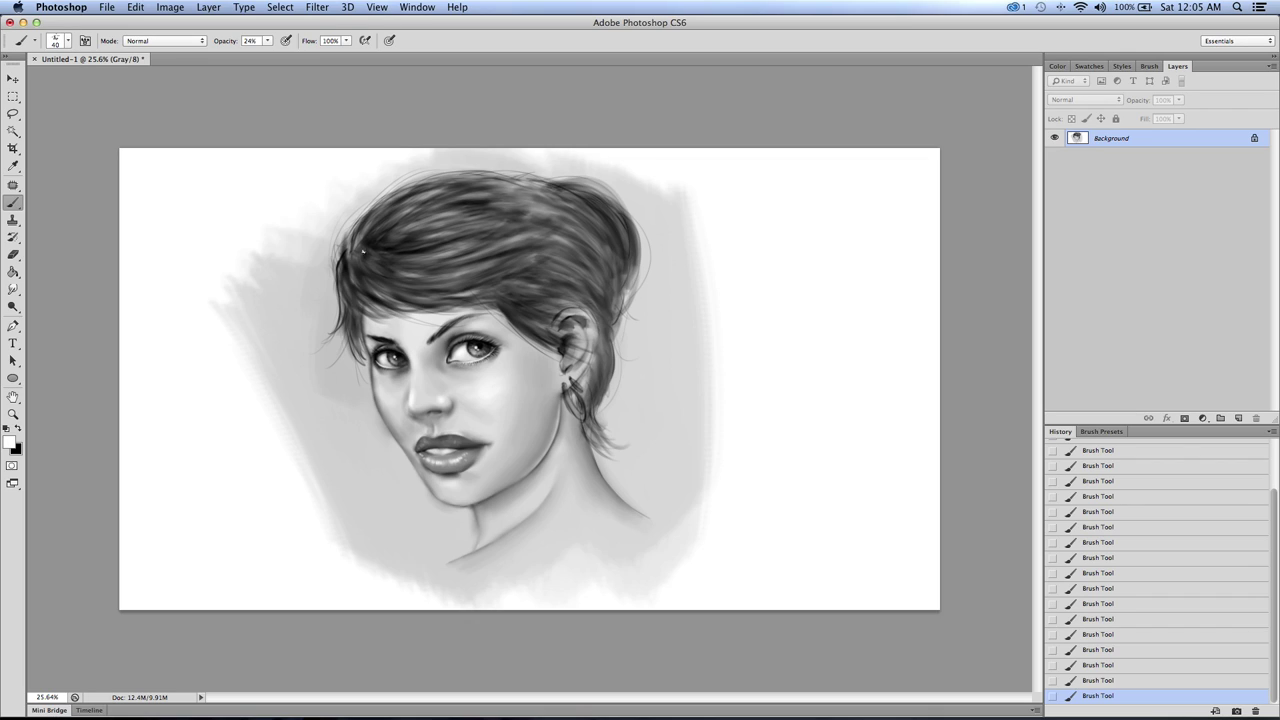
pyautogui.press('[')
pyautogui.moveTo(422, 297)
pyautogui.mouseDown()
pyautogui.moveTo(374, 276)
pyautogui.moveTo(398, 307)
pyautogui.moveTo(492, 271)
pyautogui.mouseUp()
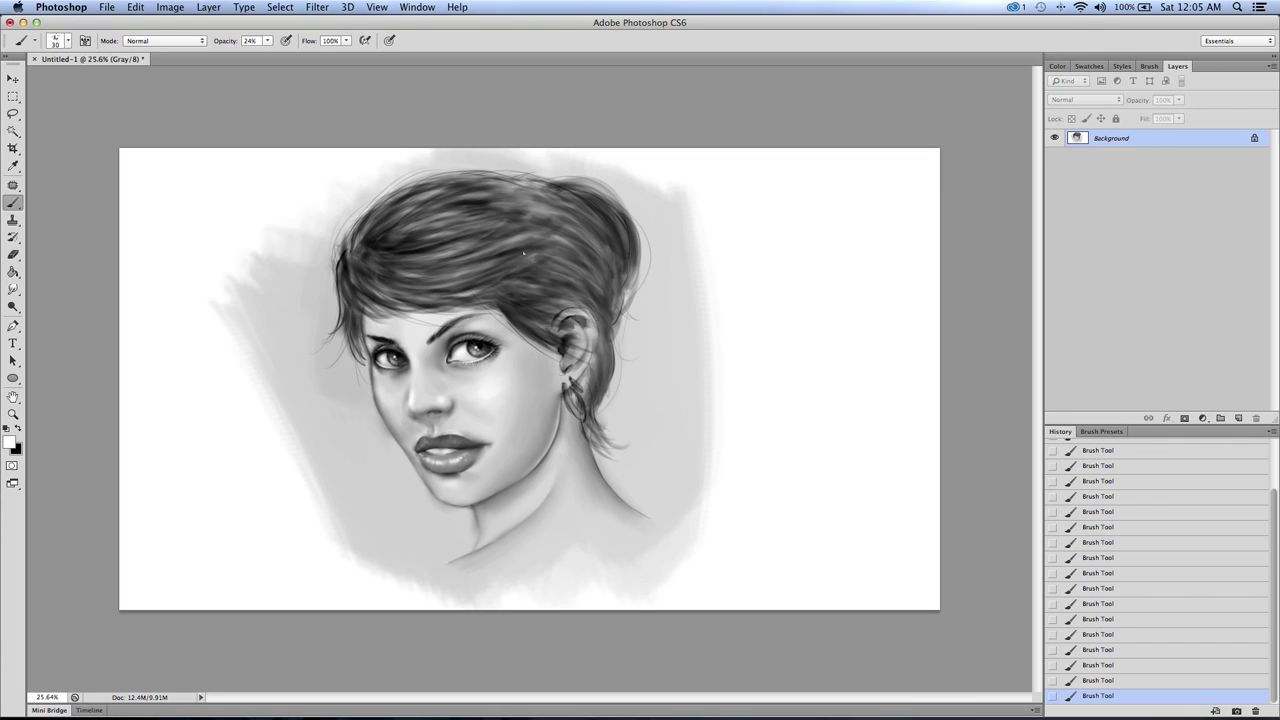
pyautogui.moveTo(544, 257); pyautogui.dragTo(466, 300)
pyautogui.moveTo(505, 300); pyautogui.dragTo(584, 341)
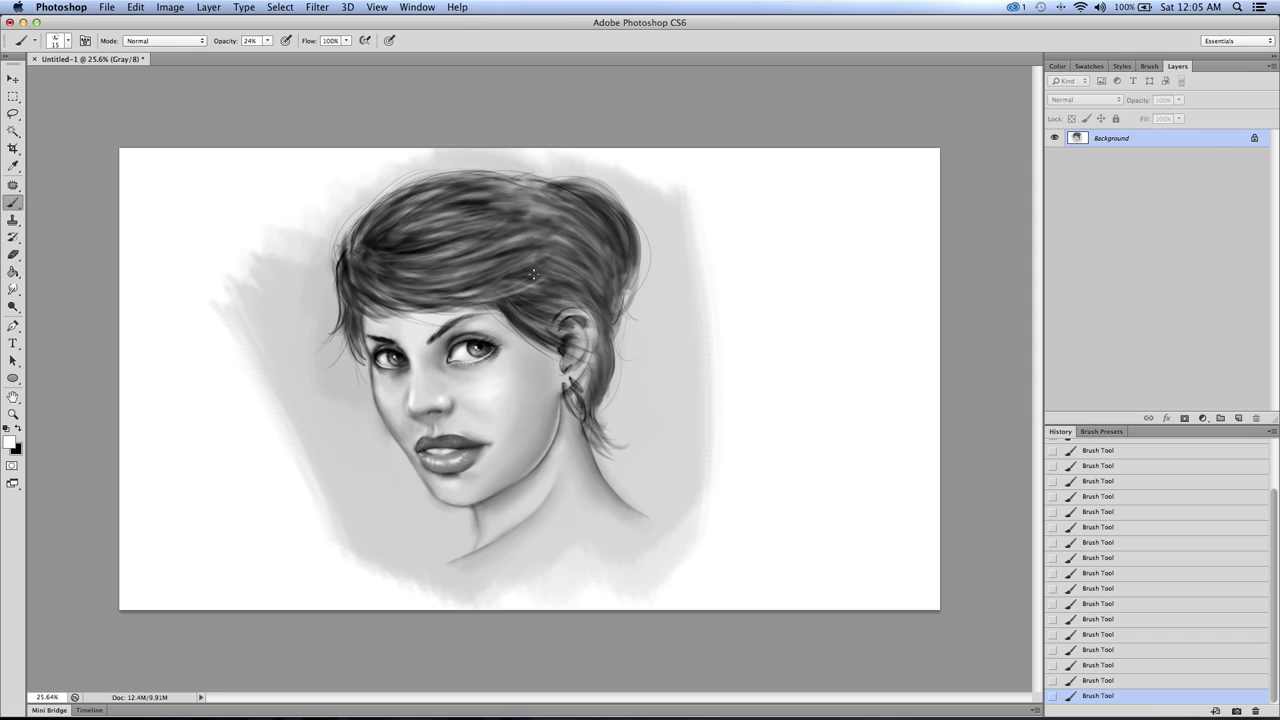
pyautogui.press(']')
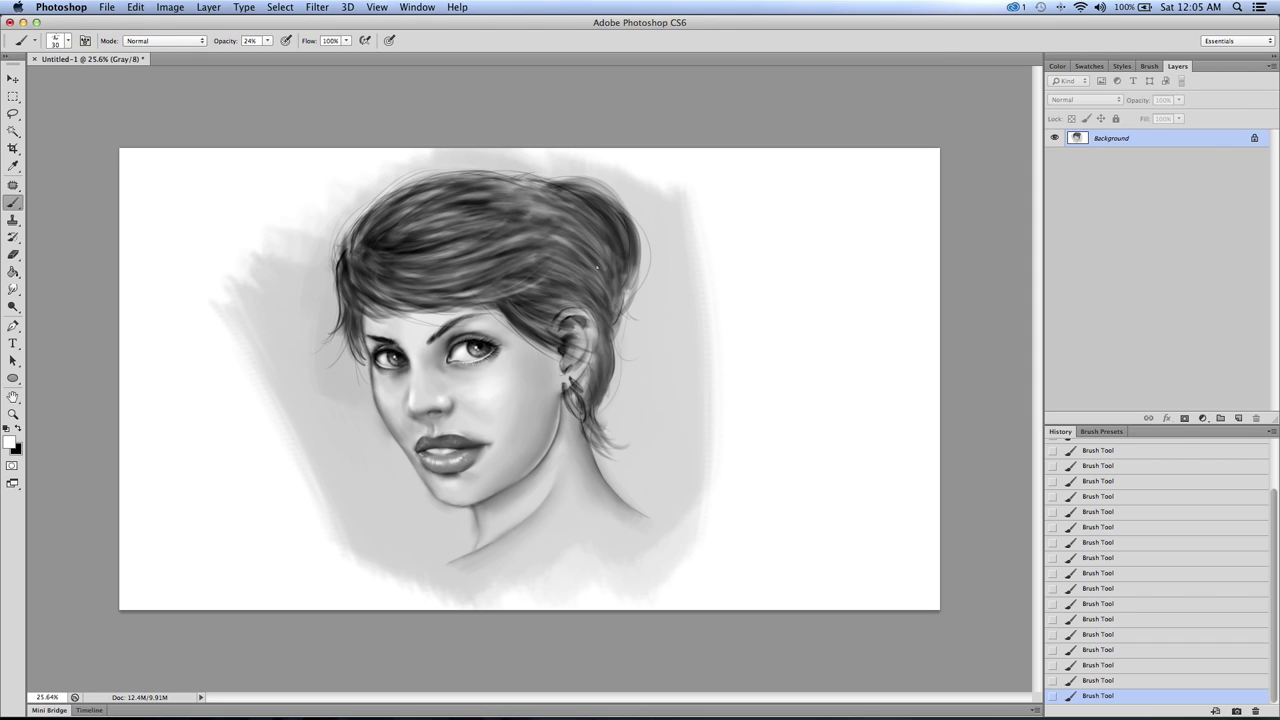
# Step: Paint fine light strands over the top of the crown and down the front edge of the hair with a 25 px brush
pyautogui.press('[')
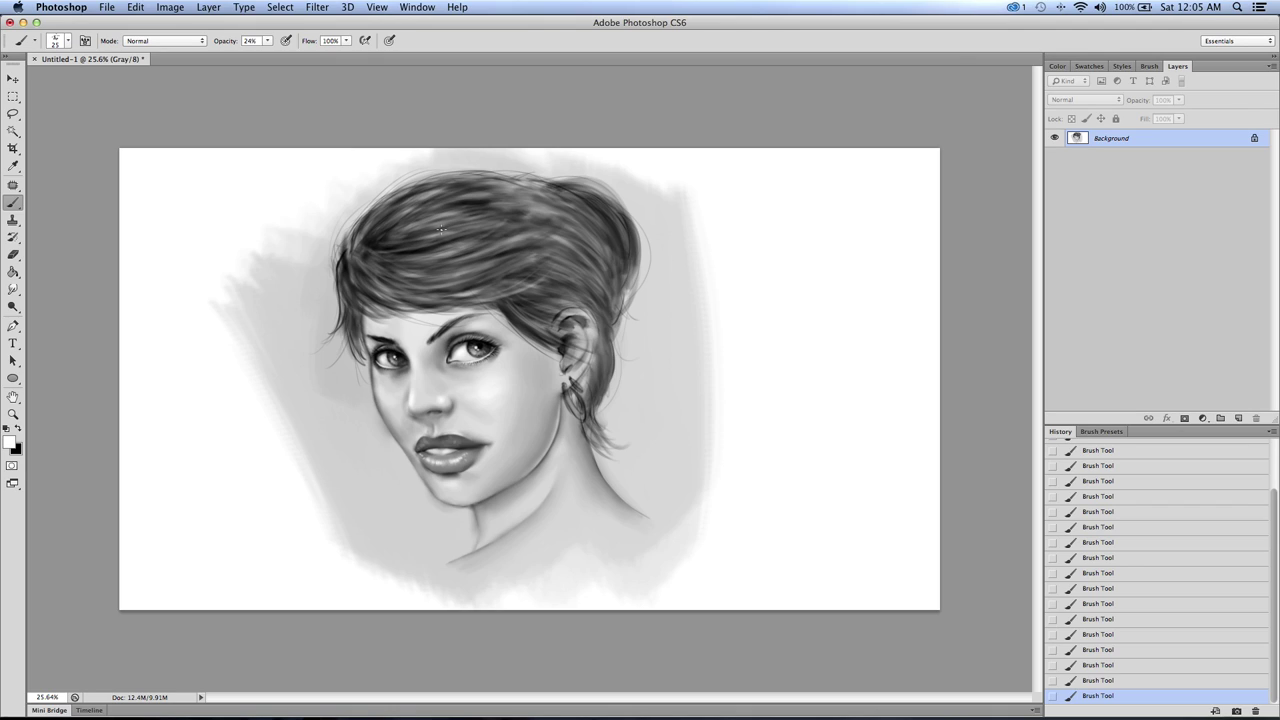
pyautogui.moveTo(408, 213)
pyautogui.mouseDown()
pyautogui.moveTo(476, 201)
pyautogui.moveTo(514, 218)
pyautogui.mouseUp()
pyautogui.moveTo(442, 197); pyautogui.dragTo(492, 187)
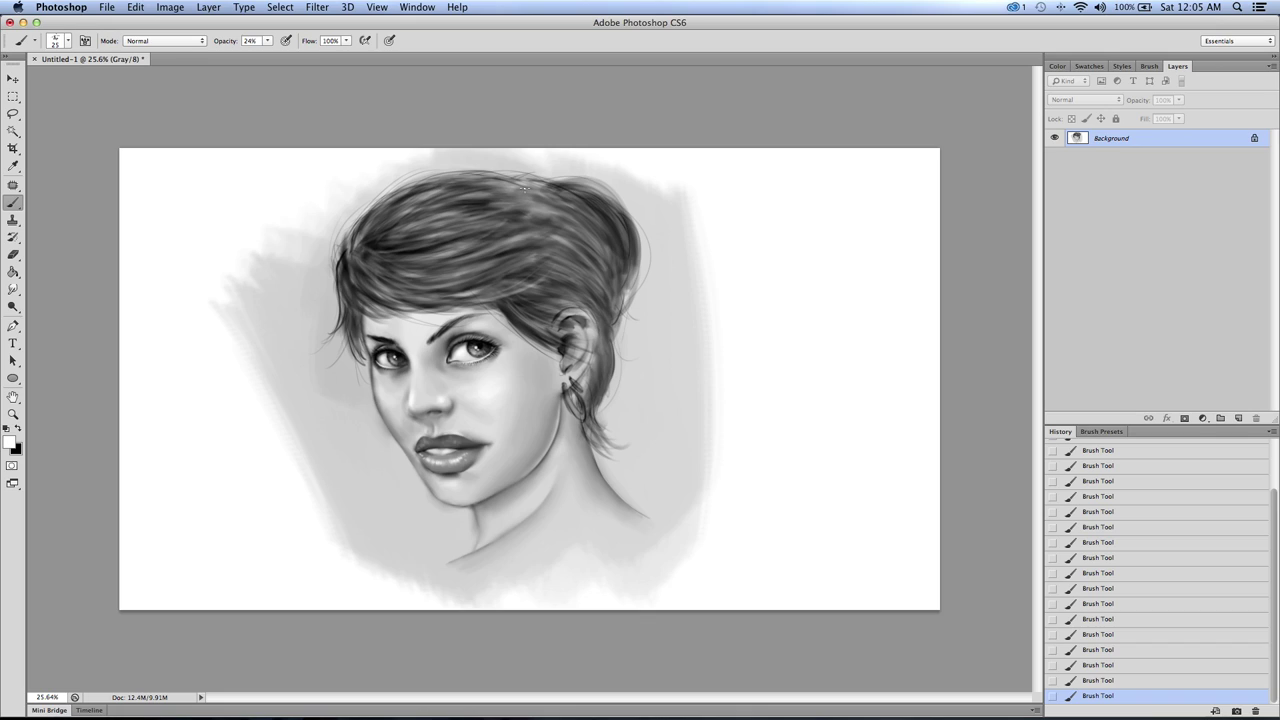
pyautogui.moveTo(448, 182)
pyautogui.mouseDown()
pyautogui.moveTo(355, 233)
pyautogui.moveTo(343, 309)
pyautogui.mouseUp()
pyautogui.moveTo(345, 260); pyautogui.dragTo(357, 338)
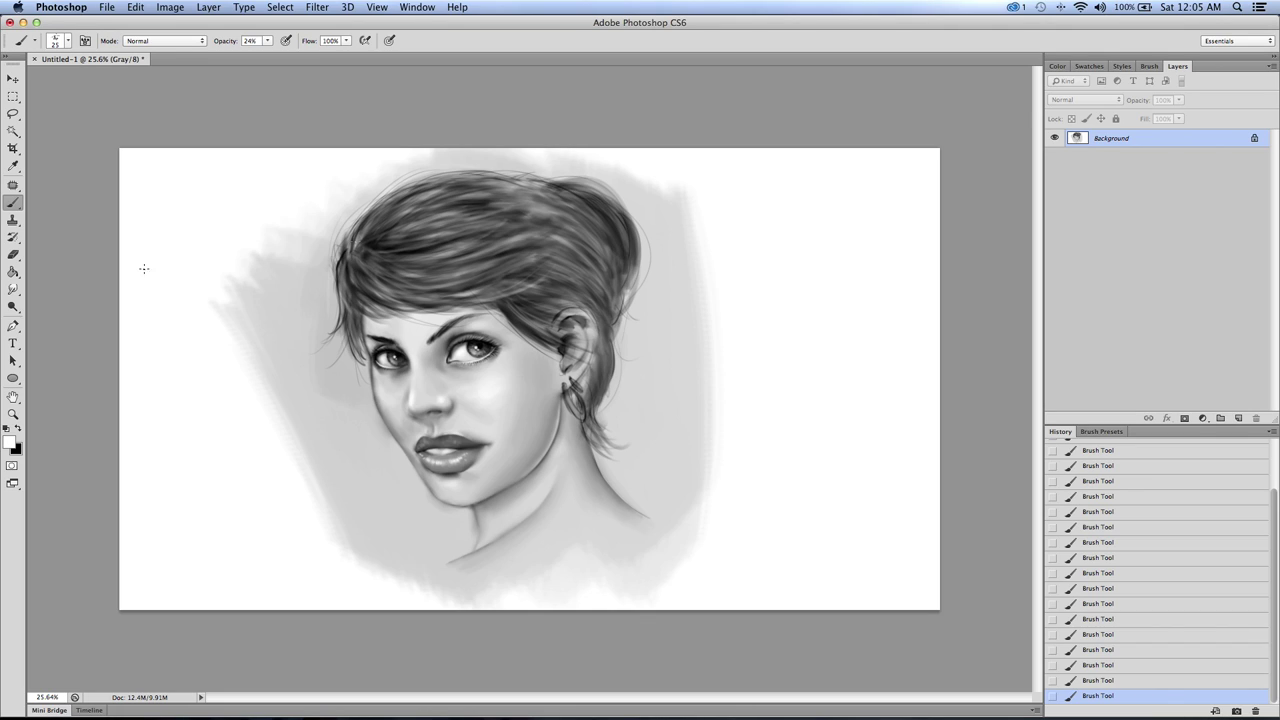
# Step: Dodge highlights across the middle strands of the crown and fringe, using the Highlights range at 49% exposure
pyautogui.click(13, 413)
pyautogui.moveTo(332, 432); pyautogui.dragTo(316, 373)
pyautogui.click(13, 306)
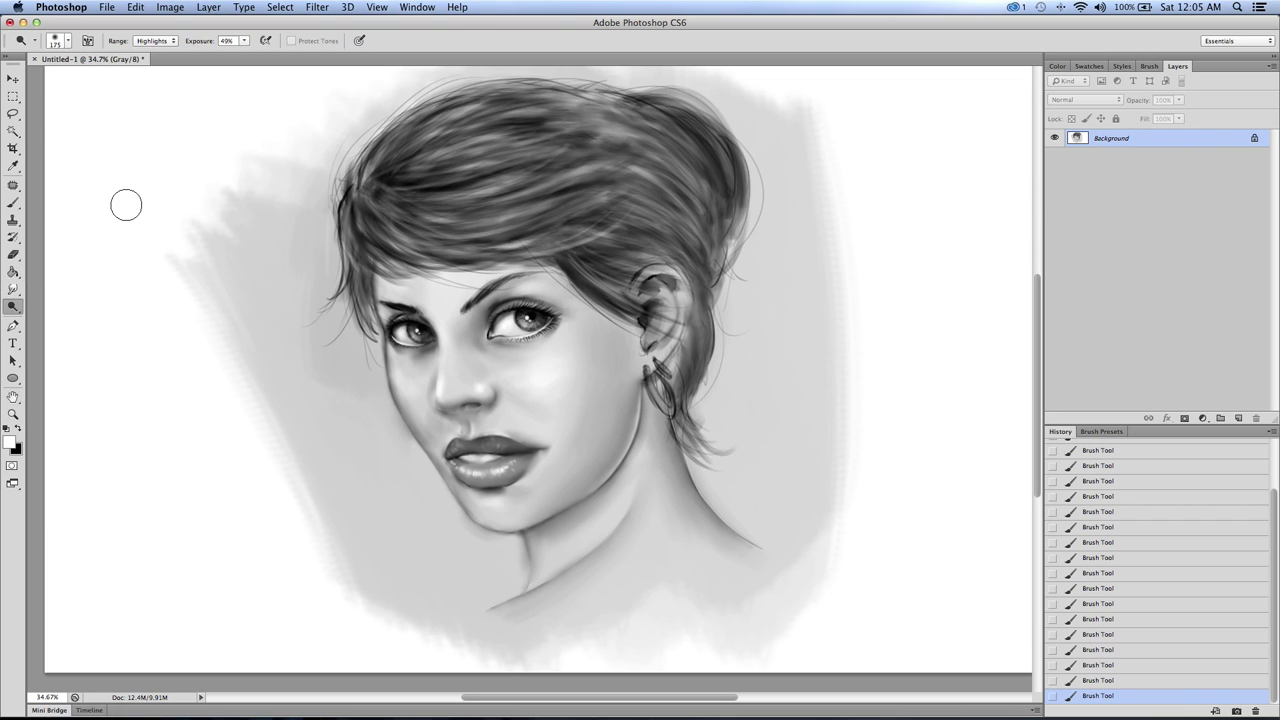
pyautogui.moveTo(435, 178)
pyautogui.mouseDown()
pyautogui.moveTo(491, 179)
pyautogui.moveTo(495, 200)
pyautogui.mouseUp()
pyautogui.press('[')
pyautogui.press('[')
pyautogui.press('[')
pyautogui.moveTo(440, 205); pyautogui.dragTo(555, 194)
pyautogui.moveTo(455, 220); pyautogui.dragTo(512, 218)
# Step: Dodge highlights over the top of the crown, the back of the head and the front hairline
pyautogui.moveTo(440, 230)
pyautogui.mouseDown()
pyautogui.moveTo(500, 225)
pyautogui.moveTo(480, 155)
pyautogui.moveTo(411, 133)
pyautogui.moveTo(490, 110)
pyautogui.moveTo(500, 225)
pyautogui.moveTo(420, 140)
pyautogui.moveTo(470, 85)
pyautogui.mouseUp()
pyautogui.moveTo(680, 237)
pyautogui.mouseDown()
pyautogui.moveTo(655, 118)
pyautogui.moveTo(680, 203)
pyautogui.moveTo(698, 207)
pyautogui.mouseUp()
pyautogui.moveTo(597, 93)
pyautogui.mouseDown()
pyautogui.moveTo(665, 98)
pyautogui.moveTo(622, 96)
pyautogui.mouseUp()
pyautogui.moveTo(405, 135)
pyautogui.mouseDown()
pyautogui.moveTo(365, 222)
pyautogui.moveTo(399, 209)
pyautogui.moveTo(352, 170)
pyautogui.mouseUp()
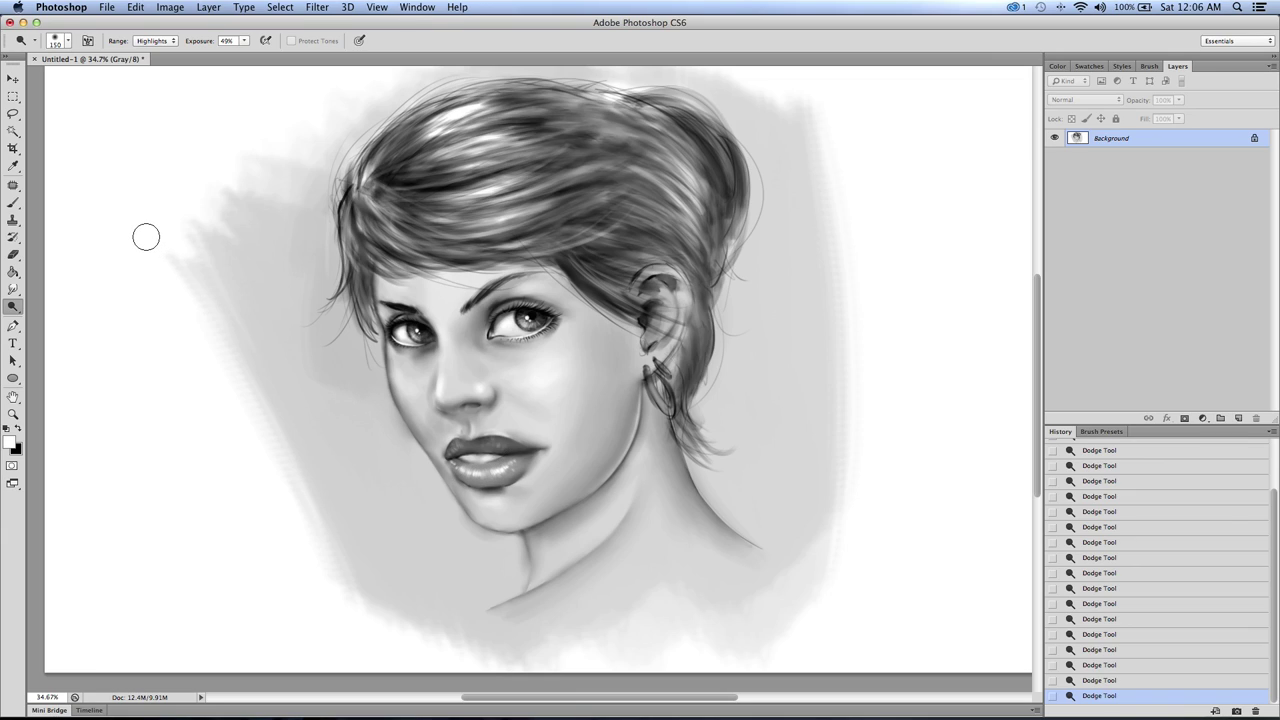
# Step: Lighten the neck and shoulder with the Dodge tool at a 400 px brush size
pyautogui.press('[')
pyautogui.press('[')
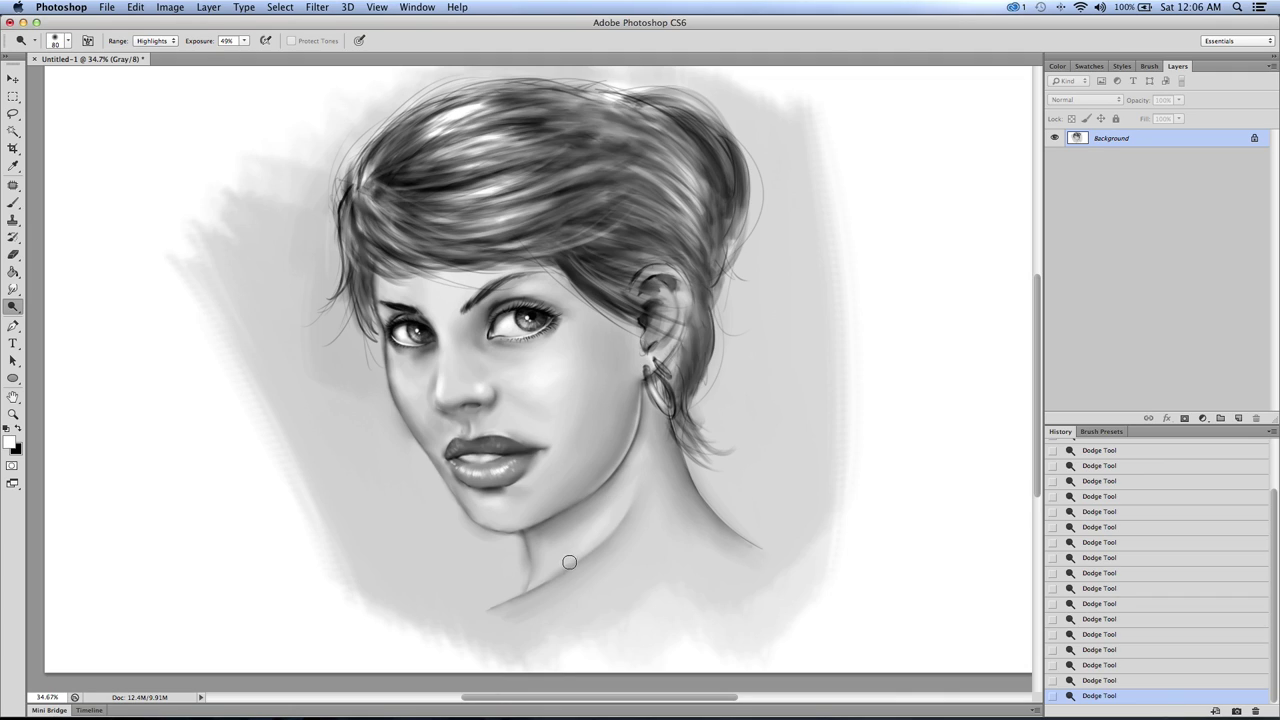
pyautogui.press(']')
pyautogui.press(']')
pyautogui.press(']')
pyautogui.press(']')
pyautogui.press(']')
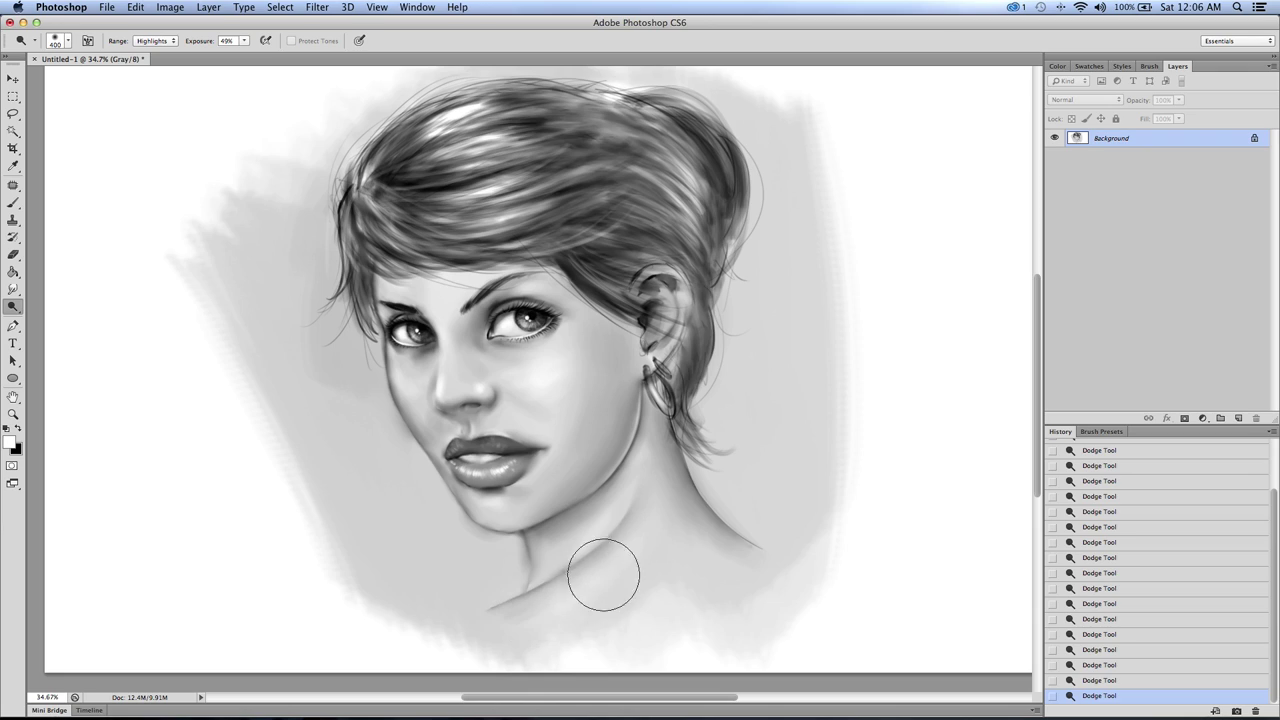
pyautogui.moveTo(603, 575); pyautogui.dragTo(651, 523)
# Step: Dodge further highlights in the crown, fringe and back strands, reducing the brush from 250 to 125 px
pyautogui.press('[')
pyautogui.press('[')
pyautogui.press('[')
pyautogui.press('[')
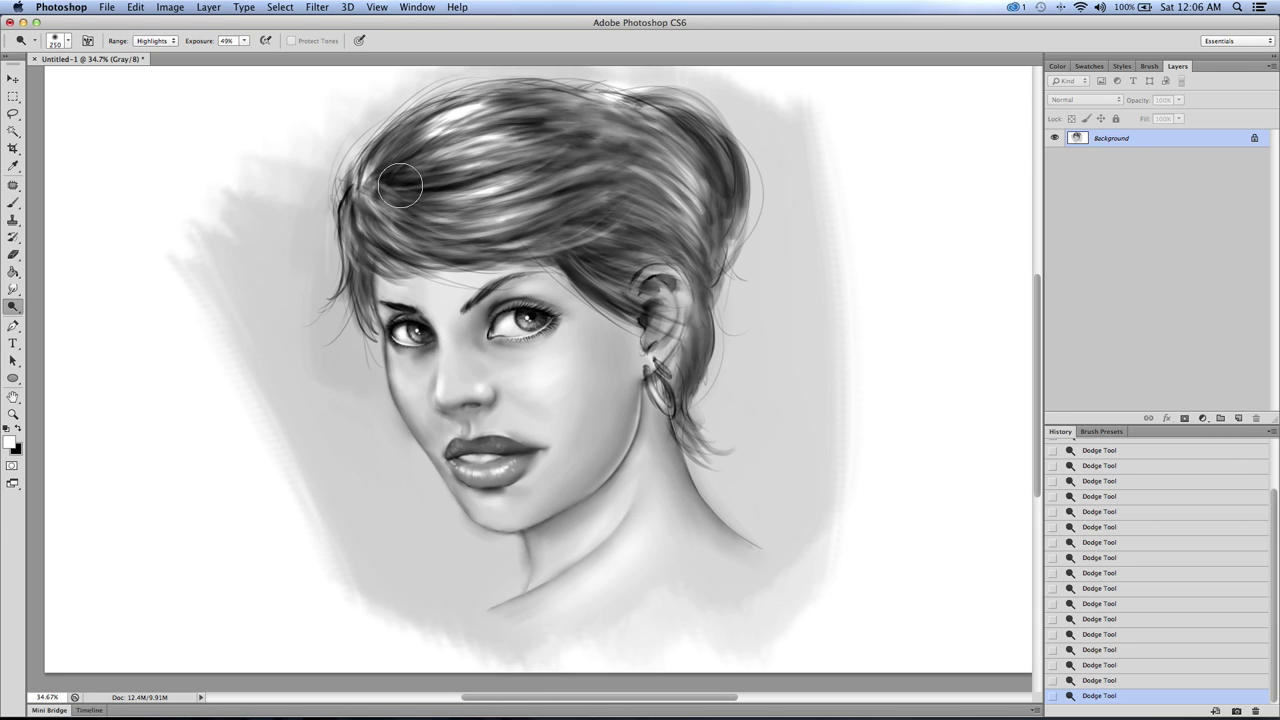
pyautogui.moveTo(400, 156); pyautogui.dragTo(441, 119)
pyautogui.press('[')
pyautogui.press('[')
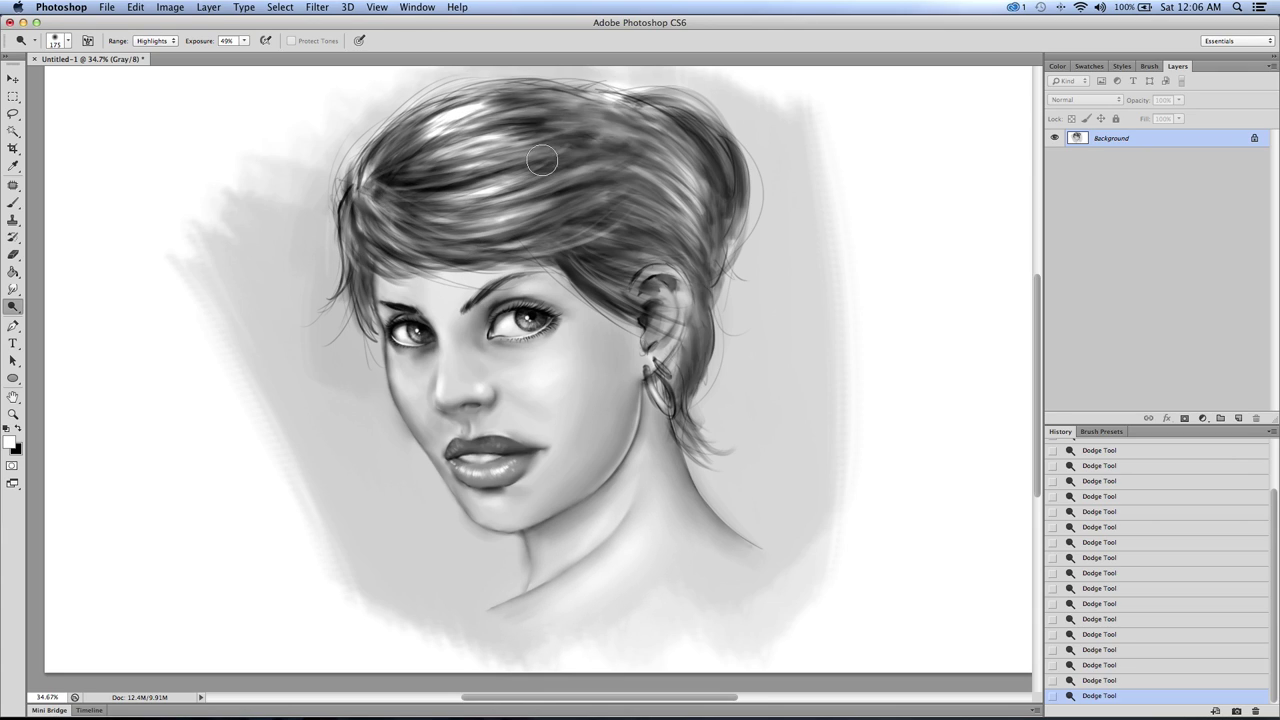
pyautogui.press('[')
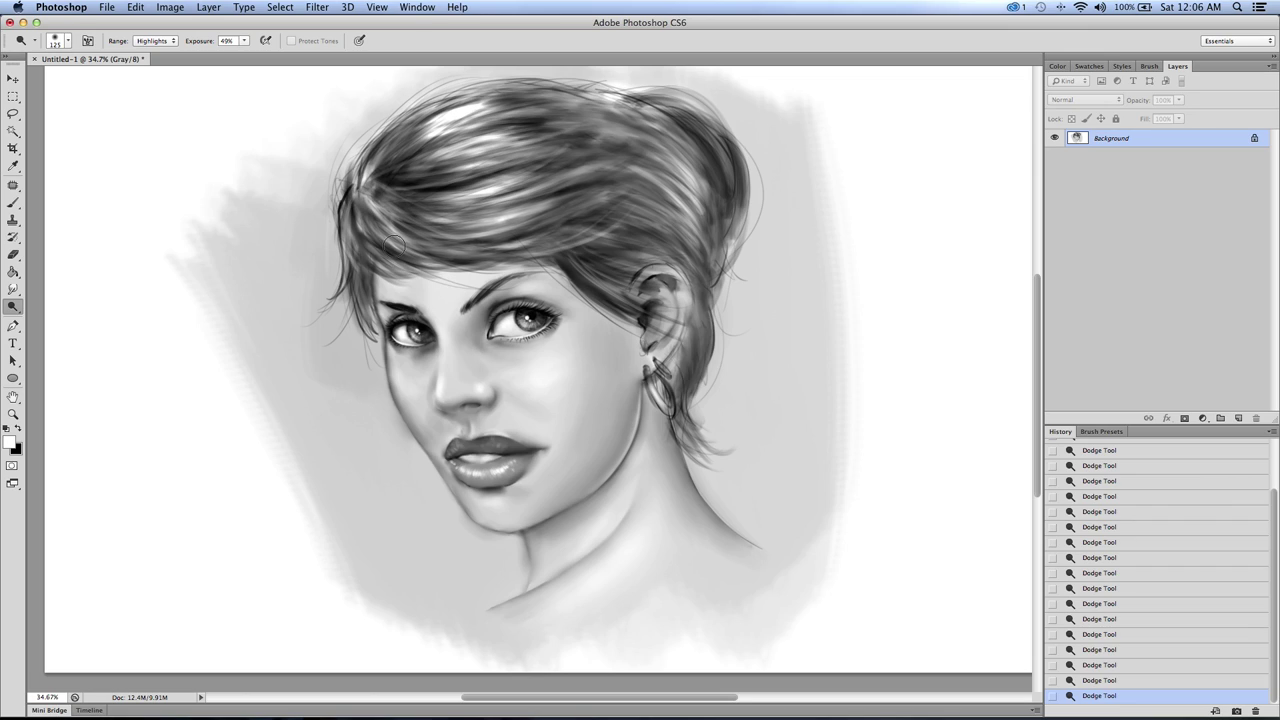
pyautogui.press(']')
pyautogui.press(']')
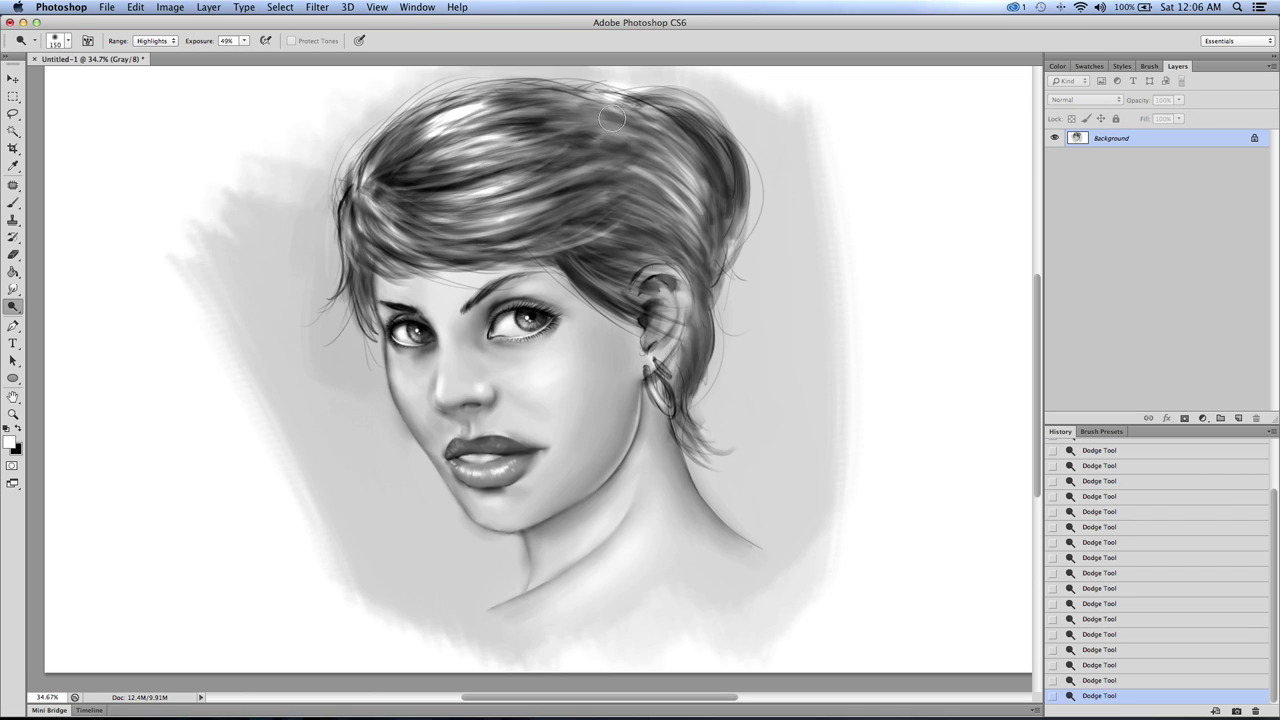
pyautogui.press('[')
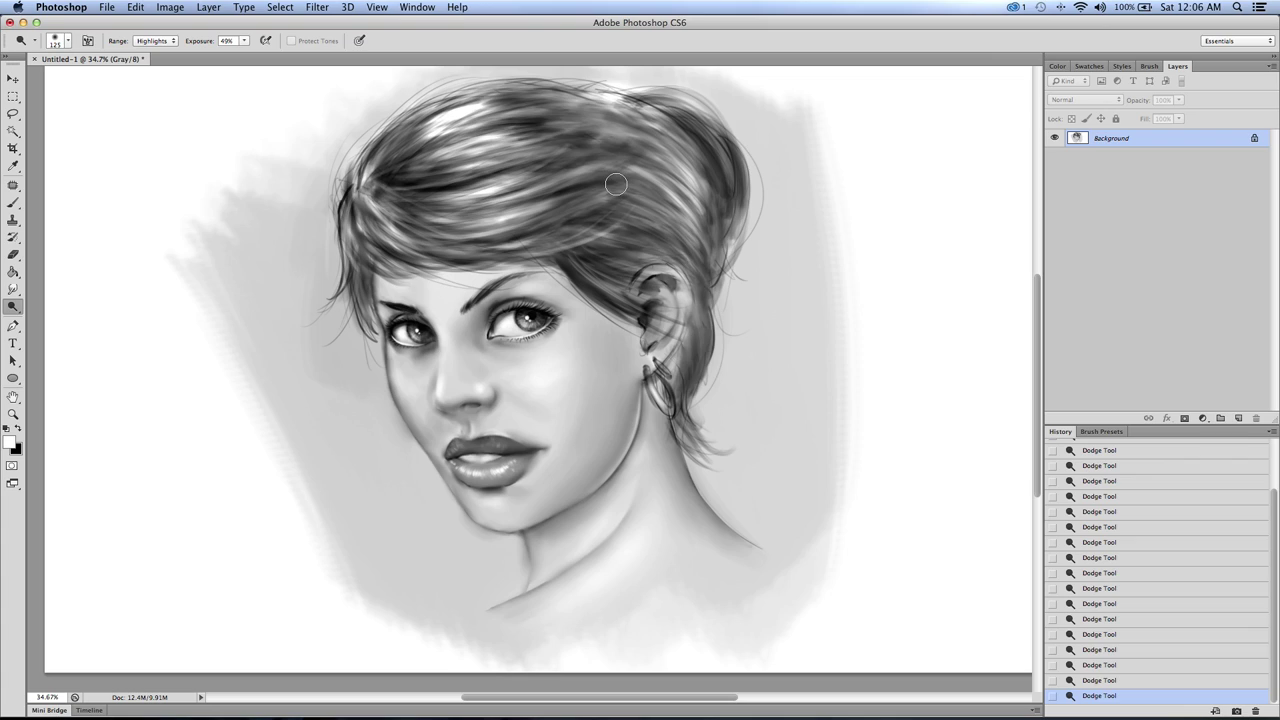
# Step: Paint white highlights on the ear's rim and lobe and on the hoop earring with a fine brush at 24% opacity
pyautogui.click(13, 205)
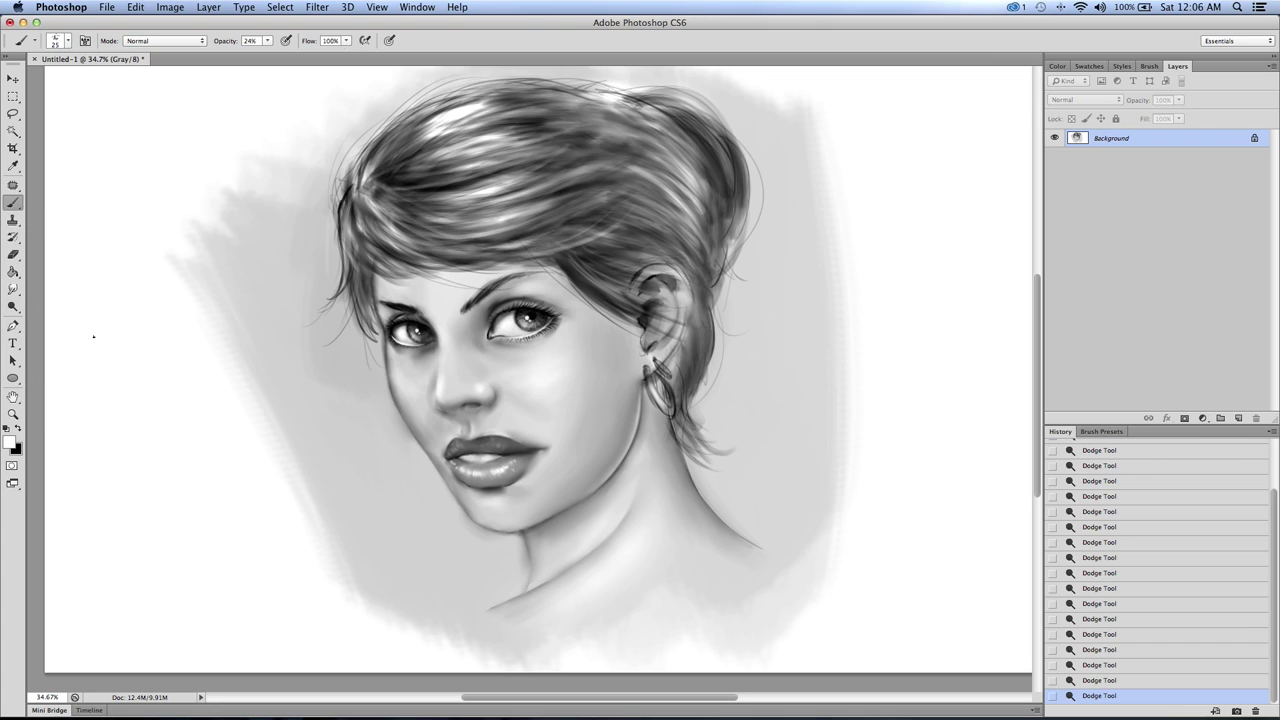
pyautogui.moveTo(663, 268); pyautogui.dragTo(636, 284)
pyautogui.moveTo(640, 276); pyautogui.dragTo(660, 268)
pyautogui.moveTo(660, 341); pyautogui.dragTo(666, 328)
pyautogui.moveTo(668, 324); pyautogui.dragTo(672, 316)
pyautogui.moveTo(650, 370); pyautogui.dragTo(652, 388)
pyautogui.moveTo(648, 370); pyautogui.dragTo(668, 408)
pyautogui.moveTo(670, 410); pyautogui.dragTo(664, 386)
pyautogui.moveTo(628, 305); pyautogui.dragTo(632, 311)
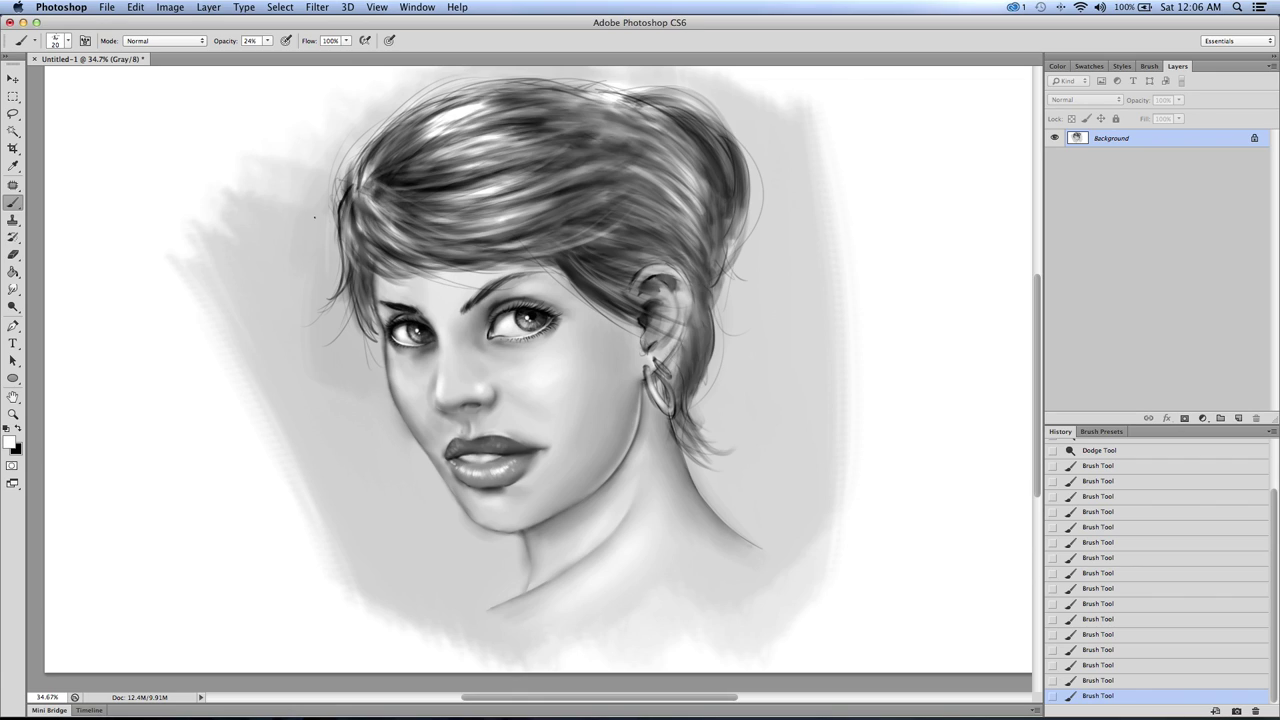
# Step: Smudge the outline of the far-side cheek, jaw and chin with a 35 px brush at 100% strength
pyautogui.press('r')
pyautogui.moveTo(410, 443); pyautogui.dragTo(404, 430)
pyautogui.moveTo(402, 428); pyautogui.dragTo(385, 414)
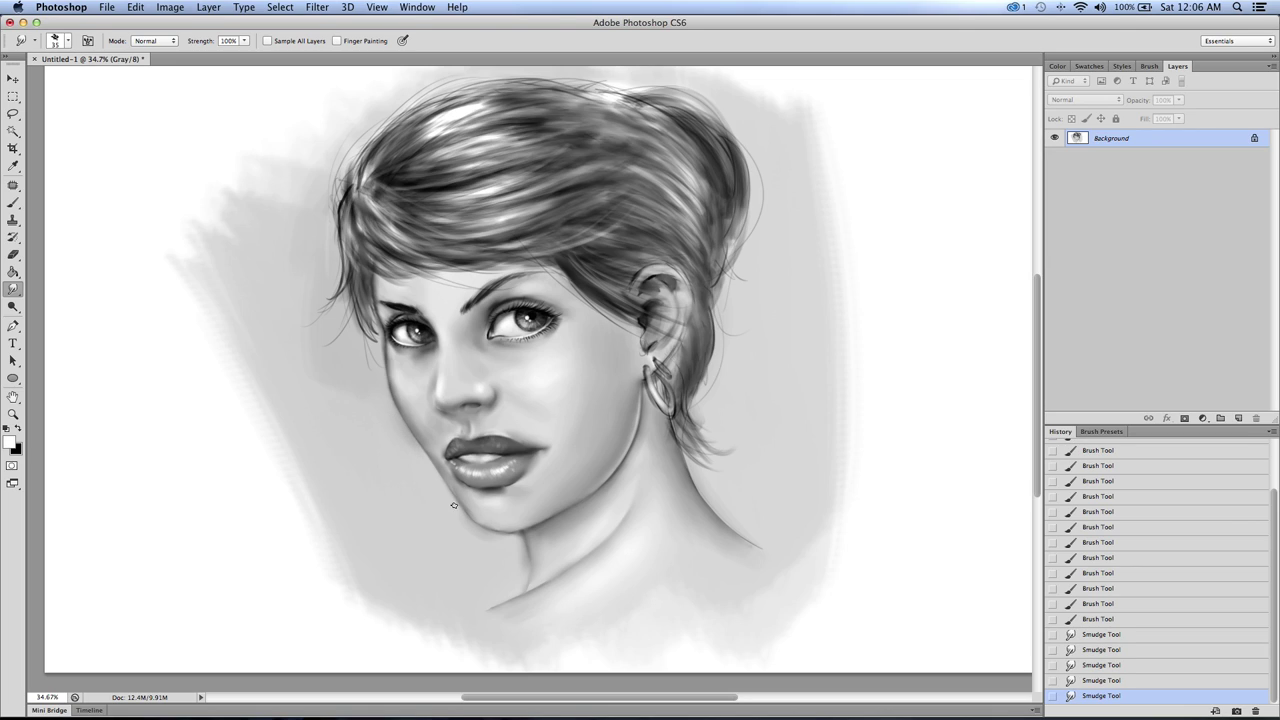
pyautogui.moveTo(477, 530)
pyautogui.mouseDown()
pyautogui.moveTo(509, 538)
pyautogui.moveTo(459, 525)
pyautogui.moveTo(486, 543)
pyautogui.moveTo(451, 514)
pyautogui.moveTo(503, 544)
pyautogui.moveTo(472, 530)
pyautogui.mouseUp()
pyautogui.moveTo(472, 530); pyautogui.dragTo(462, 520)
# Step: Soften the outer edges of the gray background shading by smudging with a 150 px brush
pyautogui.press(']')
pyautogui.press(']')
pyautogui.press(']')
pyautogui.press(']')
pyautogui.press(']')
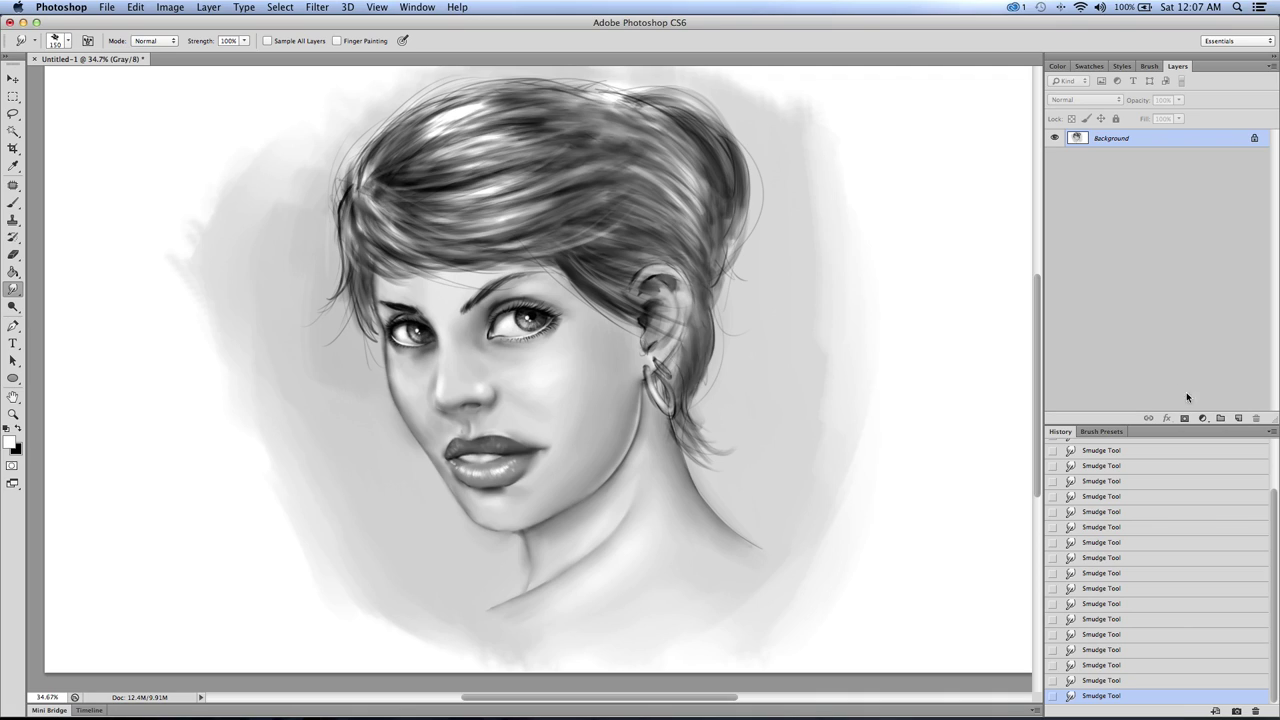
# Step: Add a new layer above the background and convert the image to RGB Color without flattening
pyautogui.click(1238, 419)
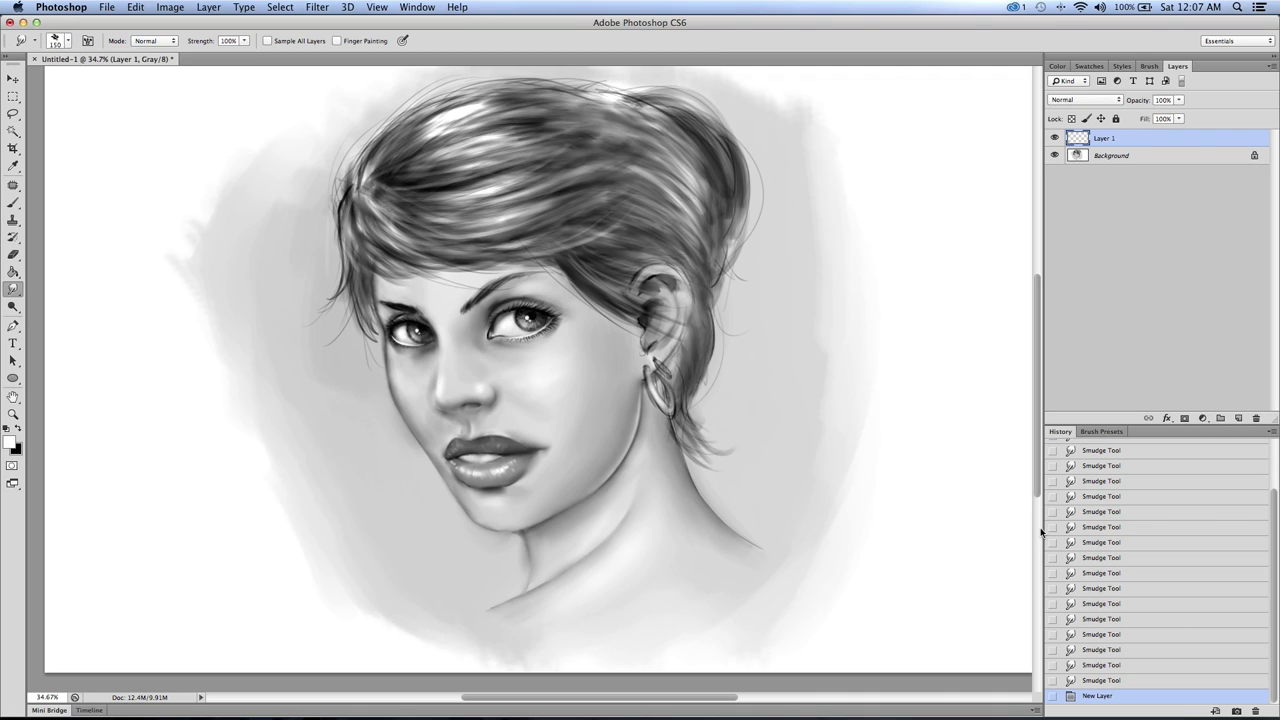
pyautogui.click(1080, 101)
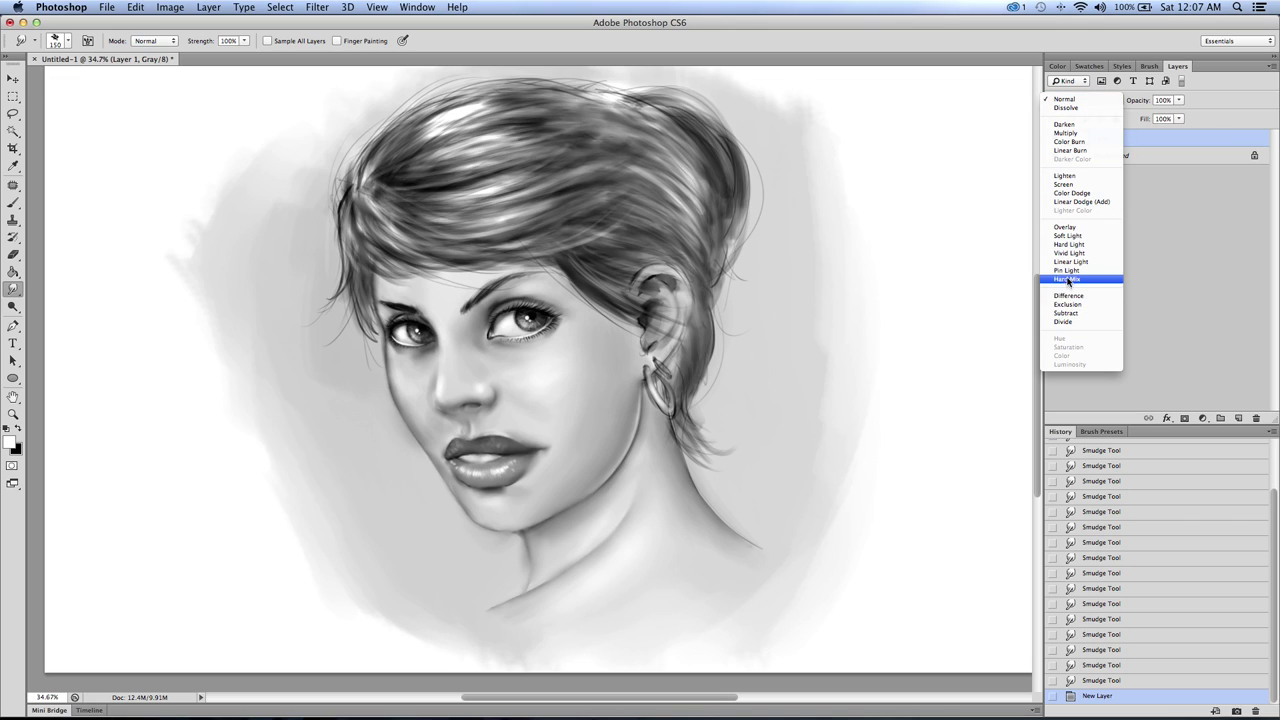
pyautogui.click(1010, 305)
pyautogui.click(168, 8)
pyautogui.moveTo(170, 24)
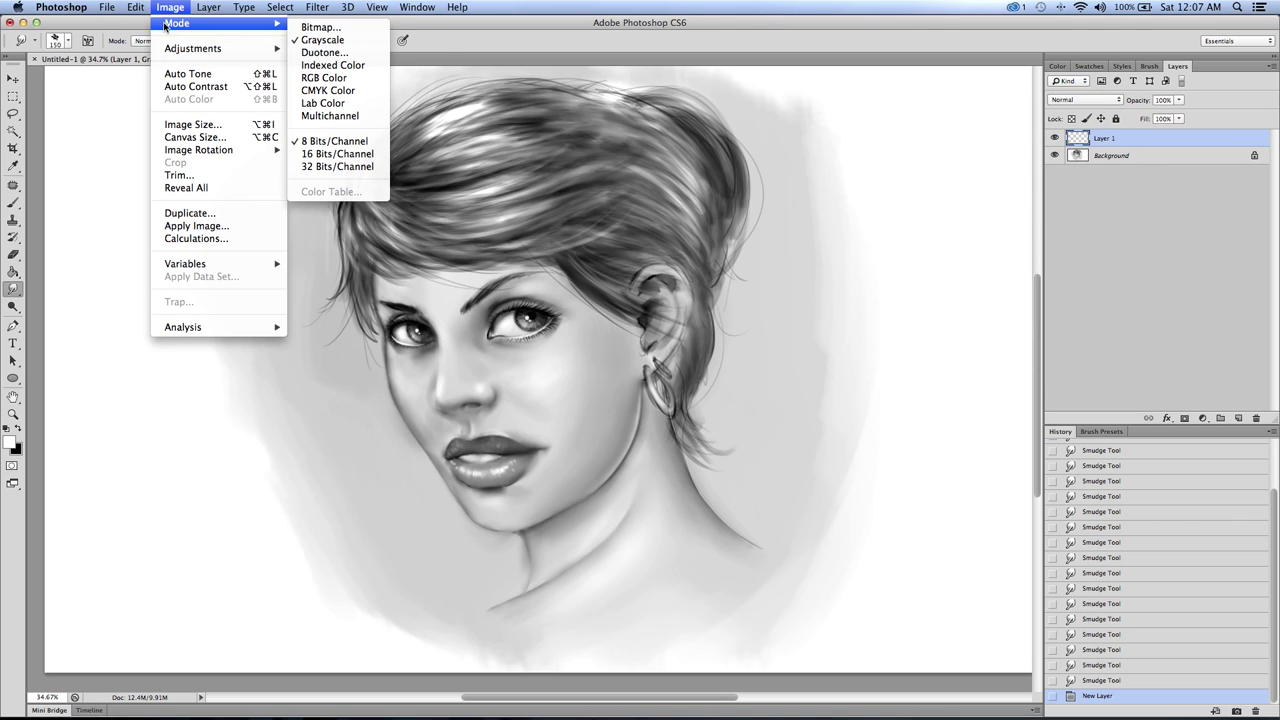
pyautogui.click(306, 78)
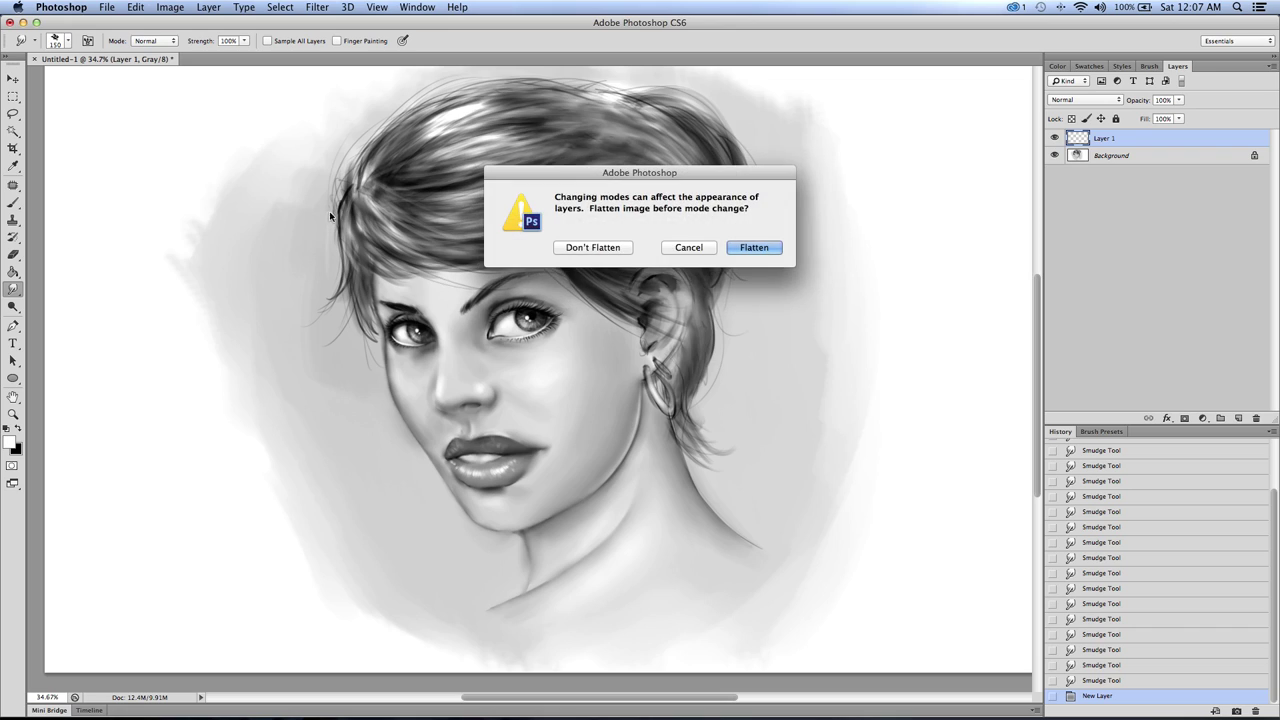
pyautogui.click(593, 247)
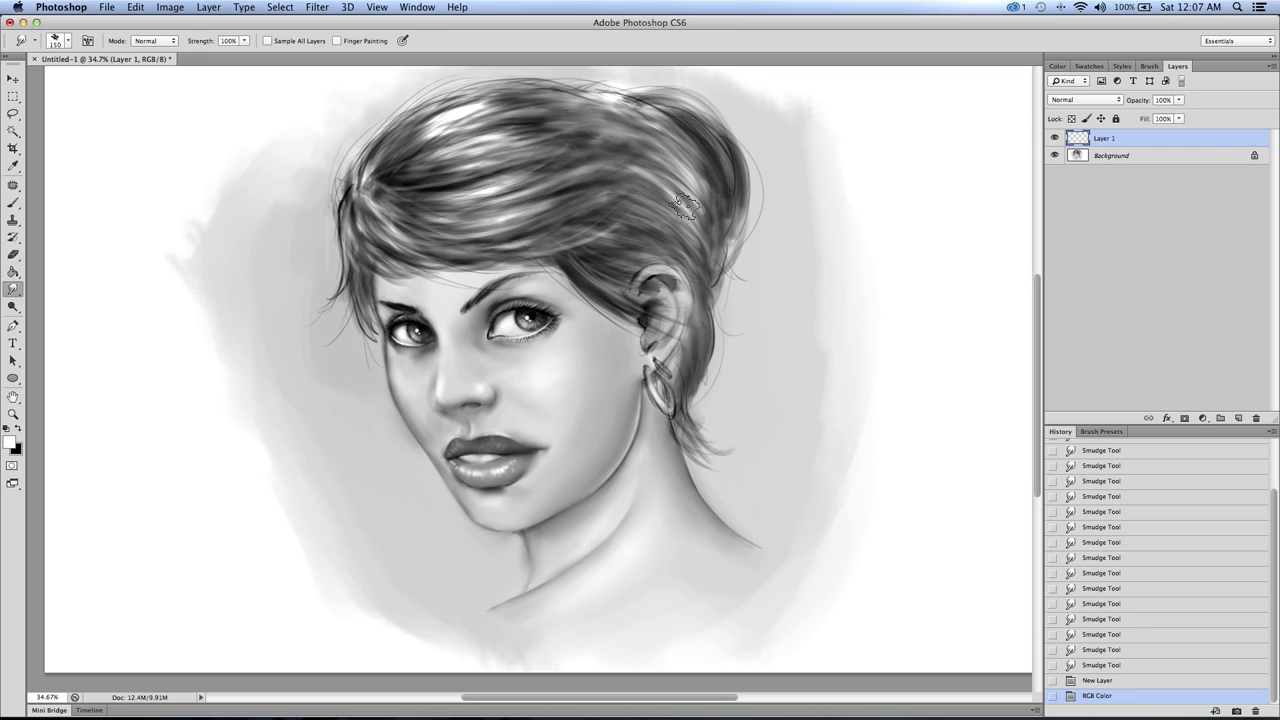
# Step: Set the new layer's blend mode to Color and choose the 300 px Soft Shadow Brush preset for painting
pyautogui.click(1080, 100)
pyautogui.click(1070, 357)
pyautogui.click(13, 203)
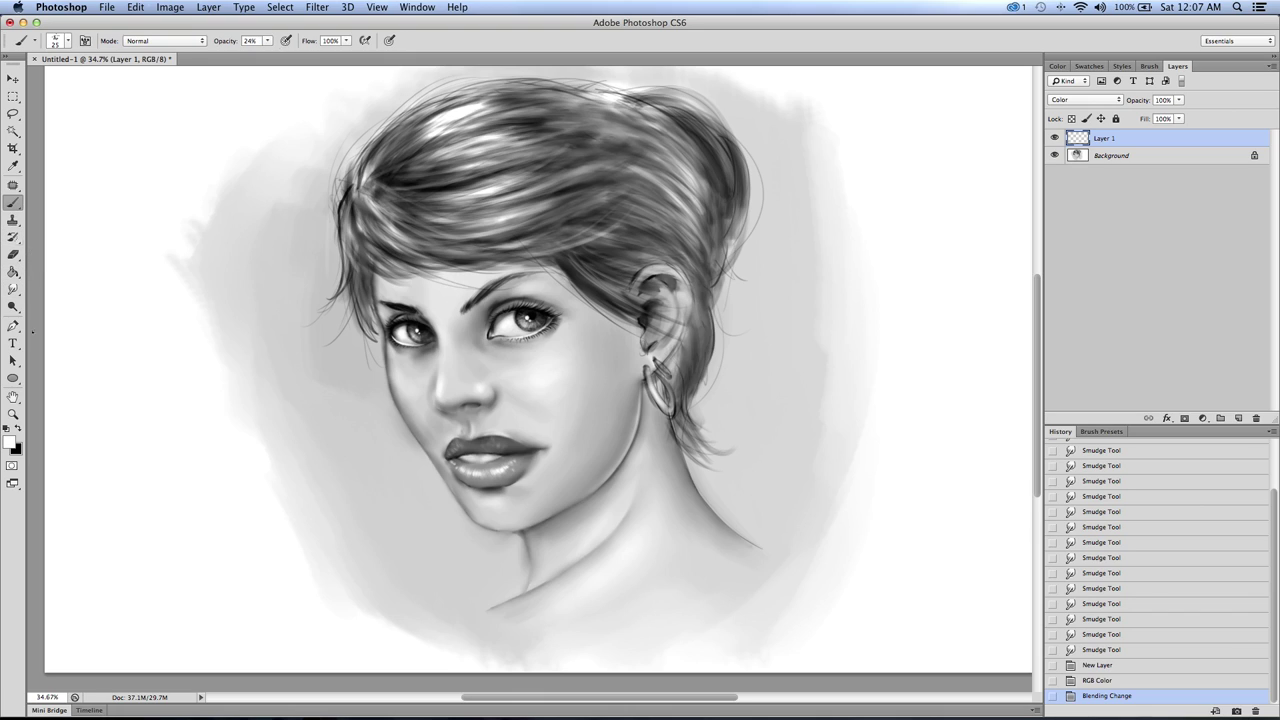
pyautogui.click(69, 41)
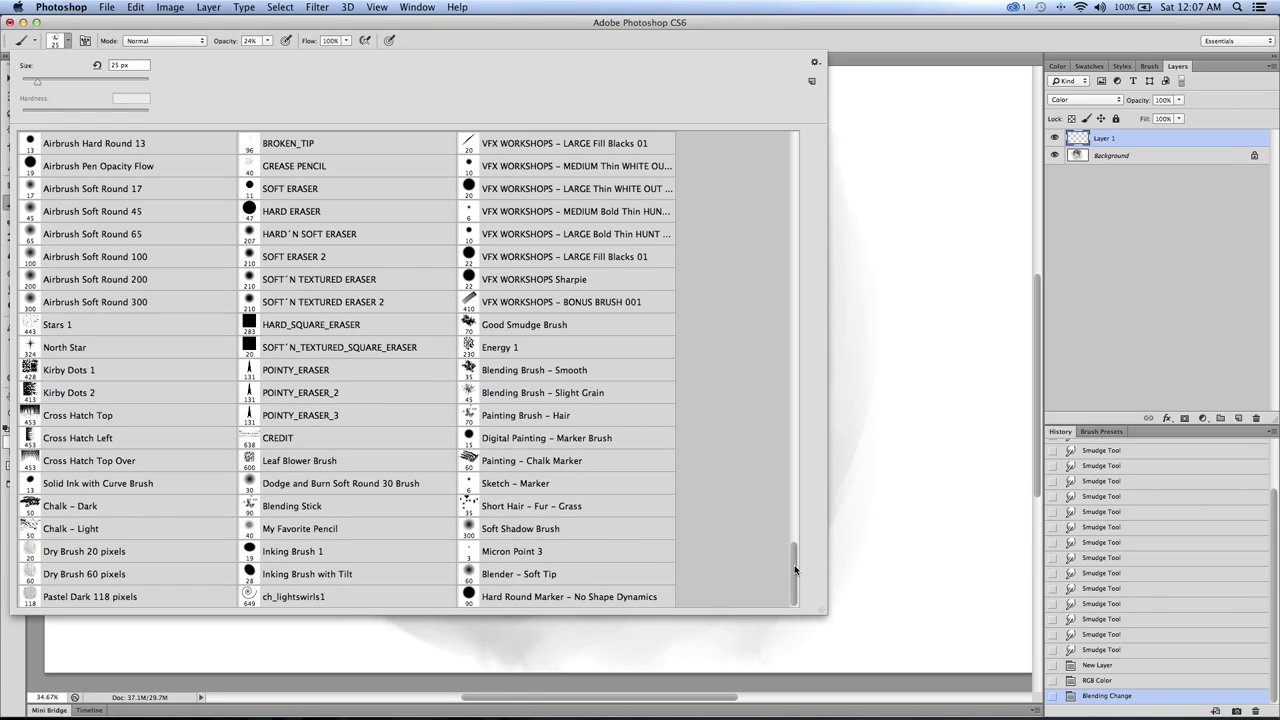
pyautogui.click(503, 527)
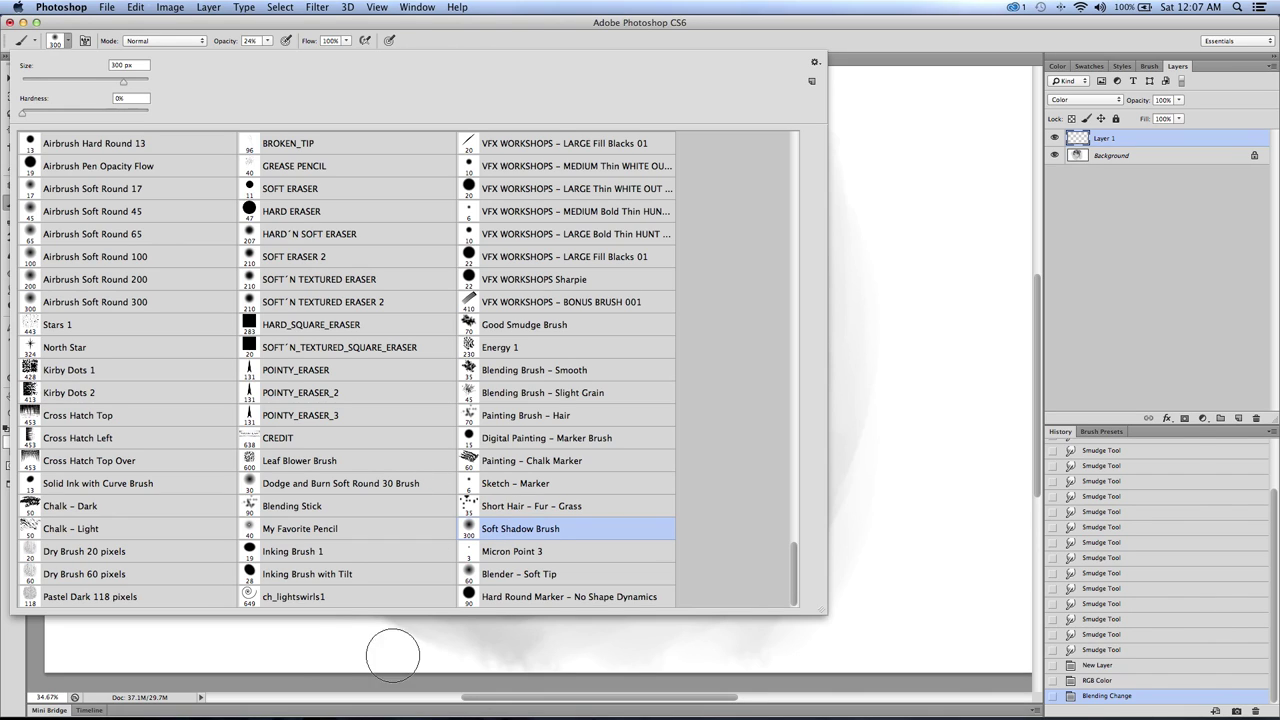
pyautogui.click(342, 672)
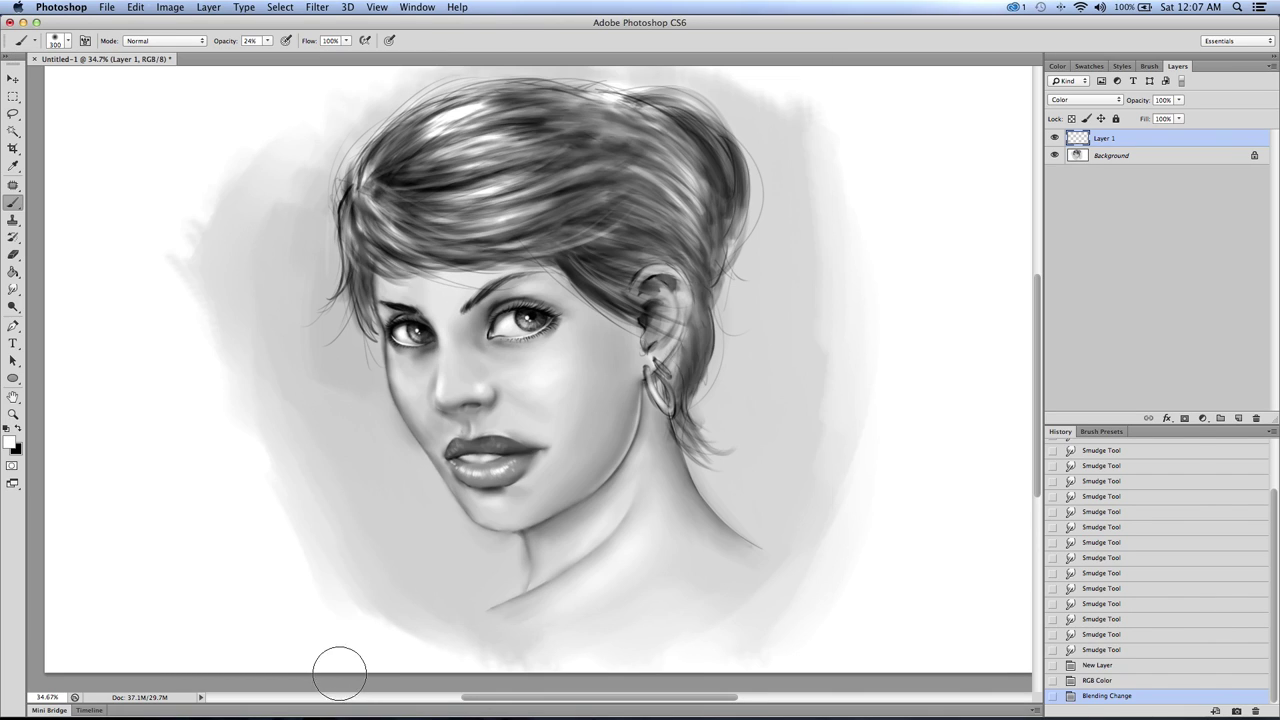
# Step: Pick a pale skin-tone swatch and tint the face, neck and shoulder with the brush at 67% opacity
pyautogui.click(1089, 66)
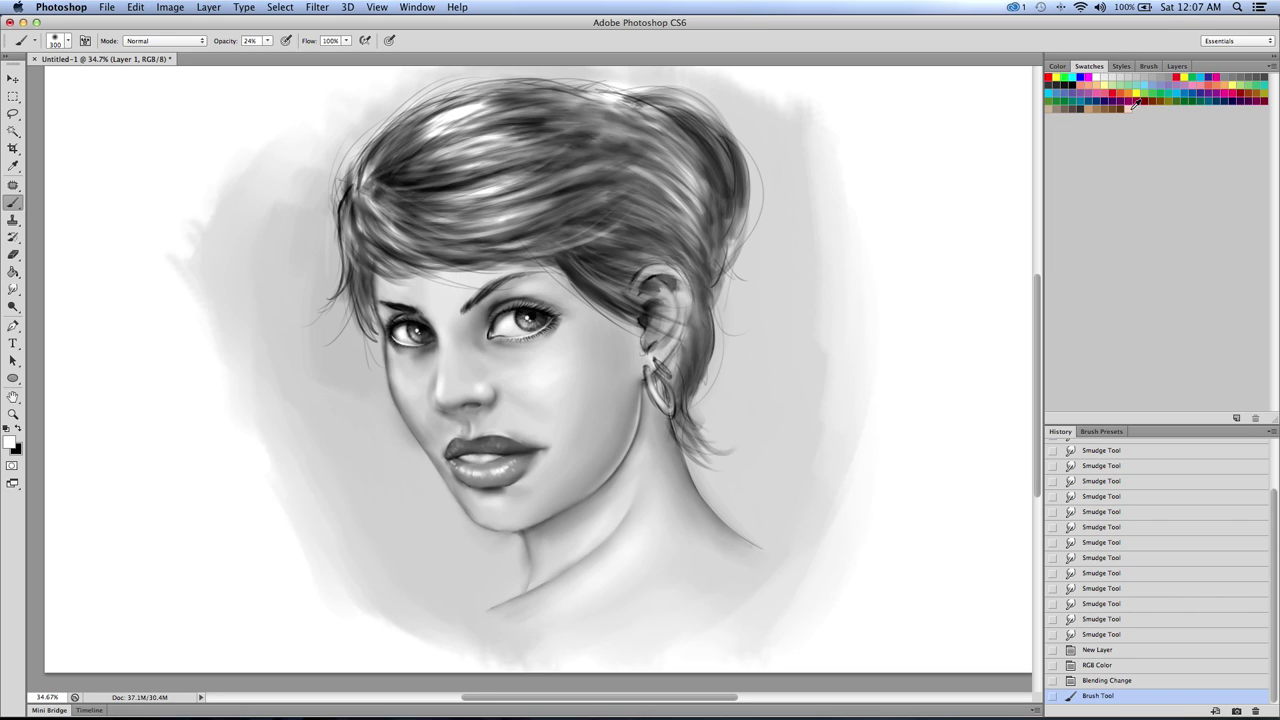
pyautogui.click(64, 136)
pyautogui.moveTo(546, 369)
pyautogui.mouseDown()
pyautogui.moveTo(546, 400)
pyautogui.moveTo(557, 425)
pyautogui.moveTo(583, 418)
pyautogui.moveTo(586, 452)
pyautogui.moveTo(607, 425)
pyautogui.moveTo(588, 377)
pyautogui.moveTo(529, 390)
pyautogui.moveTo(461, 378)
pyautogui.moveTo(431, 395)
pyautogui.moveTo(433, 368)
pyautogui.moveTo(454, 368)
pyautogui.moveTo(448, 285)
pyautogui.moveTo(442, 393)
pyautogui.moveTo(569, 407)
pyautogui.moveTo(557, 481)
pyautogui.mouseUp()
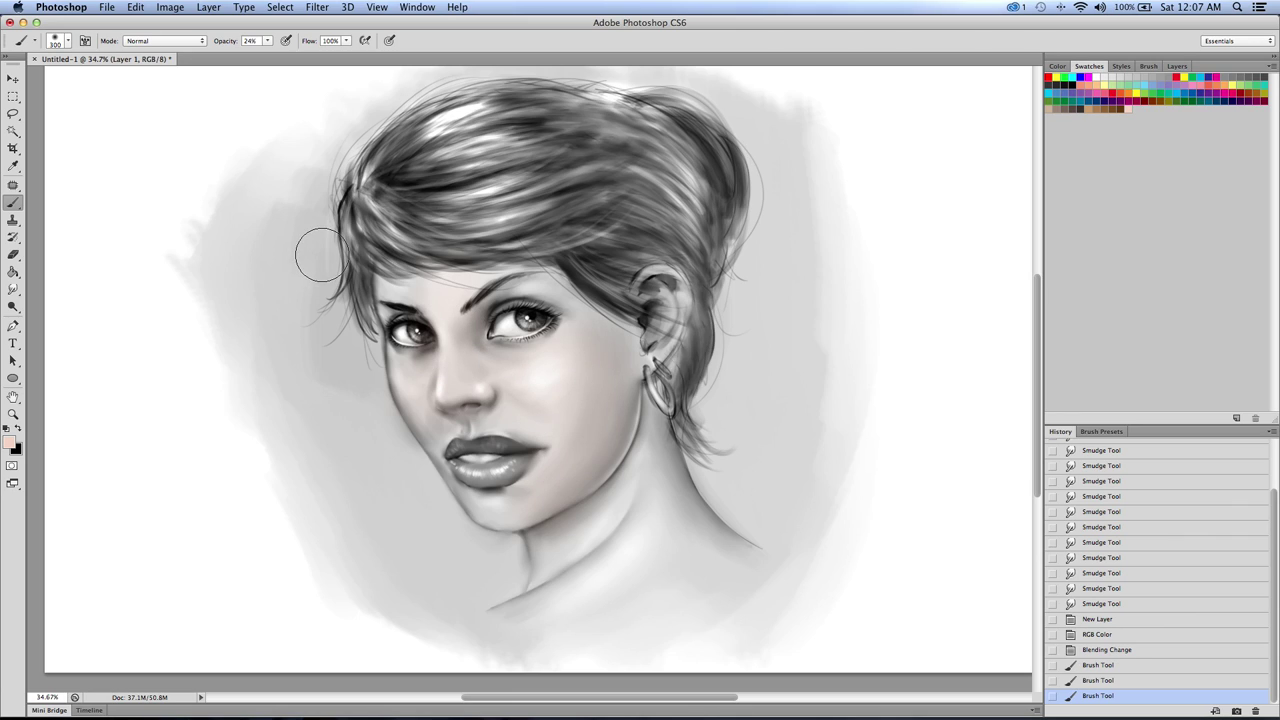
pyautogui.click(267, 41)
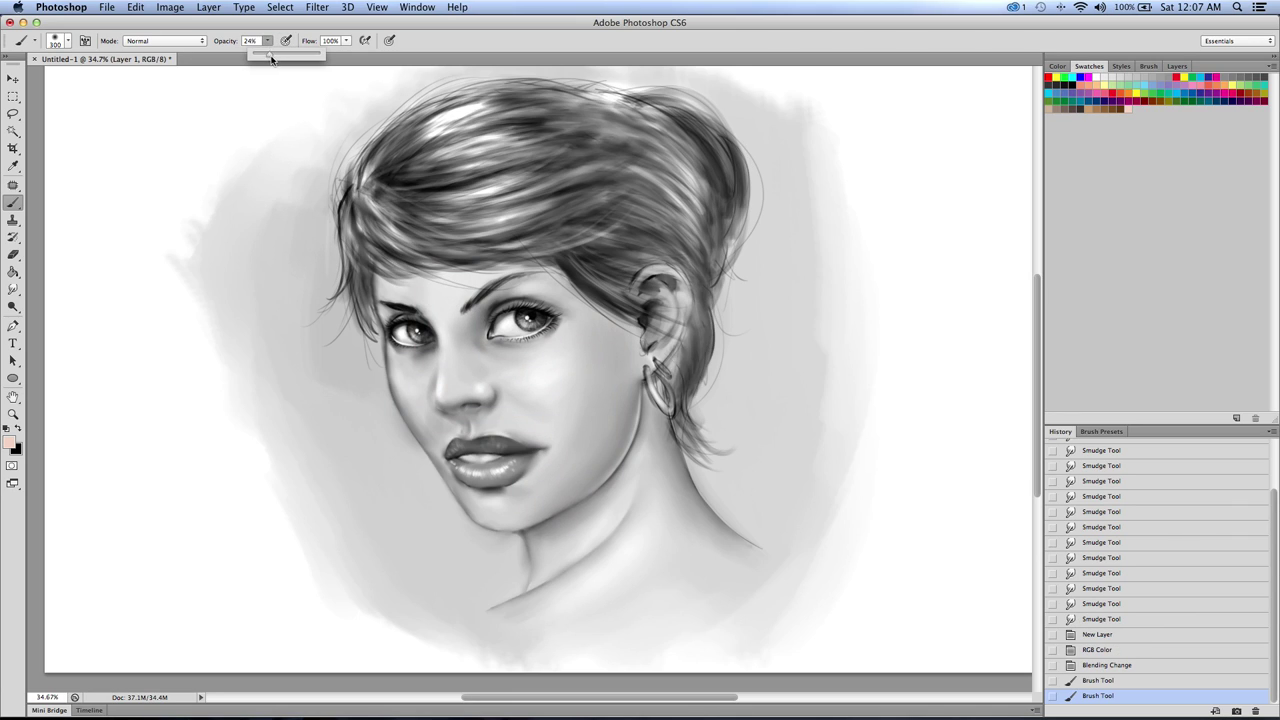
pyautogui.moveTo(560, 354)
pyautogui.mouseDown()
pyautogui.moveTo(519, 396)
pyautogui.moveTo(587, 347)
pyautogui.moveTo(589, 404)
pyautogui.moveTo(522, 506)
pyautogui.moveTo(608, 411)
pyautogui.moveTo(518, 384)
pyautogui.moveTo(430, 410)
pyautogui.moveTo(430, 384)
pyautogui.moveTo(465, 356)
pyautogui.moveTo(442, 305)
pyautogui.moveTo(396, 283)
pyautogui.moveTo(454, 294)
pyautogui.moveTo(516, 278)
pyautogui.moveTo(570, 295)
pyautogui.moveTo(579, 351)
pyautogui.moveTo(475, 358)
pyautogui.moveTo(573, 354)
pyautogui.moveTo(601, 405)
pyautogui.moveTo(532, 495)
pyautogui.moveTo(484, 502)
pyautogui.moveTo(534, 492)
pyautogui.moveTo(508, 406)
pyautogui.moveTo(425, 421)
pyautogui.moveTo(429, 443)
pyautogui.moveTo(408, 372)
pyautogui.moveTo(615, 407)
pyautogui.moveTo(549, 535)
pyautogui.moveTo(622, 498)
pyautogui.moveTo(568, 549)
pyautogui.moveTo(537, 627)
pyautogui.moveTo(646, 572)
pyautogui.moveTo(648, 420)
pyautogui.moveTo(691, 546)
pyautogui.moveTo(659, 520)
pyautogui.moveTo(695, 593)
pyautogui.moveTo(615, 614)
pyautogui.moveTo(688, 500)
pyautogui.moveTo(616, 392)
pyautogui.mouseUp()
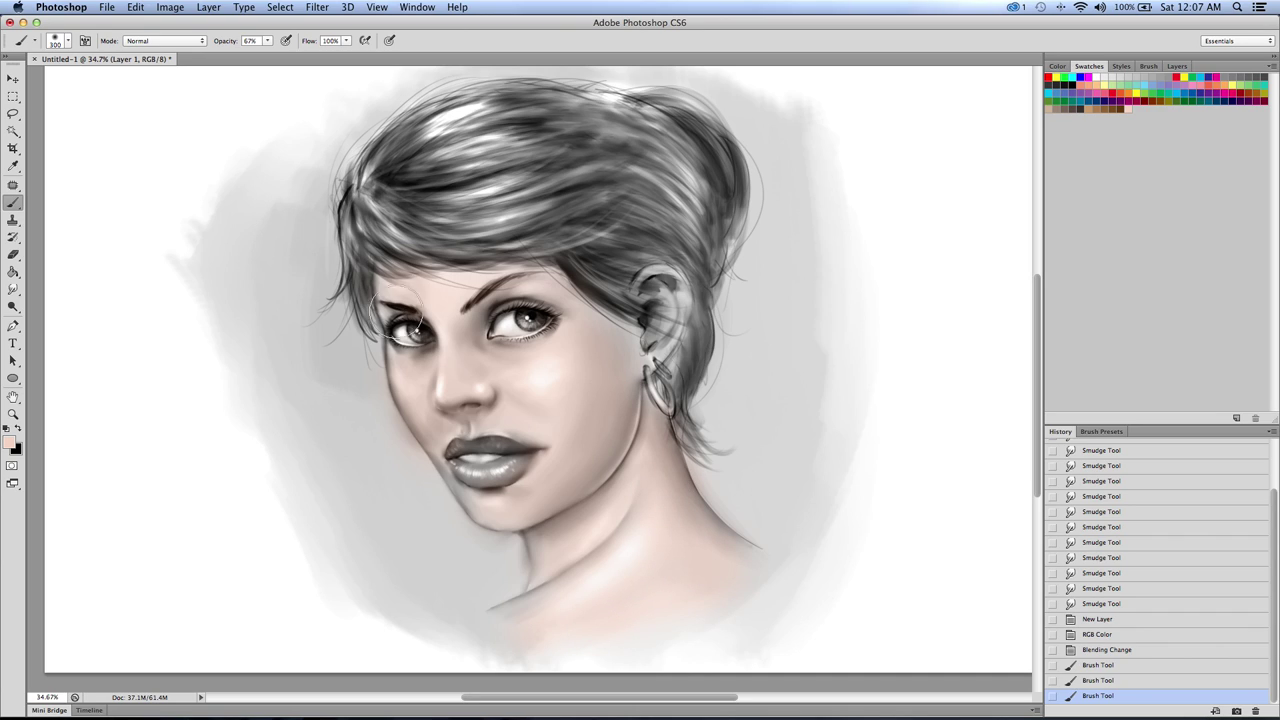
# Step: Tint the skin around the far-side eyebrow and eye with a 70 px brush, and return to the layer list
pyautogui.press('[')
pyautogui.press('[')
pyautogui.press('[')
pyautogui.press('[')
pyautogui.press('[')
pyautogui.press('[')
pyautogui.moveTo(390, 305); pyautogui.dragTo(410, 311)
pyautogui.moveTo(410, 311); pyautogui.dragTo(397, 308)
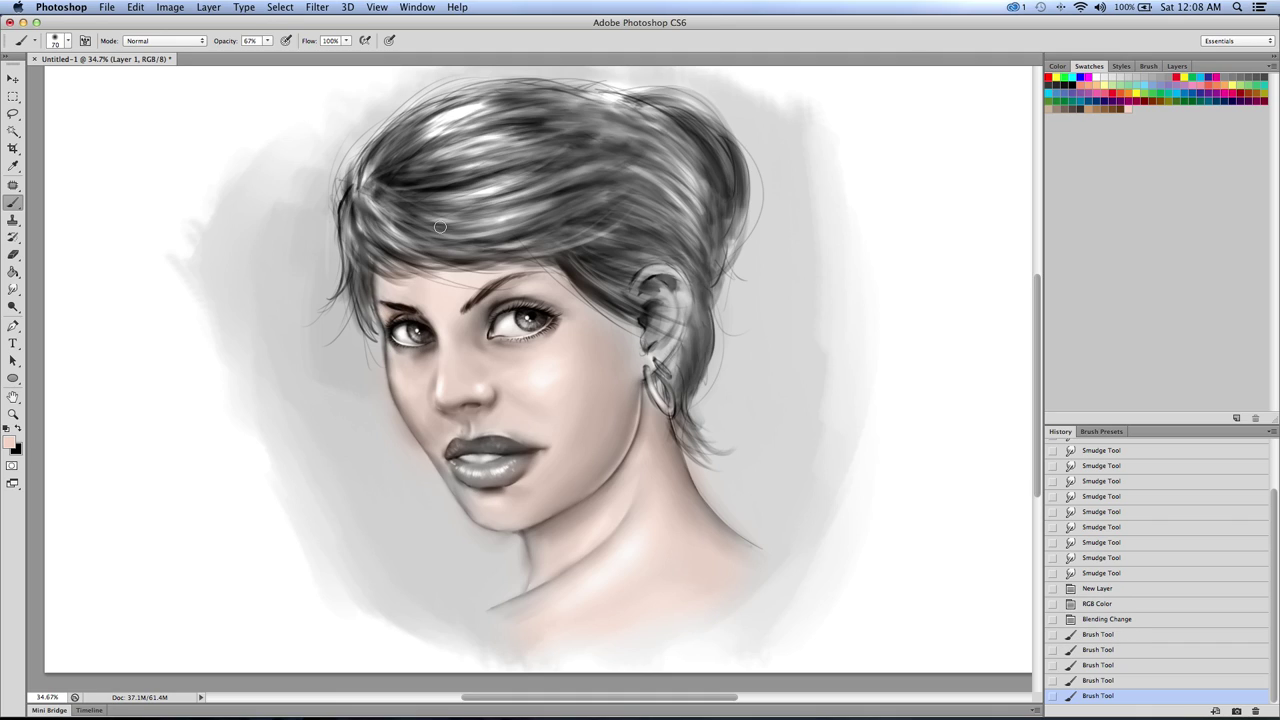
pyautogui.click(1176, 67)
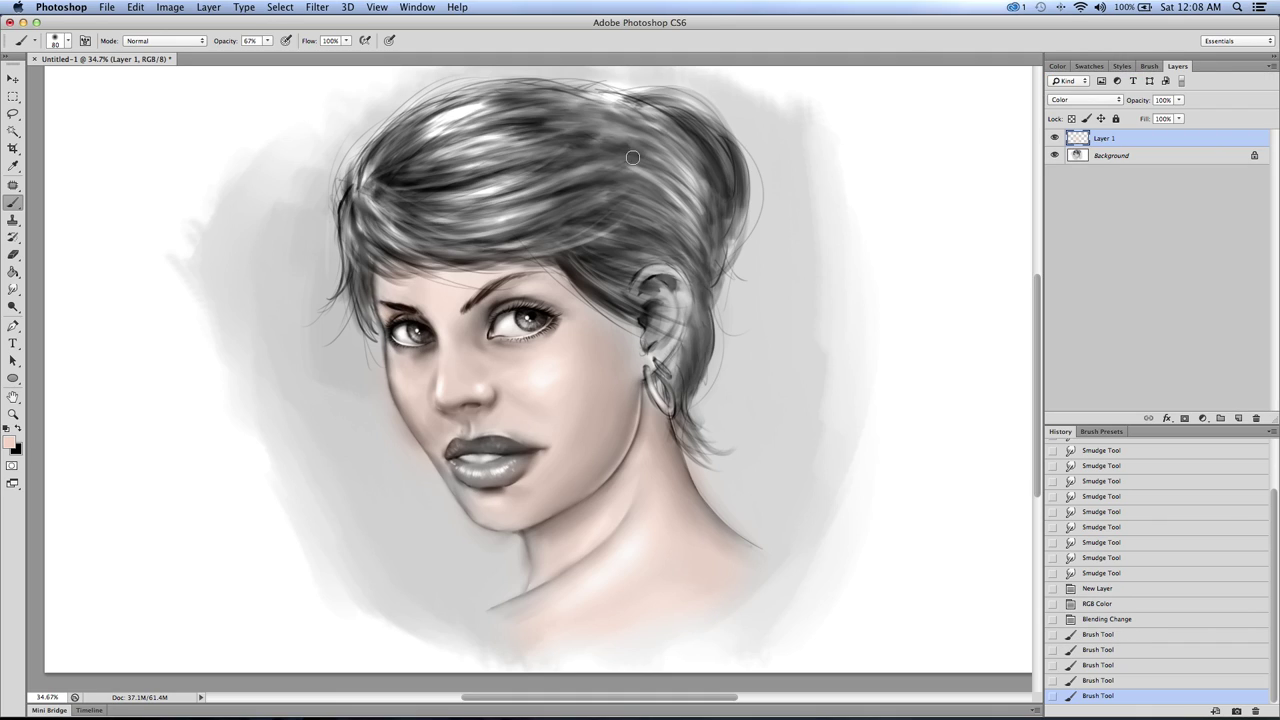
# Step: Tint the brow area, temple and ear with the pale skin tone using a soft brush of up to 150 px
pyautogui.press(']')
pyautogui.press(']')
pyautogui.press(']')
pyautogui.press(']')
pyautogui.moveTo(557, 289)
pyautogui.mouseDown()
pyautogui.moveTo(485, 292)
pyautogui.moveTo(498, 293)
pyautogui.moveTo(484, 311)
pyautogui.moveTo(530, 292)
pyautogui.mouseUp()
pyautogui.moveTo(575, 295); pyautogui.dragTo(604, 318)
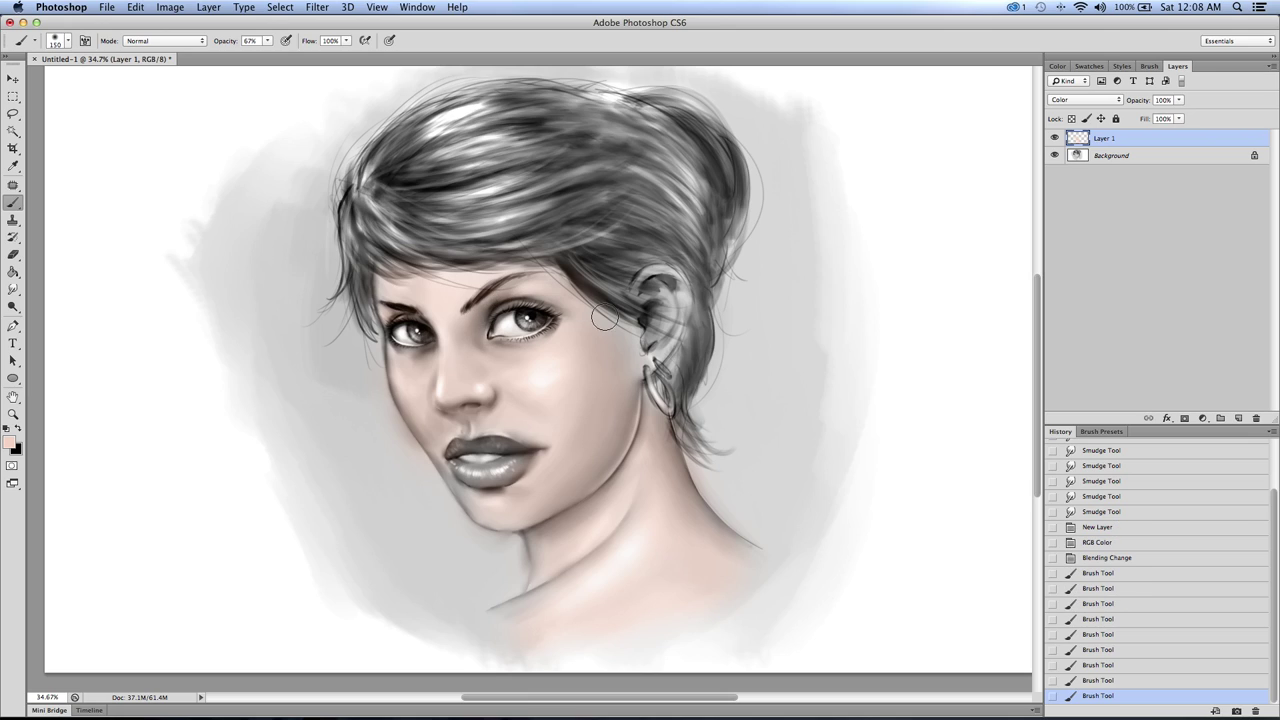
pyautogui.click(656, 284)
pyautogui.click(461, 492)
# Step: Pick the deep red #a02e2e and tint the lips out to the mouth corner with a small brush
pyautogui.click(17, 428)
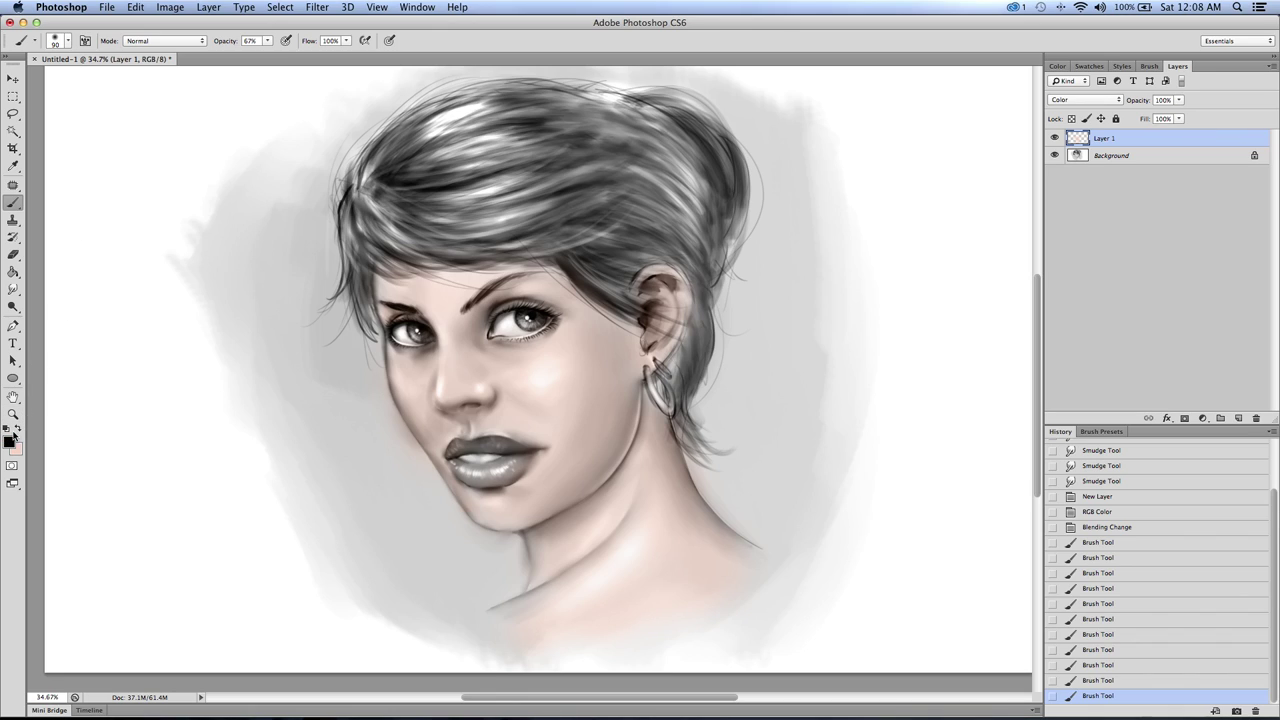
pyautogui.click(9, 441)
pyautogui.click(540, 475)
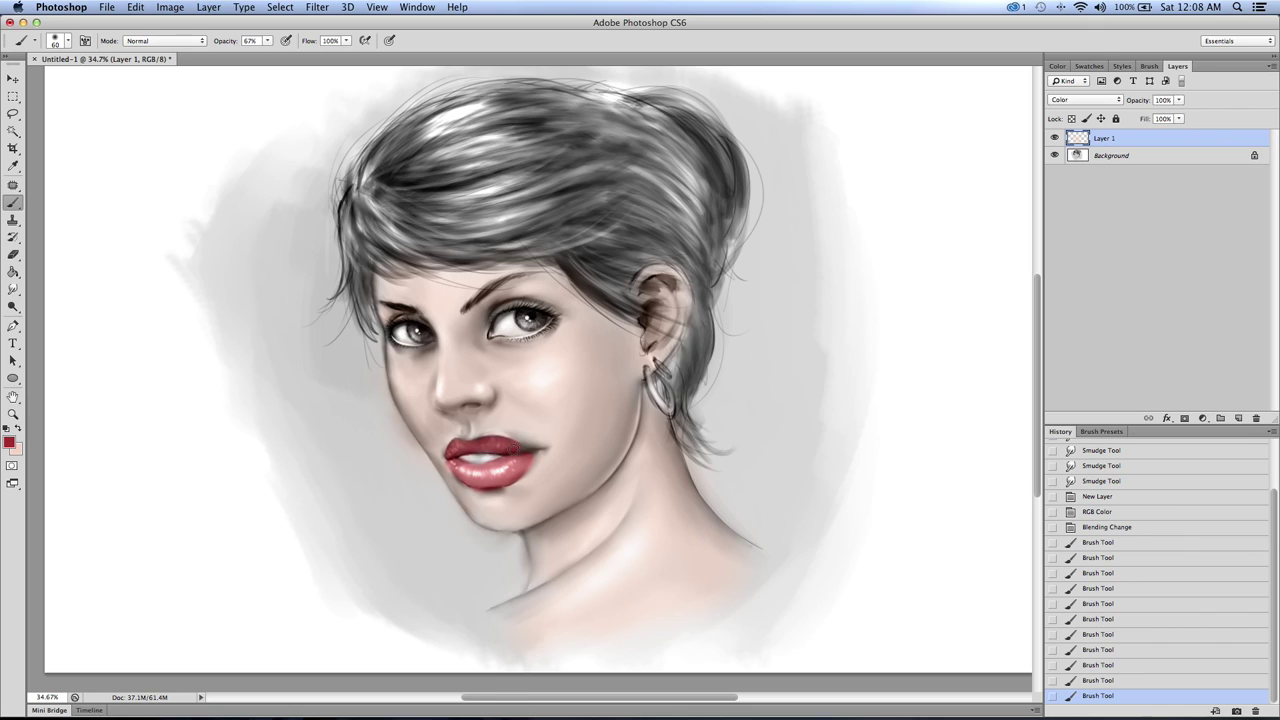
pyautogui.moveTo(521, 452); pyautogui.dragTo(537, 450)
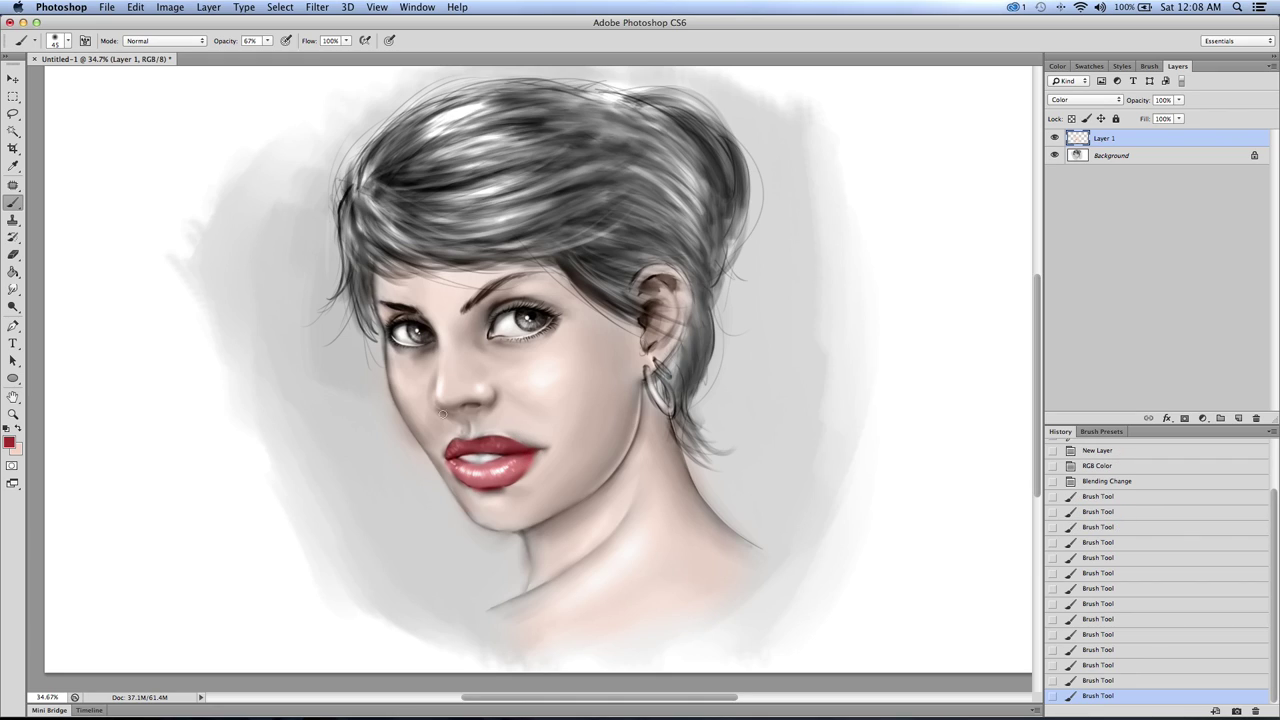
# Step: Blush the cheek with the deep red at 15% opacity, using a large soft brush and gradually smaller sizes
pyautogui.click(18, 428)
pyautogui.click(17, 428)
pyautogui.click(265, 42)
pyautogui.moveTo(235, 52); pyautogui.dragTo(232, 52)
pyautogui.press(']')
pyautogui.press(']')
pyautogui.press(']')
pyautogui.press(']')
pyautogui.press(']')
pyautogui.press(']')
pyautogui.press(']')
pyautogui.moveTo(595, 362); pyautogui.dragTo(548, 505)
pyautogui.moveTo(600, 358); pyautogui.dragTo(542, 426)
pyautogui.press('[')
pyautogui.press('[')
pyautogui.press('[')
pyautogui.moveTo(582, 385)
pyautogui.mouseDown()
pyautogui.moveTo(581, 434)
pyautogui.moveTo(529, 440)
pyautogui.mouseUp()
pyautogui.press('[')
pyautogui.press('[')
pyautogui.press('[')
pyautogui.press('[')
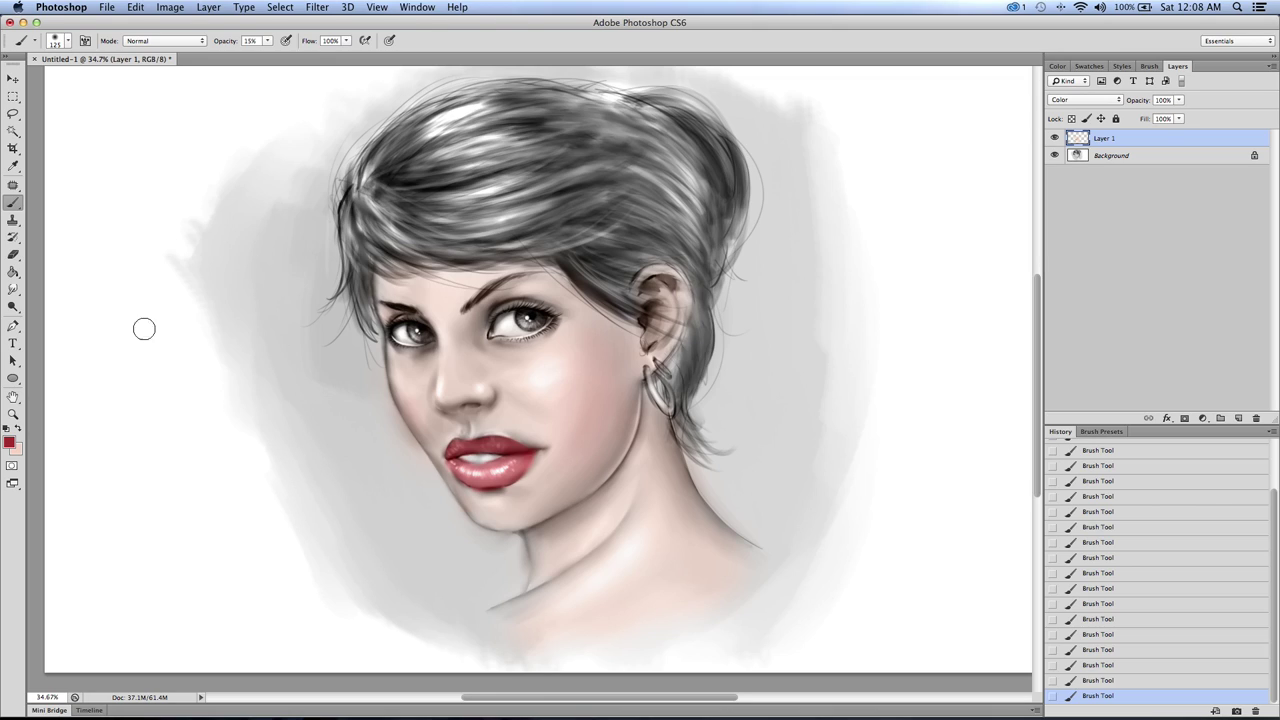
# Step: Replace the pale skin-tone foreground color with a muted blue-violet of about 234° hue
pyautogui.click(17, 428)
pyautogui.click(9, 441)
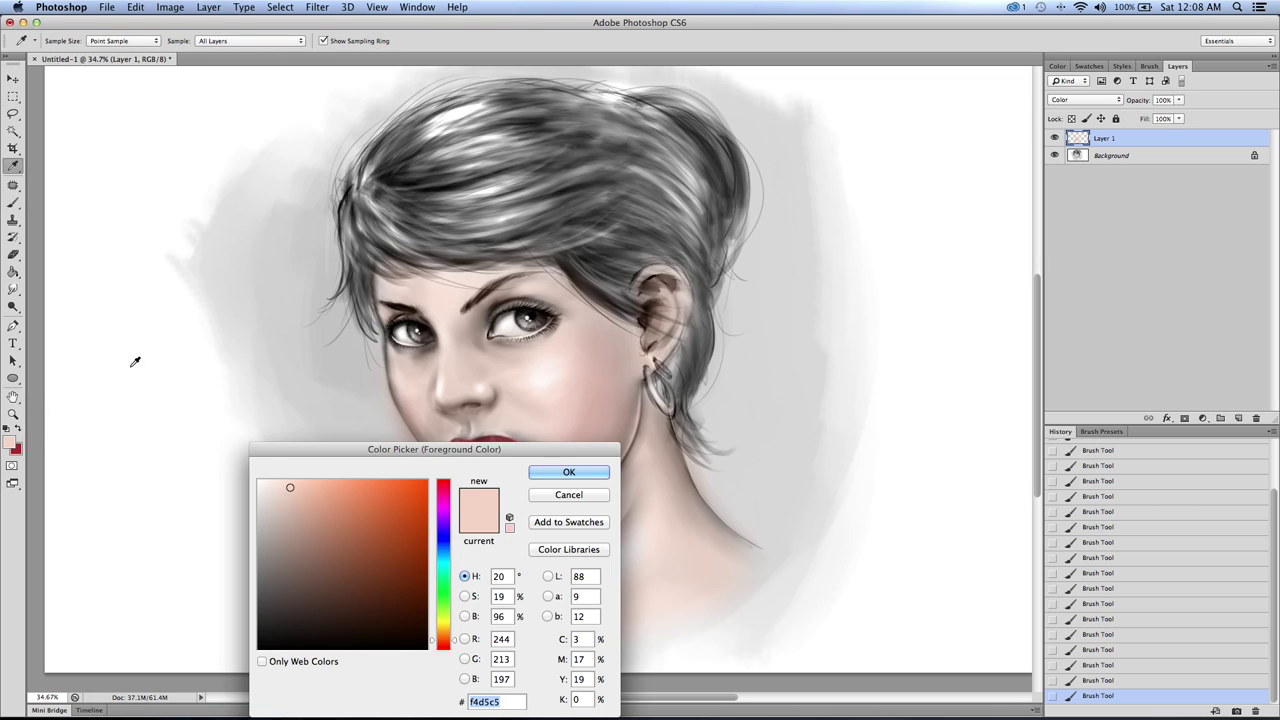
pyautogui.click(442, 539)
pyautogui.click(344, 504)
pyautogui.moveTo(335, 489)
pyautogui.mouseDown()
pyautogui.moveTo(337, 535)
pyautogui.moveTo(332, 514)
pyautogui.mouseUp()
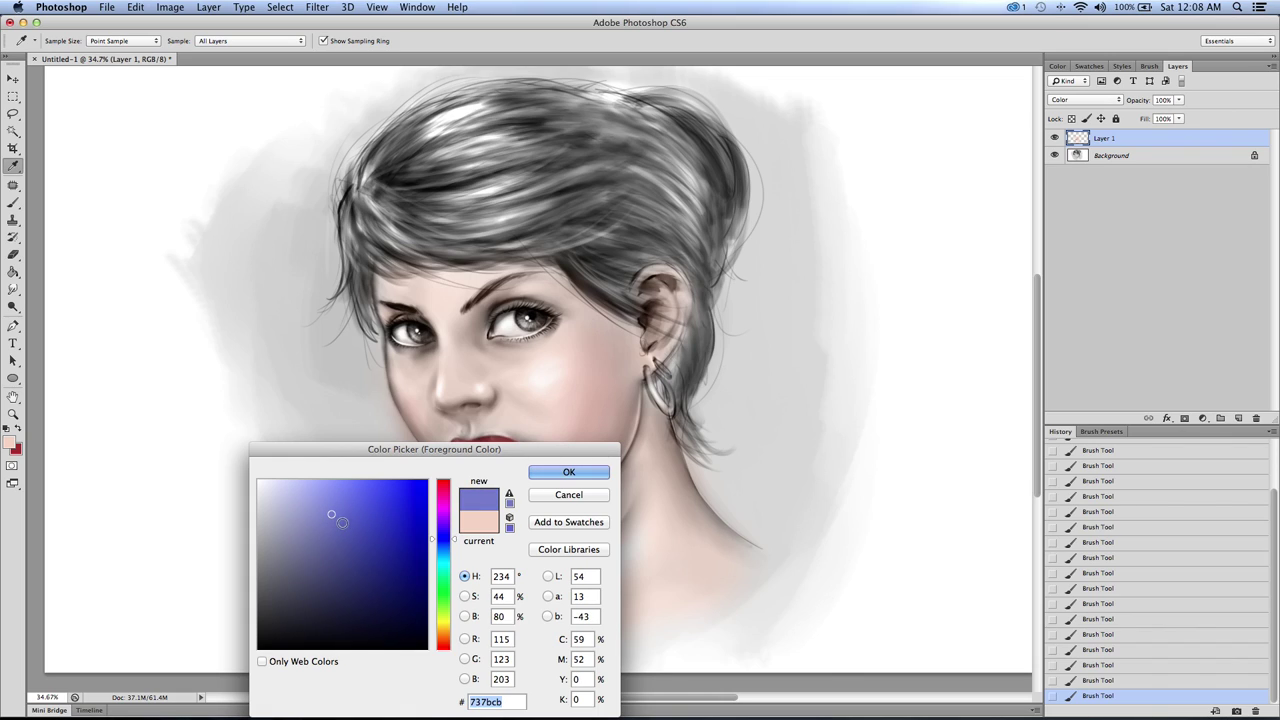
pyautogui.click(330, 547)
pyautogui.click(568, 472)
# Step: Tint the irises of both eyes blue-violet with the brush at 44% opacity
pyautogui.press('b')
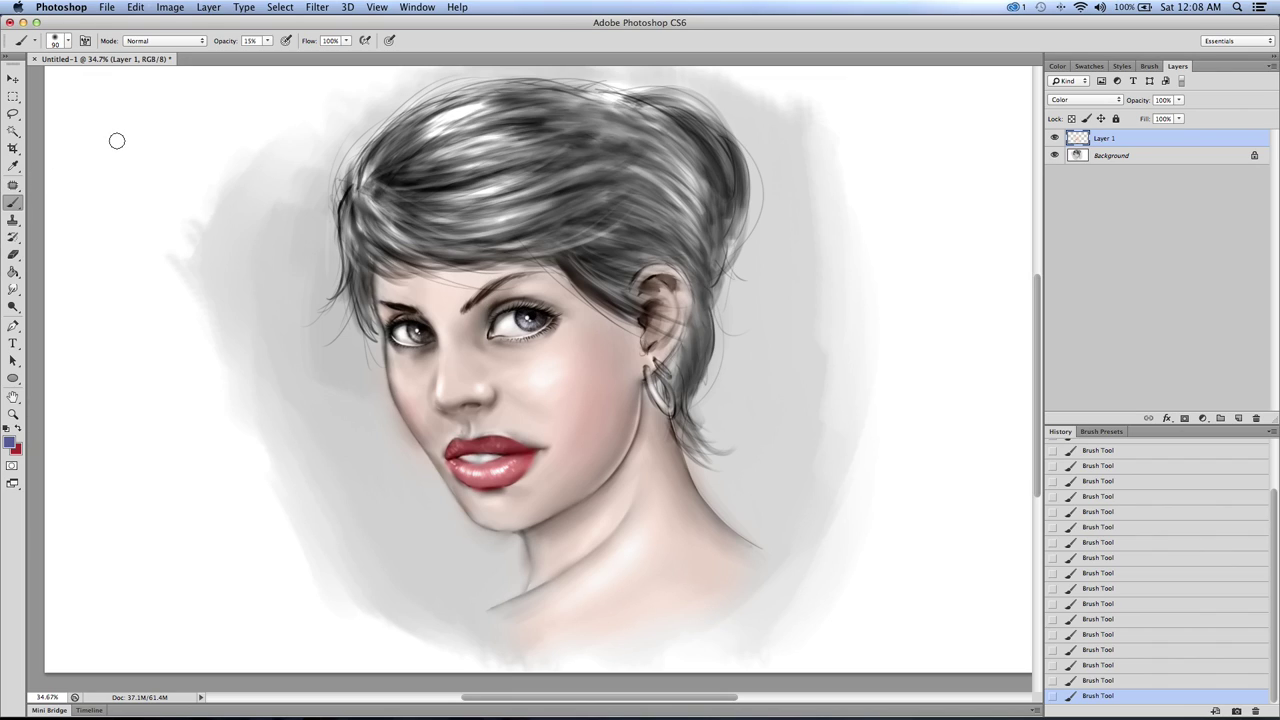
pyautogui.click(266, 42)
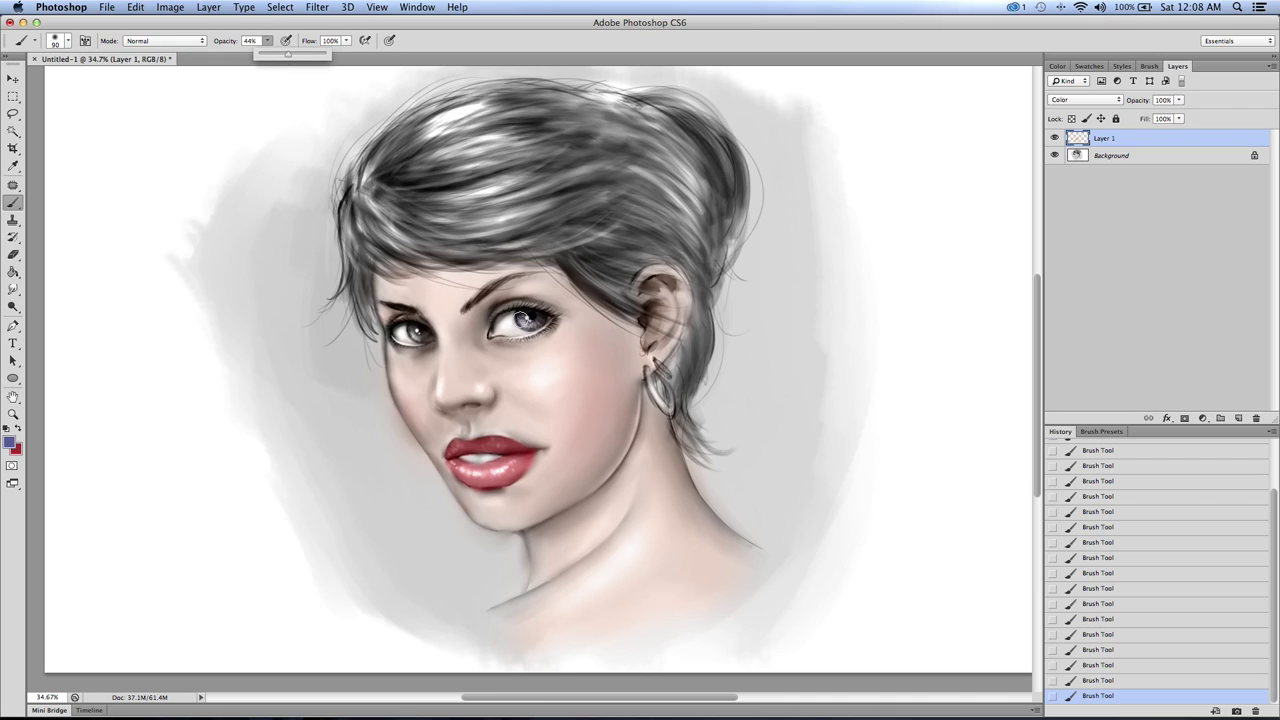
pyautogui.moveTo(522, 318); pyautogui.dragTo(533, 323)
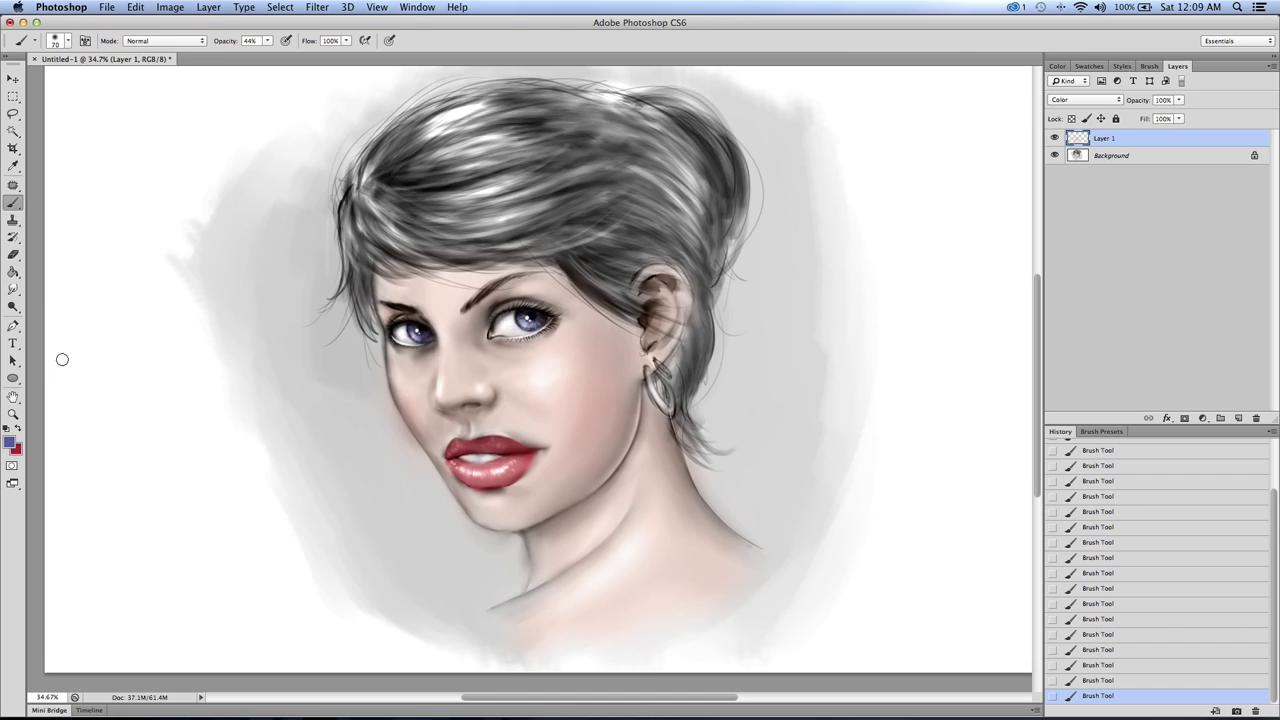
# Step: Replace the deep red with a dark reddish brown of 13° hue as the foreground color
pyautogui.click(18, 427)
pyautogui.click(10, 441)
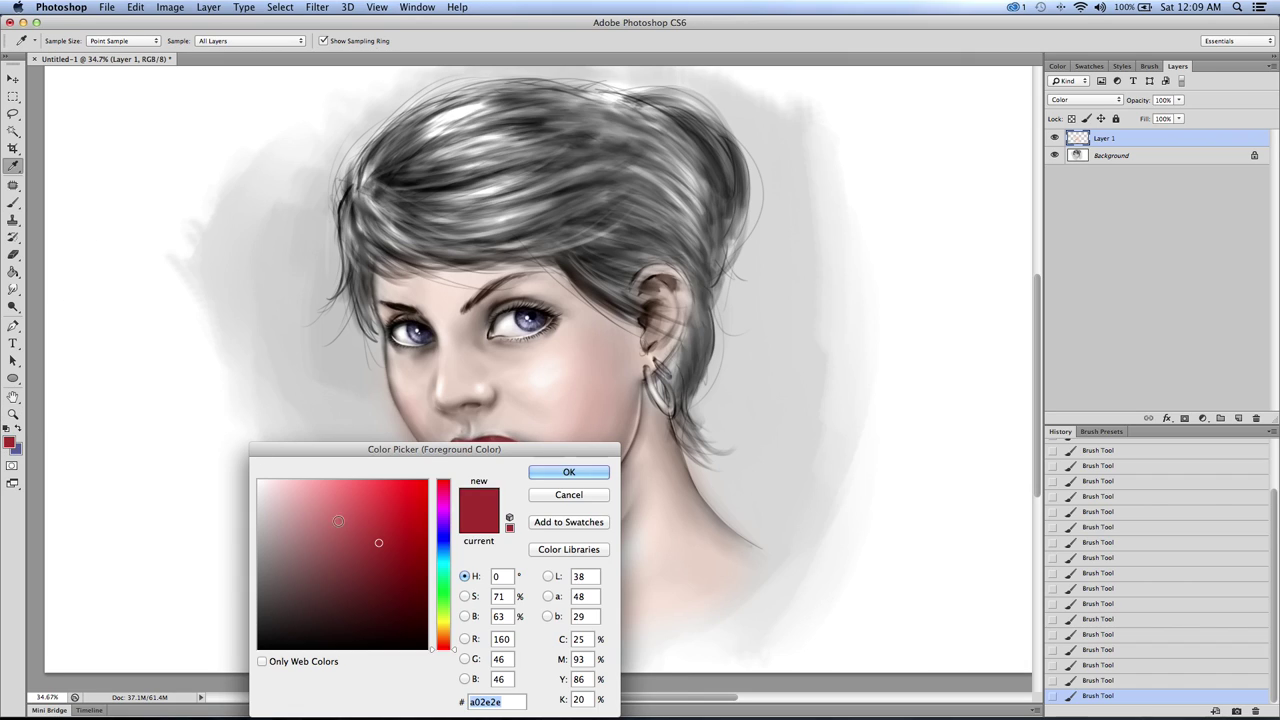
pyautogui.click(333, 584)
pyautogui.click(362, 603)
pyautogui.moveTo(380, 595)
pyautogui.mouseDown()
pyautogui.moveTo(391, 606)
pyautogui.moveTo(403, 591)
pyautogui.mouseUp()
pyautogui.moveTo(440, 643); pyautogui.dragTo(440, 640)
pyautogui.moveTo(369, 583); pyautogui.dragTo(381, 577)
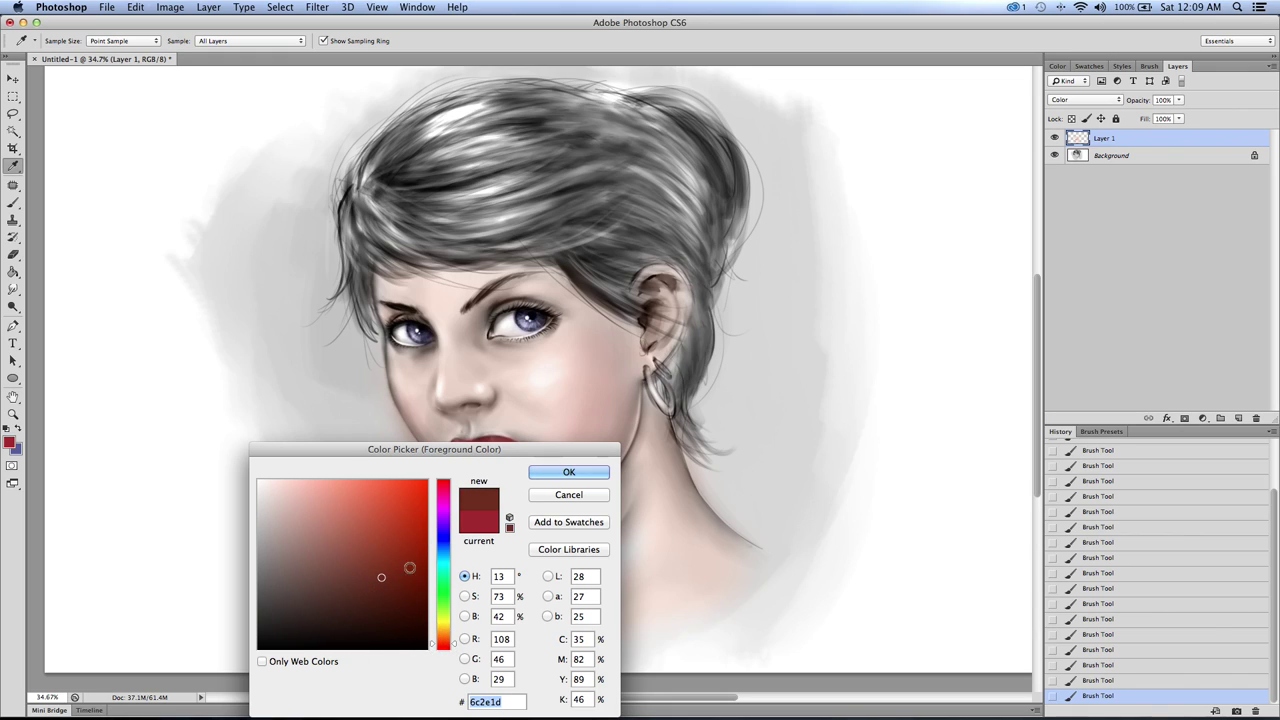
pyautogui.click(381, 598)
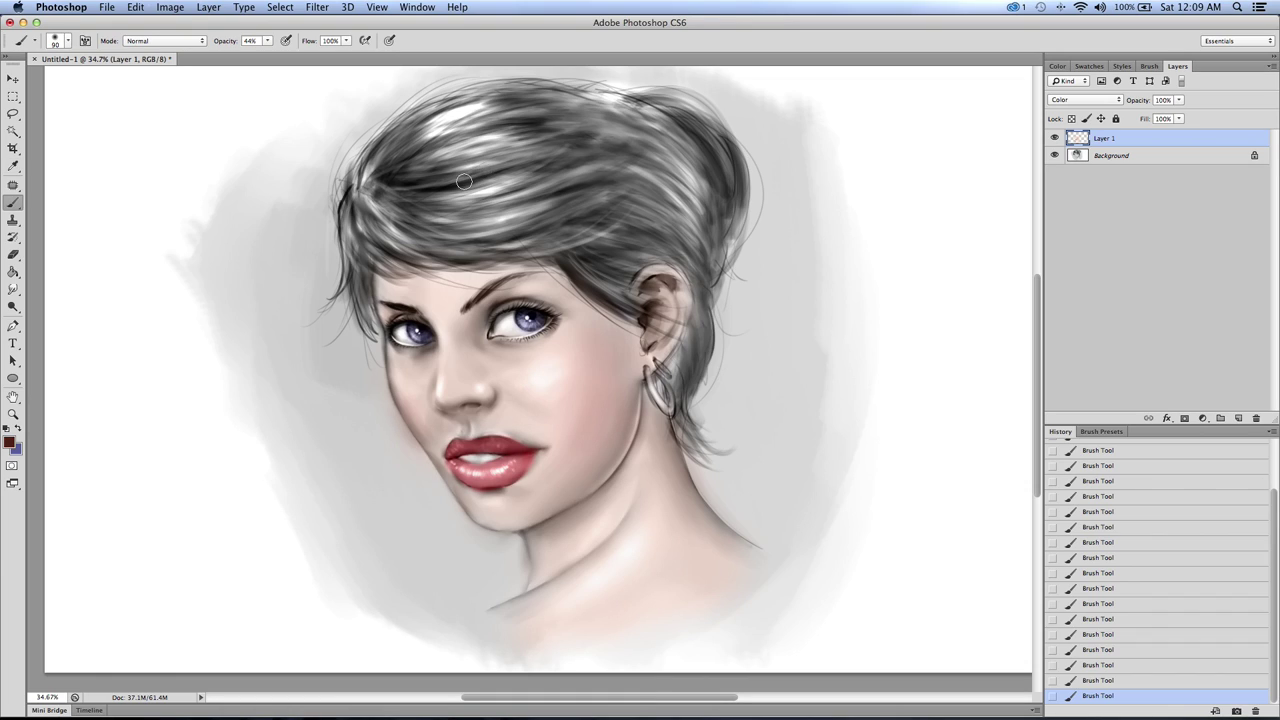
# Step: Tint the whole hair reddish brown with a 150 px brush, raising the opacity to 77% after undoing a trial stroke
pyautogui.press(']')
pyautogui.press(']')
pyautogui.press(']')
pyautogui.moveTo(450, 181)
pyautogui.mouseDown()
pyautogui.moveTo(445, 220)
pyautogui.moveTo(482, 225)
pyautogui.moveTo(505, 155)
pyautogui.moveTo(422, 184)
pyautogui.moveTo(490, 126)
pyautogui.moveTo(420, 156)
pyautogui.moveTo(457, 123)
pyautogui.moveTo(427, 126)
pyautogui.moveTo(521, 166)
pyautogui.moveTo(589, 150)
pyautogui.mouseUp()
pyautogui.press('super+z')
pyautogui.moveTo(268, 41); pyautogui.dragTo(274, 55)
pyautogui.moveTo(500, 198)
pyautogui.mouseDown()
pyautogui.moveTo(559, 198)
pyautogui.moveTo(425, 196)
pyautogui.moveTo(478, 130)
pyautogui.moveTo(394, 175)
pyautogui.moveTo(430, 122)
pyautogui.moveTo(571, 120)
pyautogui.moveTo(578, 170)
pyautogui.moveTo(471, 257)
pyautogui.moveTo(415, 239)
pyautogui.moveTo(410, 189)
pyautogui.moveTo(358, 208)
pyautogui.moveTo(381, 154)
pyautogui.moveTo(528, 98)
pyautogui.moveTo(640, 126)
pyautogui.moveTo(651, 163)
pyautogui.moveTo(609, 233)
pyautogui.moveTo(569, 219)
pyautogui.moveTo(572, 259)
pyautogui.moveTo(598, 288)
pyautogui.moveTo(629, 246)
pyautogui.moveTo(687, 243)
pyautogui.moveTo(659, 224)
pyautogui.moveTo(674, 170)
pyautogui.mouseUp()
pyautogui.moveTo(692, 110)
pyautogui.mouseDown()
pyautogui.moveTo(696, 263)
pyautogui.moveTo(715, 253)
pyautogui.moveTo(733, 171)
pyautogui.moveTo(702, 274)
pyautogui.moveTo(684, 425)
pyautogui.moveTo(688, 277)
pyautogui.mouseUp()
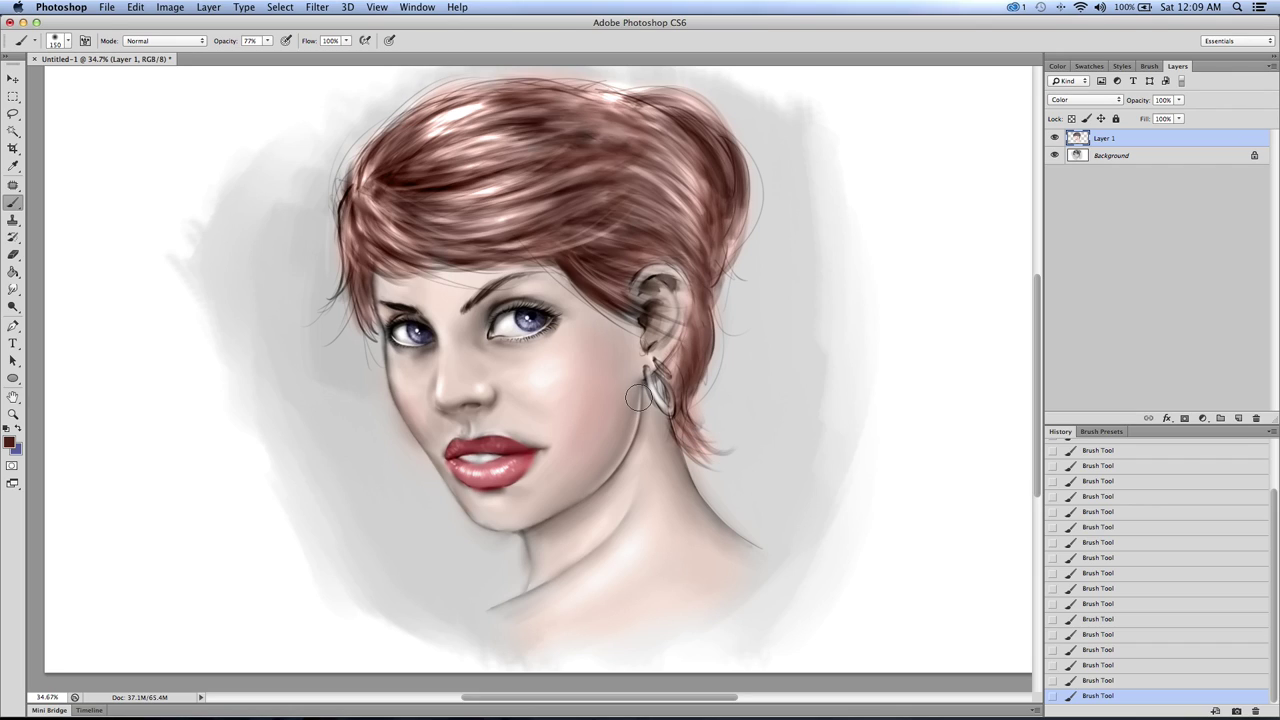
# Step: Pick the darker brown #331710 and tone down the red in the hair with the brush
pyautogui.click(11, 445)
pyautogui.click(375, 616)
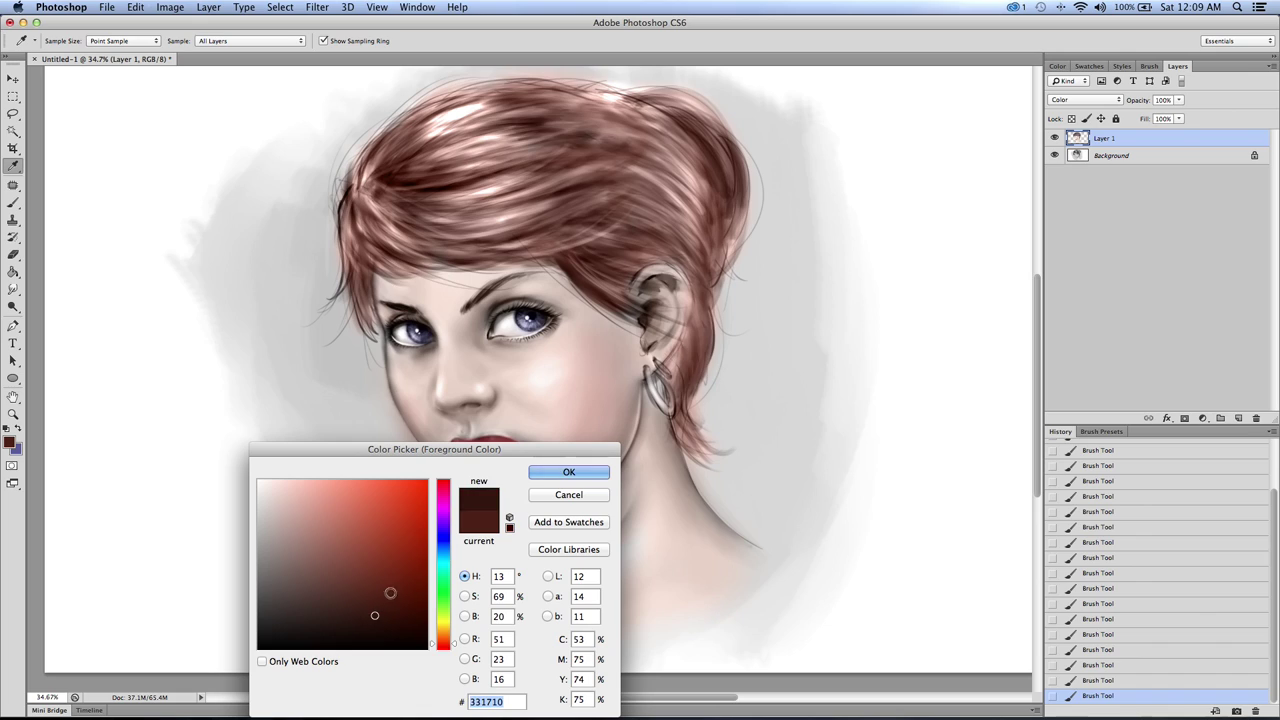
pyautogui.click(541, 477)
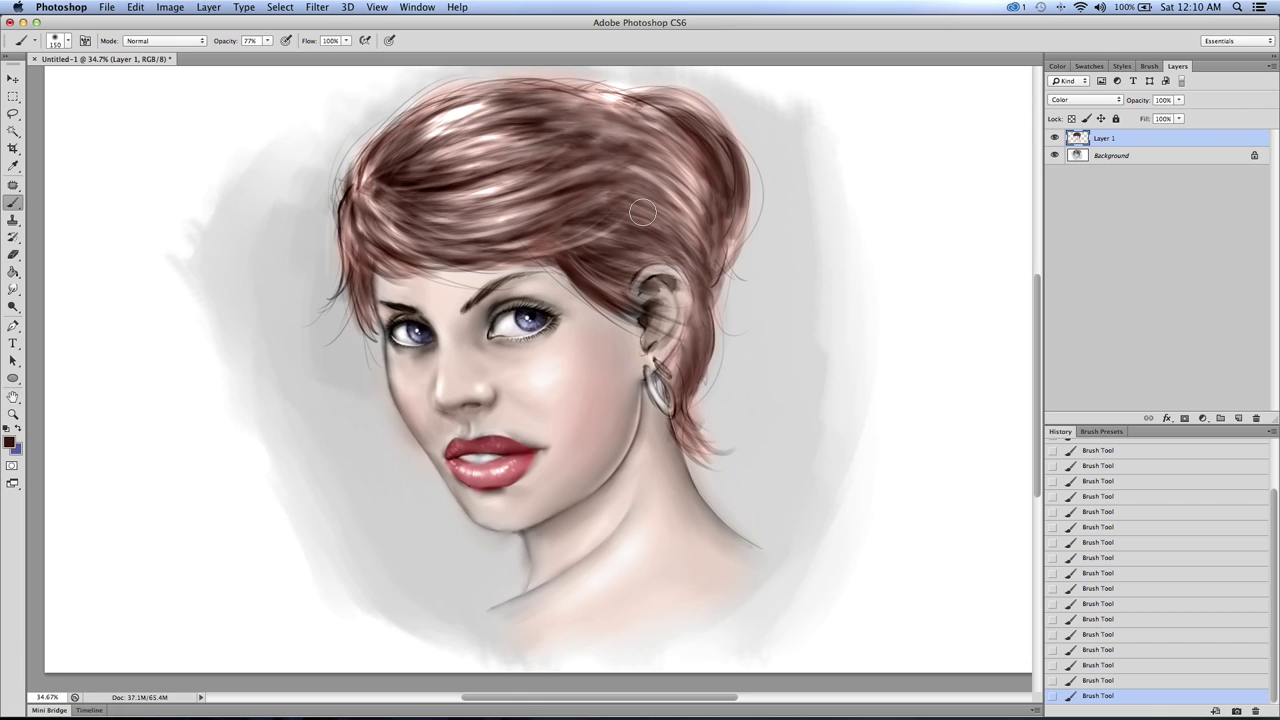
pyautogui.press('[')
# Step: Brighten the hair highlights near the crown on the Background layer with a 150 px Dodge tool at 49% exposure, range Highlights
pyautogui.click(1109, 157)
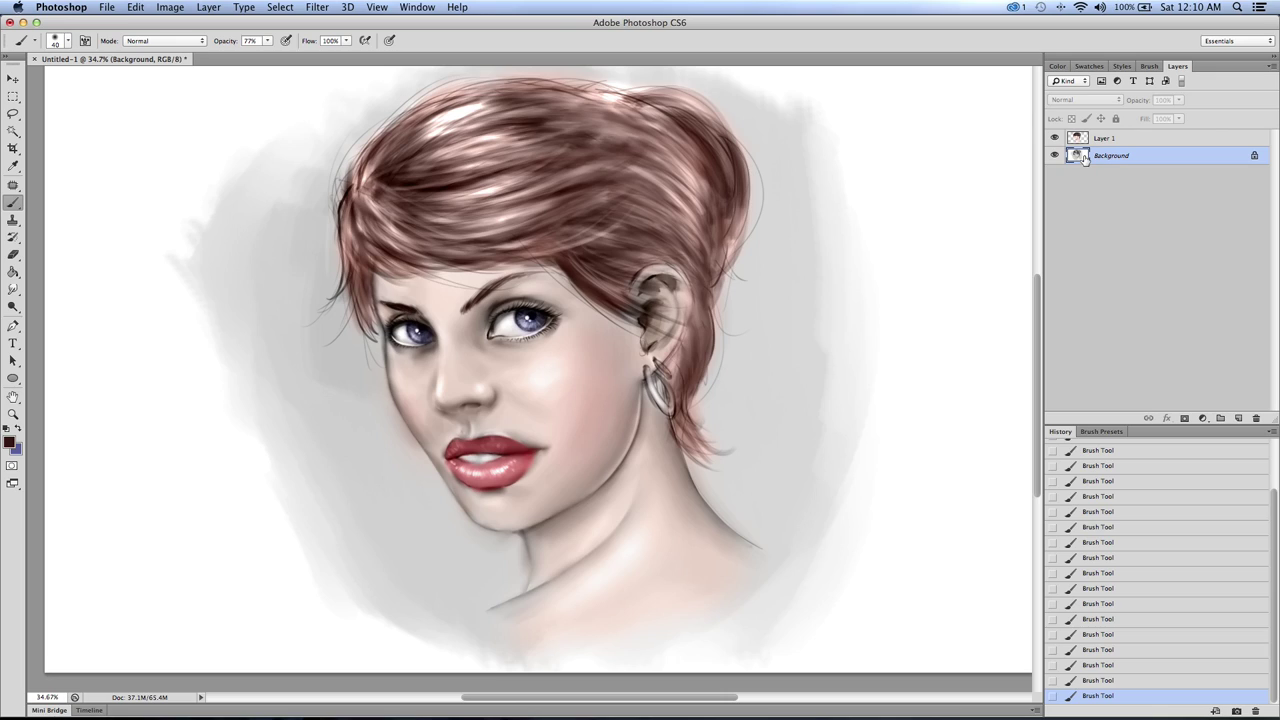
pyautogui.click(12, 307)
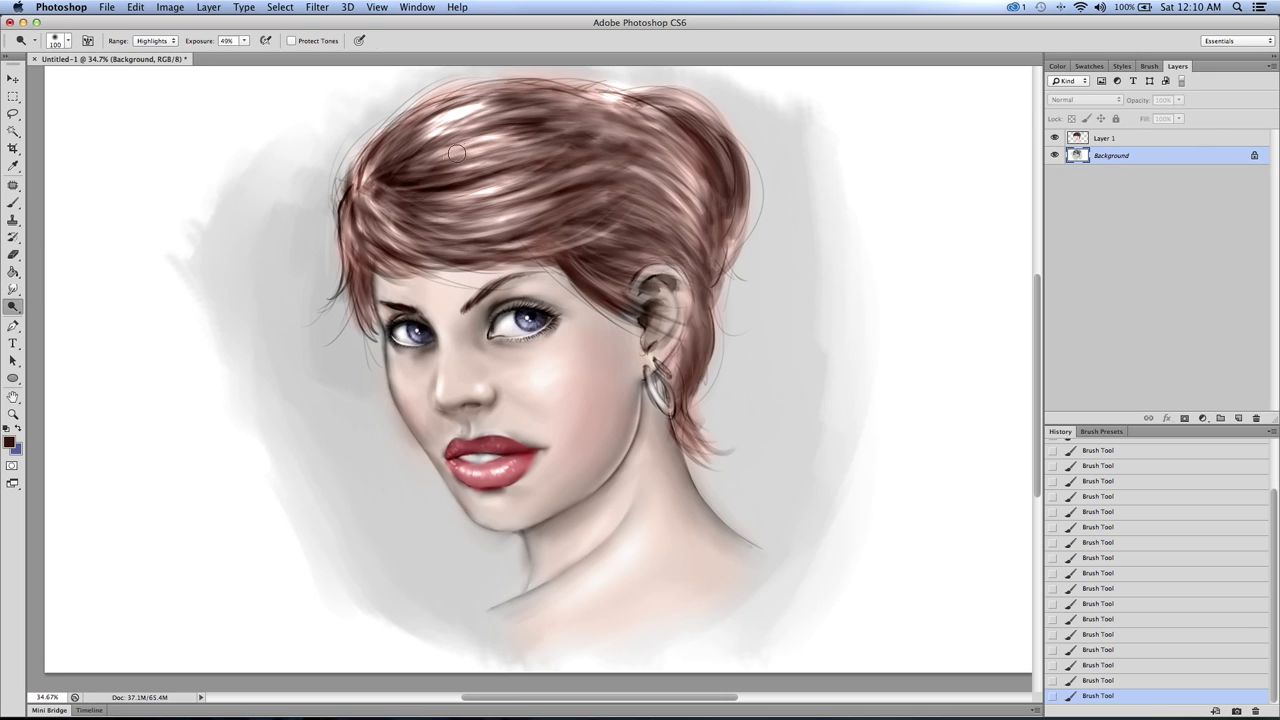
pyautogui.press(']')
pyautogui.press(']')
pyautogui.moveTo(484, 143); pyautogui.dragTo(450, 153)
pyautogui.moveTo(448, 153)
pyautogui.mouseDown()
pyautogui.moveTo(466, 146)
pyautogui.moveTo(456, 117)
pyautogui.mouseUp()
pyautogui.moveTo(442, 125); pyautogui.dragTo(466, 112)
pyautogui.moveTo(446, 121); pyautogui.dragTo(478, 108)
pyautogui.moveTo(474, 112); pyautogui.dragTo(490, 109)
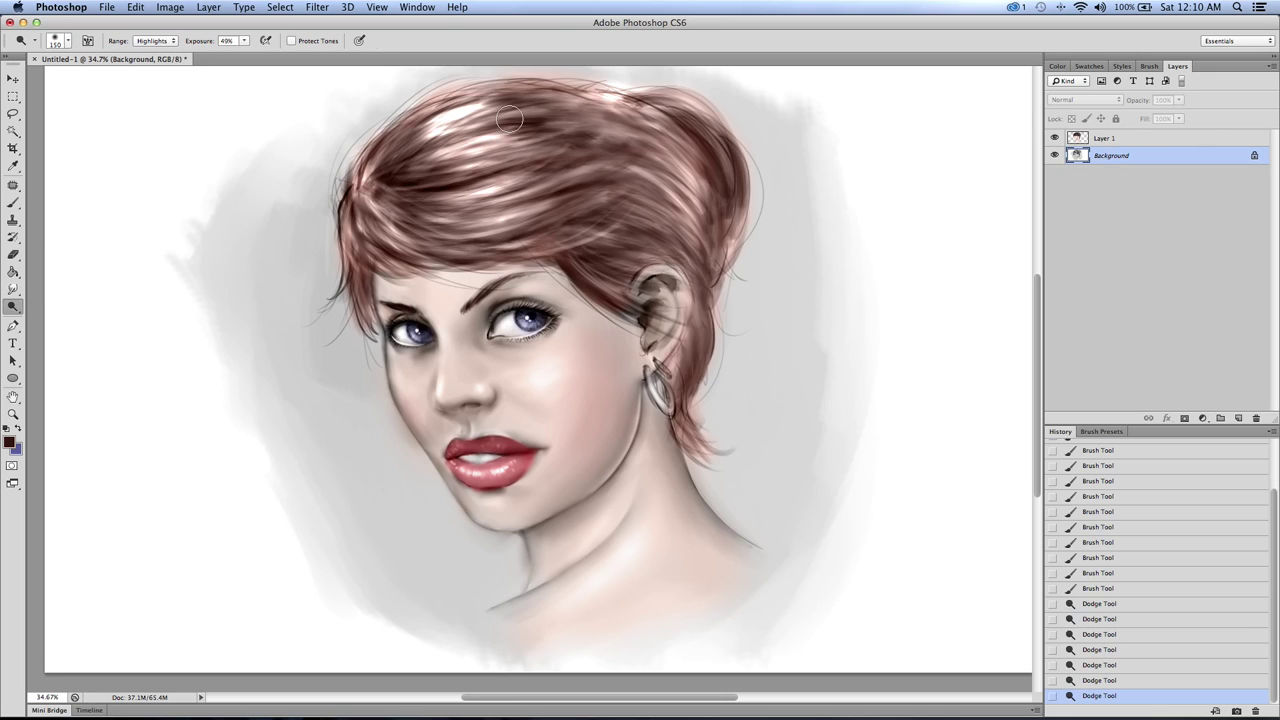
# Step: Try darkening the face, neck and shoulder on the Background layer with a 600 px Burn tool at 100% exposure
pyautogui.click(12, 307)
pyautogui.click(60, 313)
pyautogui.press(']')
pyautogui.press(']')
pyautogui.press(']')
pyautogui.moveTo(628, 221)
pyautogui.mouseDown()
pyautogui.moveTo(697, 212)
pyautogui.moveTo(699, 146)
pyautogui.moveTo(672, 156)
pyautogui.moveTo(607, 266)
pyautogui.moveTo(601, 425)
pyautogui.moveTo(552, 512)
pyautogui.moveTo(641, 397)
pyautogui.moveTo(581, 554)
pyautogui.moveTo(654, 547)
pyautogui.moveTo(570, 635)
pyautogui.mouseUp()
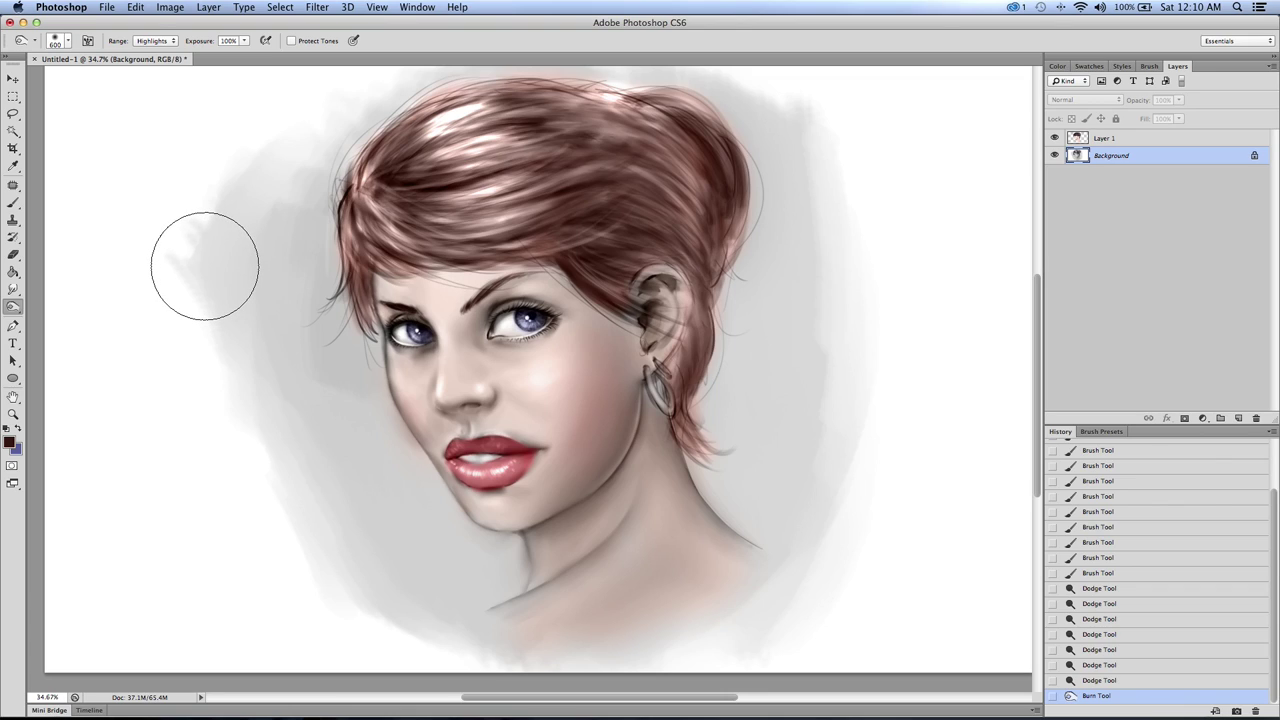
pyautogui.press('super+z')
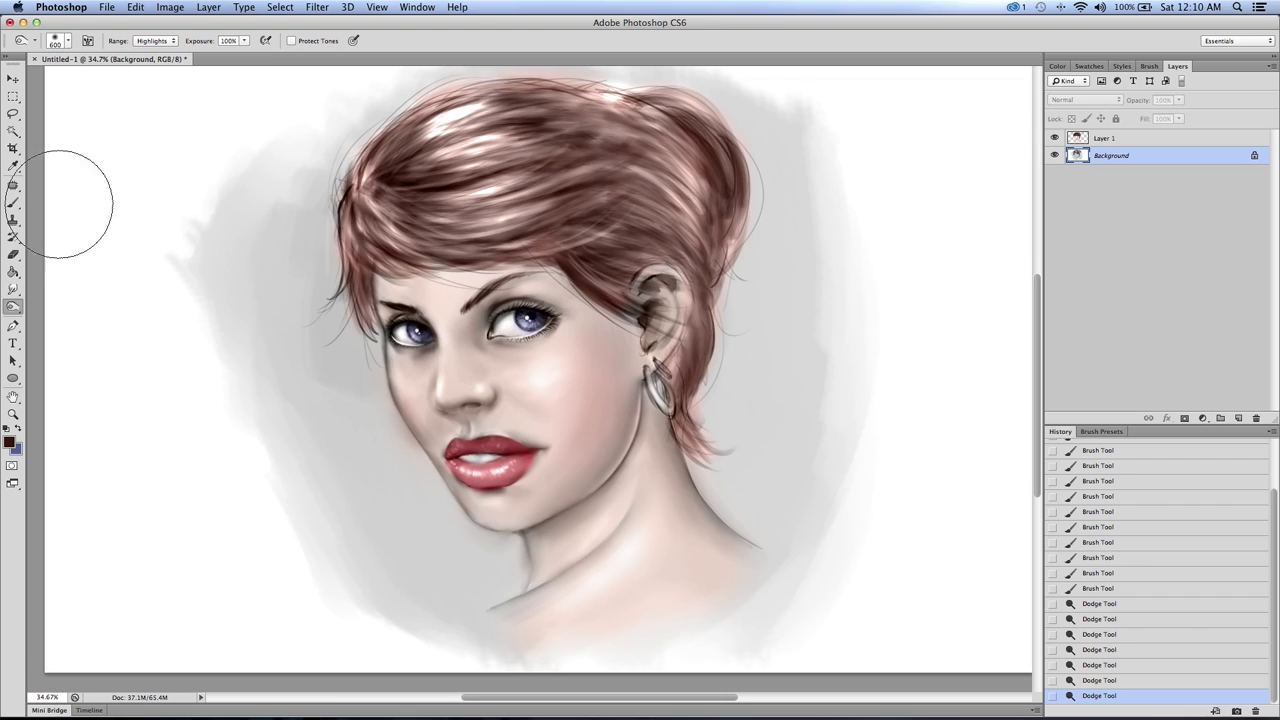
pyautogui.click(13, 203)
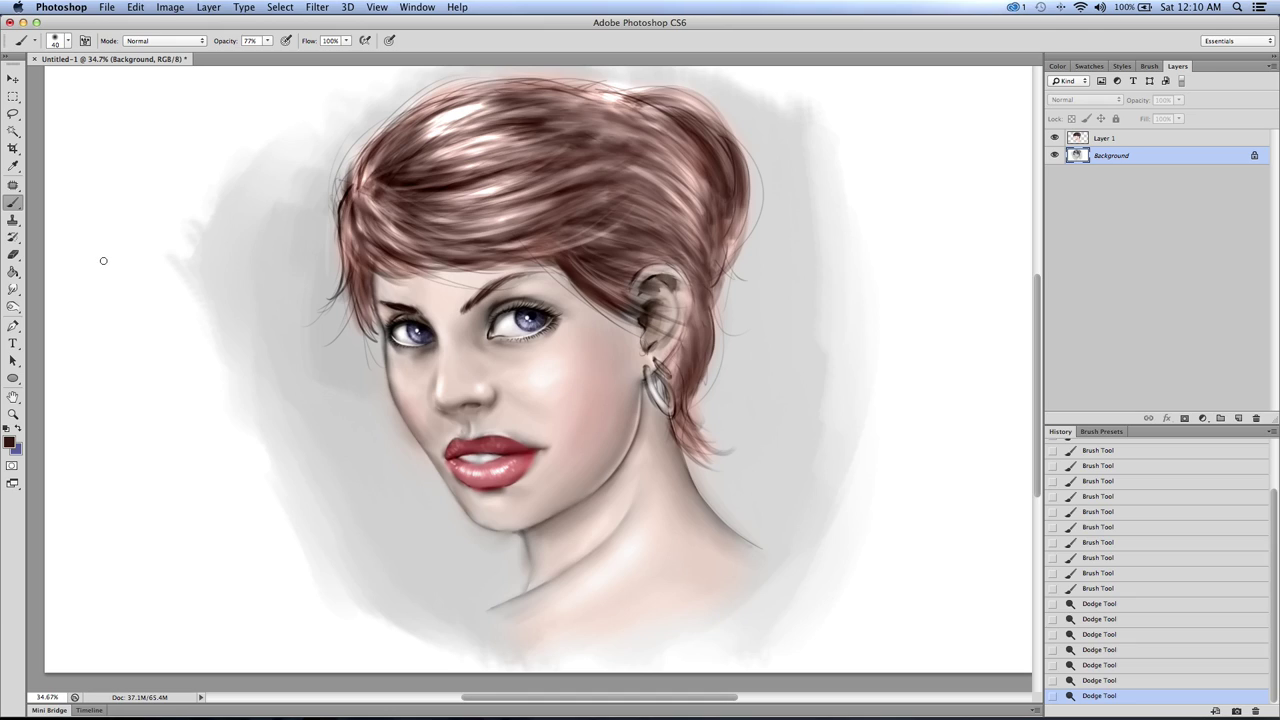
# Step: Darken the teeth between the lips with small Burn tool strokes at 100% exposure, range Highlights, reducing the brush to 10 px
pyautogui.click(13, 307)
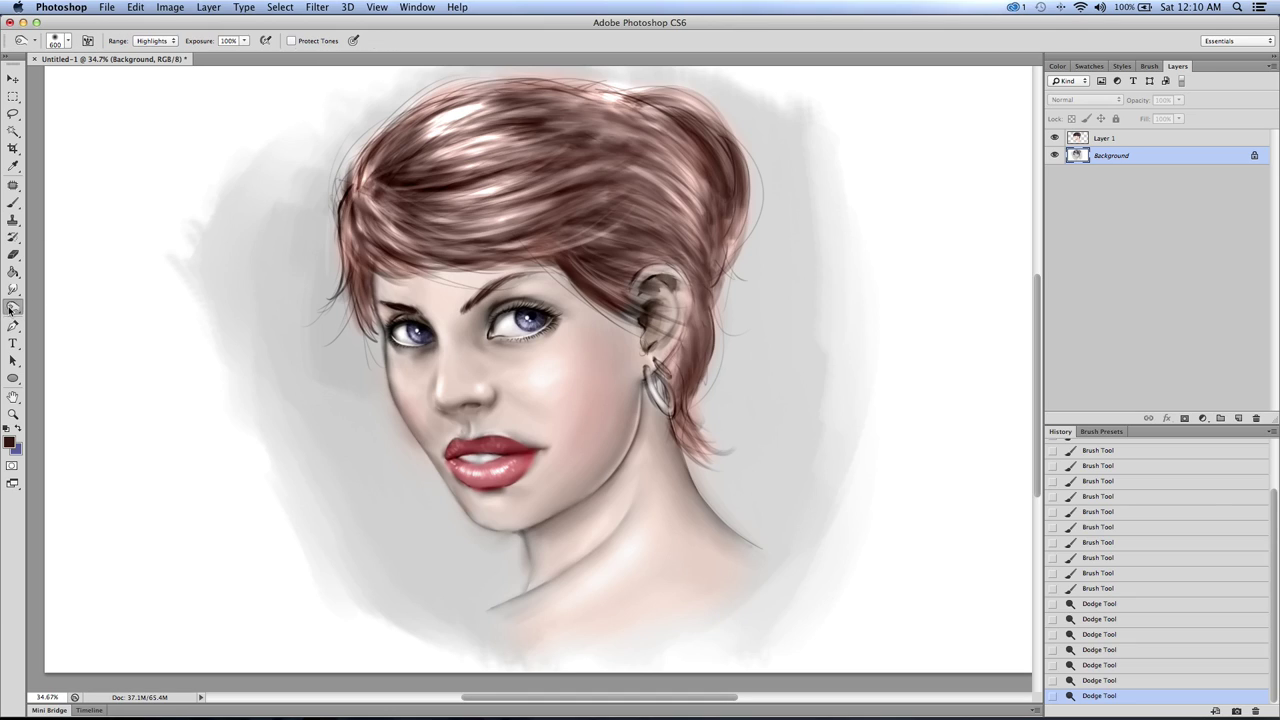
pyautogui.press('[')
pyautogui.press('[')
pyautogui.press('[')
pyautogui.press('[')
pyautogui.press('[')
pyautogui.press('[')
pyautogui.press('[')
pyautogui.moveTo(500, 456); pyautogui.dragTo(467, 461)
pyautogui.press('[')
pyautogui.press('[')
pyautogui.moveTo(468, 460); pyautogui.dragTo(470, 460)
pyautogui.moveTo(465, 459); pyautogui.dragTo(463, 459)
pyautogui.press(']')
pyautogui.moveTo(467, 459); pyautogui.dragTo(463, 459)
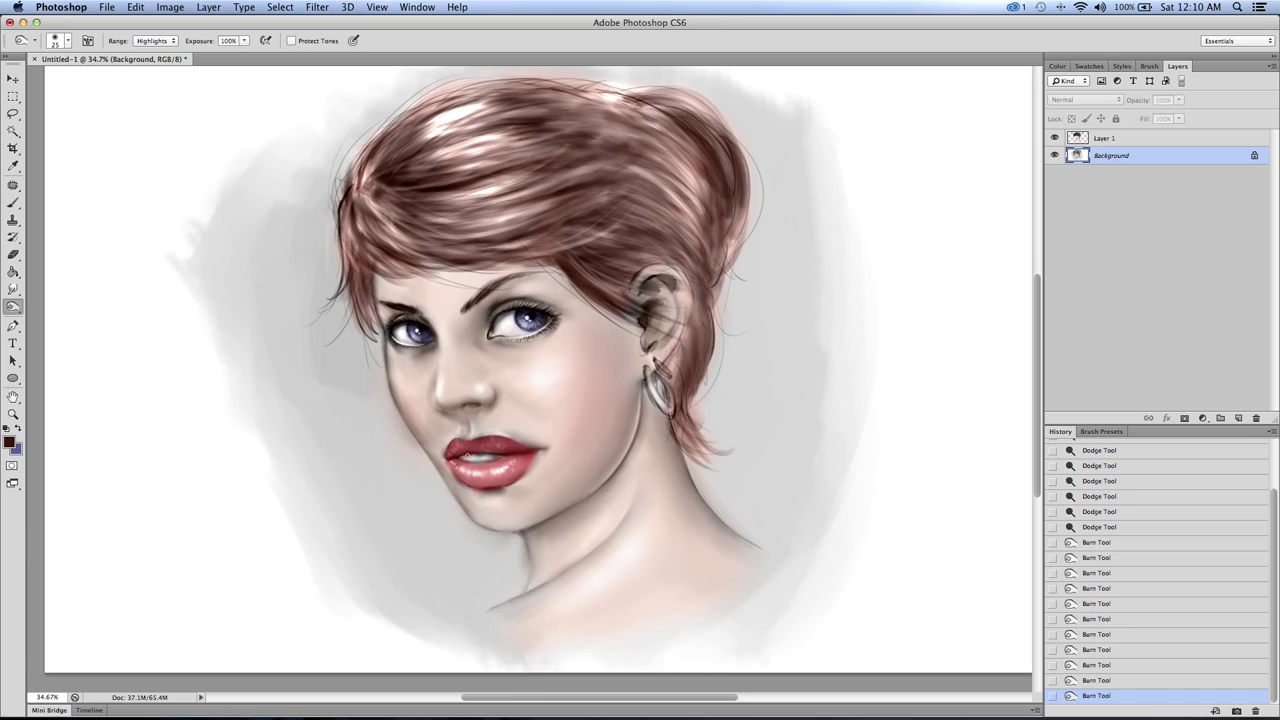
pyautogui.click(480, 461)
pyautogui.click(480, 461)
pyautogui.click(480, 461)
pyautogui.click(480, 461)
pyautogui.click(480, 461)
pyautogui.click(480, 461)
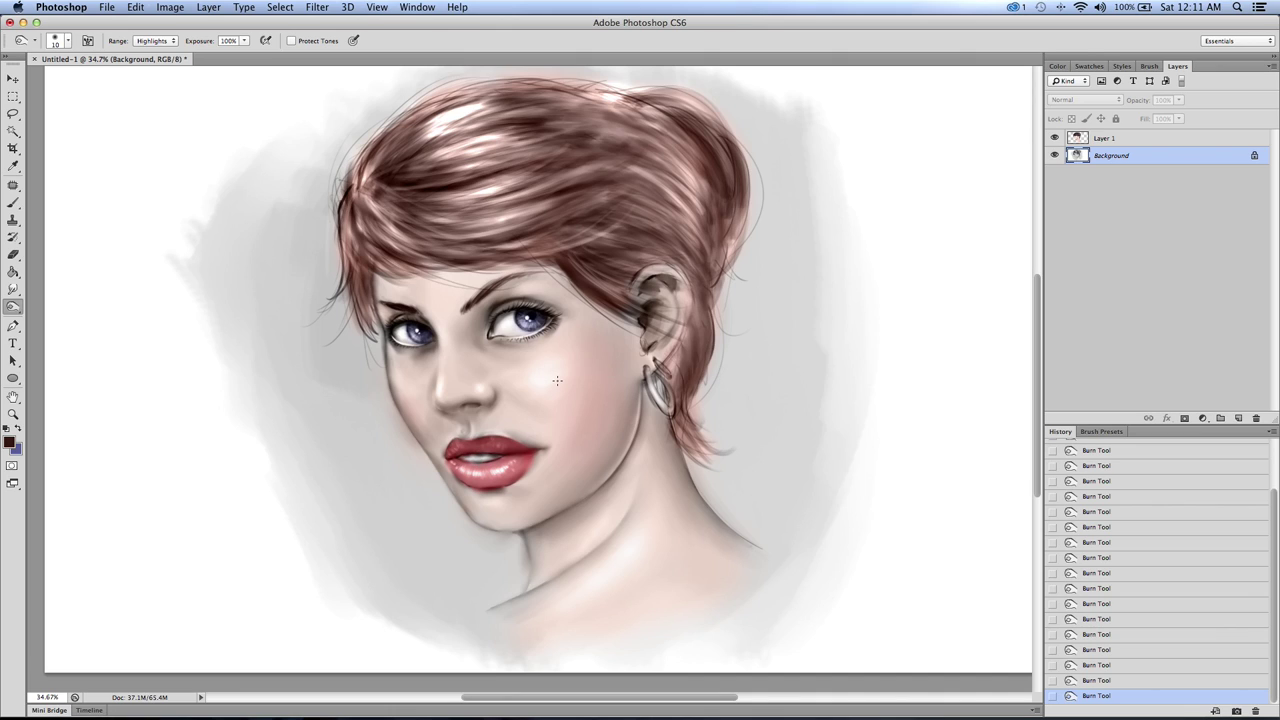
# Step: Smooth the teeth and the inner lip edges with short strokes of a 35 px Smudge tool at 100% strength
pyautogui.click(13, 413)
pyautogui.moveTo(391, 449); pyautogui.dragTo(407, 437)
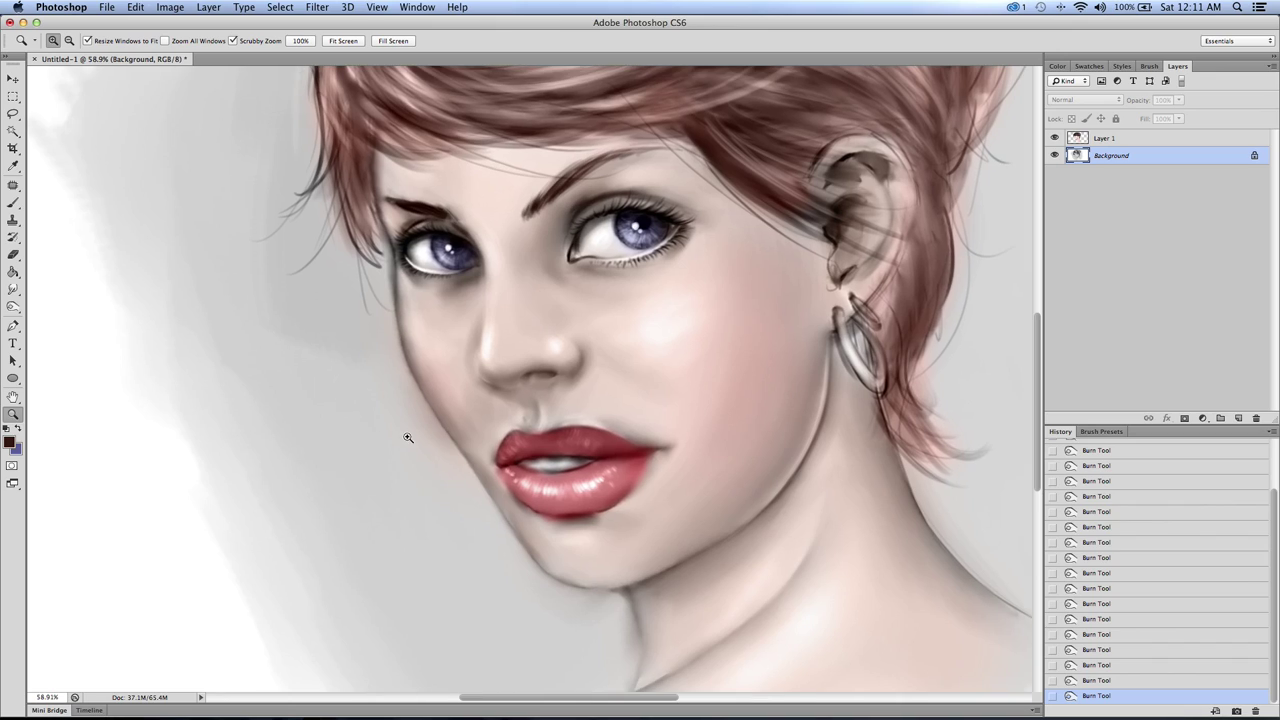
pyautogui.click(13, 289)
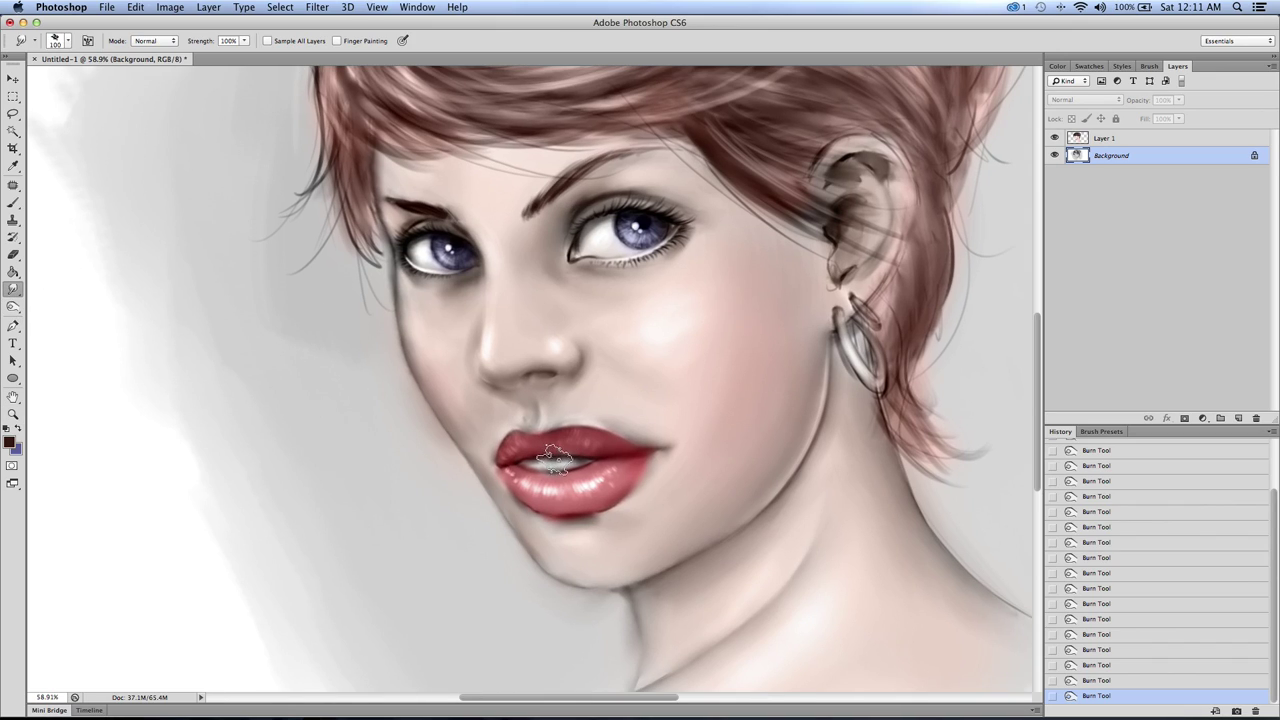
pyautogui.press('[')
pyautogui.press('[')
pyautogui.press('[')
pyautogui.press('[')
pyautogui.press('[')
pyautogui.moveTo(563, 465); pyautogui.dragTo(567, 462)
pyautogui.moveTo(565, 465); pyautogui.dragTo(568, 462)
pyautogui.moveTo(565, 465); pyautogui.dragTo(568, 462)
pyautogui.moveTo(565, 465); pyautogui.dragTo(568, 462)
pyautogui.moveTo(565, 465); pyautogui.dragTo(564, 462)
pyautogui.moveTo(555, 464); pyautogui.dragTo(552, 462)
pyautogui.moveTo(540, 465); pyautogui.dragTo(538, 464)
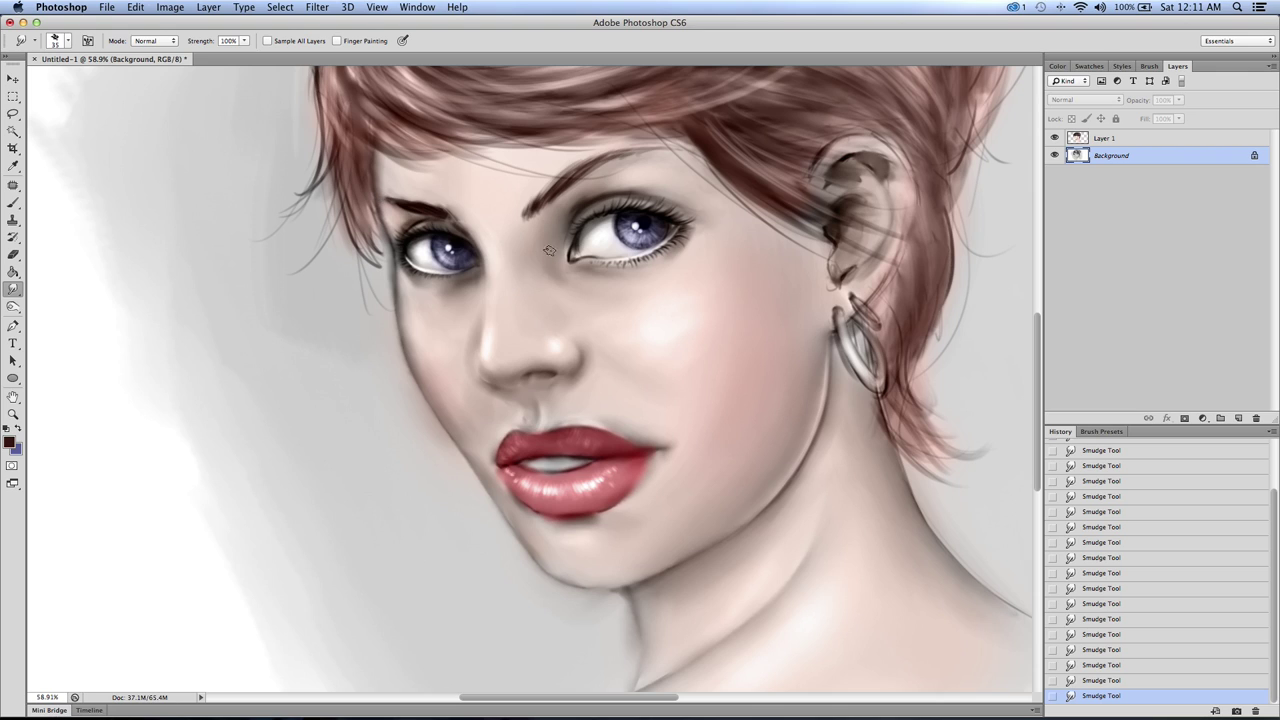
# Step: Choose the brown #532e23 as foreground color and enlarge the painting brush to 250 px
pyautogui.click(13, 414)
pyautogui.moveTo(354, 390); pyautogui.dragTo(308, 409)
pyautogui.moveTo(455, 312); pyautogui.dragTo(497, 319)
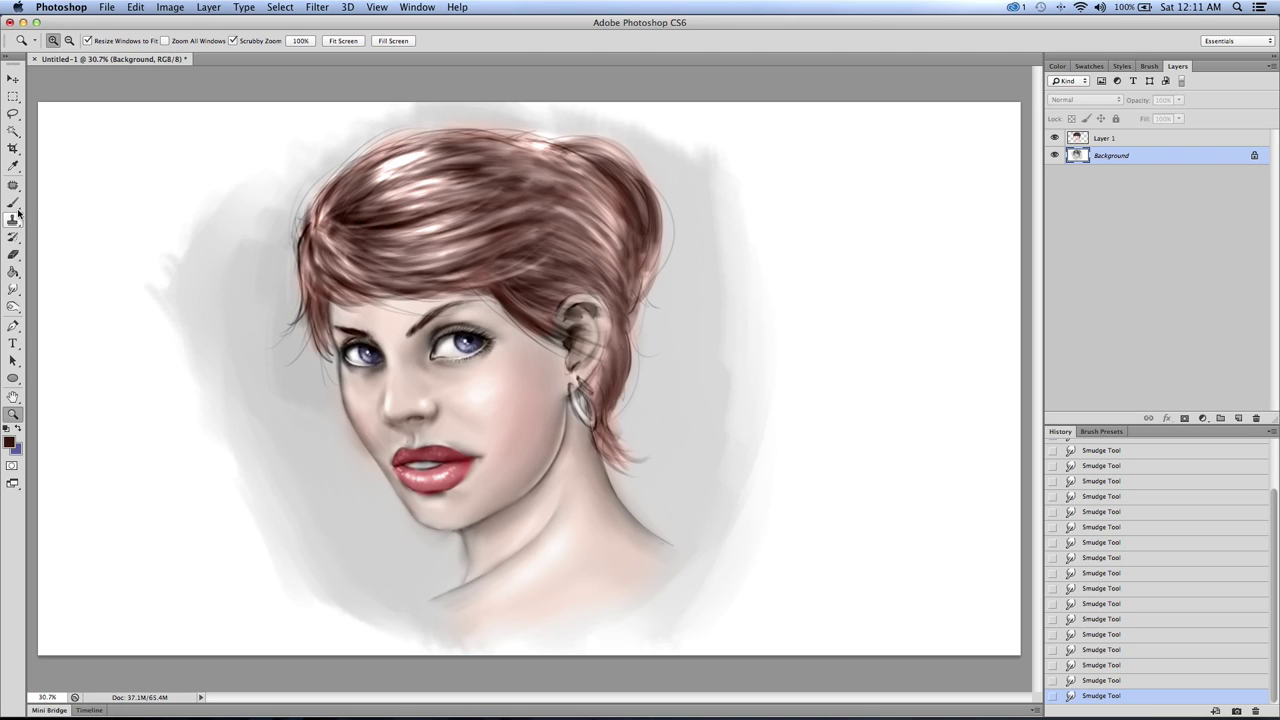
pyautogui.press('i')
pyautogui.click(11, 441)
pyautogui.moveTo(383, 544)
pyautogui.mouseDown()
pyautogui.moveTo(371, 611)
pyautogui.moveTo(354, 593)
pyautogui.mouseUp()
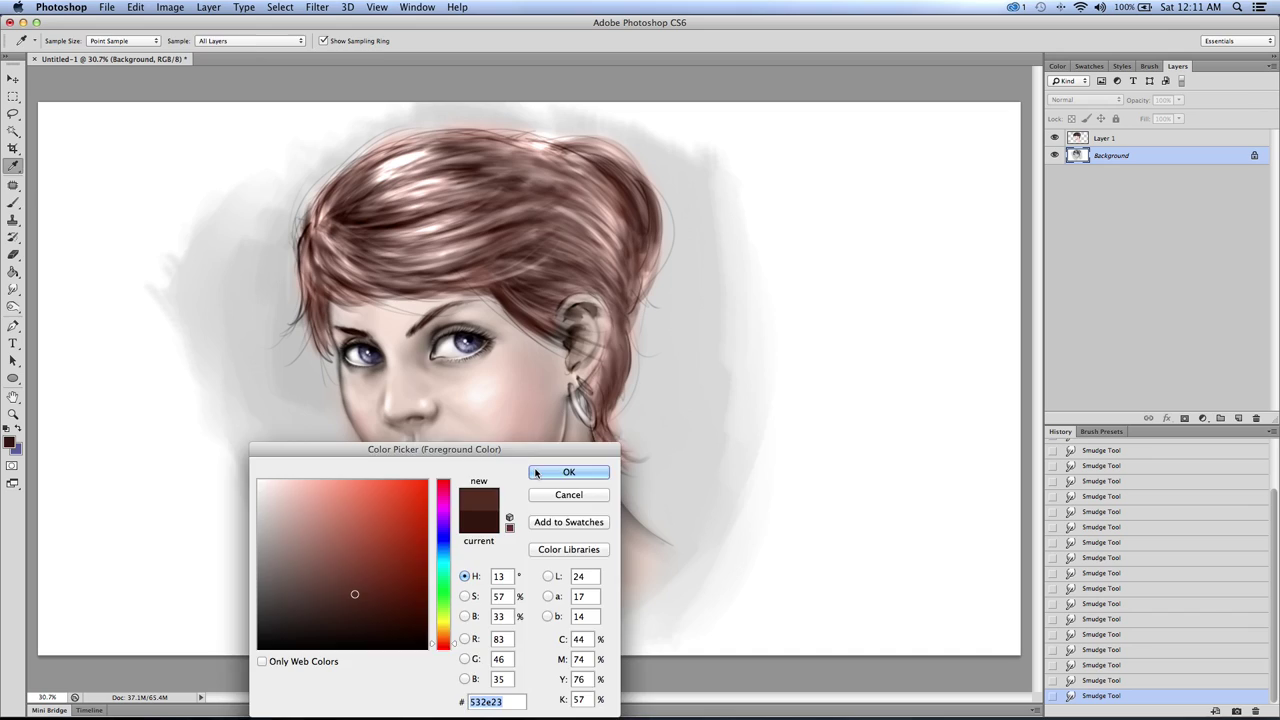
pyautogui.click(568, 471)
pyautogui.press('b')
pyautogui.press(']')
pyautogui.press(']')
pyautogui.press(']')
pyautogui.press(']')
pyautogui.press(']')
pyautogui.press(']')
# Step: Try painting the brown over the hair on the Background layer, and undo the stroke
pyautogui.moveTo(502, 236)
pyautogui.mouseDown()
pyautogui.moveTo(389, 260)
pyautogui.moveTo(390, 208)
pyautogui.moveTo(363, 193)
pyautogui.moveTo(435, 150)
pyautogui.mouseUp()
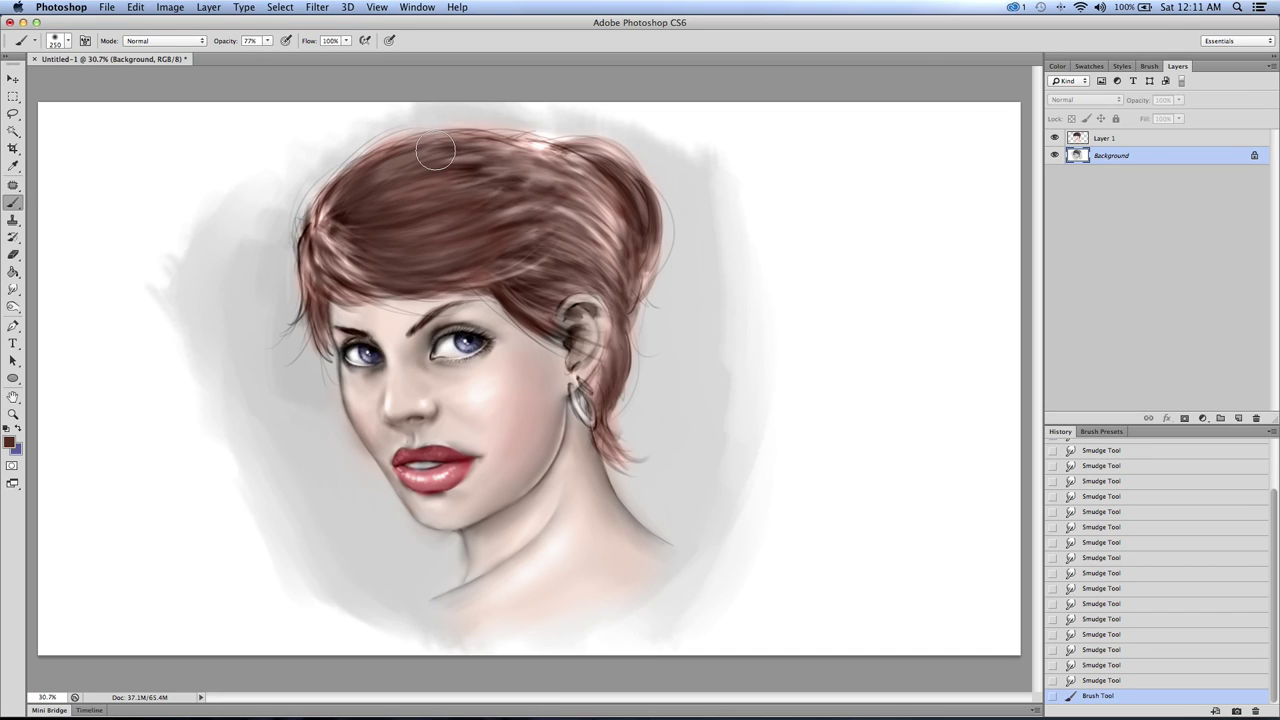
pyautogui.press('super+z')
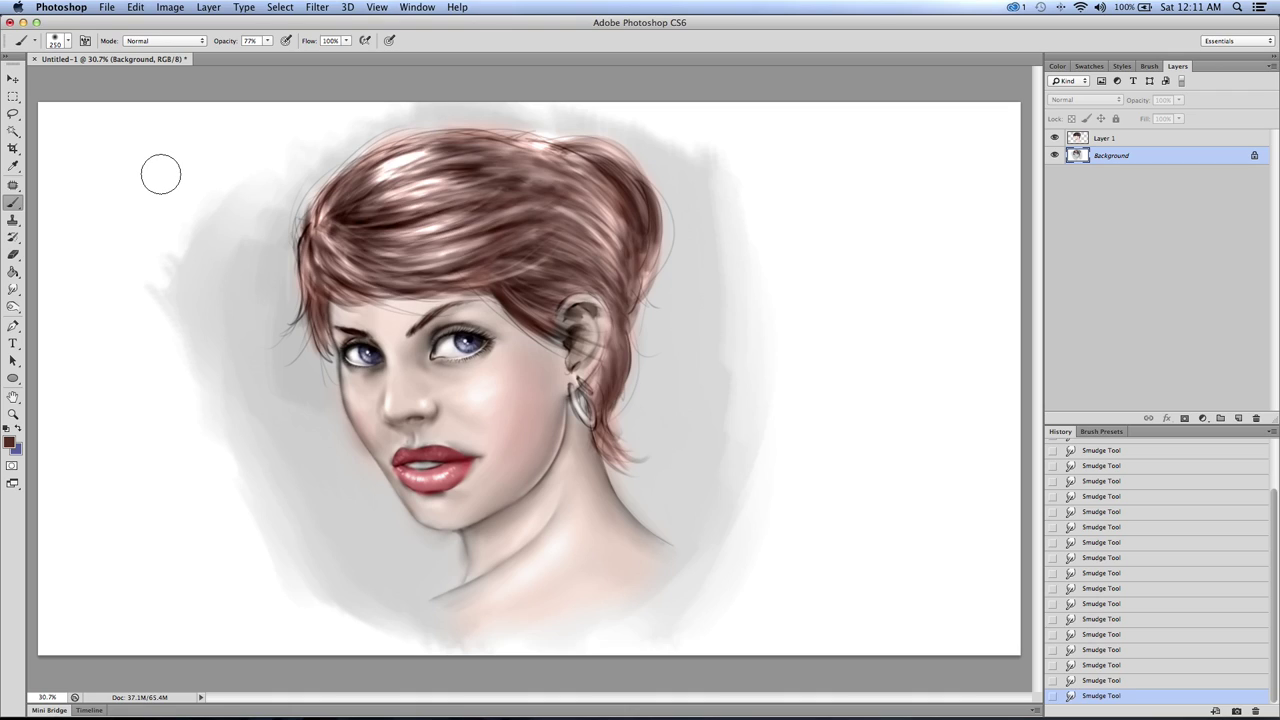
# Step: Tint the back, crown and front of the hair brown on Layer 1, and return to the Background layer
pyautogui.click(1106, 140)
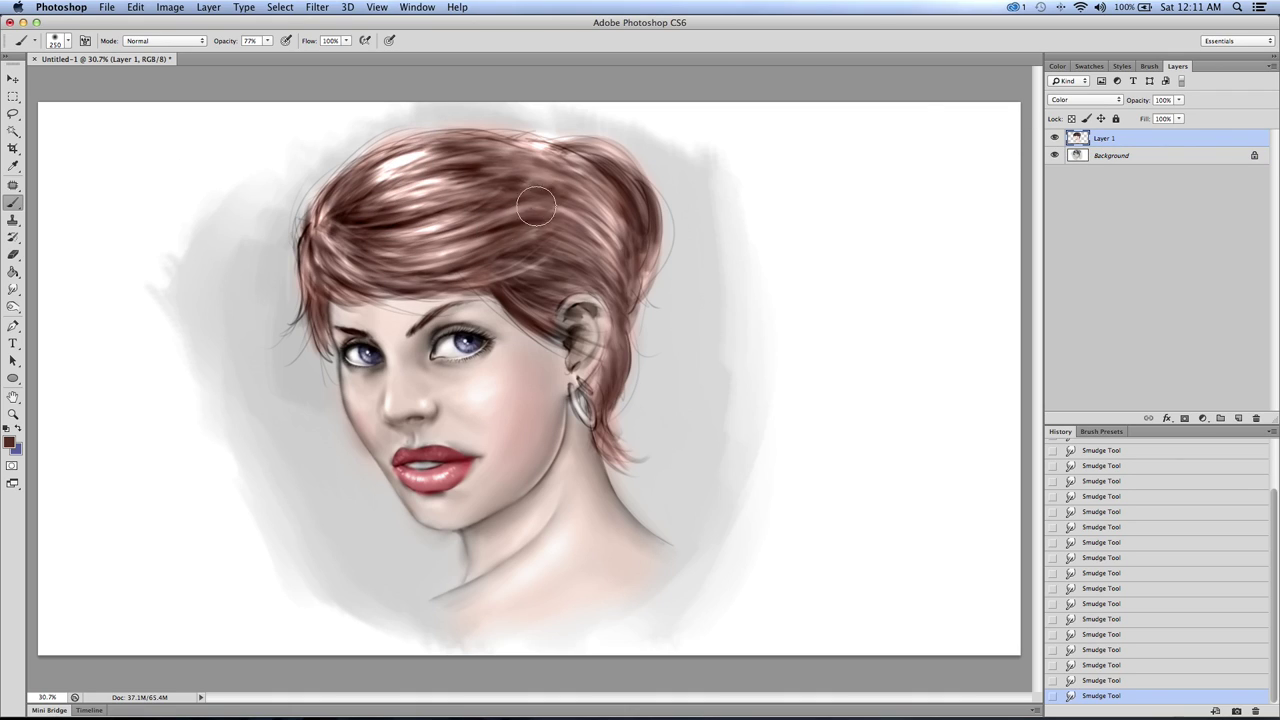
pyautogui.moveTo(592, 208)
pyautogui.mouseDown()
pyautogui.moveTo(620, 220)
pyautogui.moveTo(614, 194)
pyautogui.moveTo(607, 244)
pyautogui.moveTo(627, 330)
pyautogui.moveTo(599, 396)
pyautogui.mouseUp()
pyautogui.moveTo(459, 162)
pyautogui.mouseDown()
pyautogui.moveTo(445, 233)
pyautogui.moveTo(335, 202)
pyautogui.mouseUp()
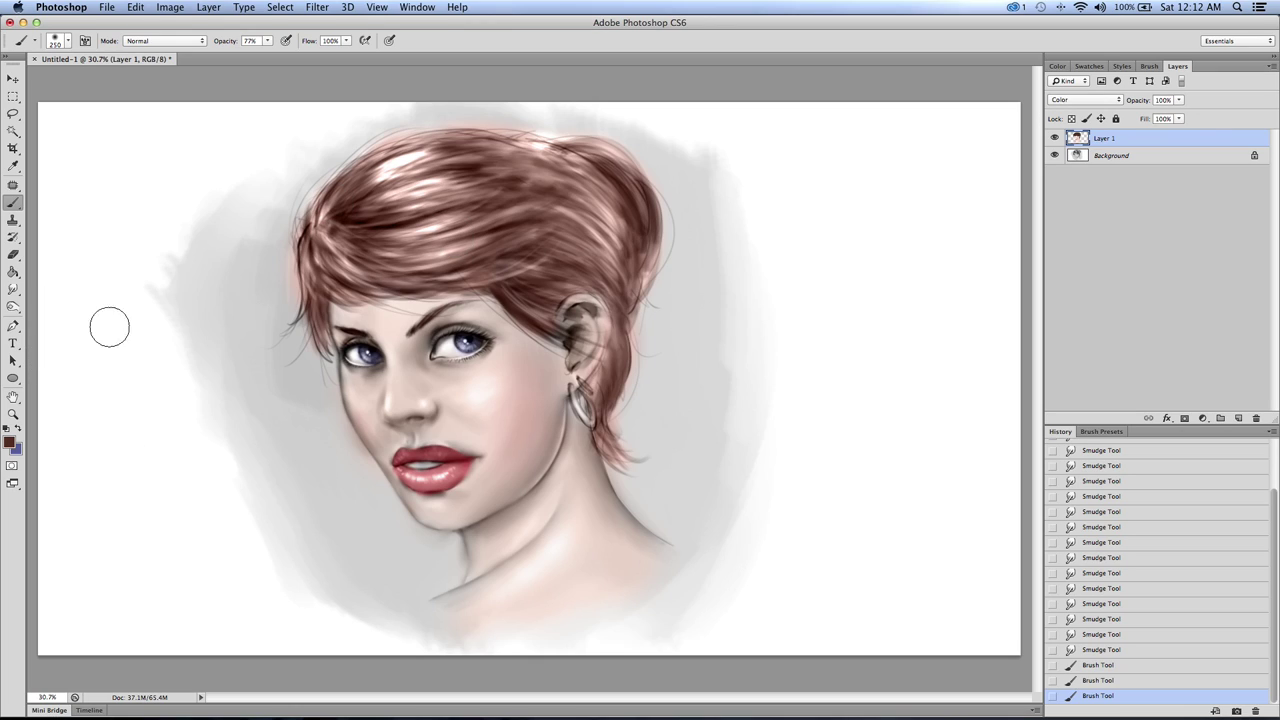
pyautogui.click(1091, 157)
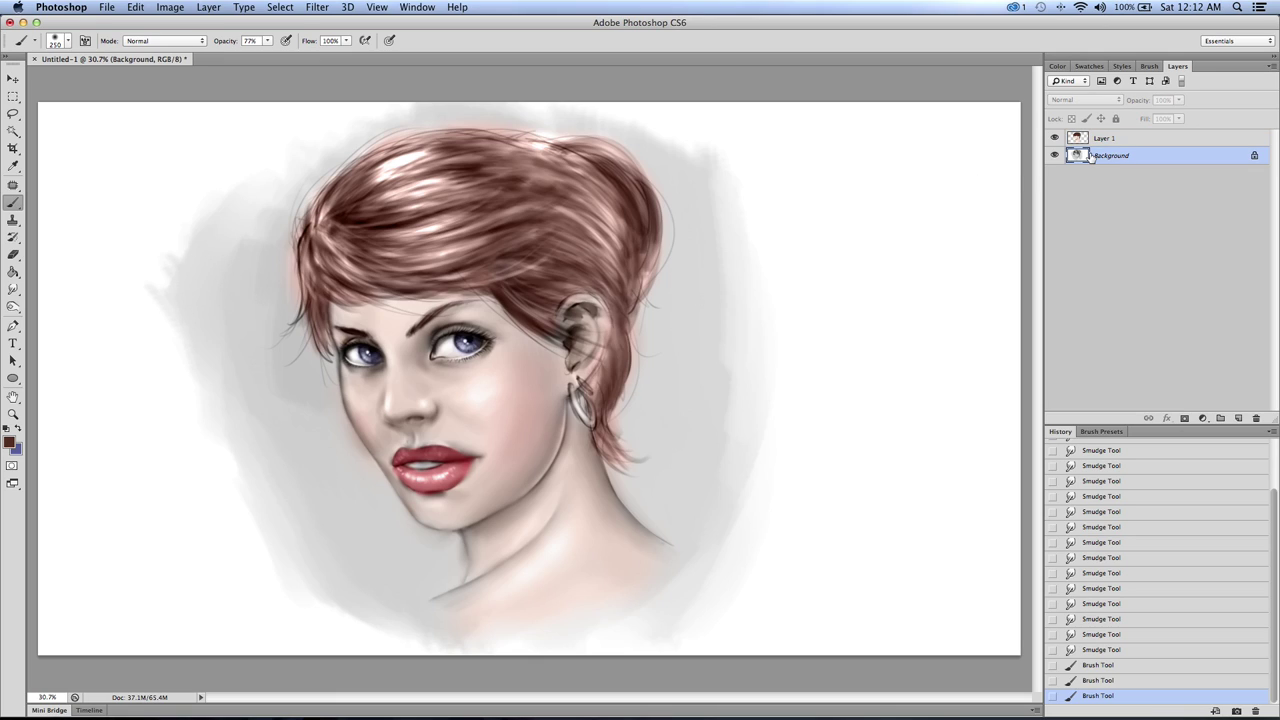
# Step: Switch to the Dodge tool and set its range to Shadows
pyautogui.click(13, 306)
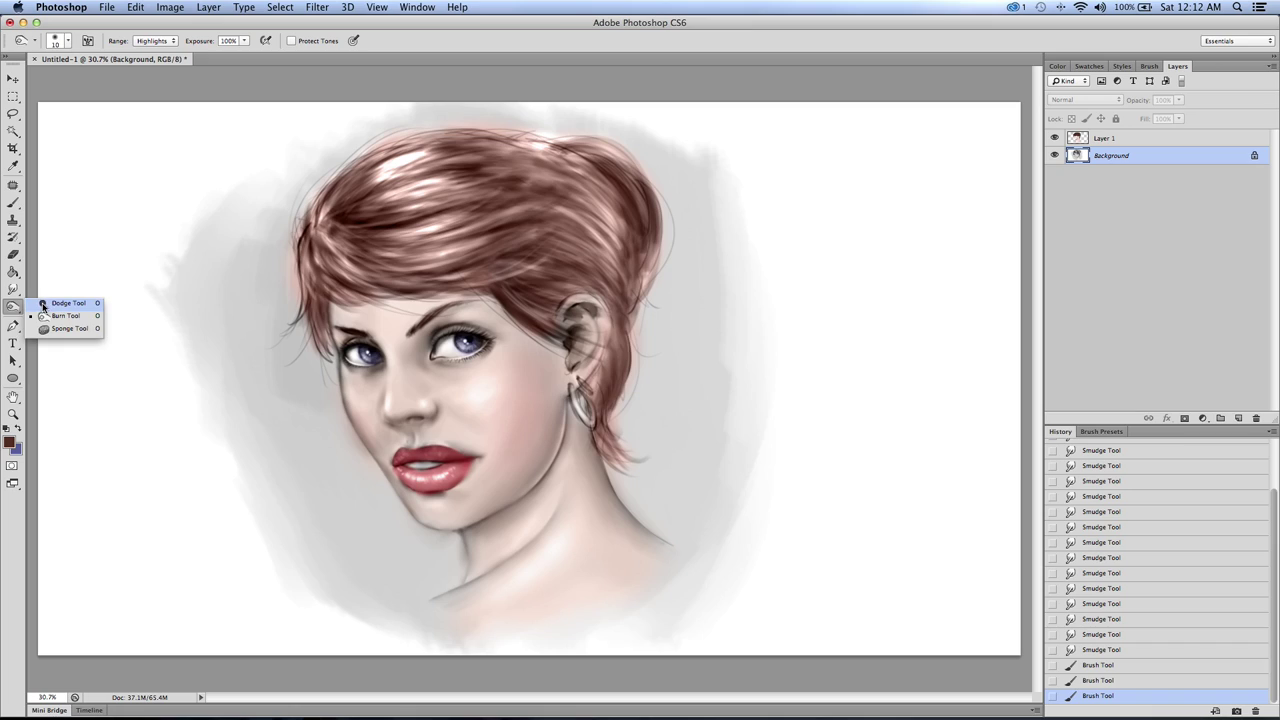
pyautogui.click(55, 303)
pyautogui.click(150, 41)
pyautogui.click(152, 22)
pyautogui.click(132, 78)
# Step: Try lightening the shadows around the nose with a 600 px Dodge brush, and undo the last stroke
pyautogui.press(']')
pyautogui.press(']')
pyautogui.press(']')
pyautogui.press(']')
pyautogui.press(']')
pyautogui.press(']')
pyautogui.press(']')
pyautogui.press(']')
pyautogui.press(']')
pyautogui.press(']')
pyautogui.press(']')
pyautogui.press(']')
pyautogui.press(']')
pyautogui.press(']')
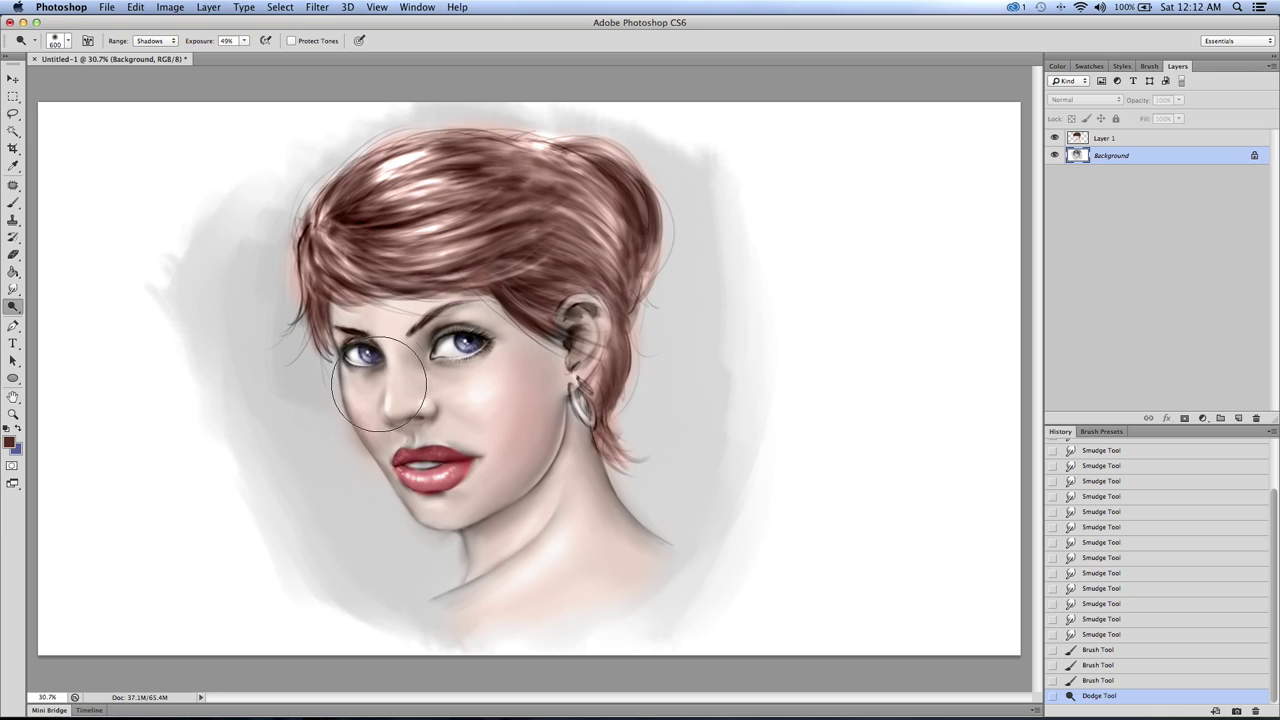
pyautogui.moveTo(441, 381)
pyautogui.mouseDown()
pyautogui.moveTo(377, 400)
pyautogui.moveTo(405, 378)
pyautogui.mouseUp()
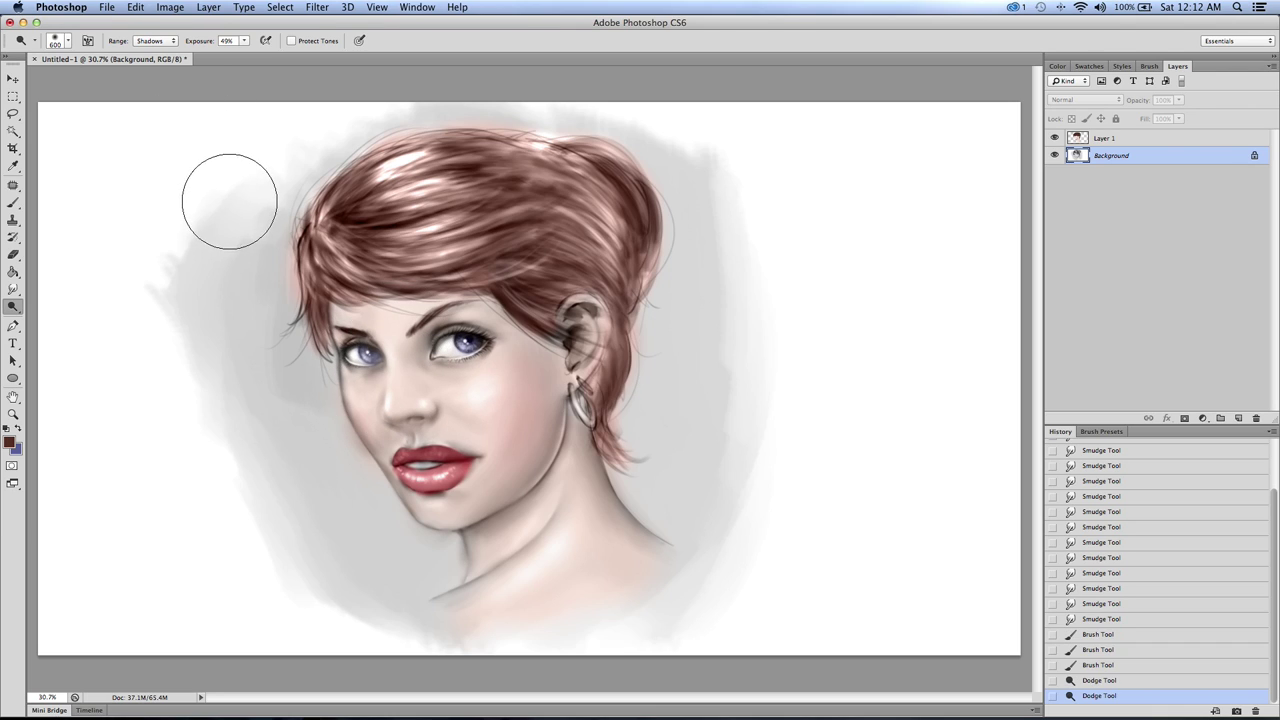
pyautogui.press('super+z')
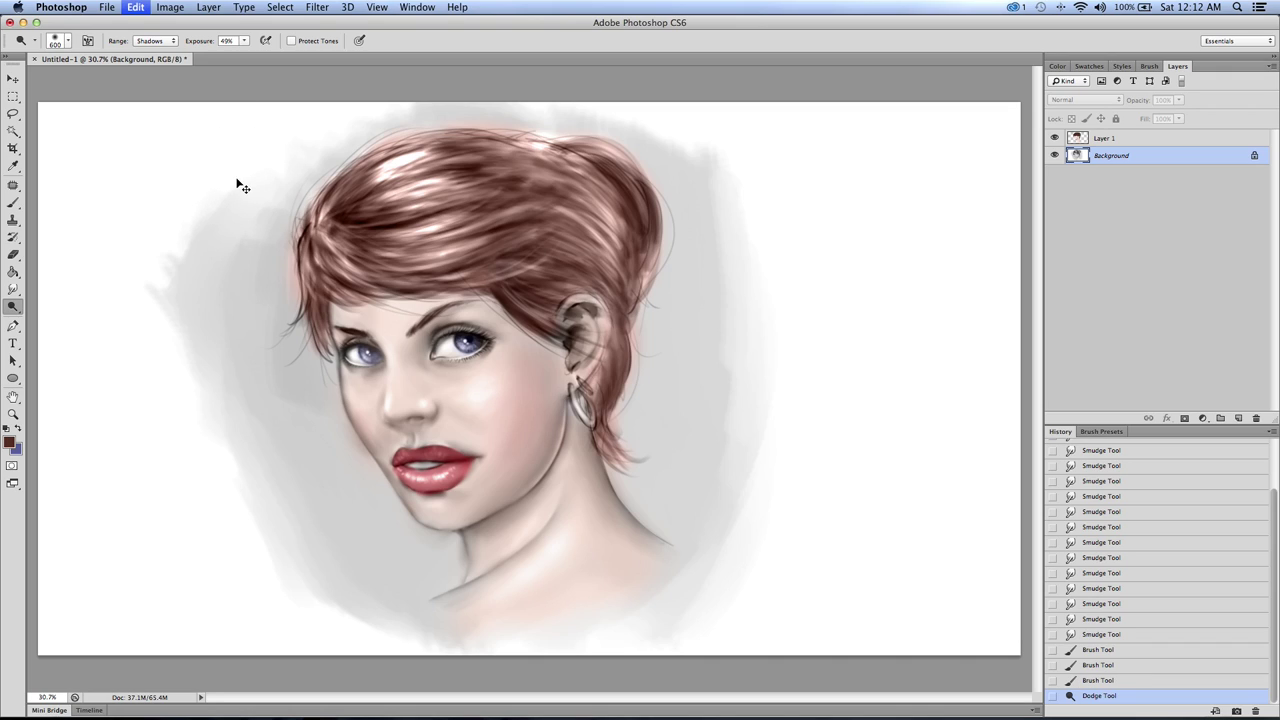
# Step: Lighten the shadow between the left eye and the nose bridge with a smaller Dodge brush of about 125 px
pyautogui.press('[')
pyautogui.press('[')
pyautogui.press('[')
pyautogui.press('[')
pyautogui.press('[')
pyautogui.press('[')
pyautogui.press('[')
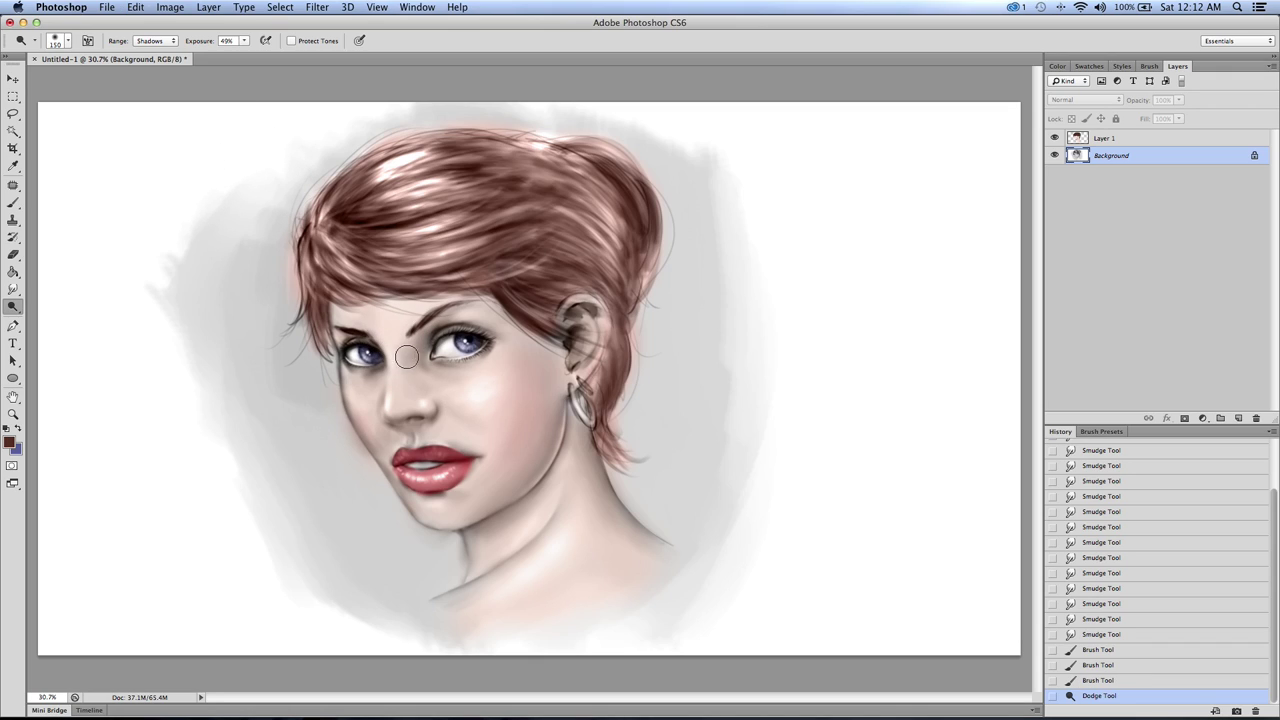
pyautogui.click(381, 368)
pyautogui.press(']')
pyautogui.press(']')
pyautogui.click(395, 354)
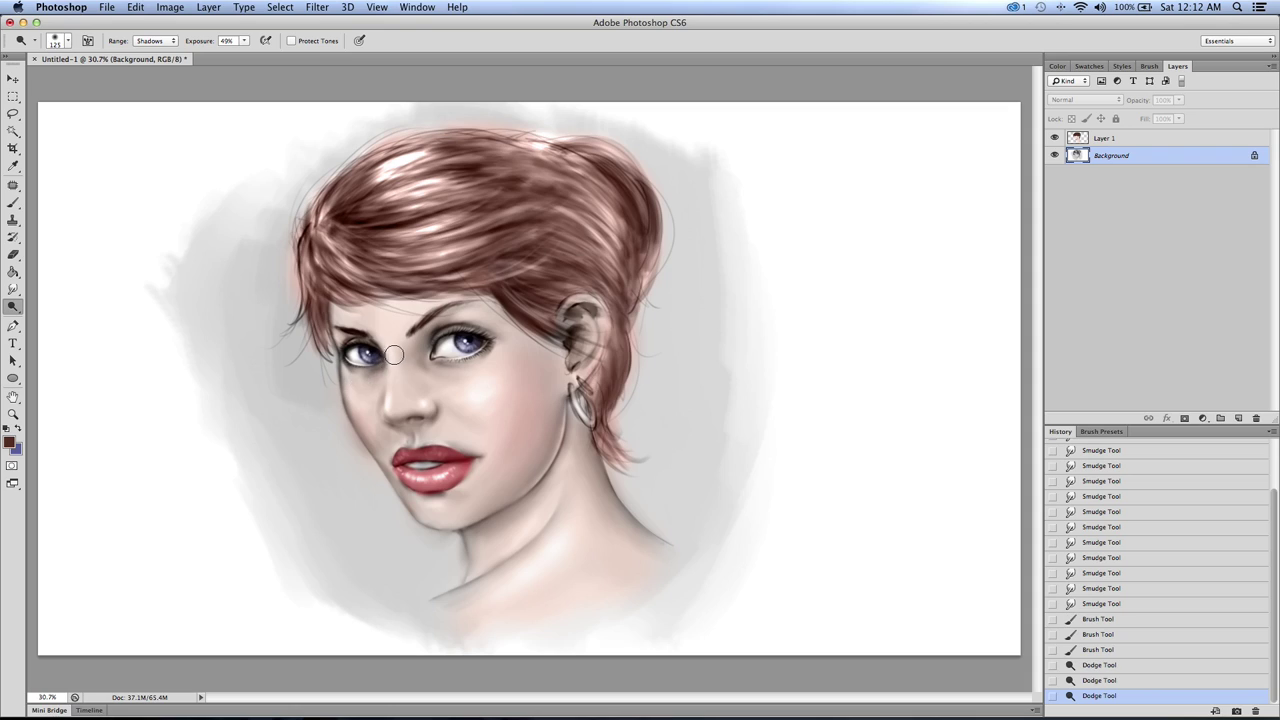
# Step: Dodge the remaining dark spots beside the nose bridge and below the inner corner of the right eye
pyautogui.click(385, 364)
pyautogui.click(380, 371)
pyautogui.click(387, 366)
pyautogui.press(']')
pyautogui.click(396, 359)
pyautogui.click(443, 372)
pyautogui.click(440, 366)
pyautogui.click(440, 368)
# Step: Lighten the skin beneath both eyes and across the nose bridge with Dodge dabs of about 150 px
pyautogui.press(']')
pyautogui.press(']')
pyautogui.press(']')
pyautogui.click(376, 378)
pyautogui.click(370, 386)
pyautogui.press('[')
pyautogui.press('[')
pyautogui.click(420, 368)
pyautogui.click(428, 356)
pyautogui.click(453, 370)
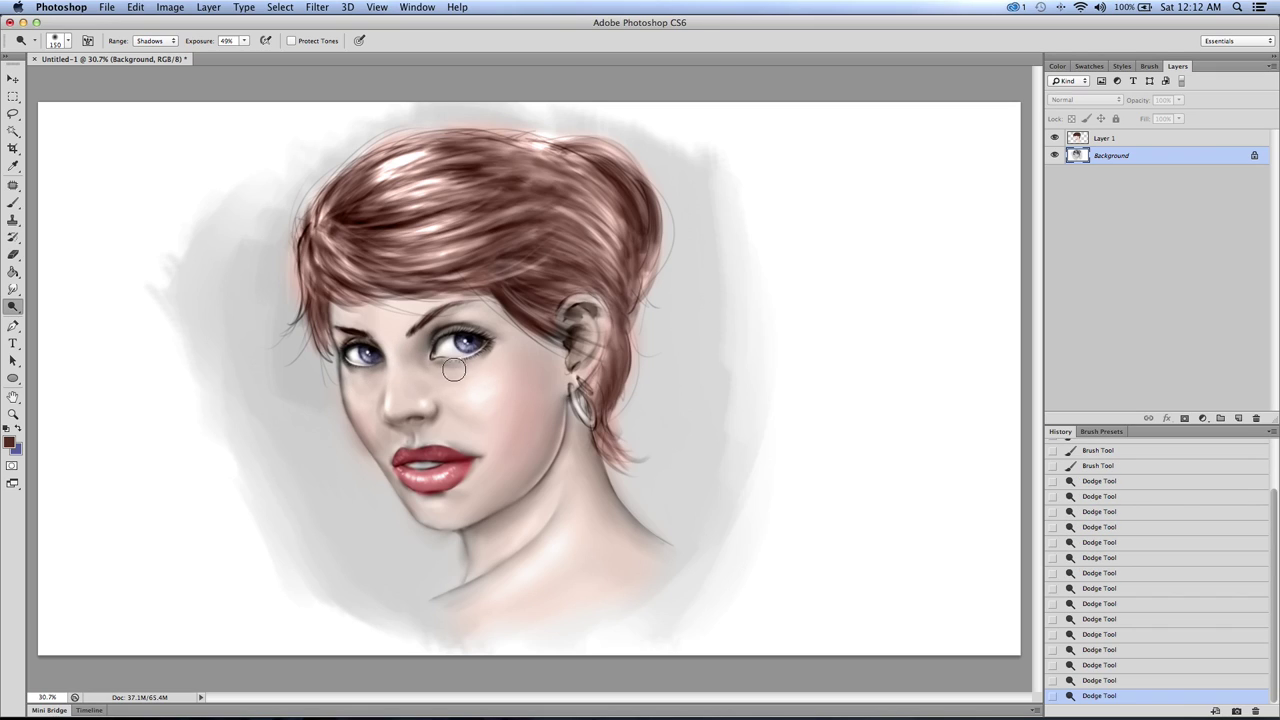
pyautogui.click(389, 356)
pyautogui.press('[')
pyautogui.click(372, 374)
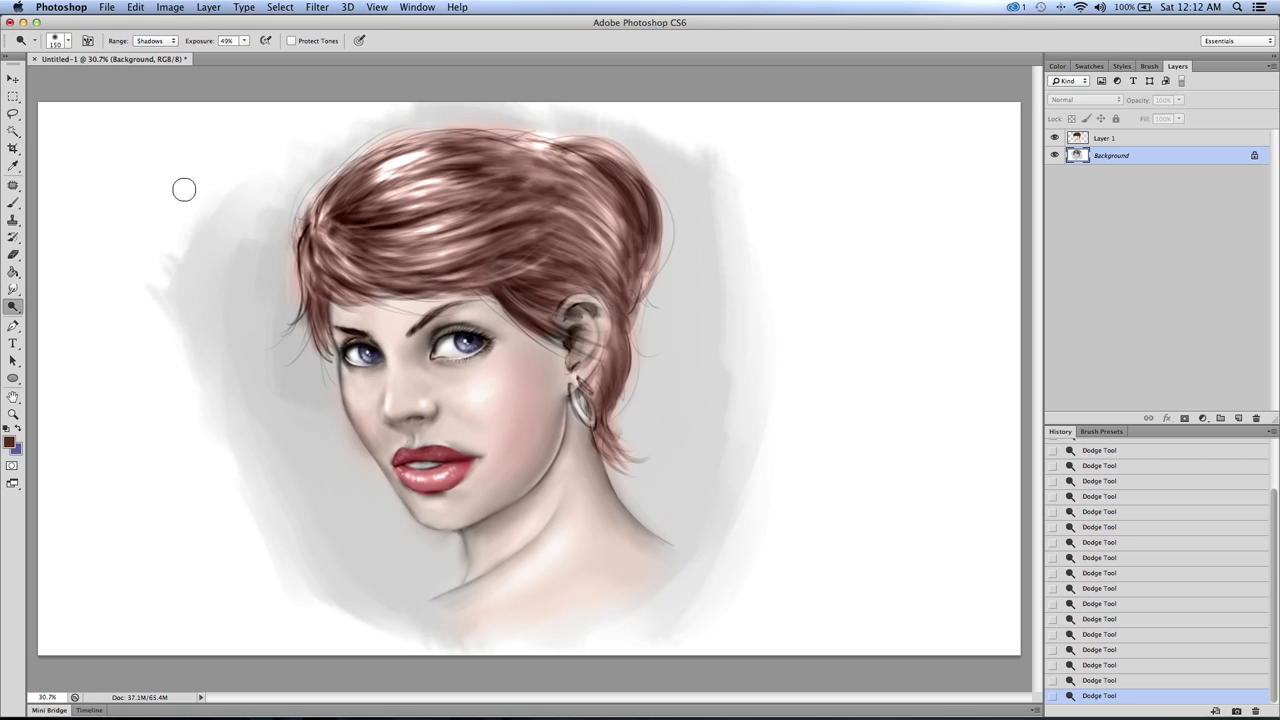
# Step: Set the Dodge tool's range to Midtones and its brush size to 175 px
pyautogui.click(152, 41)
pyautogui.click(150, 55)
pyautogui.press(']')
pyautogui.press(']')
pyautogui.press(']')
pyautogui.press('[')
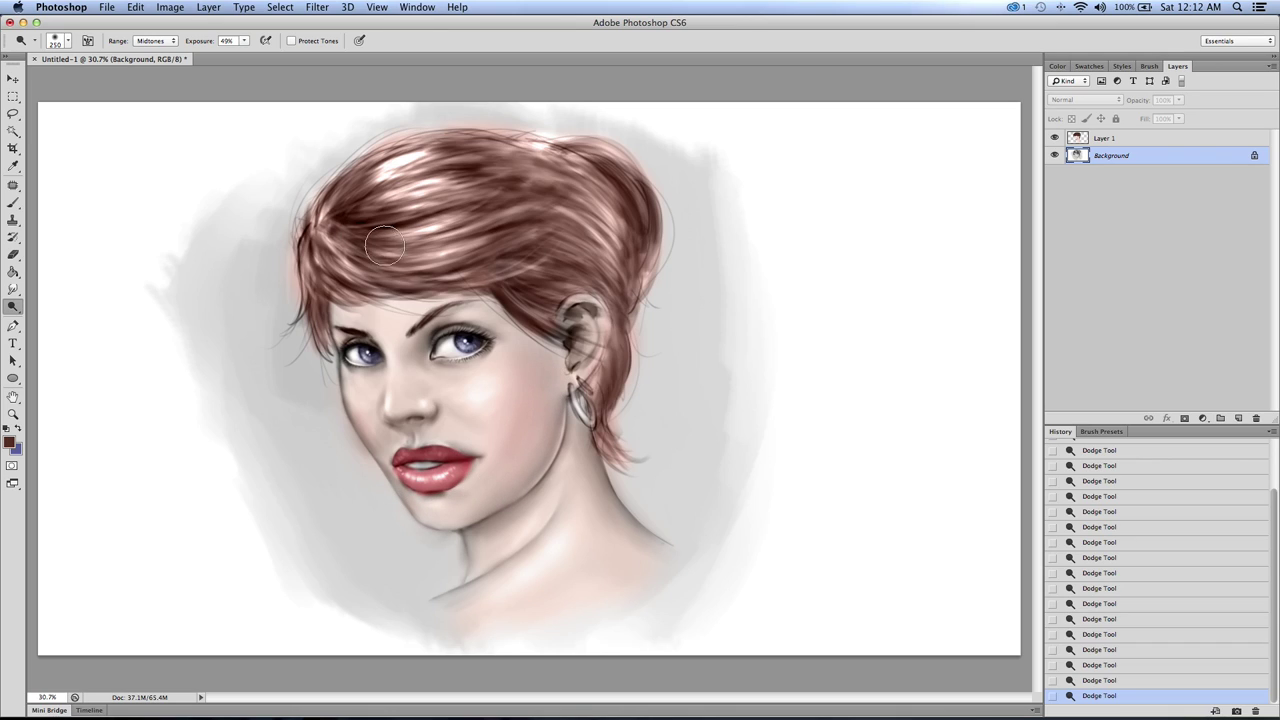
pyautogui.press('[')
pyautogui.press('[')
# Step: Activate Layer 1 and erase a bit of its color with the 45 px Eraser
pyautogui.click(1101, 143)
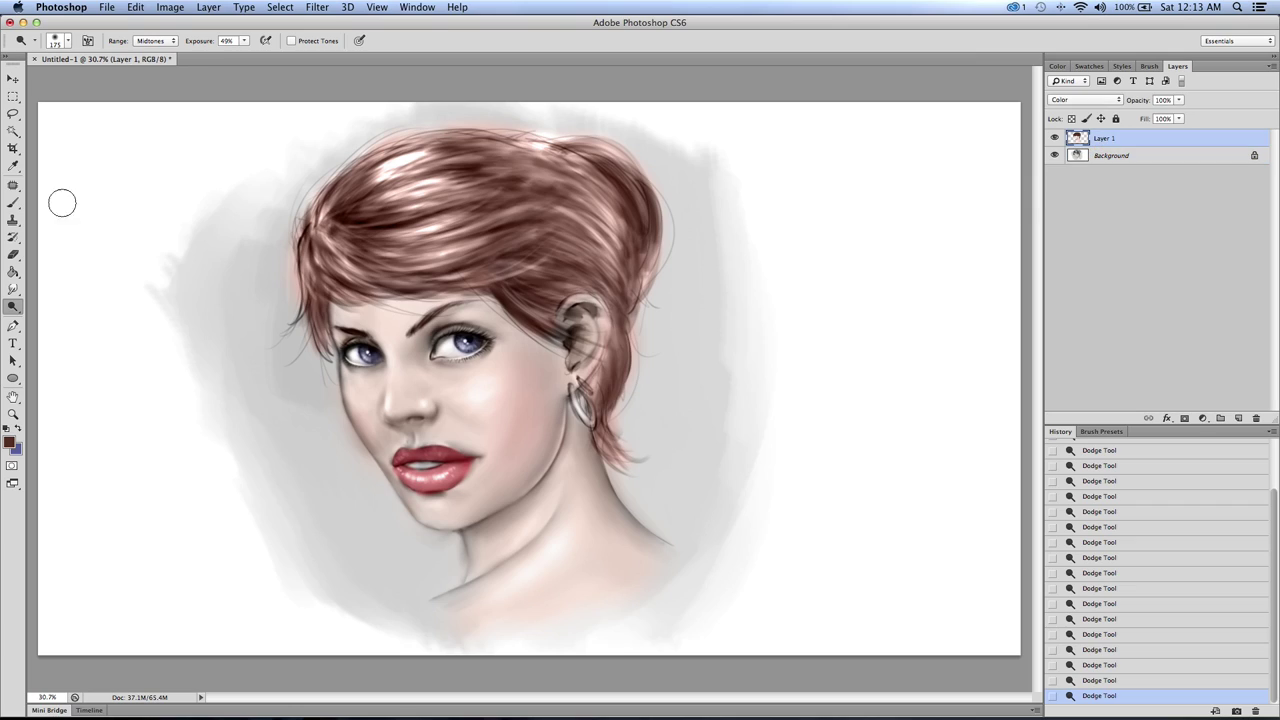
pyautogui.click(14, 255)
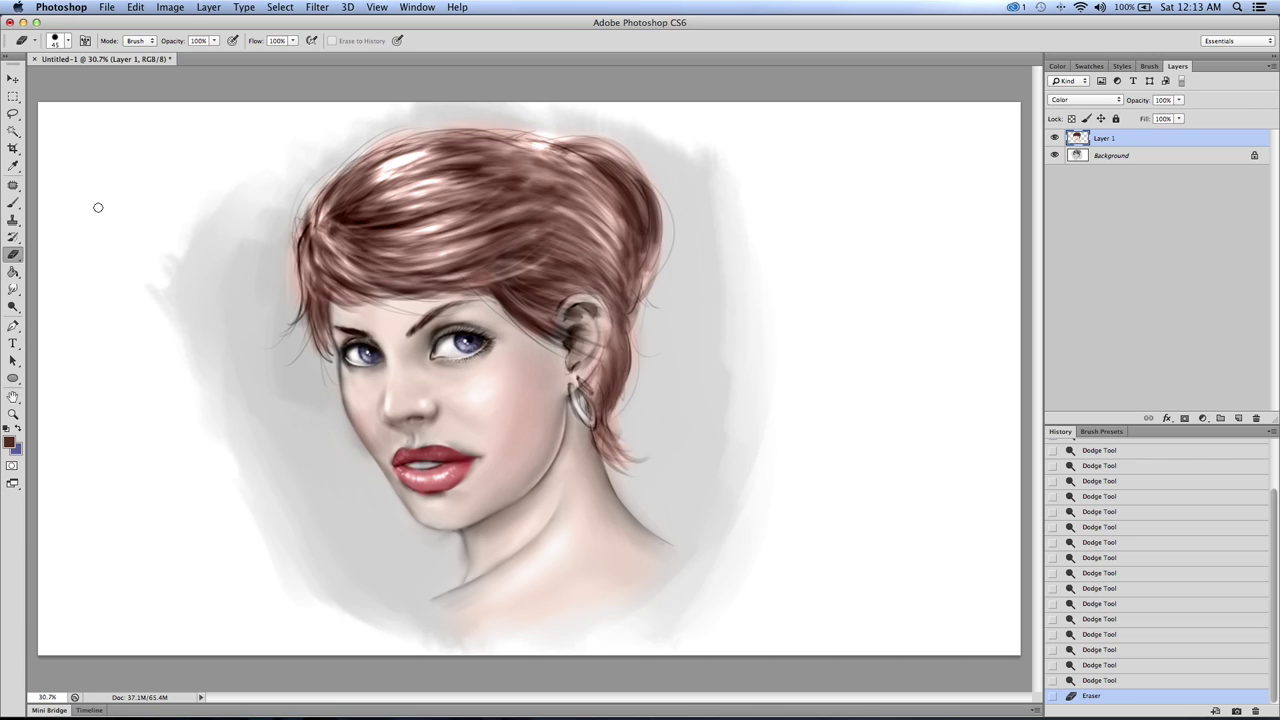
# Step: Return to the Brush tool, swap the foreground and background colors, and set the foreground color to near-black #070707
pyautogui.click(13, 203)
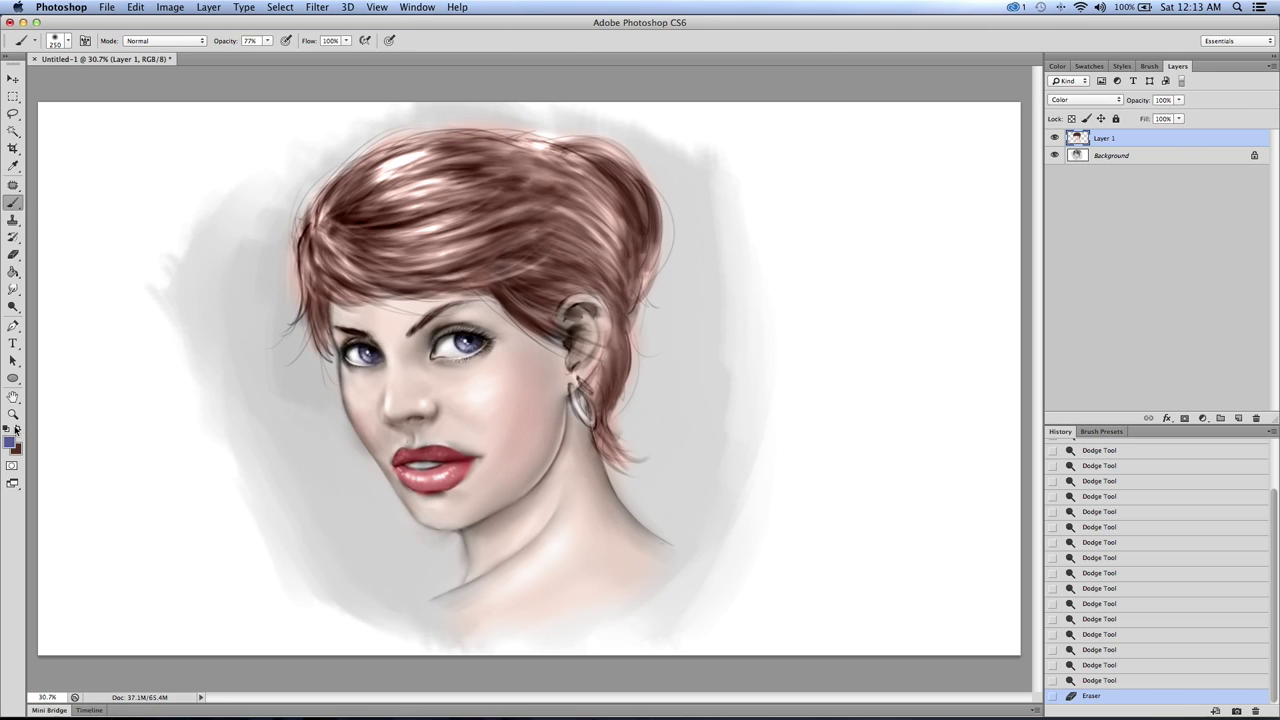
pyautogui.click(19, 428)
pyautogui.click(10, 440)
pyautogui.click(266, 644)
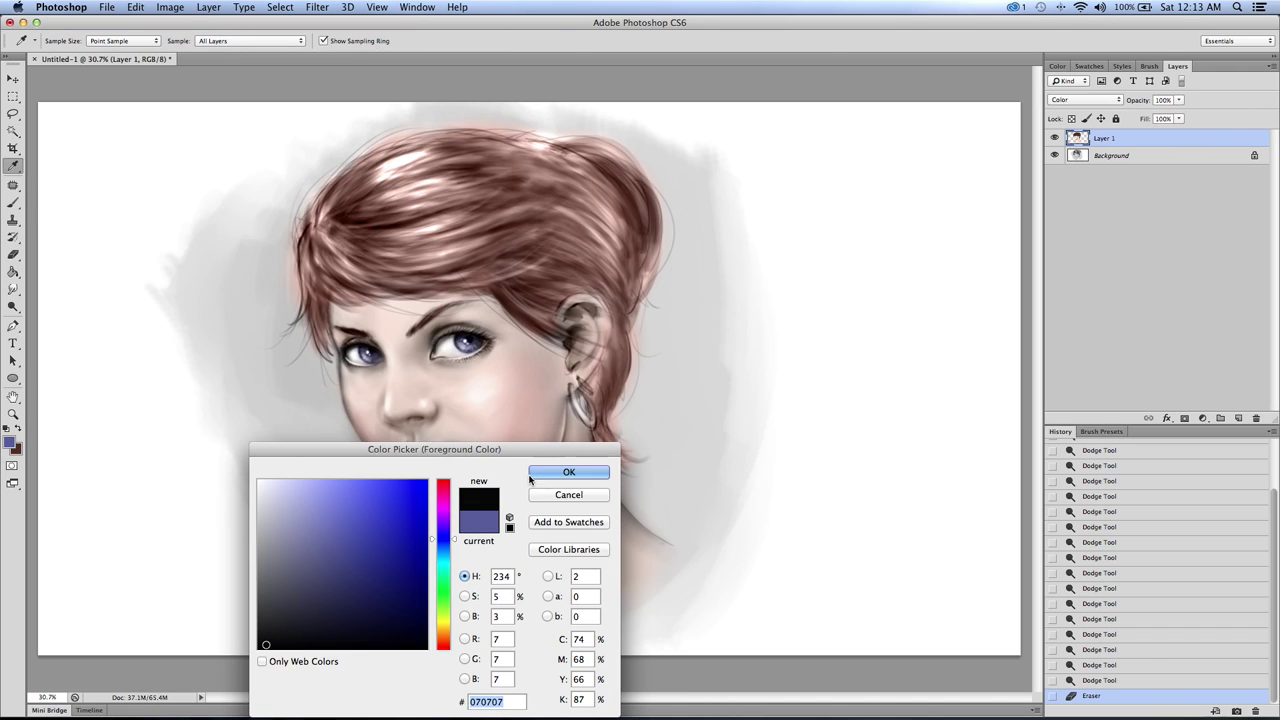
pyautogui.click(568, 472)
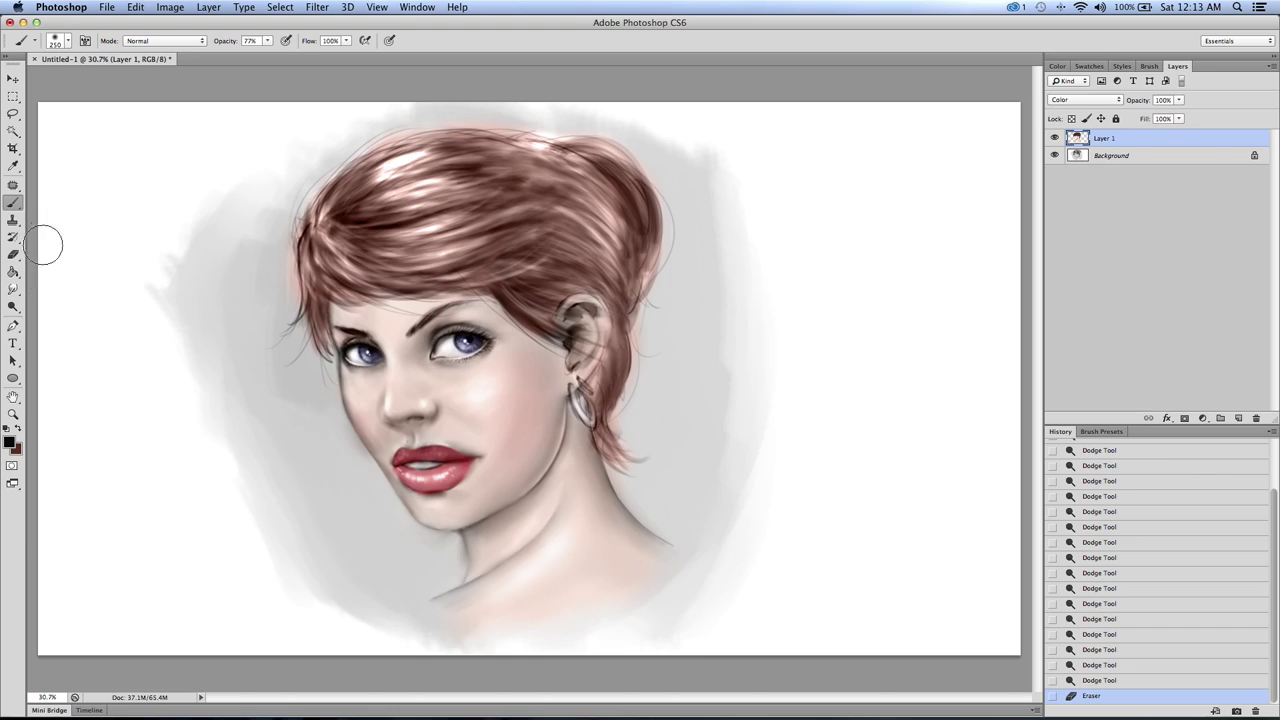
# Step: Choose a golden yellow foreground color and tint the hoop earring on Layer 1 with a small brush of about 50 px
pyautogui.click(10, 441)
pyautogui.click(443, 634)
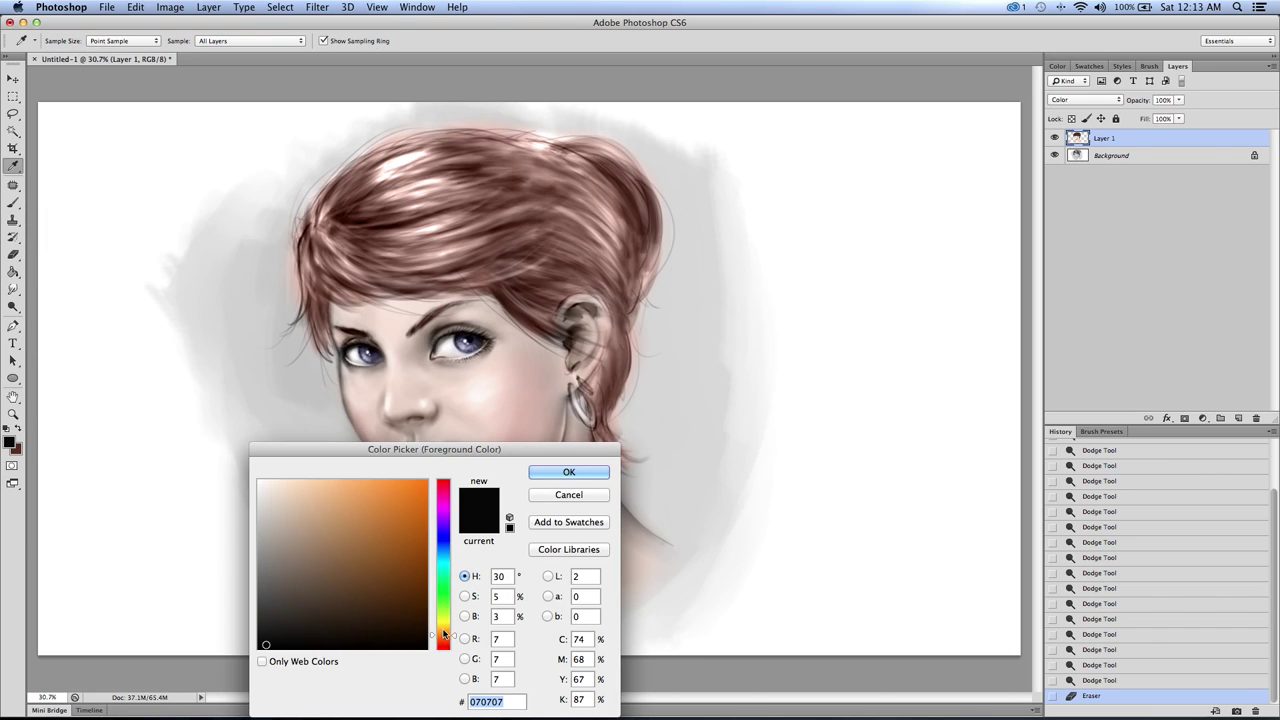
pyautogui.click(398, 545)
pyautogui.click(374, 533)
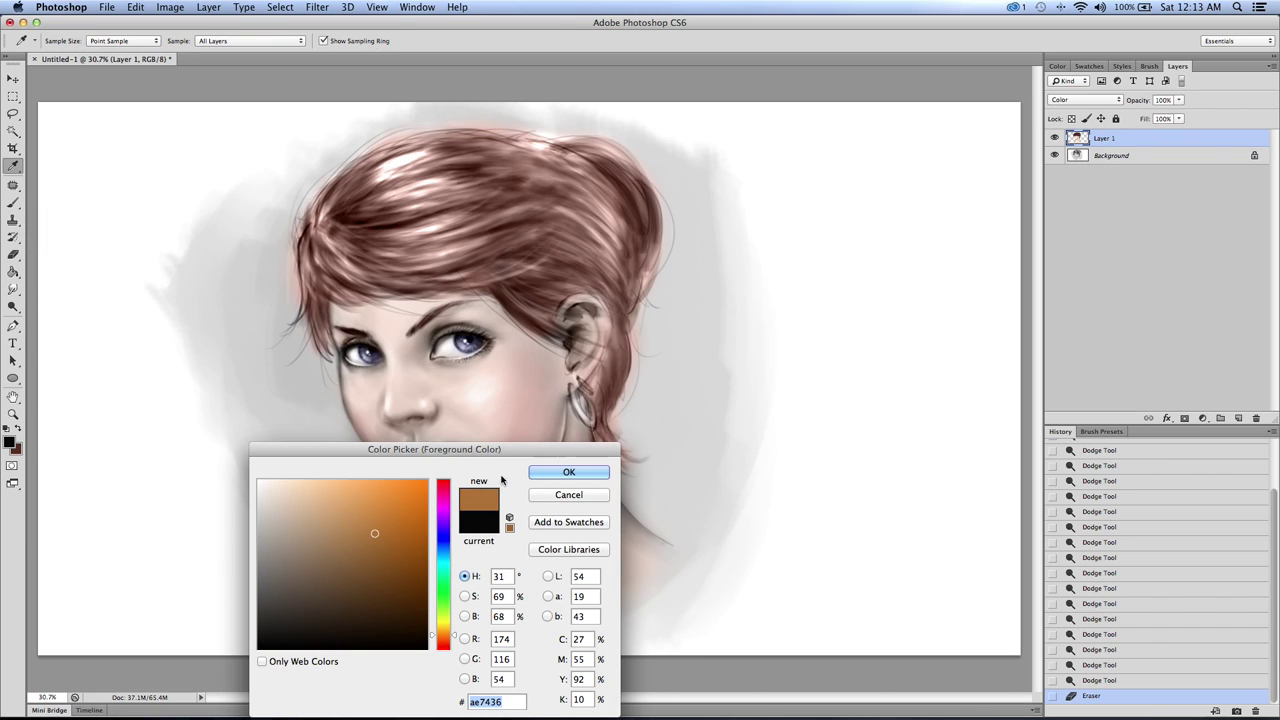
pyautogui.click(443, 640)
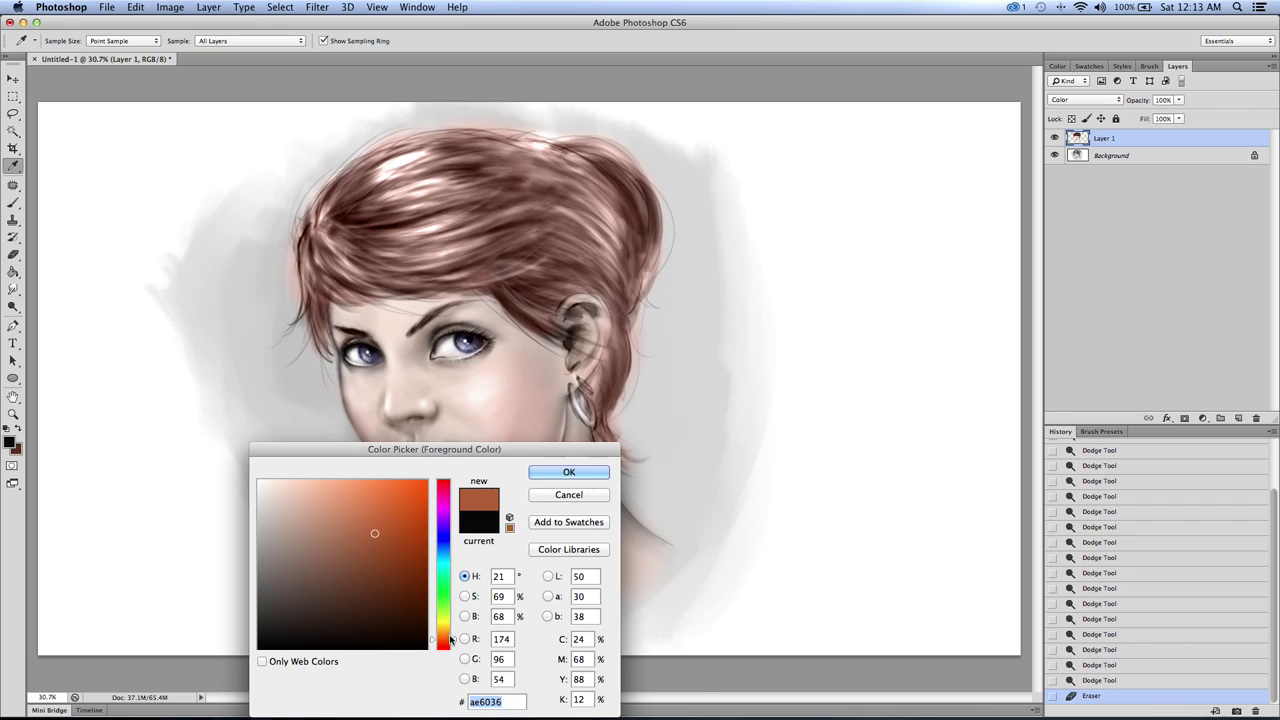
pyautogui.click(444, 630)
pyautogui.click(569, 472)
pyautogui.press('b')
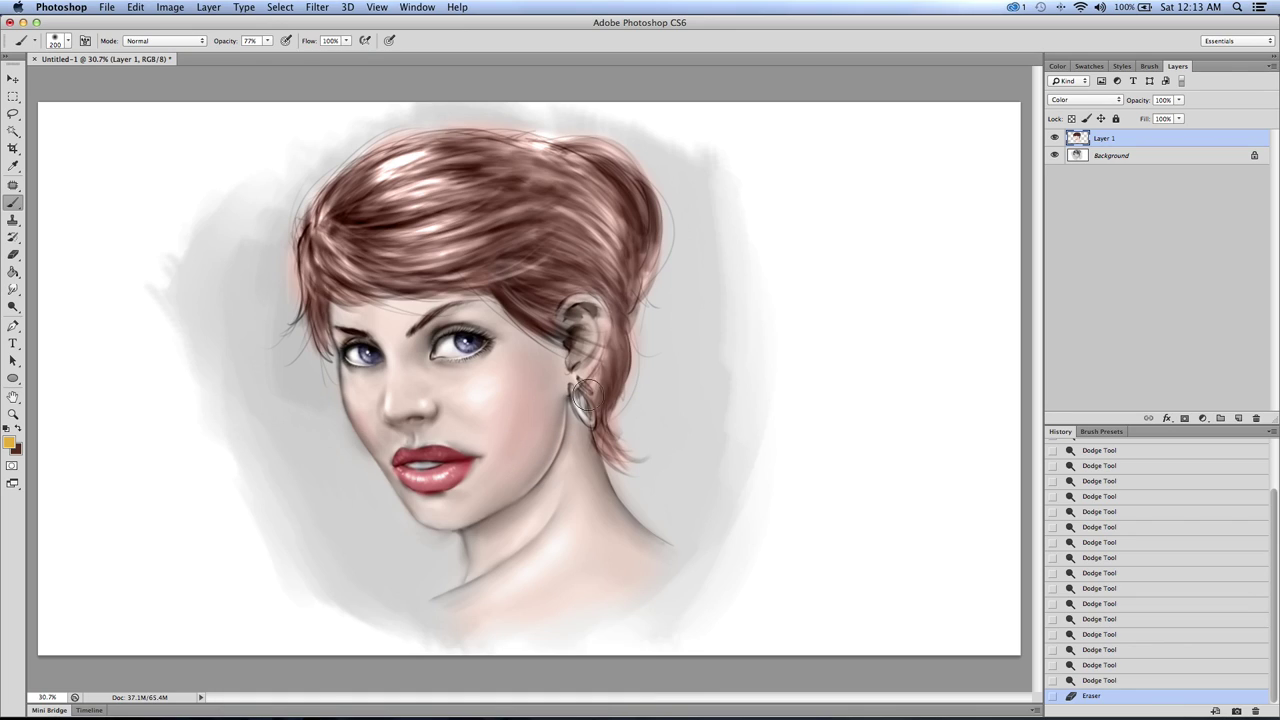
pyautogui.moveTo(572, 392)
pyautogui.mouseDown()
pyautogui.moveTo(590, 422)
pyautogui.moveTo(560, 364)
pyautogui.mouseUp()
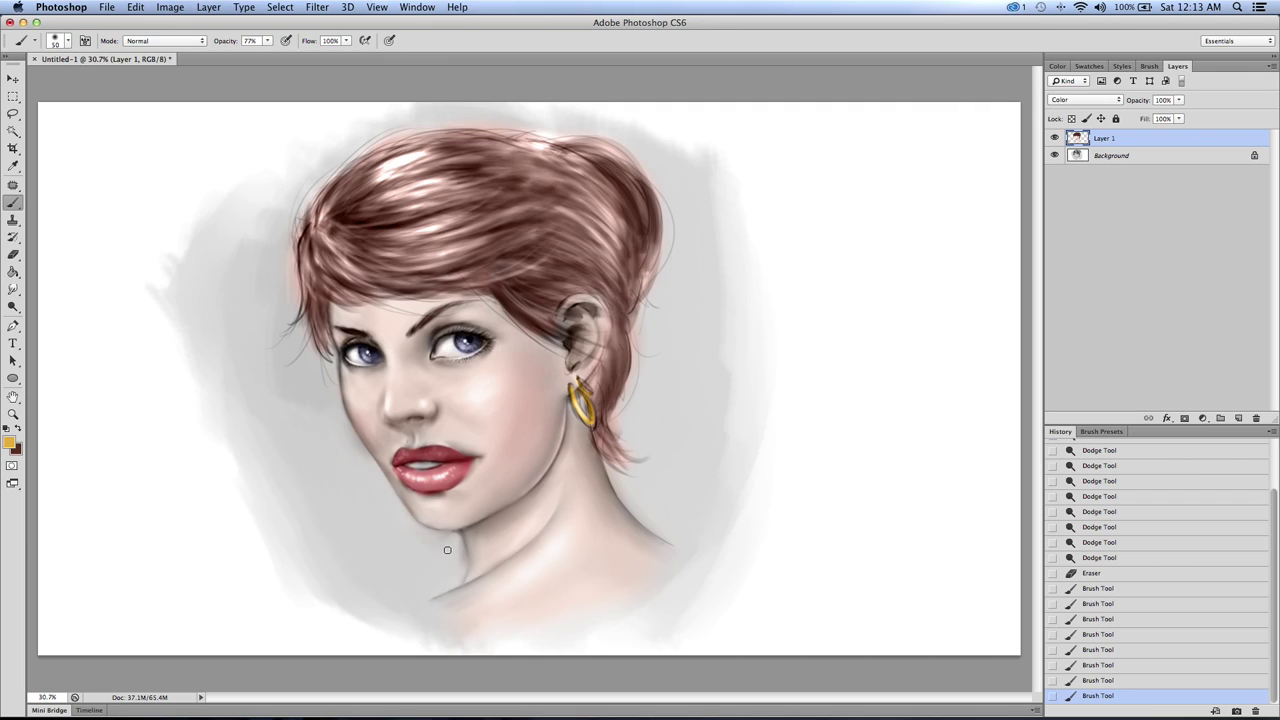
# Step: Try painting the golden yellow over the grey backdrop in front of the face with a 175 px brush, and undo it
pyautogui.press(']')
pyautogui.press(']')
pyautogui.moveTo(453, 552); pyautogui.dragTo(419, 577)
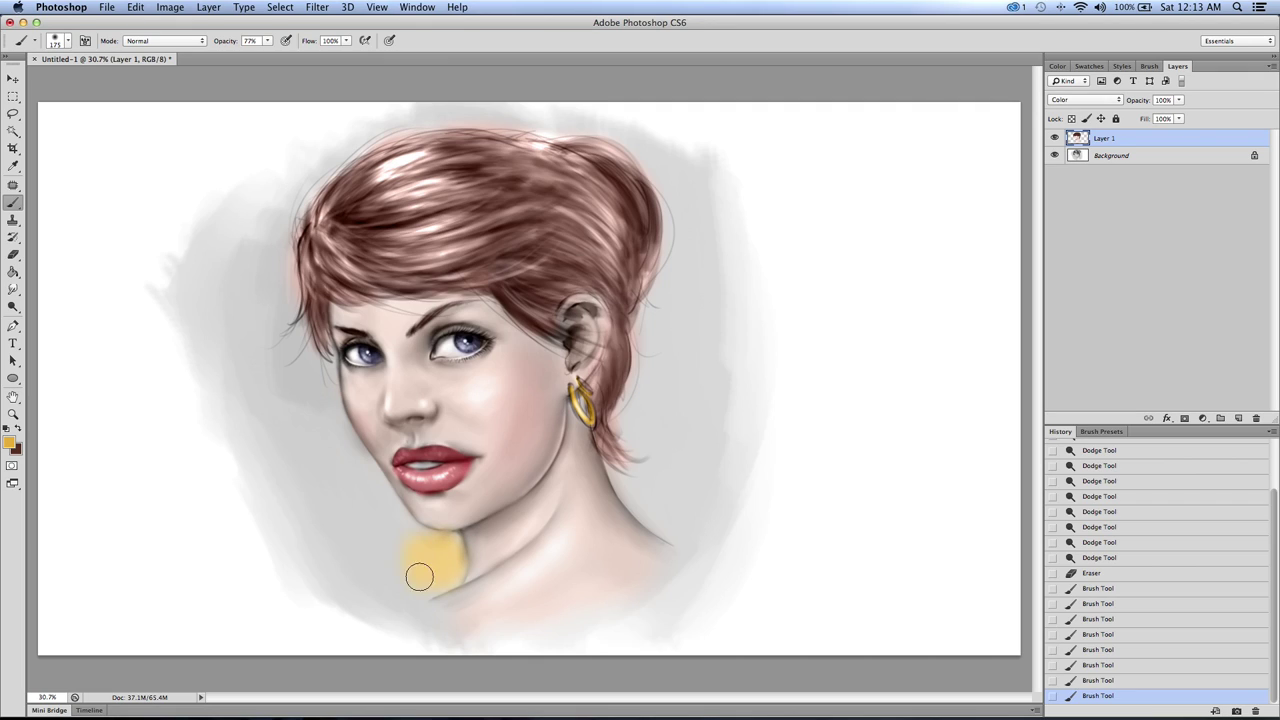
pyautogui.moveTo(389, 520)
pyautogui.mouseDown()
pyautogui.moveTo(371, 479)
pyautogui.moveTo(391, 585)
pyautogui.moveTo(342, 436)
pyautogui.moveTo(352, 446)
pyautogui.moveTo(331, 467)
pyautogui.moveTo(350, 541)
pyautogui.moveTo(380, 573)
pyautogui.moveTo(362, 568)
pyautogui.moveTo(368, 580)
pyautogui.moveTo(314, 521)
pyautogui.moveTo(326, 383)
pyautogui.moveTo(300, 388)
pyautogui.moveTo(284, 404)
pyautogui.moveTo(303, 429)
pyautogui.moveTo(285, 504)
pyautogui.moveTo(327, 574)
pyautogui.moveTo(392, 607)
pyautogui.moveTo(431, 588)
pyautogui.moveTo(341, 586)
pyautogui.moveTo(277, 521)
pyautogui.moveTo(246, 355)
pyautogui.moveTo(251, 442)
pyautogui.moveTo(251, 385)
pyautogui.moveTo(294, 321)
pyautogui.moveTo(259, 302)
pyautogui.moveTo(220, 360)
pyautogui.mouseUp()
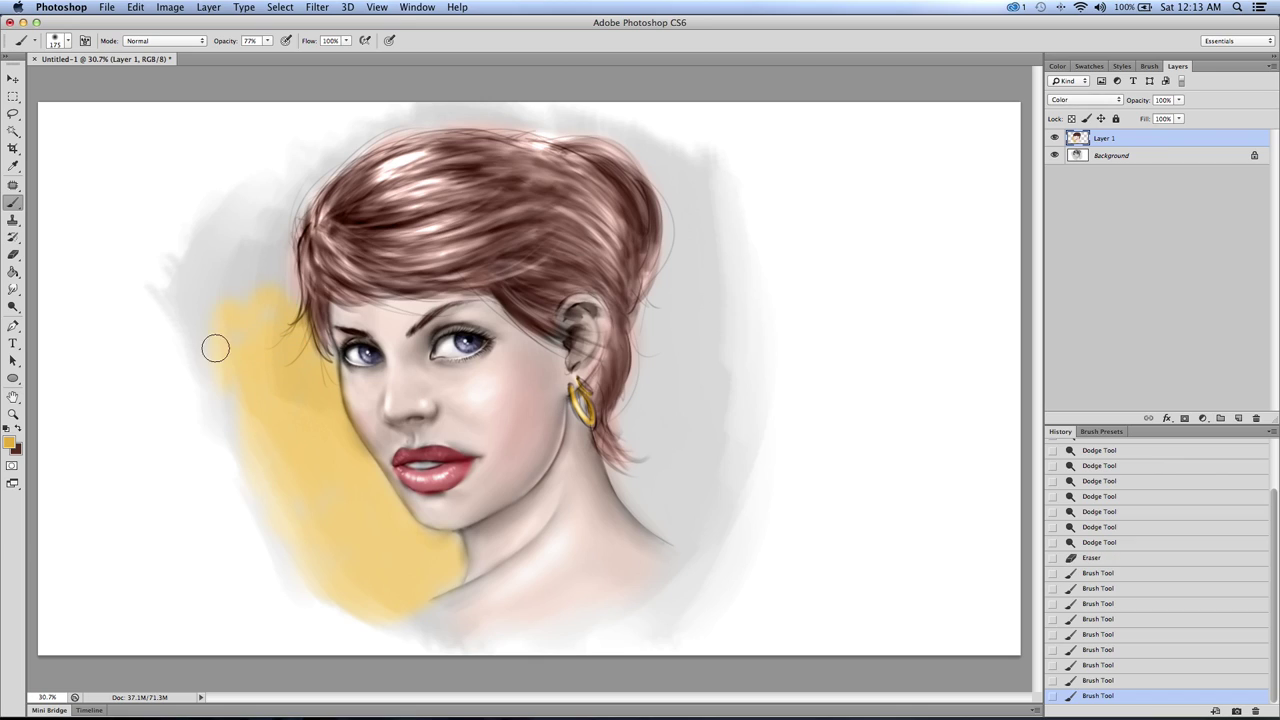
pyautogui.hotkey('ctrl', 'z')
# Step: Tint the grey backdrop on both sides of the face and neck with golden yellow at 10% opacity, using a brush of about 400 px
pyautogui.click(268, 41)
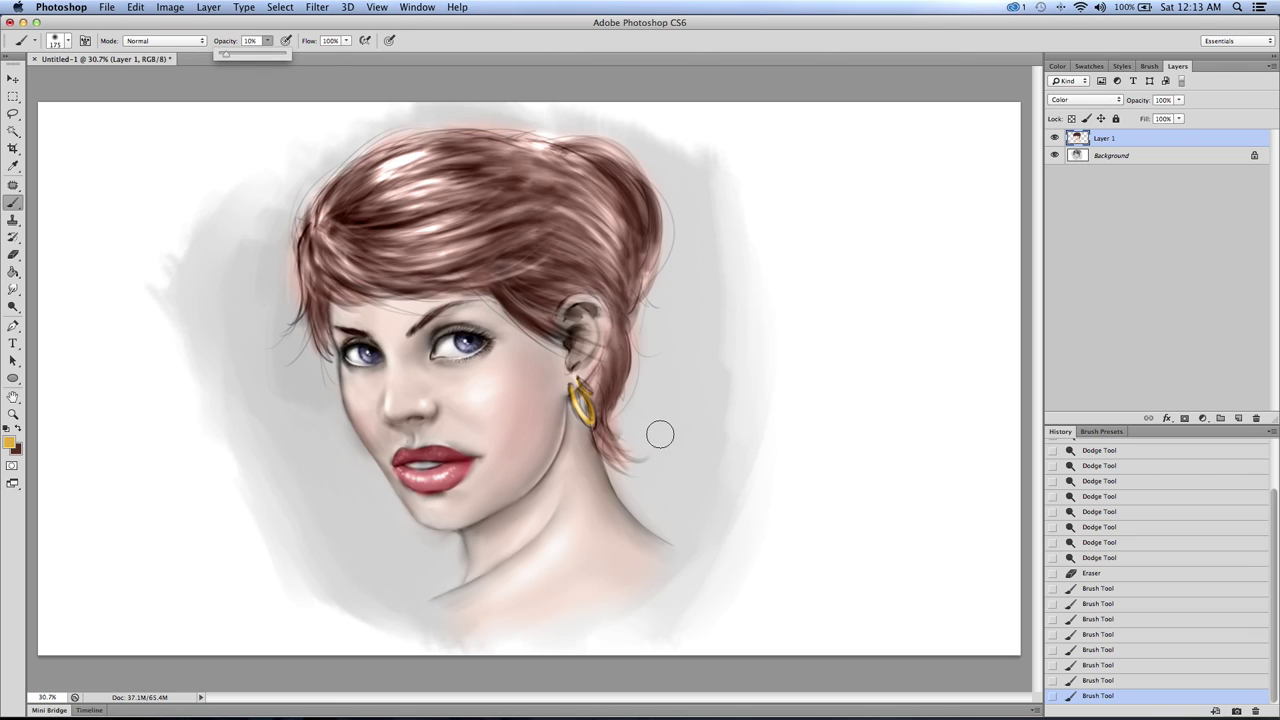
pyautogui.press(']')
pyautogui.press(']')
pyautogui.press(']')
pyautogui.press(']')
pyautogui.press(']')
pyautogui.press(']')
pyautogui.moveTo(672, 512)
pyautogui.mouseDown()
pyautogui.moveTo(649, 465)
pyautogui.moveTo(667, 502)
pyautogui.moveTo(663, 435)
pyautogui.moveTo(679, 420)
pyautogui.moveTo(669, 515)
pyautogui.moveTo(678, 355)
pyautogui.moveTo(666, 488)
pyautogui.mouseUp()
pyautogui.moveTo(682, 307); pyautogui.dragTo(677, 318)
pyautogui.press('[')
pyautogui.press('[')
pyautogui.moveTo(434, 546)
pyautogui.mouseDown()
pyautogui.moveTo(388, 541)
pyautogui.moveTo(382, 518)
pyautogui.moveTo(361, 509)
pyautogui.moveTo(394, 564)
pyautogui.moveTo(374, 553)
pyautogui.moveTo(343, 475)
pyautogui.moveTo(365, 492)
pyautogui.moveTo(344, 478)
pyautogui.moveTo(302, 379)
pyautogui.moveTo(289, 401)
pyautogui.moveTo(341, 550)
pyautogui.moveTo(360, 536)
pyautogui.moveTo(413, 553)
pyautogui.moveTo(426, 574)
pyautogui.moveTo(360, 503)
pyautogui.moveTo(367, 526)
pyautogui.moveTo(325, 449)
pyautogui.moveTo(300, 347)
pyautogui.moveTo(287, 445)
pyautogui.moveTo(387, 558)
pyautogui.moveTo(280, 442)
pyautogui.moveTo(263, 356)
pyautogui.moveTo(241, 334)
pyautogui.moveTo(316, 504)
pyautogui.moveTo(390, 575)
pyautogui.mouseUp()
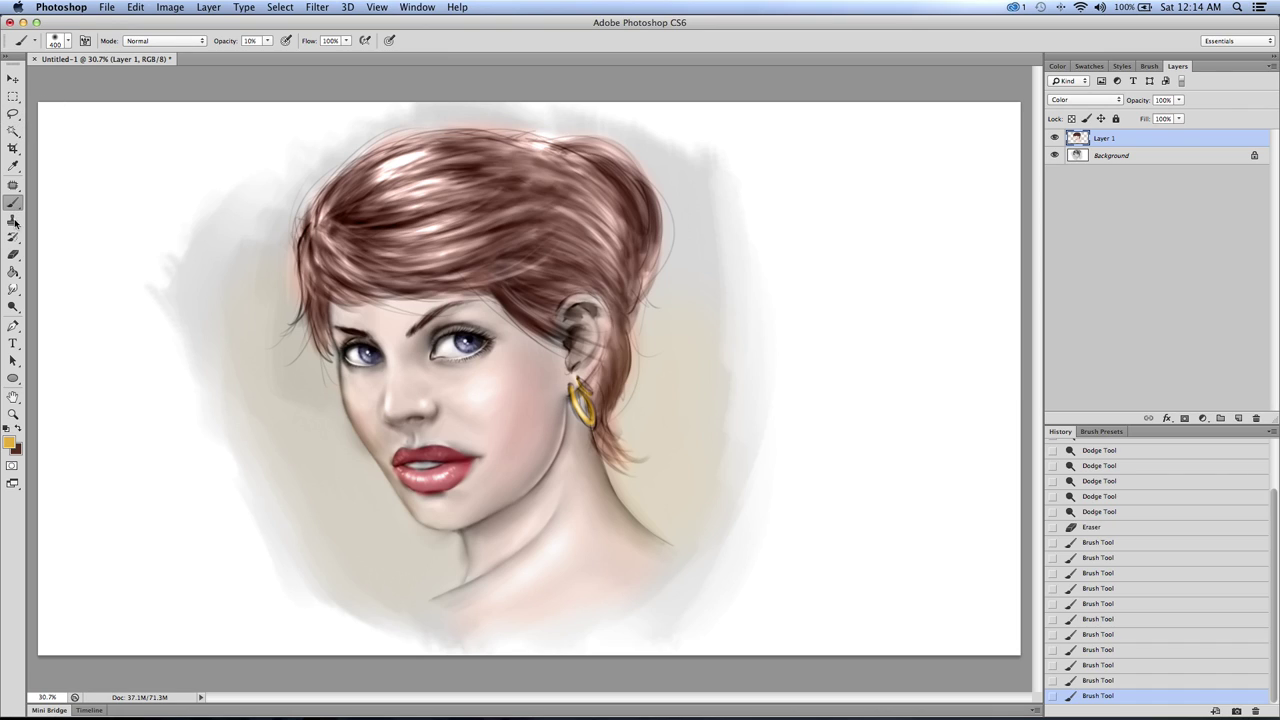
# Step: Swap the foreground and background colors, and set the foreground color to black for the Brush tool
pyautogui.click(17, 428)
pyautogui.click(9, 441)
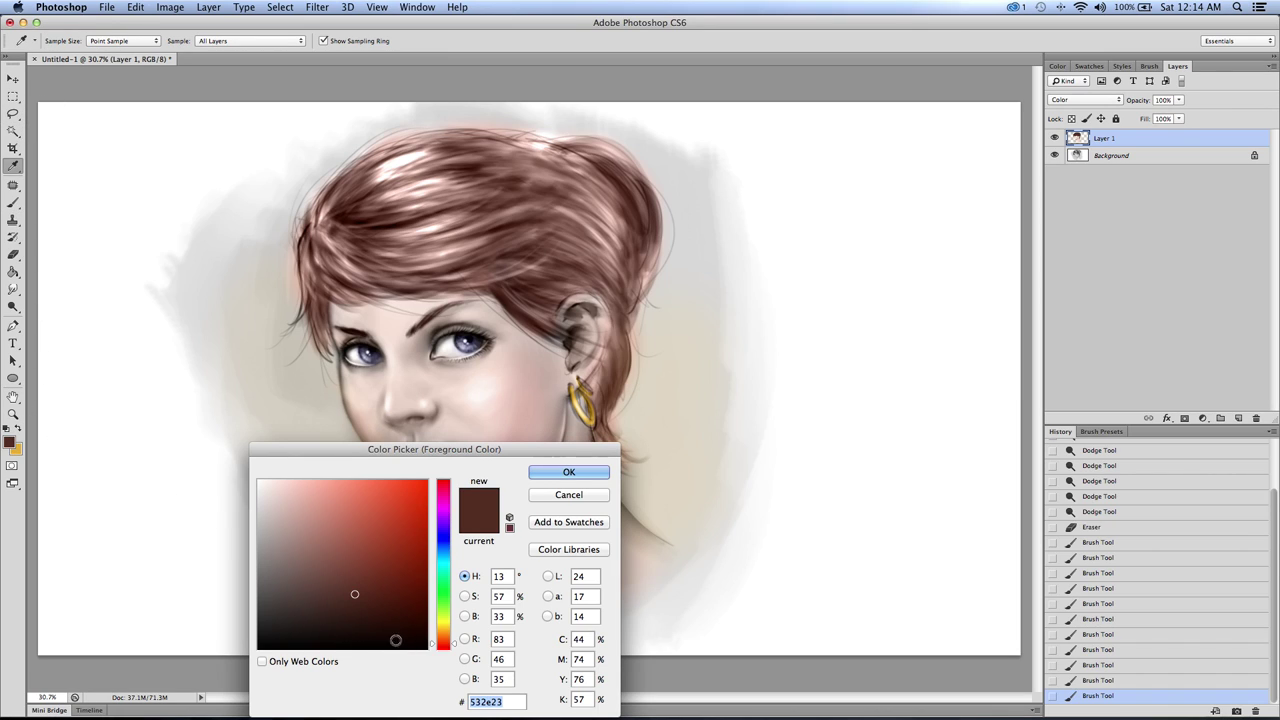
pyautogui.press('Return')
pyautogui.press('b')
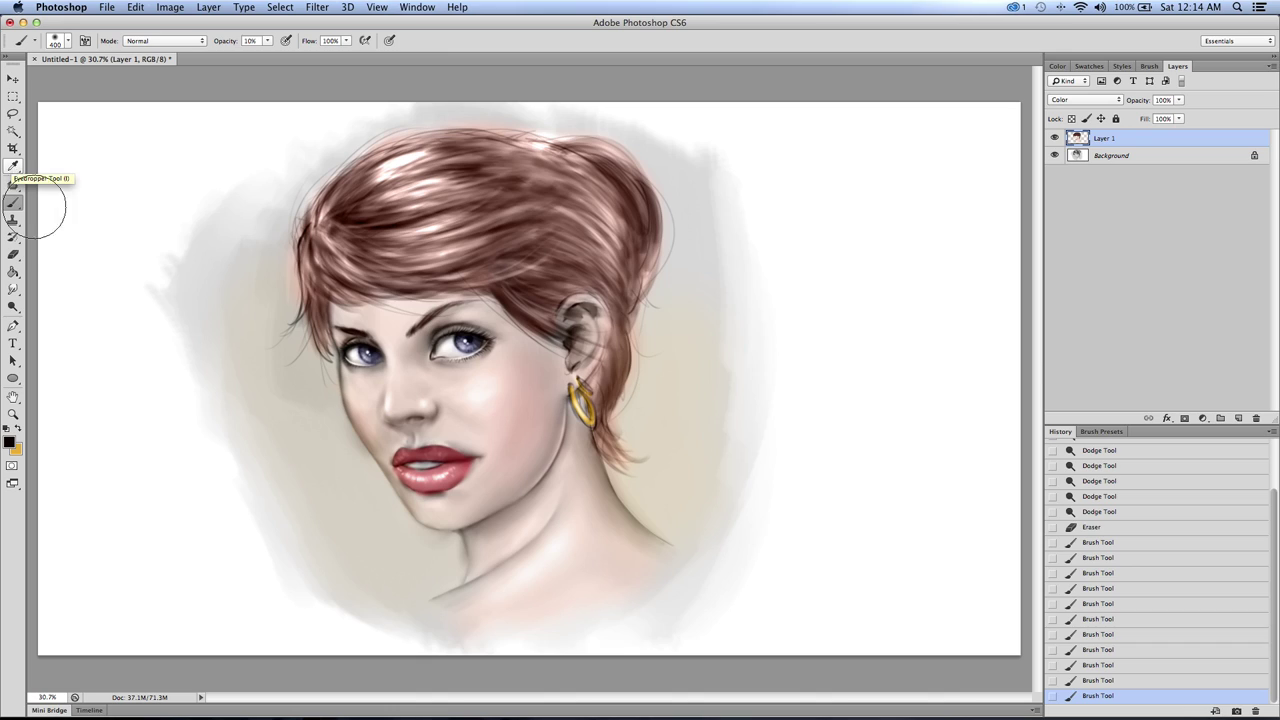
pyautogui.moveTo(759, 700)
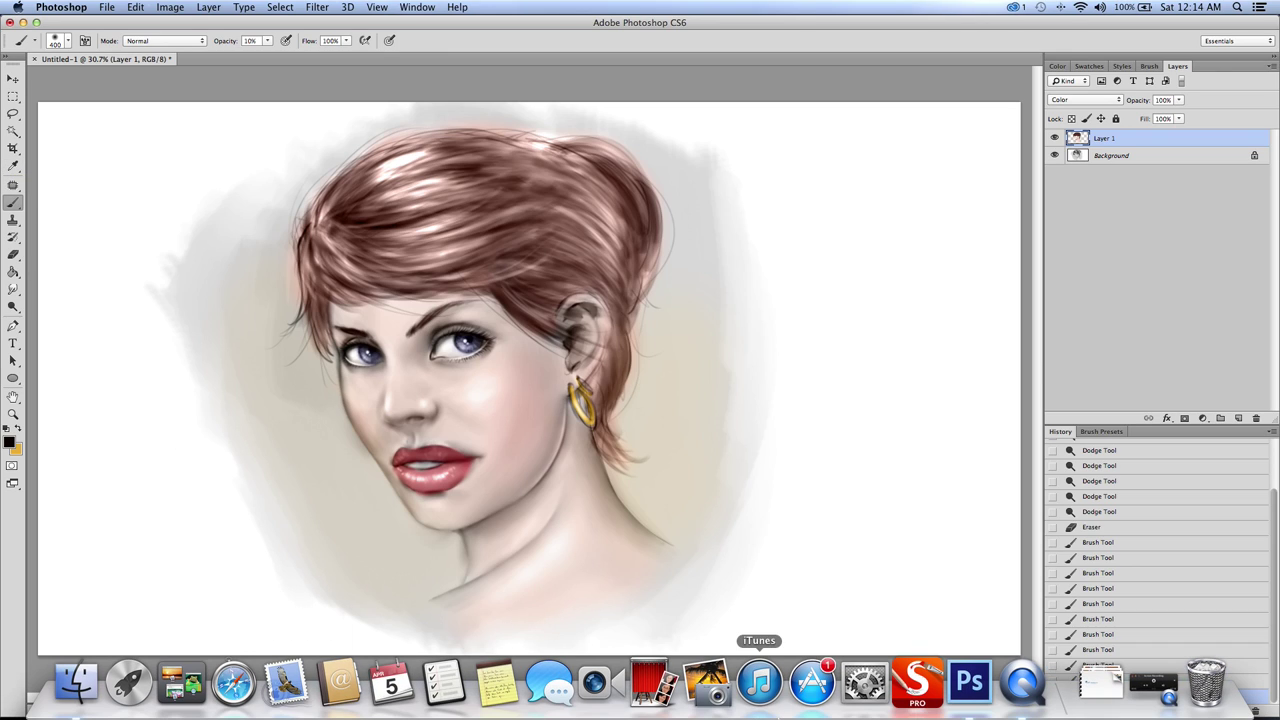
pyautogui.click(1022, 690)
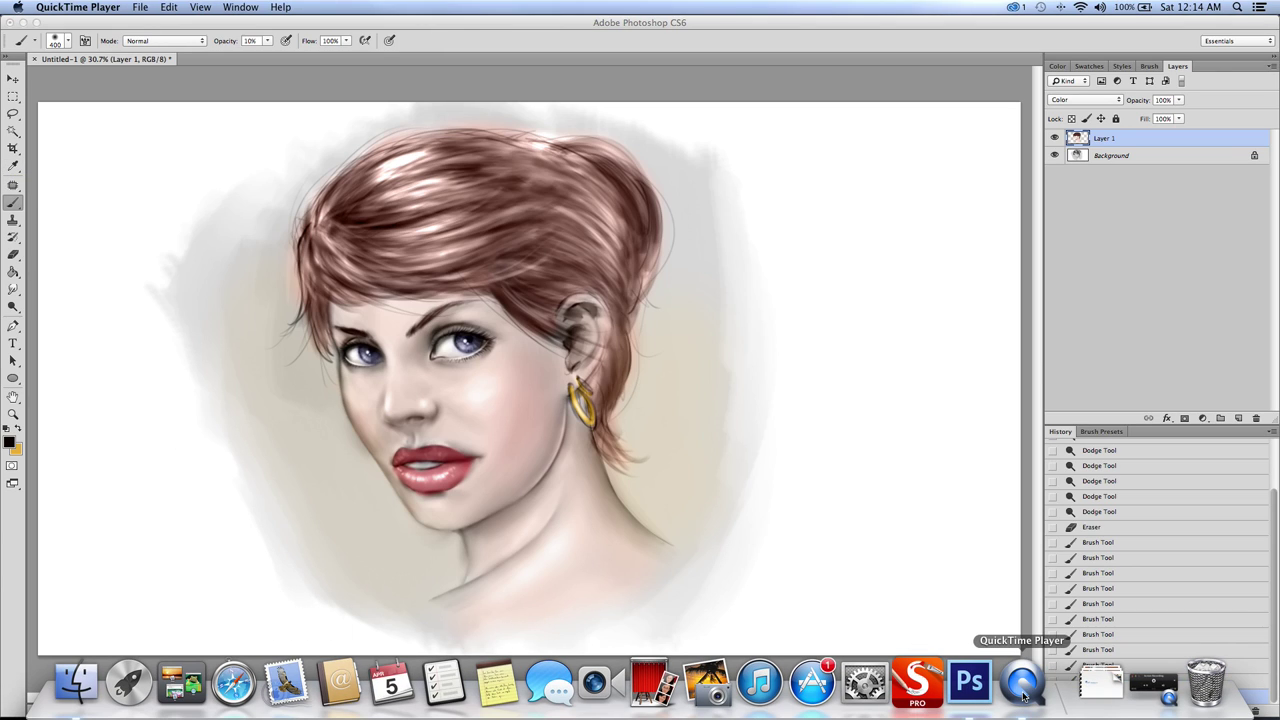
pyautogui.rightClick(1023, 693)
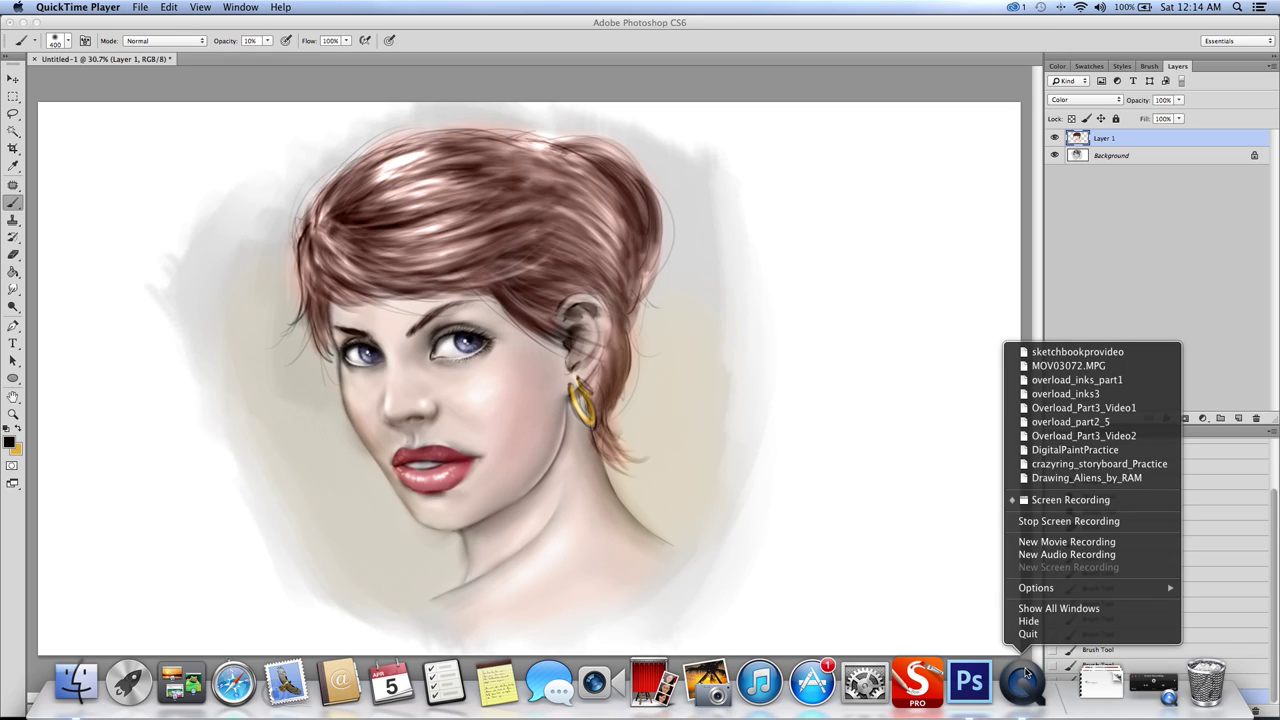